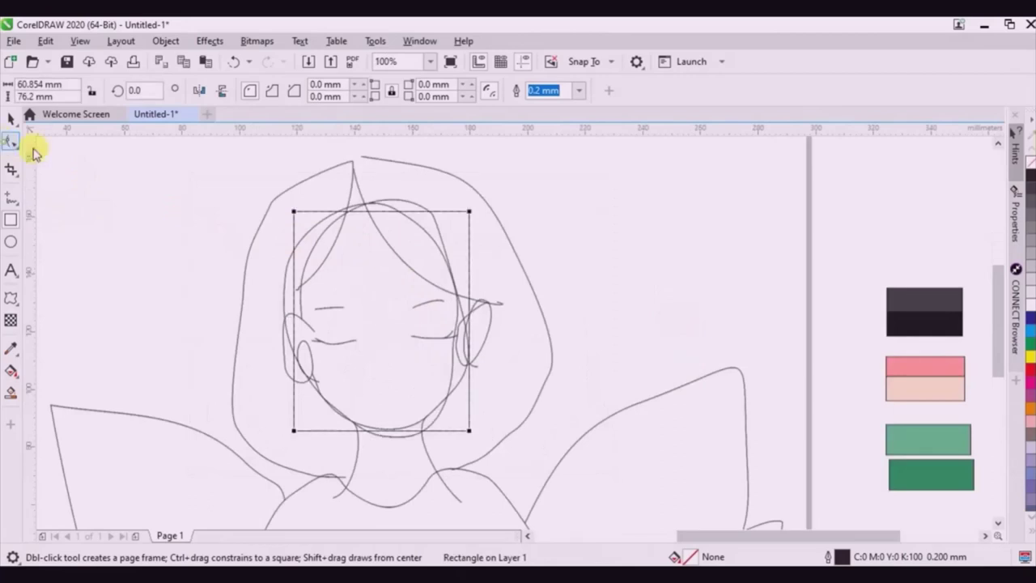
Round all corners of the face rectangle to a radius of about 30.4 mm, forming a capsule-shaped face, and deselect it.
left_click(11, 142)
left_click_drag(294, 217, 256, 274)
left_click(10, 120)
key("Escape")
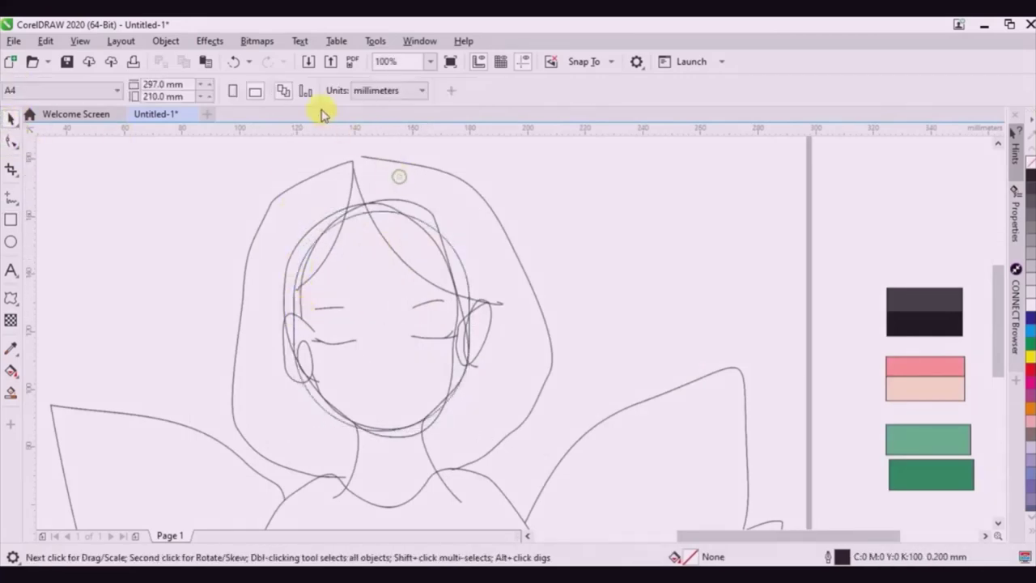
Unlock the reference sketch bitmap and fade it with a uniform transparency well above 50.
right_click(373, 178)
left_click(398, 212)
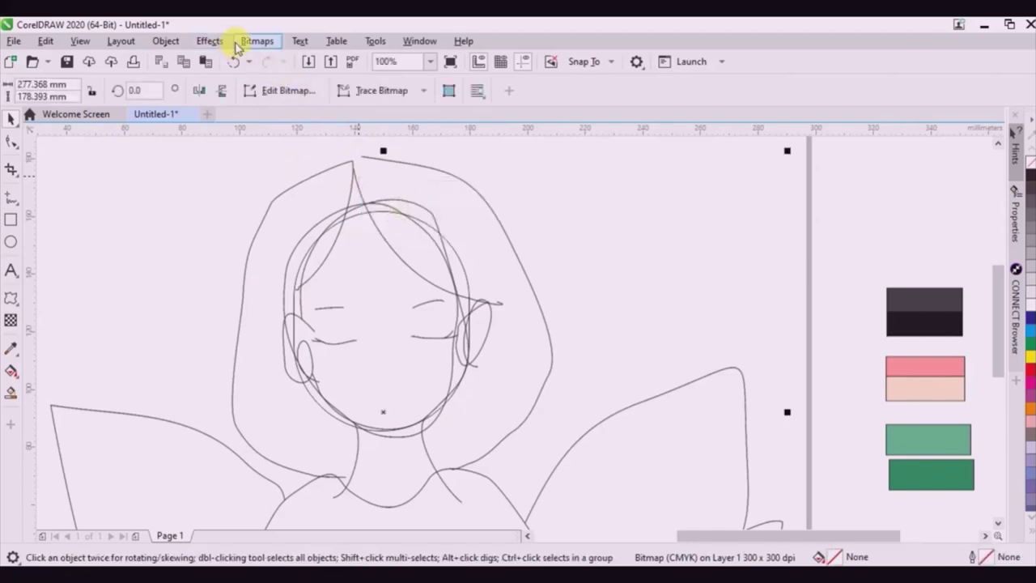
left_click(11, 317)
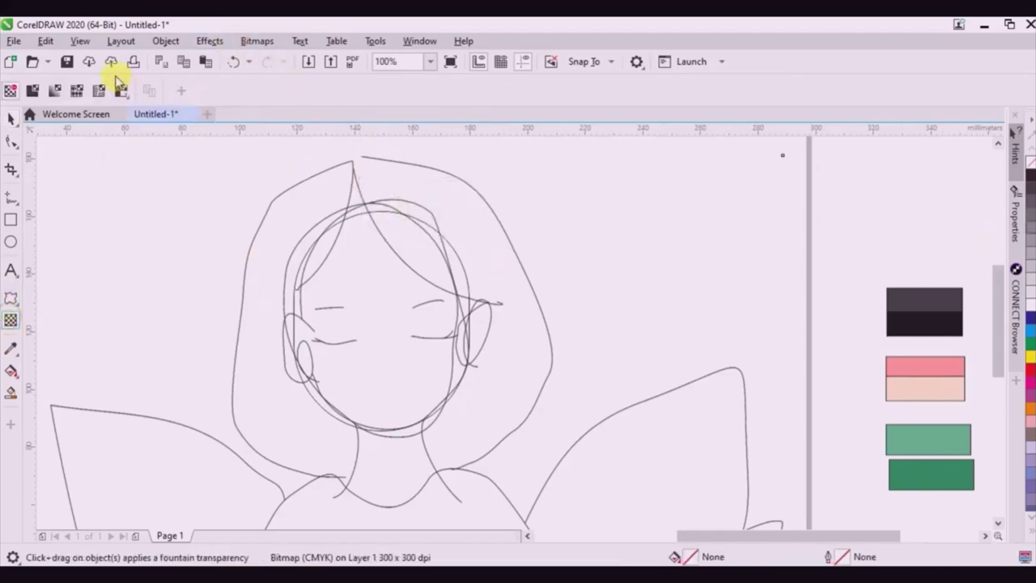
left_click(34, 92)
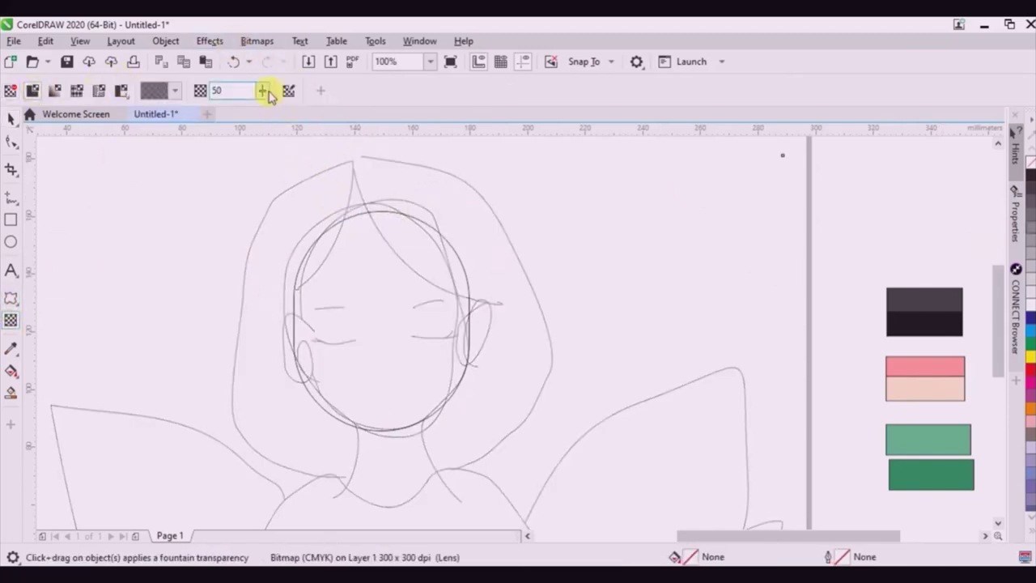
mouse_move(268, 92)
left_mouse_down()
mouse_move(251, 100)
mouse_move(296, 119)
left_mouse_up()
left_click(10, 120)
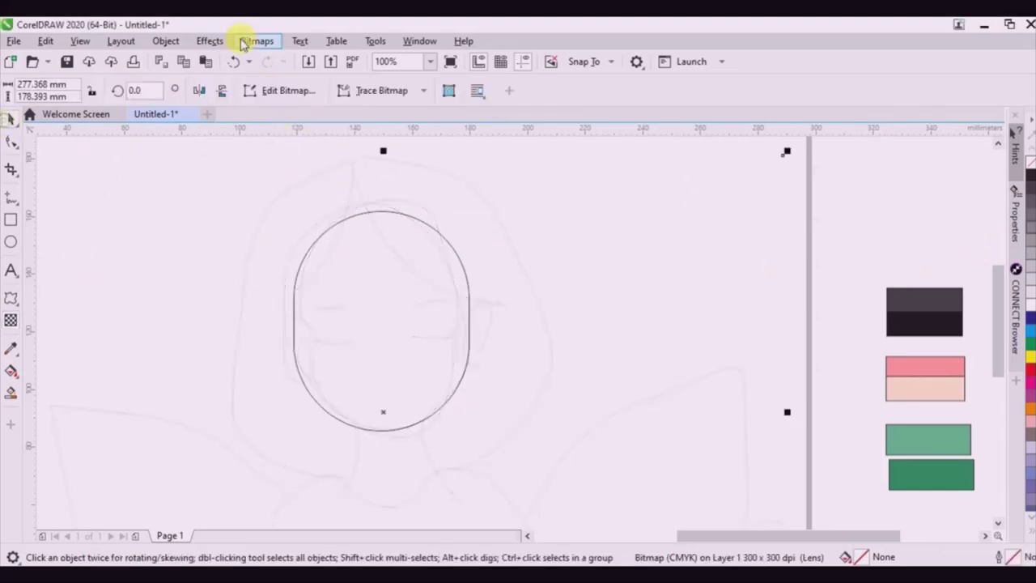
Lock the faded reference sketch bitmap in place behind the face shape.
right_click(299, 299)
left_click(272, 242)
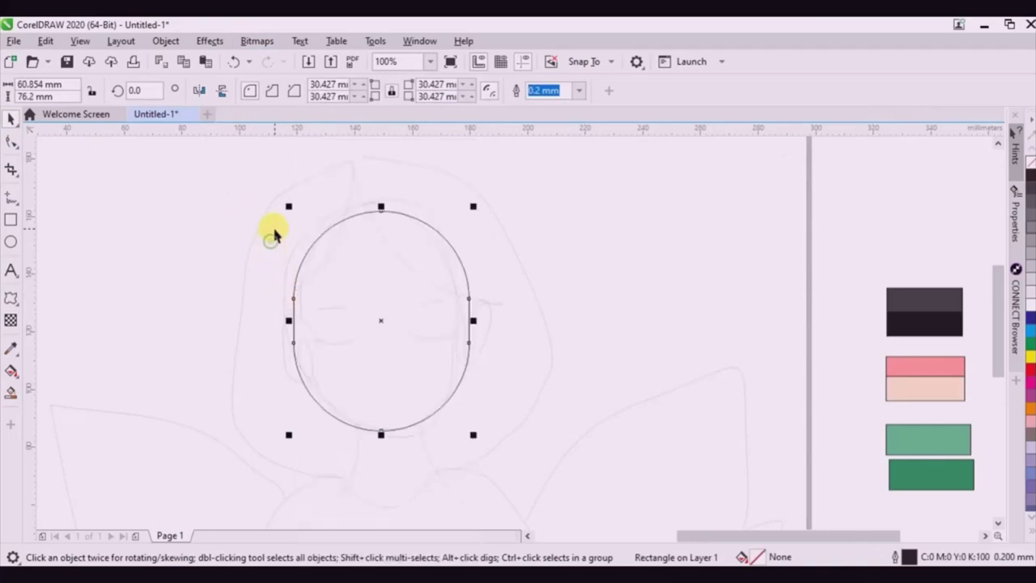
right_click(282, 225)
left_click(323, 314)
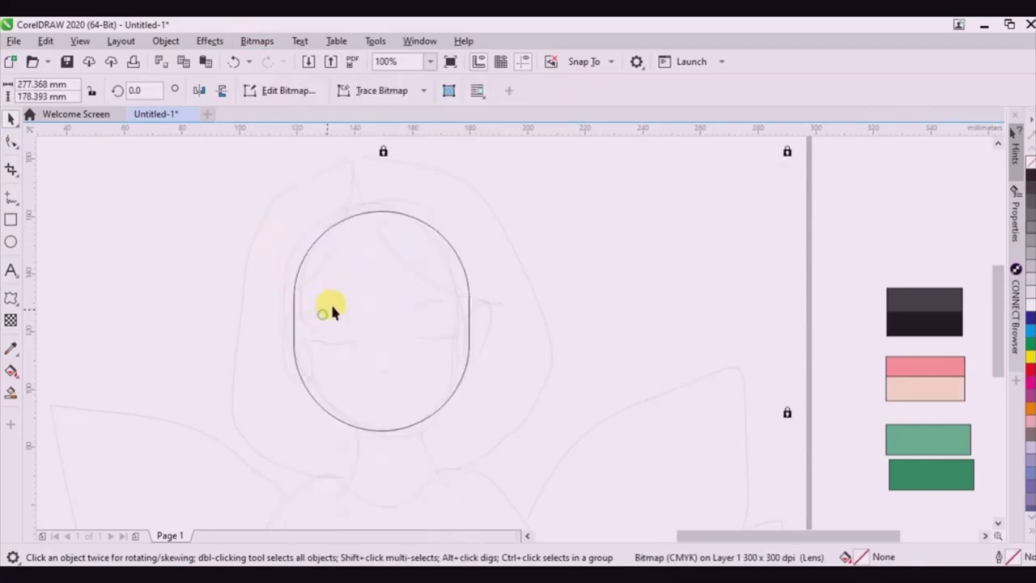
Duplicate the face shape and scale the copy to about 13.3 by 19.3 mm as the ear on the sketch's right side.
left_click(419, 282)
left_click_drag(408, 278, 478, 270)
right_click(478, 270)
left_click_drag(547, 201, 494, 331)
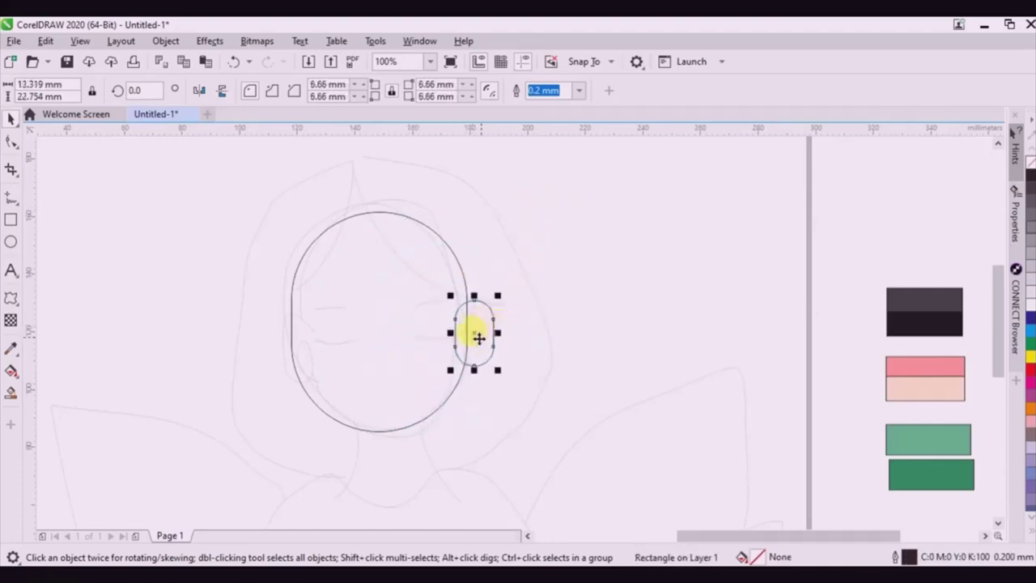
left_click_drag(473, 370, 473, 358)
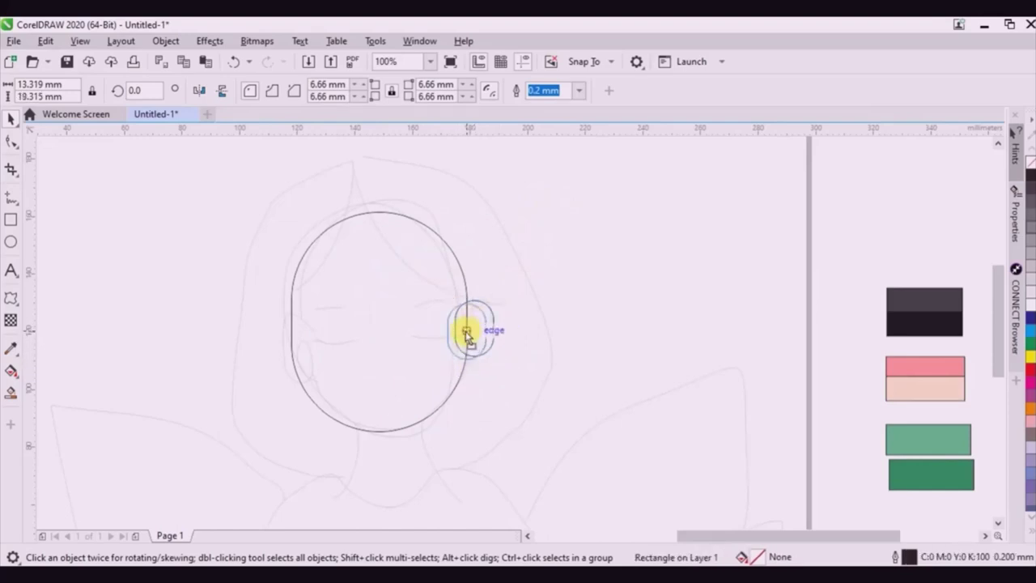
Centre the ear on the face's right edge and place a matching copy on the left edge.
left_click_drag(465, 328, 291, 335)
left_click_drag(250, 382, 248, 380)
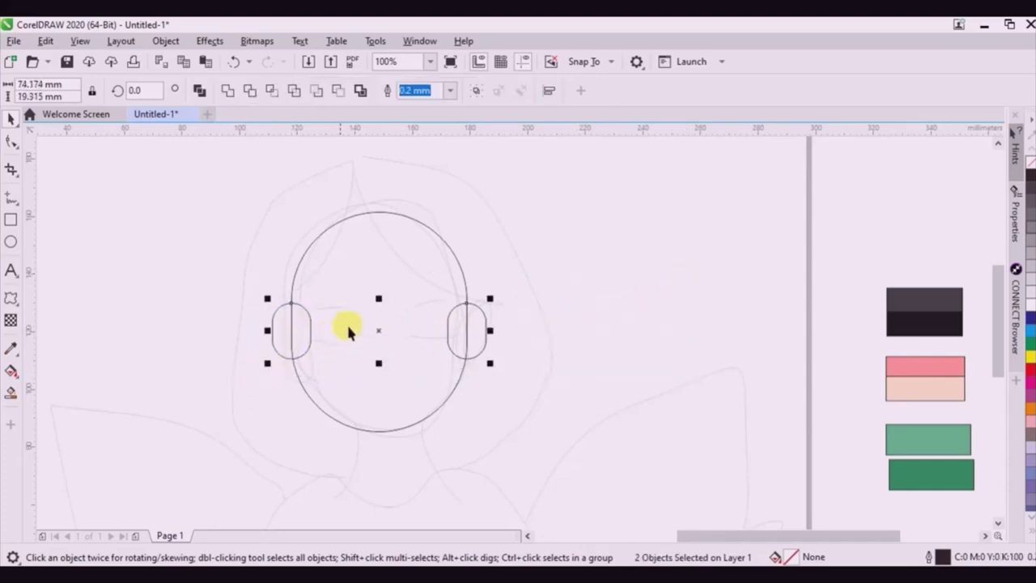
left_click(554, 273)
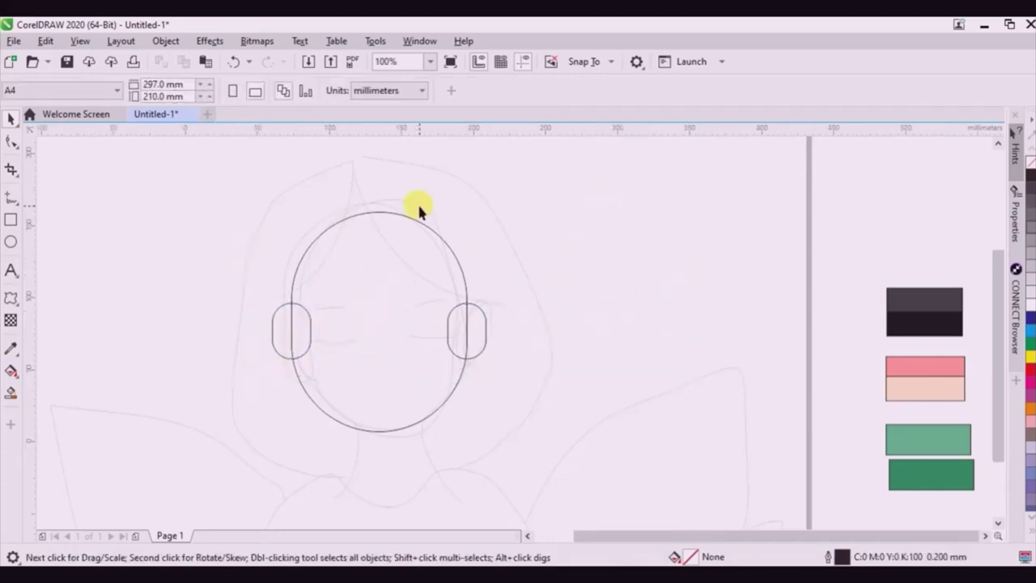
scroll(417, 201, "down", 2)
scroll(347, 305, "up", 1)
scroll(398, 338, "down", 1)
scroll(394, 283, "up", 2)
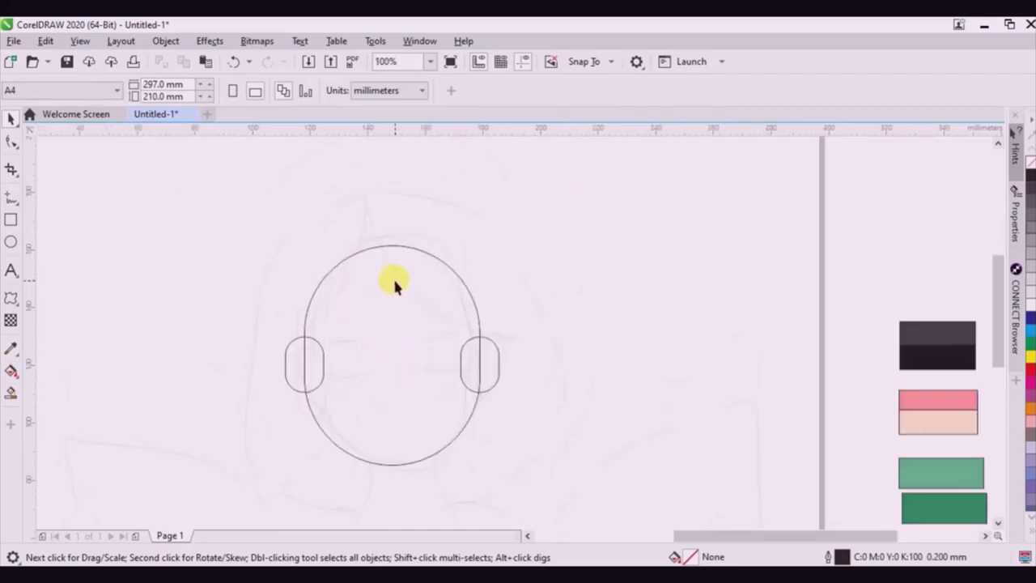
left_click(363, 194)
left_click(381, 197)
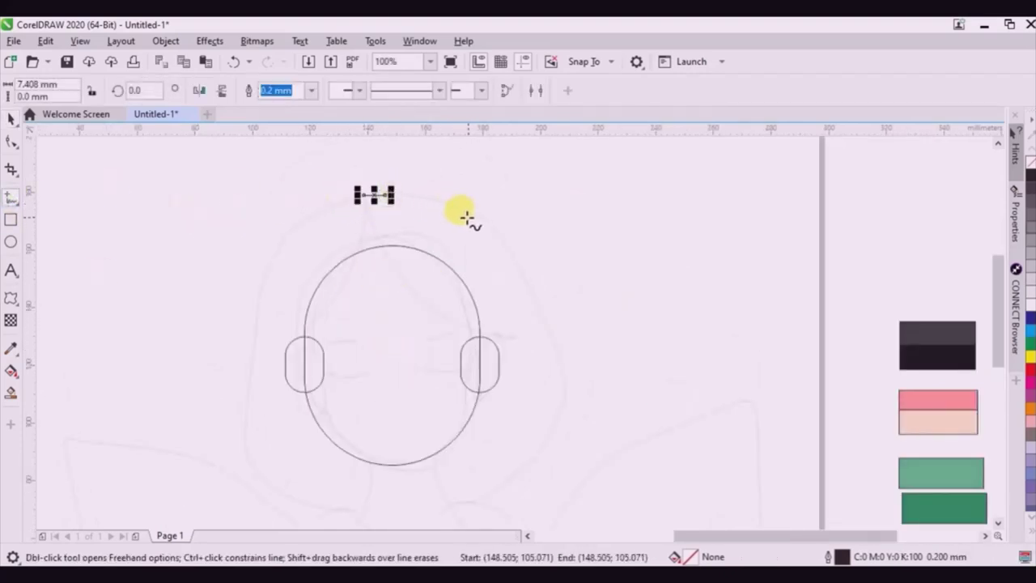
left_click(232, 64)
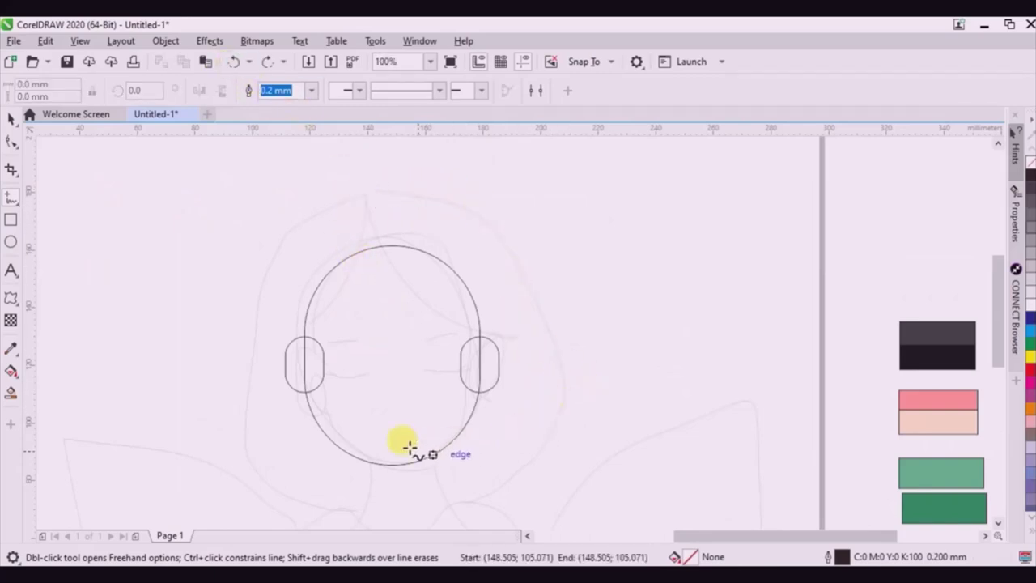
Draw a closed freehand curve around the head, roughly following the sketched hair outline.
left_click(357, 199)
double_click(417, 199)
mouse_move(462, 243)
left_mouse_down()
mouse_move(566, 337)
mouse_move(598, 348)
mouse_move(504, 441)
mouse_move(432, 484)
mouse_move(376, 497)
mouse_move(305, 487)
mouse_move(256, 426)
mouse_move(239, 343)
mouse_move(273, 233)
mouse_move(321, 204)
mouse_move(358, 200)
left_mouse_up()
Remove the two top nodes of the hair outline and shift its upper-right and upper-left nodes towards the sketch lines.
left_click(12, 142)
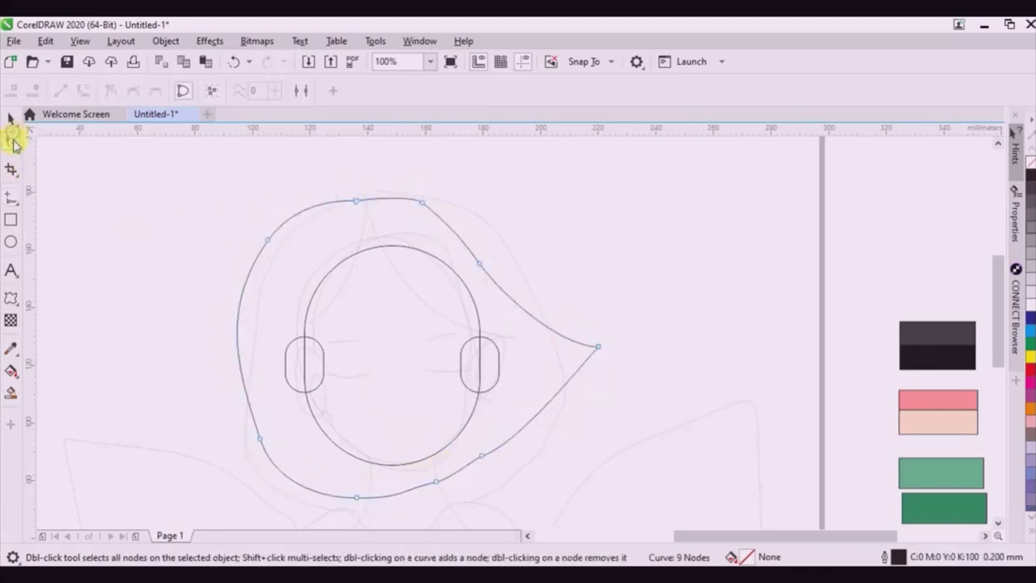
double_click(362, 202)
double_click(426, 203)
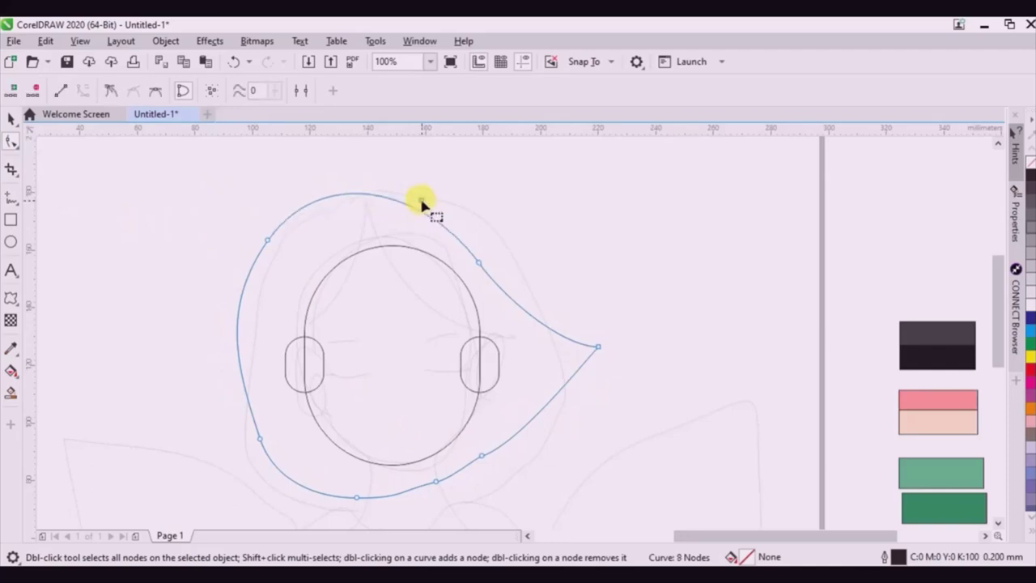
left_click_drag(478, 259, 500, 269)
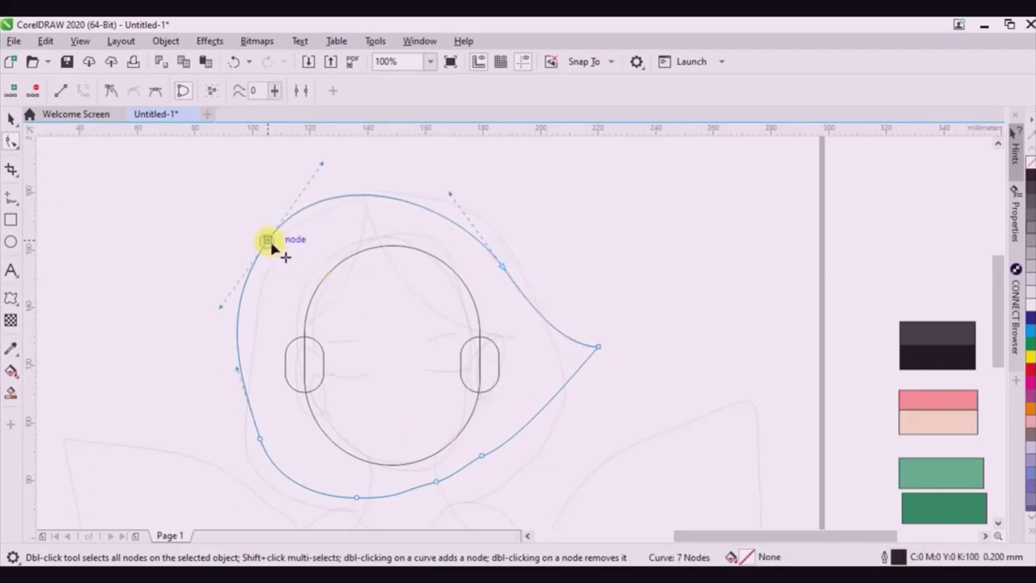
left_click_drag(268, 242, 274, 243)
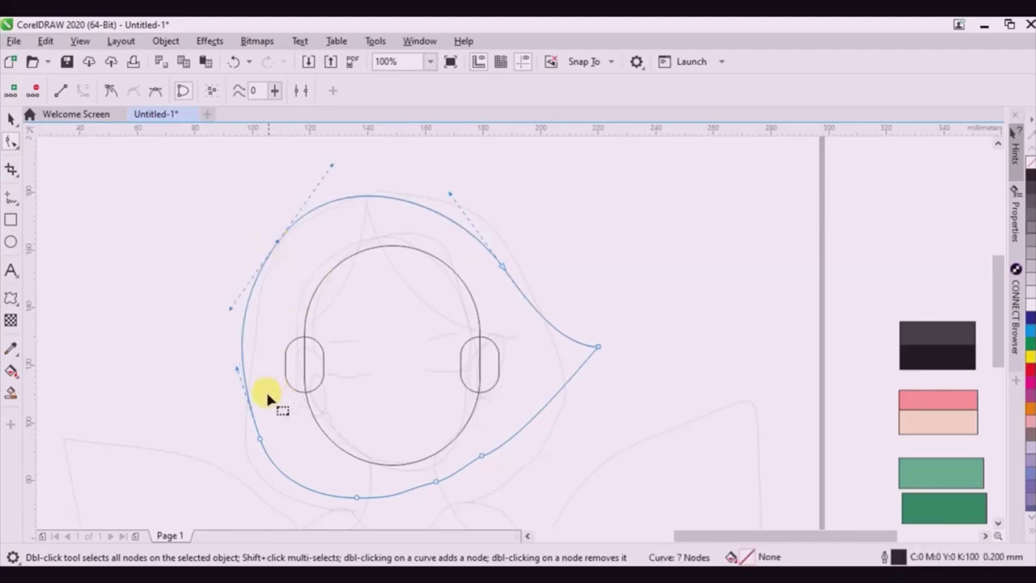
Remove the hair outline's surplus lower nodes and reposition a fresh node at its lower left to smooth the curve.
double_click(259, 438)
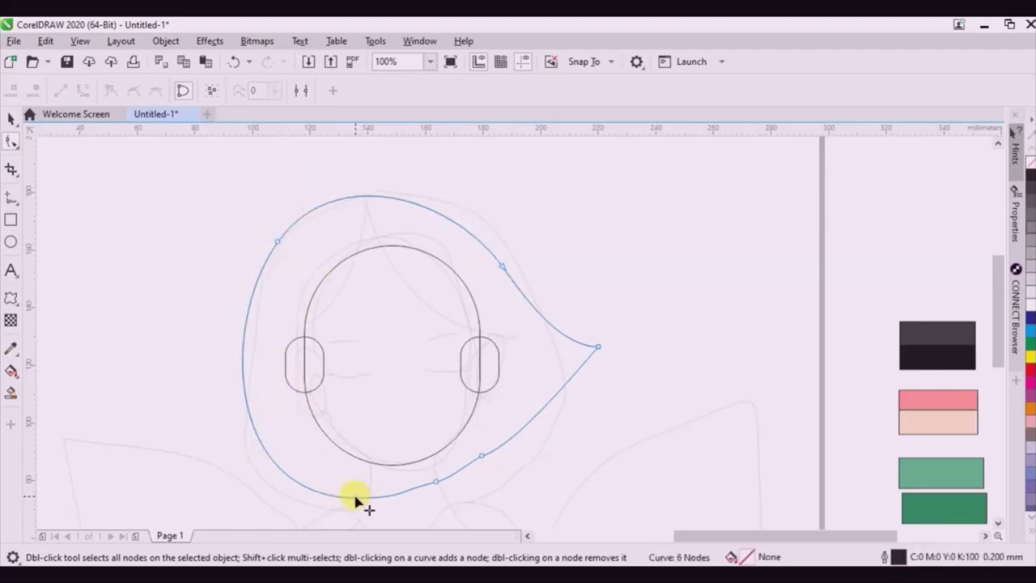
double_click(356, 495)
double_click(264, 445)
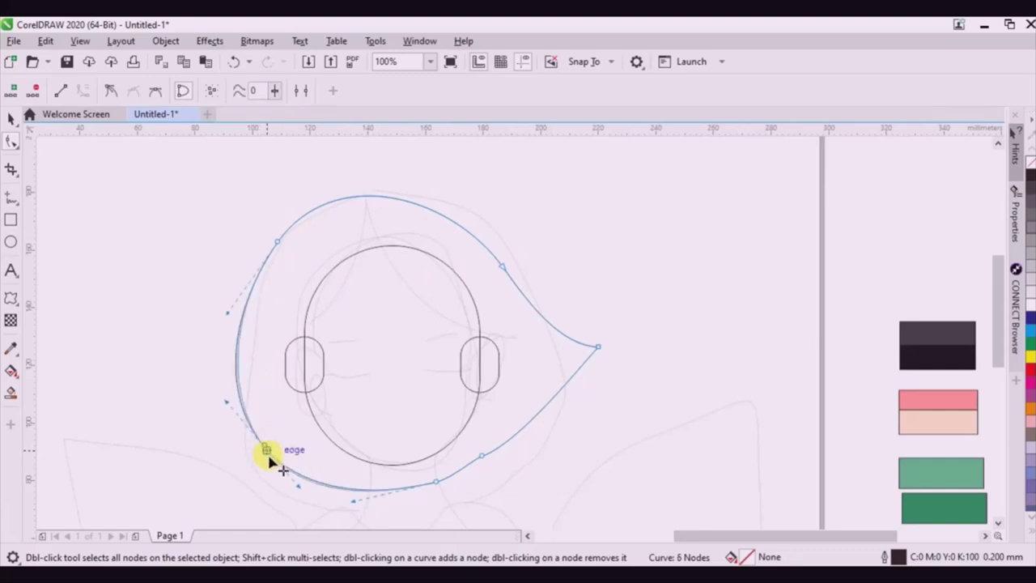
left_click_drag(264, 448, 280, 468)
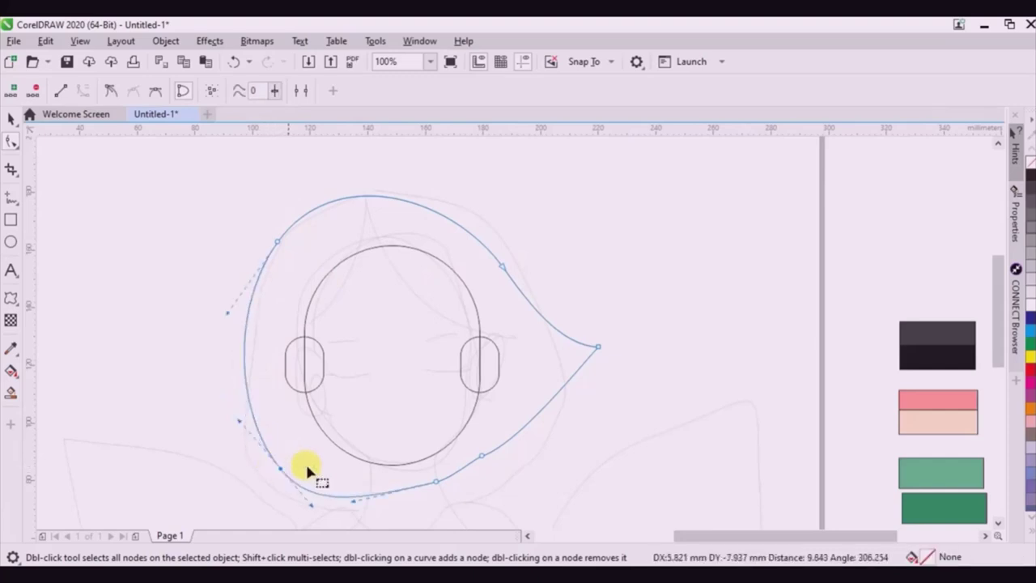
double_click(435, 479)
double_click(481, 455)
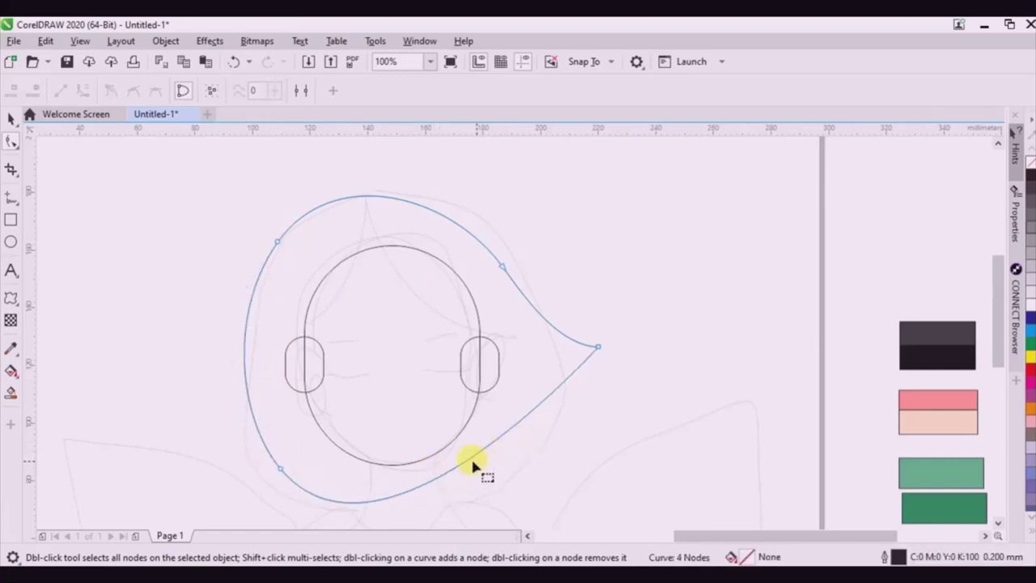
Bend the hair outline's lower edge outward and adjust its lower-left node and curve handles to follow the sketch.
left_click_drag(468, 458, 461, 488)
scroll(453, 360, "down", 2)
scroll(387, 413, "up", 2)
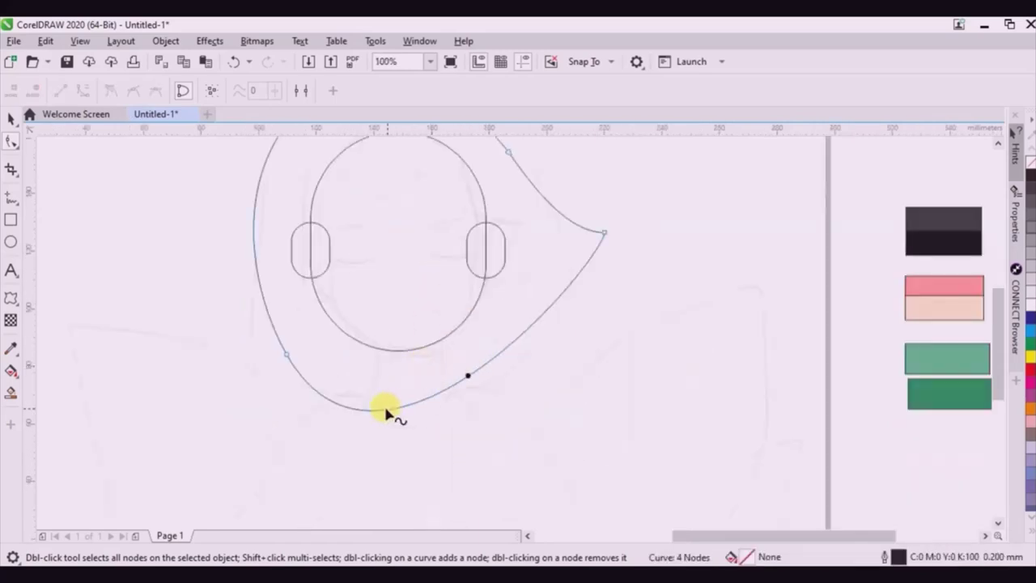
left_click_drag(253, 297, 351, 421)
scroll(368, 348, "down", 2)
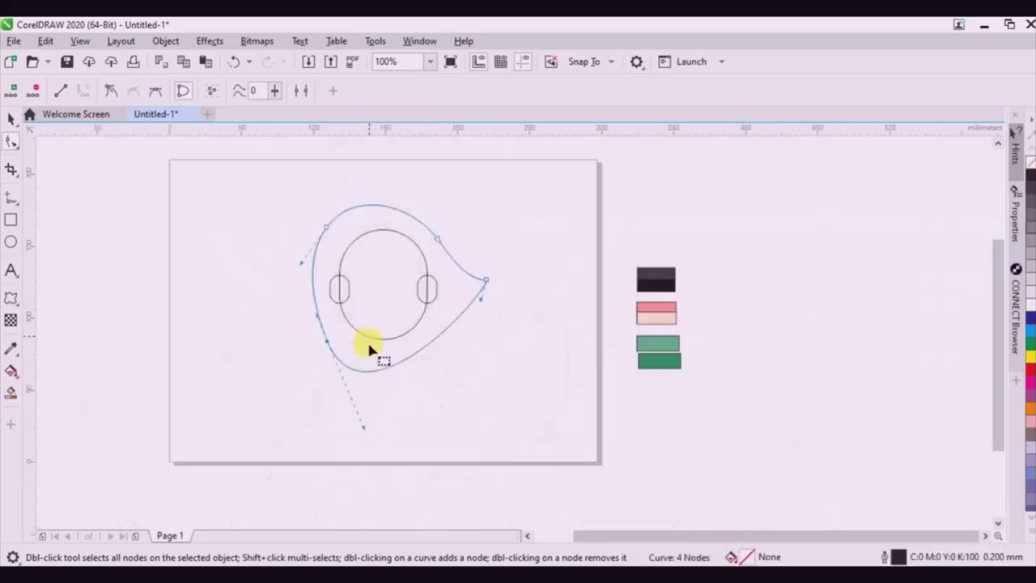
left_click(364, 422)
left_click_drag(329, 347, 322, 313)
left_click_drag(482, 304, 475, 335)
Refine the top of the hair outline by moving its upper-left node and reshaping the curve at the upper-right node.
scroll(323, 349, "up", 2)
left_click_drag(282, 349, 240, 232)
scroll(432, 282, "down", 1)
scroll(425, 191, "up", 1)
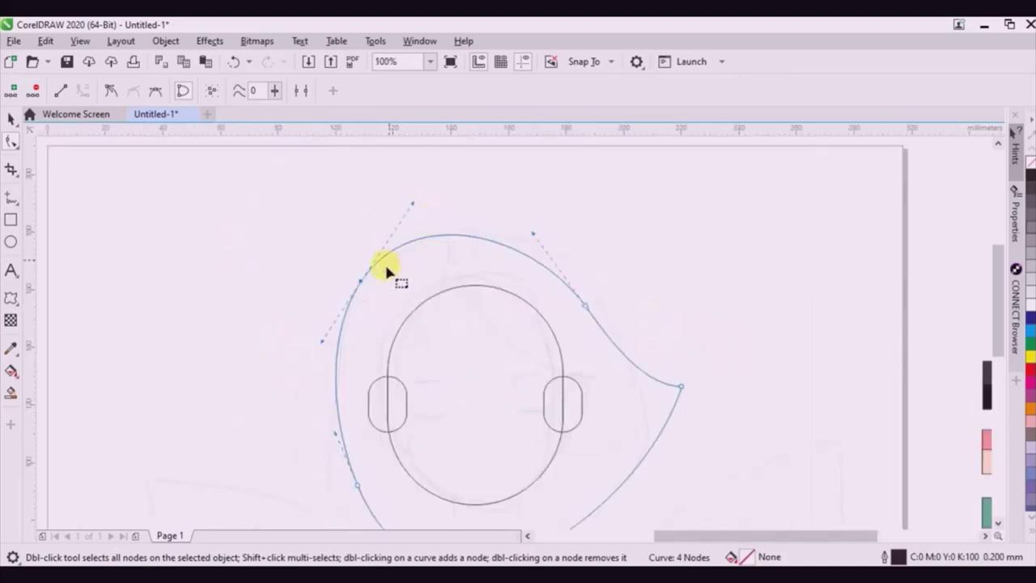
left_click_drag(358, 281, 363, 283)
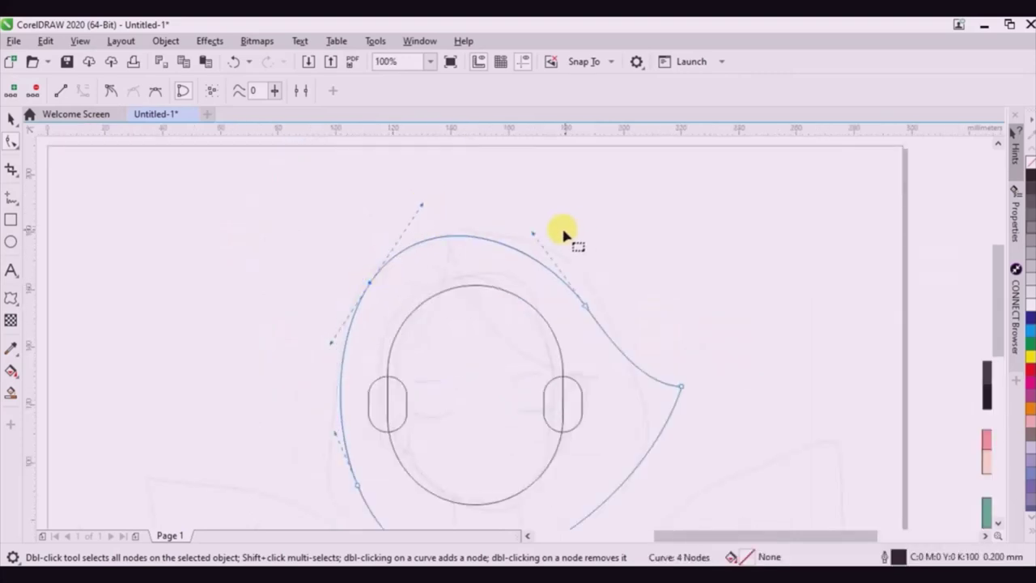
left_click(533, 234)
mouse_move(533, 232)
left_mouse_down()
mouse_move(555, 232)
mouse_move(537, 227)
left_mouse_up()
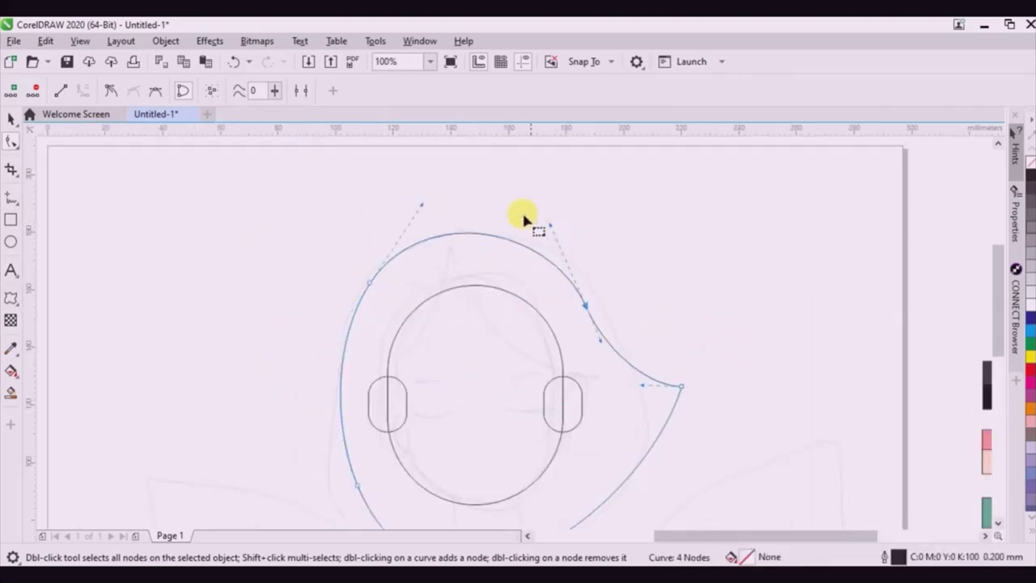
Draw a closed freehand body outline about 159 by 92 mm over the sketched shoulders, extending below the page.
scroll(593, 287, "down", 1)
scroll(486, 255, "down", 1)
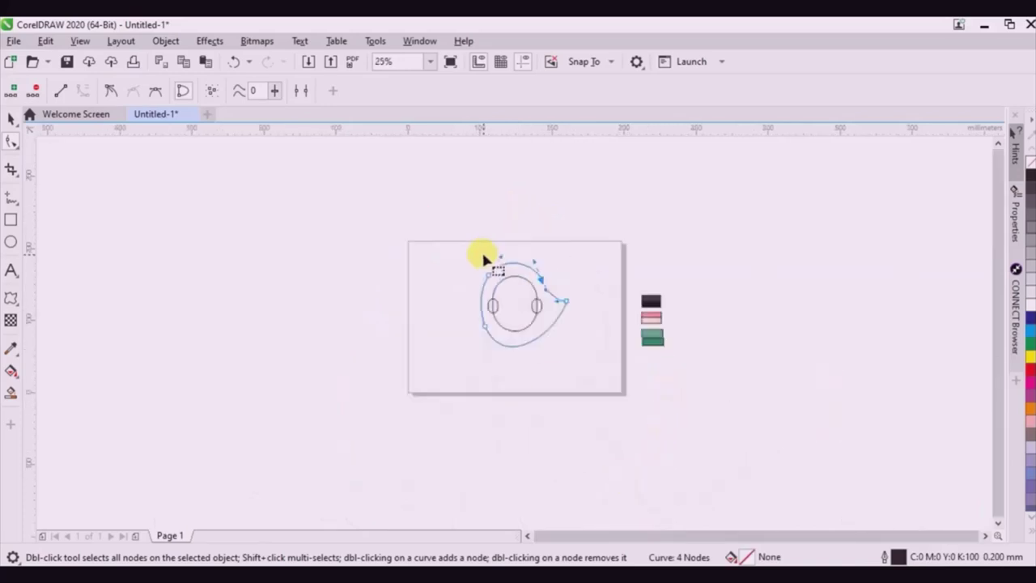
scroll(553, 370, "up", 1)
scroll(553, 370, "up", 1)
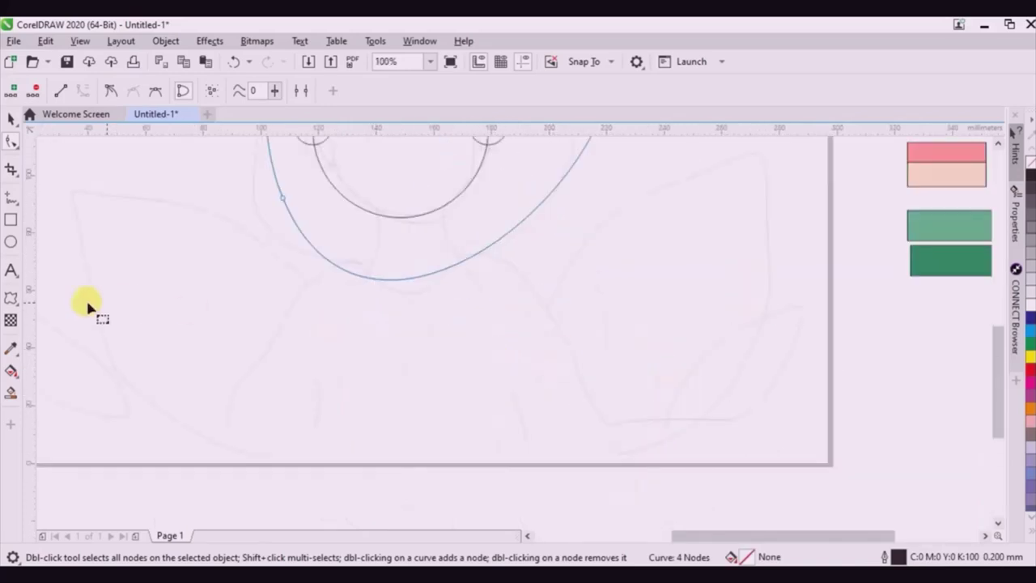
left_click(11, 201)
left_click(11, 240)
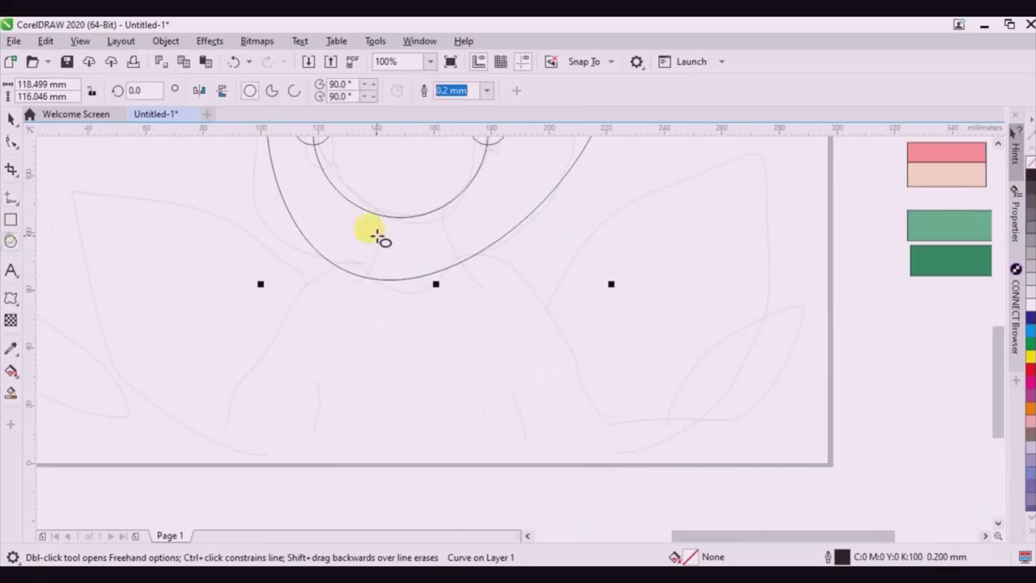
scroll(378, 235, "down", 1)
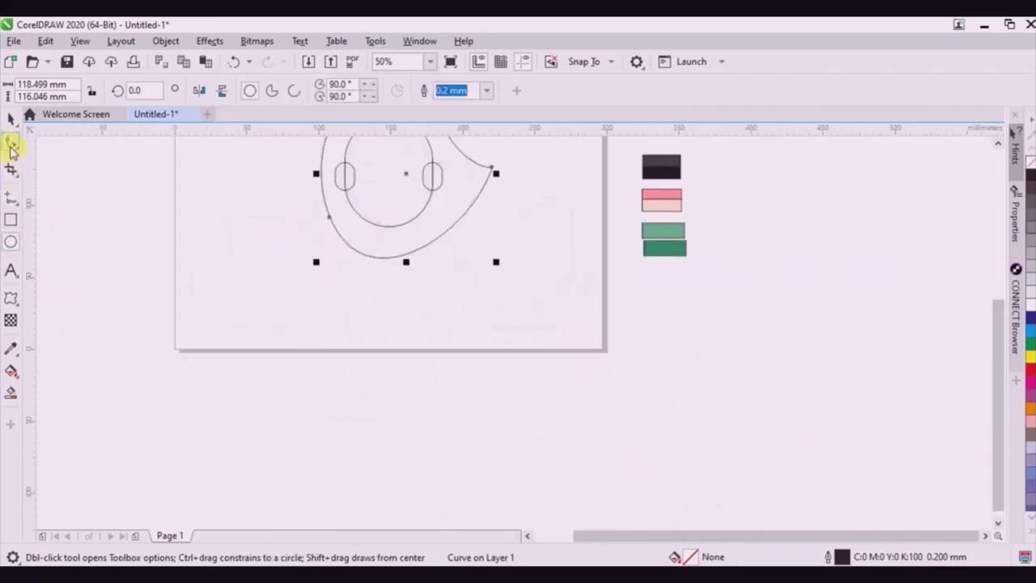
left_click(13, 202)
mouse_move(516, 352)
left_mouse_down()
mouse_move(461, 262)
mouse_move(418, 245)
mouse_move(344, 255)
mouse_move(293, 329)
mouse_move(307, 355)
mouse_move(410, 373)
mouse_move(489, 374)
mouse_move(506, 349)
left_mouse_up()
scroll(379, 227, "up", 1)
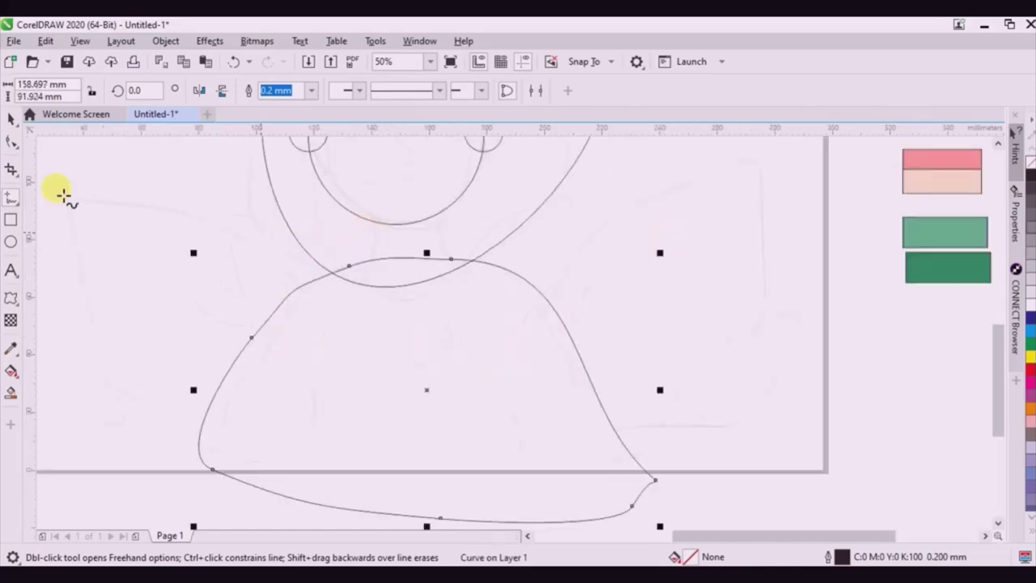
Remove the body outline's two top nodes, add one on the right shoulder, and adjust its position and curve handles to smooth both shoulders.
left_click(11, 146)
double_click(348, 268)
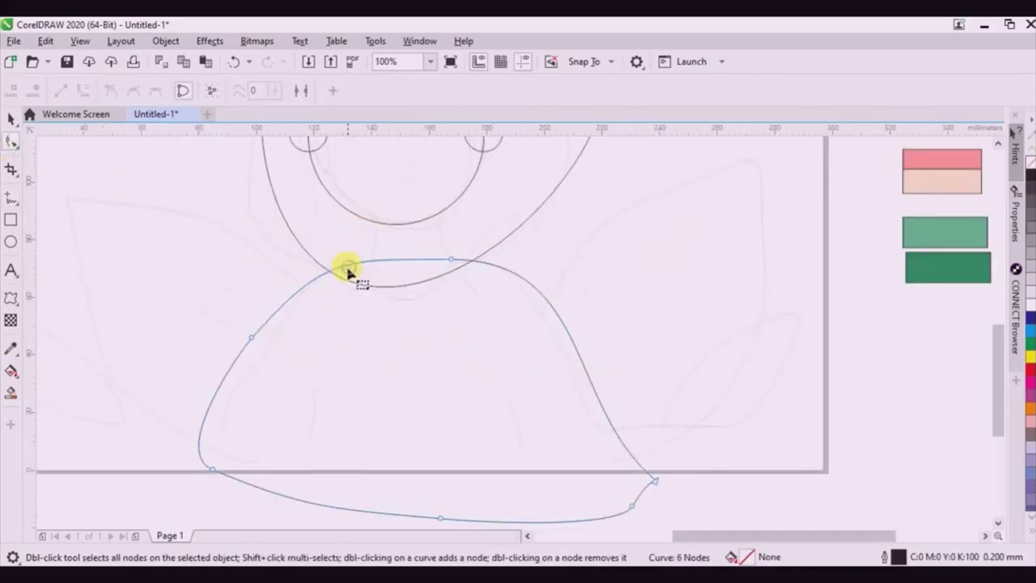
double_click(453, 262)
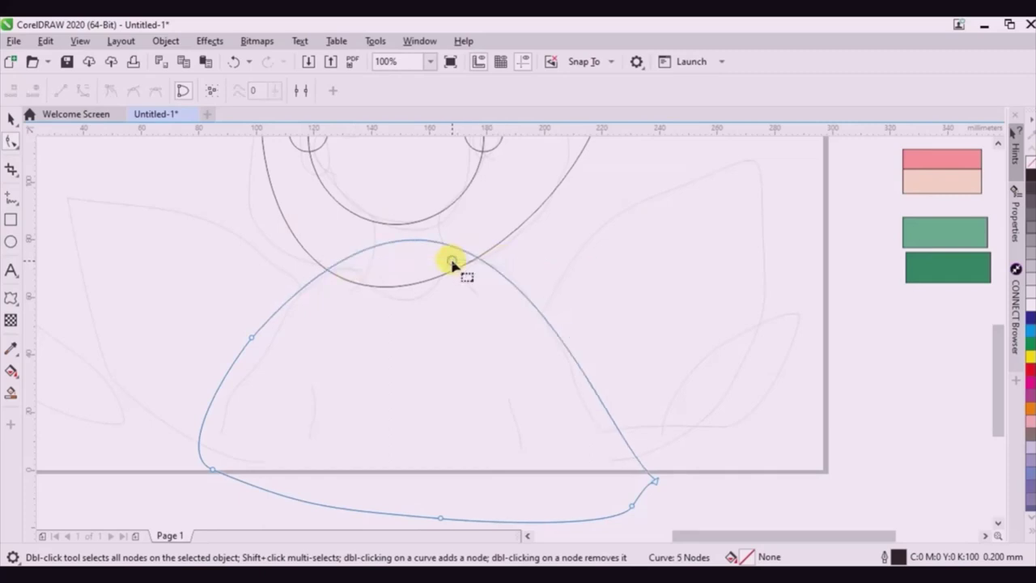
double_click(494, 270)
left_click_drag(495, 269, 521, 275)
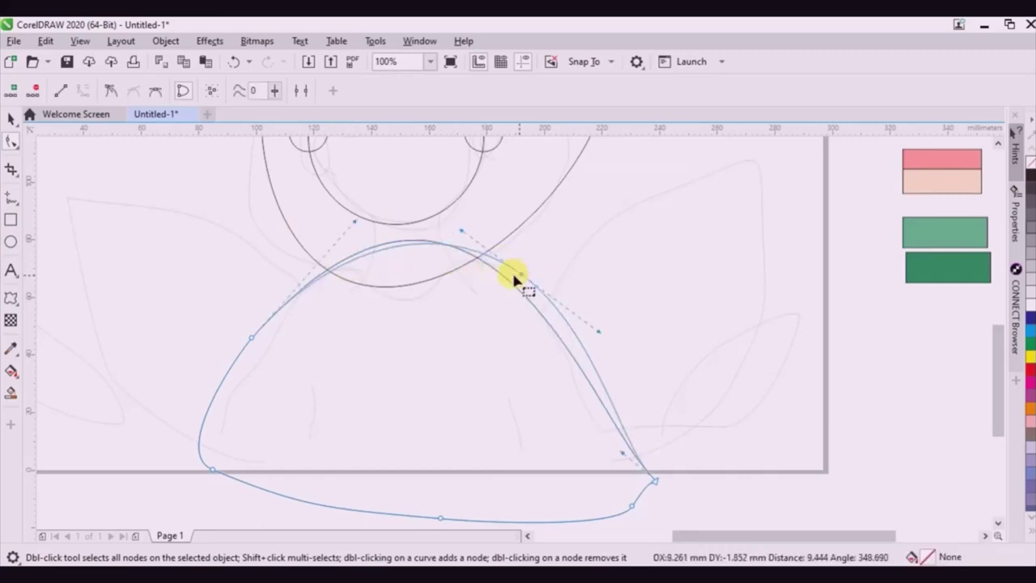
left_click_drag(462, 228, 486, 262)
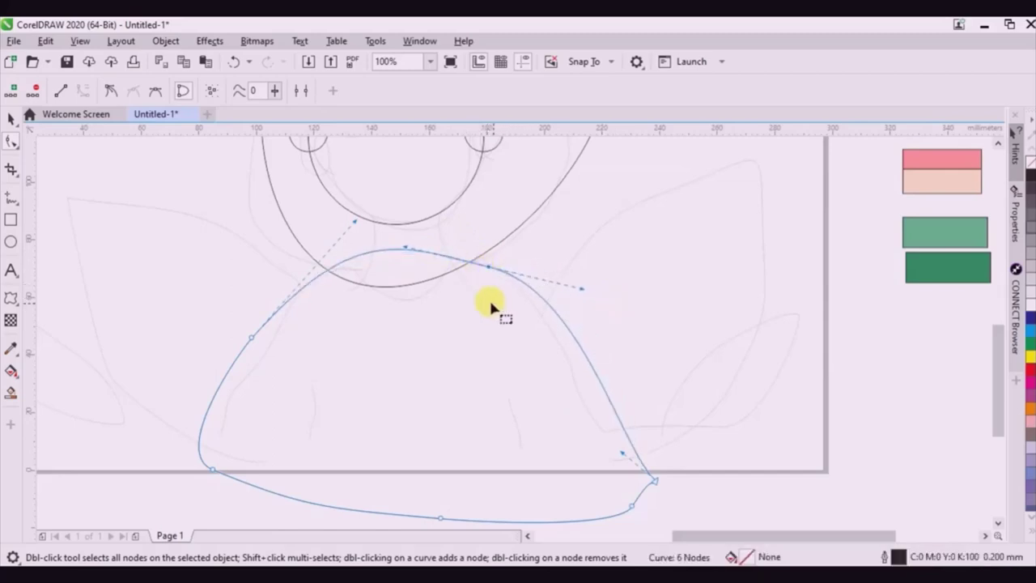
left_click_drag(352, 220, 329, 233)
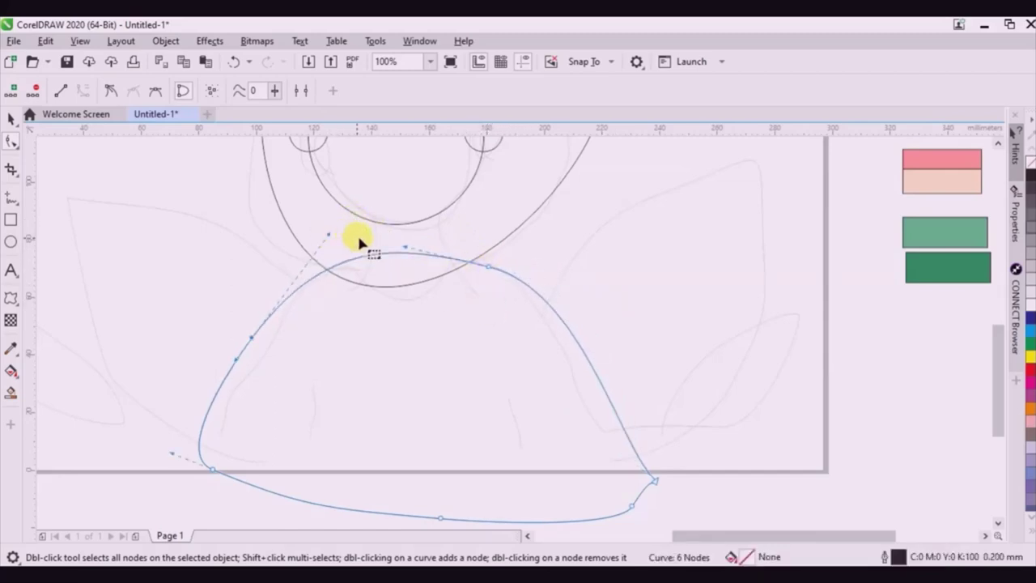
Draw a closed freehand neck outline from the chin edge down over the body's top, following the sketched neck.
scroll(517, 258, "down", 1)
scroll(441, 245, "up", 2)
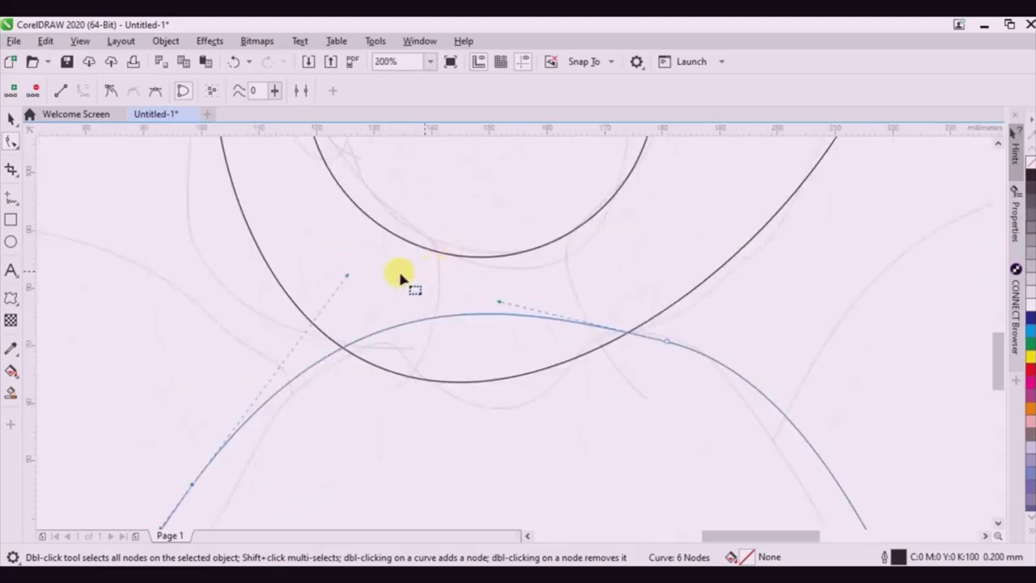
left_click(11, 208)
left_click(435, 253)
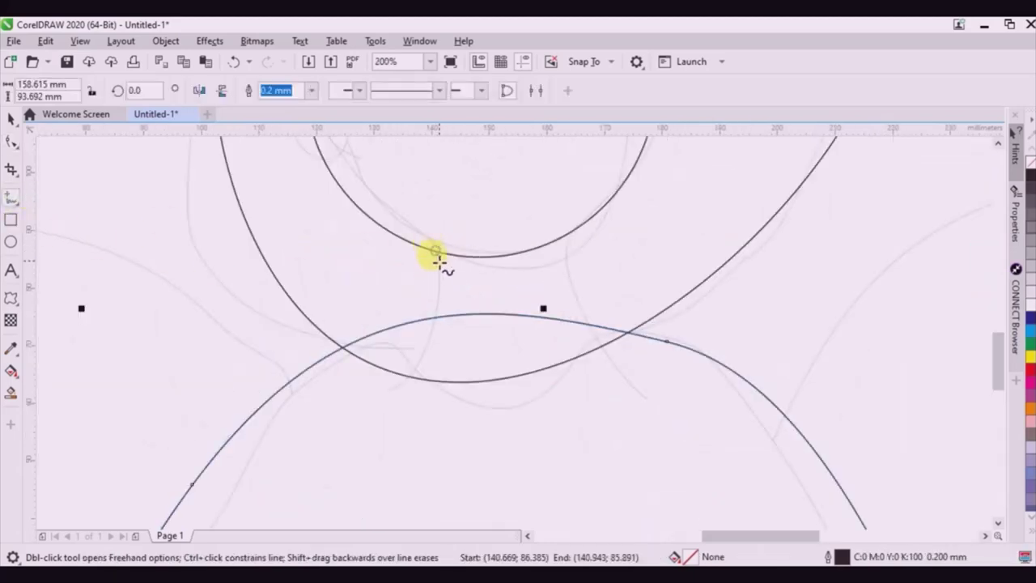
double_click(434, 317)
mouse_move(422, 387)
left_mouse_down()
mouse_move(479, 407)
mouse_move(560, 389)
mouse_move(594, 359)
mouse_move(595, 324)
mouse_move(566, 238)
mouse_move(502, 234)
mouse_move(434, 249)
left_mouse_up()
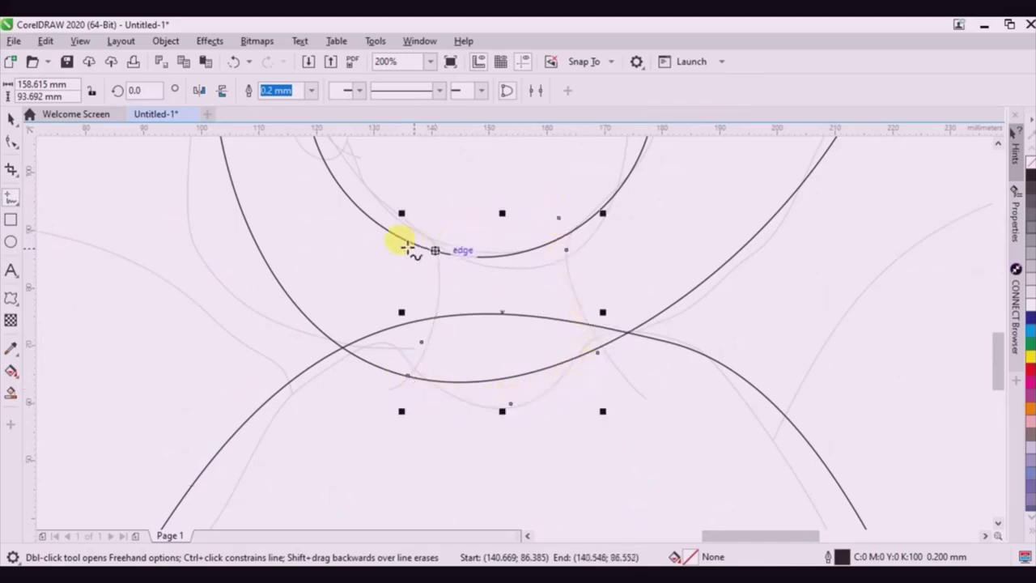
Move the neck outline's upper-right node onto the face's edge and bend the top edge to follow the chin.
left_click(11, 137)
left_click_drag(556, 220, 564, 239)
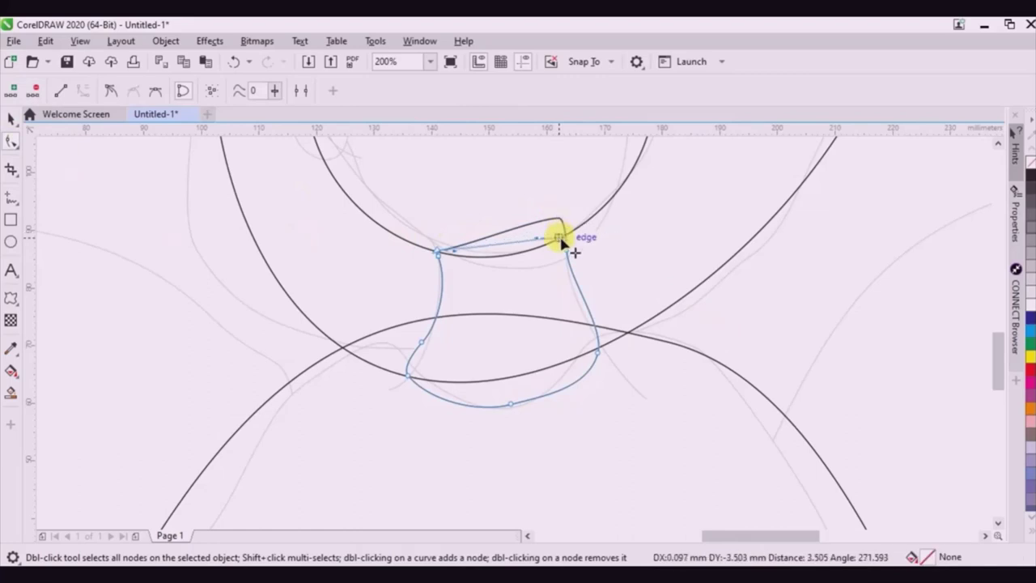
left_click_drag(513, 273, 455, 247)
scroll(438, 252, "up", 5)
scroll(577, 253, "down", 3)
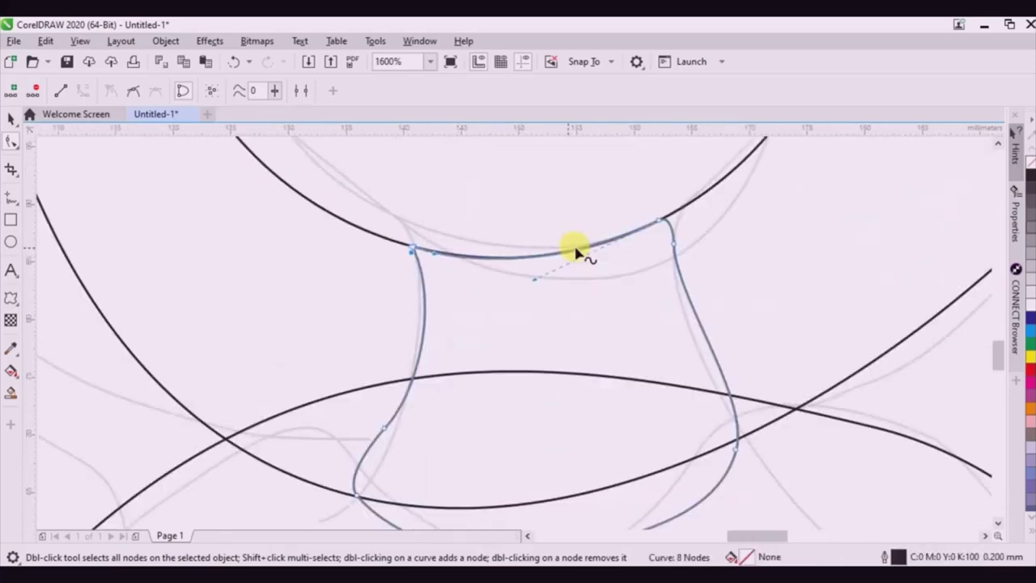
Remove the node beneath the neck outline's upper-right corner and pull the side curve in toward that corner.
left_click_drag(678, 243, 658, 220)
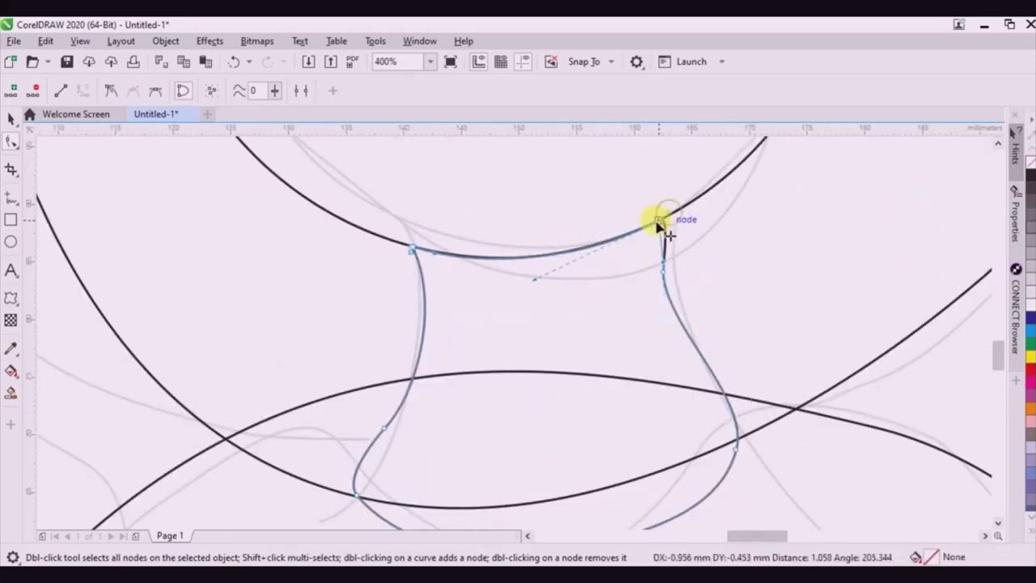
double_click(663, 271)
left_click_drag(668, 276, 660, 227)
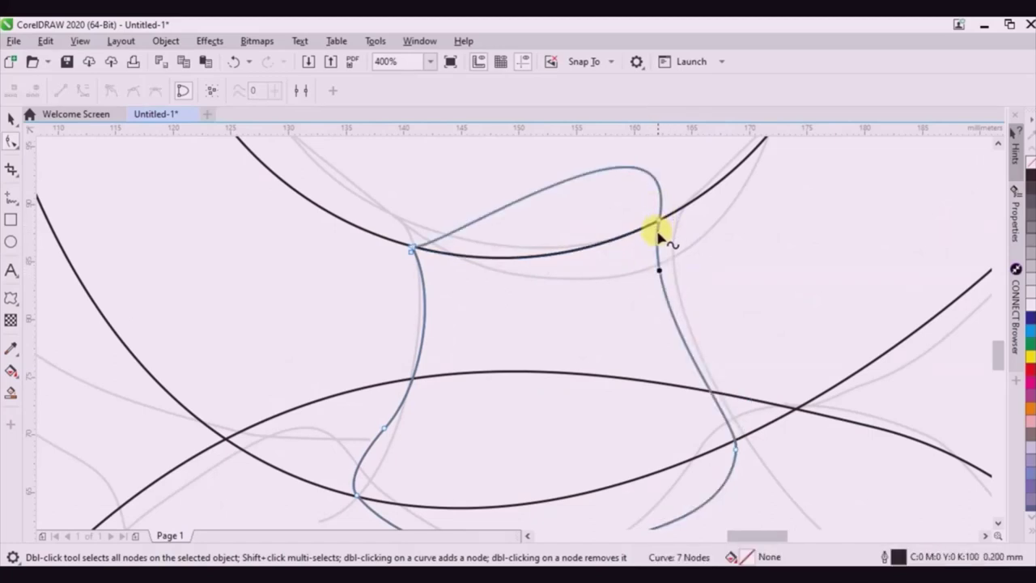
Convert the neck's top edge to a straight line and back to a curve, and bend it down along the chin.
right_click(659, 208)
left_click(681, 286)
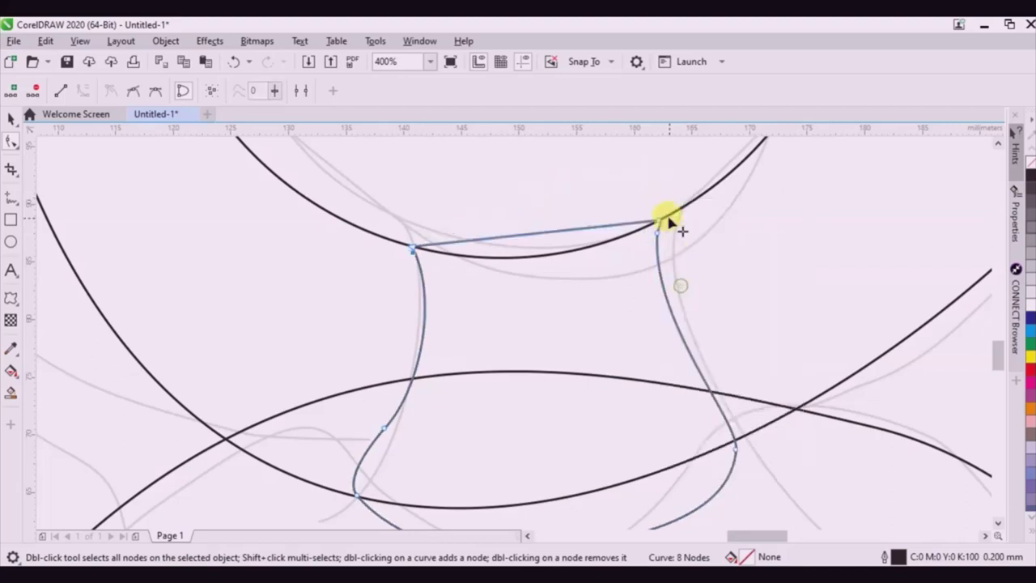
right_click(655, 223)
left_click(679, 289)
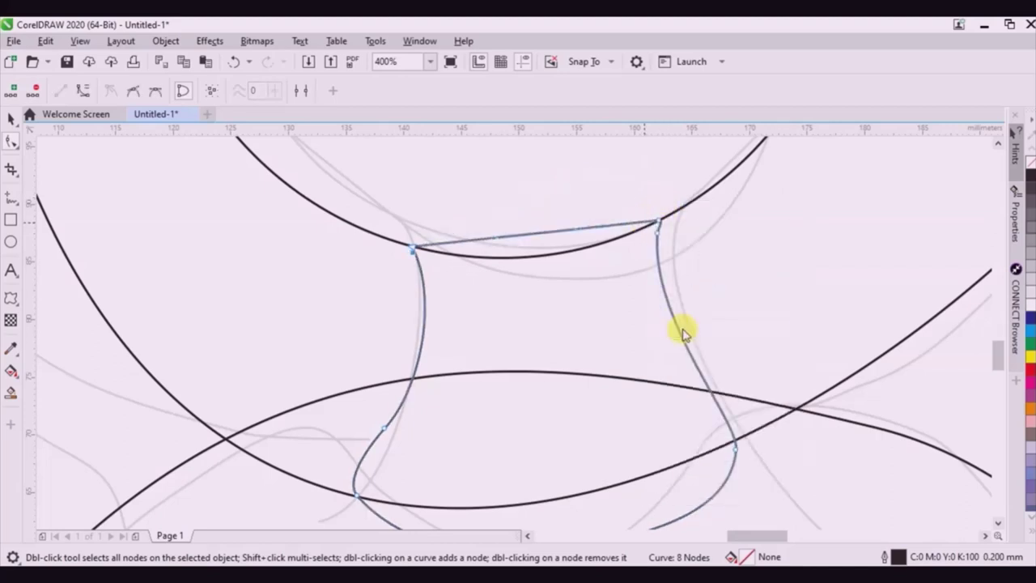
left_click_drag(543, 238, 544, 256)
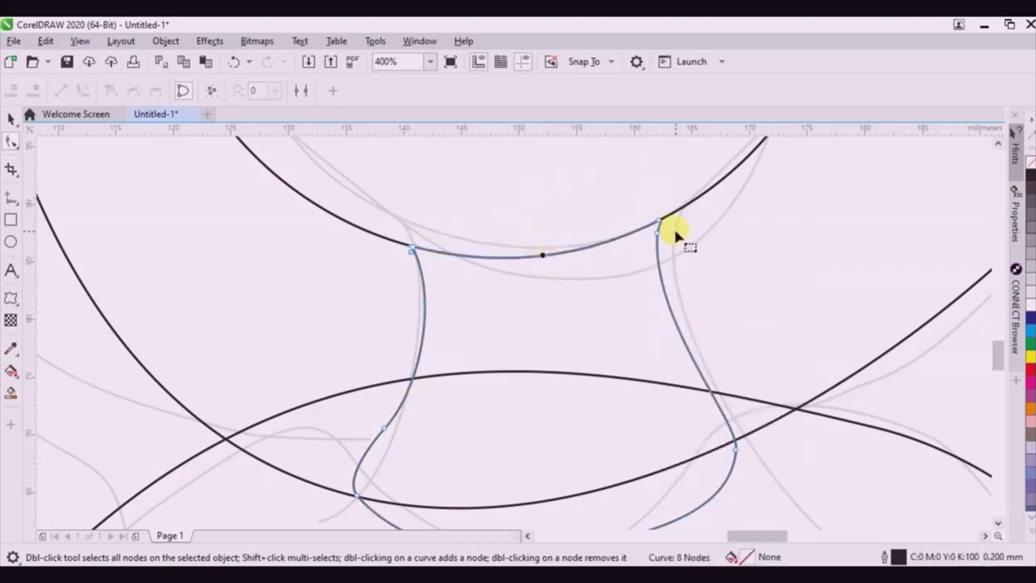
Remove the neck outline's bottom node and reposition its left and right side nodes to round off the neck's base.
scroll(677, 248, "down", 2)
mouse_move(536, 340)
left_mouse_down()
mouse_move(539, 323)
mouse_move(526, 363)
mouse_move(529, 352)
left_mouse_up()
left_click_drag(623, 402, 622, 389)
double_click(621, 386)
left_click_drag(712, 347, 703, 330)
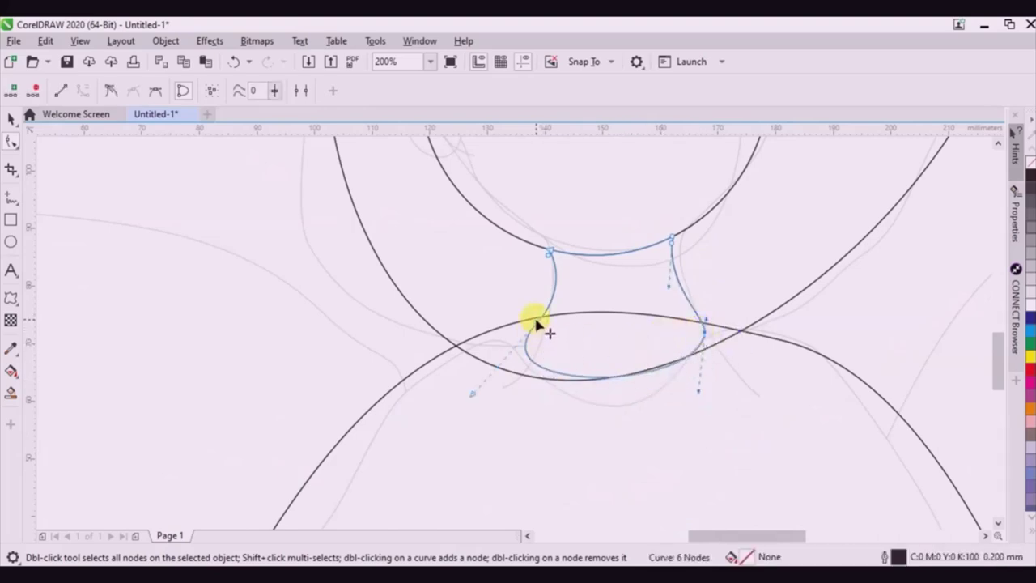
left_click_drag(537, 324, 537, 308)
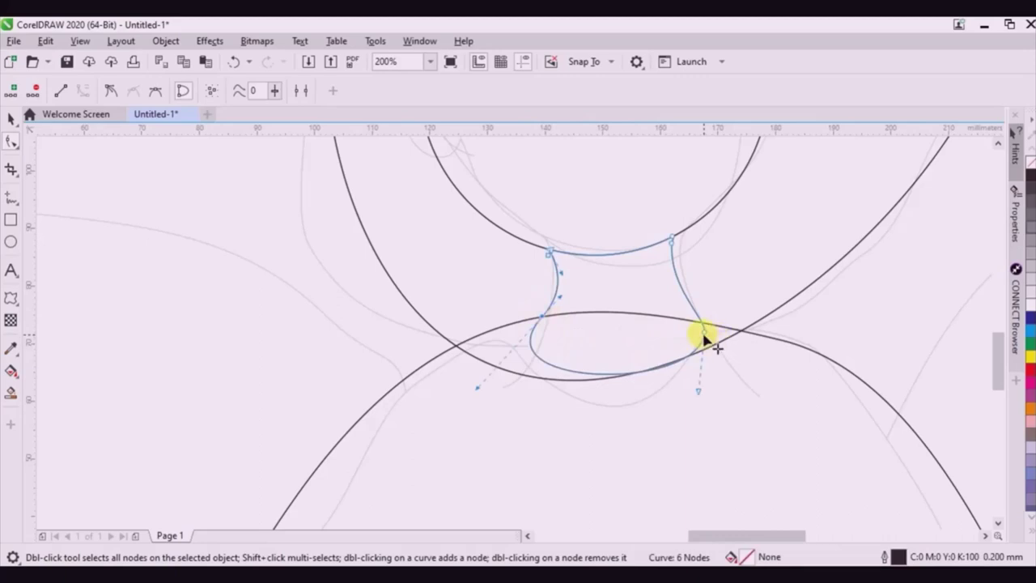
Draw an ellipse about 155 by 145 mm and place it over the large sketched leaf beside the body.
scroll(704, 335, "down", 4)
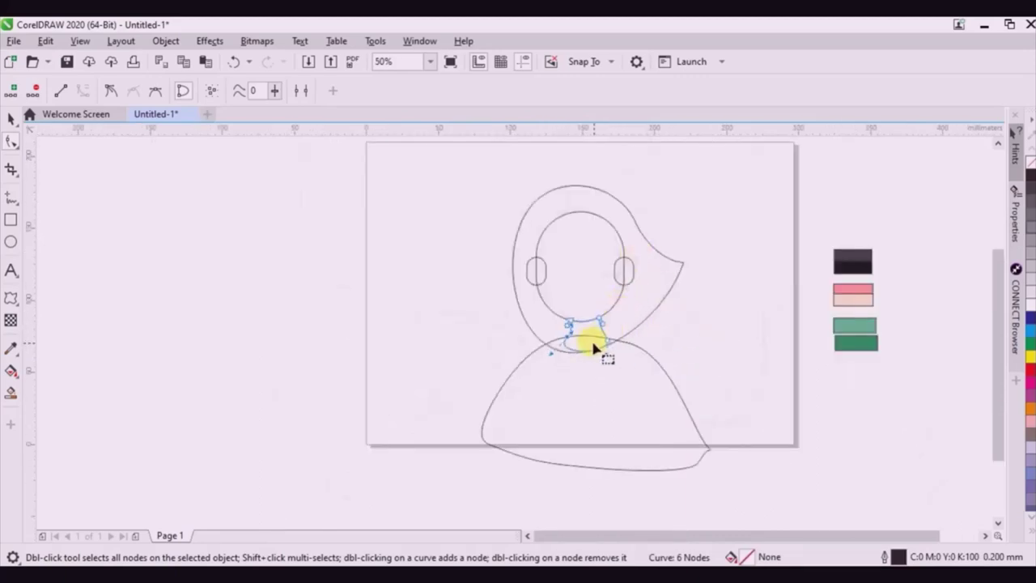
scroll(593, 346, "up", 2)
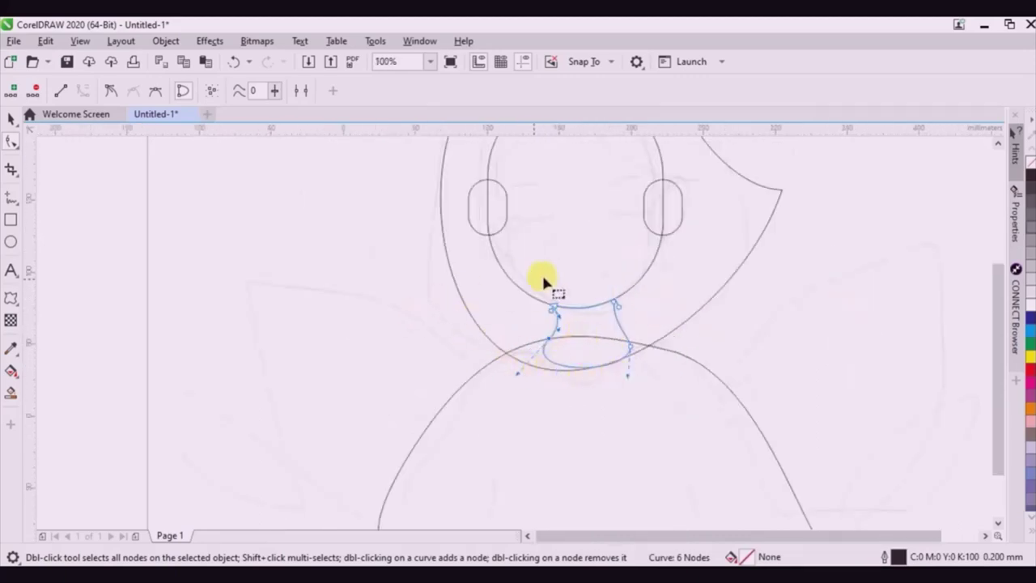
scroll(545, 283, "down", 2)
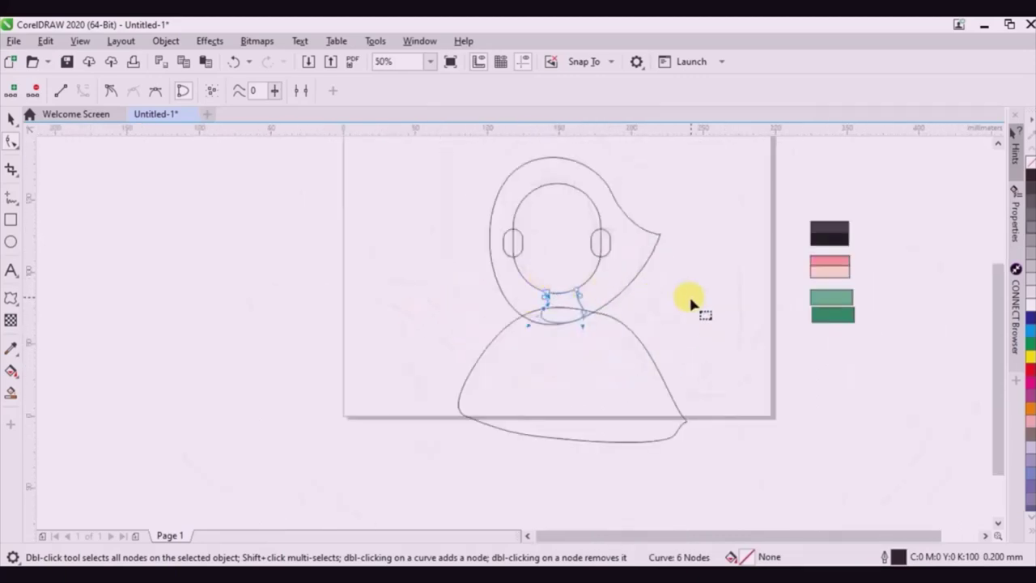
left_click(11, 240)
left_click_drag(634, 248, 861, 462)
left_click(10, 118)
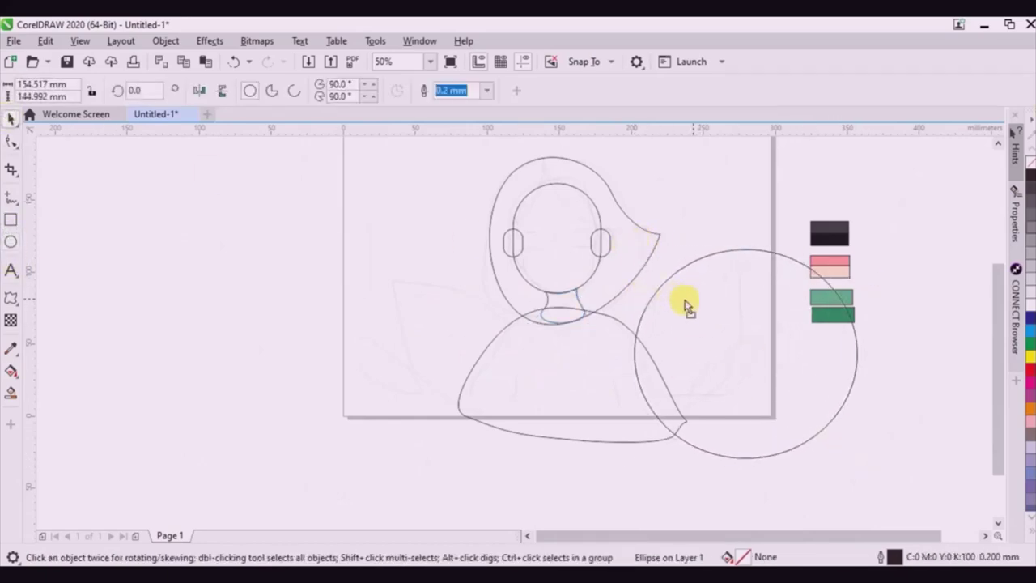
left_click_drag(685, 302, 669, 318)
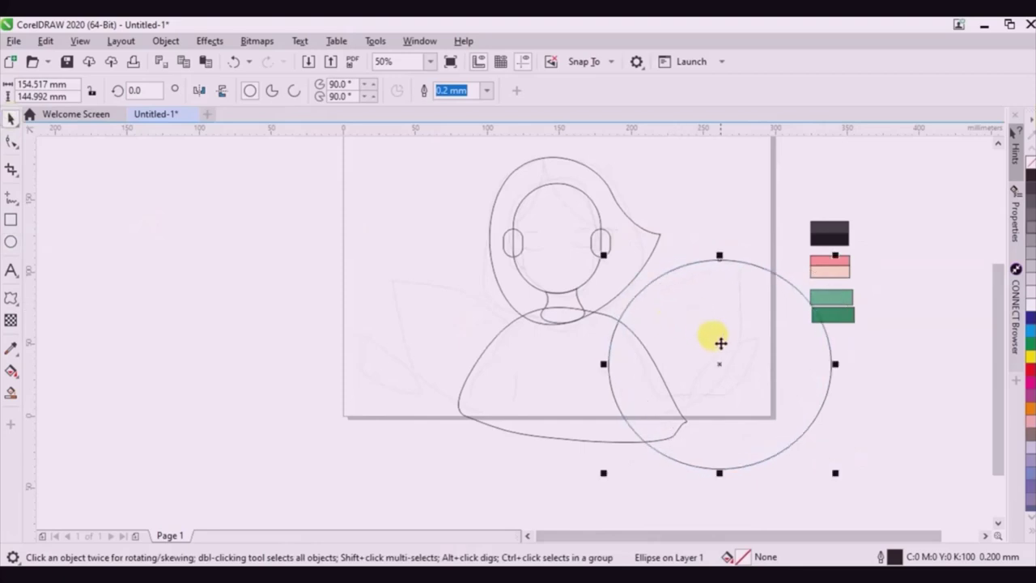
Duplicate the ellipse up toward the head and intersect the two ellipses to form the large leaf.
left_click_drag(721, 342, 637, 281)
left_click(786, 338, "shift")
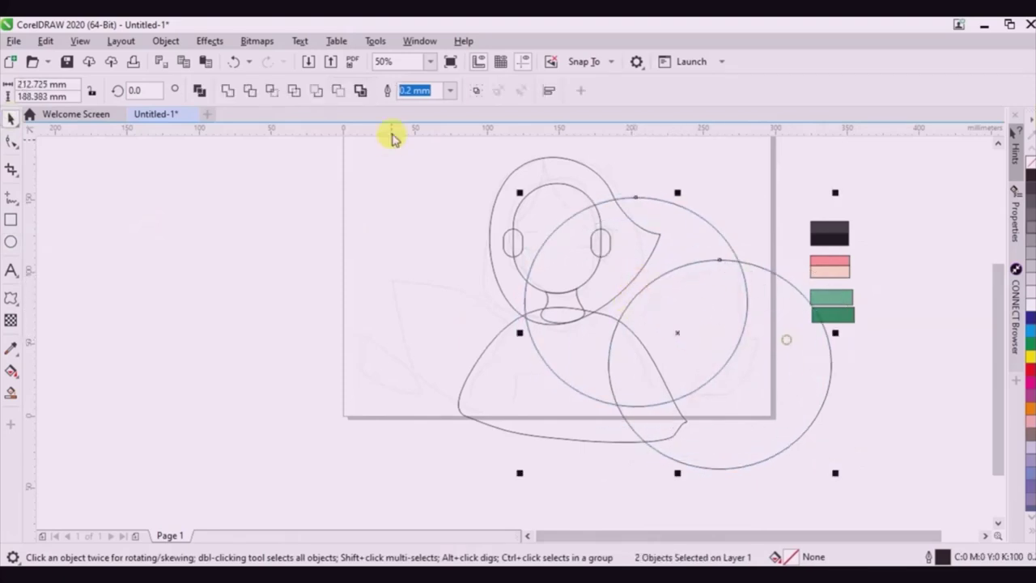
left_click(276, 92)
Move the original ellipse below the large leaf, duplicate it toward the body, and intersect the pair to form a second leaf.
left_click_drag(818, 363, 862, 424)
left_click_drag(863, 426, 738, 336)
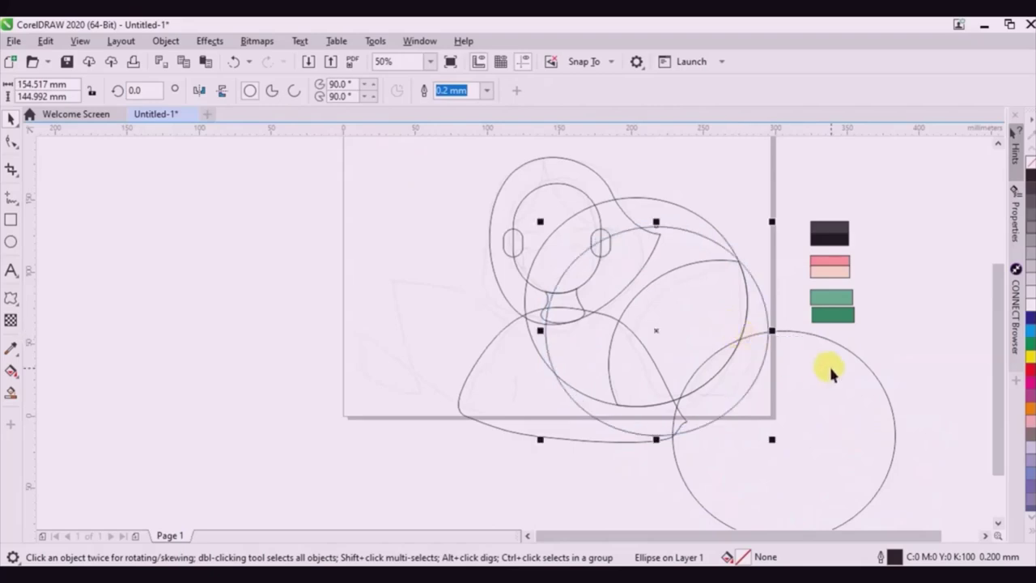
left_click(829, 364, "shift")
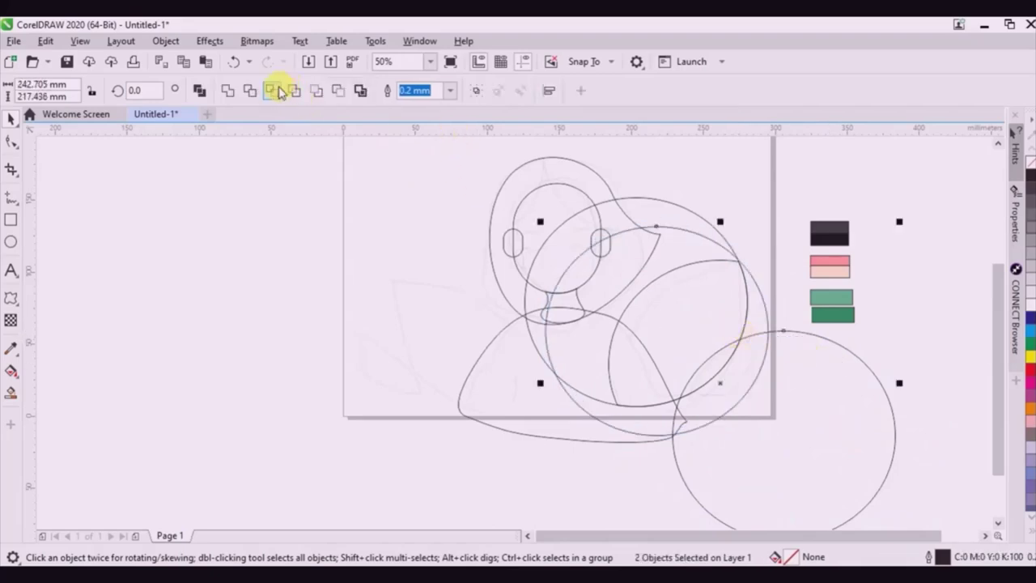
left_click(275, 90)
Delete the two ellipses used to form the second leaf, keeping only their intersection.
left_click(811, 394)
key("Delete")
left_click(758, 296)
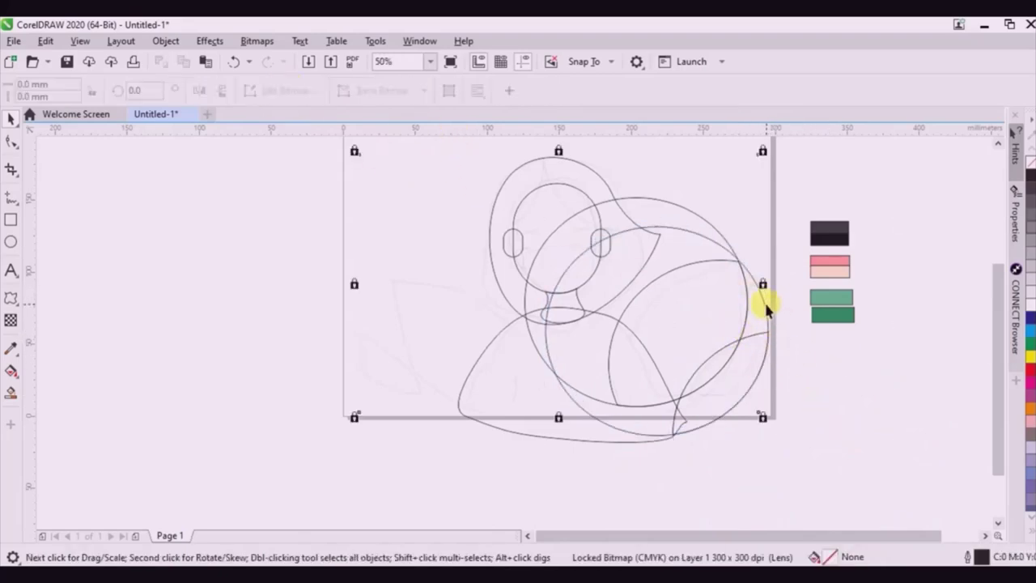
left_click(763, 302)
left_click(761, 331)
left_click(756, 329)
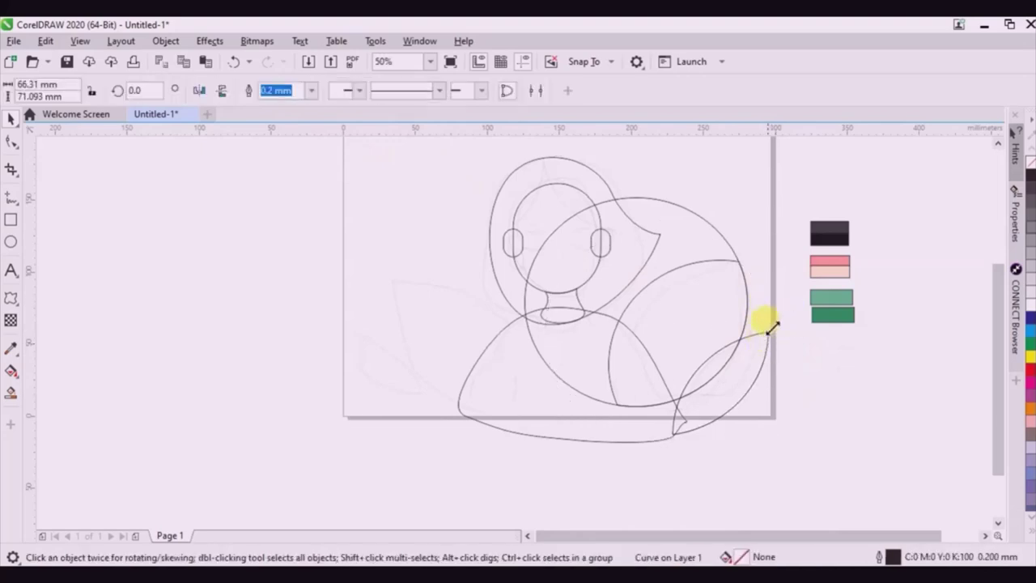
Scale the second leaf to about 64 by 35 mm, rotate it to 339.683 degrees, and fit it over the small sketched leaf.
left_click_drag(771, 325, 704, 411)
left_click(704, 411)
left_click_drag(750, 339, 766, 363)
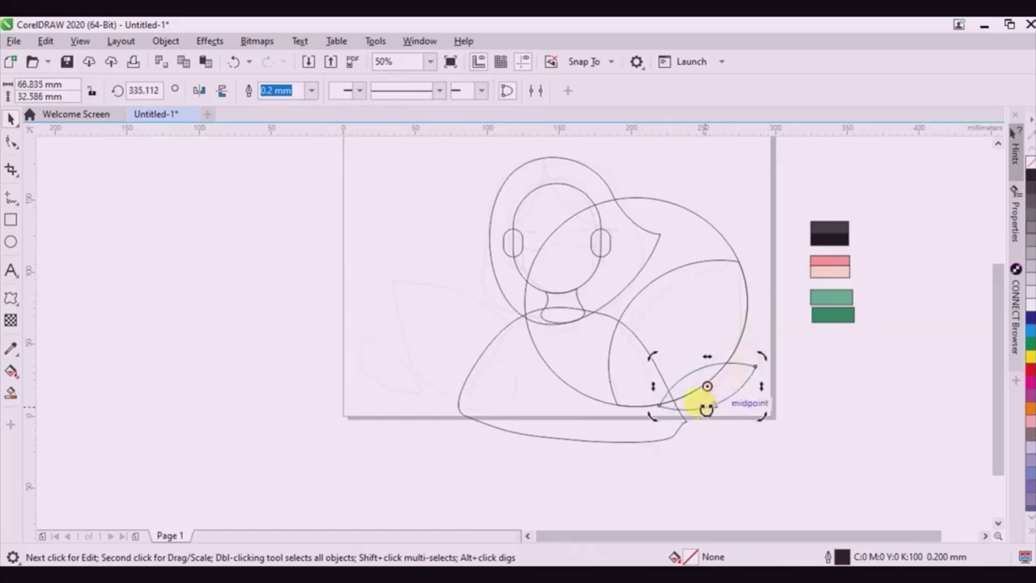
left_click_drag(705, 408, 659, 413)
left_click(677, 407)
left_click(659, 413)
left_click_drag(769, 372, 759, 360)
left_click_drag(694, 429, 696, 419)
left_click(696, 417)
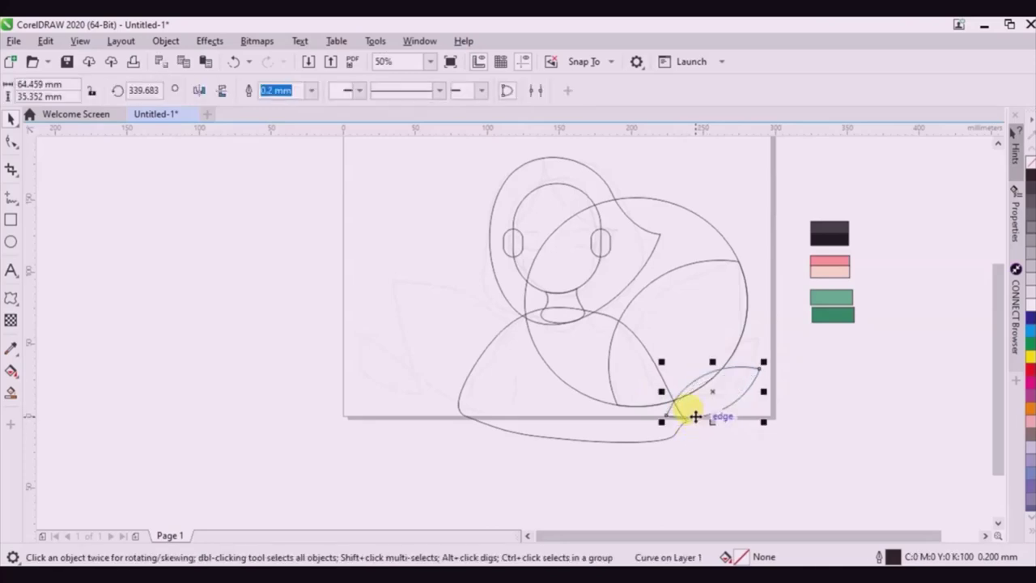
Delete the leftover ellipse overlapping the head, body and large leaf.
left_click(654, 198)
key("Delete")
scroll(662, 258, "down", 2)
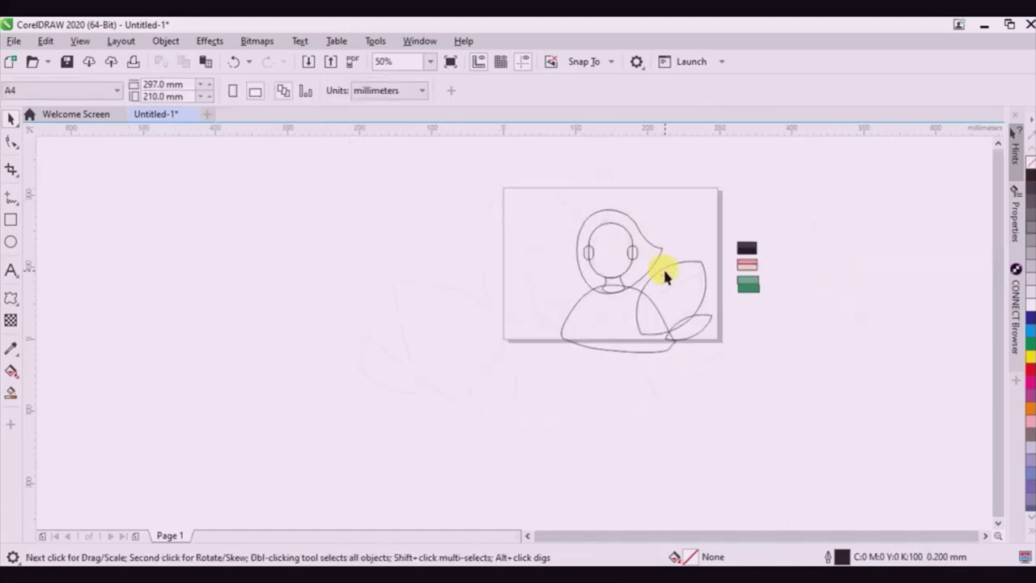
scroll(662, 267, "up", 2)
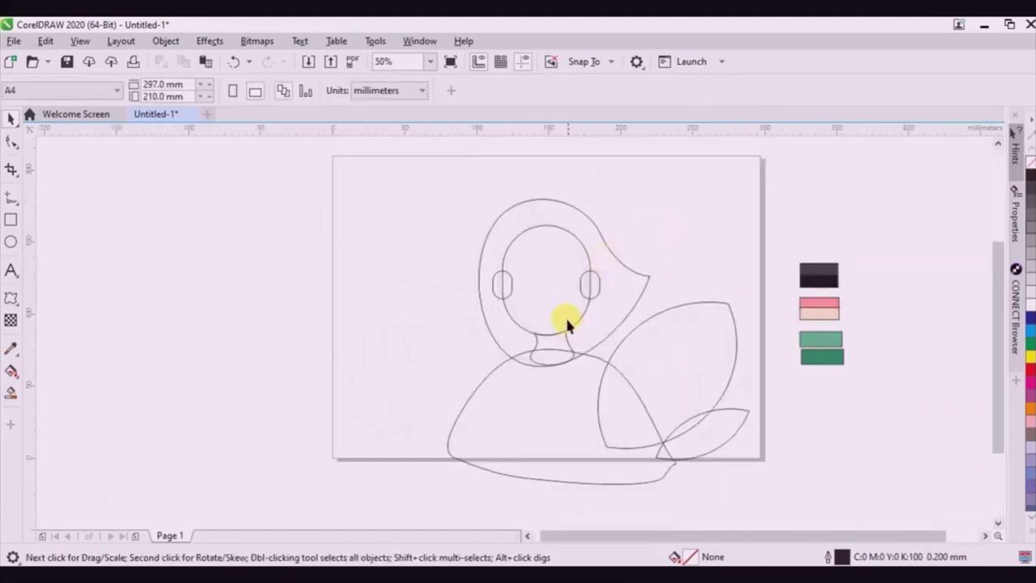
Draw an open freehand line about 82 mm wide across the forehead, from the hair's inner left side to its right edge.
left_click(11, 197)
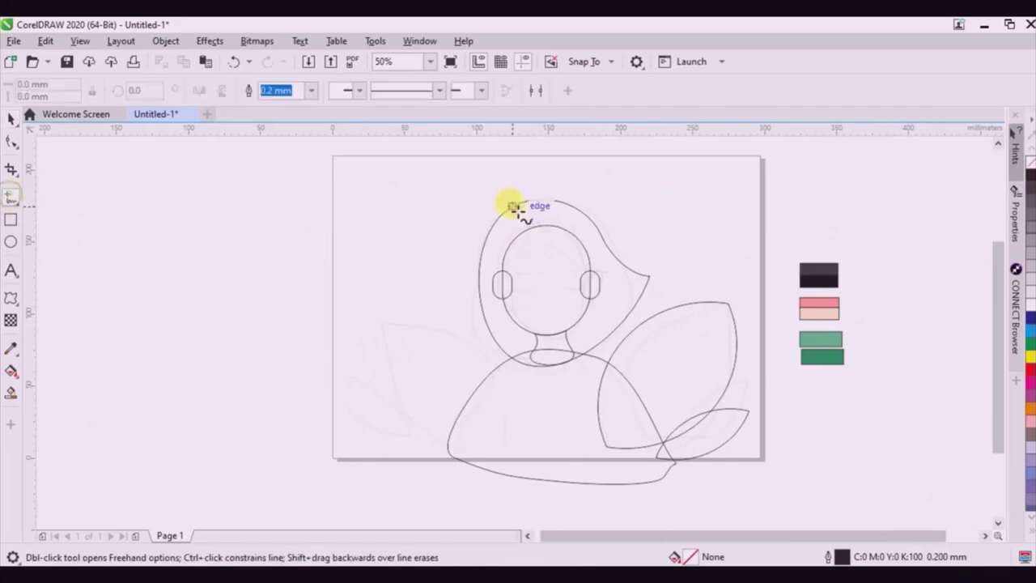
scroll(515, 206, "up", 2)
left_click_drag(464, 311, 704, 299)
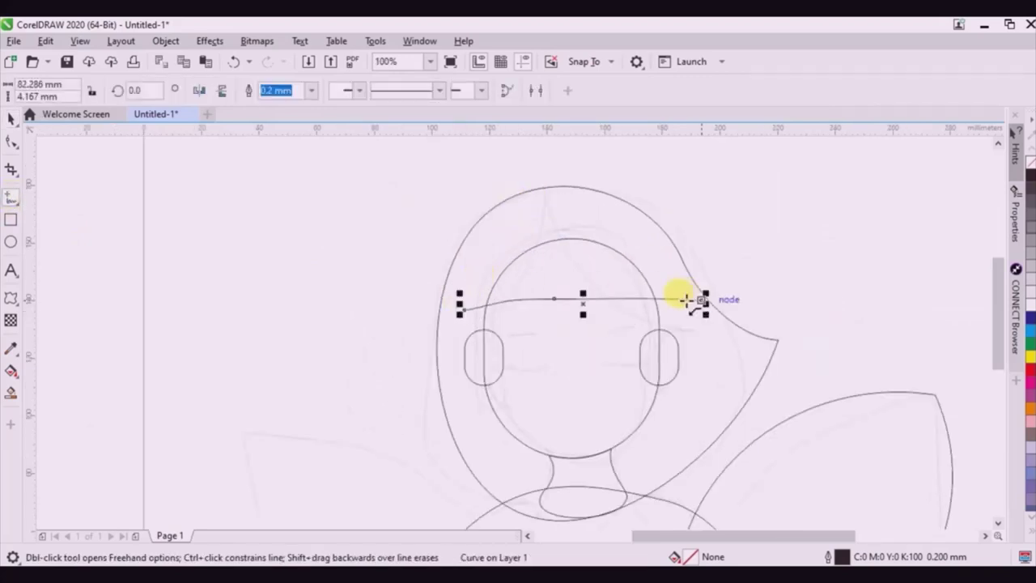
Delete the forehead line's middle node and reshape it into a smooth arc spanning the forehead from ear to ear.
left_click(10, 141)
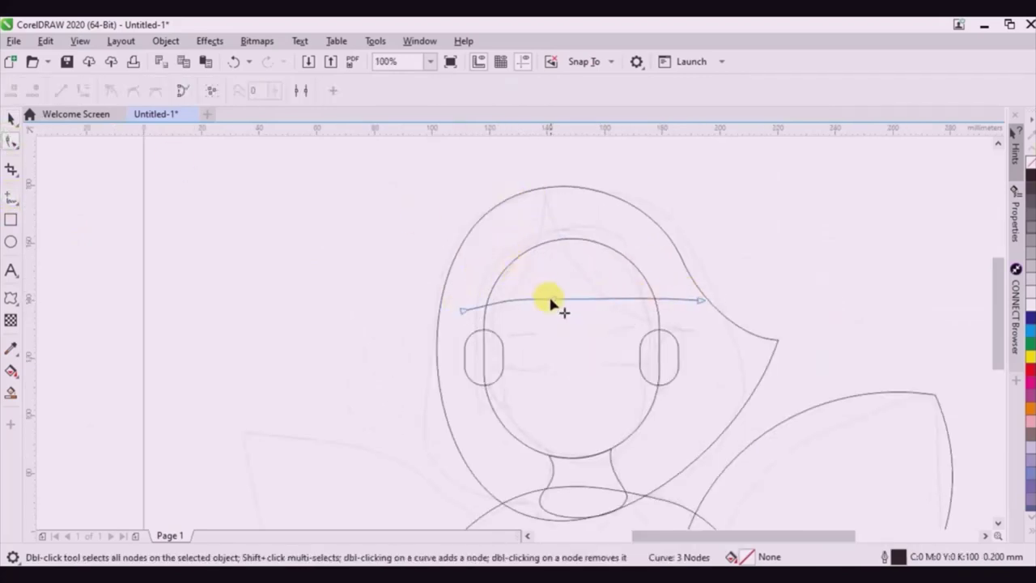
double_click(553, 298)
left_click_drag(697, 299, 664, 314)
left_click_drag(592, 311, 596, 288)
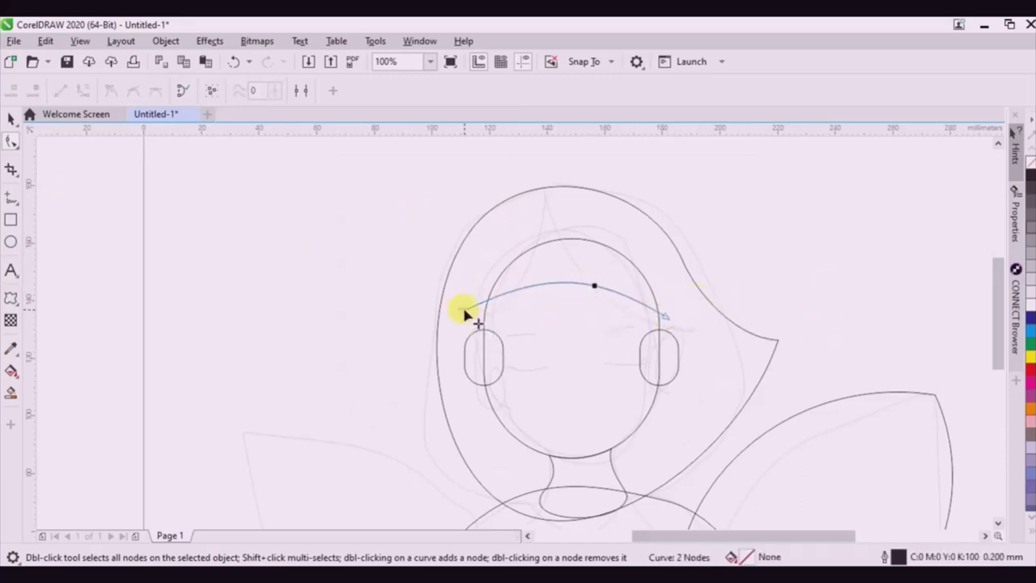
left_click_drag(465, 308, 469, 321)
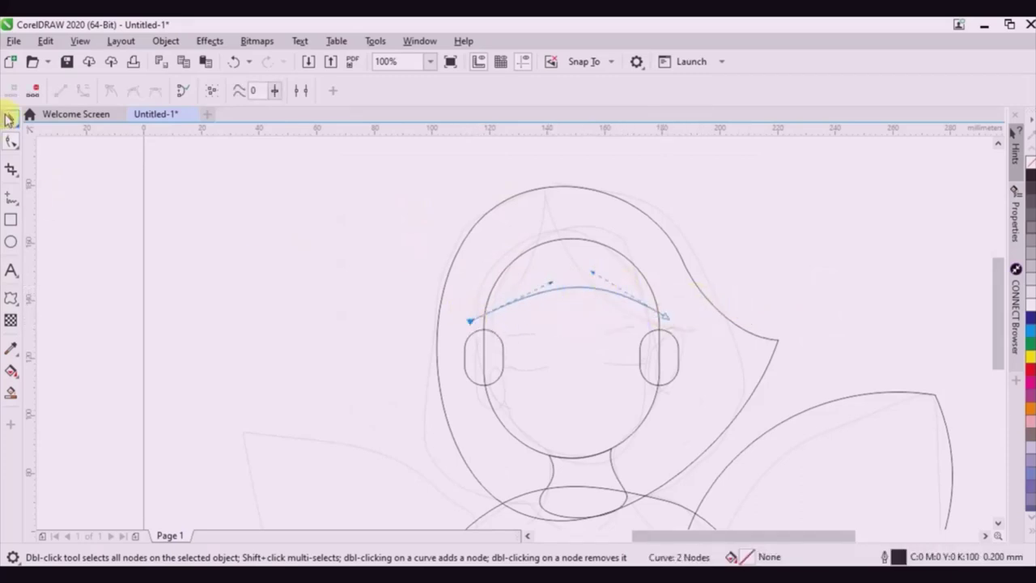
Fill the hair shape with 10% black and give it a uniform transparency.
left_click(8, 118)
scroll(637, 217, "down", 1)
left_click(628, 230)
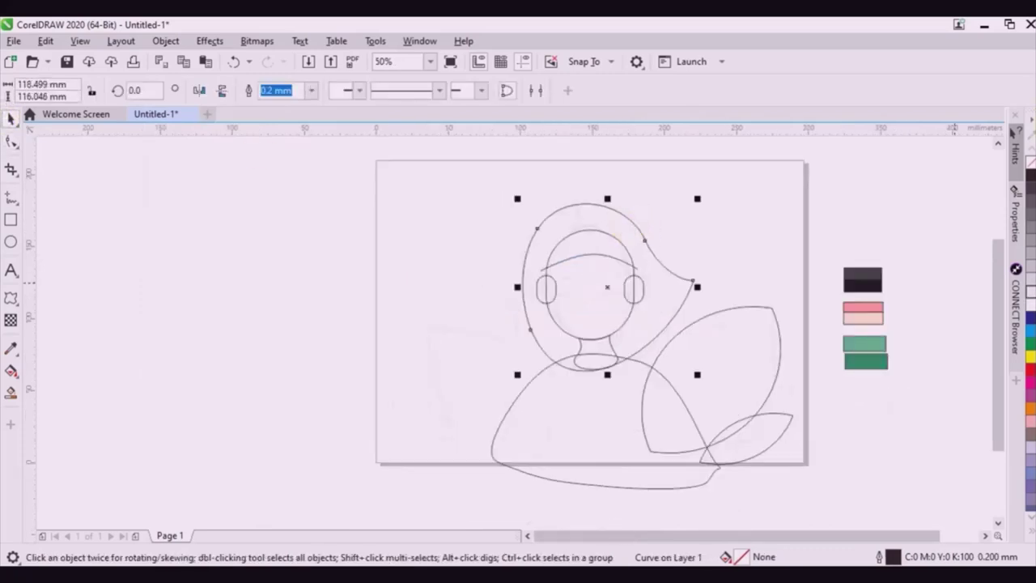
left_click(1029, 291)
left_click(10, 322)
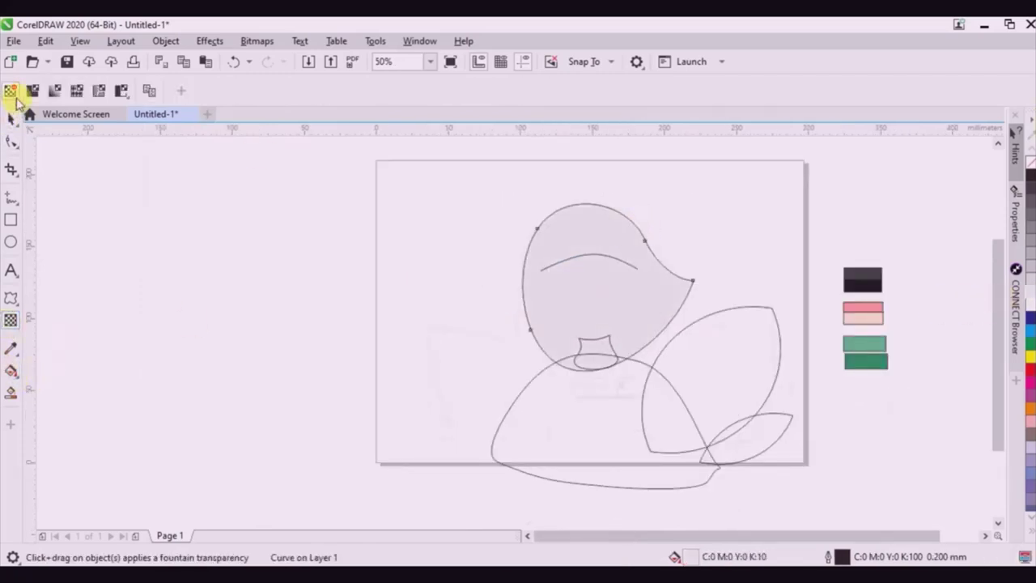
left_click(32, 92)
left_click(11, 119)
left_click(206, 212)
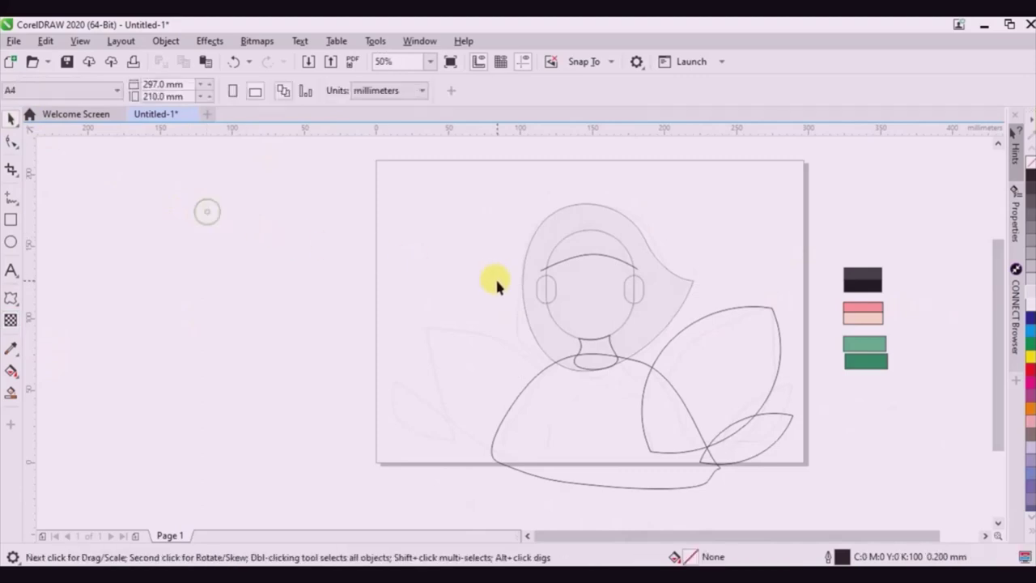
Draw four closed freehand slivers down the large leaf's right edge, the second about 23 by 20 mm and the lowest about 29 by 11 mm.
left_click(11, 199)
scroll(769, 323, "up", 2)
left_click(778, 274)
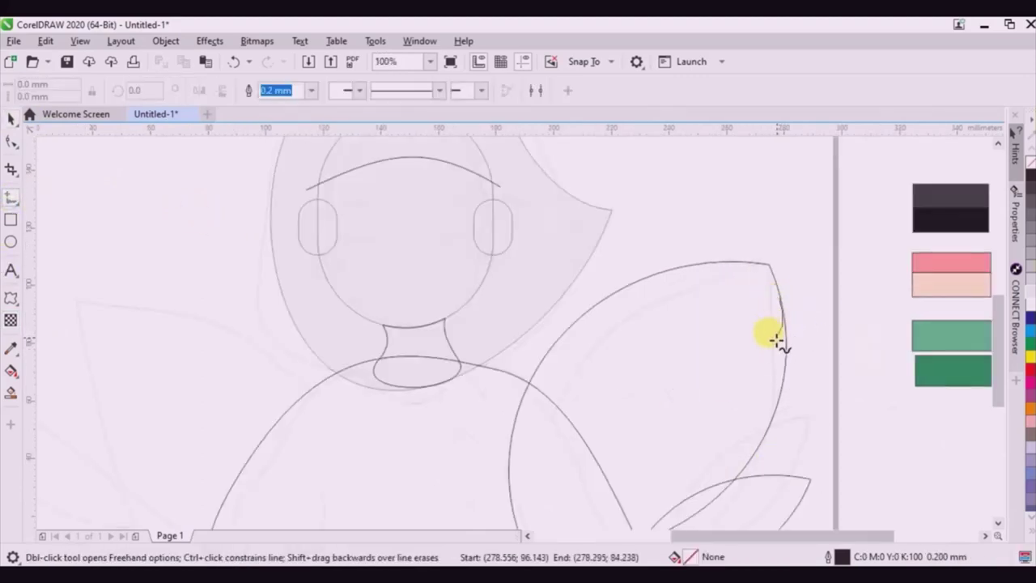
mouse_move(776, 340)
left_mouse_down()
mouse_move(754, 375)
mouse_move(785, 356)
mouse_move(782, 295)
left_mouse_up()
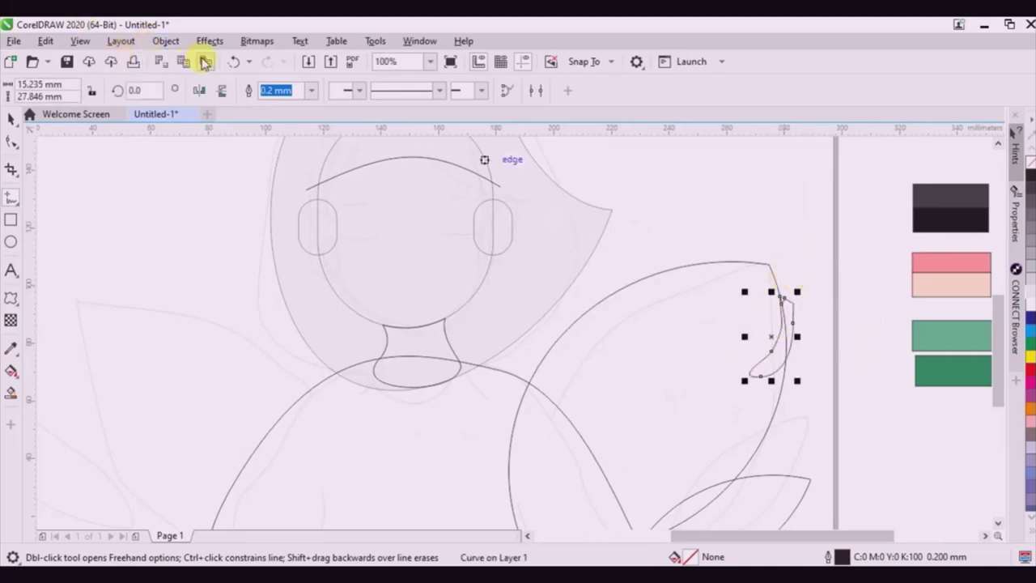
left_click(233, 61)
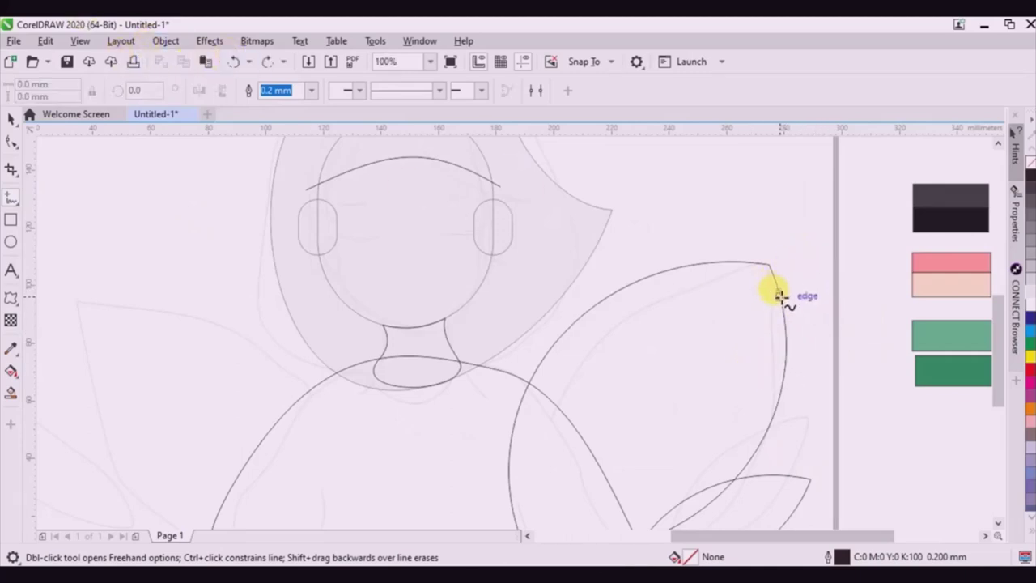
mouse_move(780, 296)
left_mouse_down()
mouse_move(754, 349)
mouse_move(774, 350)
mouse_move(801, 327)
mouse_move(798, 303)
mouse_move(781, 290)
mouse_move(785, 273)
mouse_move(737, 298)
mouse_move(738, 307)
mouse_move(764, 307)
mouse_move(791, 292)
mouse_move(795, 257)
left_mouse_up()
scroll(813, 232, "down", 1)
scroll(812, 343, "up", 1)
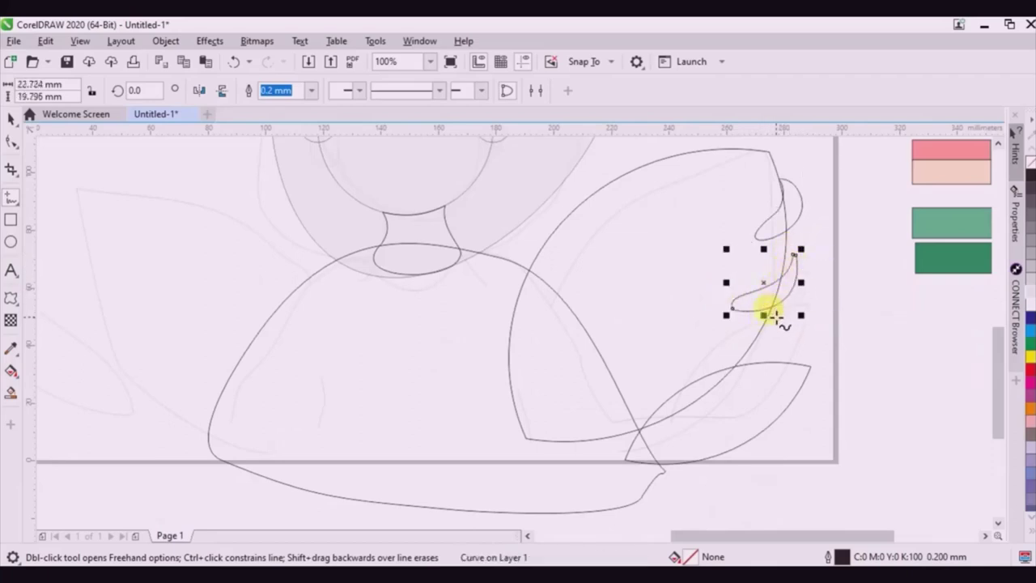
mouse_move(767, 328)
left_mouse_down()
mouse_move(690, 364)
mouse_move(765, 347)
mouse_move(775, 322)
left_mouse_up()
mouse_move(714, 400)
left_mouse_down()
mouse_move(627, 389)
mouse_move(680, 416)
mouse_move(717, 405)
left_mouse_up()
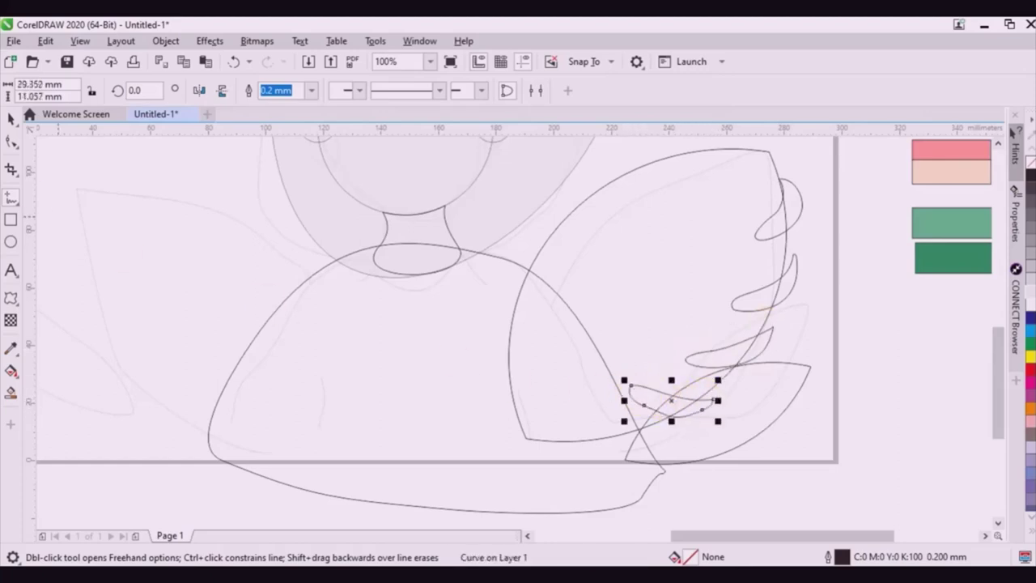
Adjust the nodes of the third sliver so its tip extends beyond the leaf edge, making it about 33 by 12 mm.
key("F10")
key("F10")
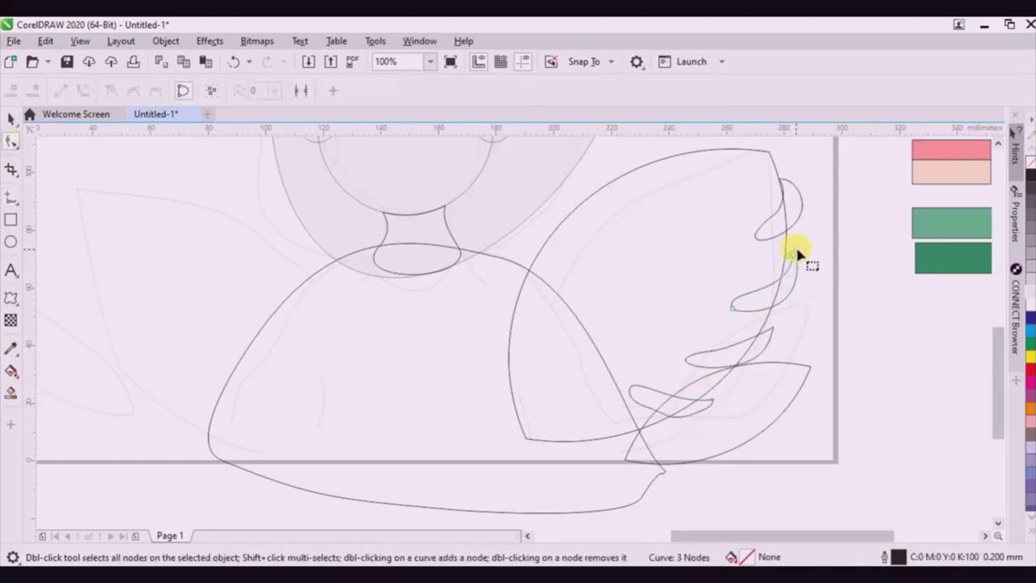
mouse_move(794, 258)
left_mouse_down()
mouse_move(802, 264)
mouse_move(793, 257)
left_mouse_up()
left_click_drag(775, 333, 735, 353)
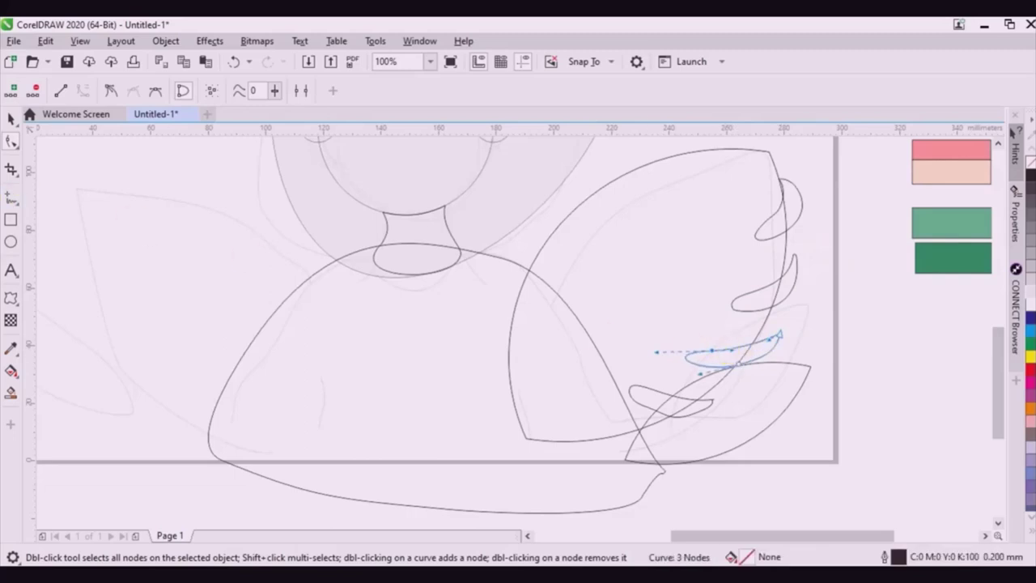
left_click(11, 121)
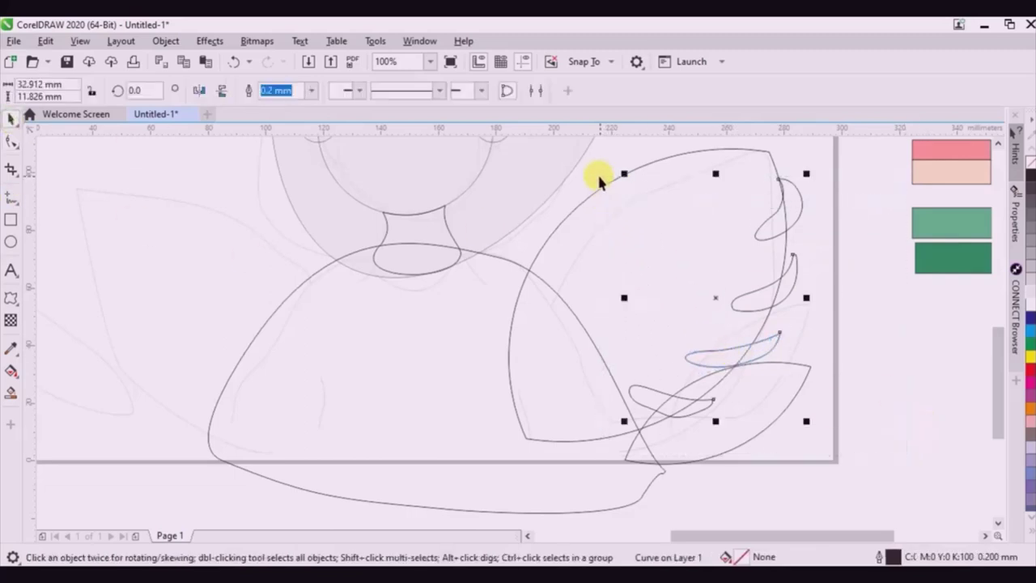
Duplicate the four slivers inward over the large leaf and weld the copies into one curve.
left_click_drag(775, 221, 712, 213)
right_click(712, 213)
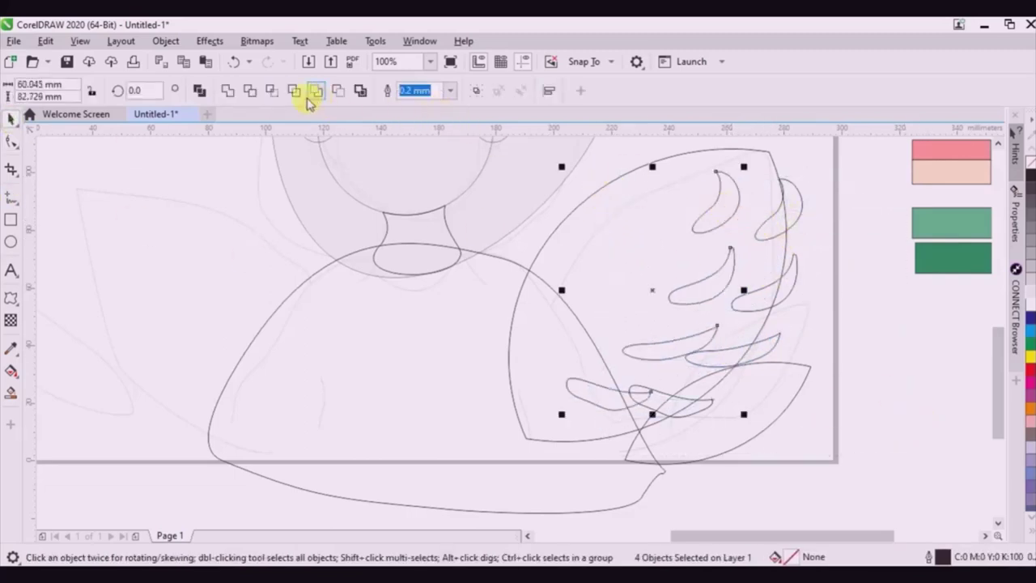
left_click(227, 93)
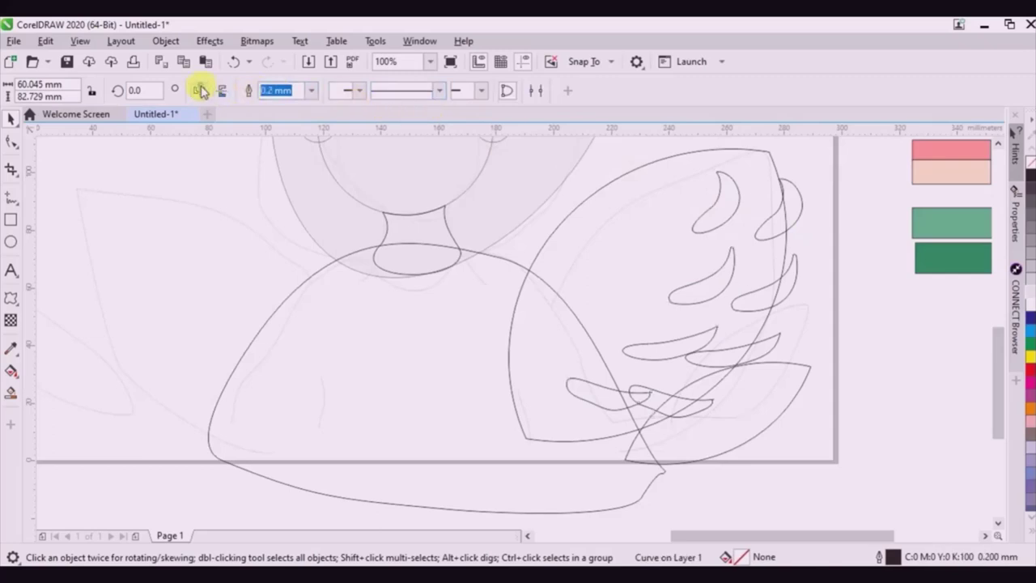
Mirror the welded sliver set horizontally, rotate it to 105.575 degrees, and fit it across the large leaf's upper-left edge.
left_click(576, 179)
left_click_drag(738, 162, 827, 358)
left_click(648, 251)
left_click_drag(647, 261, 615, 211)
left_click(616, 211)
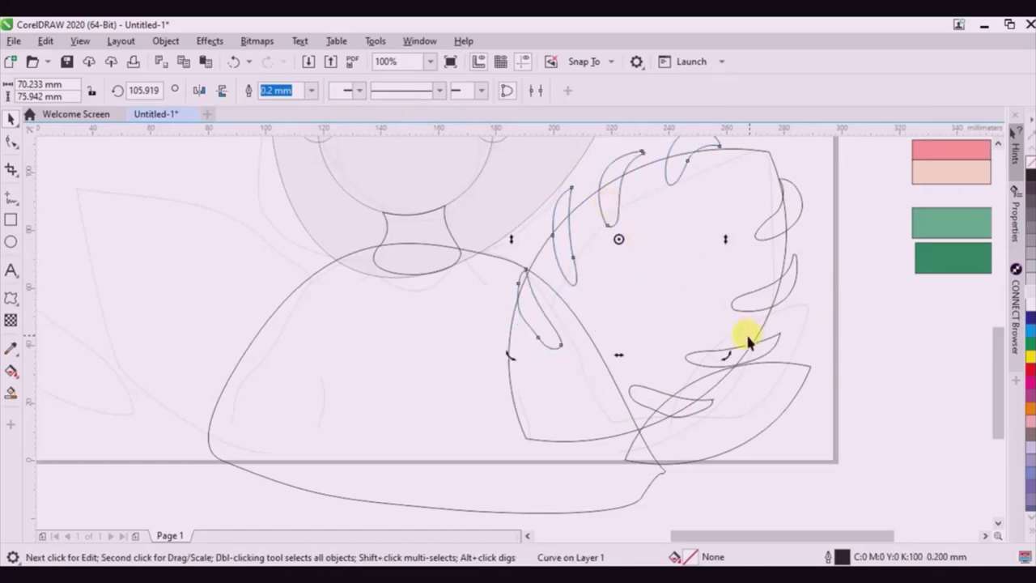
mouse_move(727, 354)
left_mouse_down()
mouse_move(719, 367)
mouse_move(724, 355)
left_mouse_up()
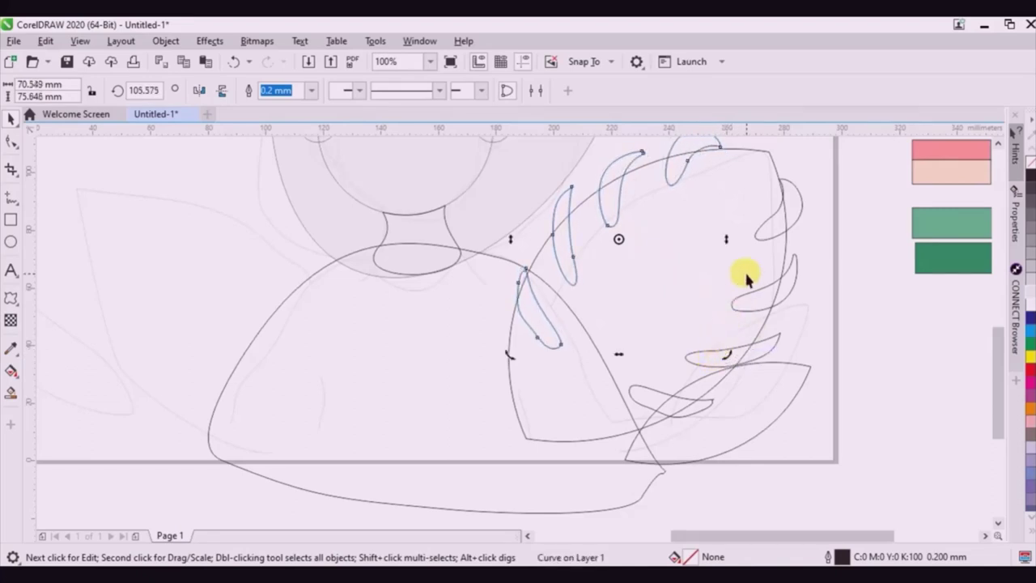
Cut the welded sliver set and the four right-edge slivers out of the large leaf with Back Minus Front.
left_click(801, 208, "shift")
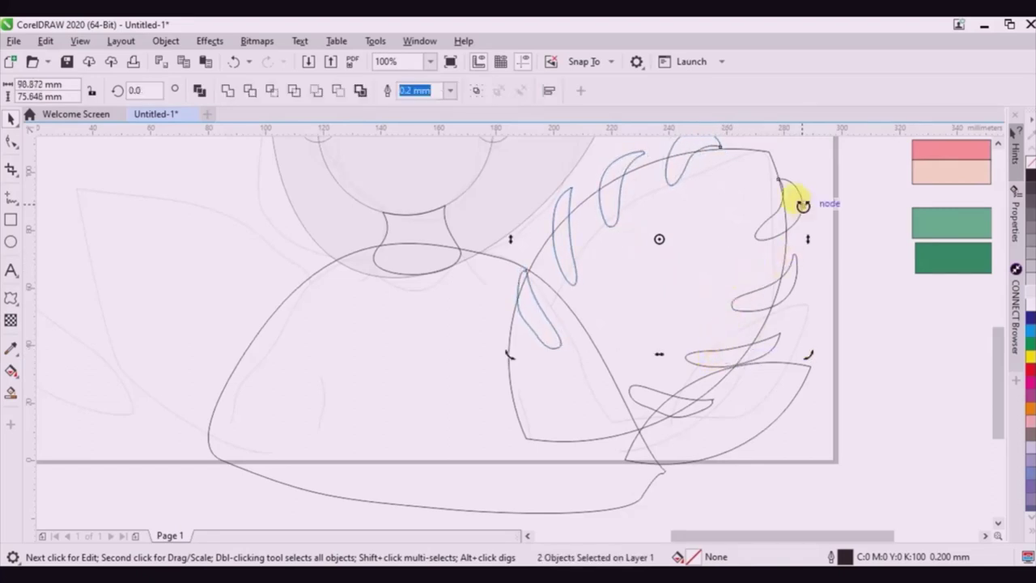
left_click(337, 93)
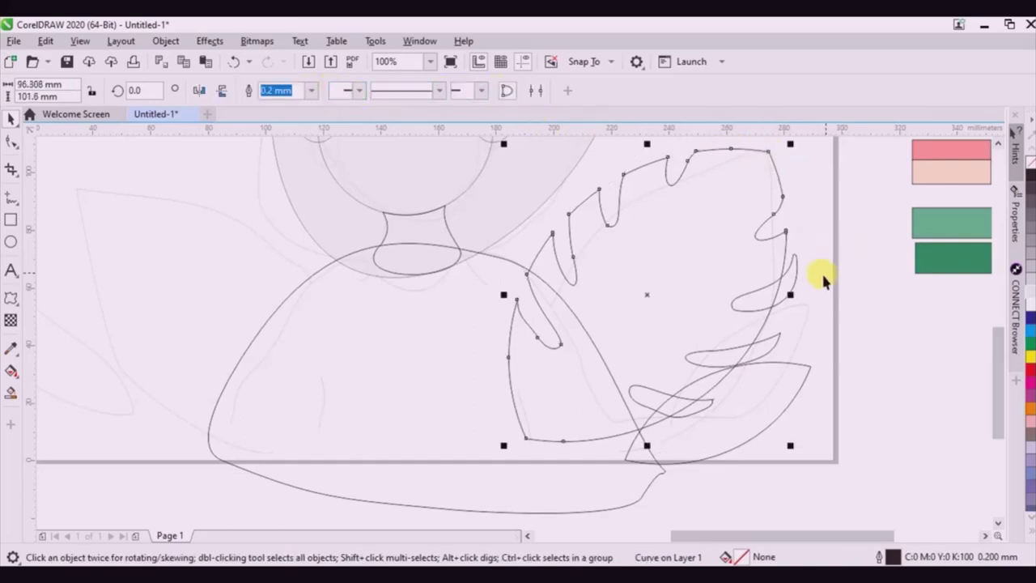
left_click_drag(816, 246, 615, 428)
left_click(768, 191, "shift")
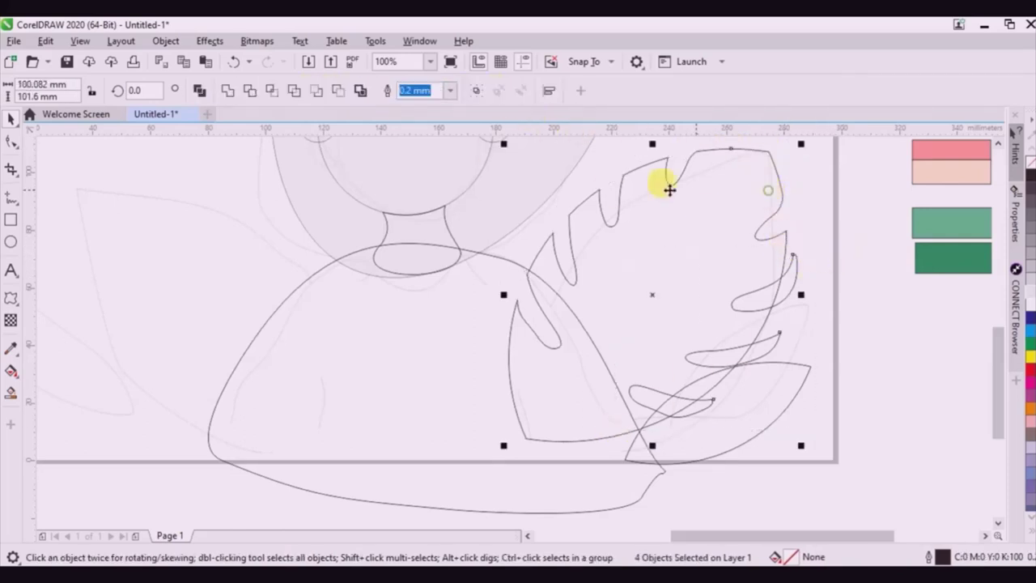
left_click(338, 92)
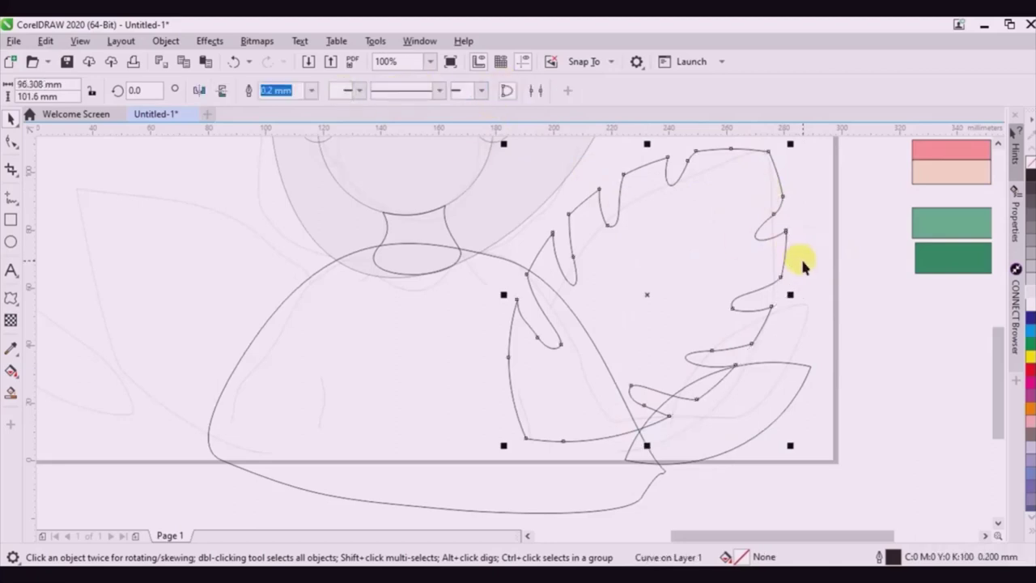
Draw a centre vein about 50 by 67 mm inside the large leaf, with two short branch veins splitting off its lower half.
left_click(10, 198)
left_click(731, 193)
left_click(584, 393)
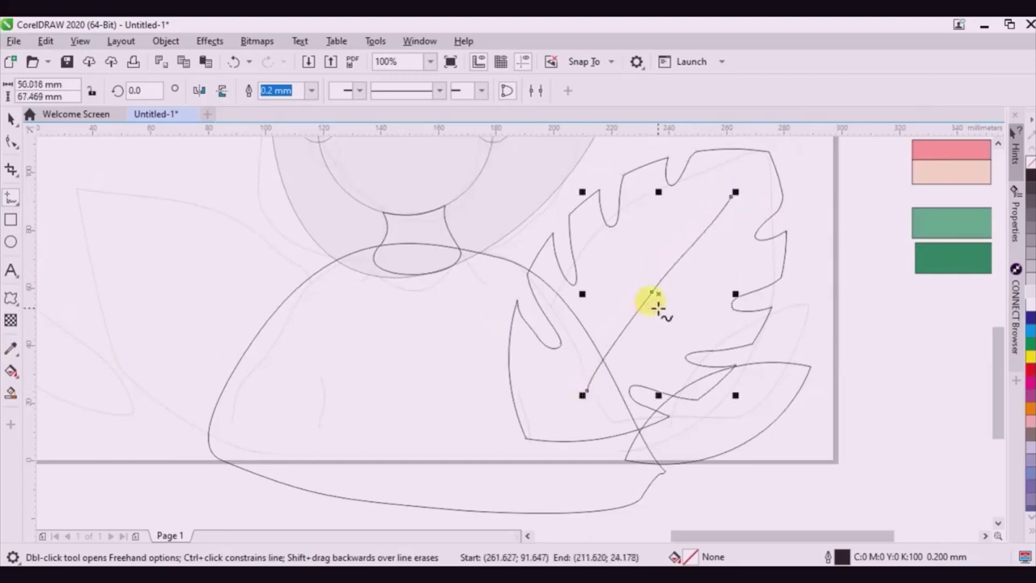
left_click_drag(631, 319, 647, 242)
left_click_drag(598, 369, 663, 333)
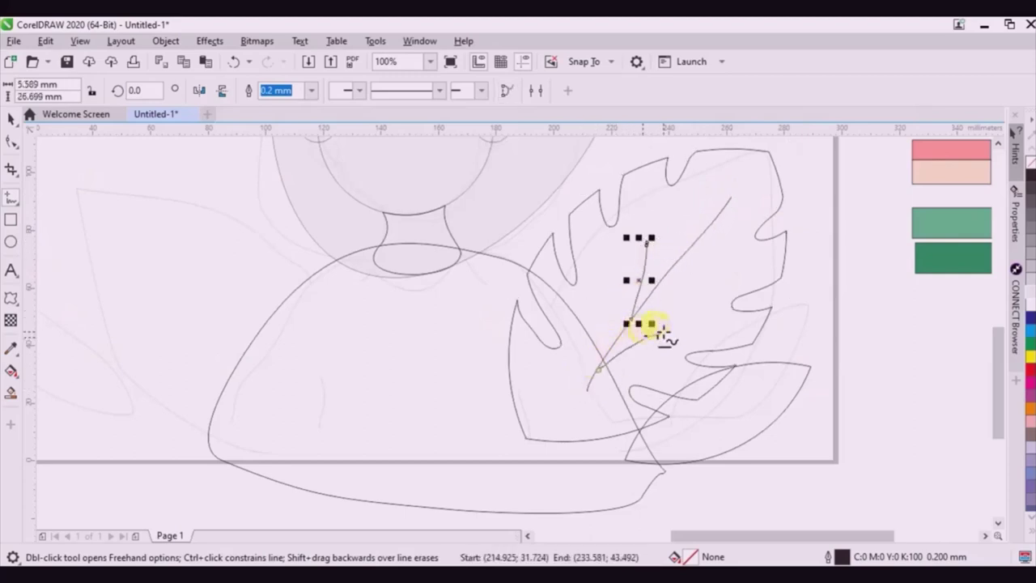
left_click(661, 333)
Smooth the large leaf's centre vein by deleting its middle node and adjusting its curvature.
left_click(11, 140)
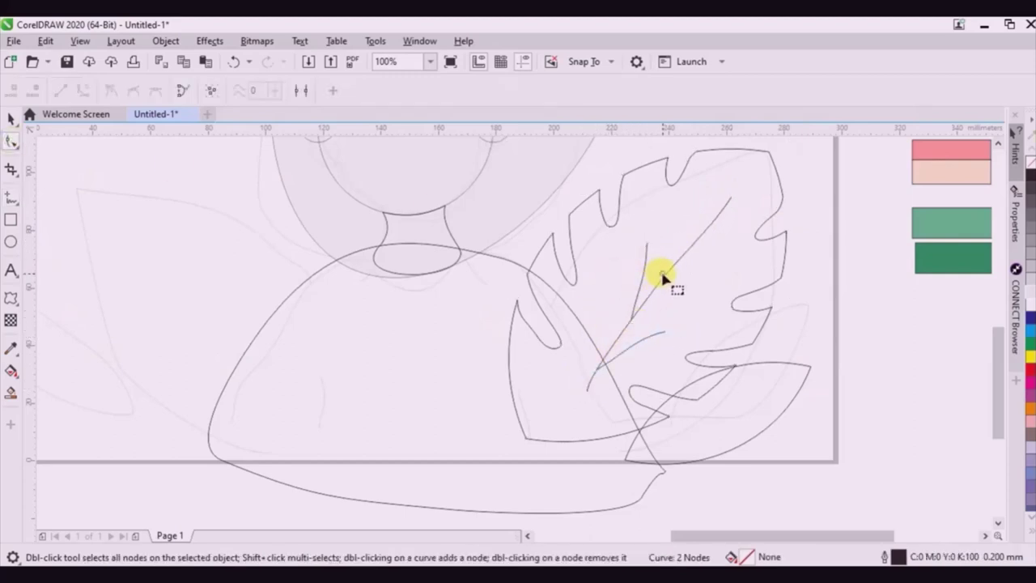
double_click(657, 294)
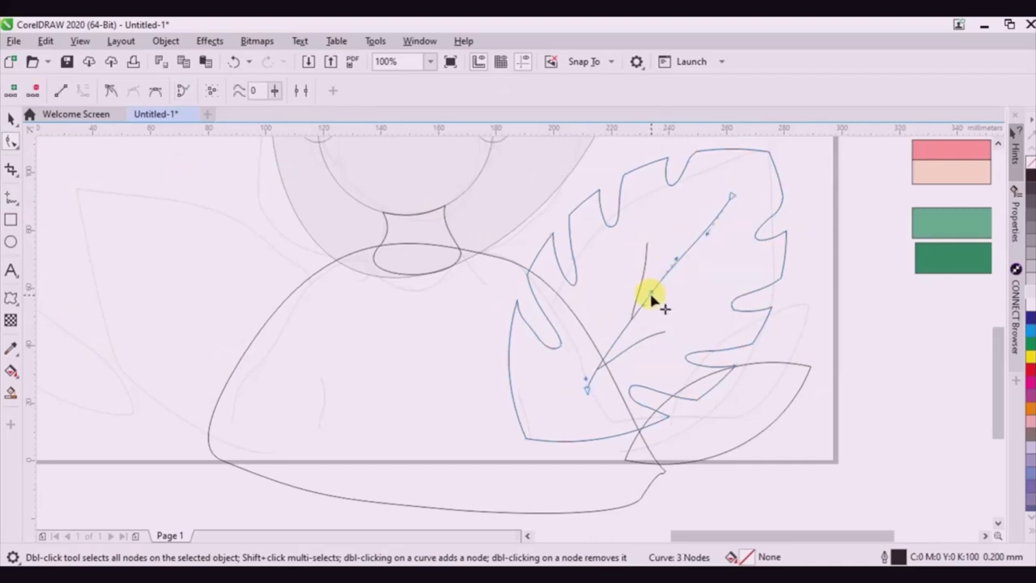
double_click(651, 294)
left_click_drag(654, 293, 657, 277)
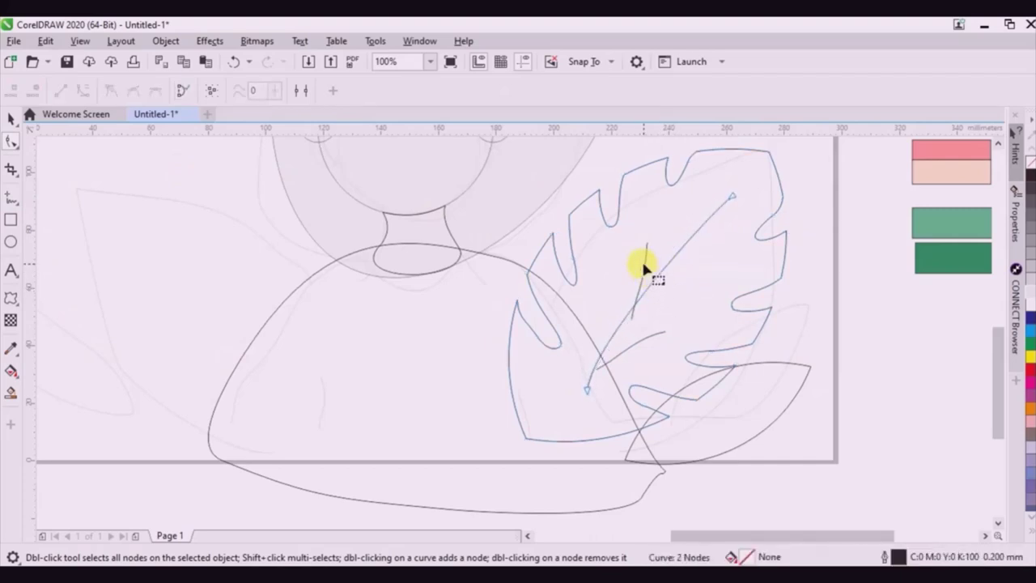
Reshape the large leaf's two branch veins and shift them farther up so they start on the centre vein.
left_click_drag(635, 310, 647, 230)
left_click_drag(648, 275, 639, 296)
left_click(636, 337)
left_click(635, 345)
left_click_drag(595, 369, 606, 346)
left_click_drag(666, 332, 671, 219)
left_click(7, 117)
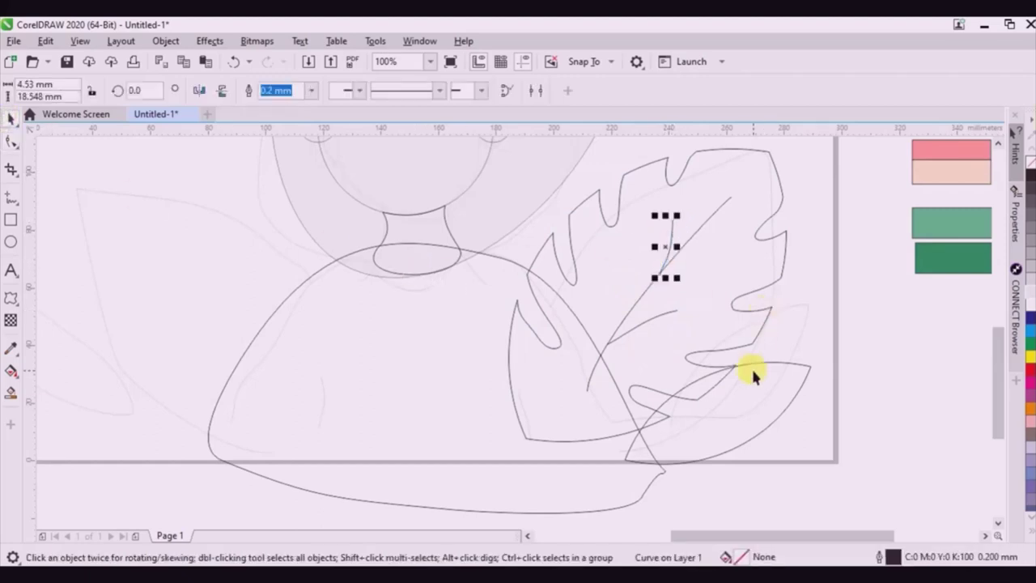
Draw a centre vein about 64 by 31 mm along the small leaf, plus closed freehand slivers near its base and tip.
left_click(775, 381)
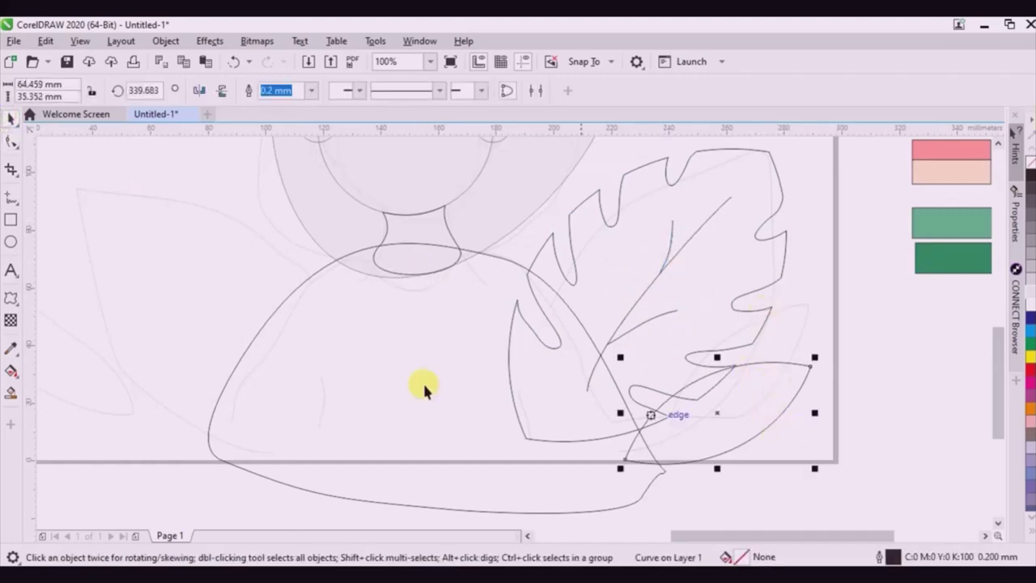
left_click(9, 199)
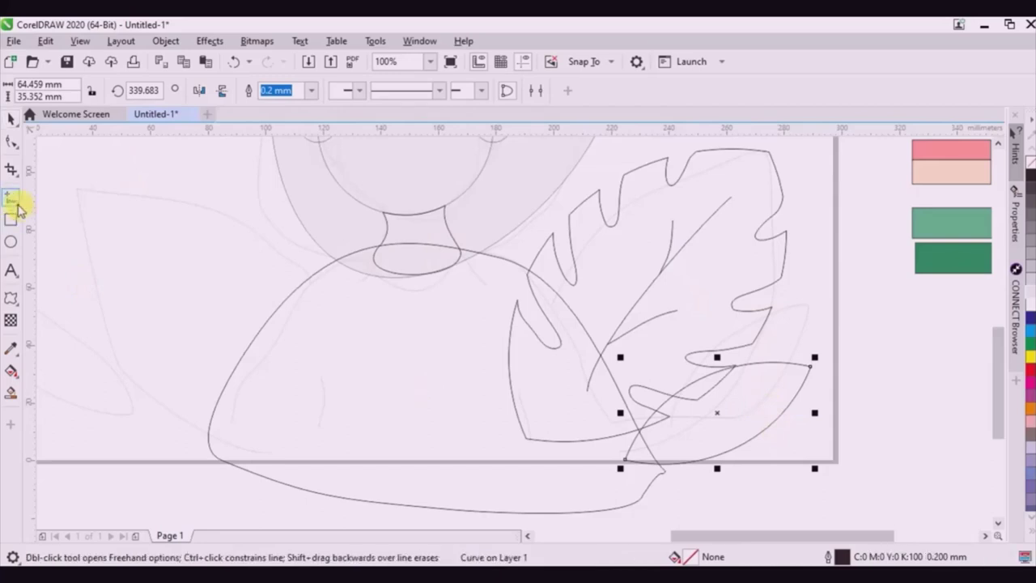
left_click(20, 207)
left_click(60, 198)
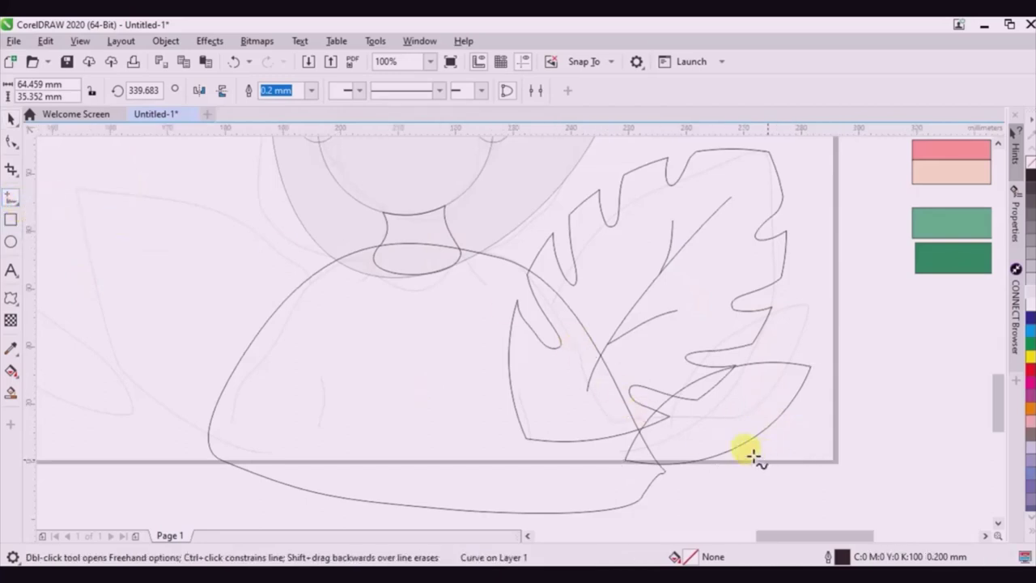
scroll(753, 457, "up", 1)
mouse_move(516, 425)
left_mouse_down()
mouse_move(561, 348)
mouse_move(592, 323)
mouse_move(555, 401)
mouse_move(518, 422)
mouse_move(619, 369)
mouse_move(853, 277)
left_mouse_up()
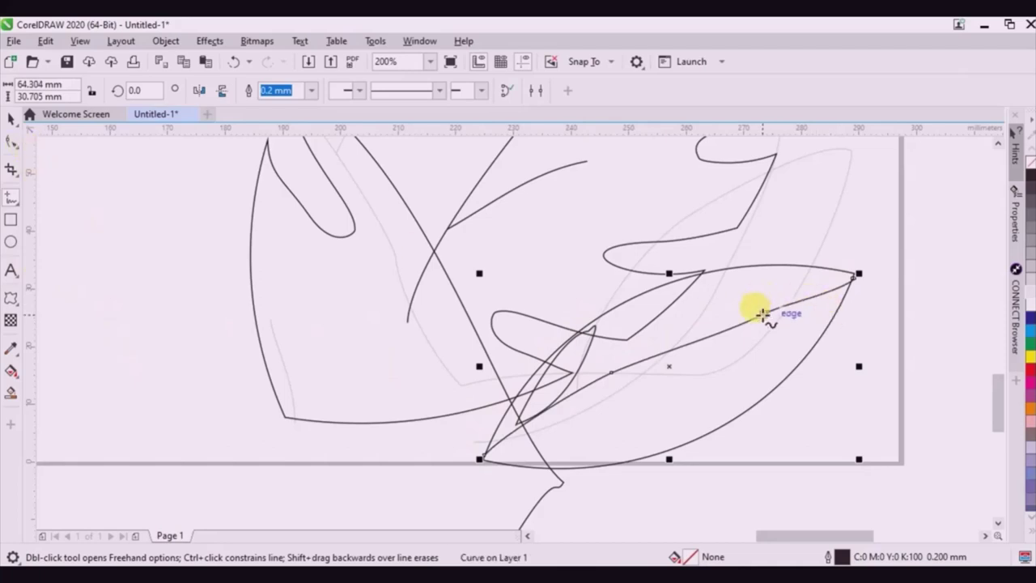
mouse_move(763, 314)
left_mouse_down()
mouse_move(813, 283)
mouse_move(876, 273)
mouse_move(858, 288)
mouse_move(764, 316)
left_mouse_up()
Reshape the sliver near the small leaf's tip so its outer end narrows and meets the tip.
left_click(11, 140)
double_click(809, 303)
scroll(874, 270, "up", 1)
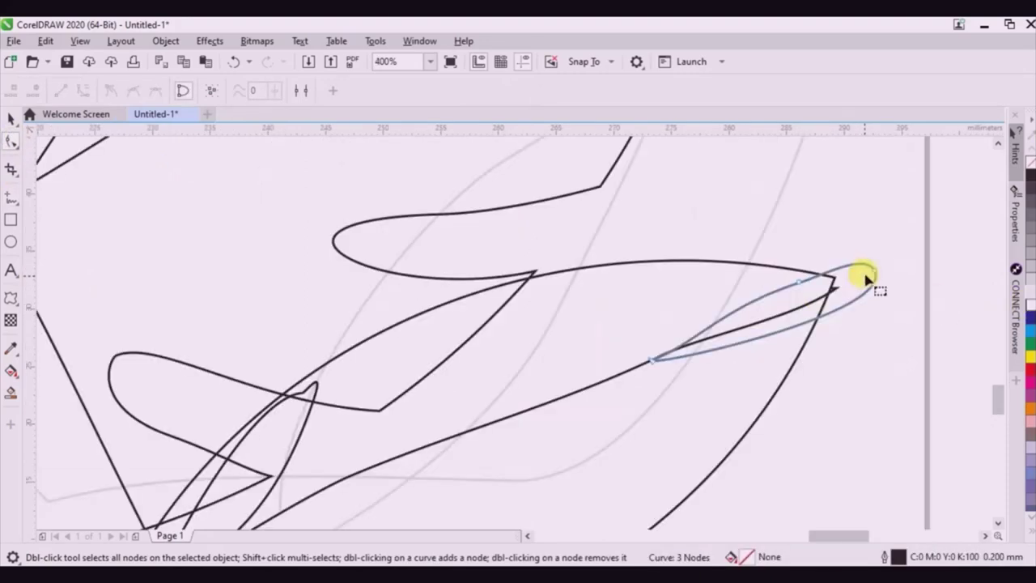
left_click_drag(875, 270, 822, 301)
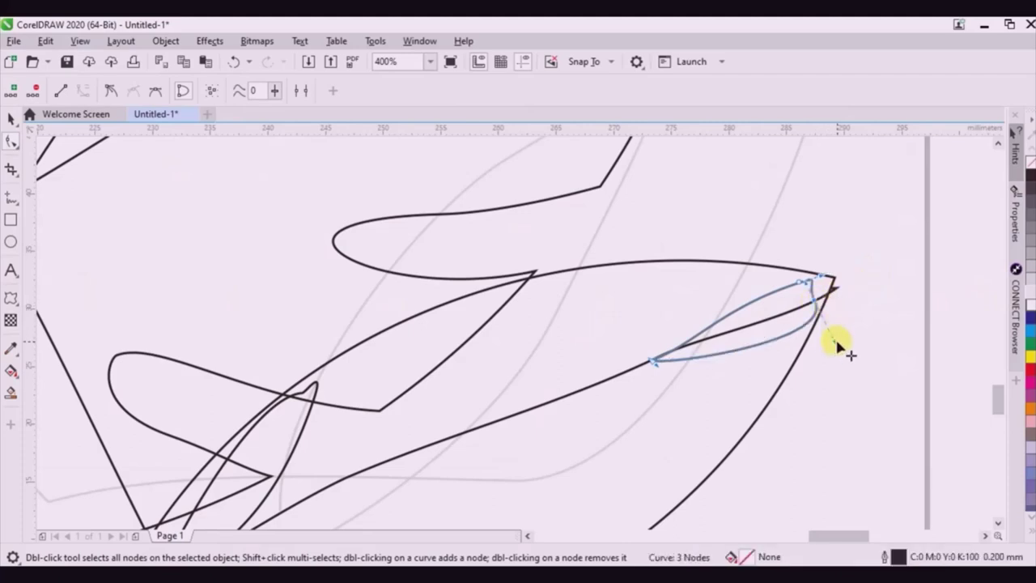
left_click_drag(836, 340, 799, 353)
left_click_drag(813, 300, 826, 293)
scroll(836, 230, "down", 1)
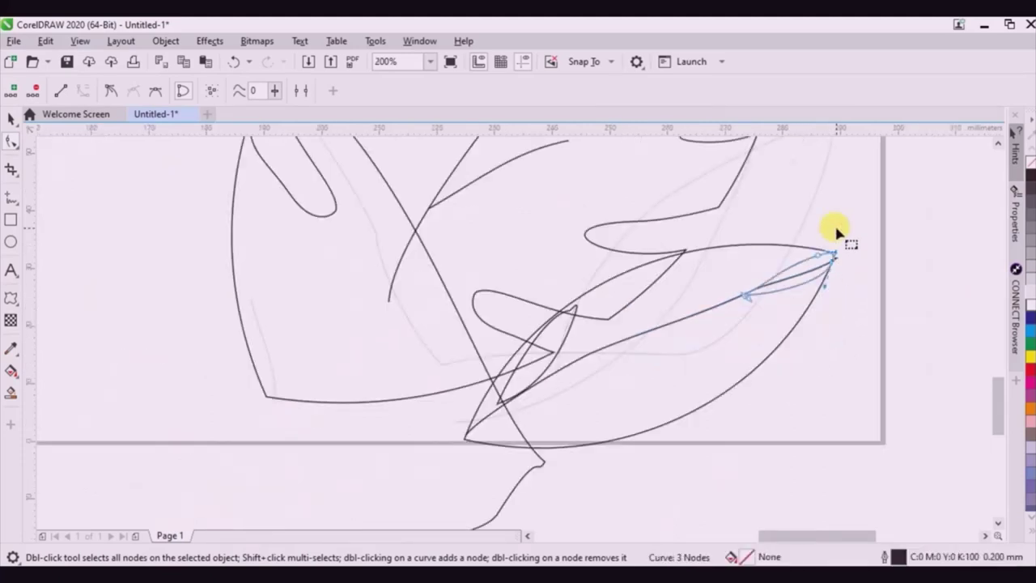
Copy the base sliver four times along the upper side of the small leaf's centre vein, making the copies nearest the tip smaller.
left_click(571, 316)
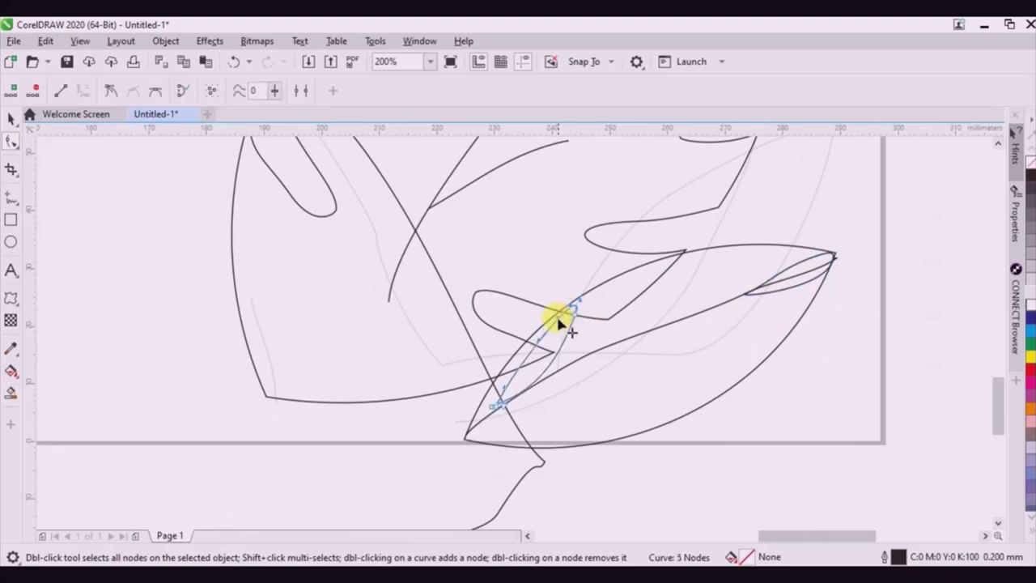
left_click(9, 120)
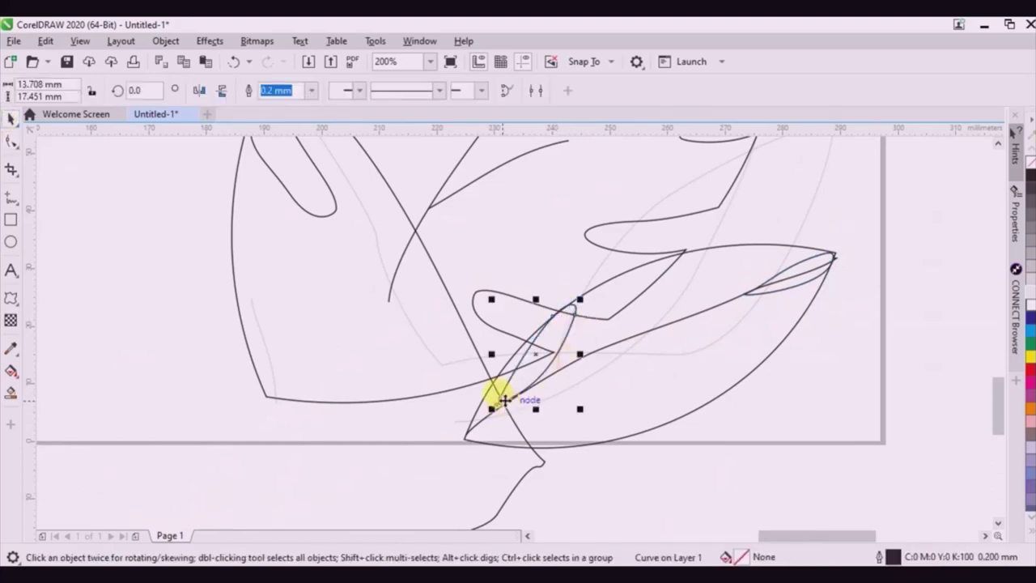
left_click_drag(503, 400, 670, 251)
left_click_drag(652, 328, 737, 238)
scroll(765, 243, "up", 1)
left_click(729, 266)
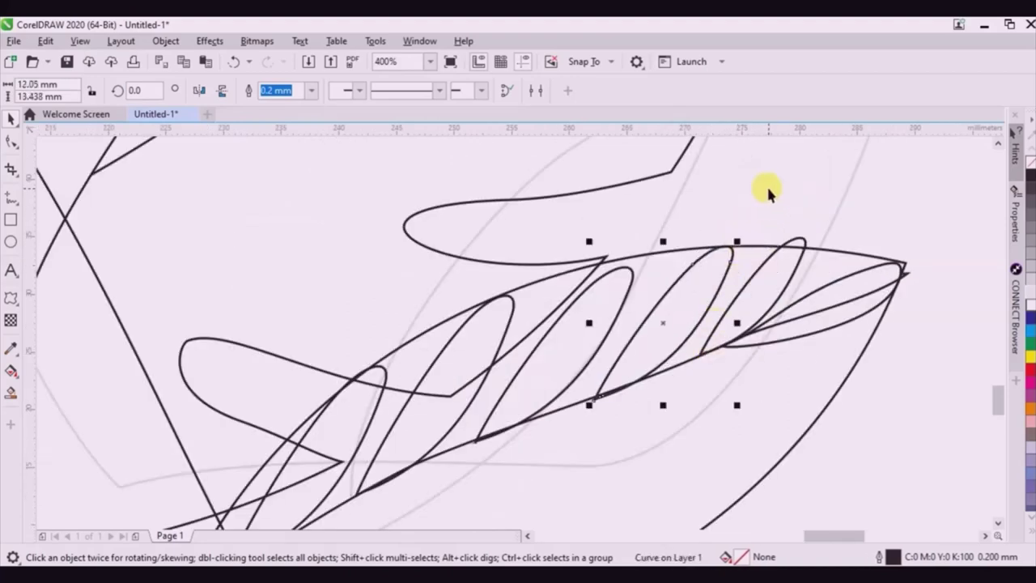
left_click(799, 259)
Shorten the tip sliver by moving its inner node along the centre vein toward the small leaf's tip.
double_click(818, 292)
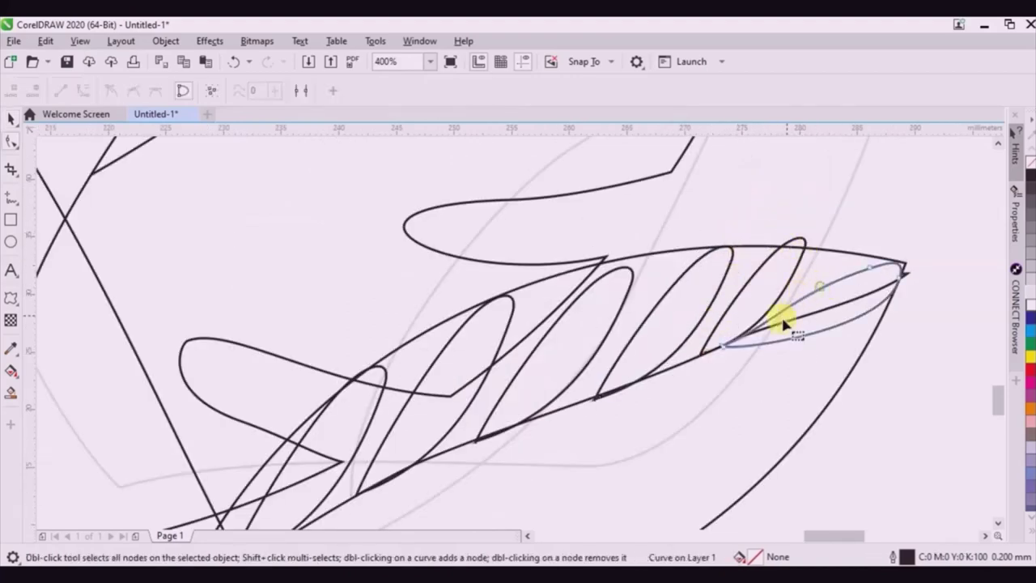
left_click_drag(722, 347, 775, 324)
left_click(8, 119)
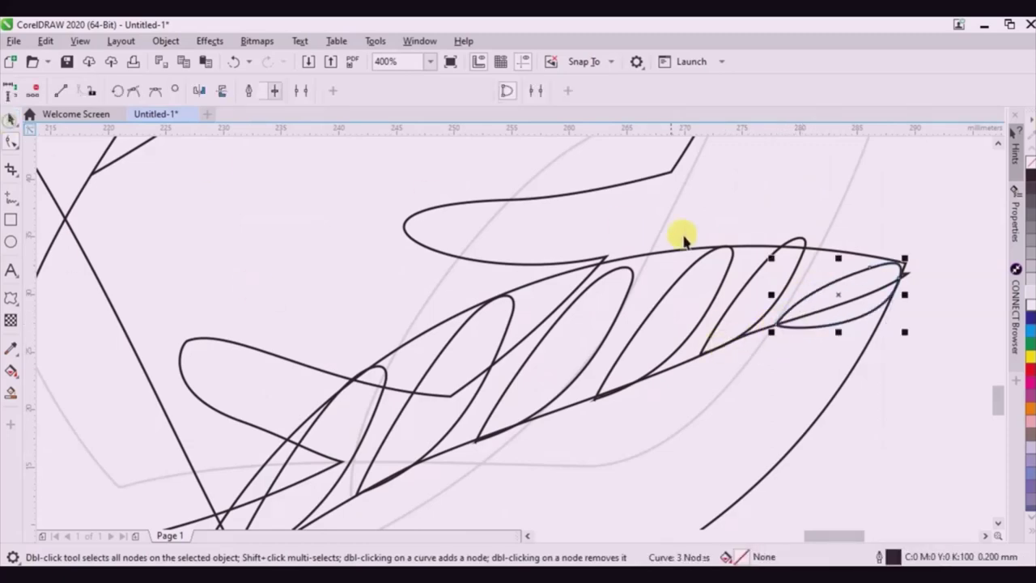
Duplicate the small leaf's five upper slivers below the originals and weld the copies into one curve.
scroll(838, 344, "down", 2)
left_click_drag(661, 208, 628, 204)
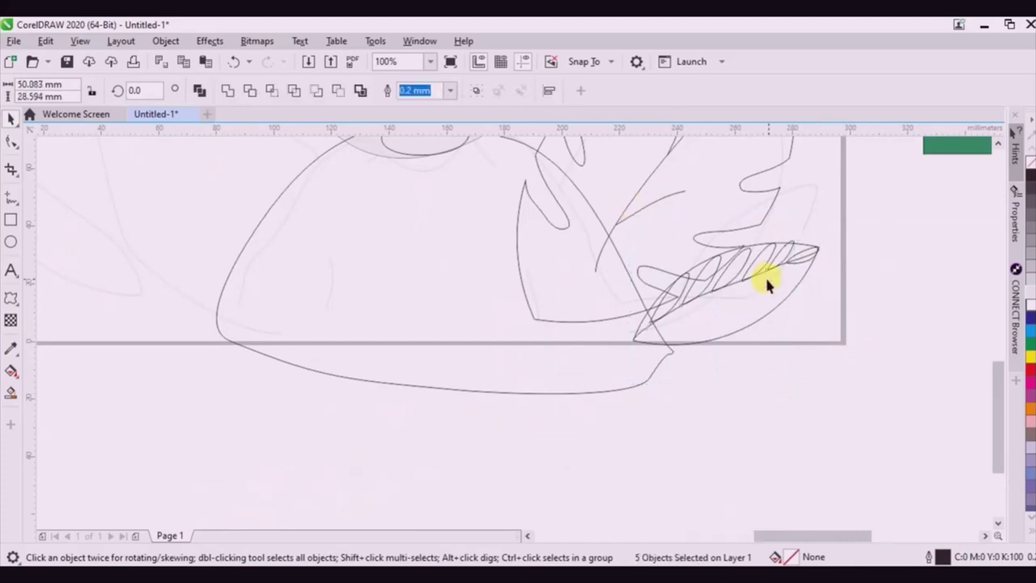
scroll(765, 275, "up", 2)
left_click_drag(726, 335, 727, 349)
right_click(727, 350)
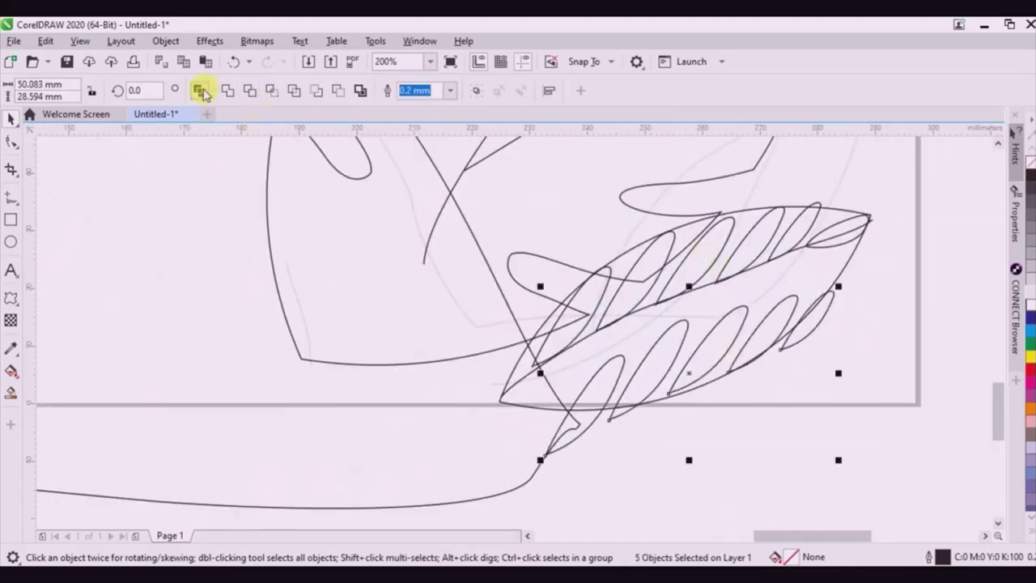
left_click(227, 92)
Mirror the welded slivers vertically, rotate them about 42° and skew them to follow the underside of the small leaf's centre vein.
left_click(221, 90)
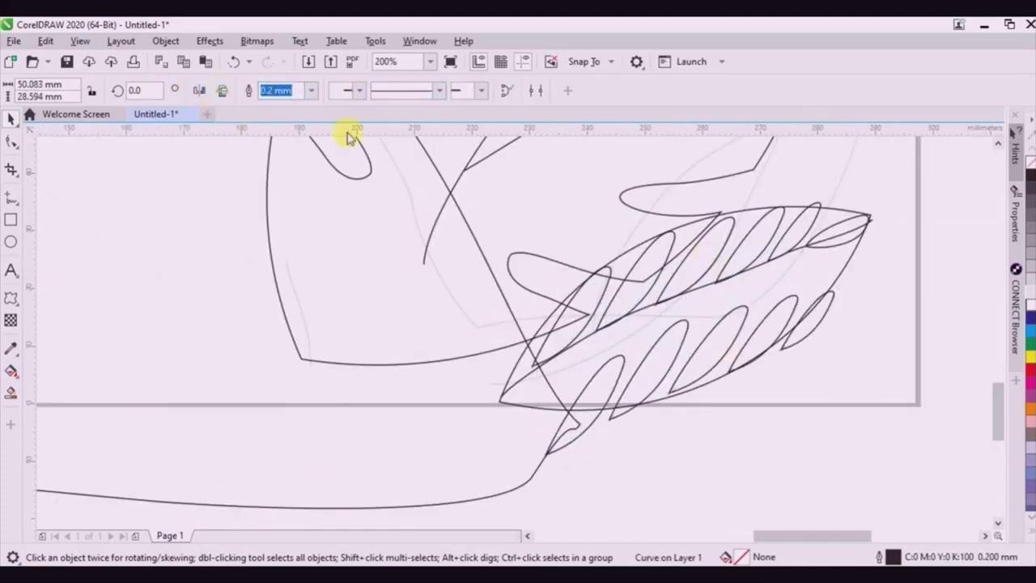
left_click(819, 374)
mouse_move(846, 287)
left_mouse_down()
mouse_move(740, 189)
mouse_move(763, 296)
mouse_move(776, 322)
mouse_move(767, 280)
mouse_move(796, 312)
mouse_move(778, 331)
mouse_move(770, 268)
left_mouse_up()
left_click(778, 332)
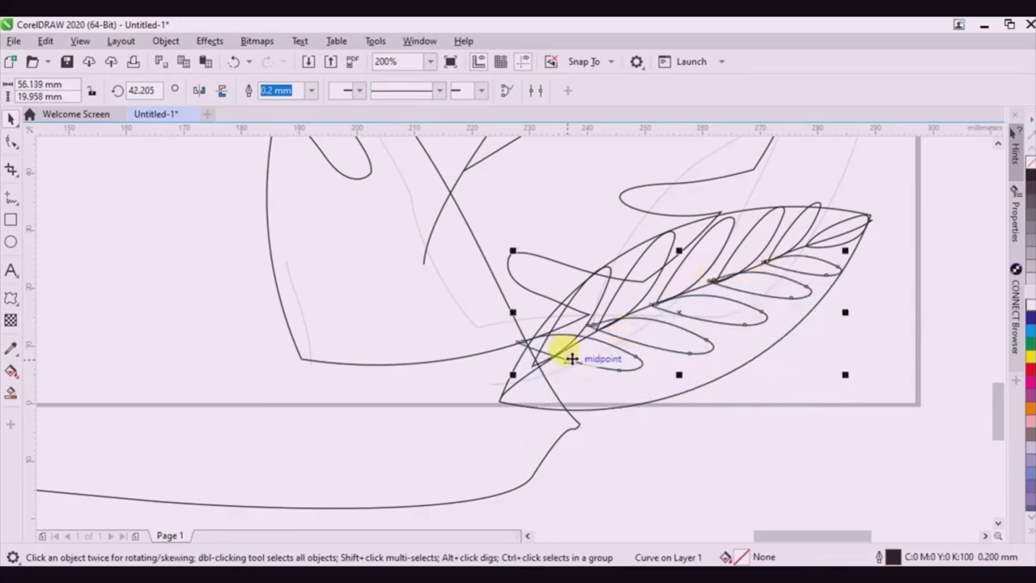
left_click(571, 358)
left_click_drag(511, 312, 511, 346)
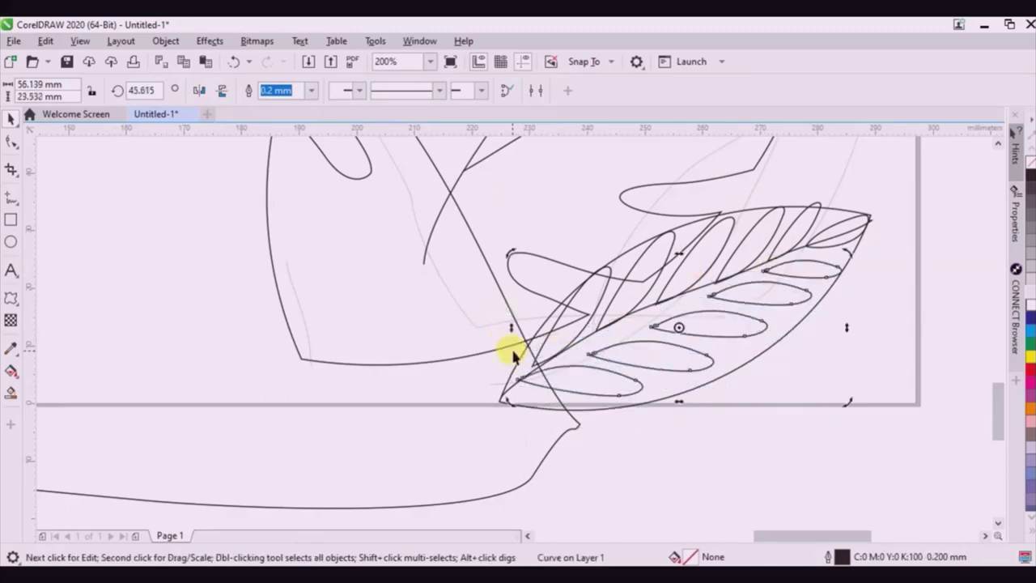
Move the second lower sliver from the small leaf's base so its pointed end starts on the centre vein.
double_click(657, 328)
scroll(609, 357, "up", 2)
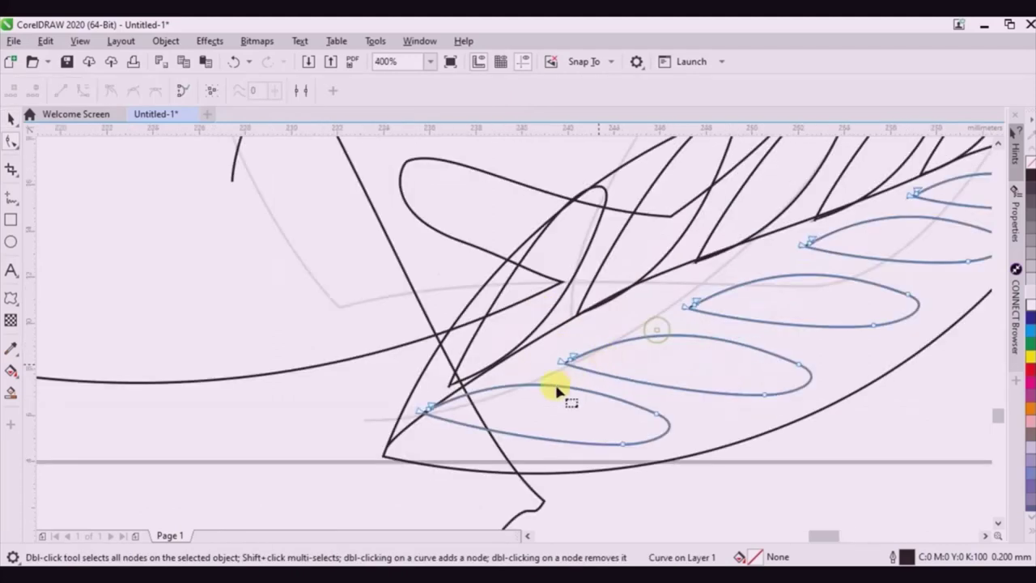
scroll(603, 378, "down", 1)
scroll(797, 372, "up", 1)
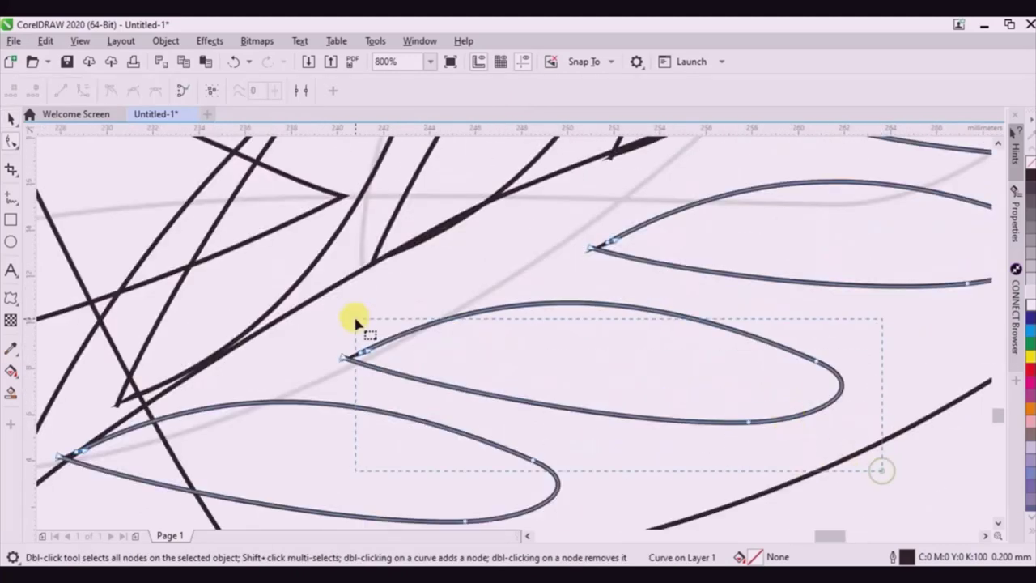
left_click_drag(354, 322, 326, 295)
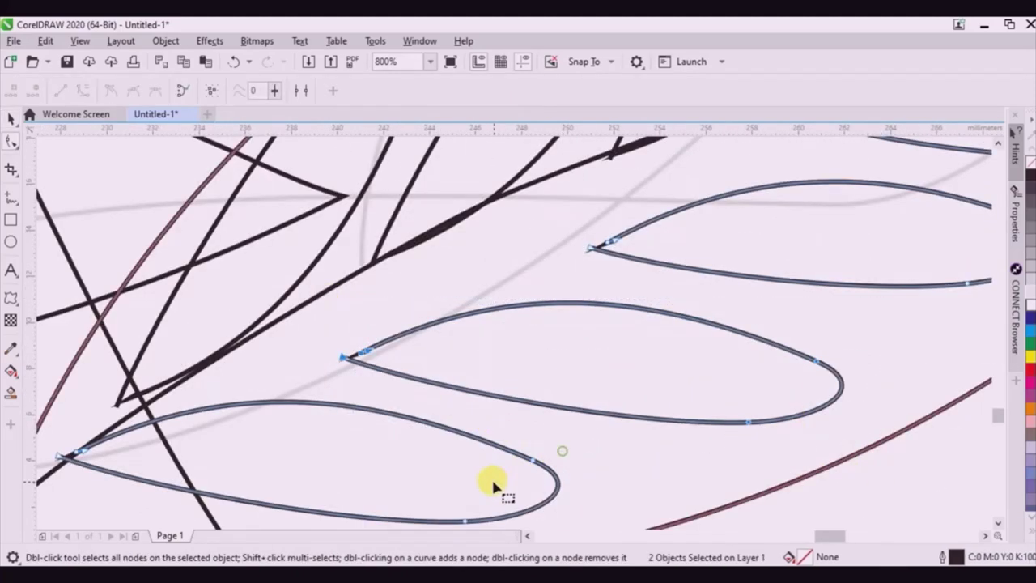
left_click_drag(344, 357, 277, 322)
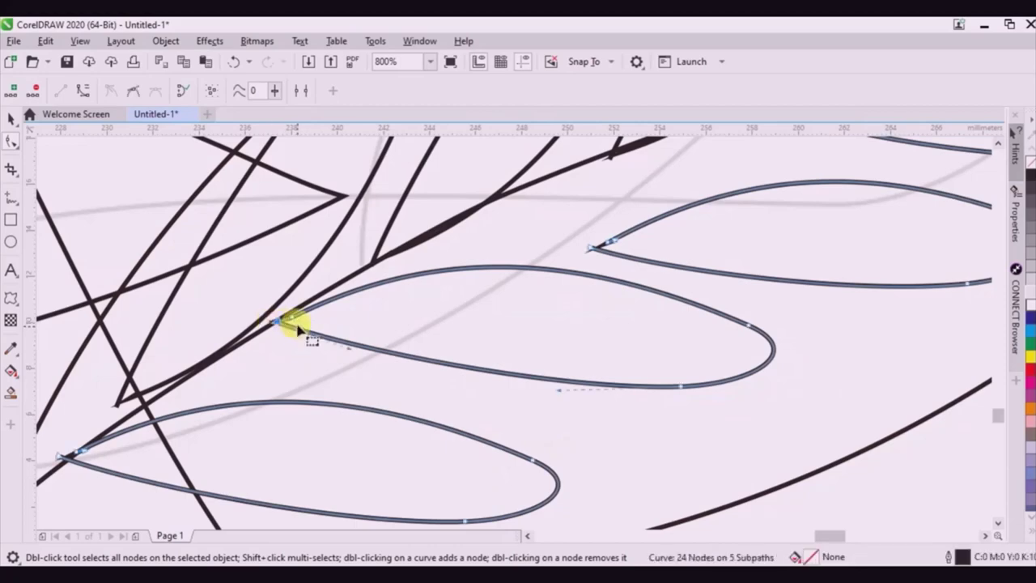
Tidy the pointed base nodes of the first two upper slivers and the lower sliver nearest the small leaf's base.
left_click(376, 244)
left_click_drag(387, 255, 369, 268)
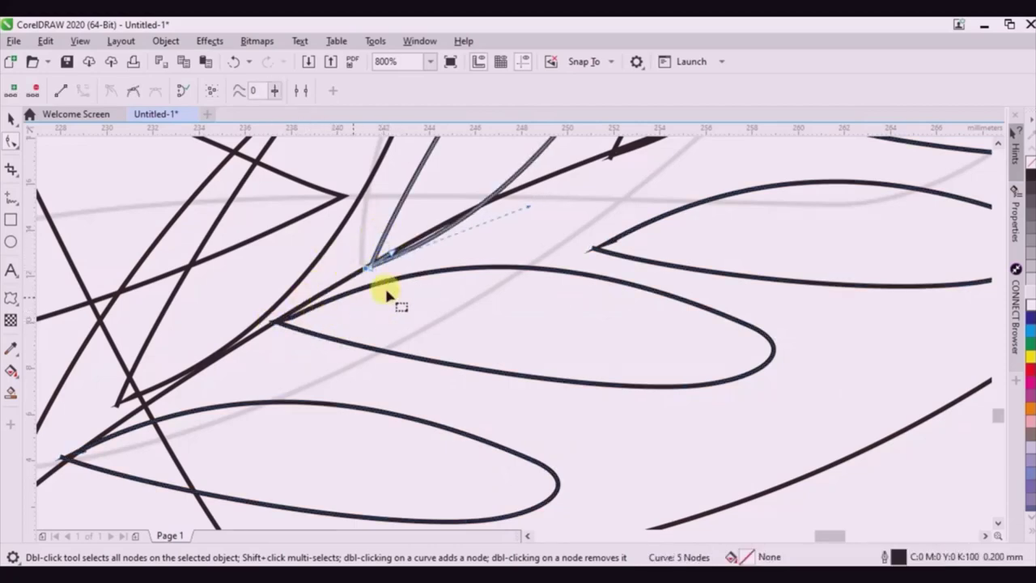
left_click(128, 396)
left_click_drag(132, 397, 111, 407)
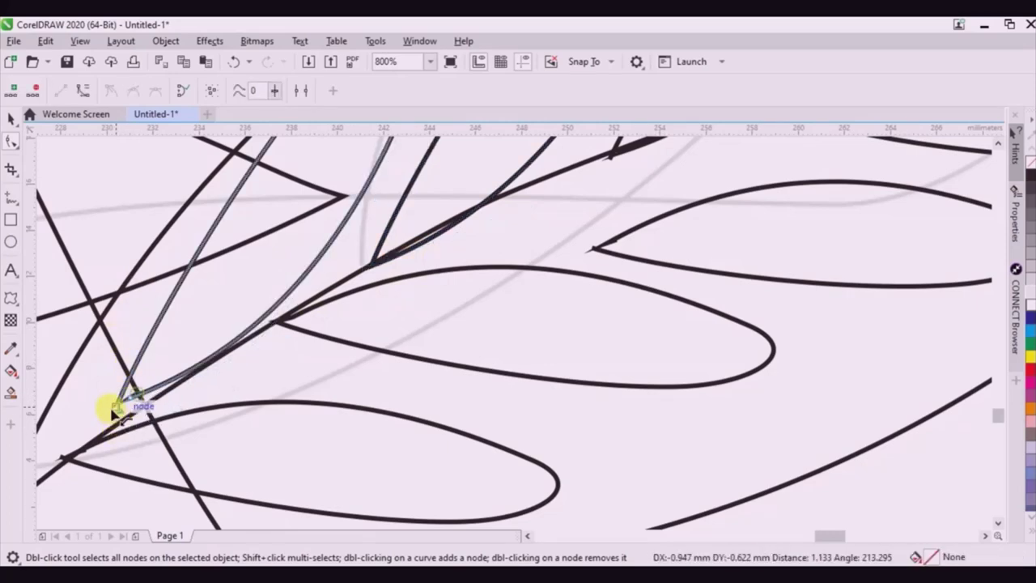
left_click(76, 455)
left_click_drag(83, 450, 60, 457)
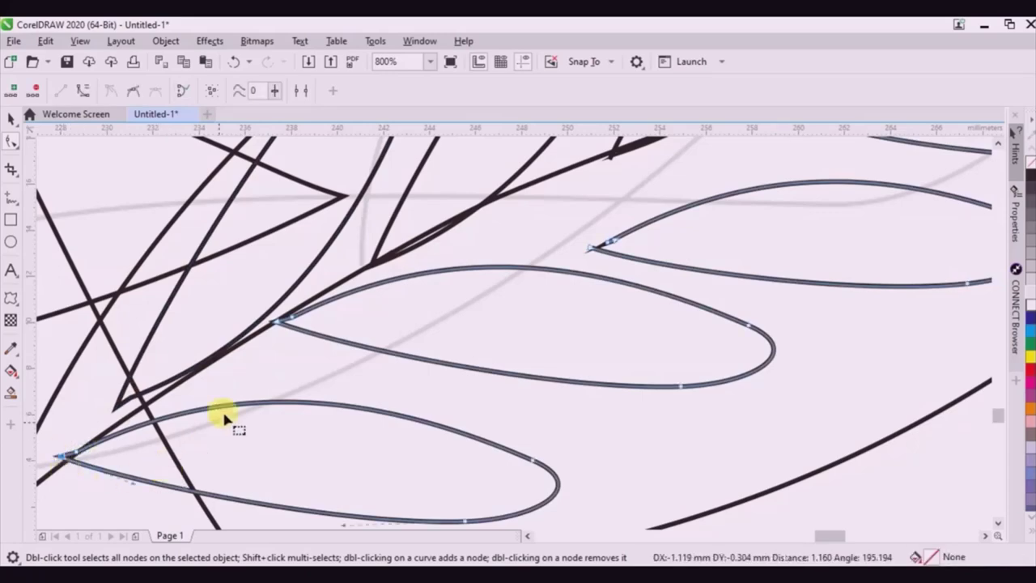
Delete the extra base node of the third lower sliver and extend its pointed end up to the centre vein.
scroll(258, 395, "down", 1)
scroll(478, 261, "up", 1)
scroll(396, 368, "up", 1)
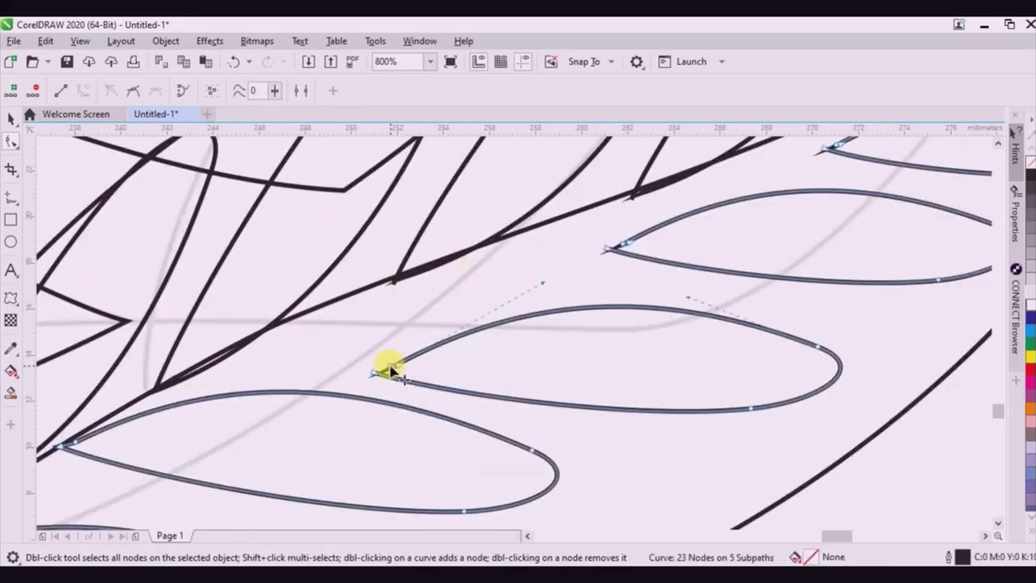
double_click(390, 371)
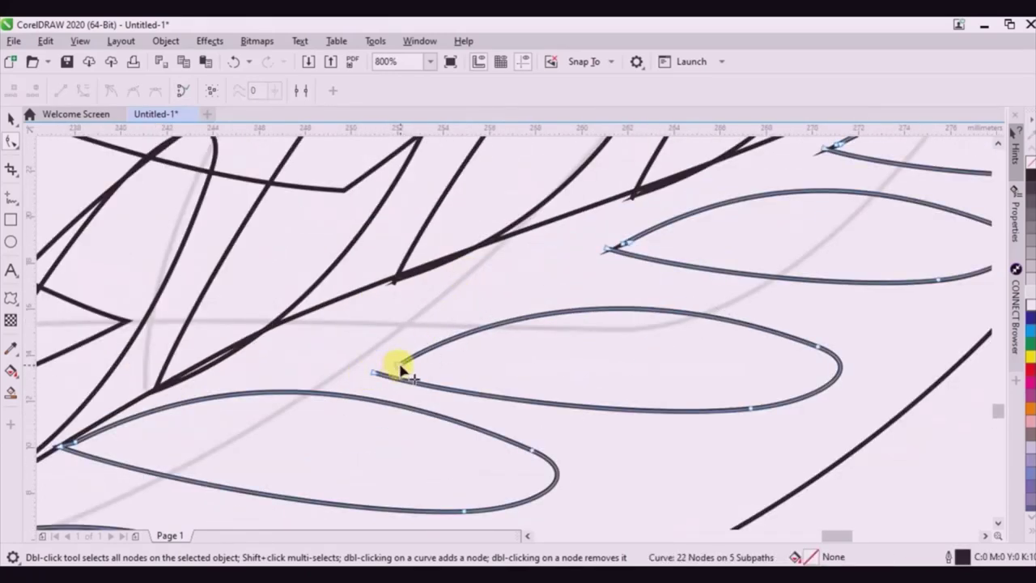
left_click_drag(400, 365, 299, 314)
scroll(694, 282, "down", 2)
scroll(717, 307, "up", 1)
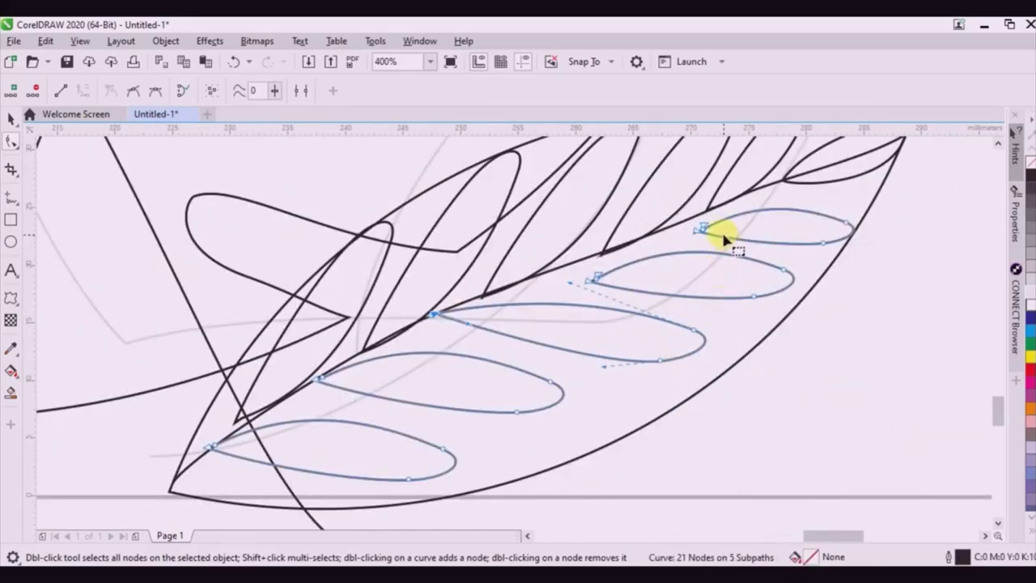
Extend the pointed ends of the two lower slivers nearest the tip onto the centre vein, removing their extra base nodes.
scroll(723, 234, "up", 2)
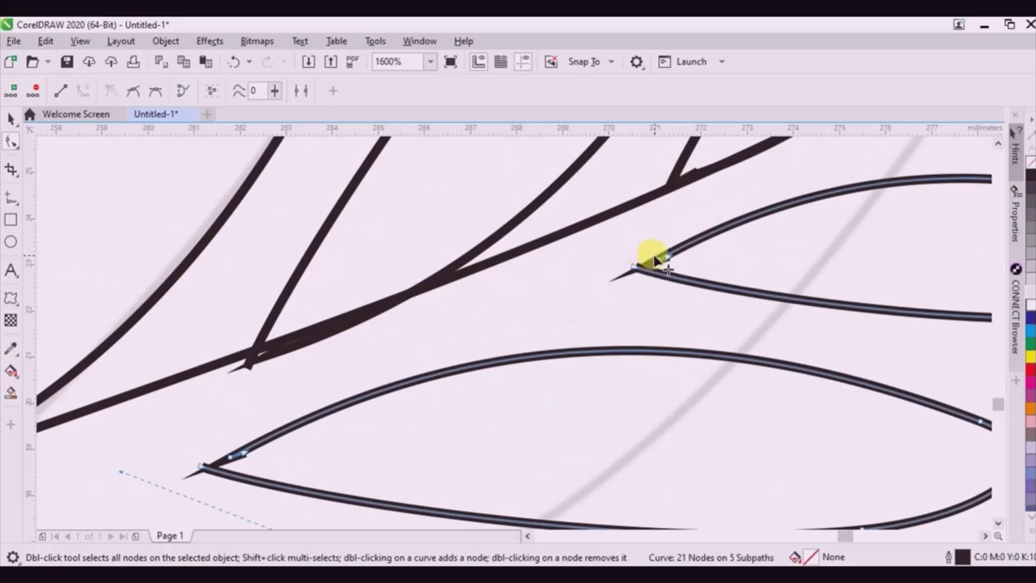
left_click_drag(666, 259, 569, 230)
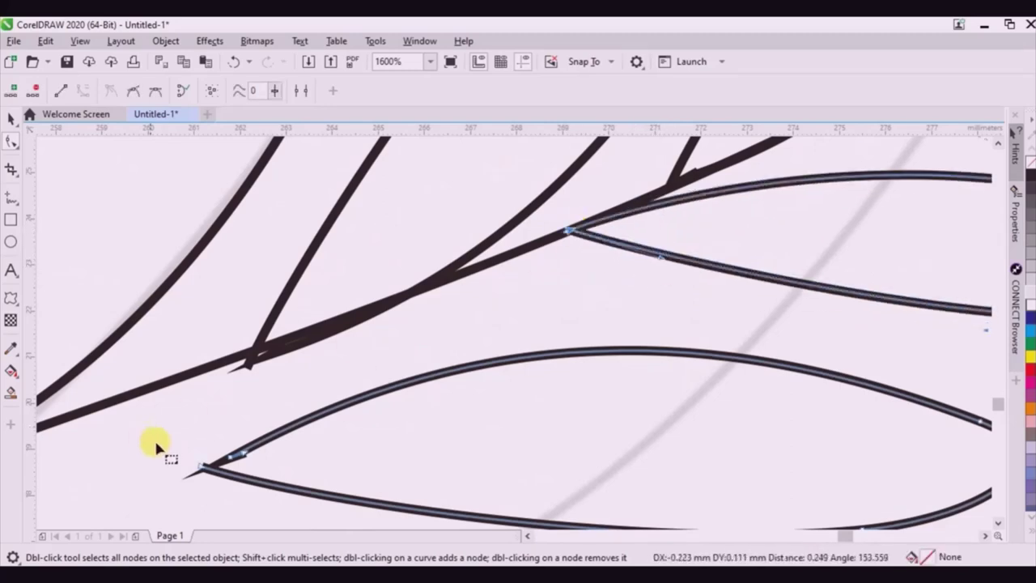
double_click(230, 457)
left_click_drag(242, 452, 97, 404)
Reduce the fourth upper sliver's base to a single point and place it on the centre vein.
left_click_drag(401, 277, 396, 273)
left_click(270, 349)
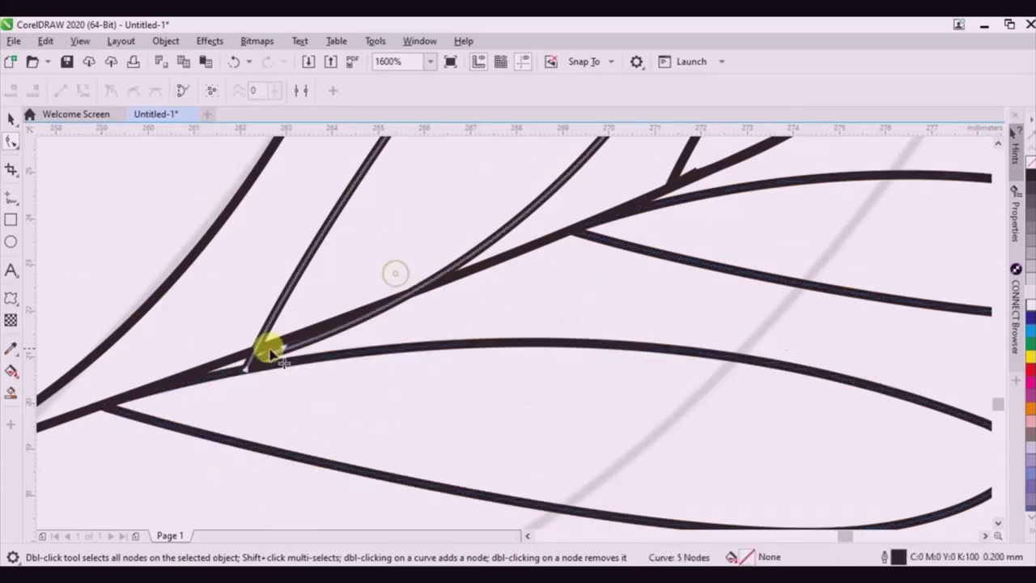
double_click(273, 354)
left_click_drag(284, 348, 247, 369)
left_click_drag(247, 368, 266, 343)
scroll(267, 345, "down", 3)
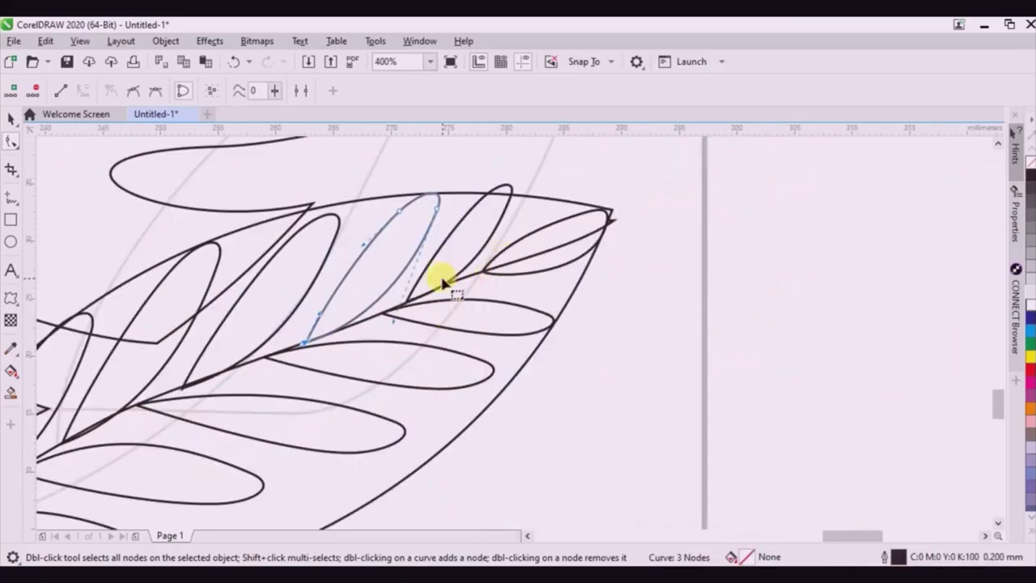
Clean the fifth upper sliver's base into one point on the centre vein and pull its rounded end inside the leaf outline.
scroll(439, 278, "up", 3)
left_click(314, 365)
double_click(318, 362)
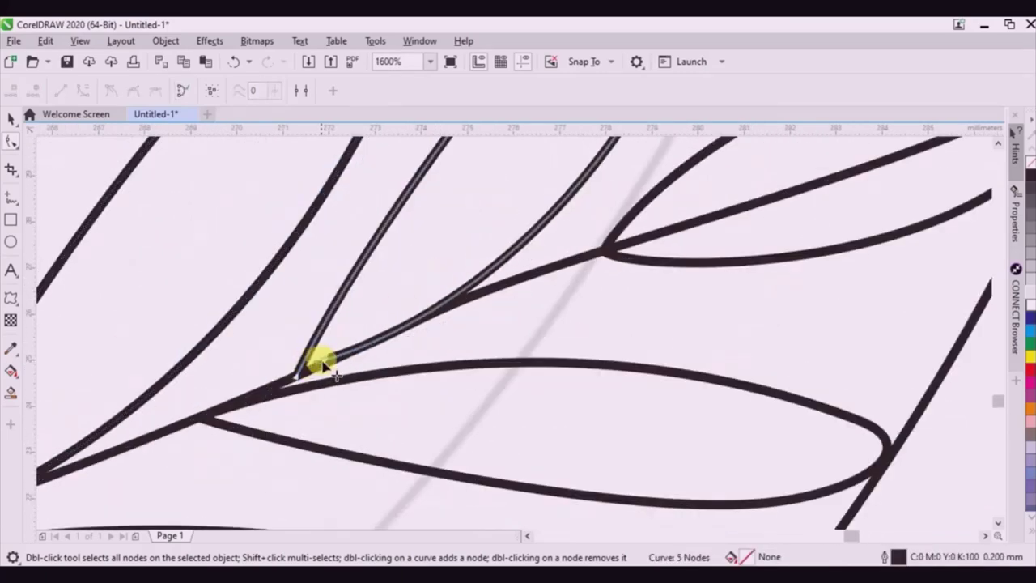
mouse_move(322, 363)
left_mouse_down()
mouse_move(296, 377)
mouse_move(314, 366)
left_mouse_up()
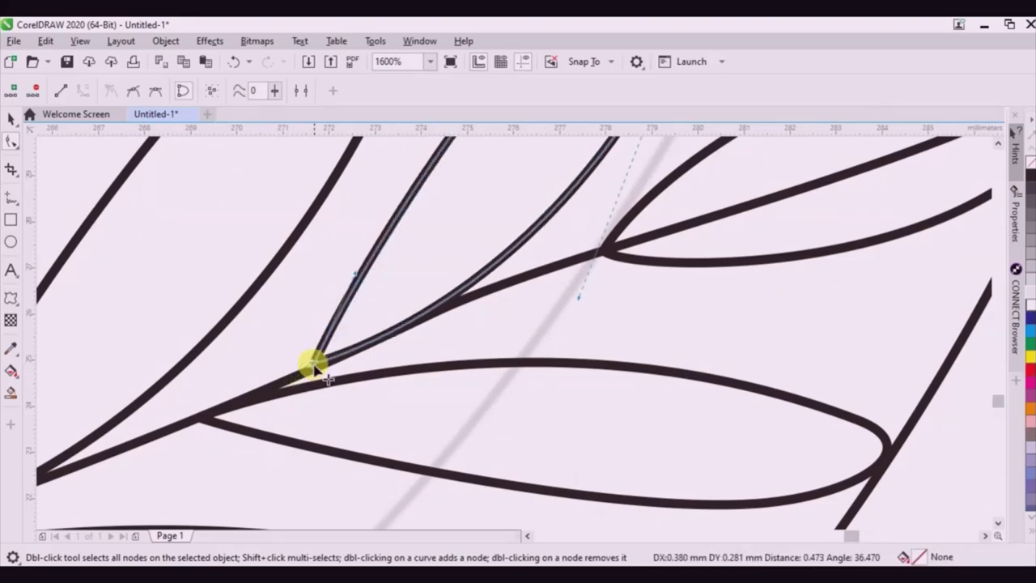
scroll(658, 267, "down", 3)
left_click_drag(659, 188, 613, 205)
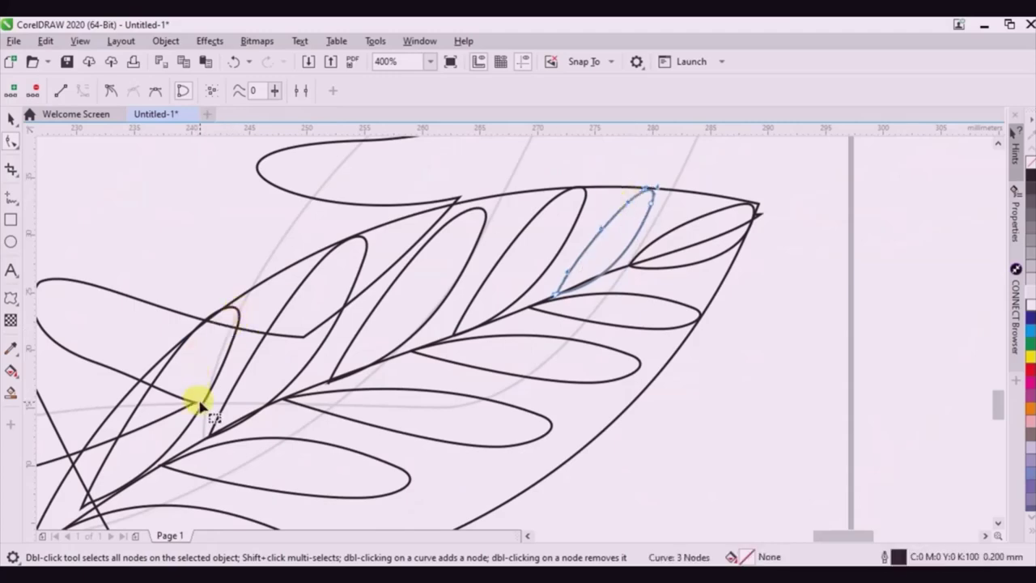
Stretch the third upper sliver's rounded end to the leaf outline and join its base into one point on the centre vein.
left_click(461, 247)
scroll(462, 235, "up", 2)
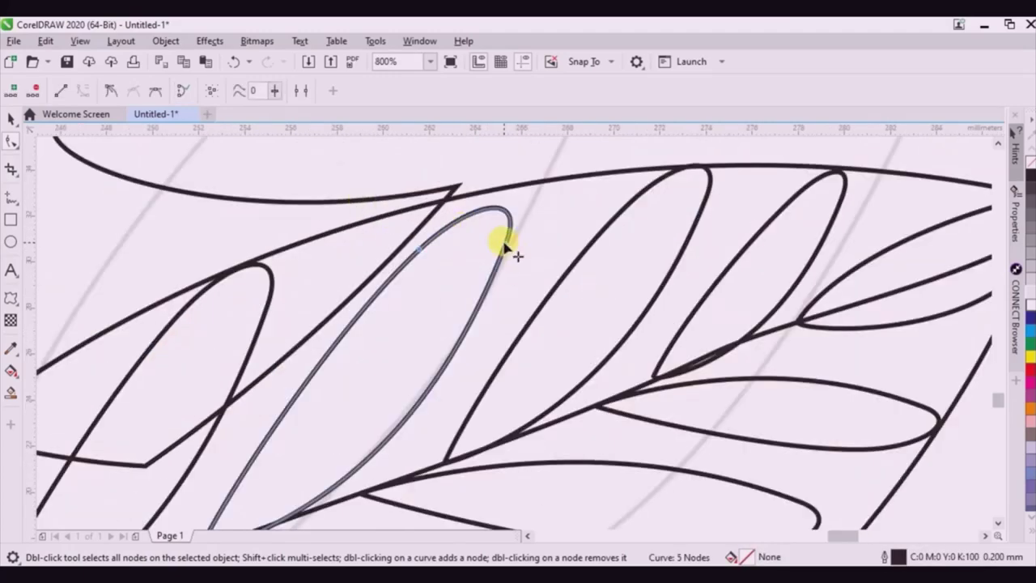
mouse_move(504, 243)
left_mouse_down()
mouse_move(509, 213)
mouse_move(504, 225)
left_mouse_up()
scroll(611, 194, "down", 3)
scroll(611, 194, "up", 4)
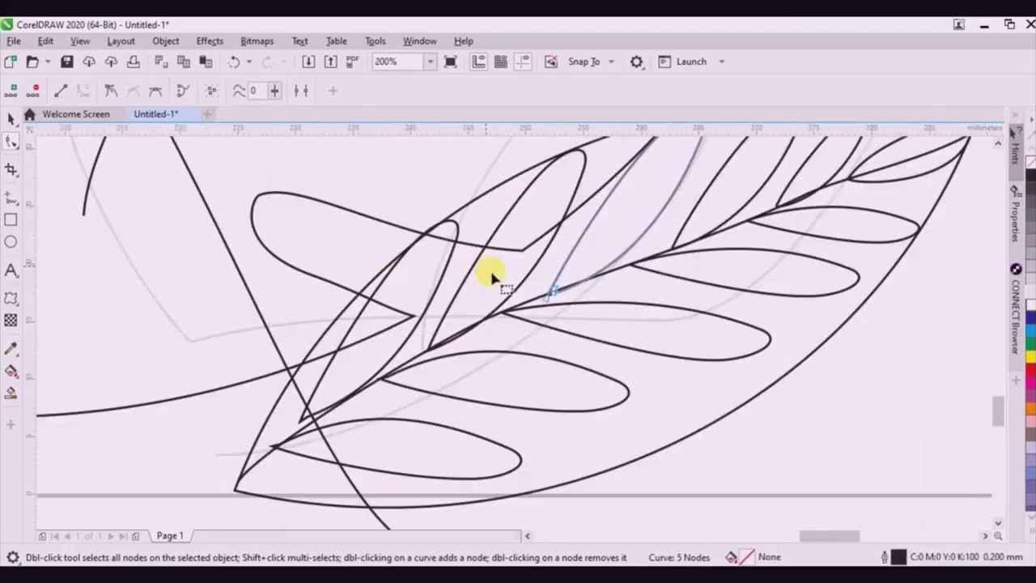
double_click(656, 331)
left_click_drag(670, 324, 632, 322)
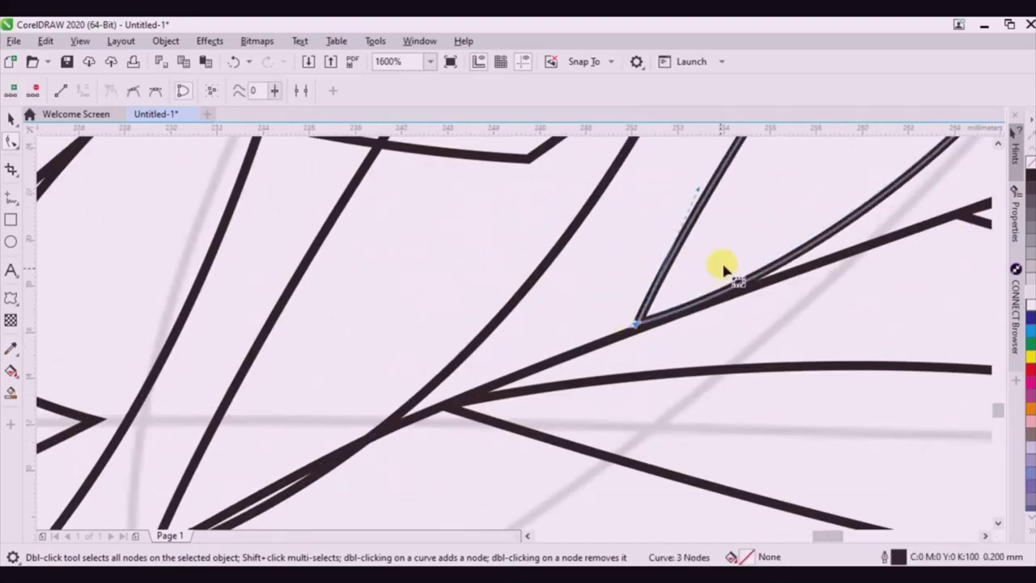
Merge the second upper sliver's base nodes on the centre vein and bend its inner edge to stay above the vein.
scroll(548, 330, "down", 2)
scroll(638, 321, "up", 1)
left_click(639, 322)
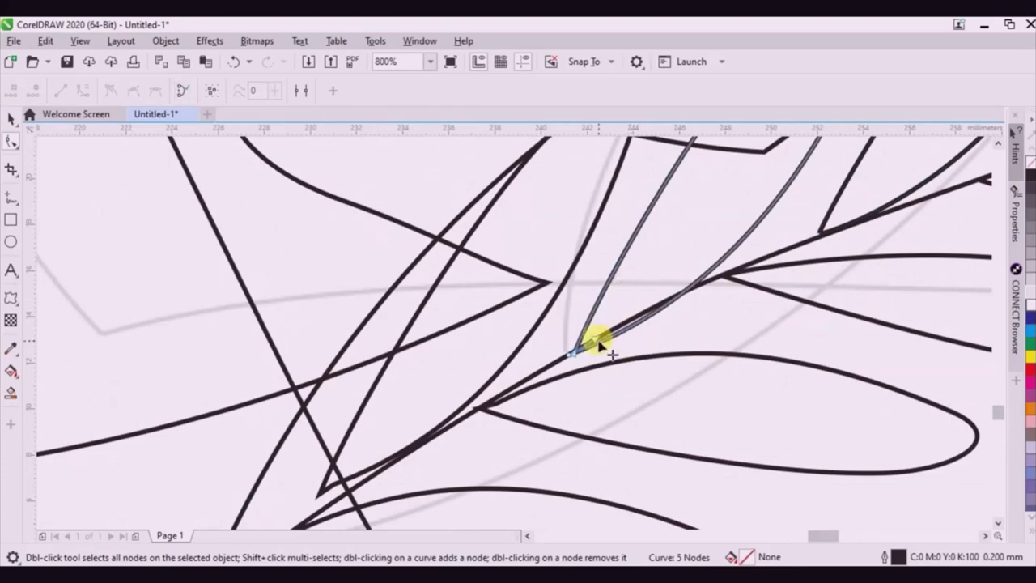
mouse_move(578, 348)
left_mouse_down()
mouse_move(589, 379)
mouse_move(575, 350)
left_mouse_up()
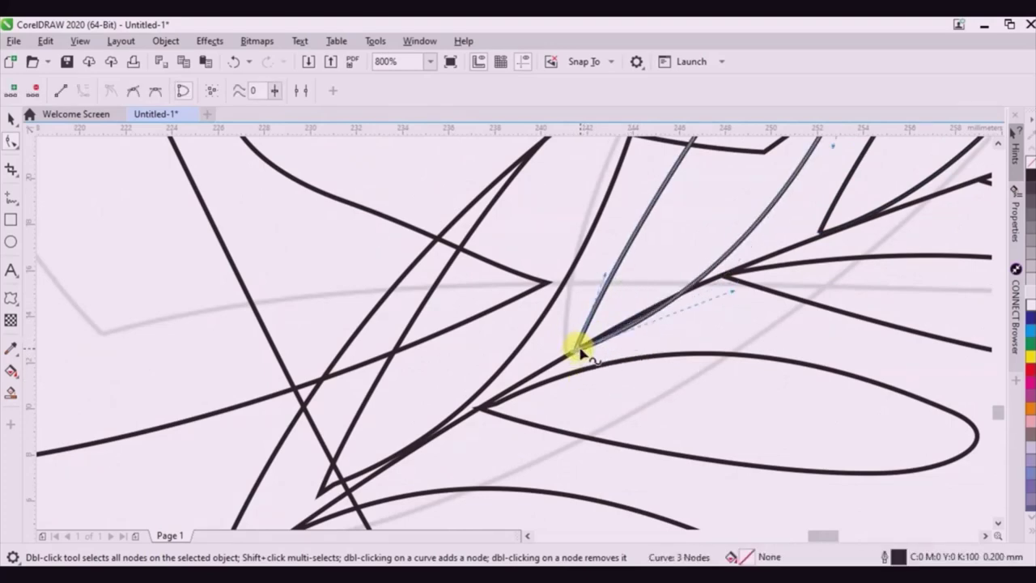
left_click_drag(729, 296, 728, 274)
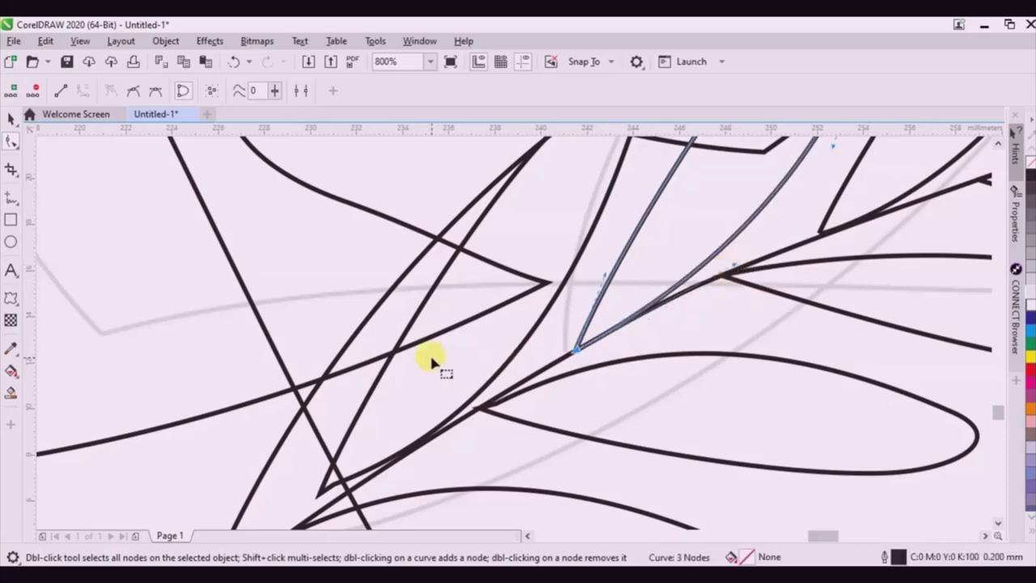
Shift the base point of the first upper sliver so it sits on the small leaf's centre vein.
left_click(325, 486)
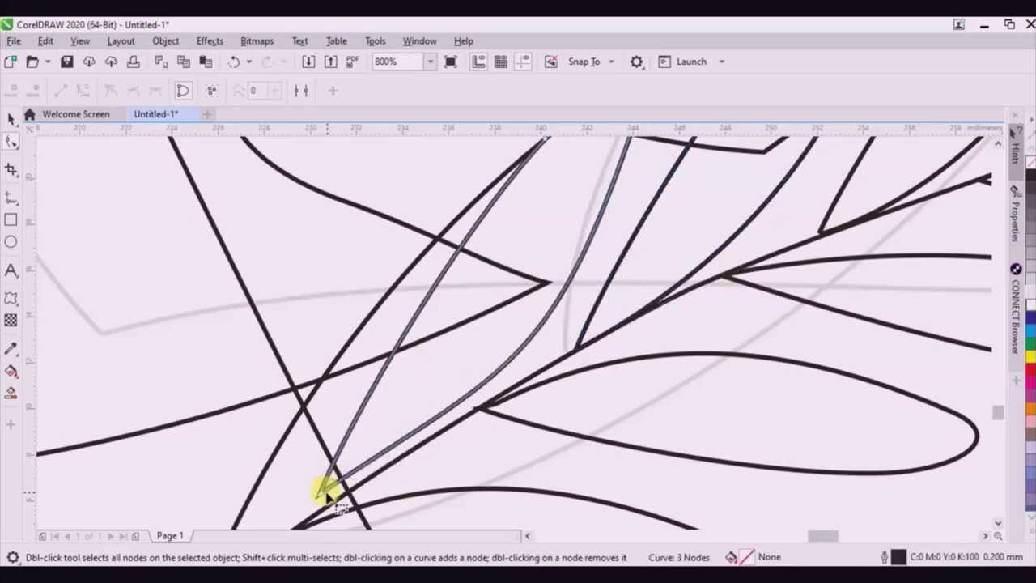
left_click_drag(330, 481, 324, 497)
scroll(439, 407, "down", 4)
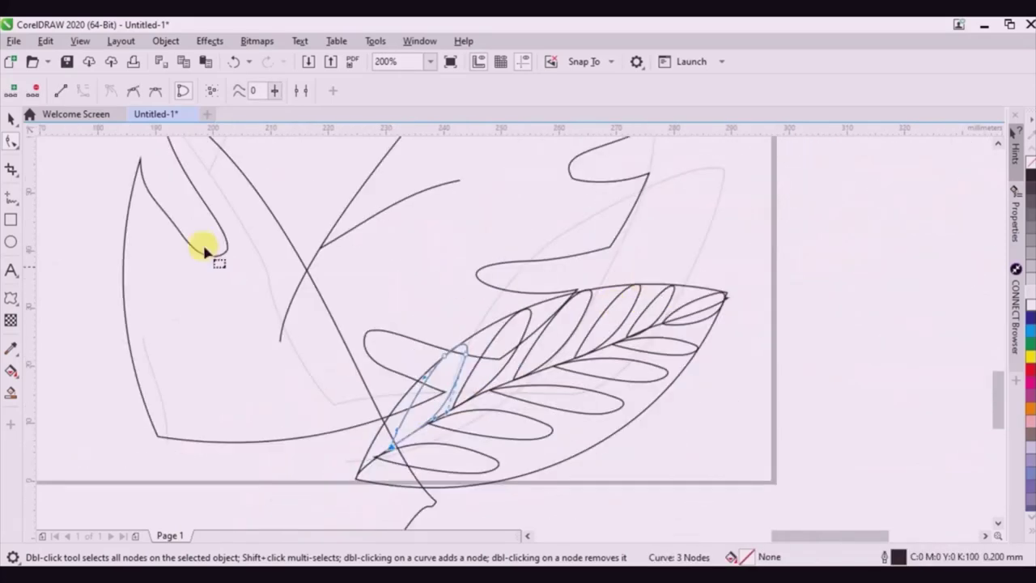
Move the small leaf's outline off the slivers and centre vein into the empty area beside the page.
left_click(10, 121)
scroll(705, 307, "down", 2)
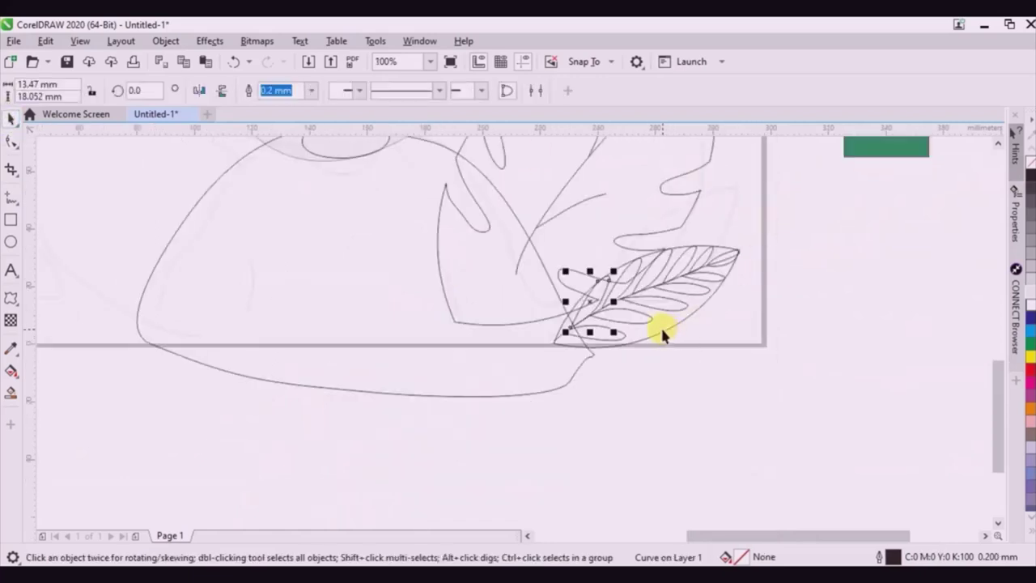
left_click_drag(660, 329, 858, 336)
left_click_drag(784, 341, 811, 377)
scroll(756, 333, "down", 2)
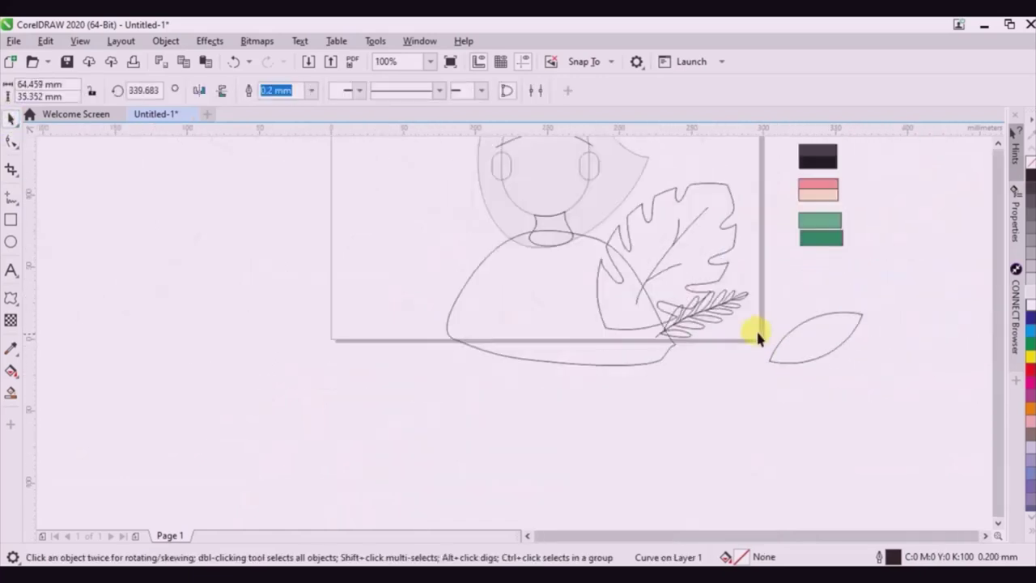
scroll(739, 288, "up", 1)
left_click(741, 262)
left_click(765, 373)
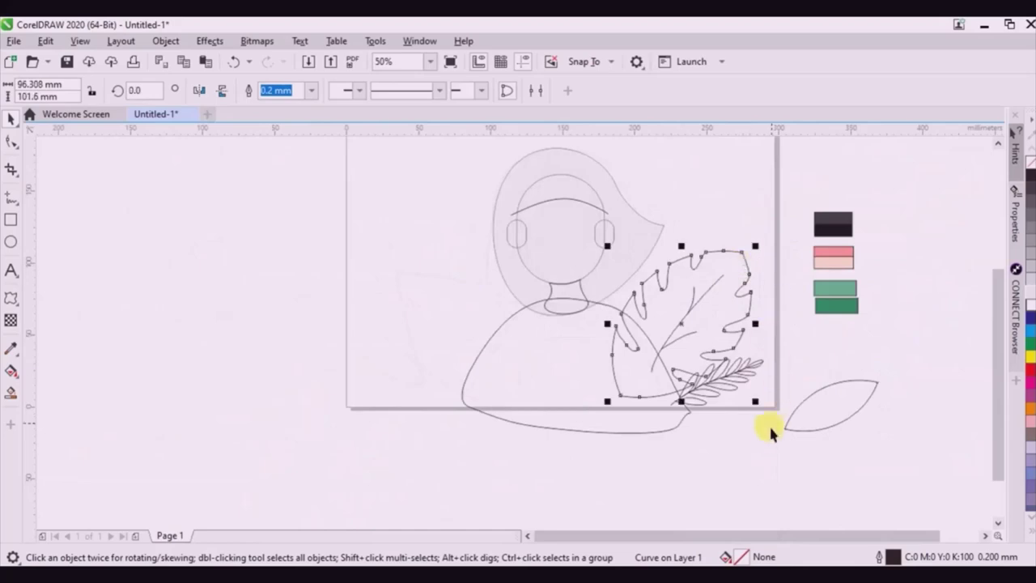
left_click_drag(770, 434, 648, 349)
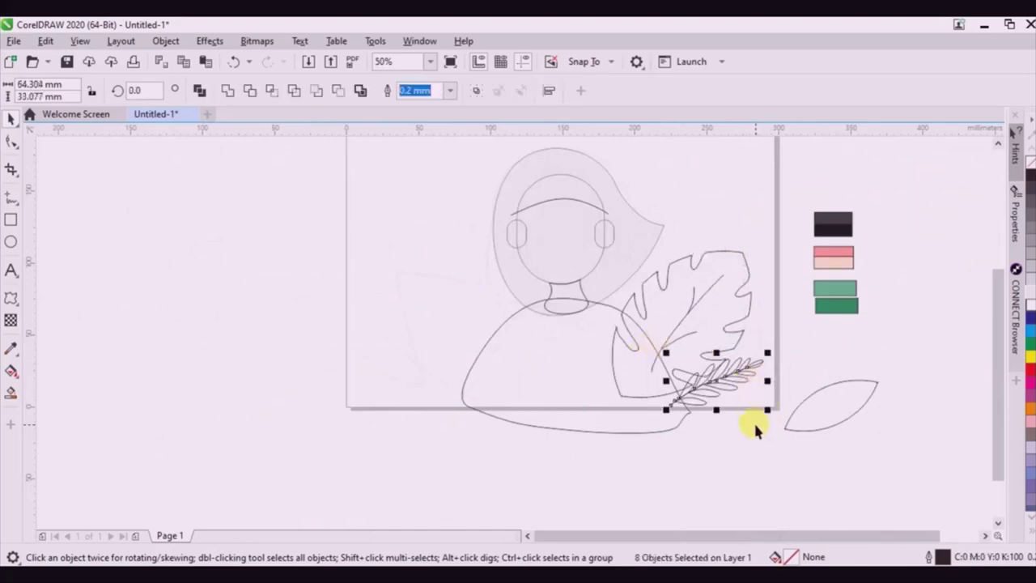
left_click(753, 421)
Set the outline width of the small sprig's centre vein to 1.0 mm.
scroll(684, 402, "up", 2)
left_click(627, 408)
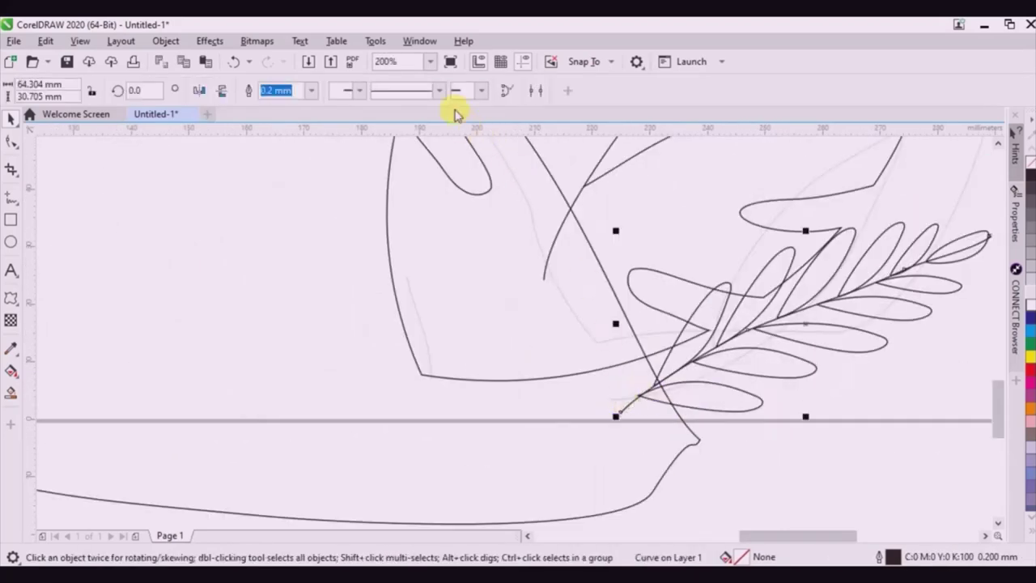
left_click(311, 89)
left_click(295, 184)
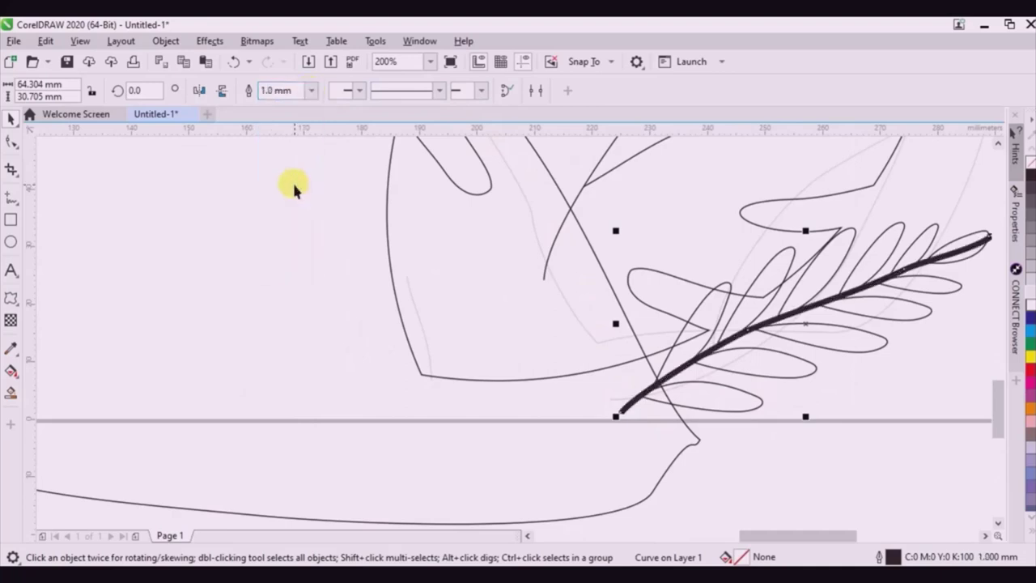
Remove the centre vein's extra nodes so it stops at the tip leaflet's base, and smooth its curve along the leaflets.
key("F10")
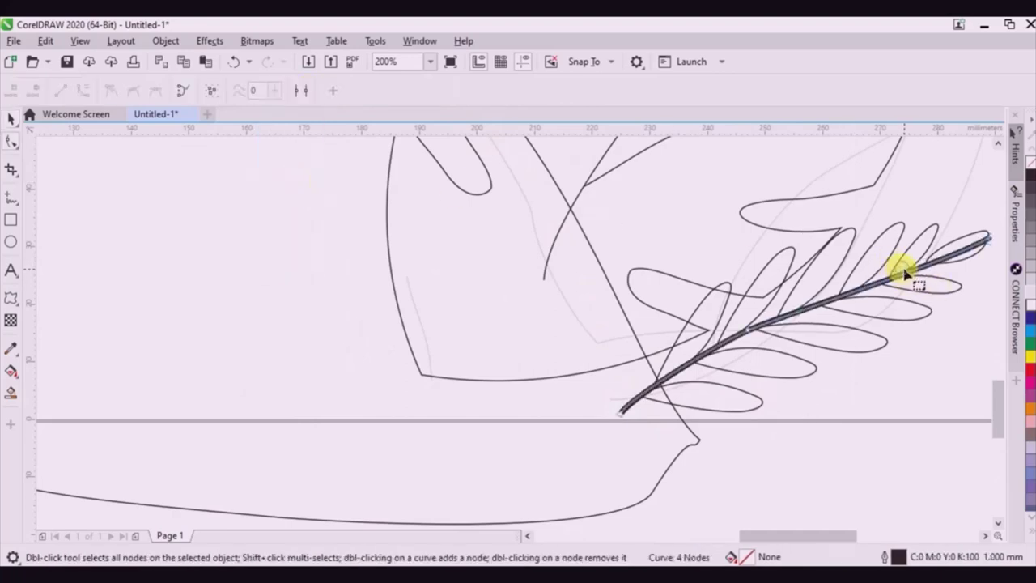
double_click(987, 242)
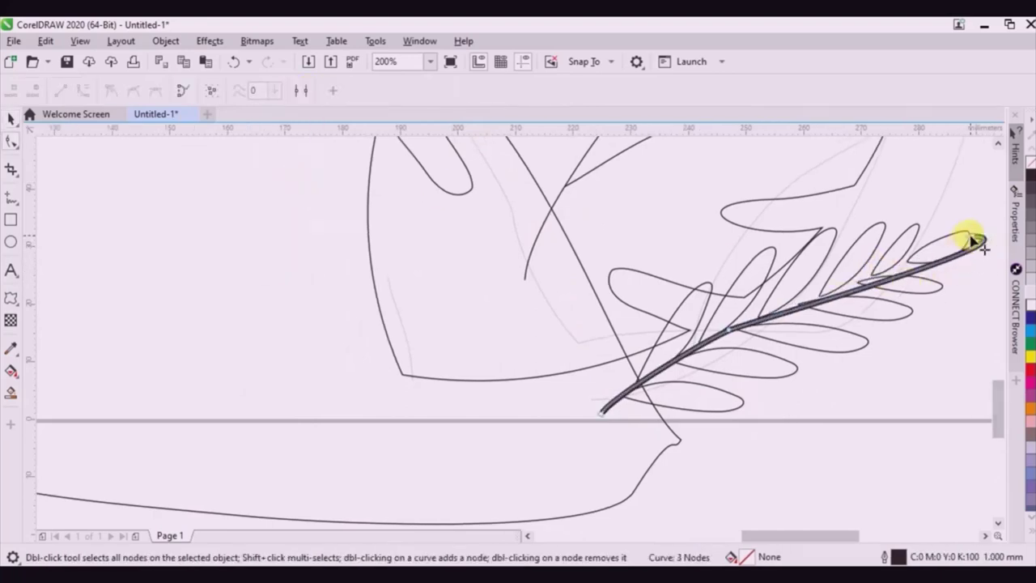
double_click(975, 240)
mouse_move(728, 331)
left_mouse_down()
mouse_move(925, 255)
mouse_move(694, 332)
mouse_move(712, 326)
left_mouse_up()
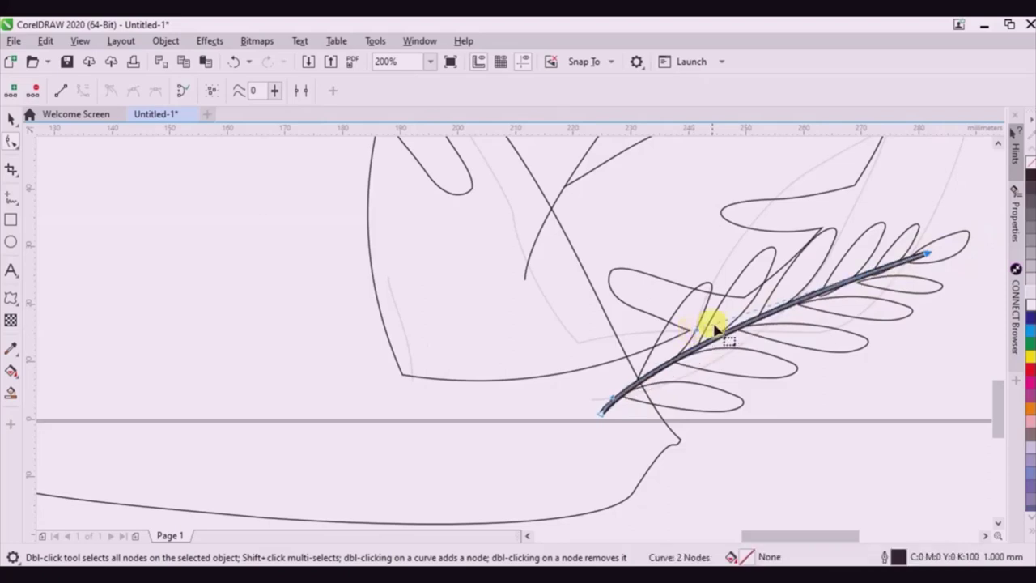
scroll(922, 259, "up", 2)
left_click_drag(924, 256, 925, 261)
scroll(922, 260, "down", 1)
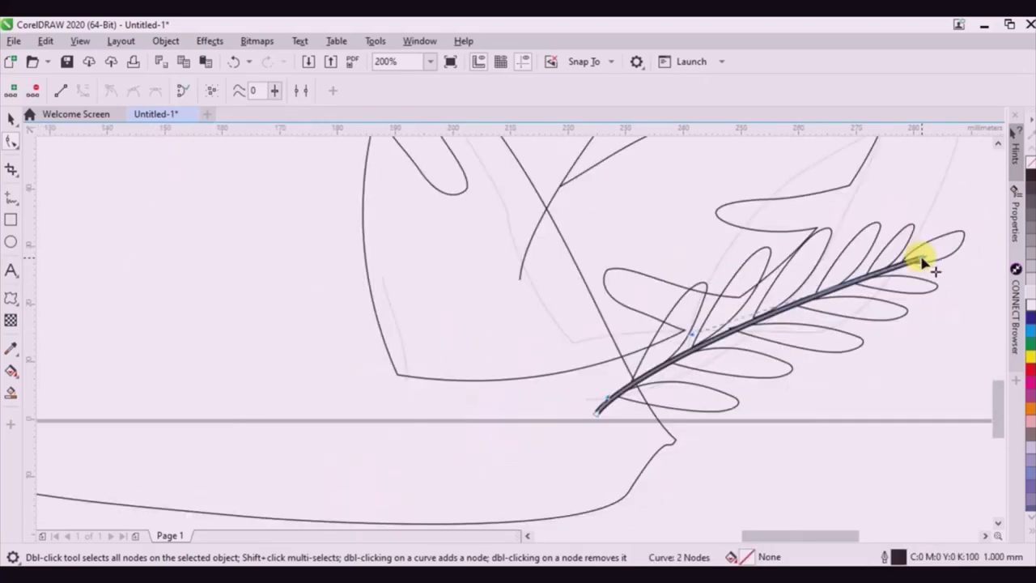
Convert the small sprig's centre vein outline into a filled object.
key("ctrl+shift+q")
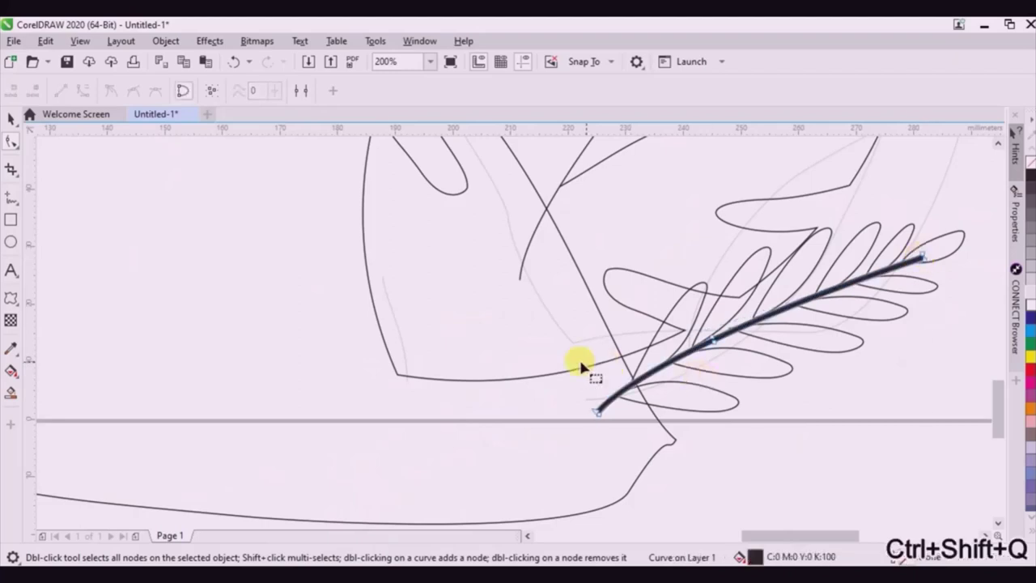
scroll(577, 366, "down", 1)
left_click(7, 119)
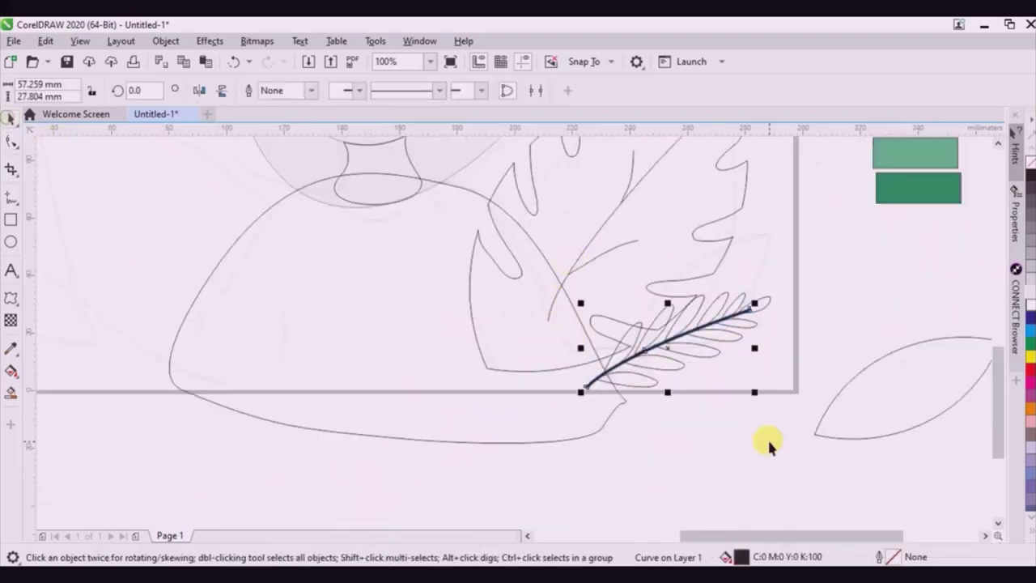
scroll(767, 437, "down", 1)
left_click(764, 437)
scroll(704, 292, "up", 1)
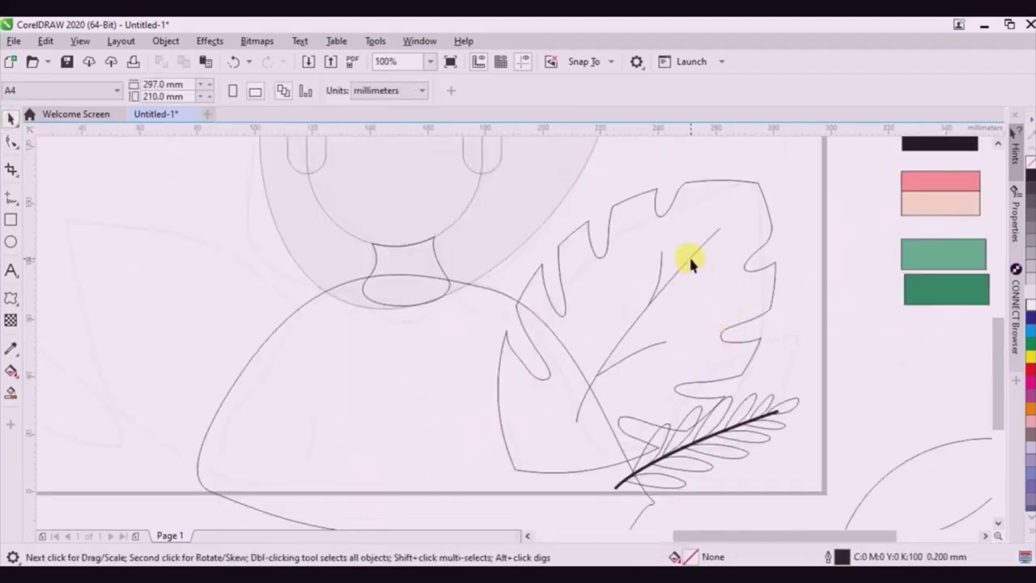
Fill all of the small sprig's parts with green C:100 M:0 Y:100 K:0, remove their outlines and group them.
left_click_drag(843, 368, 605, 497)
left_click(1031, 343)
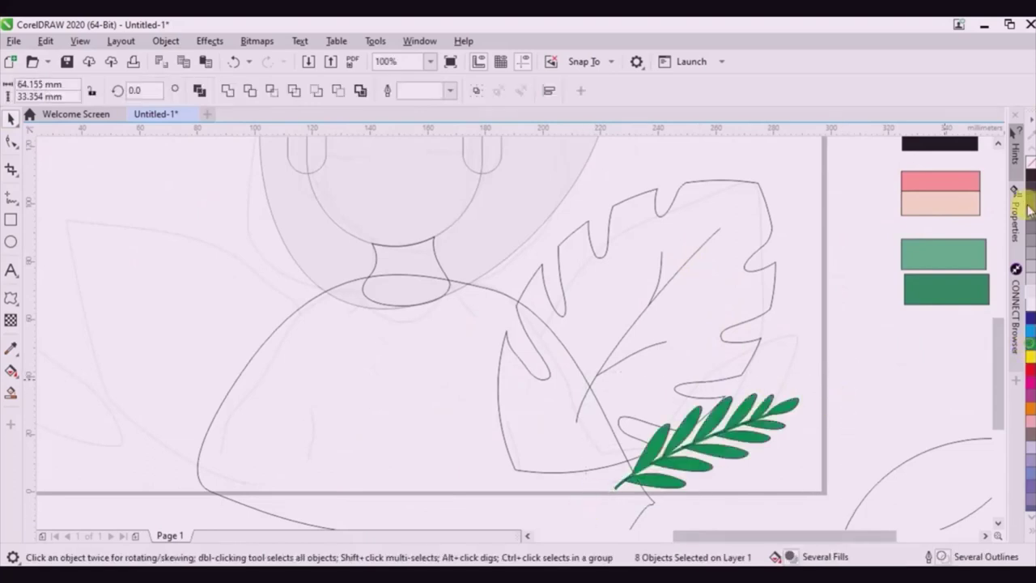
right_click(1029, 165)
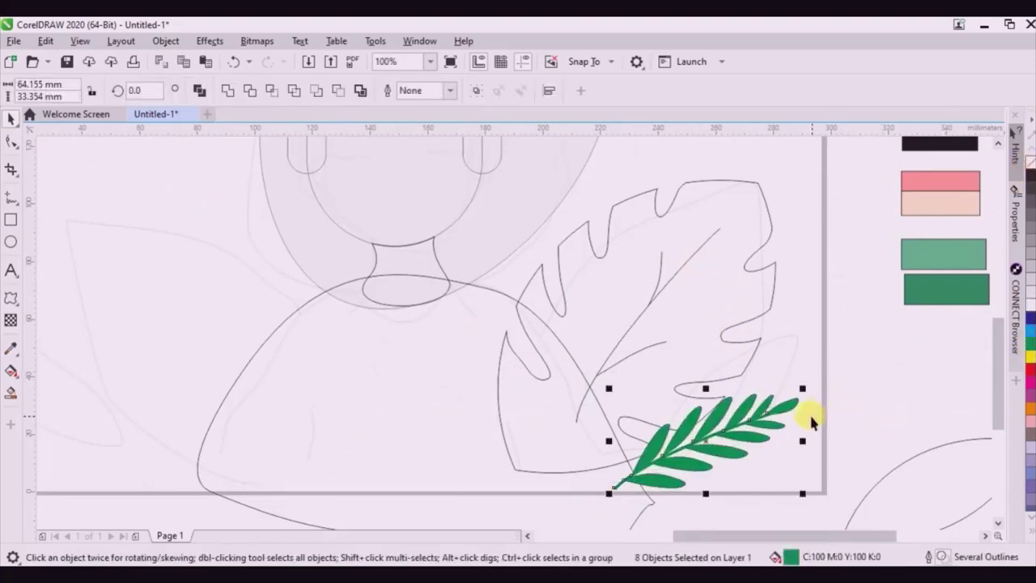
key("ctrl+g")
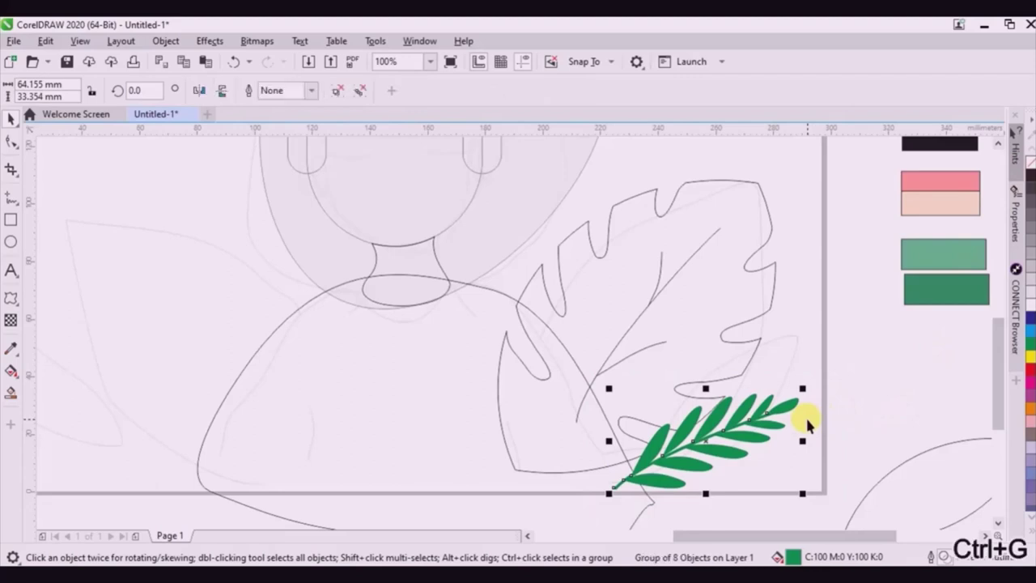
Set the outline width of the large leaf's three vein lines to 2.0 mm.
left_click(507, 444)
left_click(453, 91)
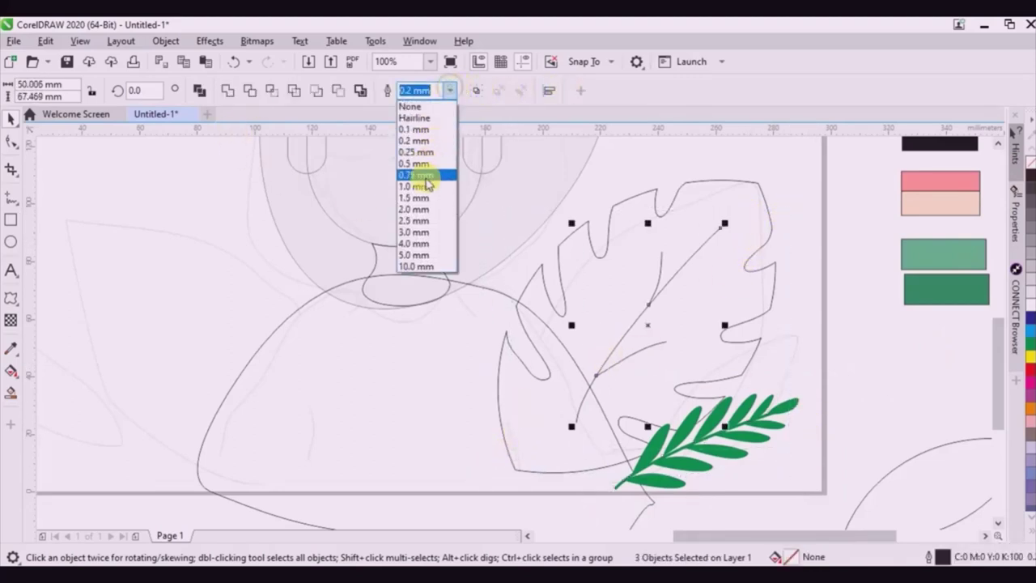
left_click(424, 179)
left_click(452, 91)
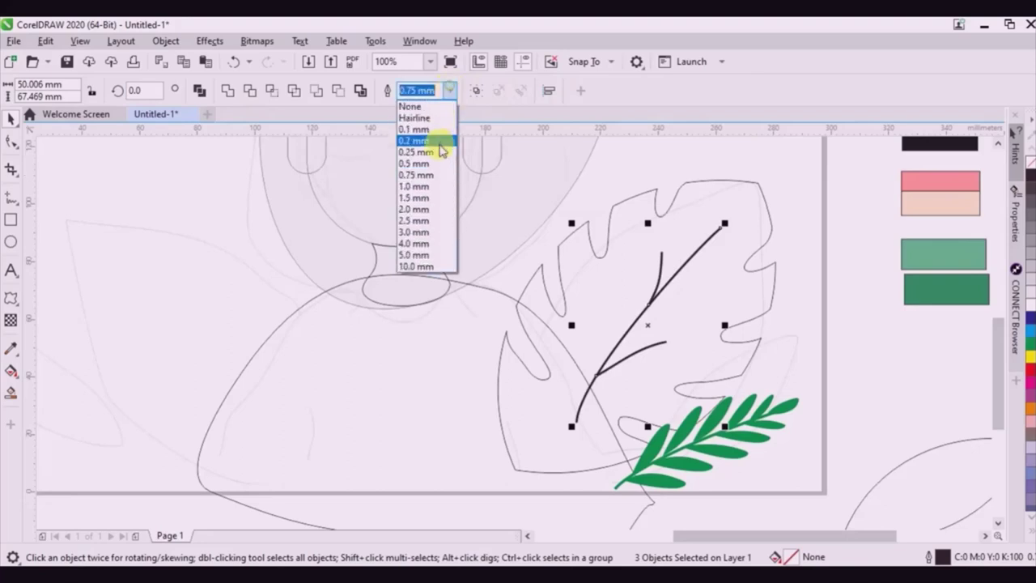
left_click(429, 191)
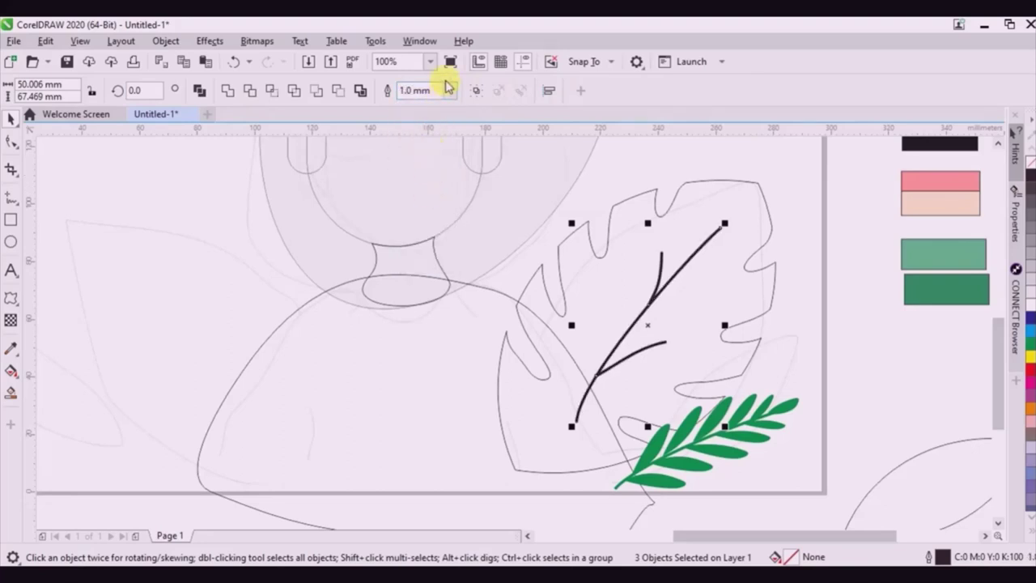
left_click(450, 91)
left_click(431, 210)
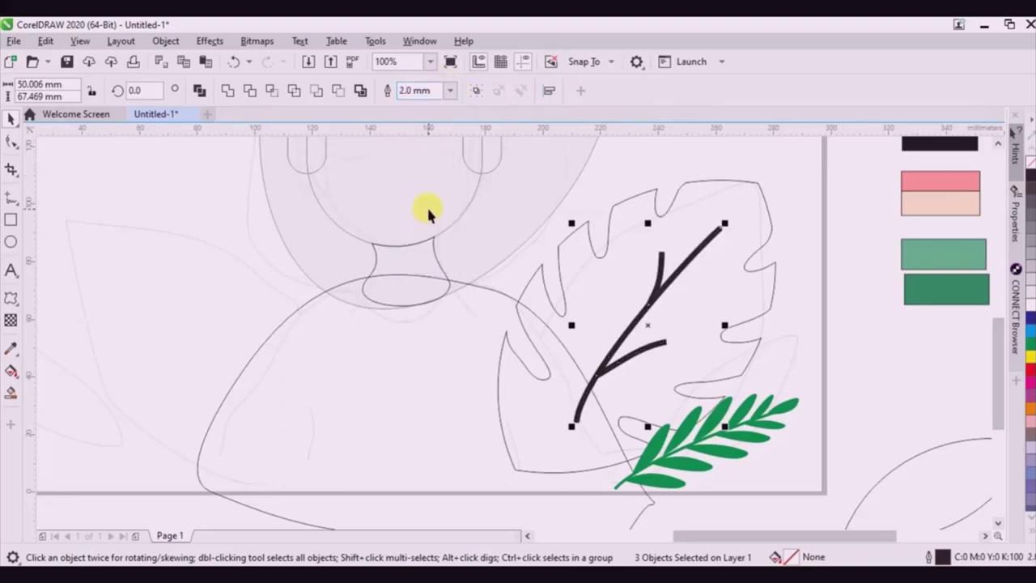
Convert the large leaf's vein outlines to objects and weld them into one curve.
key("ctrl+shift+q")
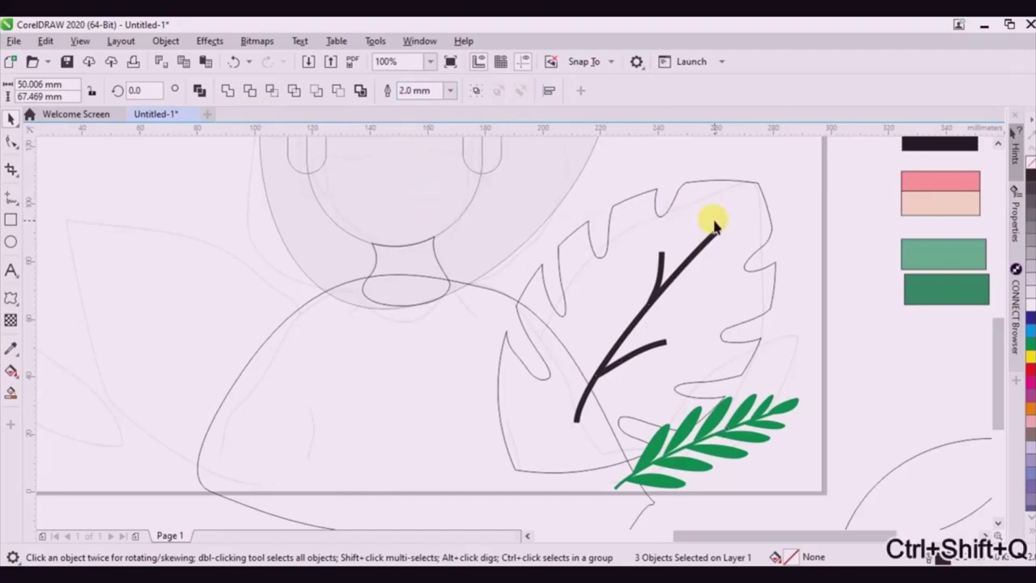
left_click(229, 96)
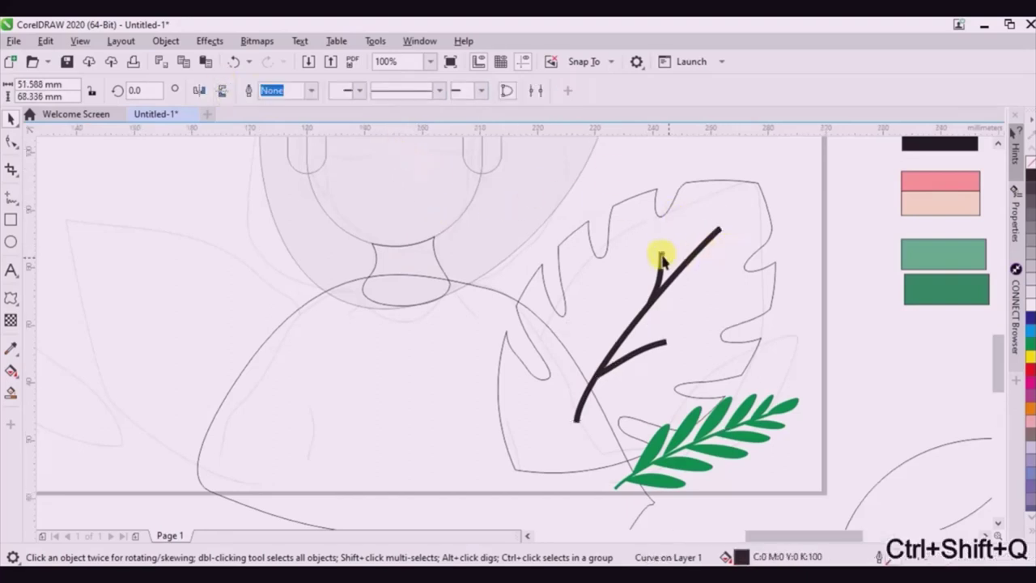
Taper the blunt ends of the large leaf vein's upper and lower side branches into points.
scroll(659, 257, "up", 1)
double_click(660, 252)
left_click_drag(658, 250, 660, 231)
left_click_drag(666, 426, 652, 442)
double_click(668, 434)
Extend the upper end of the large leaf's main vein outward and reduce its blunt end to a single point.
scroll(781, 185, "up", 2)
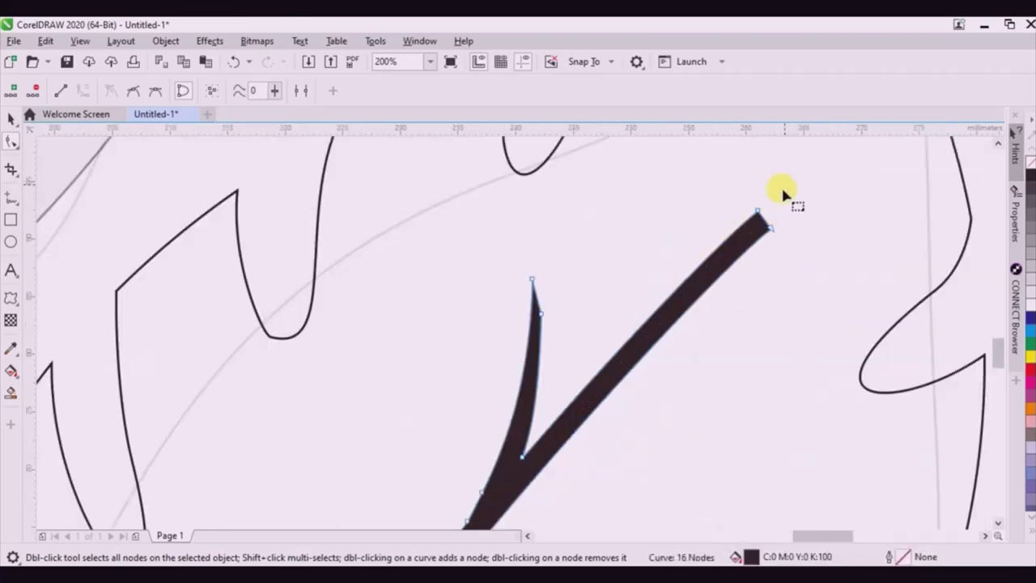
left_click_drag(758, 219, 792, 192)
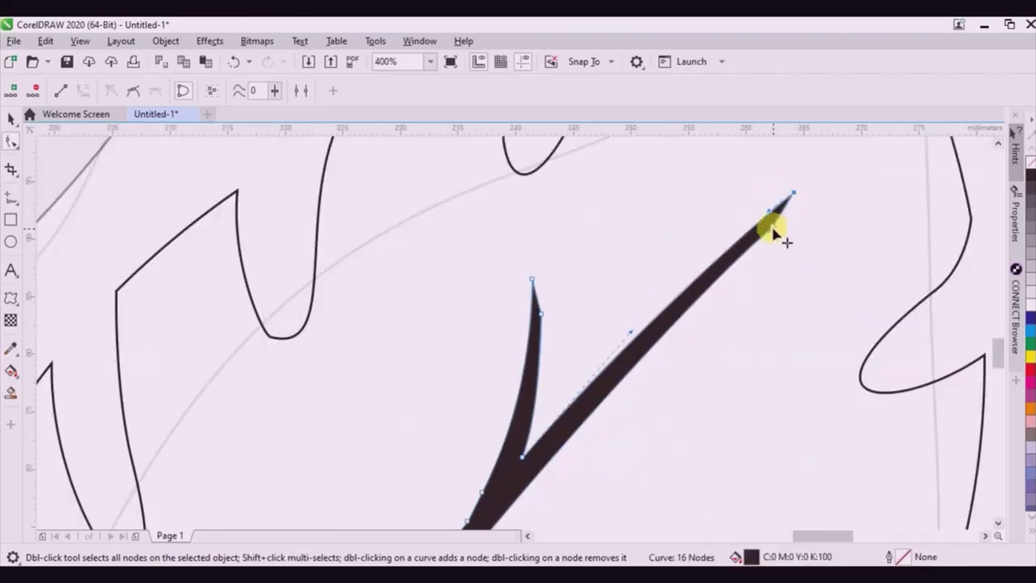
scroll(760, 263, "down", 2)
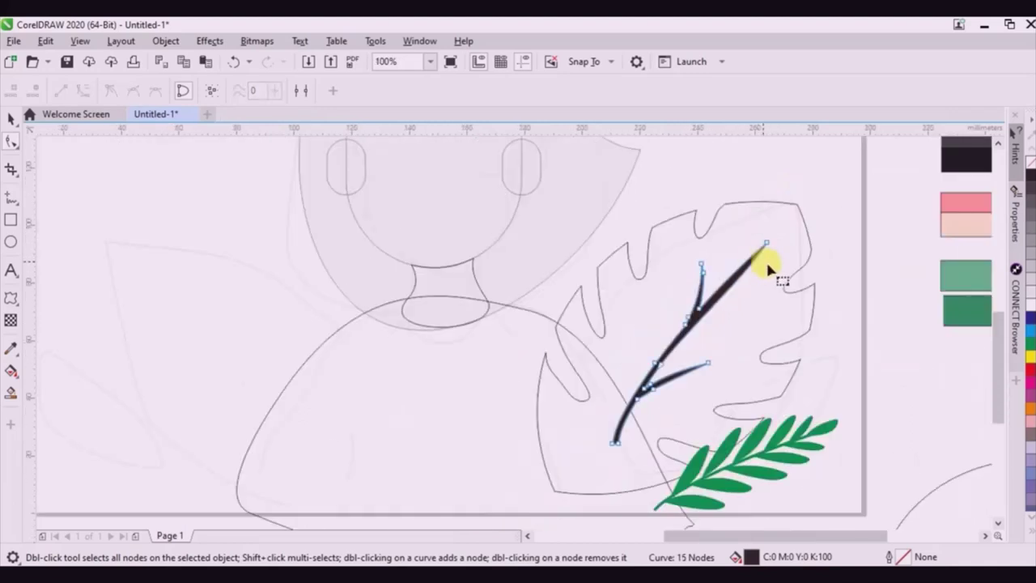
scroll(717, 288, "up", 1)
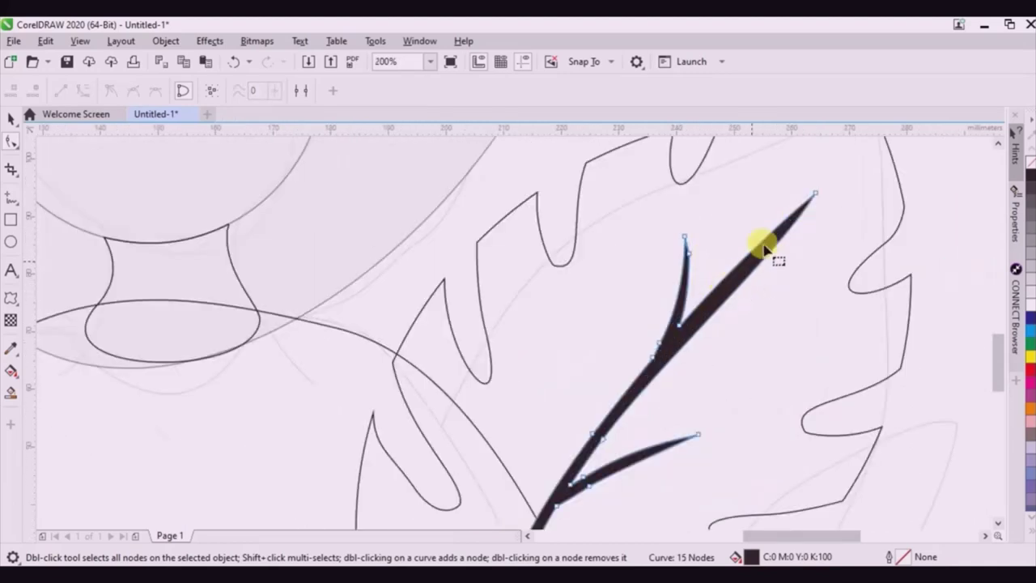
Adjust the main vein's tip point and bend both edges near it for an even taper.
left_click(815, 195)
mouse_move(776, 256)
left_mouse_down()
mouse_move(747, 261)
mouse_move(770, 233)
left_mouse_up()
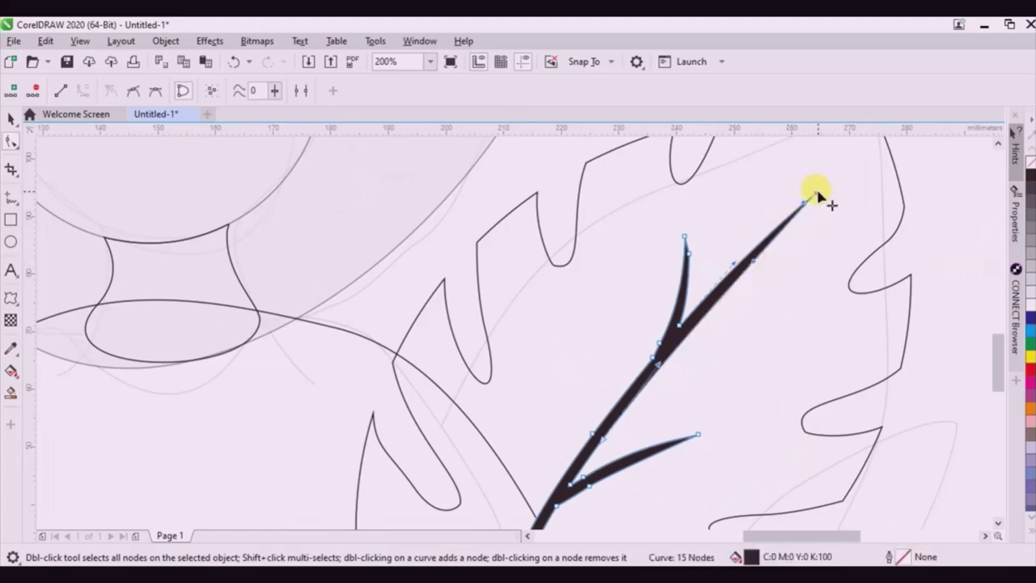
left_click_drag(815, 195, 809, 195)
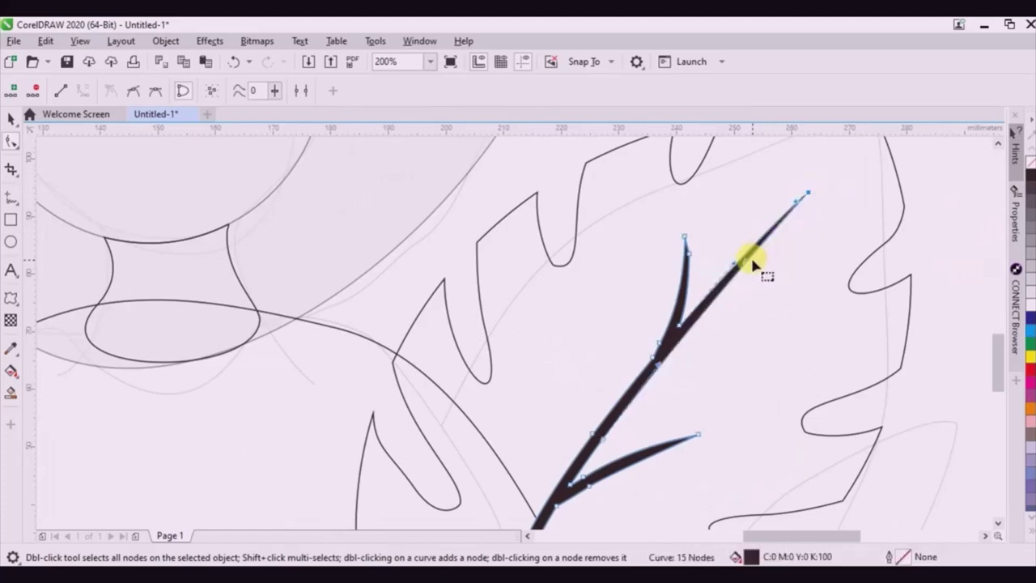
left_click_drag(745, 278, 742, 286)
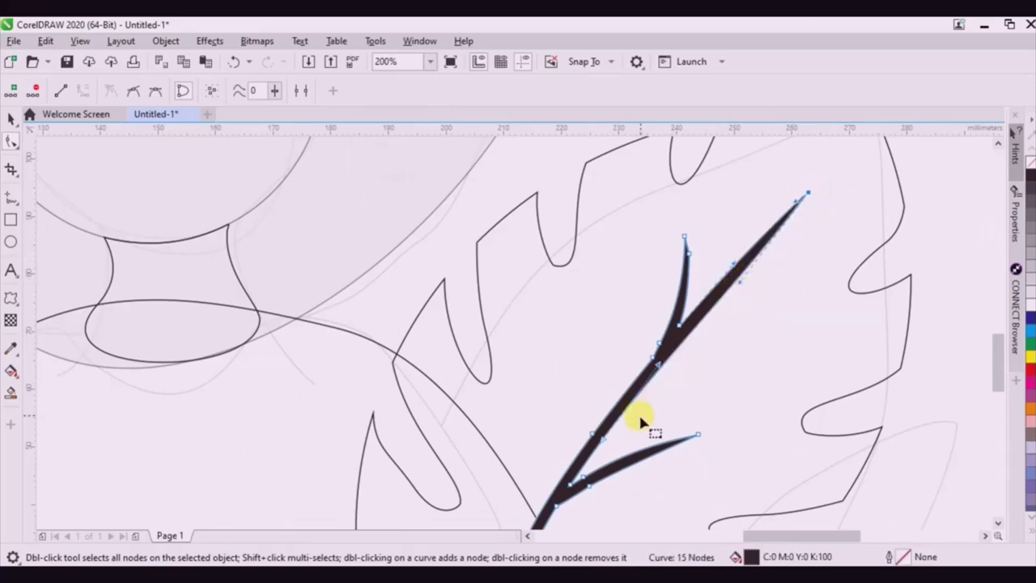
Reshape the main vein's edge between its two side branches.
scroll(735, 370, "down", 3)
scroll(636, 440, "up", 3)
scroll(639, 434, "up", 2)
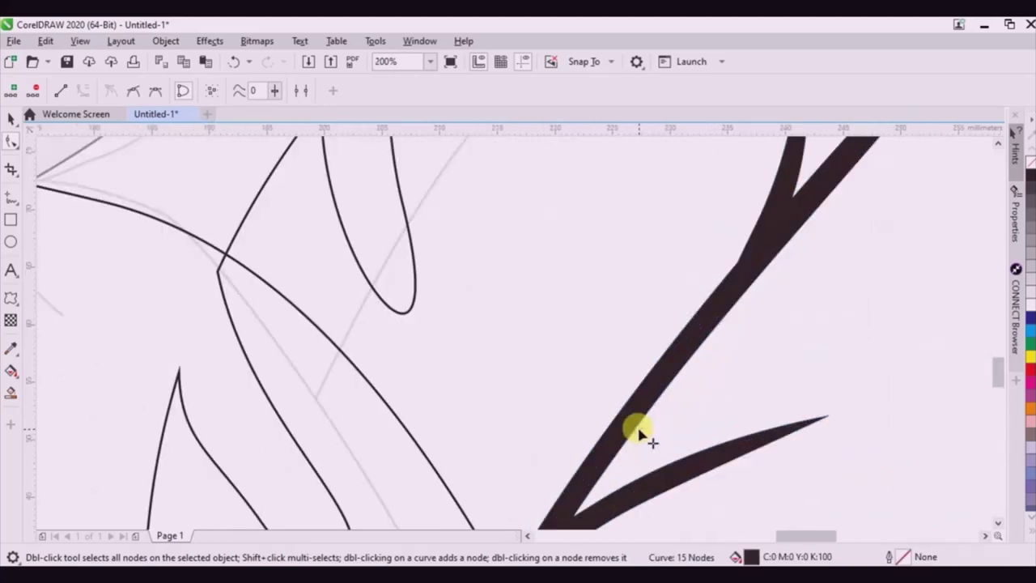
left_click_drag(637, 432, 644, 404)
Curve the underside of the lower side branch where it joins the large leaf's main vein.
scroll(615, 417, "down", 2)
scroll(627, 413, "up", 3)
scroll(670, 367, "down", 2)
scroll(665, 411, "down", 2)
scroll(656, 365, "up", 3)
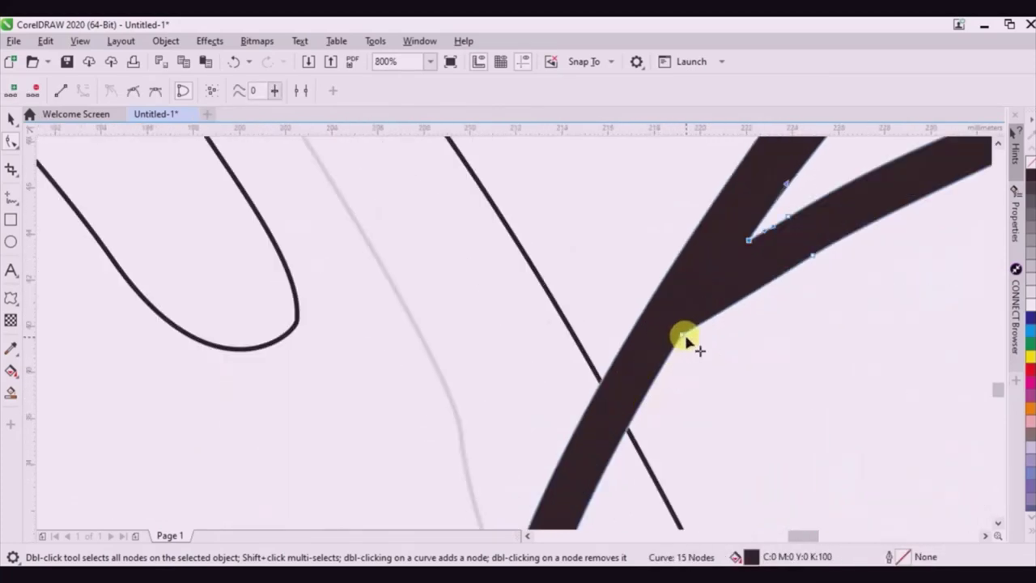
left_click_drag(715, 323, 708, 318)
scroll(745, 324, "down", 3)
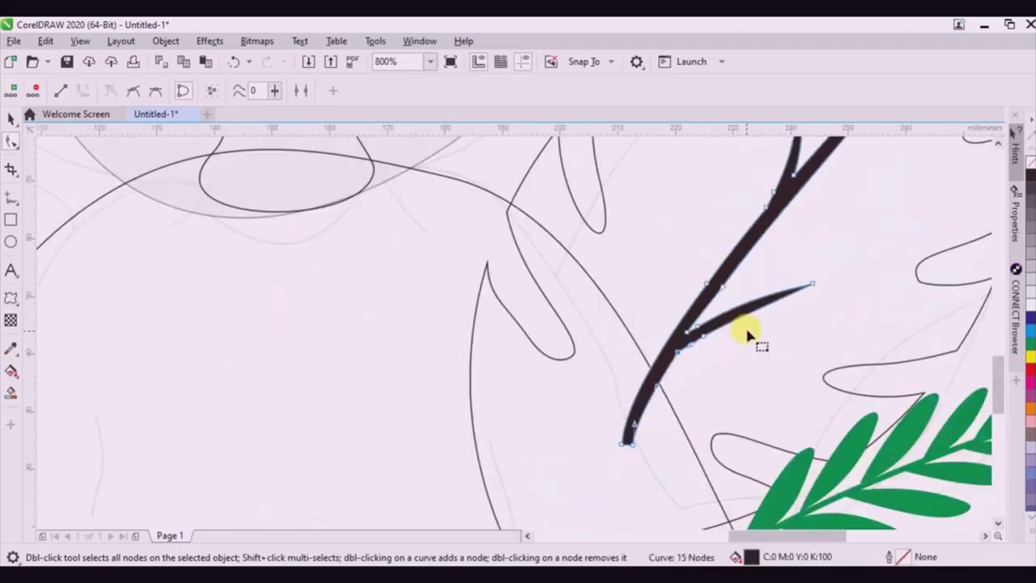
scroll(728, 361, "down", 2)
left_click(11, 119)
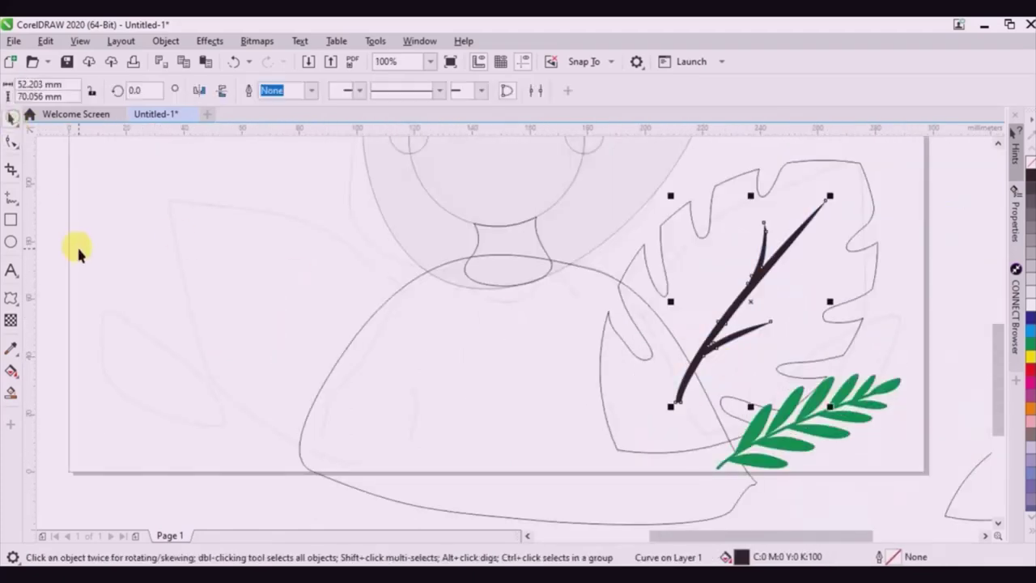
left_click(887, 297)
scroll(887, 297, "down", 2)
left_click(785, 237)
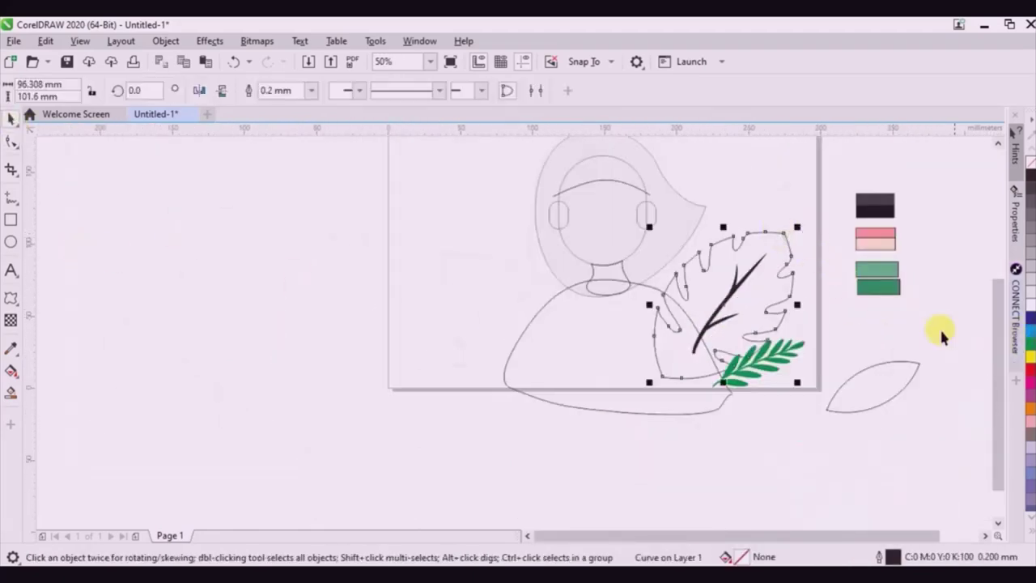
left_click(819, 328)
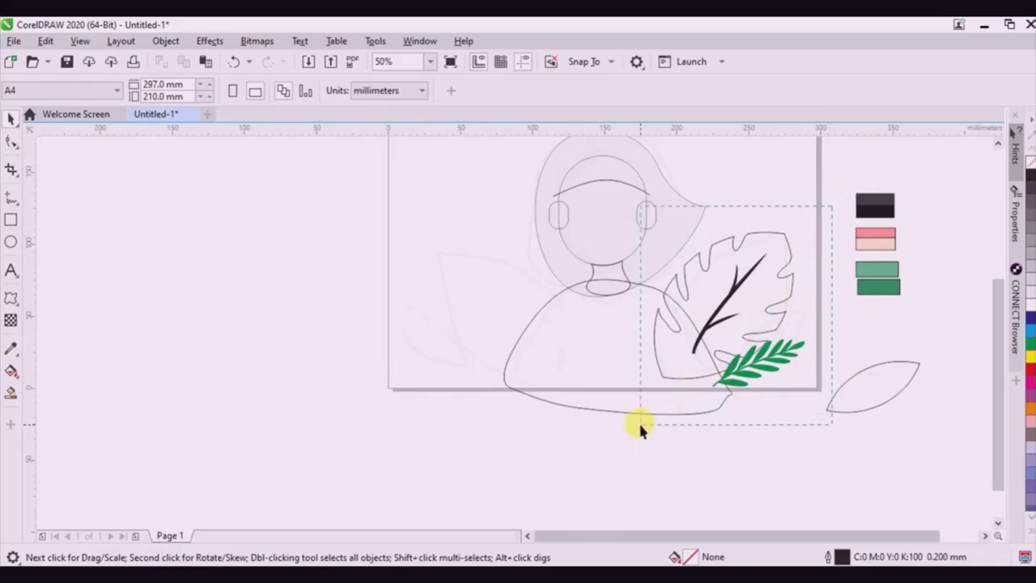
scroll(629, 149, "up", 3)
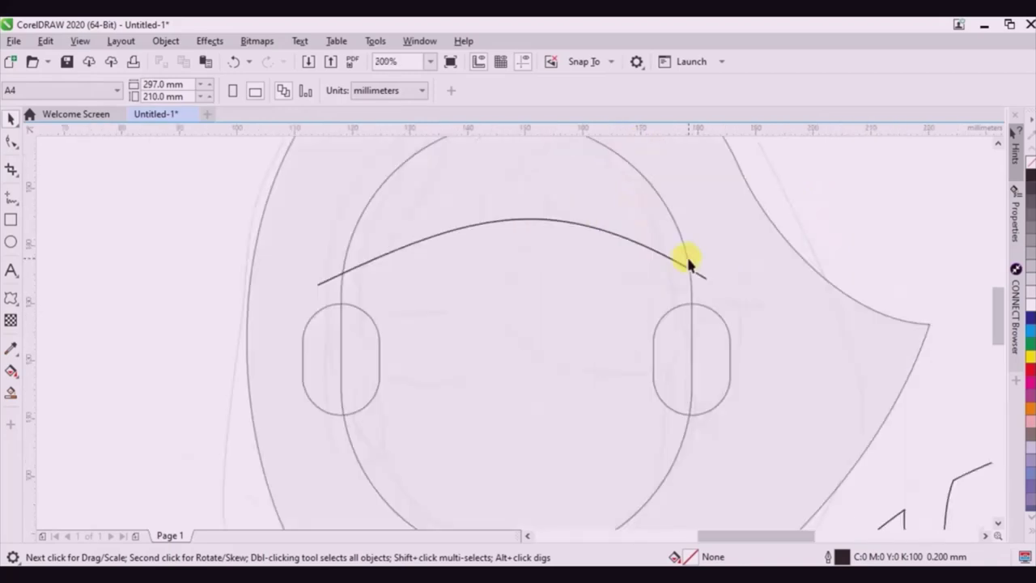
left_click(741, 306)
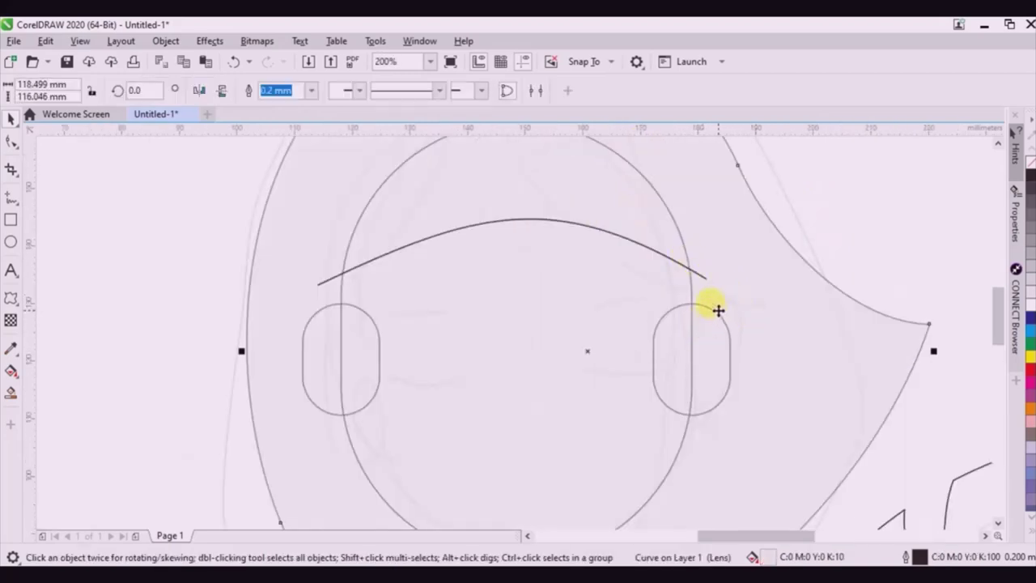
scroll(709, 240, "down", 3)
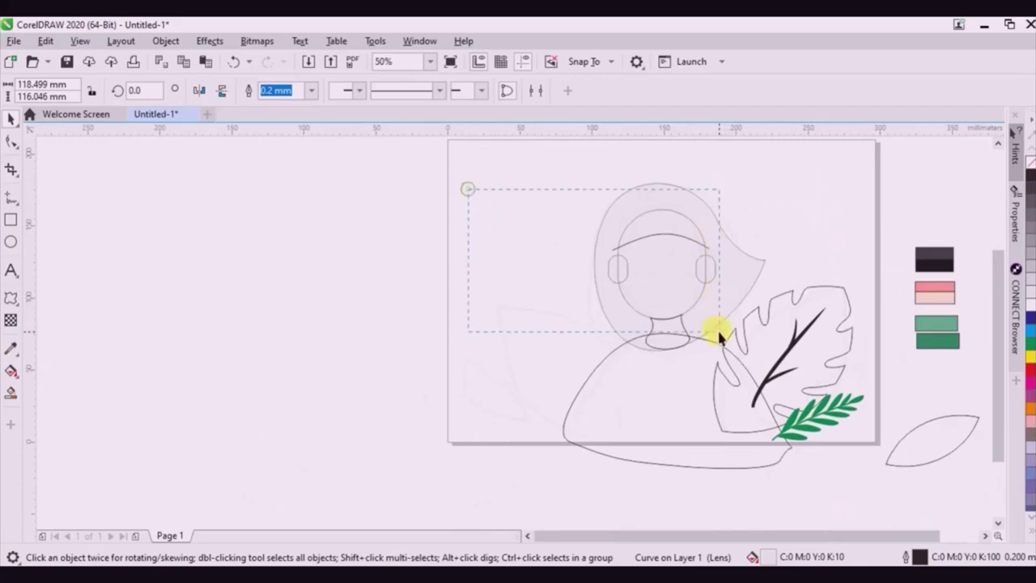
Bring the face, ears, neck and forehead curve to the front of the hair shape.
left_click_drag(726, 349, 726, 349)
right_click(690, 298)
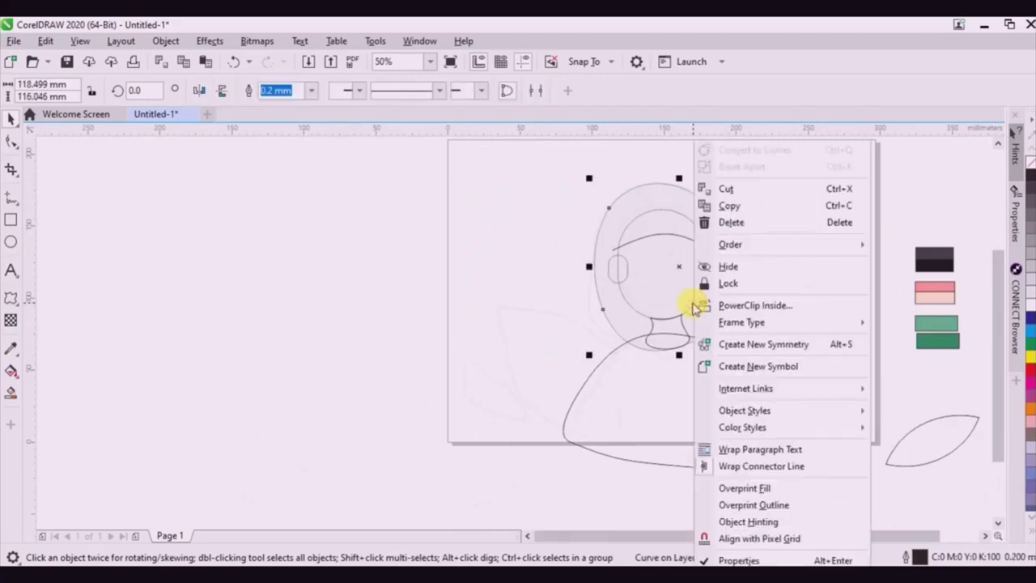
key("Escape")
left_click_drag(491, 196, 728, 394)
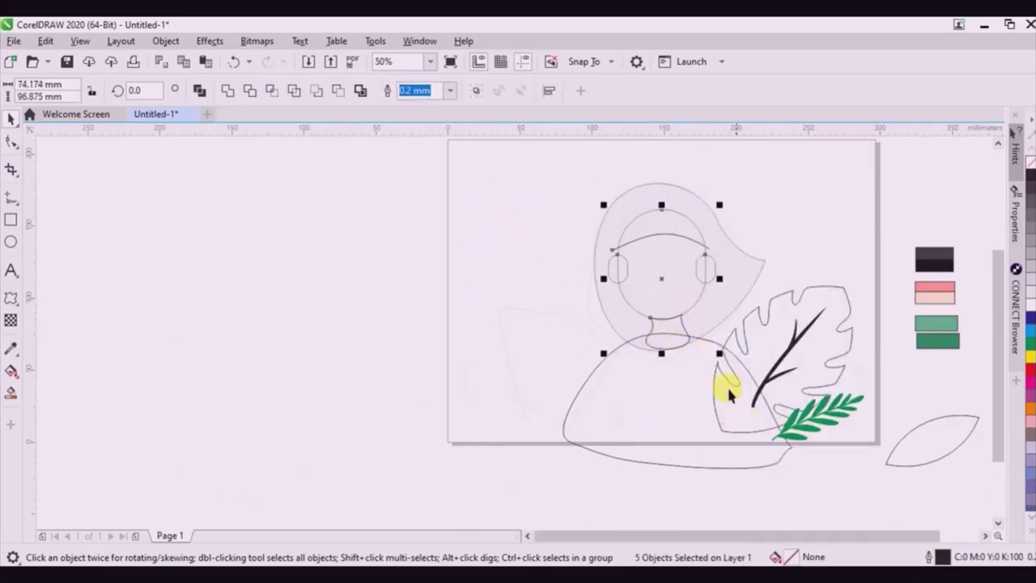
right_click(661, 348)
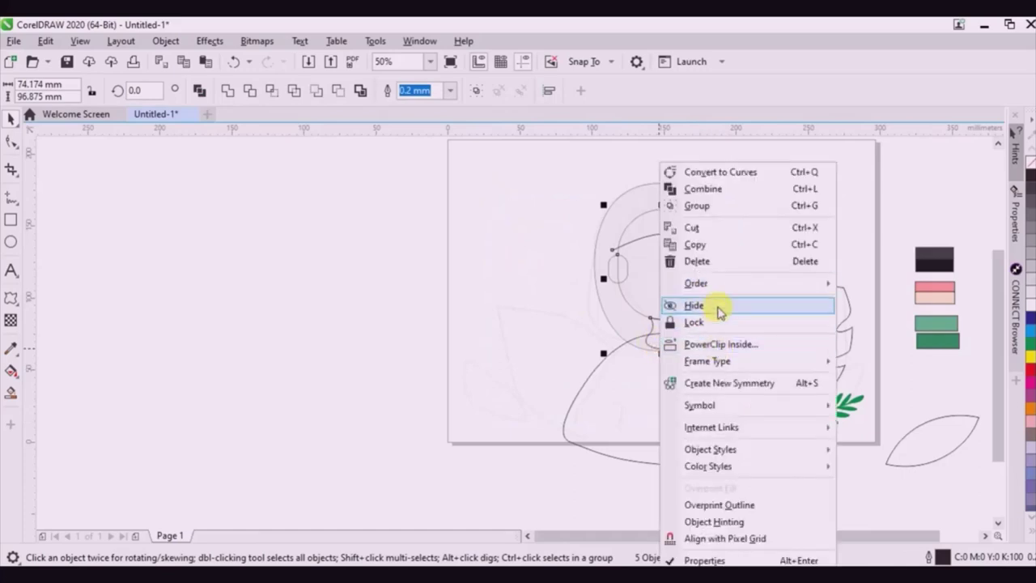
mouse_move(723, 282)
left_click(864, 286)
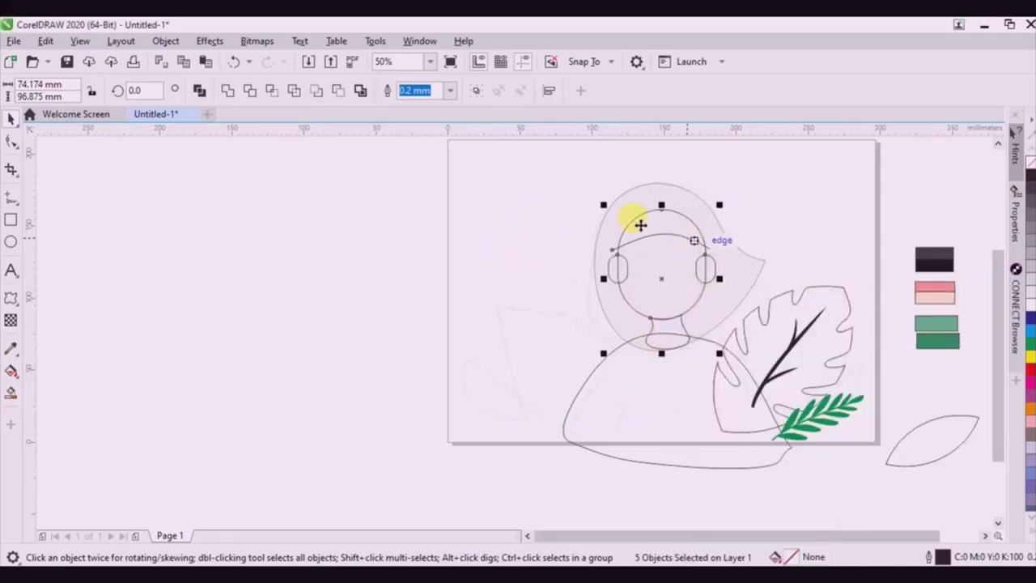
left_click(483, 216)
Add a small inner ear shape, about 3 by 7.7 mm, to one ear and place a duplicate in the other ear.
scroll(700, 265, "up", 3)
left_click(703, 267)
left_click(697, 277)
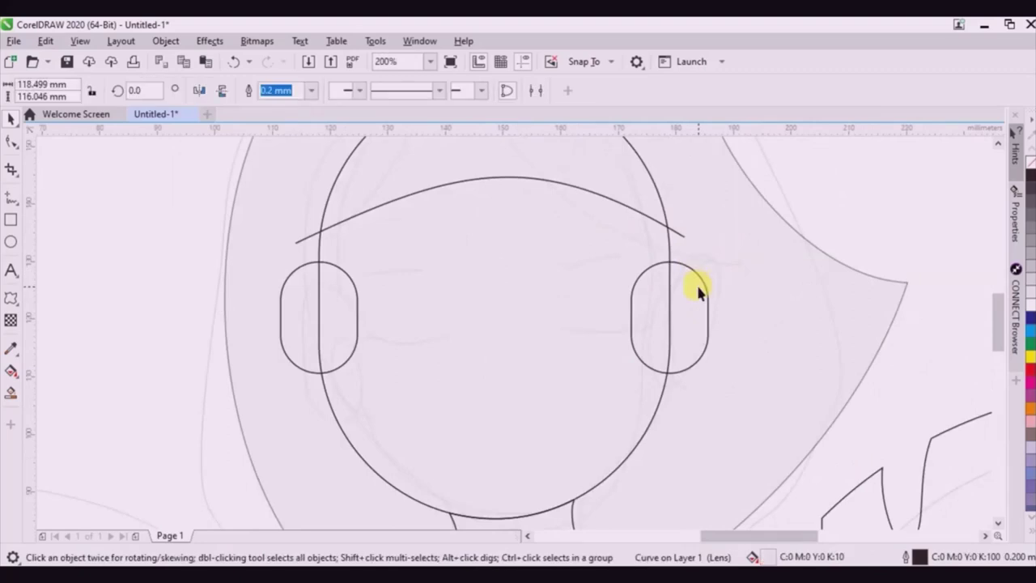
left_click_drag(710, 375, 339, 324)
scroll(668, 304, "up", 2)
scroll(701, 322, "down", 2)
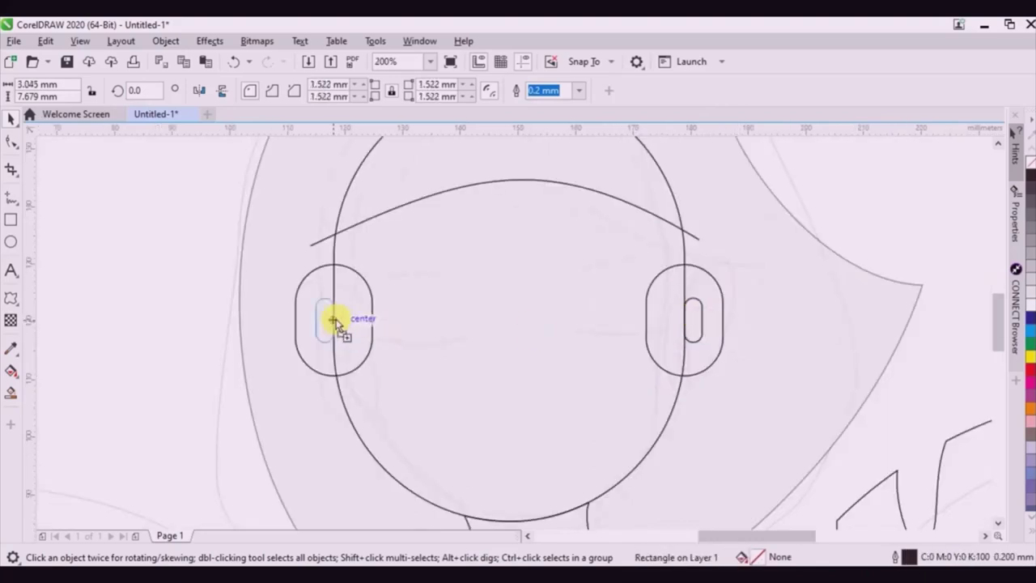
scroll(625, 287, "down", 2)
left_click(255, 263)
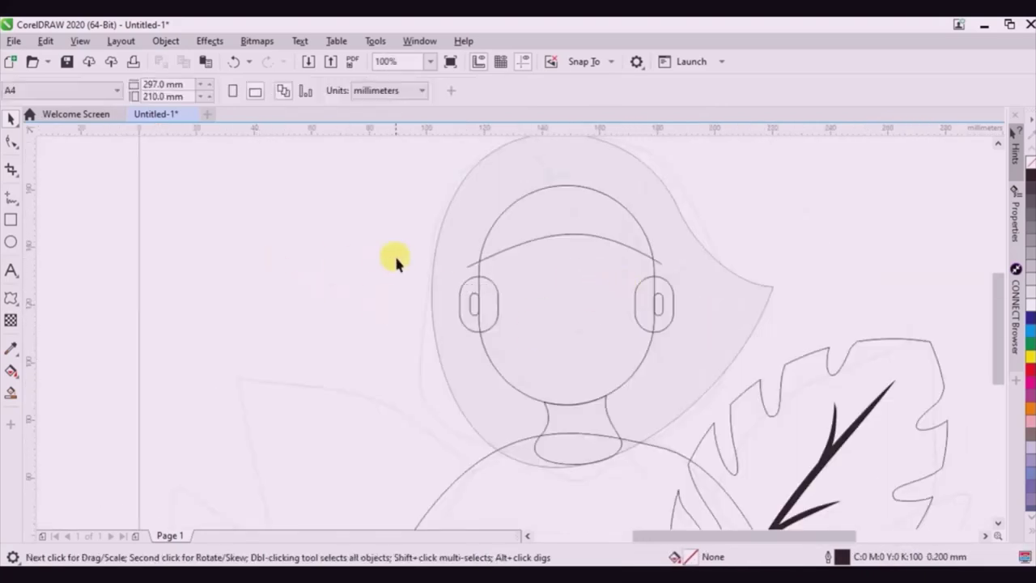
Draw three narrow strand shapes freehand: at the hair's outer point, on its lower edge near the large leaf, and across the neck.
scroll(395, 253, "down", 2)
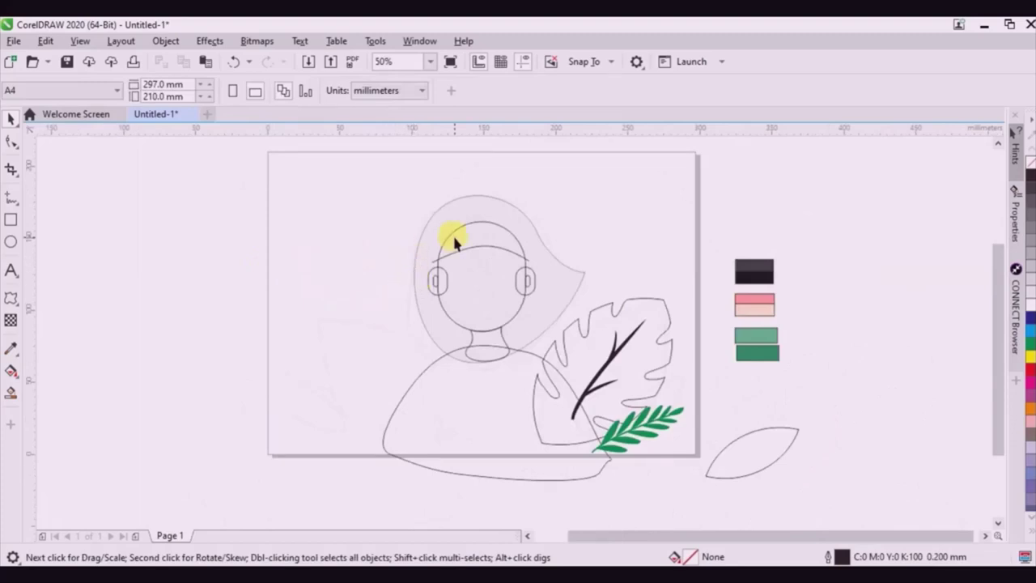
scroll(440, 255, "up", 2)
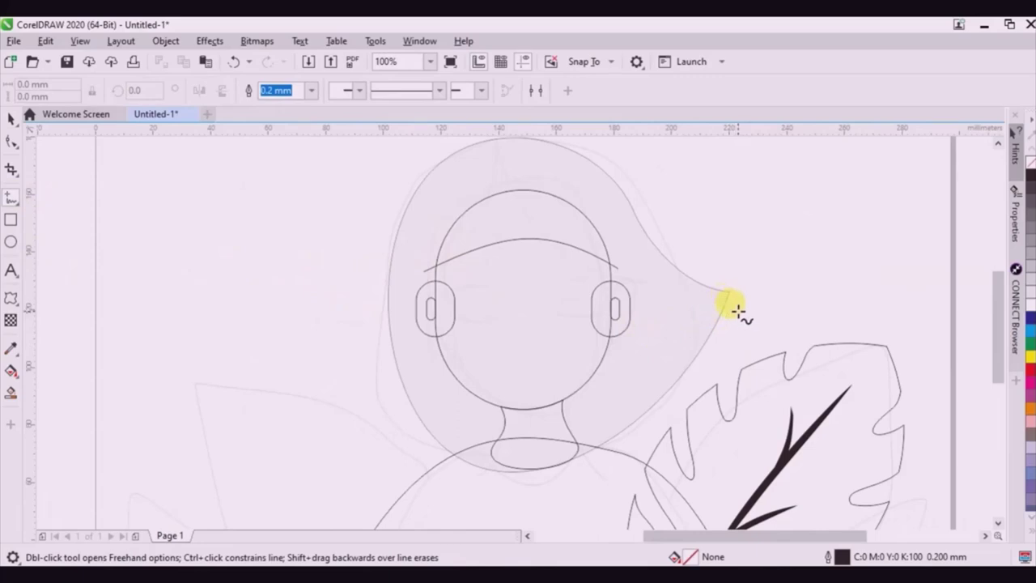
mouse_move(729, 293)
left_mouse_down()
mouse_move(662, 285)
mouse_move(735, 300)
left_mouse_up()
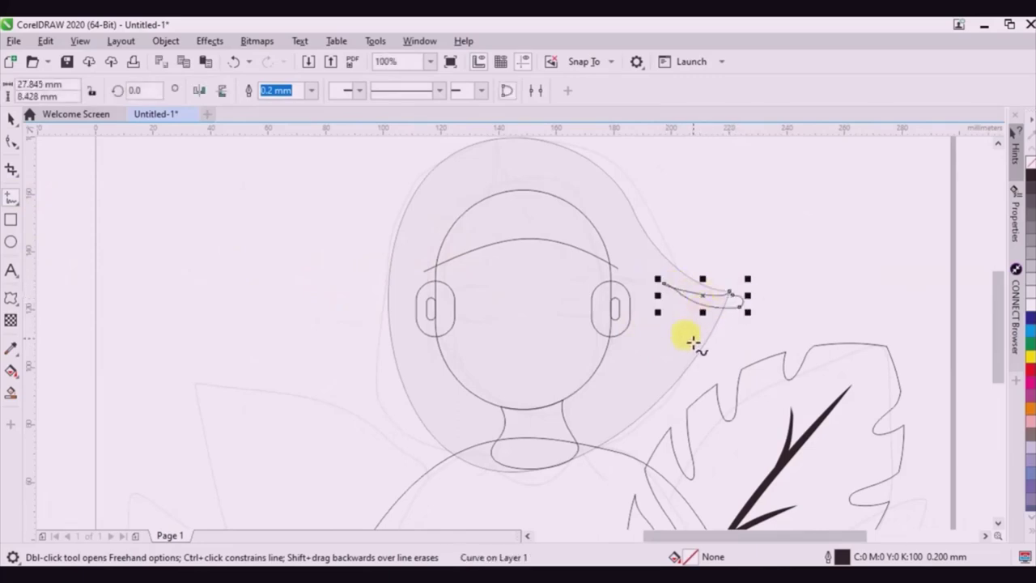
left_click_drag(667, 412, 627, 369)
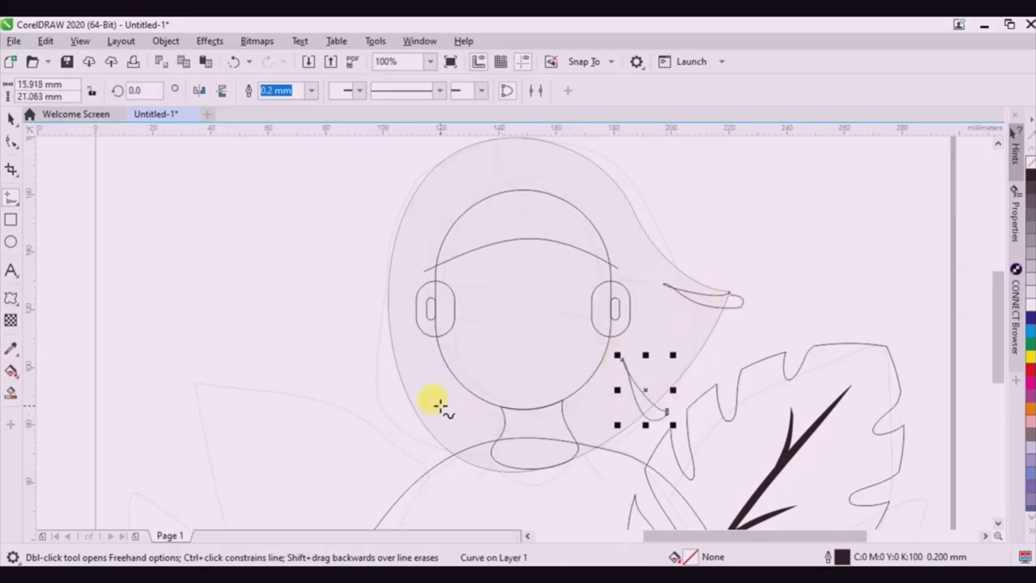
mouse_move(439, 405)
left_mouse_down()
mouse_move(475, 443)
mouse_move(536, 465)
mouse_move(488, 434)
left_mouse_up()
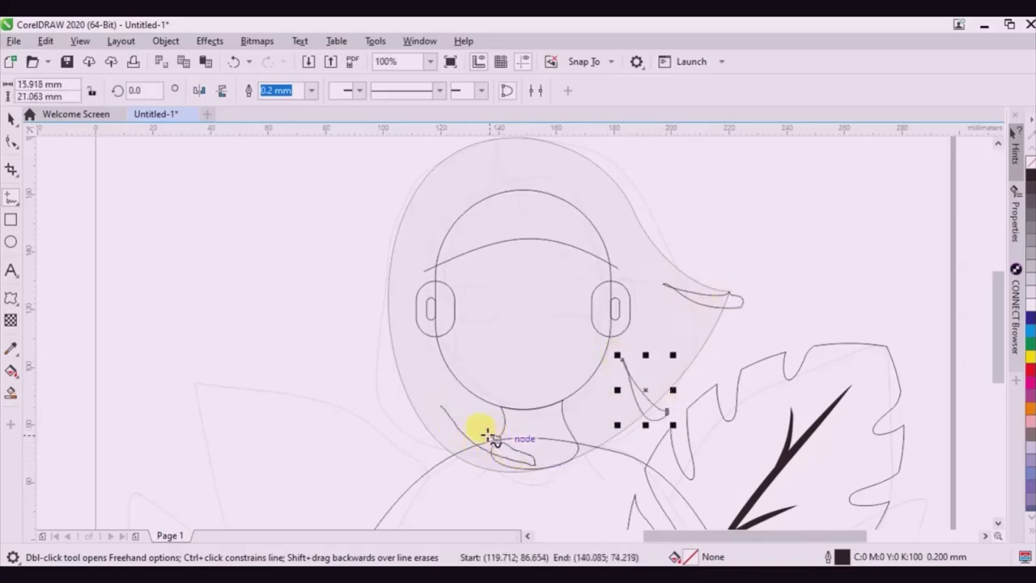
left_click_drag(444, 405, 441, 405)
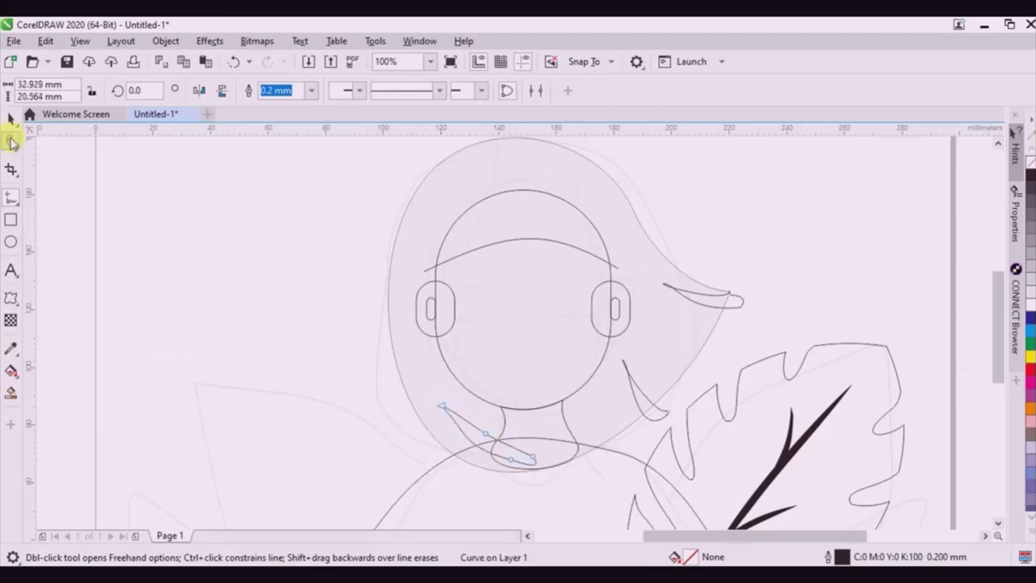
Remove the surplus node from the strand near the large leaf and sharpen its upper tip.
left_click(11, 143)
scroll(662, 410, "up", 4)
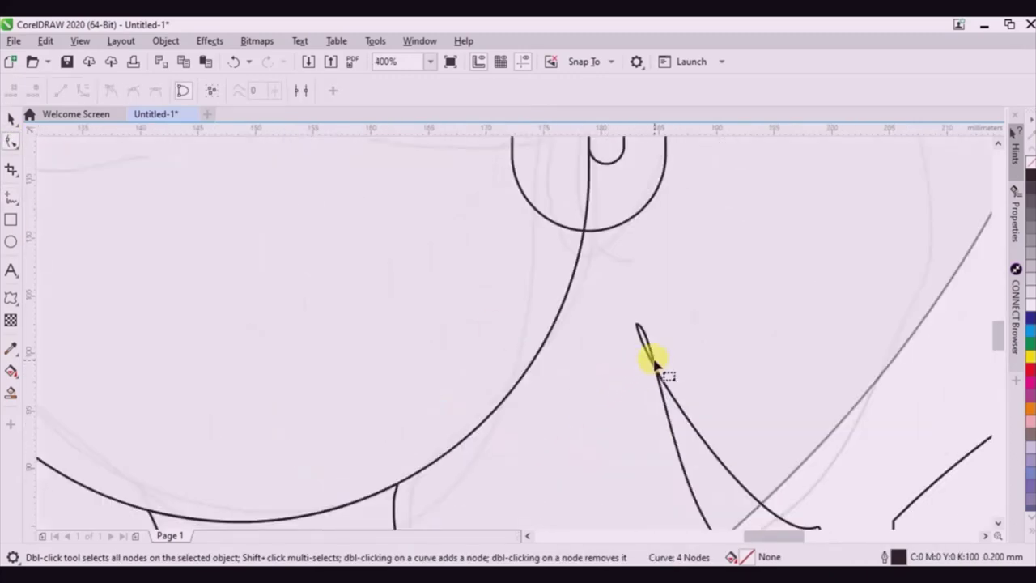
left_click(648, 339)
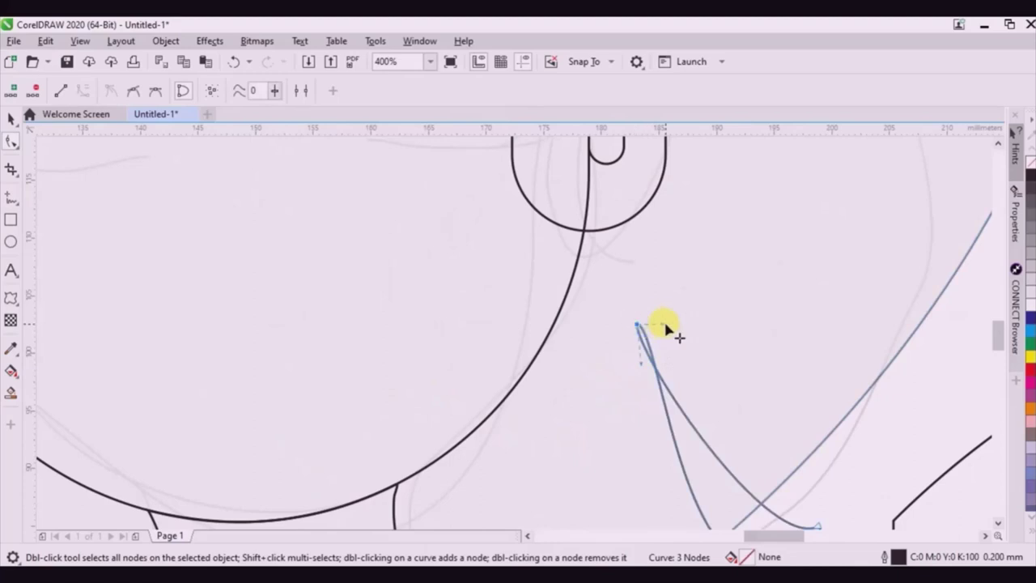
left_click(638, 327)
scroll(696, 401, "down", 4)
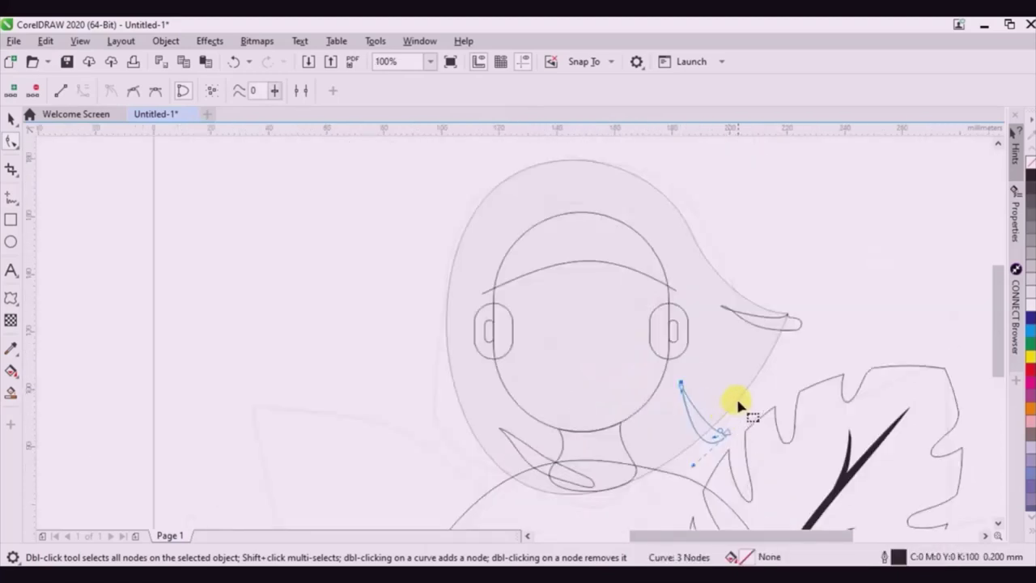
Reshape the strand at the hair's outer point into a slim smooth curve with a pointed inner end, removing surplus nodes.
left_click(758, 323)
left_click(721, 308)
left_click_drag(727, 307, 722, 305)
left_click_drag(797, 332, 771, 331)
double_click(808, 327)
double_click(795, 329)
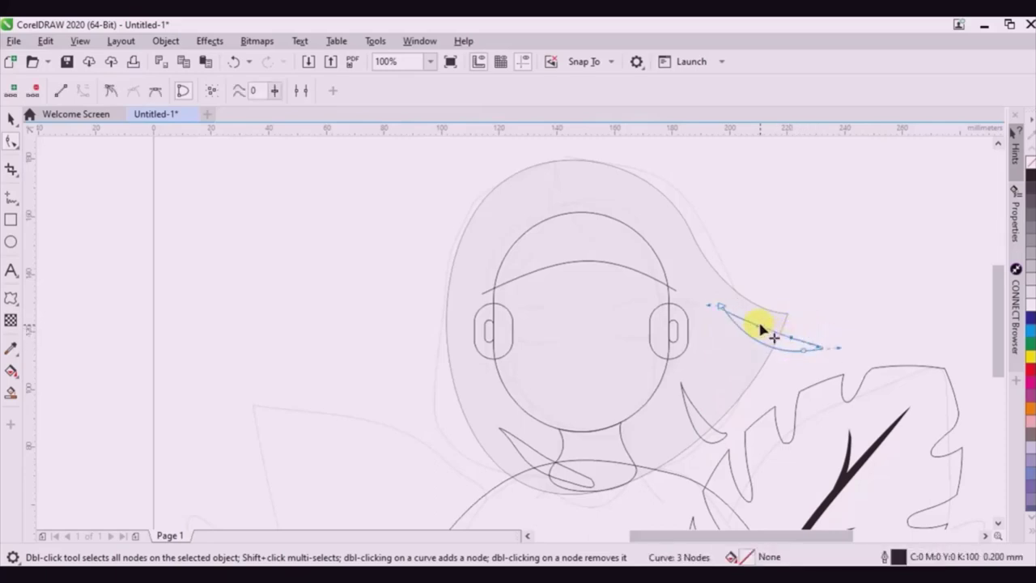
scroll(782, 343, "up", 5)
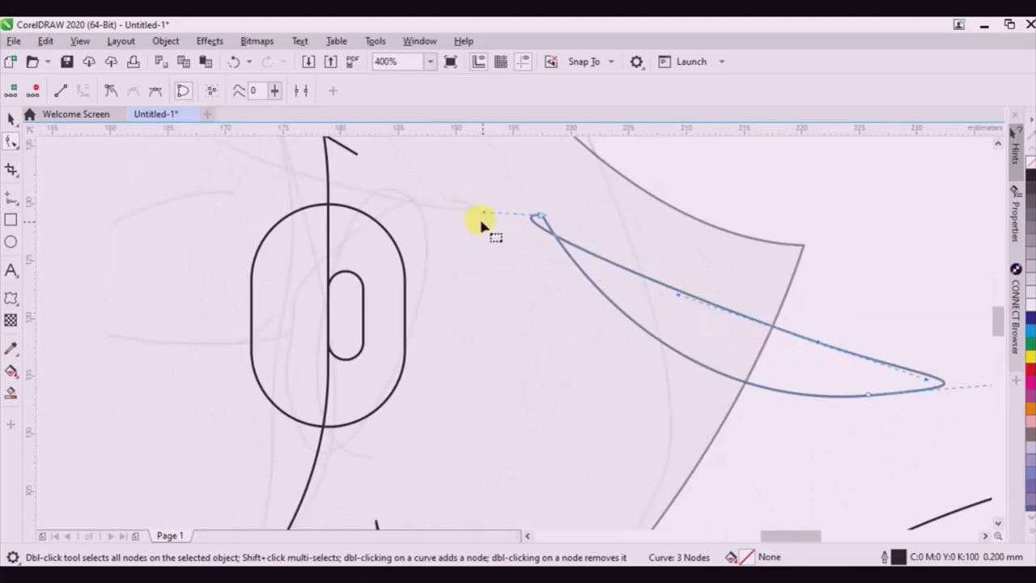
left_click_drag(482, 213, 732, 372)
scroll(829, 257, "down", 5)
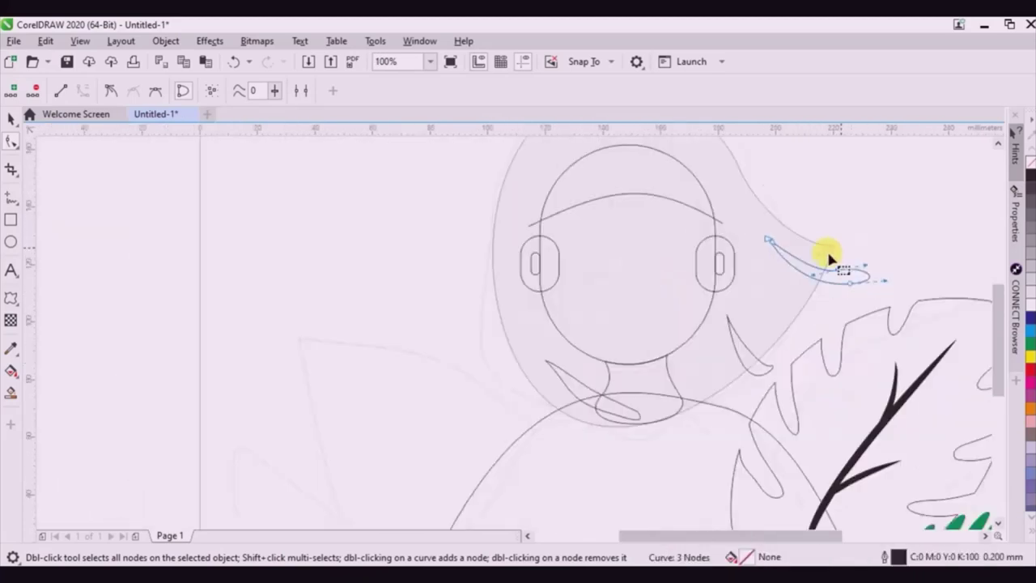
Sharpen the upper tip of the strand across the neck and smooth its edges, removing the middle node on the upper edge.
left_click(555, 370)
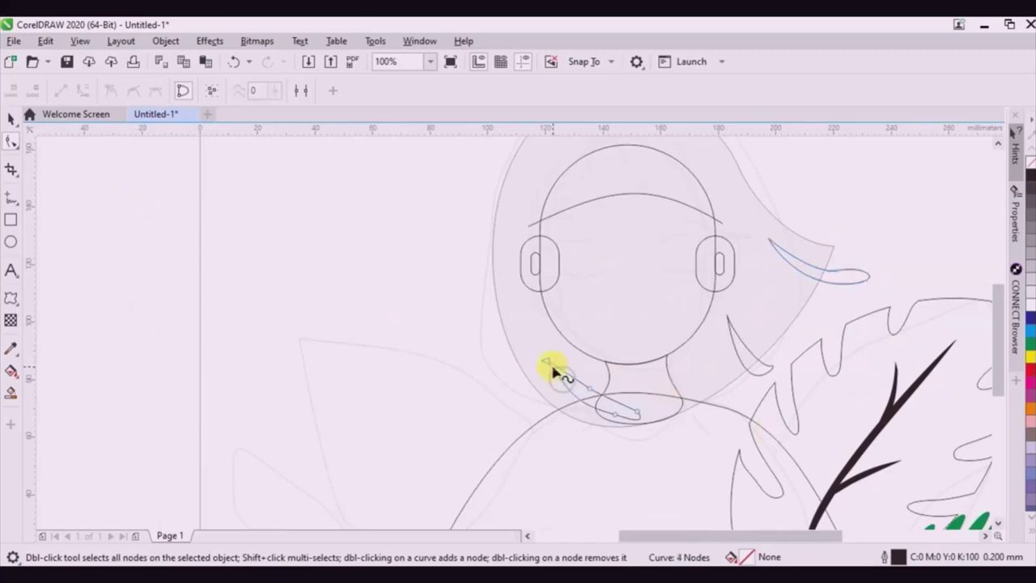
scroll(556, 368, "up", 5)
left_click_drag(506, 333, 539, 328)
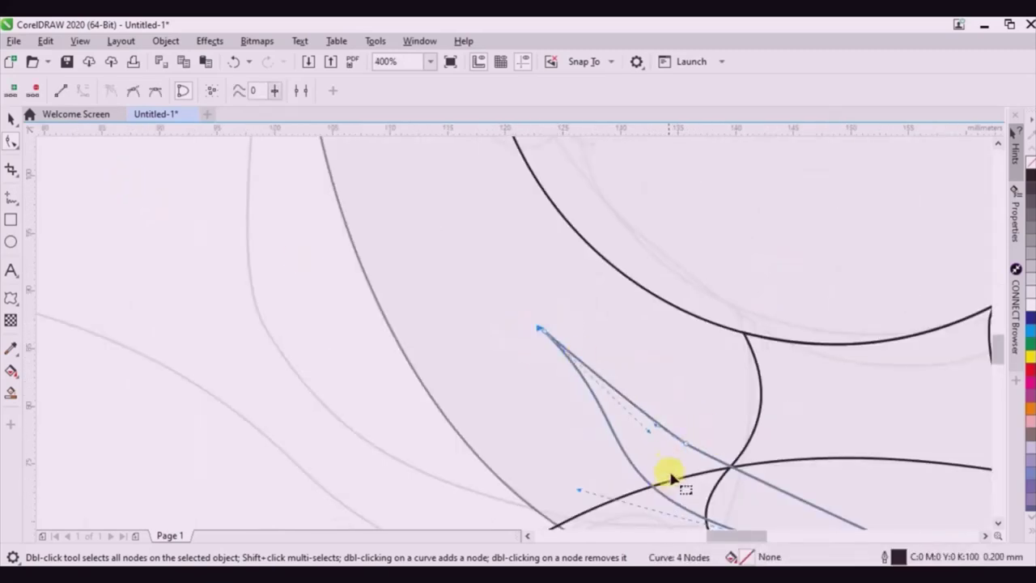
left_click_drag(644, 432, 572, 385)
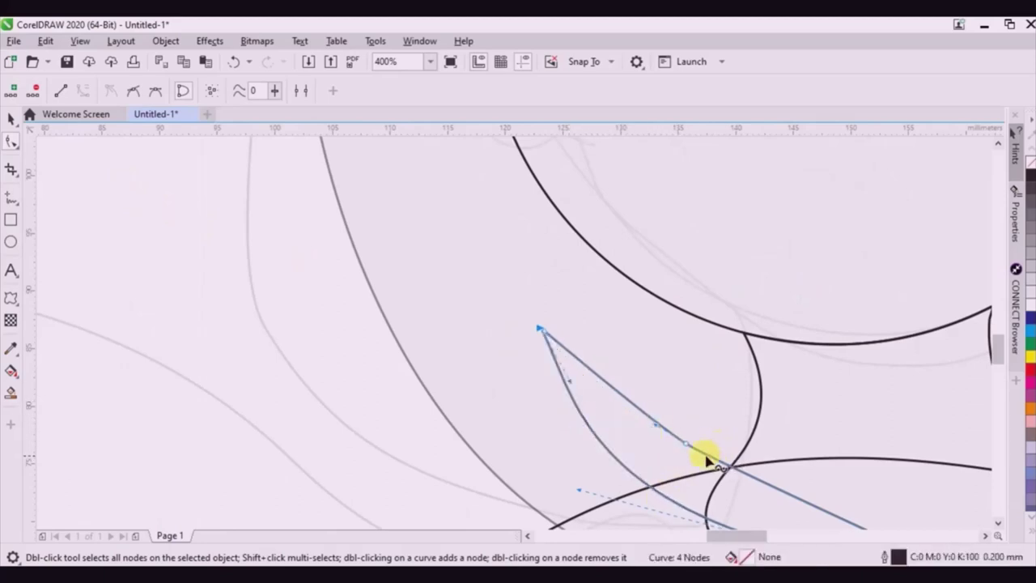
left_click_drag(688, 450, 657, 457)
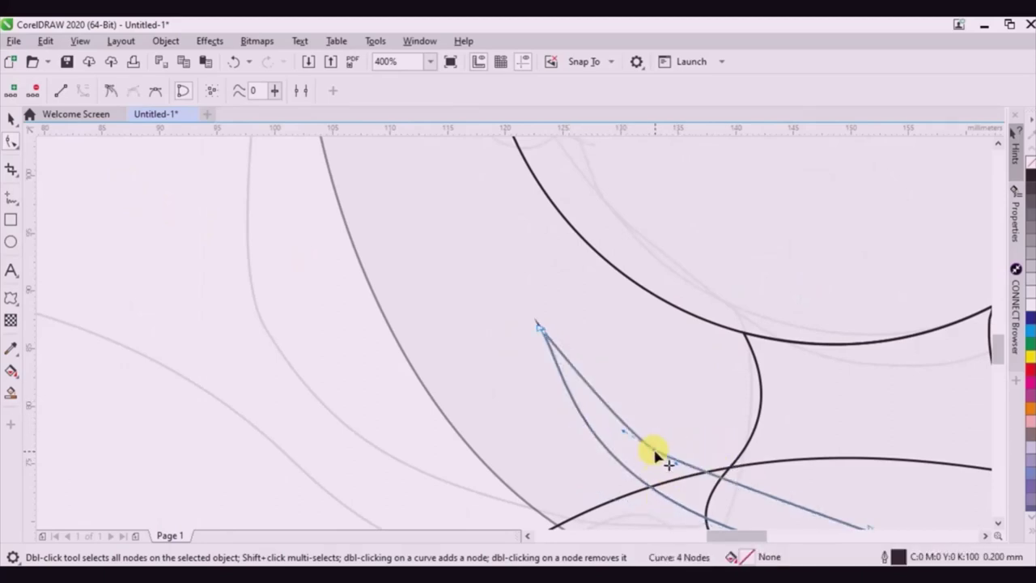
double_click(658, 457)
Cut the three strand shapes out of the hair shape with Back Minus Front.
left_click(11, 118)
scroll(677, 439, "down", 2)
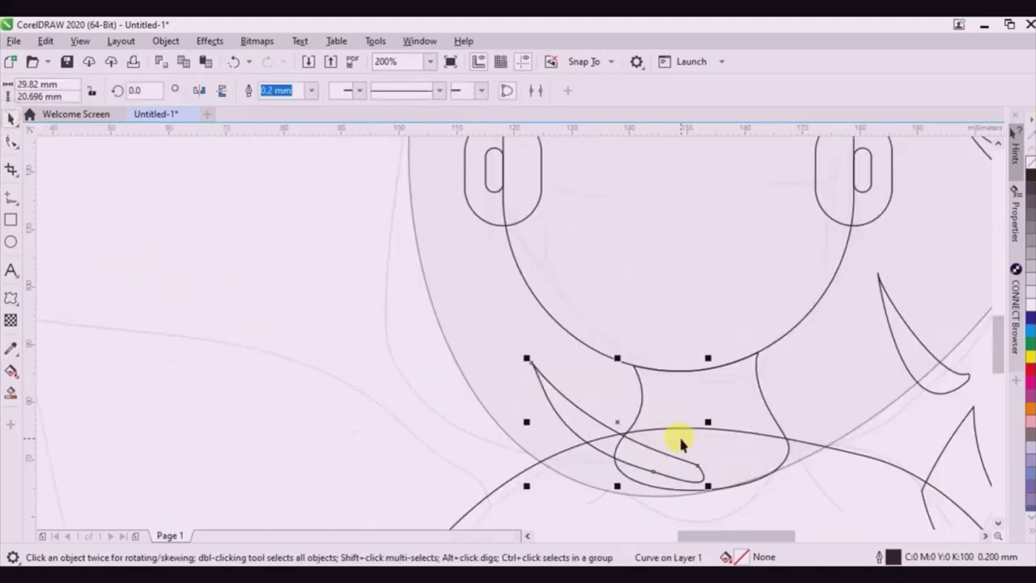
scroll(712, 439, "down", 3)
left_click(775, 427, "shift")
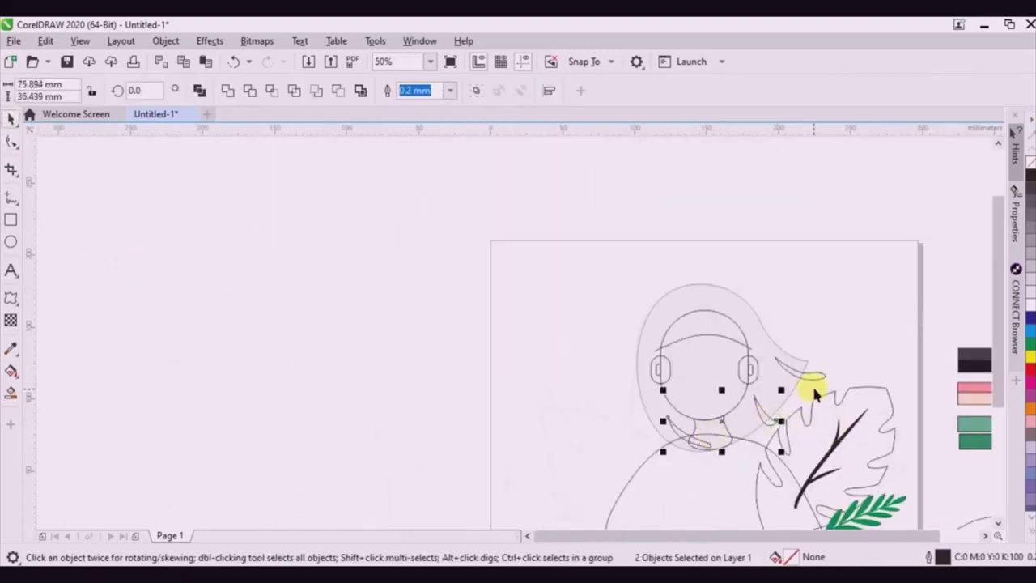
left_click(816, 374, "shift")
left_click(687, 285, "shift")
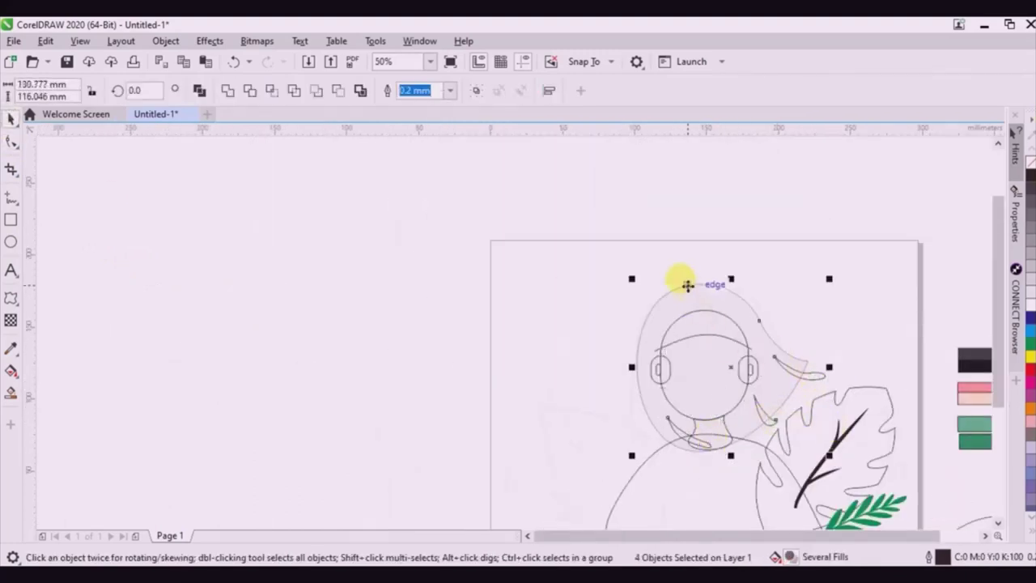
left_click(337, 91)
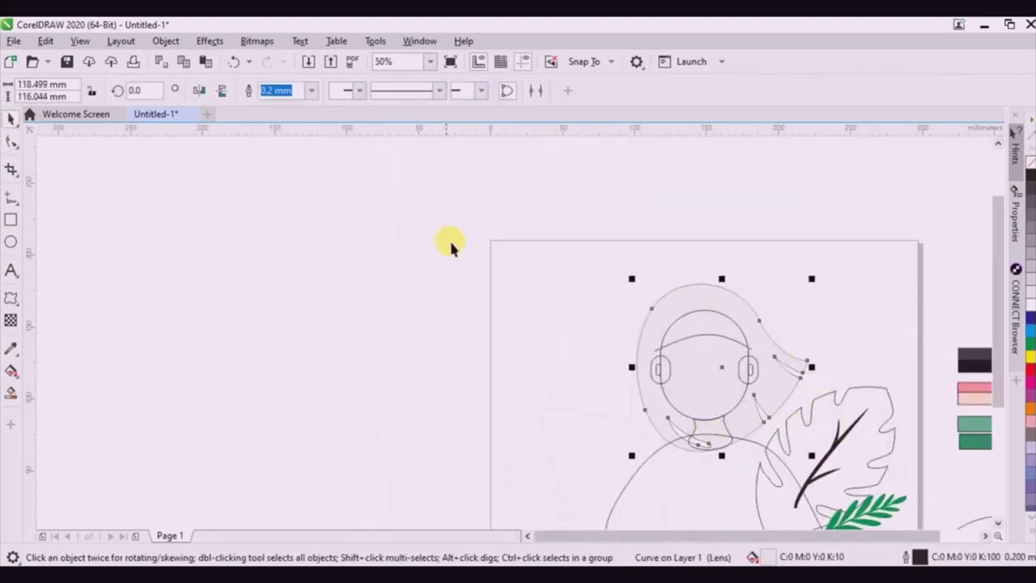
left_click(665, 473)
scroll(652, 393, "down", 1)
left_click(654, 491)
scroll(652, 404, "up", 1)
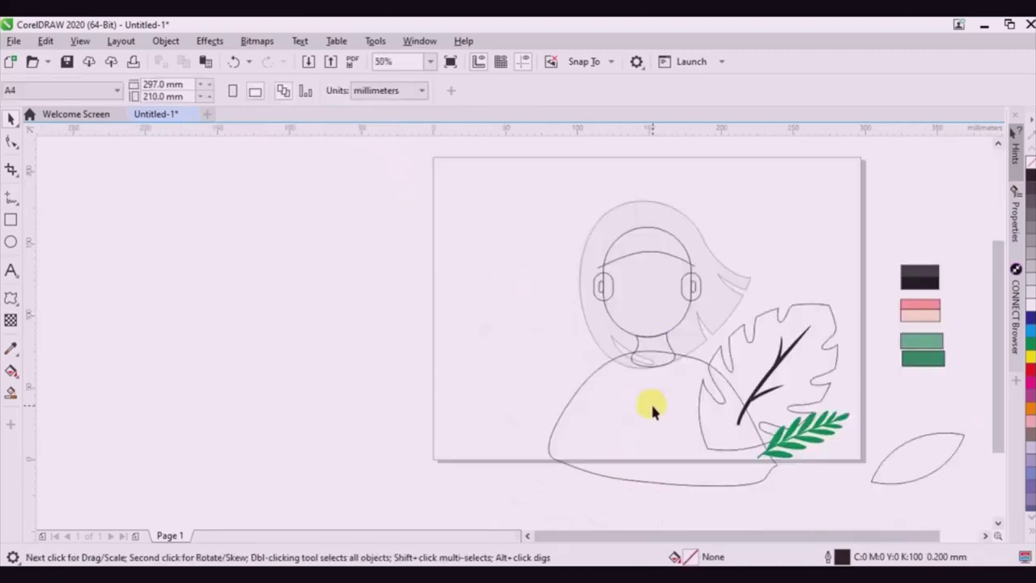
Create the chin shadow on the neck by intersecting an offset duplicate of the face shape with the neck, and delete the duplicate's remainder.
scroll(648, 340, "up", 3)
left_click(458, 287)
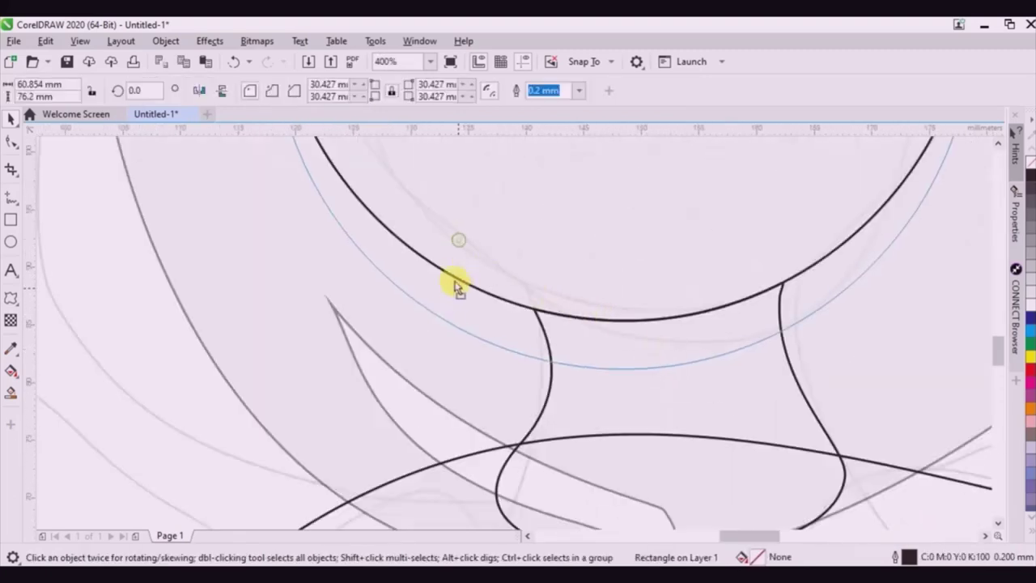
left_click_drag(457, 288, 399, 284)
right_click(400, 284)
left_click(554, 388, "shift")
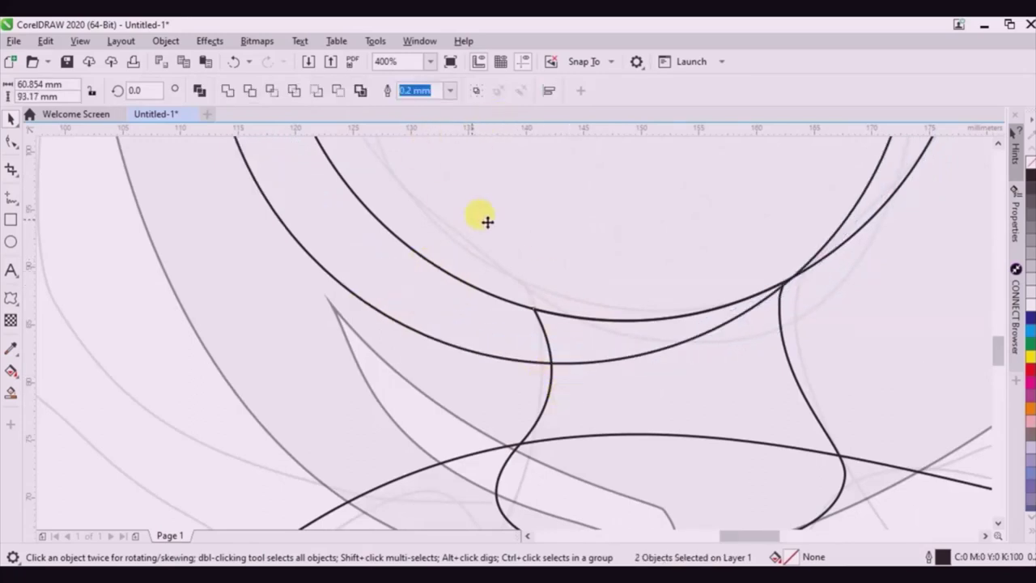
left_click(283, 92)
left_click(515, 359)
key("Delete")
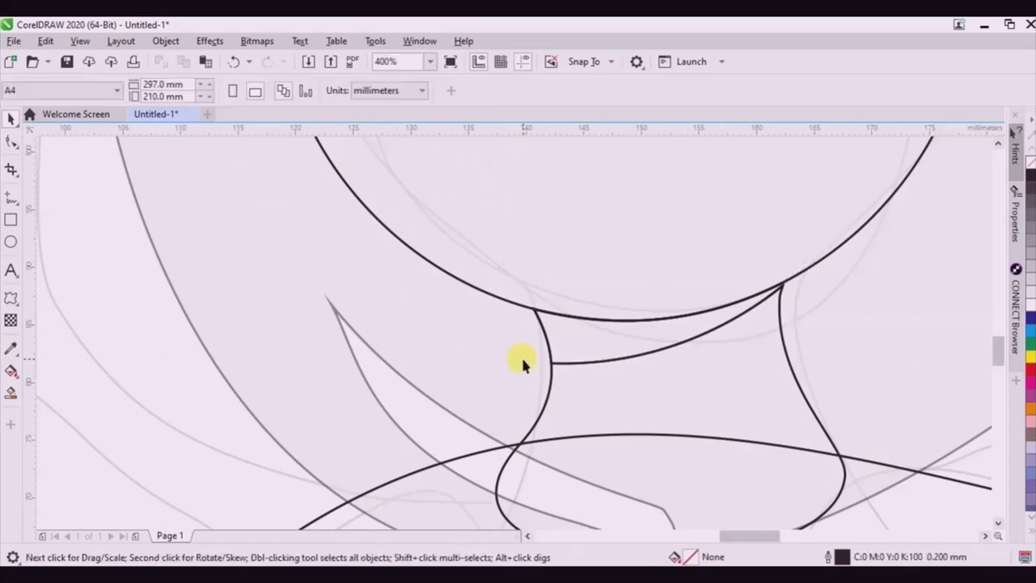
scroll(534, 360, "down", 2)
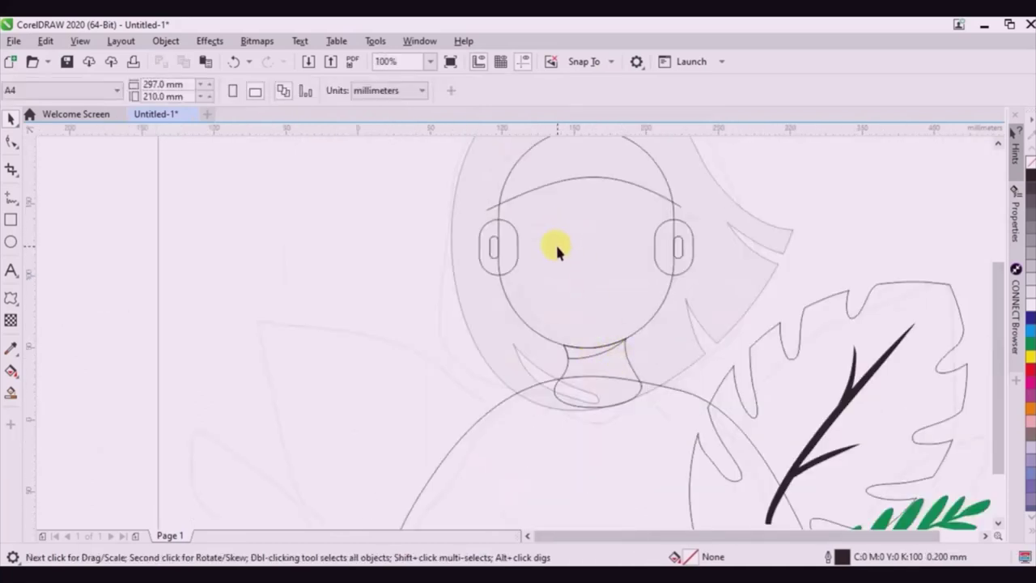
scroll(555, 242, "down", 1)
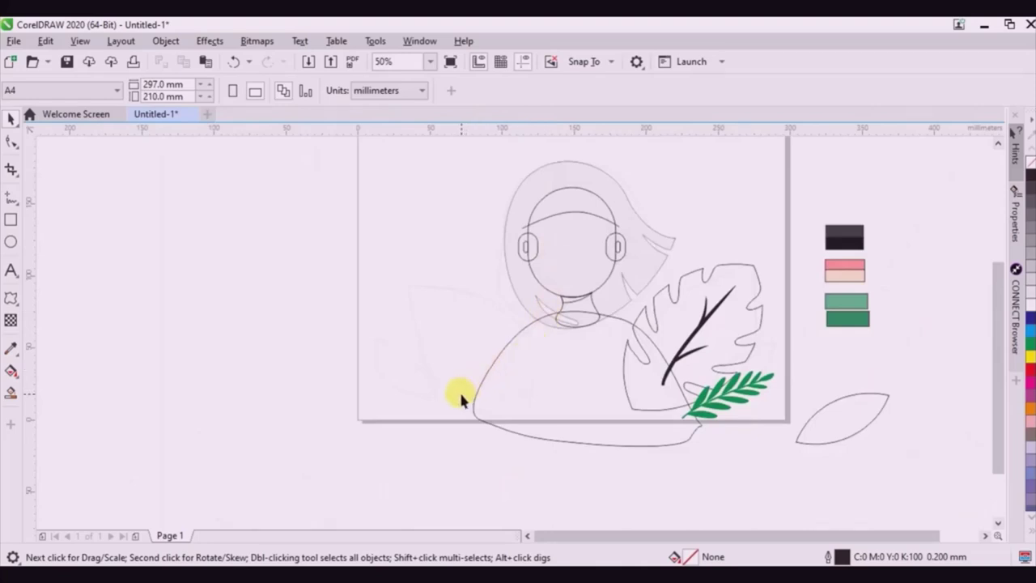
Sample the light green swatch and fill the large leaf with it.
left_click(731, 301)
left_click(12, 361)
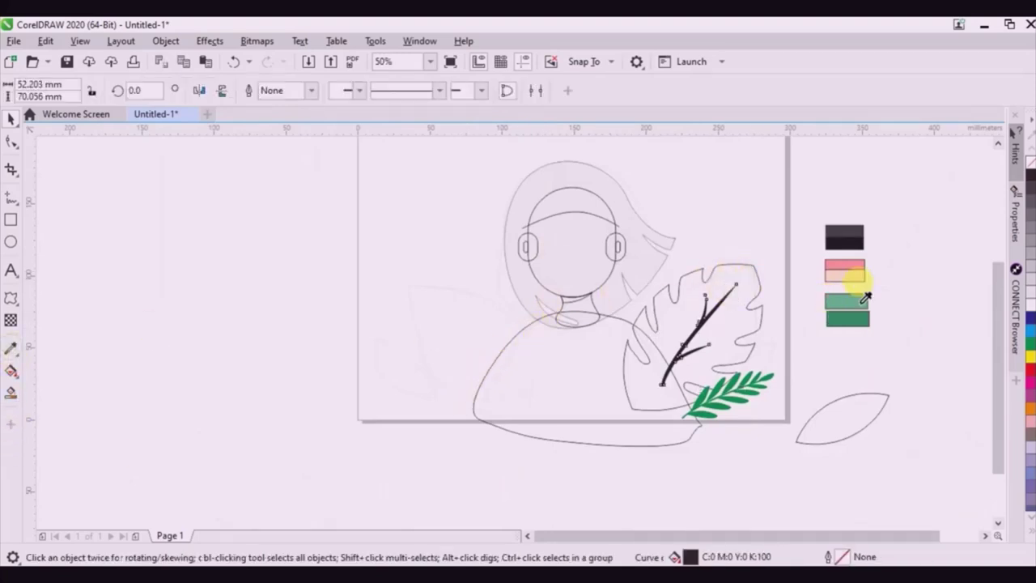
left_click(851, 301)
scroll(738, 374, "up", 2)
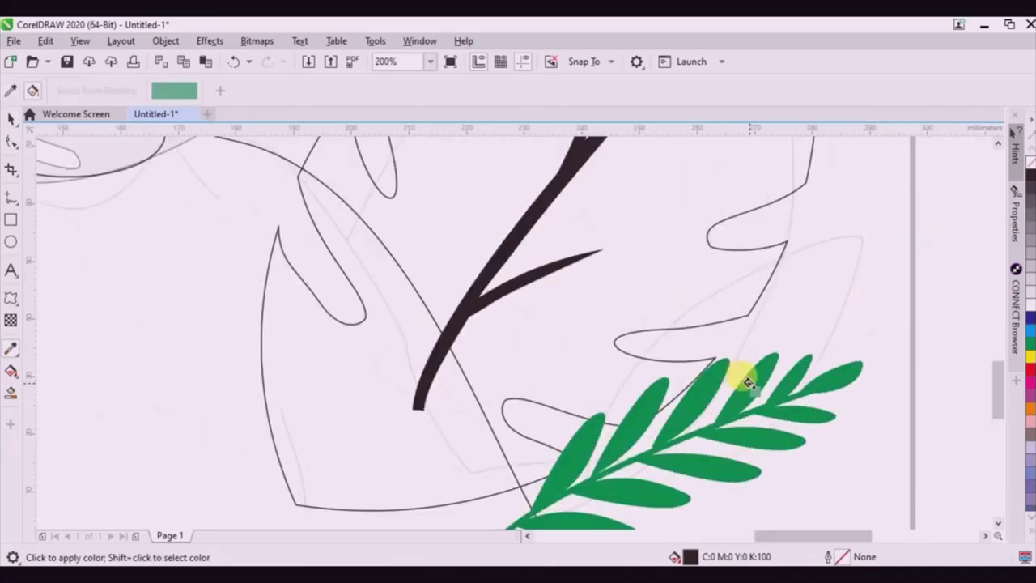
scroll(748, 382, "down", 1)
left_click(666, 264)
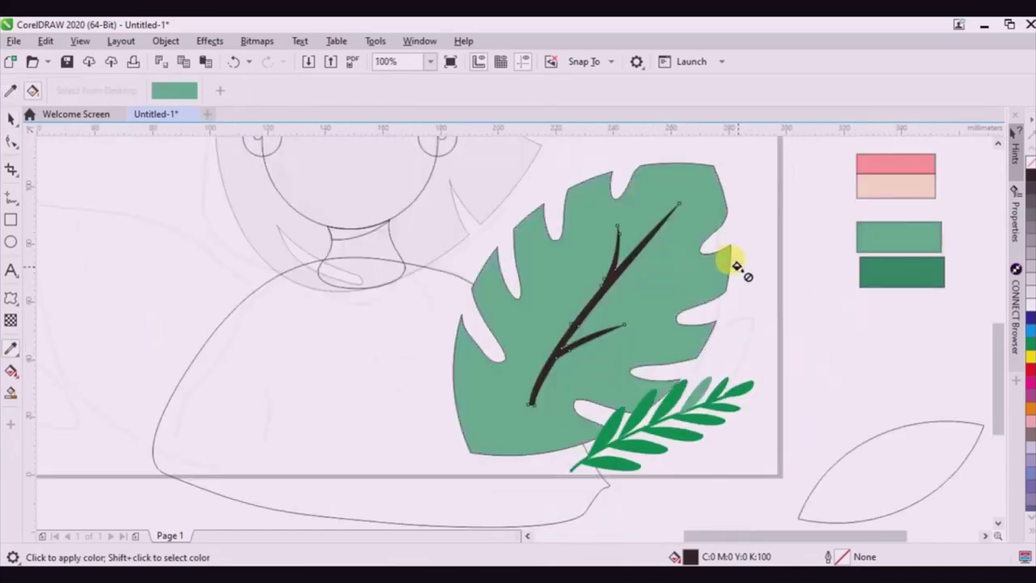
Sample the dark green swatch and fill the large leaf with it.
left_click(12, 91)
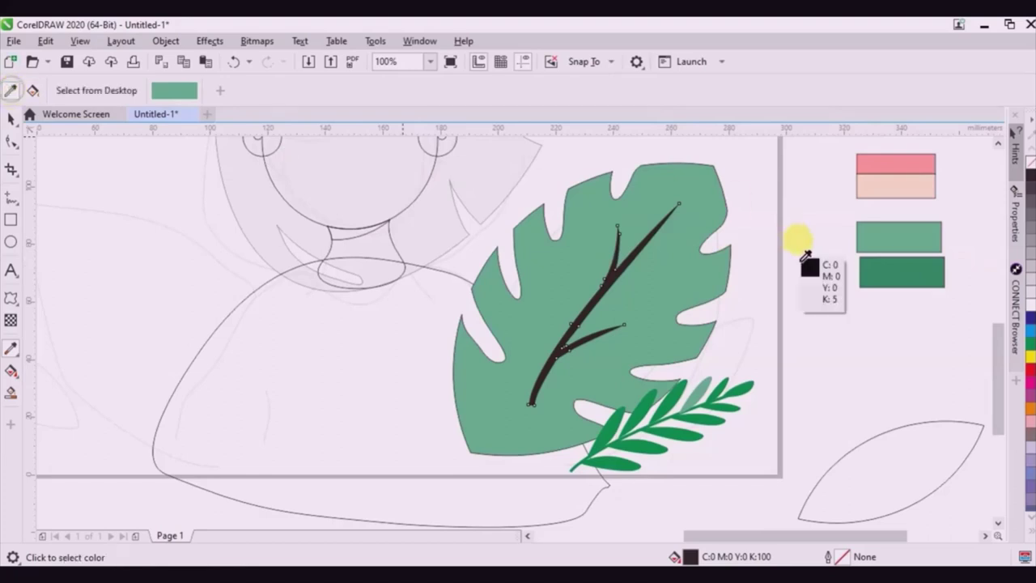
left_click(890, 263)
left_click(630, 313)
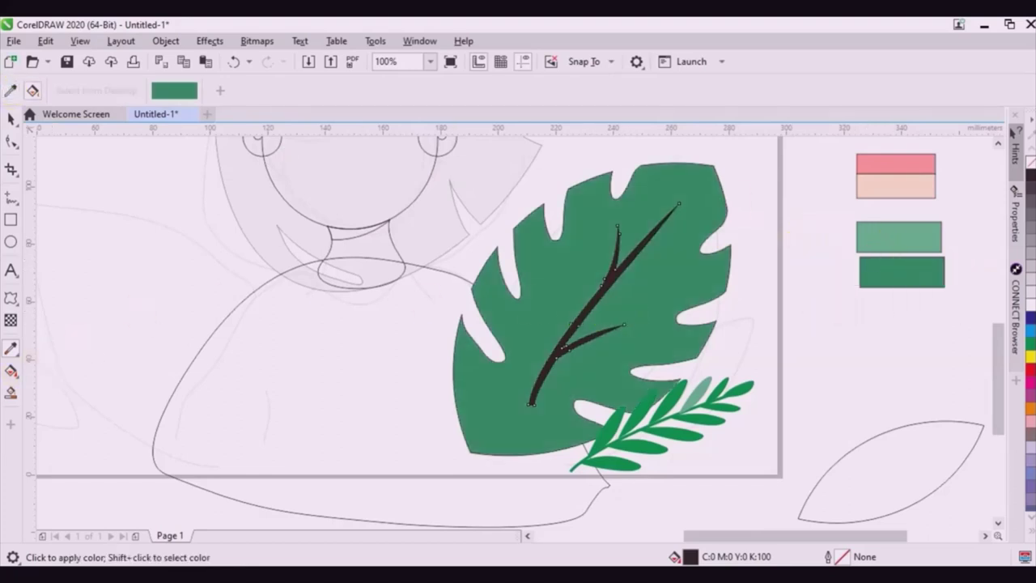
left_click(10, 373)
left_click(532, 398)
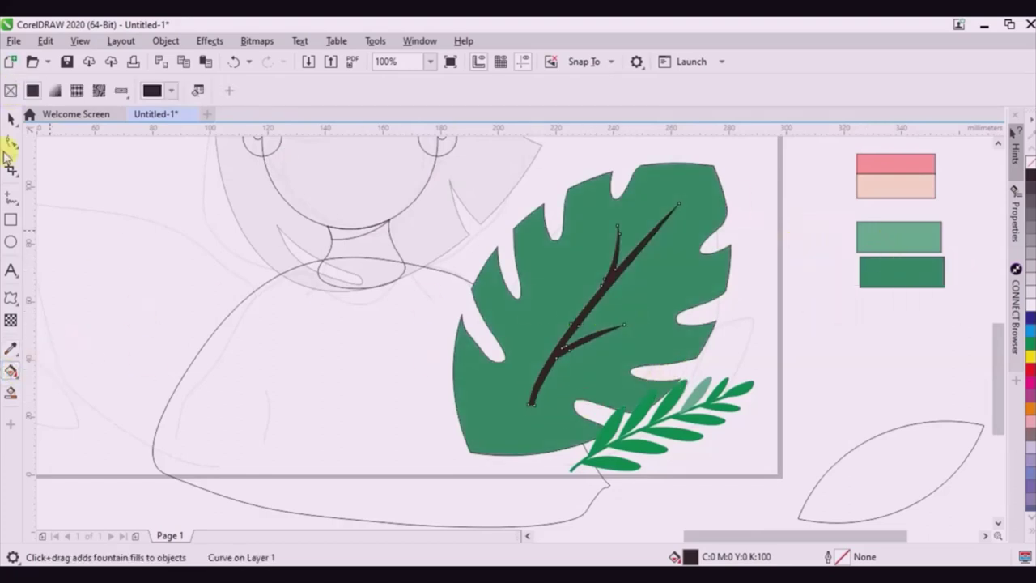
Duplicate the dark green, pale skin and darkest swatches and place the copies beside their originals.
left_click(12, 120)
left_click_drag(912, 275, 915, 327)
right_click(914, 326)
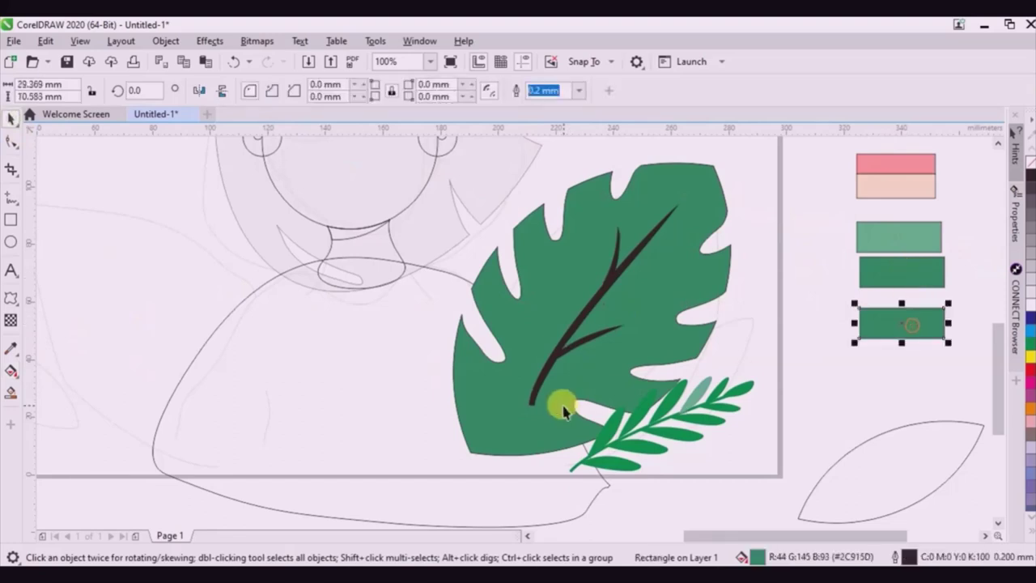
scroll(562, 404, "down", 1)
scroll(815, 272, "up", 2)
left_click_drag(688, 310, 779, 308)
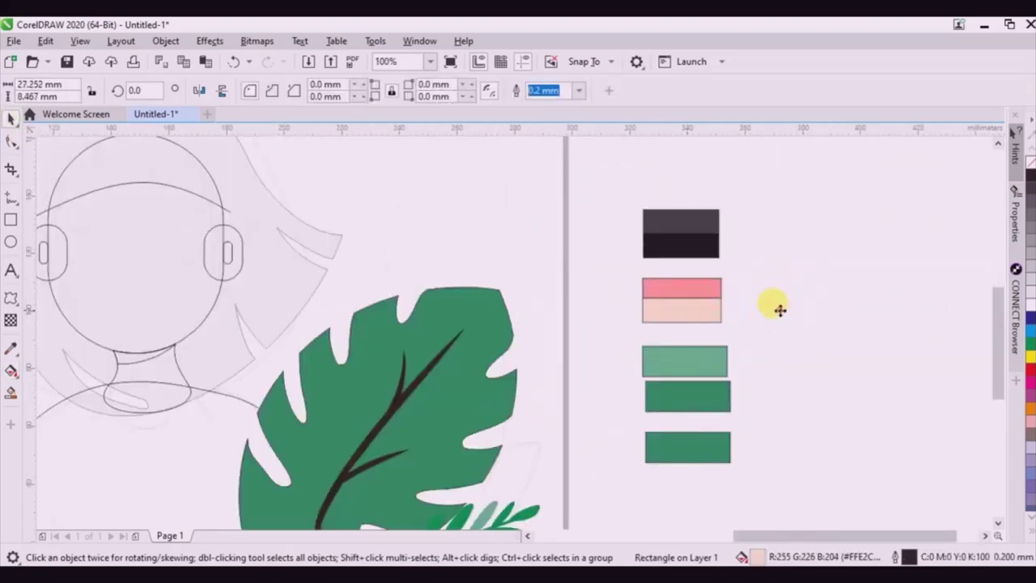
left_click_drag(719, 467, 821, 399)
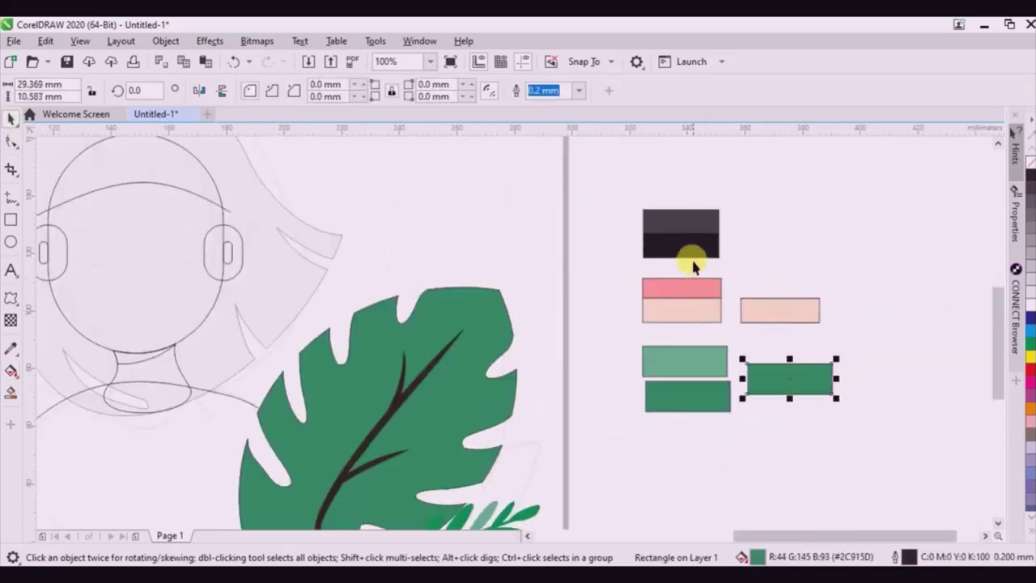
left_click_drag(706, 252, 781, 223)
Give the dark swatch copy a vertical fountain fill, with its upper colour sampled from the lighter dark swatch.
left_click(10, 371)
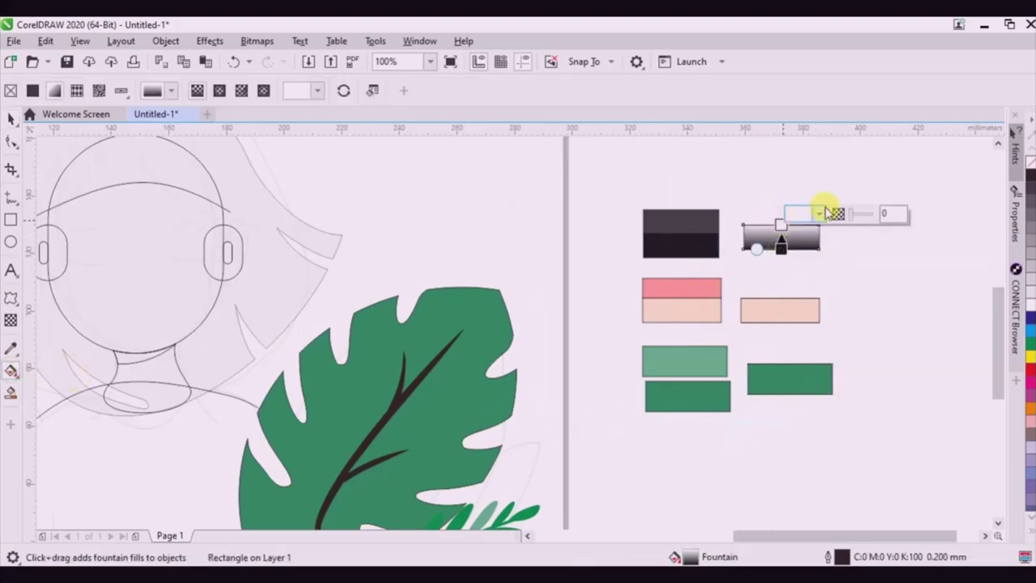
left_click(825, 208)
left_click(820, 212)
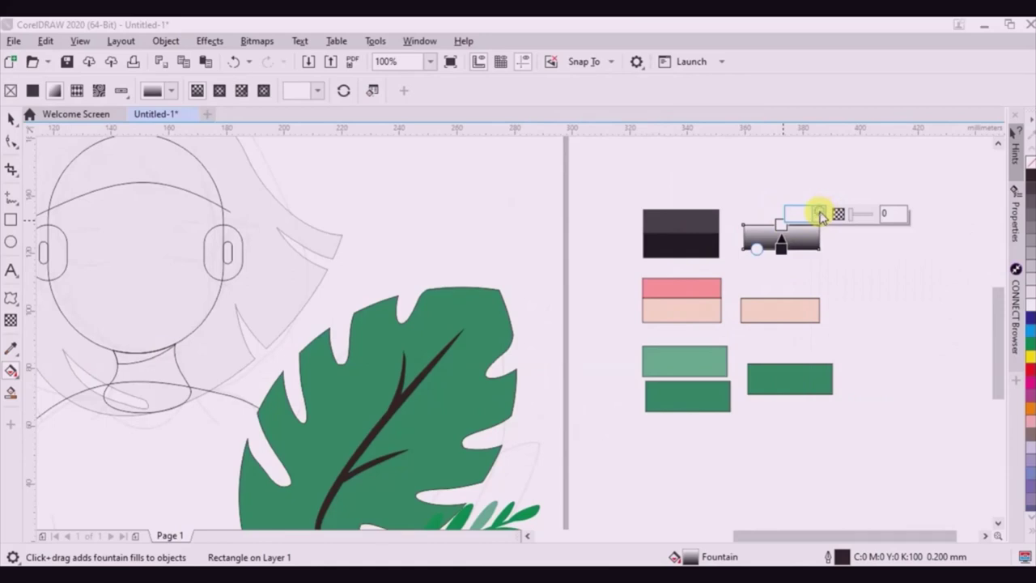
left_click(819, 214)
left_click(935, 441)
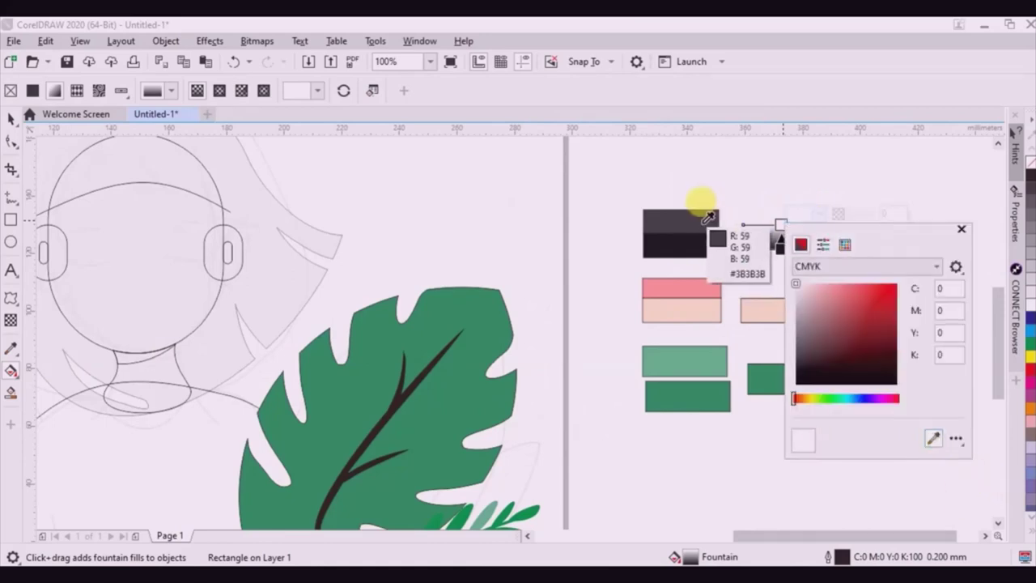
left_click(700, 223)
Give the skin swatch copy a fountain fill blending pale skin with the sampled pink, with the pink at its lower edge.
left_click(758, 312)
left_click_drag(767, 321, 760, 274)
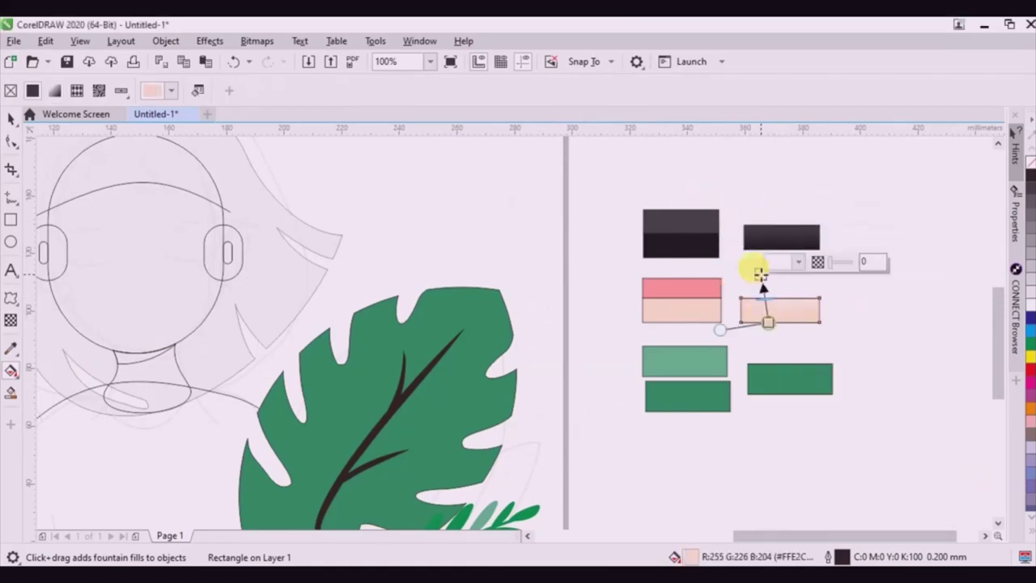
left_click(798, 266)
left_click(913, 486)
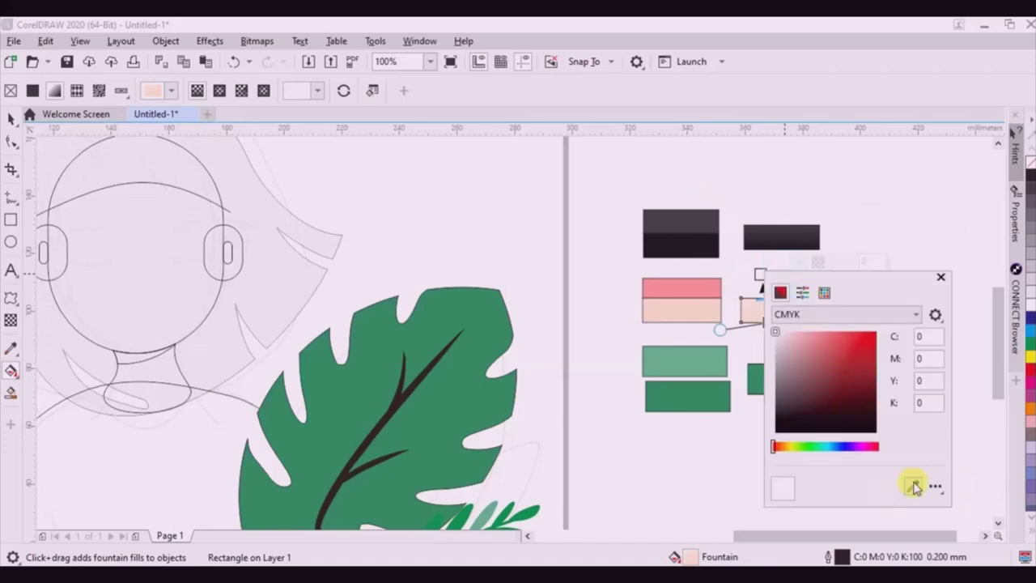
left_click(680, 288)
left_click(752, 318)
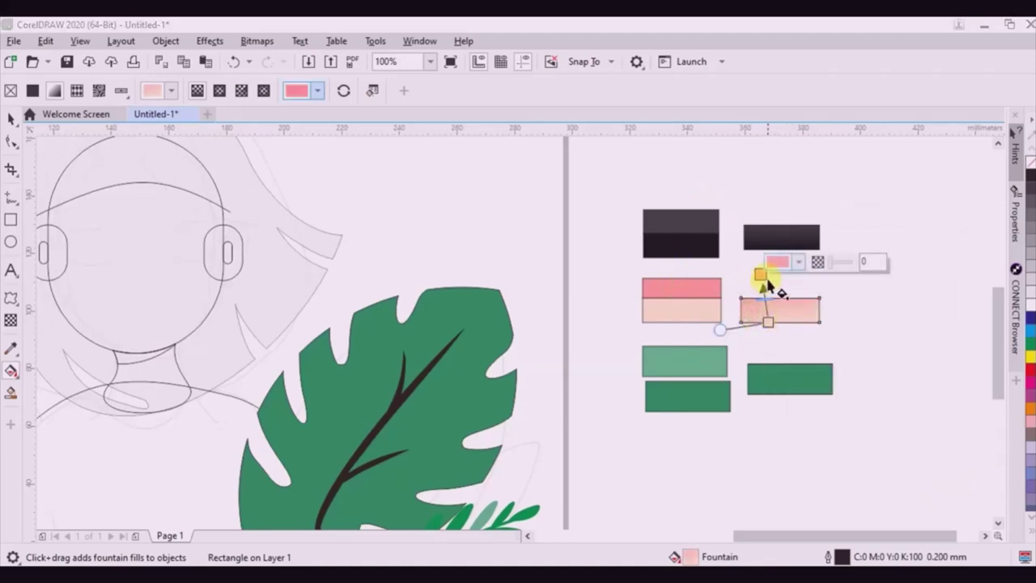
left_click_drag(759, 275, 790, 303)
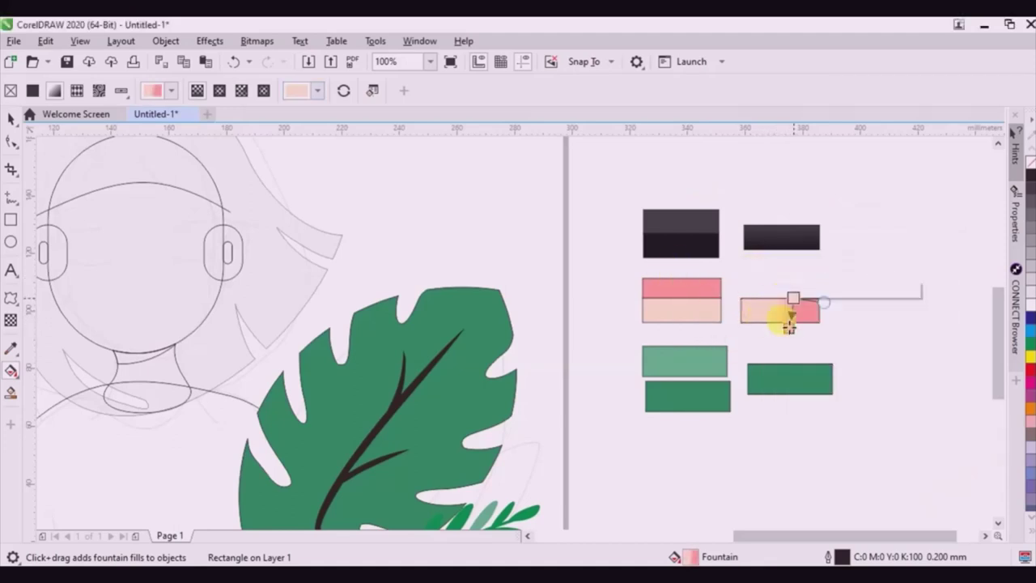
Give the green swatch copy a vertical fountain fill from dark green up to the sampled light green #65B88D.
left_click_drag(778, 398, 779, 364)
left_click(819, 352)
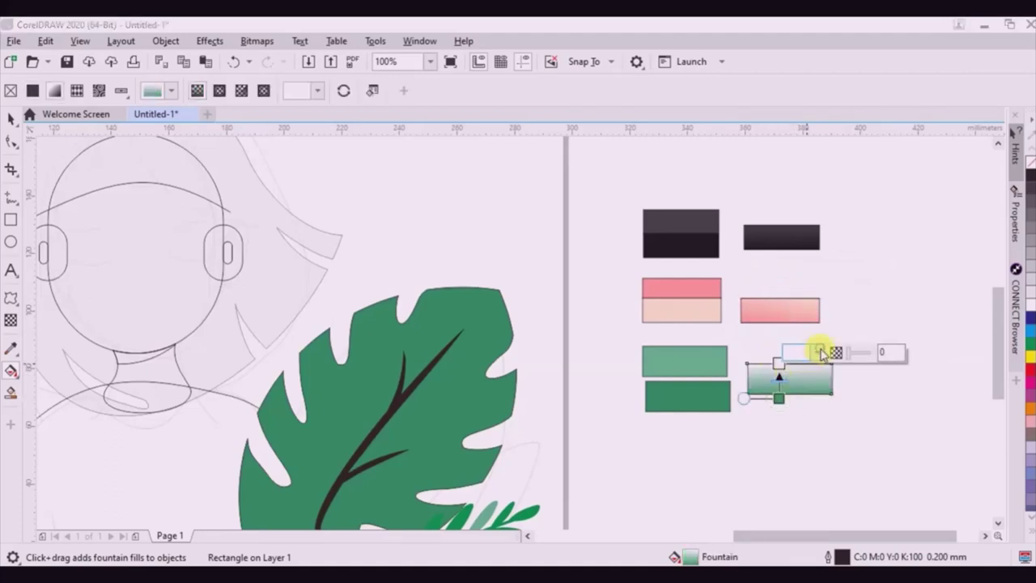
left_click(817, 355)
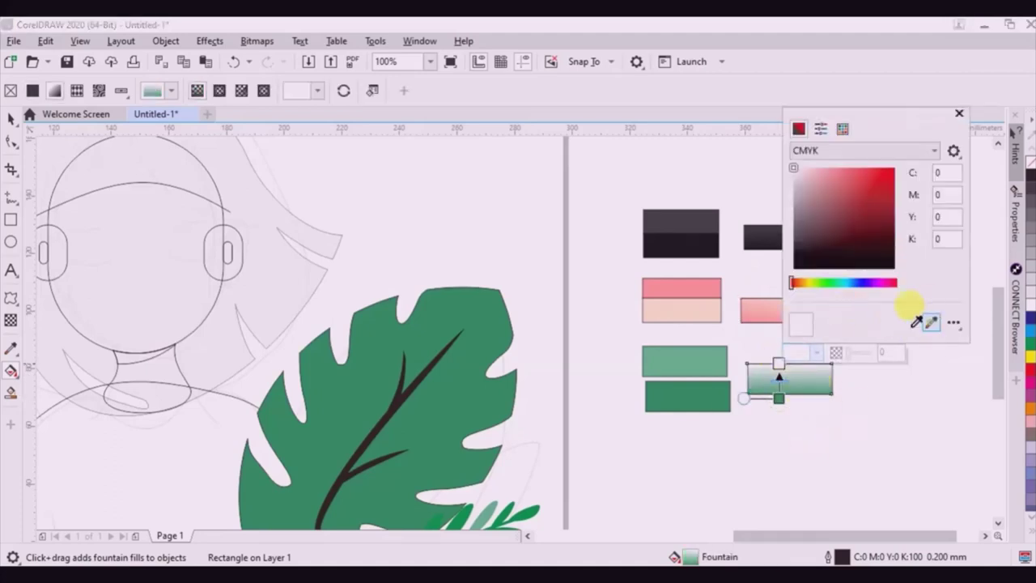
left_click(680, 357)
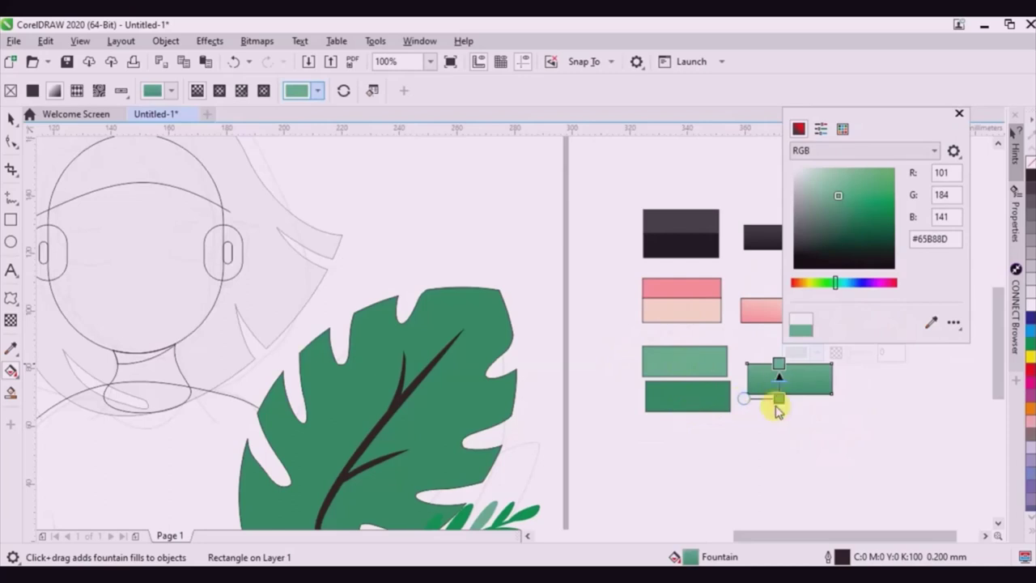
left_click(11, 118)
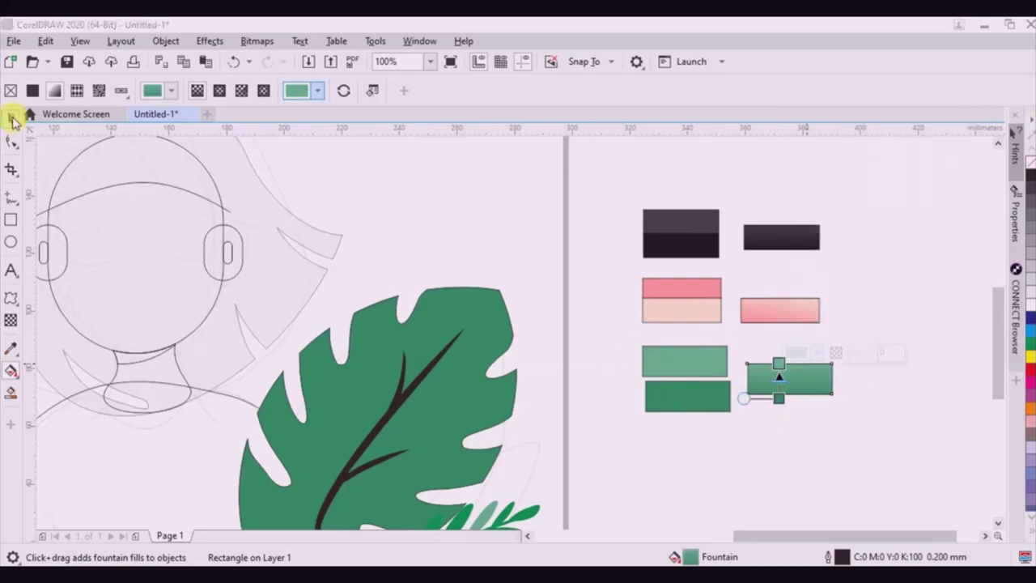
left_click(576, 161)
Duplicate the large leaf, its vein and the small sprig to the opposite side of the body and group the copies.
scroll(834, 367, "down", 2)
left_click(643, 384)
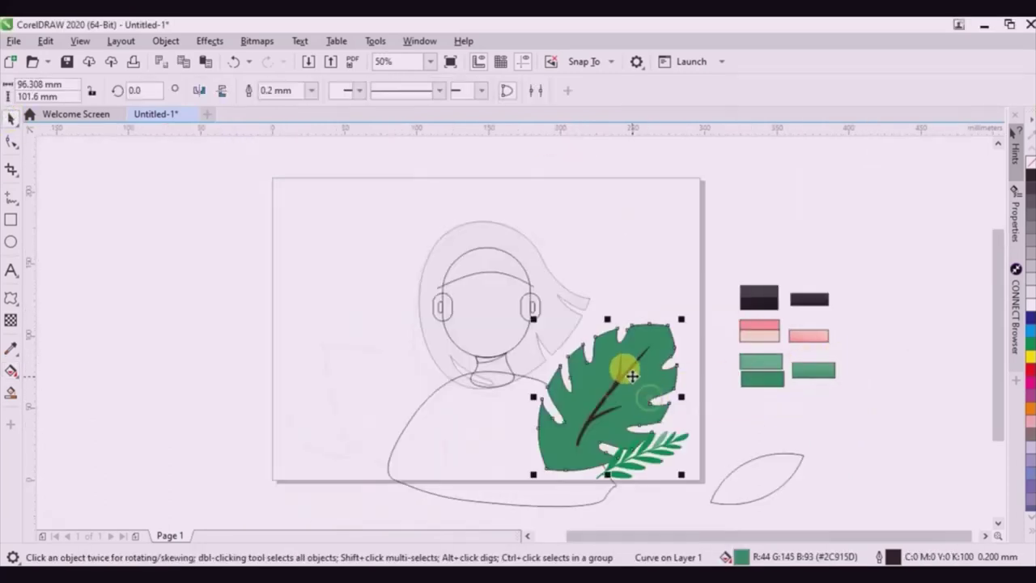
left_click(606, 353)
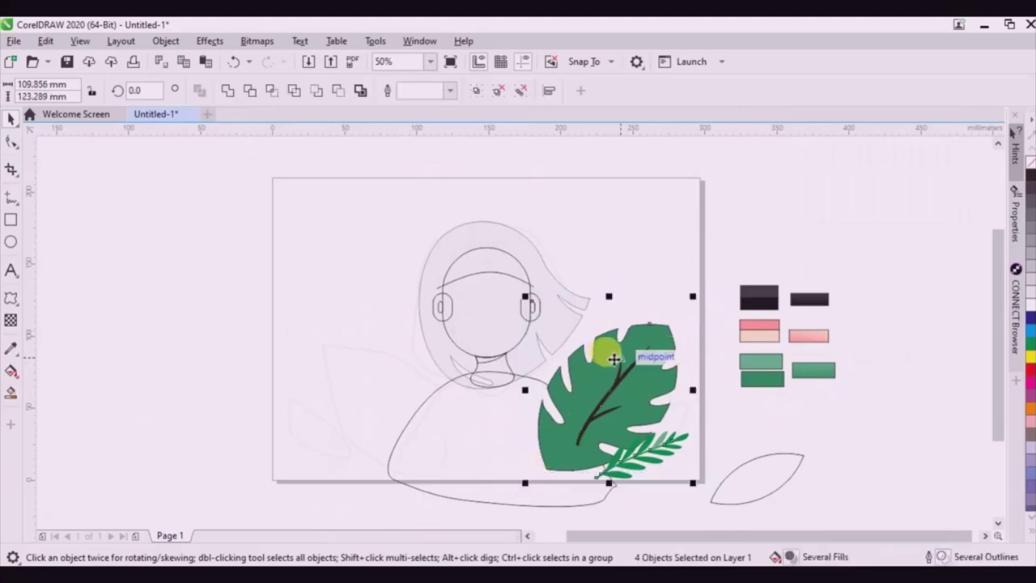
key("Escape")
left_click(670, 457)
left_click(653, 366, "shift")
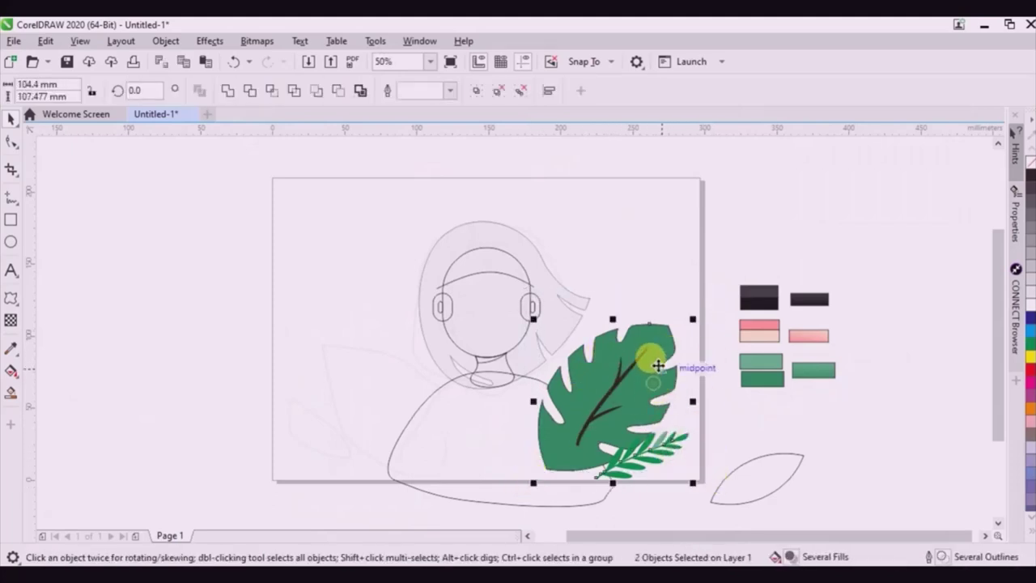
left_click_drag(631, 367, 343, 392)
right_click(343, 391)
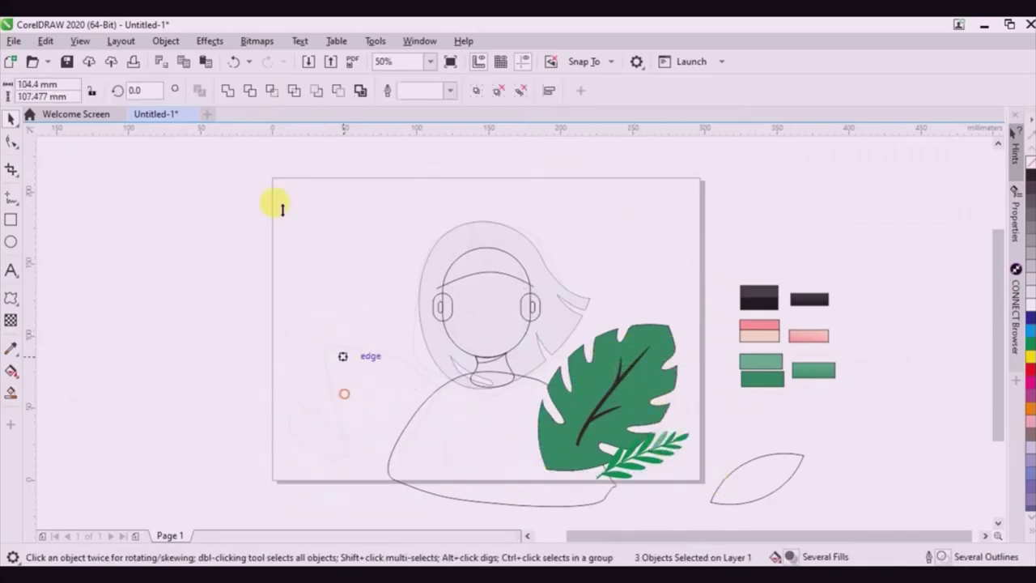
key("ctrl+g")
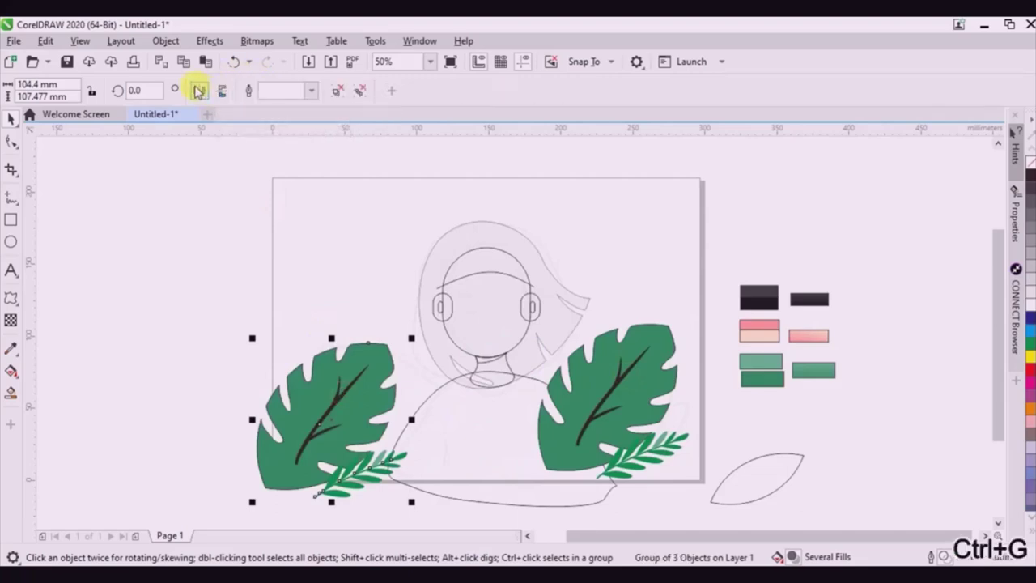
Mirror the copied leaf group horizontally, ungroup it and move it against the body's side, opposite the original leaves.
left_click(197, 89)
key("ctrl+u")
left_click_drag(336, 378, 377, 364)
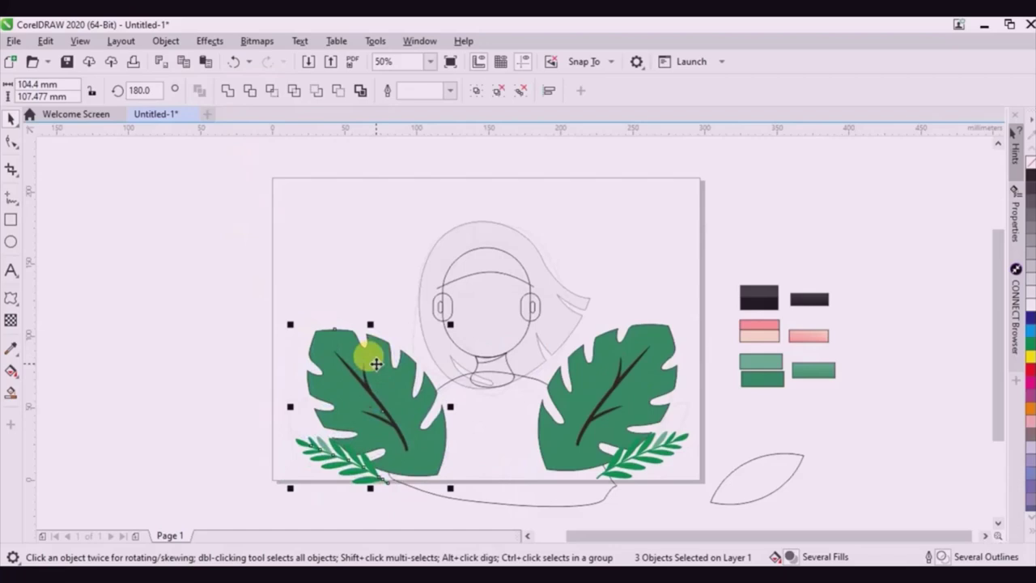
left_click(207, 369)
Bring the body shape in front of the leaves and fill it with white.
left_click(525, 481)
key("ctrl+Home")
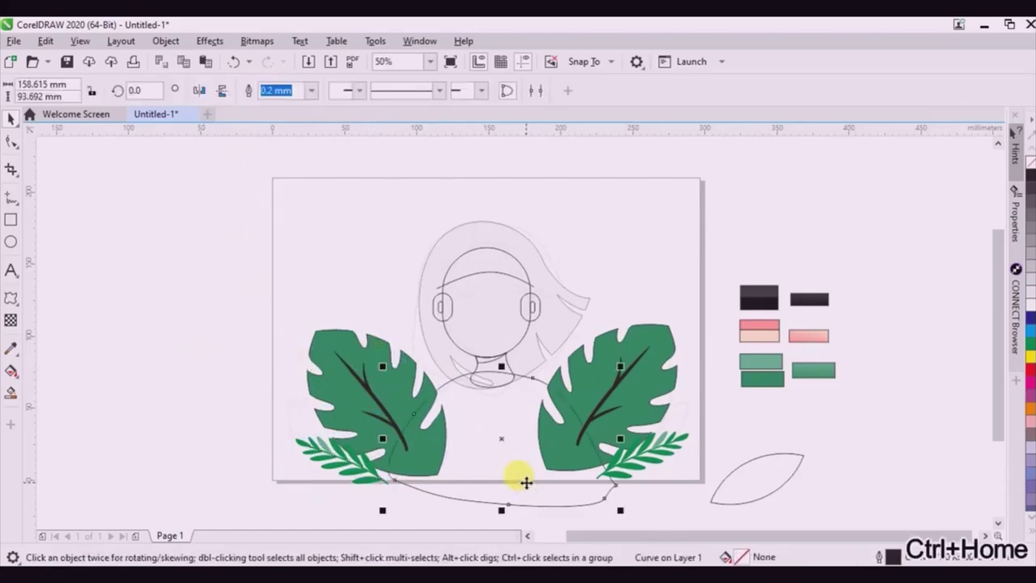
left_click(256, 327)
left_click(501, 444)
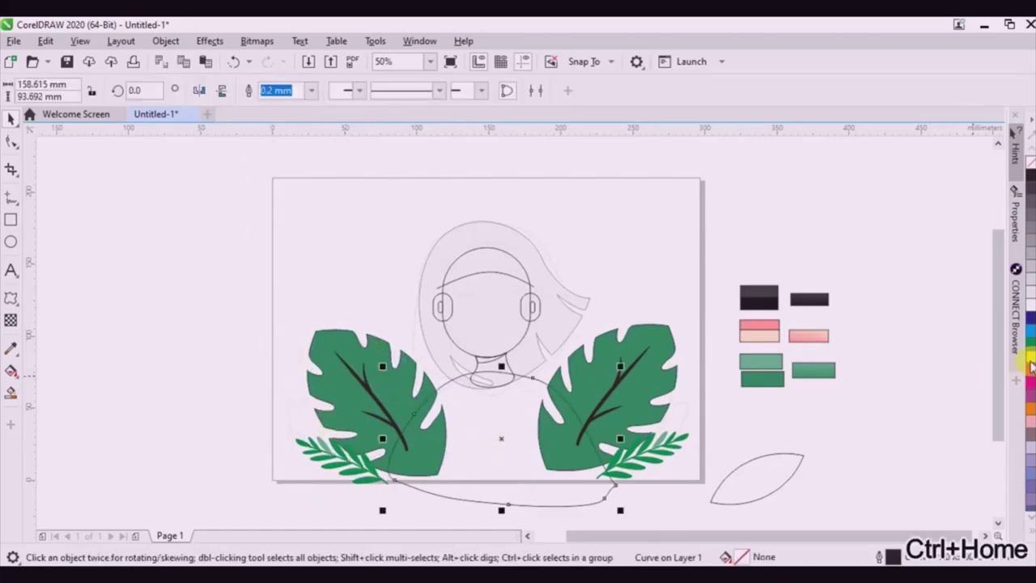
left_click(1031, 314)
left_click(579, 212)
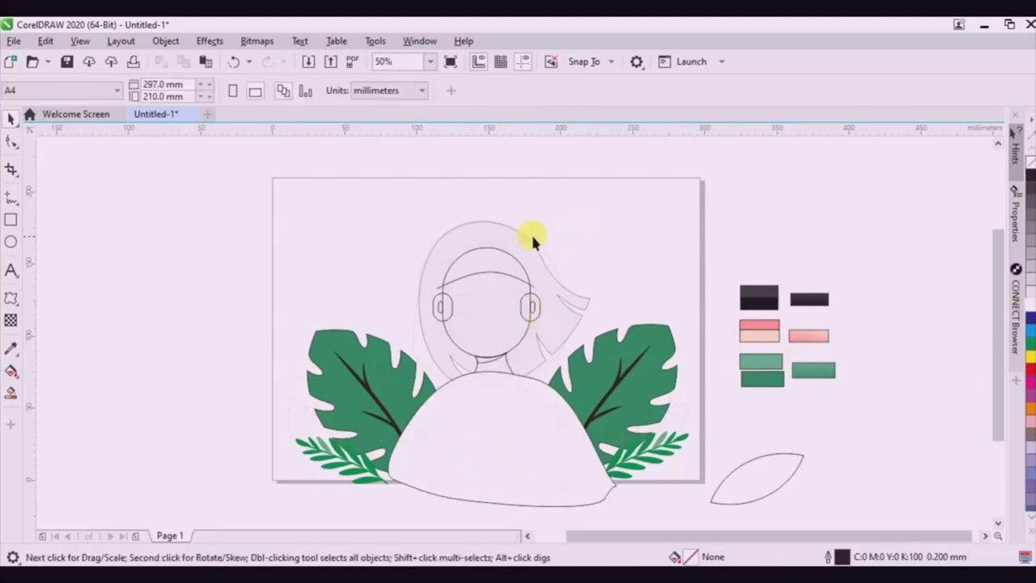
scroll(496, 232, "up", 2)
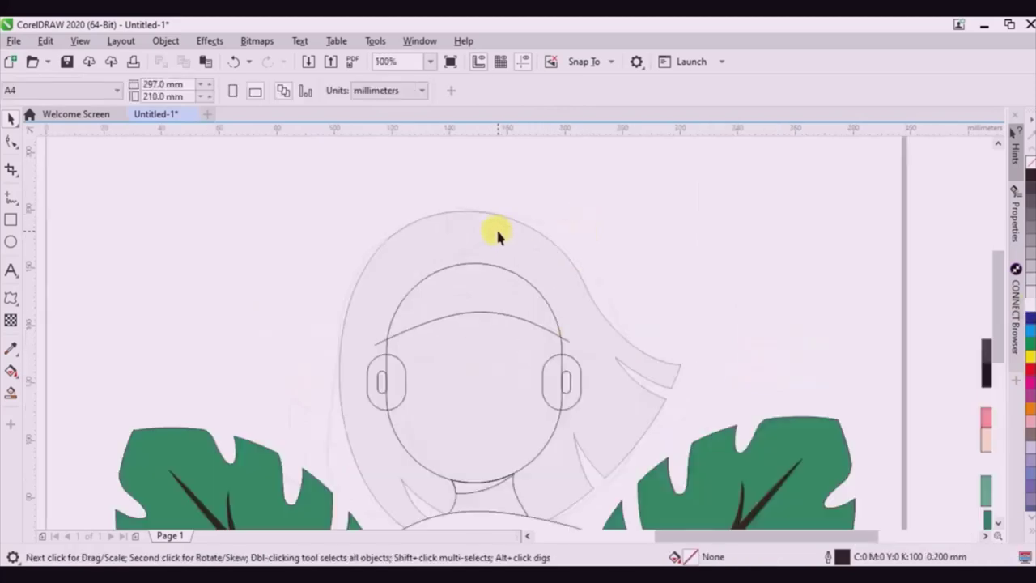
Make a crescent band over the head from two copies of a circle about 76 mm wide, offset vertically by about 4 mm.
left_click(12, 241)
mouse_move(362, 227)
left_mouse_down()
mouse_move(578, 402)
mouse_move(584, 444)
left_mouse_up()
left_click(11, 118)
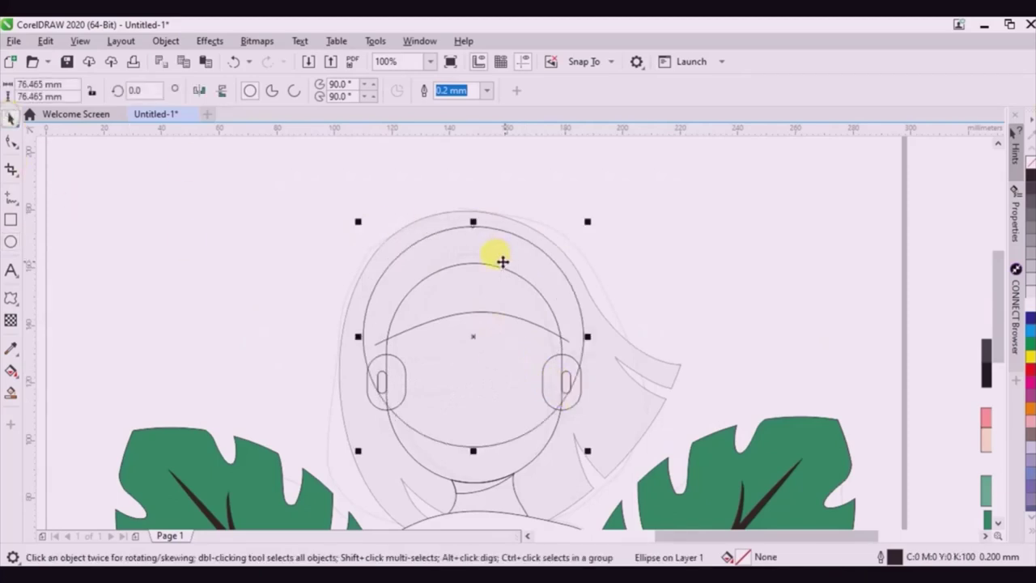
mouse_move(502, 261)
left_mouse_down()
mouse_move(491, 245)
mouse_move(489, 260)
left_mouse_up()
right_click(489, 259)
left_click(494, 218, "shift")
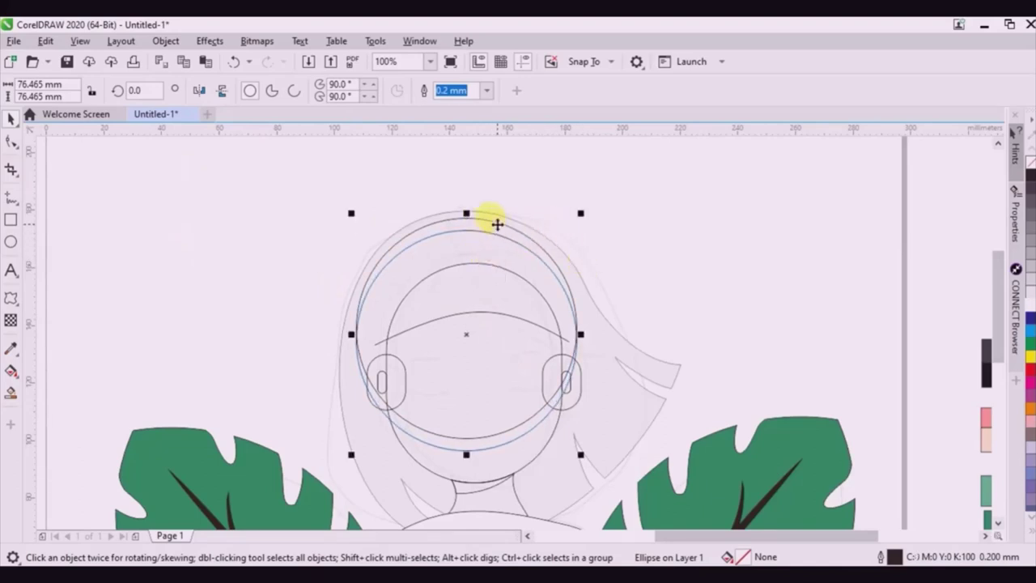
left_click(359, 90)
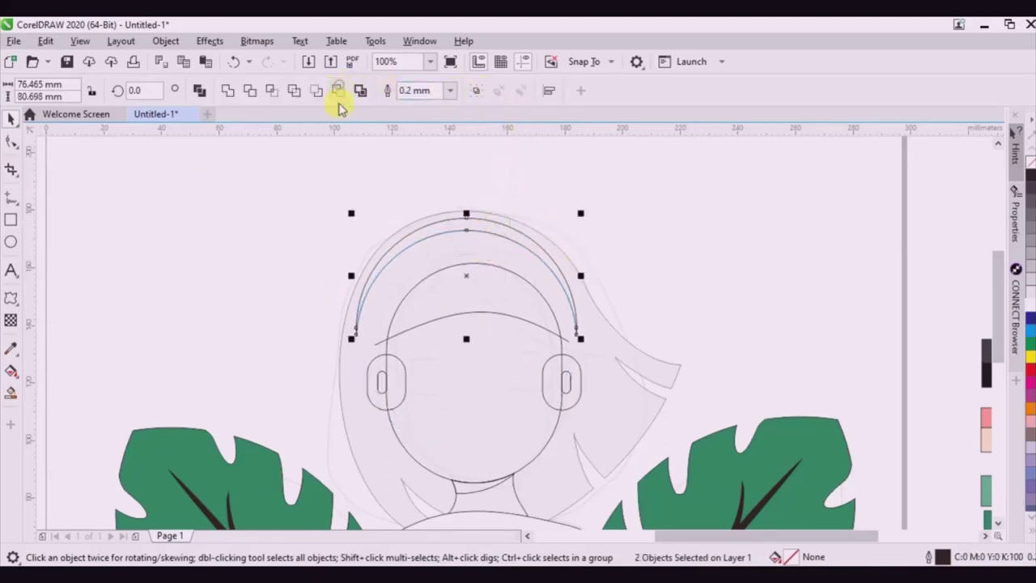
Raise the crescent band to the top edge of the hair and widen it to about 80 mm.
scroll(483, 232, "up", 1)
left_click(492, 215)
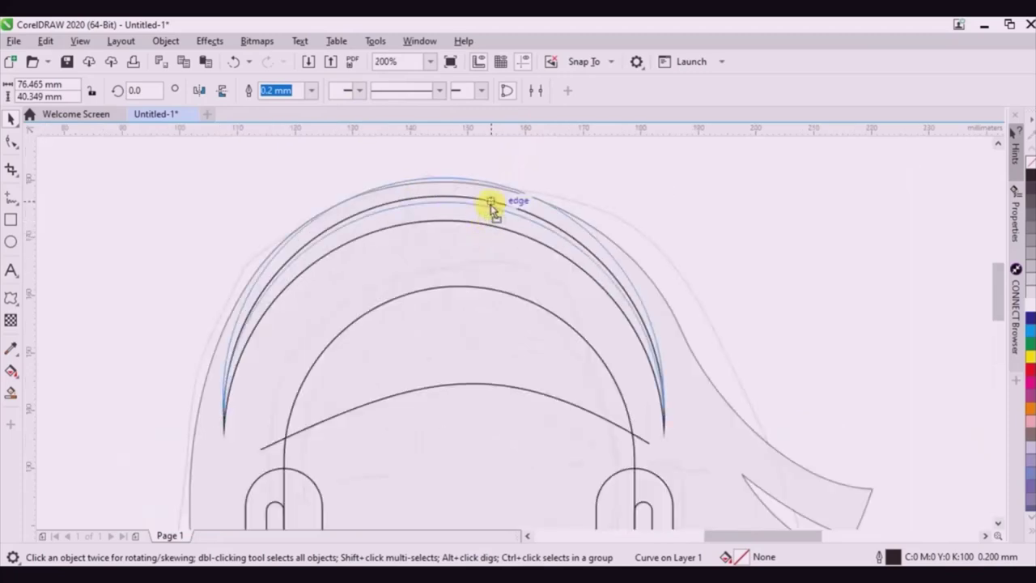
left_click_drag(667, 294, 670, 289)
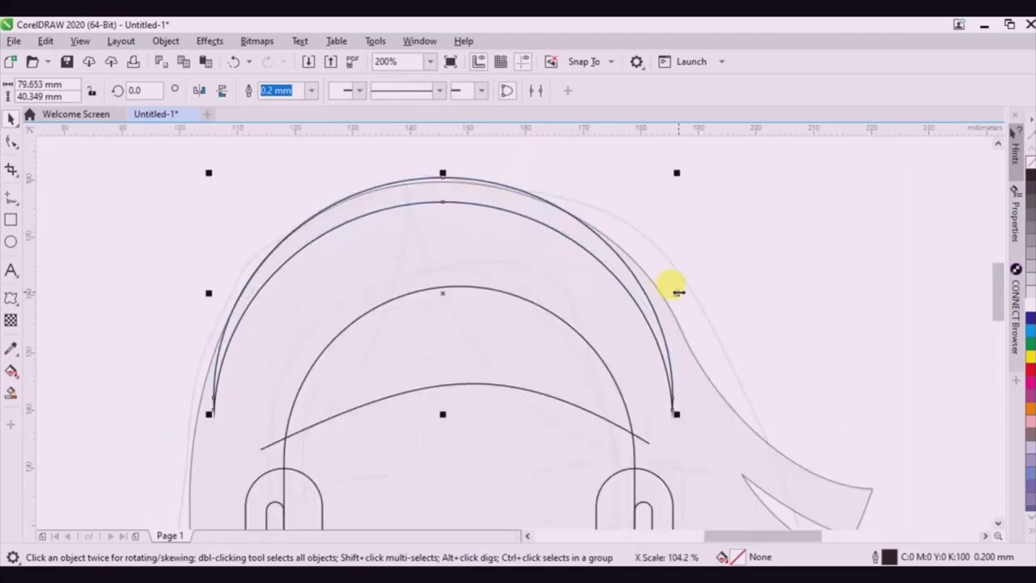
scroll(670, 289, "down", 1)
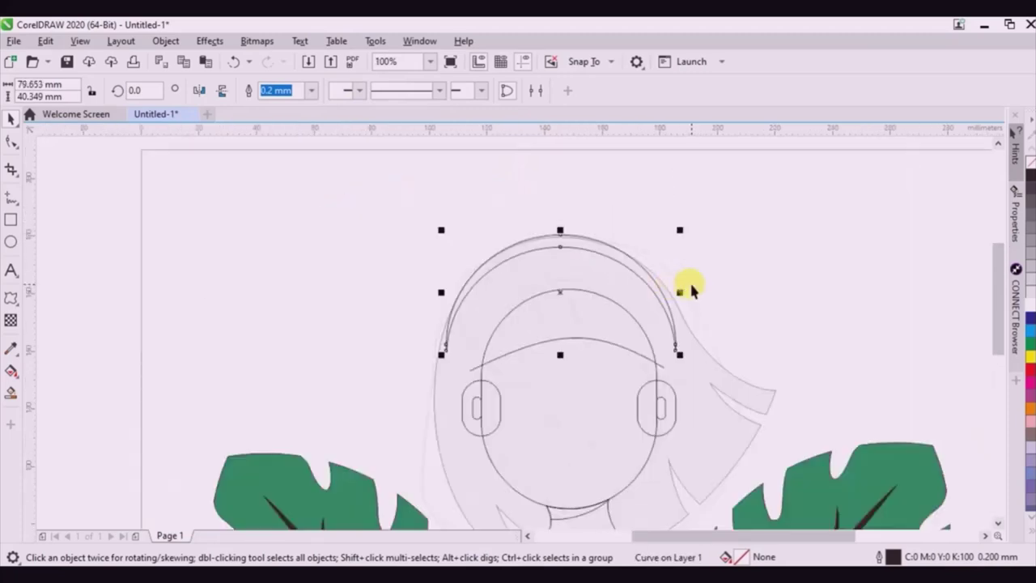
scroll(692, 291, "down", 1)
left_click(382, 261)
Draw a rectangle about 10.6 by 13 mm in the empty area beside the head.
scroll(383, 261, "down", 1)
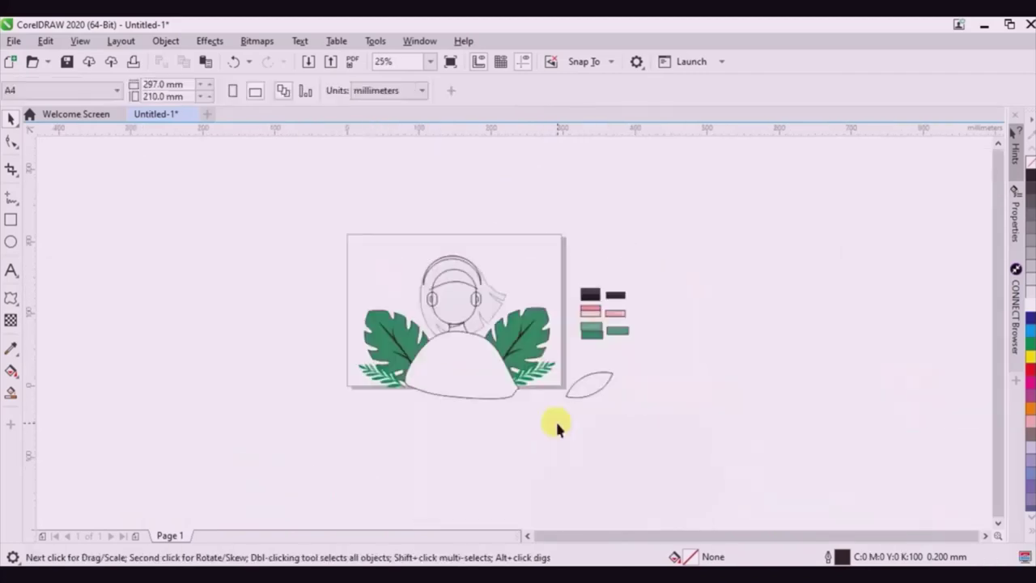
scroll(496, 284, "up", 1)
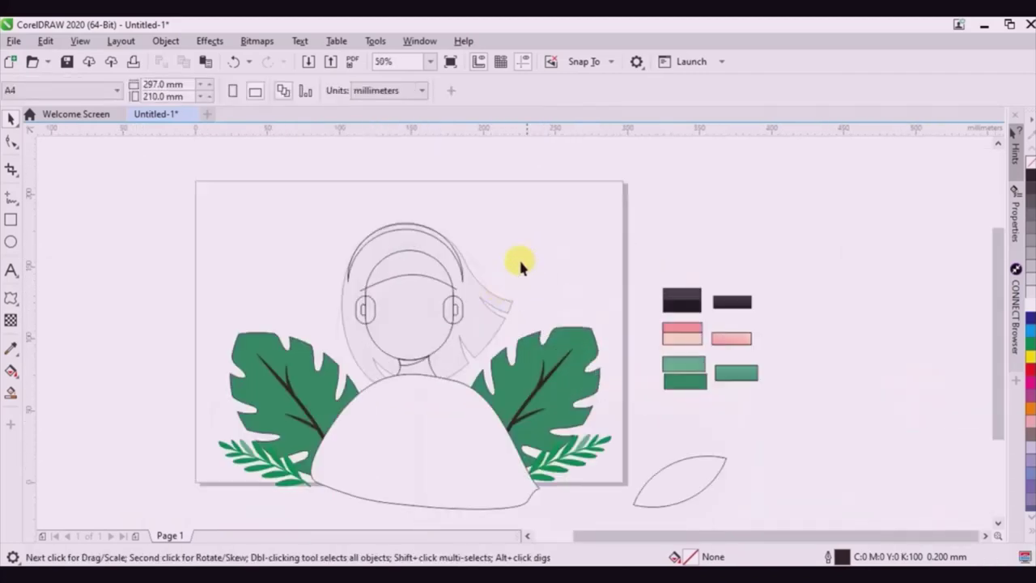
scroll(423, 301, "up", 2)
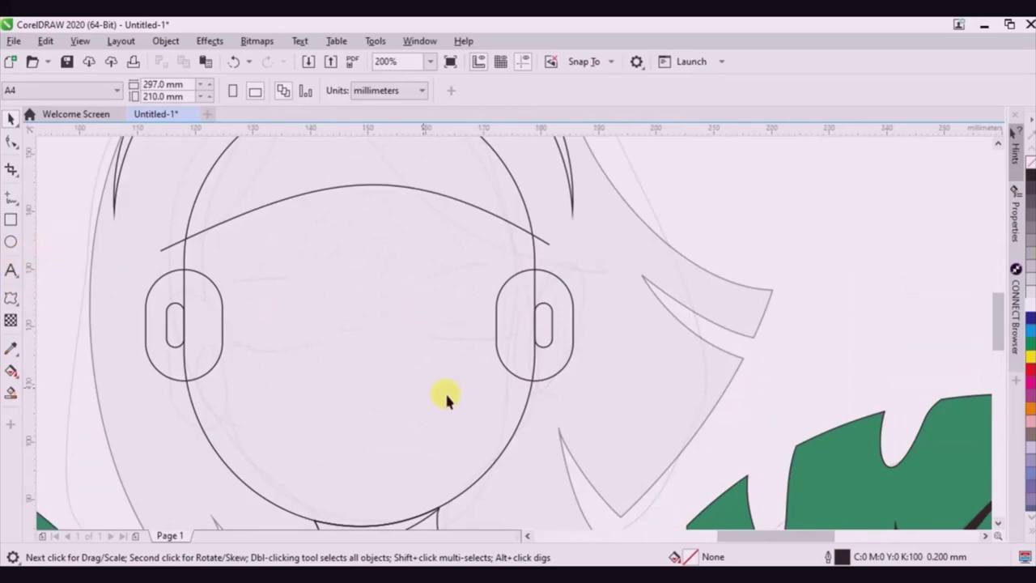
scroll(377, 250, "down", 1)
scroll(374, 230, "up", 1)
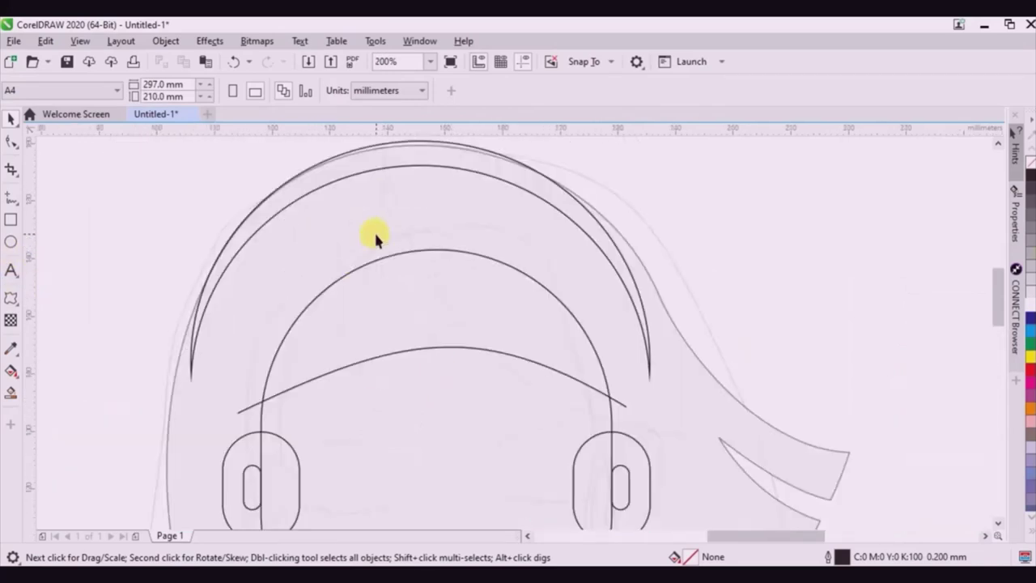
left_click(12, 224)
scroll(428, 273, "down", 1)
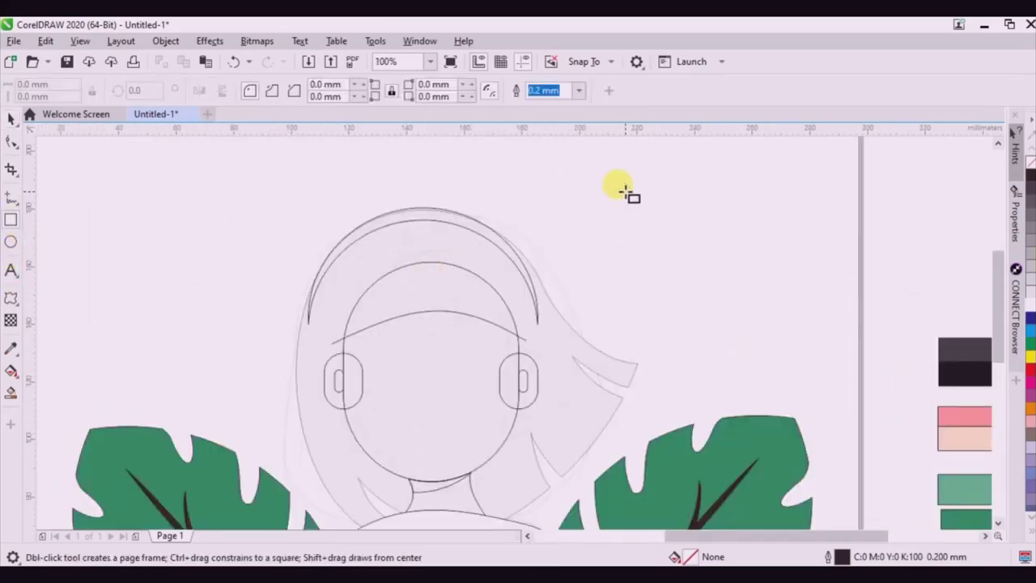
left_click_drag(626, 192, 657, 229)
scroll(651, 219, "up", 1)
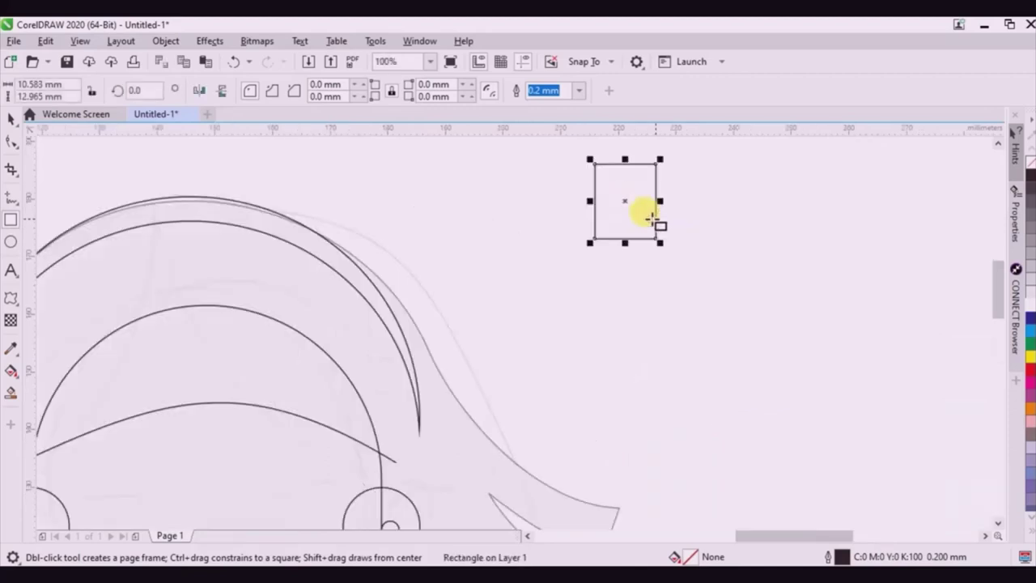
Draw circles about 10.7 mm and 5 mm wide below the rectangle, with the small one overlapping the large one's top, and align them vertically.
left_click(13, 243)
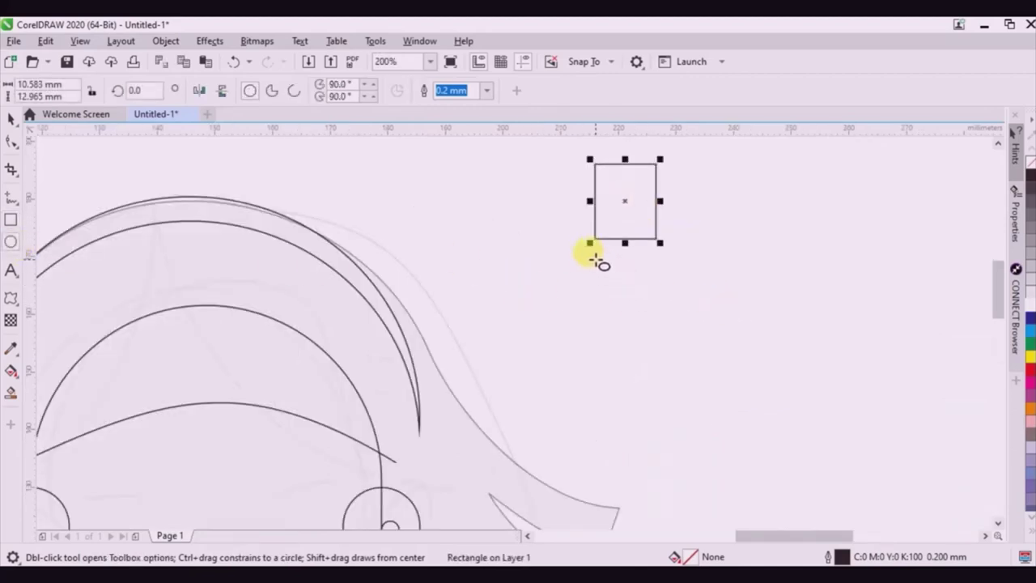
left_click_drag(596, 259, 658, 323)
scroll(627, 257, "up", 1)
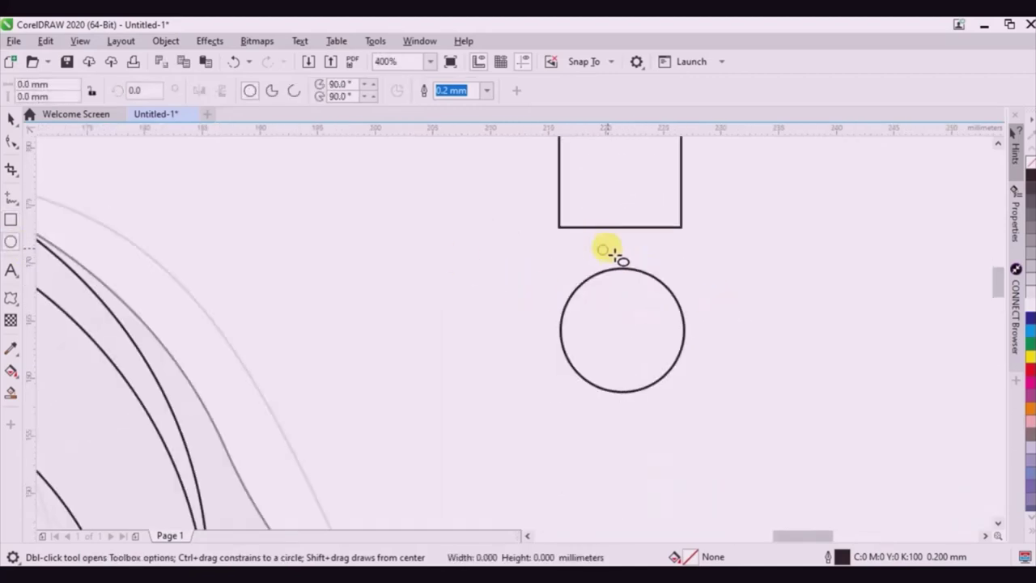
left_click_drag(603, 251, 658, 303)
left_click(10, 118)
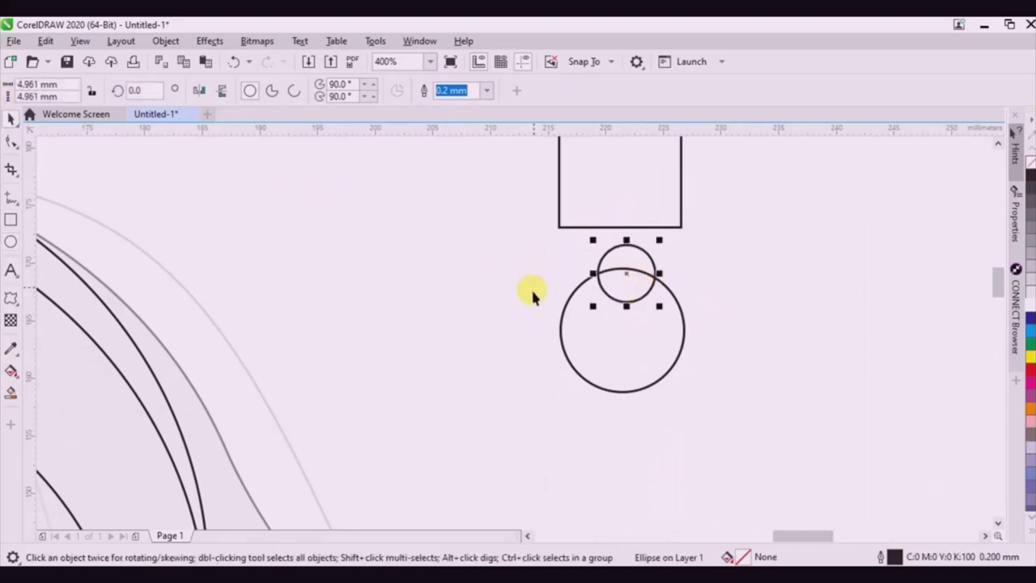
left_click(560, 330, "shift")
key("c")
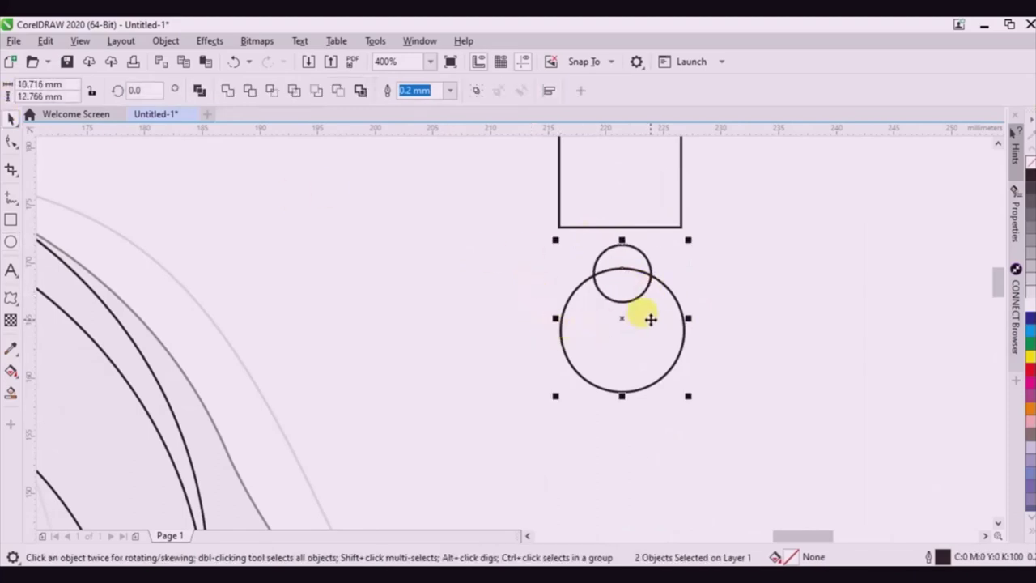
Repeatedly rotate the circle pair by 45° with 1 copy each time until the small circles form a full ring.
key("alt+F7")
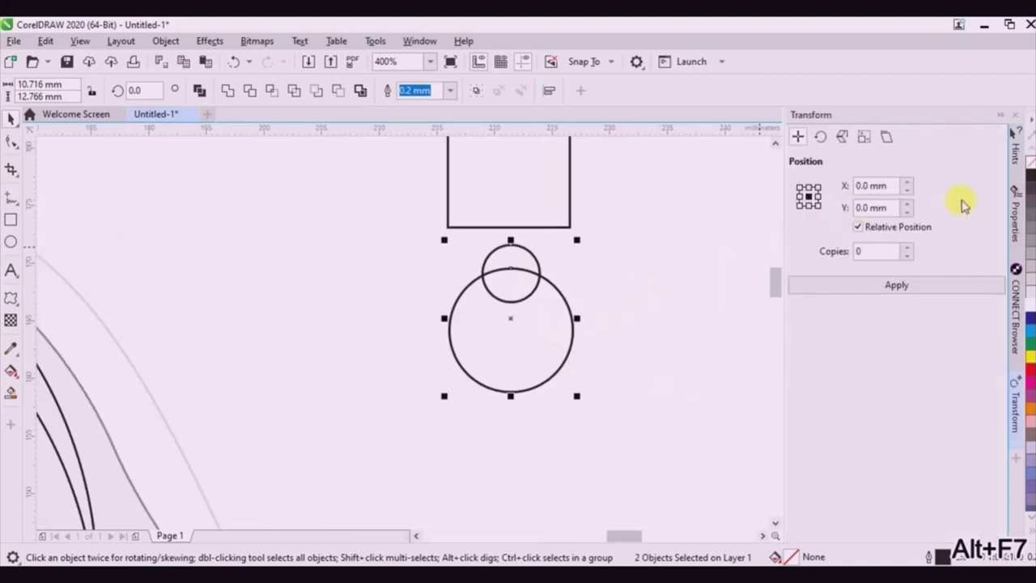
left_click(820, 138)
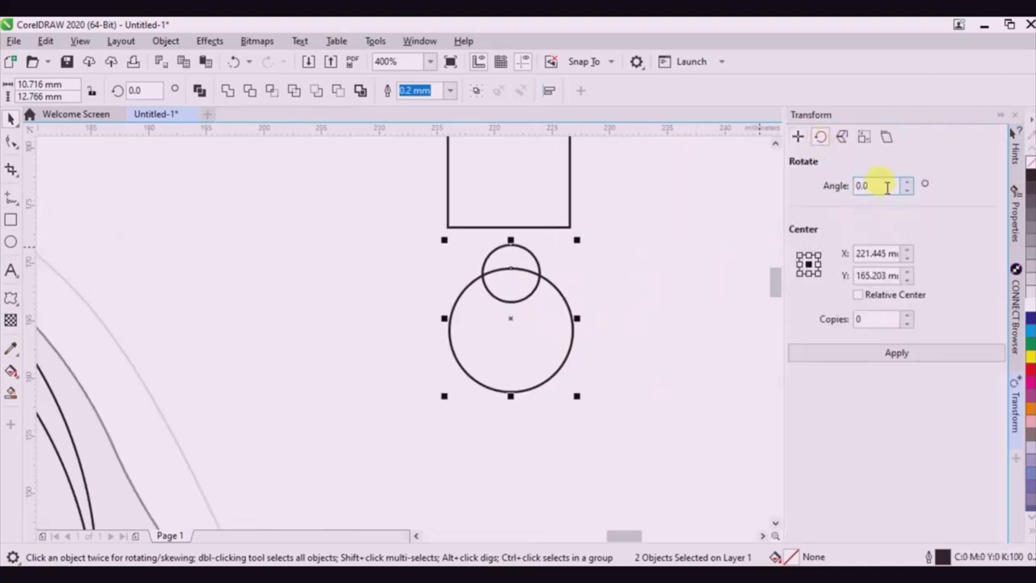
type("45")
key("Return")
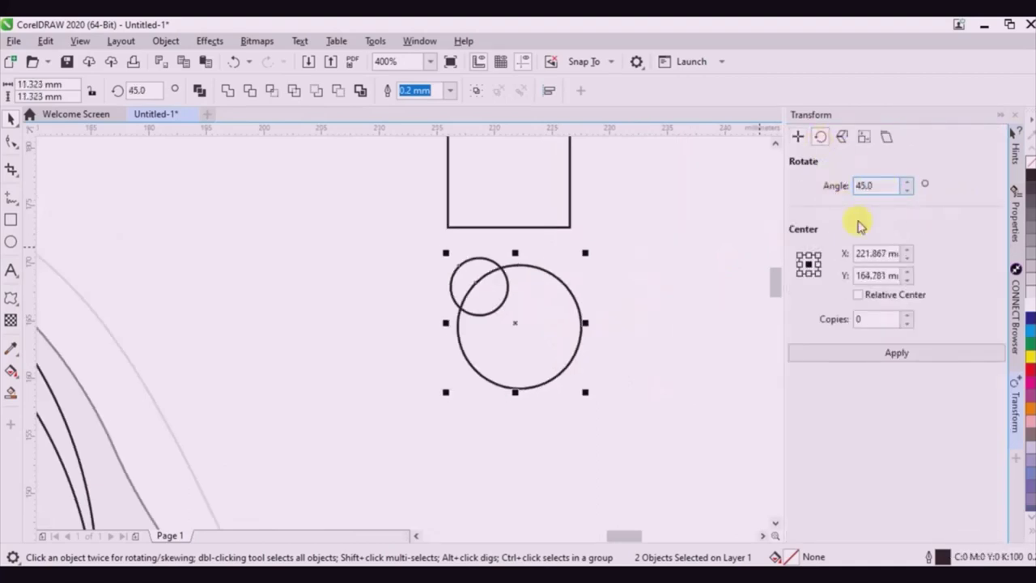
left_click(898, 354)
left_click(898, 354)
left_click(899, 356)
left_click(900, 356)
left_click(898, 356)
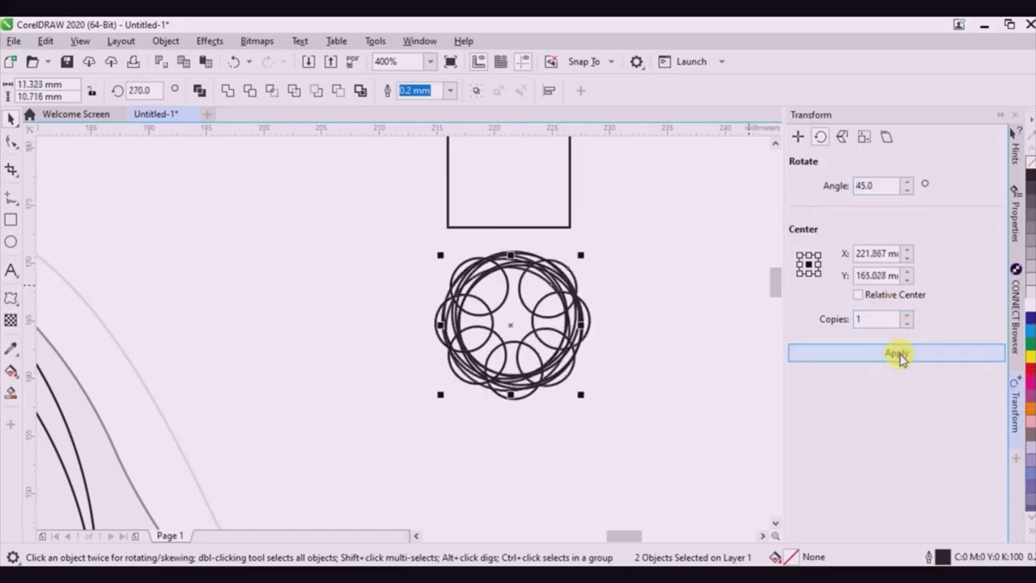
left_click(899, 356)
Delete all the stacked large circles from the ring and weld the eight small circles into one flower outline.
left_click(503, 332)
left_click(508, 319)
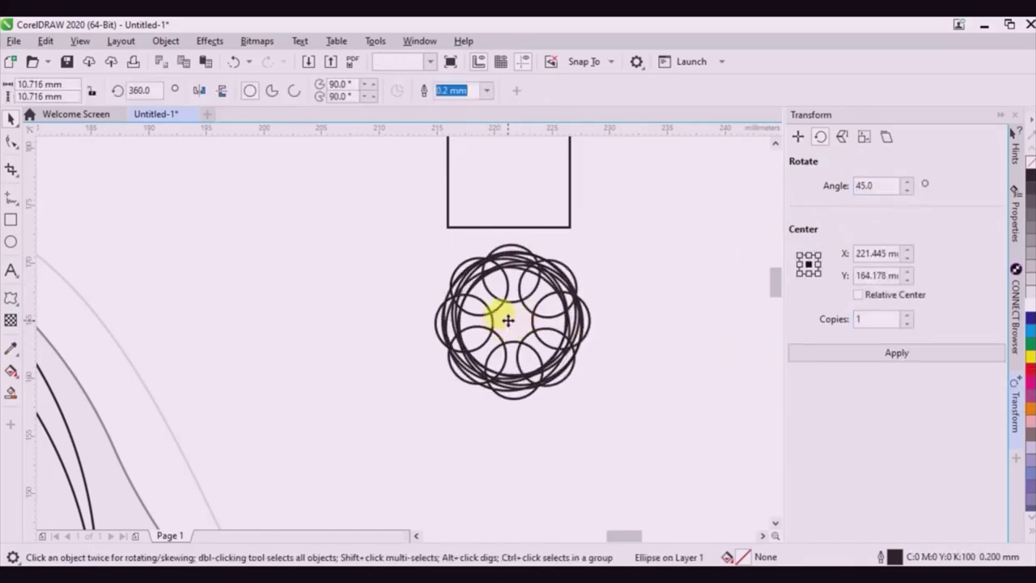
key("Delete")
left_click(508, 320)
key("Delete")
left_click(509, 323)
key("Delete")
left_click(508, 320)
left_click(507, 321, "alt")
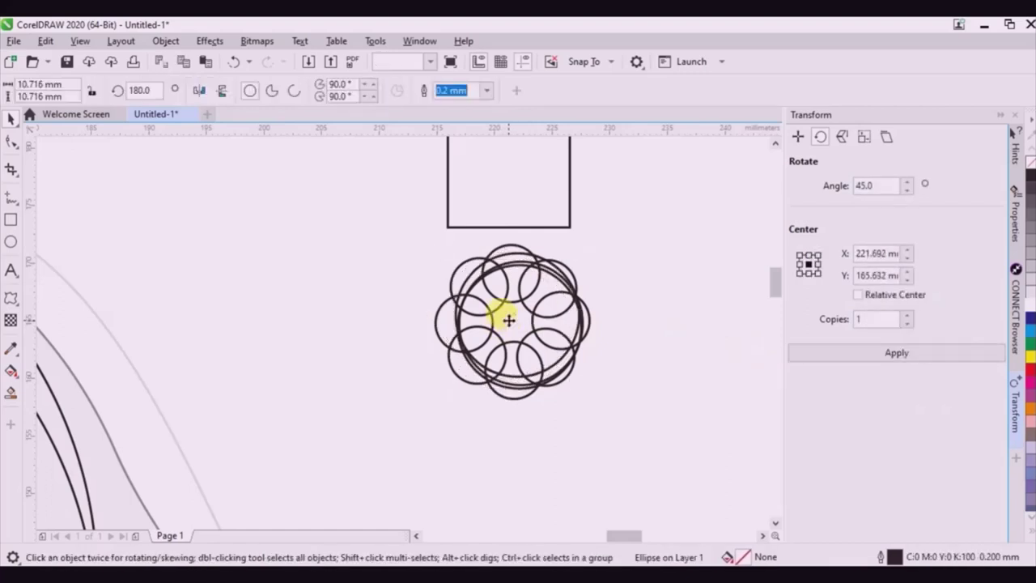
left_click(504, 317, "alt")
left_click(504, 318, "alt")
left_click(508, 320, "alt")
left_click(559, 302)
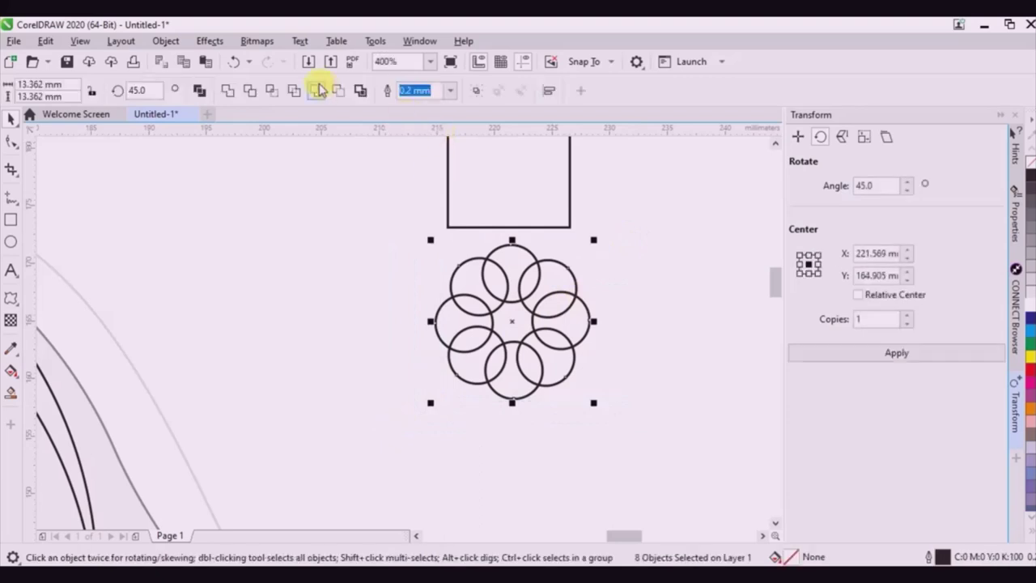
left_click(229, 92)
Add a circle about 5.7 mm wide centred in the flower and fill both shapes with medium grey.
left_click(11, 241)
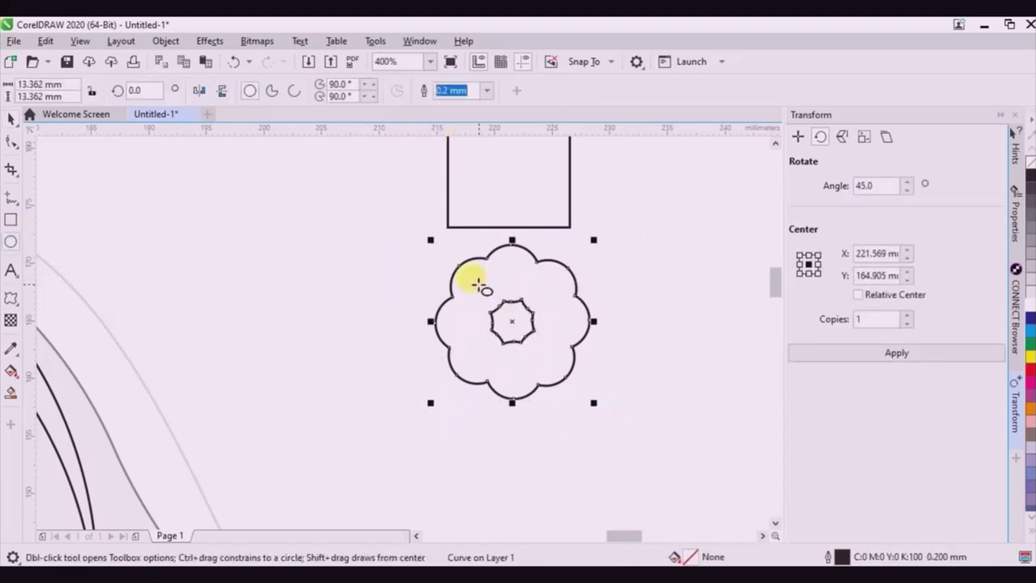
left_click_drag(476, 283, 539, 352)
left_click(12, 118)
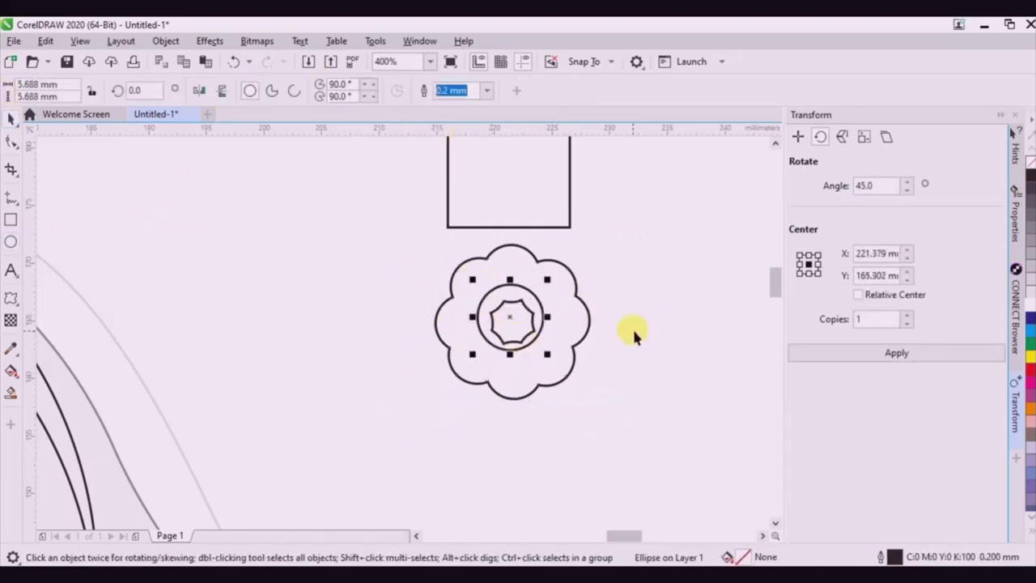
left_click(576, 302, "shift")
key("e")
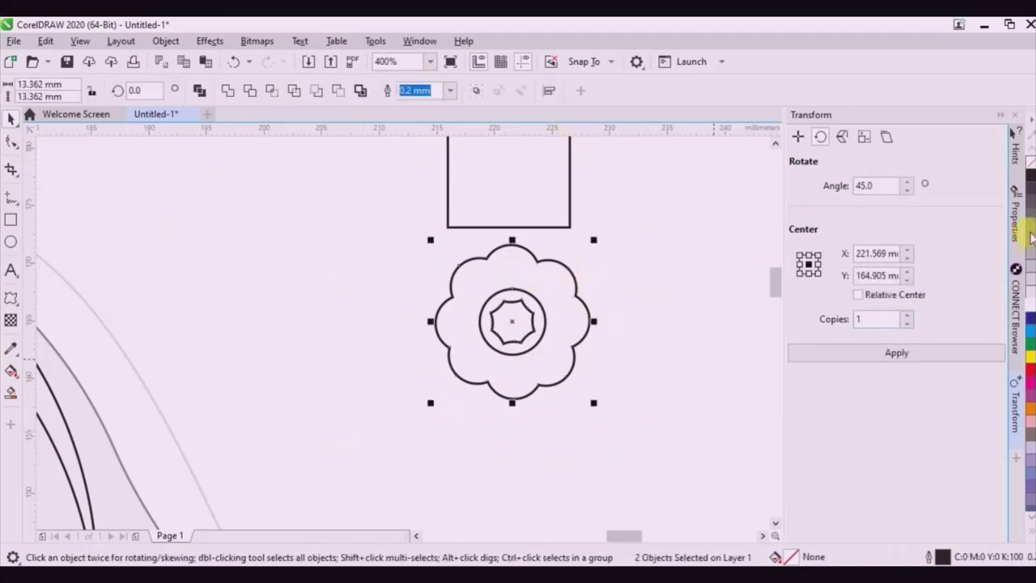
left_click(1030, 232)
left_click(418, 420)
Round all corners of the small rectangle above the flower and convert it to curves.
scroll(495, 367, "down", 2)
scroll(496, 329, "up", 2)
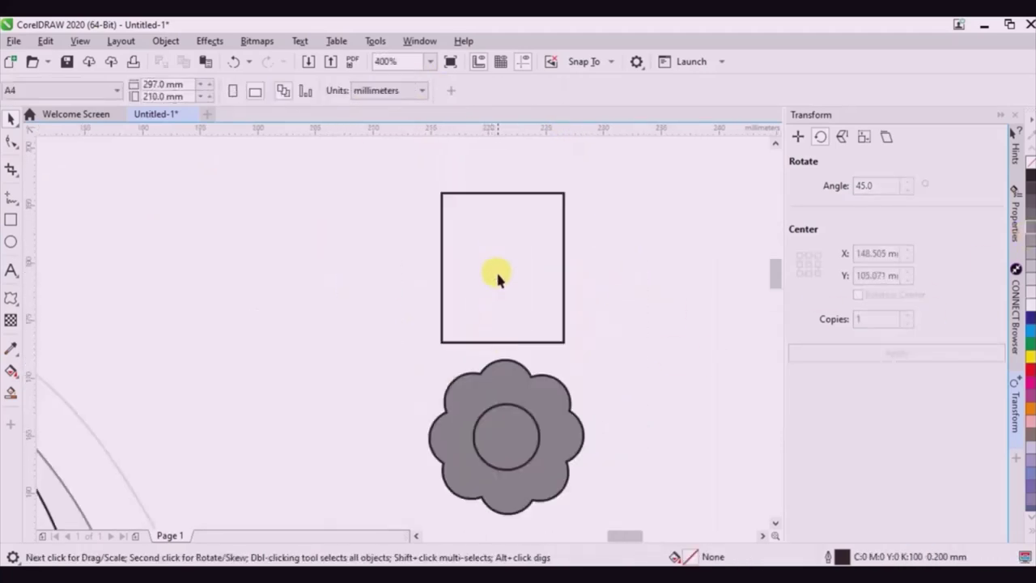
left_click(497, 277)
left_click(12, 142)
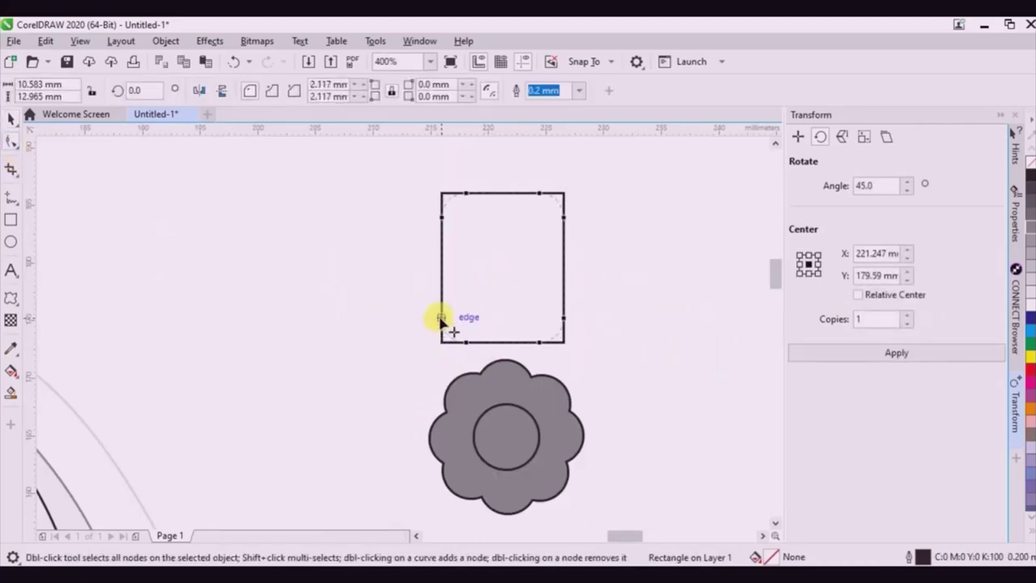
left_click_drag(442, 318, 439, 300)
key("ctrl+q")
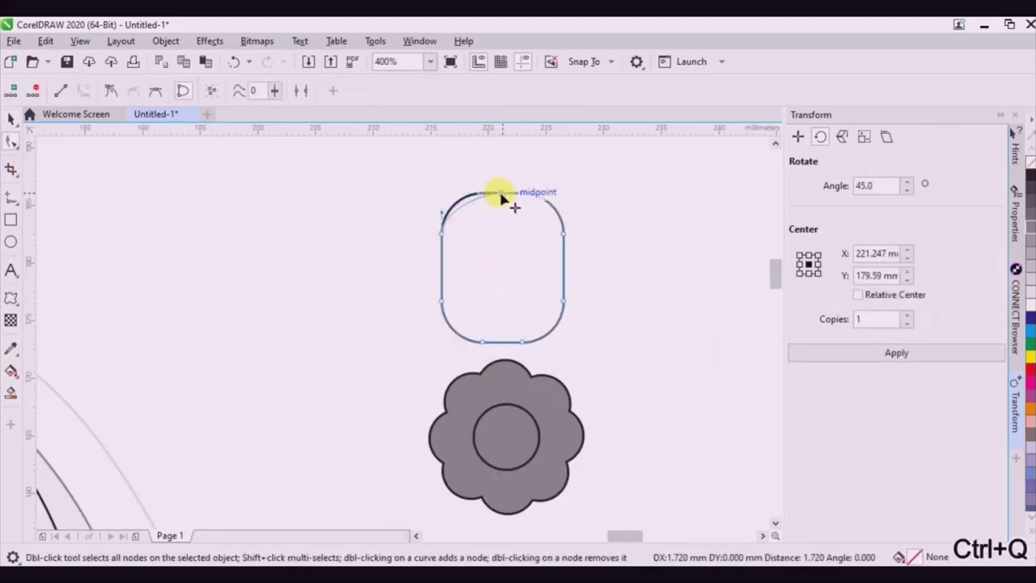
Reshape the rounded rectangle's upper half into a single centred point with straight sloping sides.
left_click_drag(520, 193, 502, 193)
left_click_drag(565, 240, 545, 258)
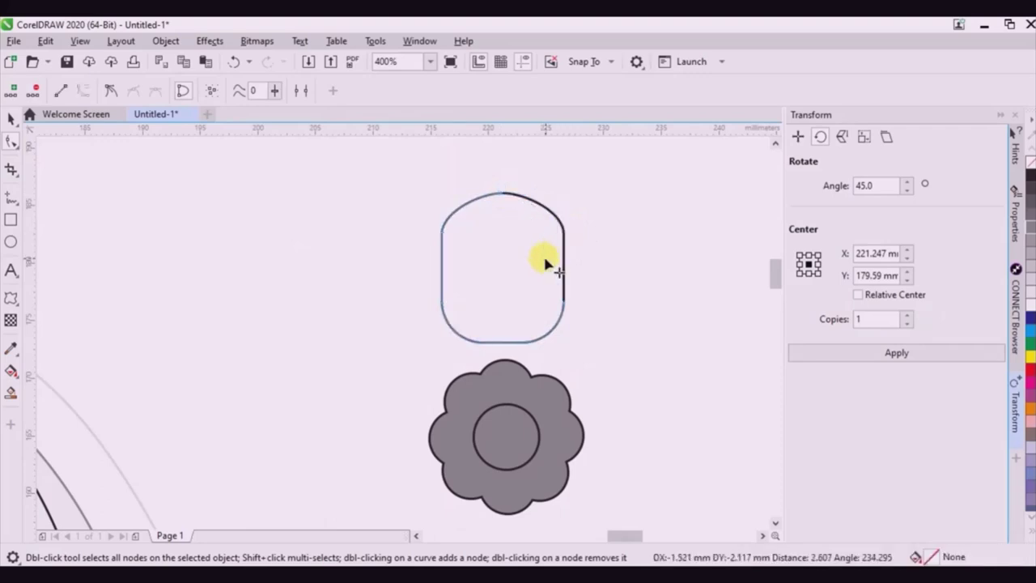
right_click(443, 234)
left_click(484, 322)
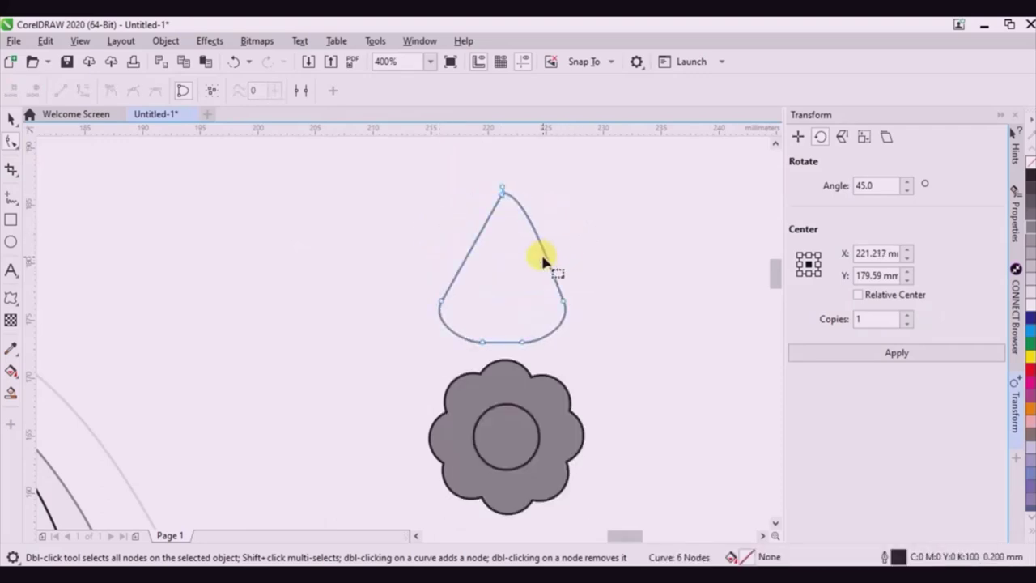
right_click(540, 245)
left_click(573, 331)
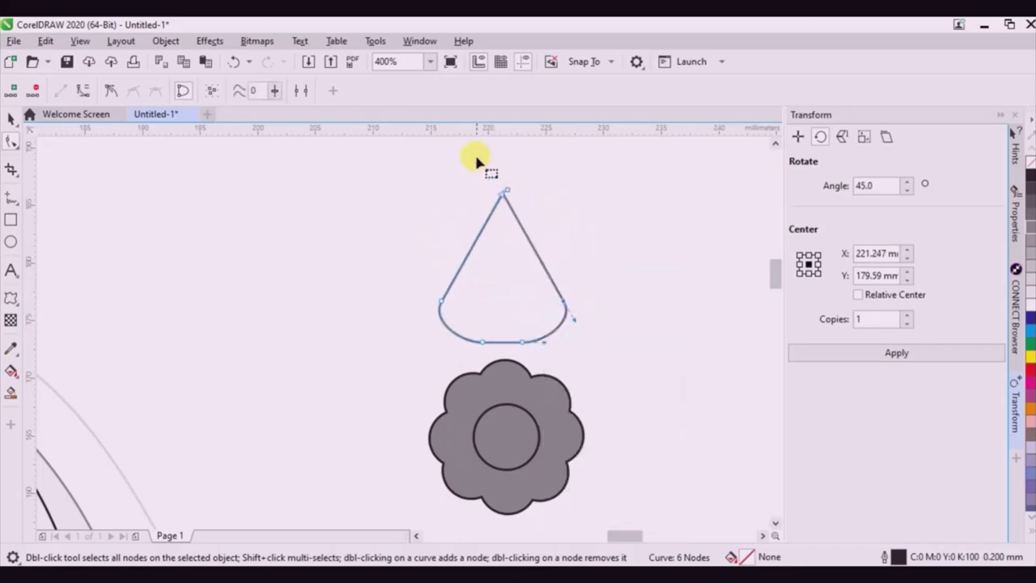
Nudge the tip and the two side nodes of the pointed shape upward to stretch it taller.
key("Up")
key("Up")
key("Up")
left_click_drag(400, 273, 586, 318)
key("Up")
key("Up")
key("Up")
key("Up")
key("Up")
key("Up")
key("Up")
key("Up")
key("Up")
key("Up")
key("Up")
key("Up")
key("Up")
key("Up")
key("Up")
key("Up")
key("Up")
key("Up")
key("Up")
key("Up")
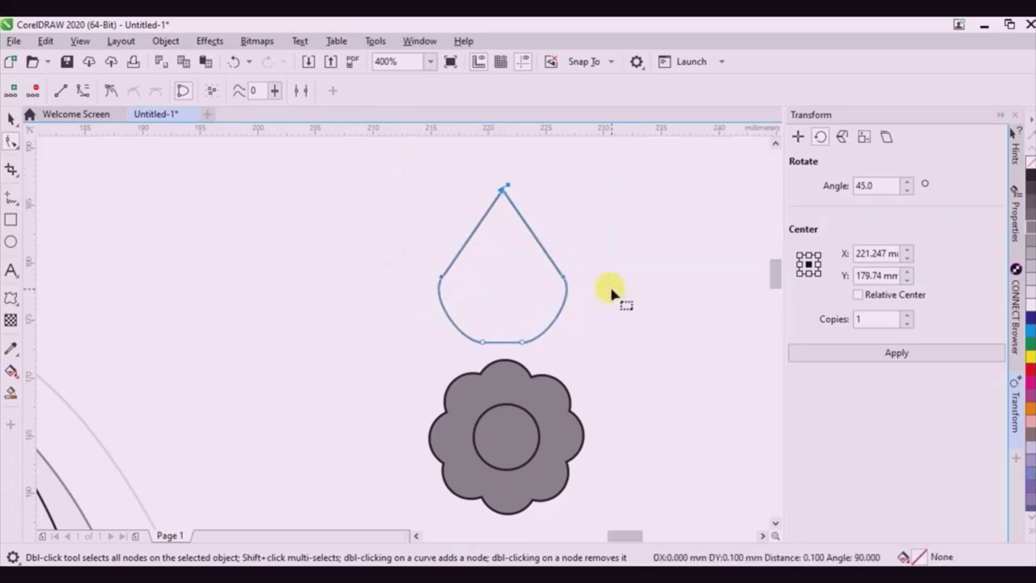
key("Up")
key("Up")
key("Up")
key("Up")
key("Up")
key("Up")
key("Up")
key("Up")
key("Up")
key("Up")
key("Up")
key("Up")
Nudge the two side nodes back down to give the shape a teardrop form with a rounder base.
left_click_drag(415, 243, 623, 293)
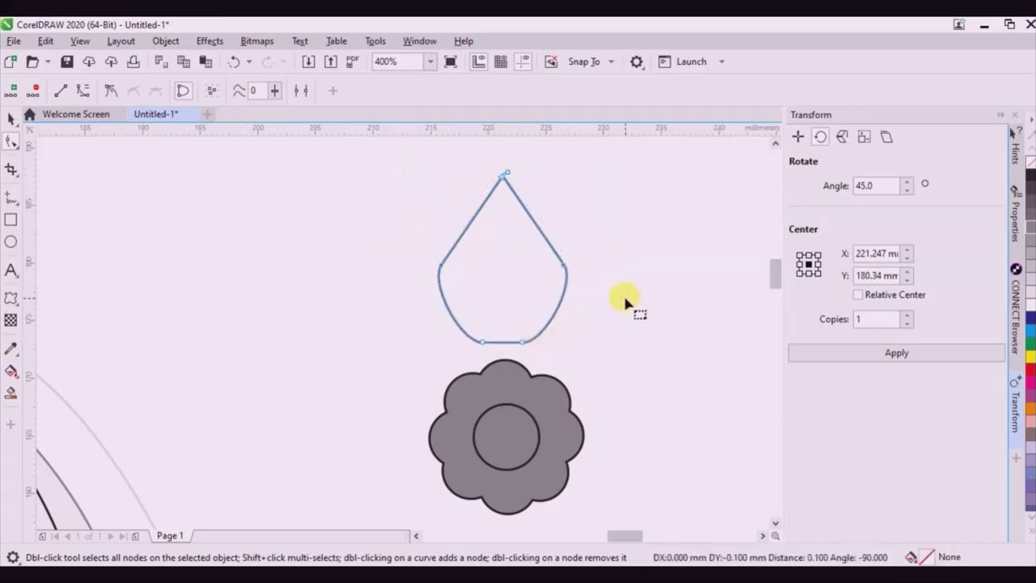
key("Down")
key("Down")
key("Down")
key("Down")
key("Down")
key("Down")
key("Down")
key("Down")
key("Down")
key("Down")
key("Down")
key("Down")
key("Down")
key("Down")
key("Down")
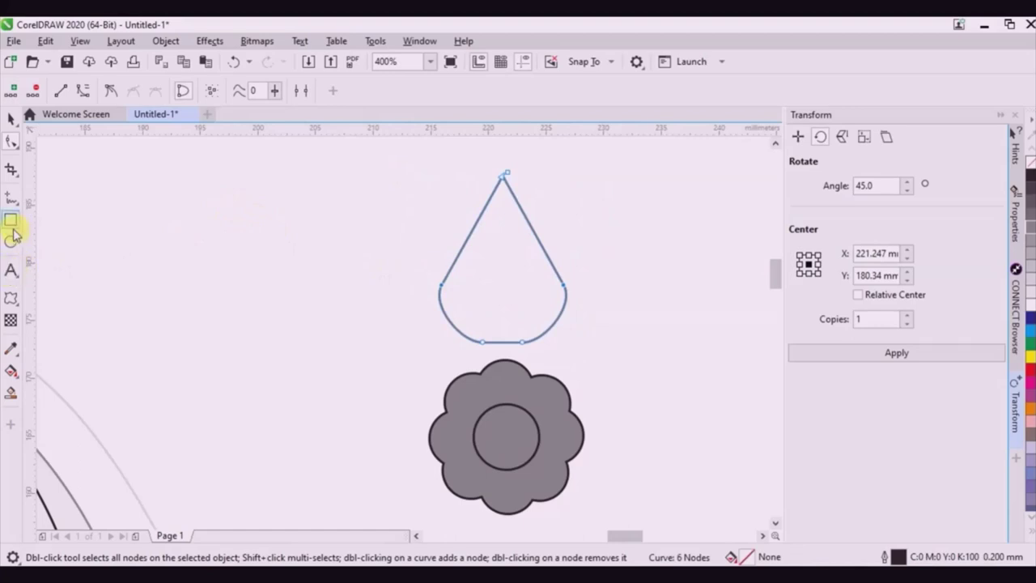
Copy the flower's centre circle into the lower part of the teardrop and narrow the teardrop to about 9.7 mm wide.
left_click(505, 424)
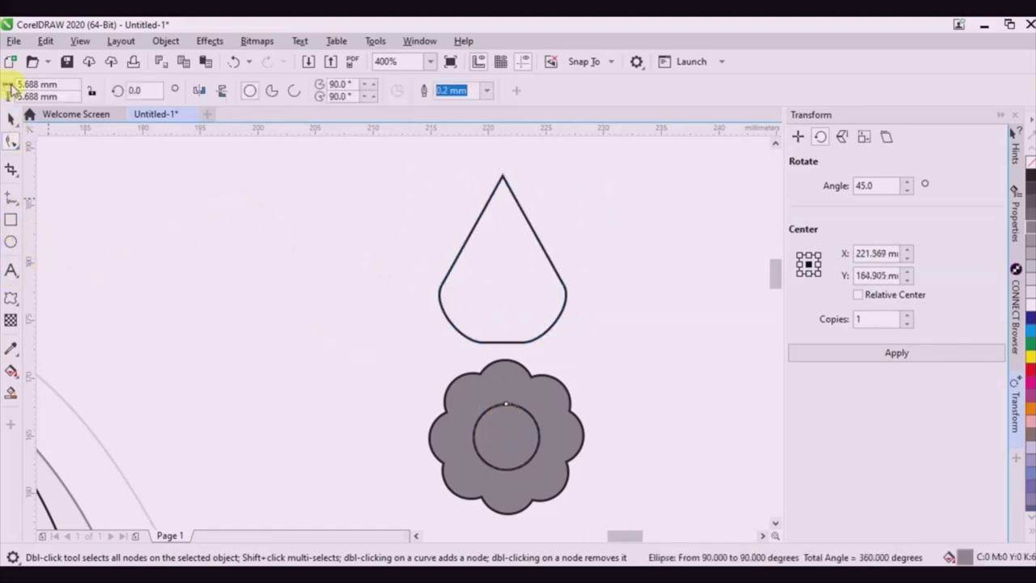
left_click(12, 118)
left_click_drag(513, 437, 508, 283)
left_click_drag(541, 247, 561, 261)
left_click(562, 269)
left_click(517, 283)
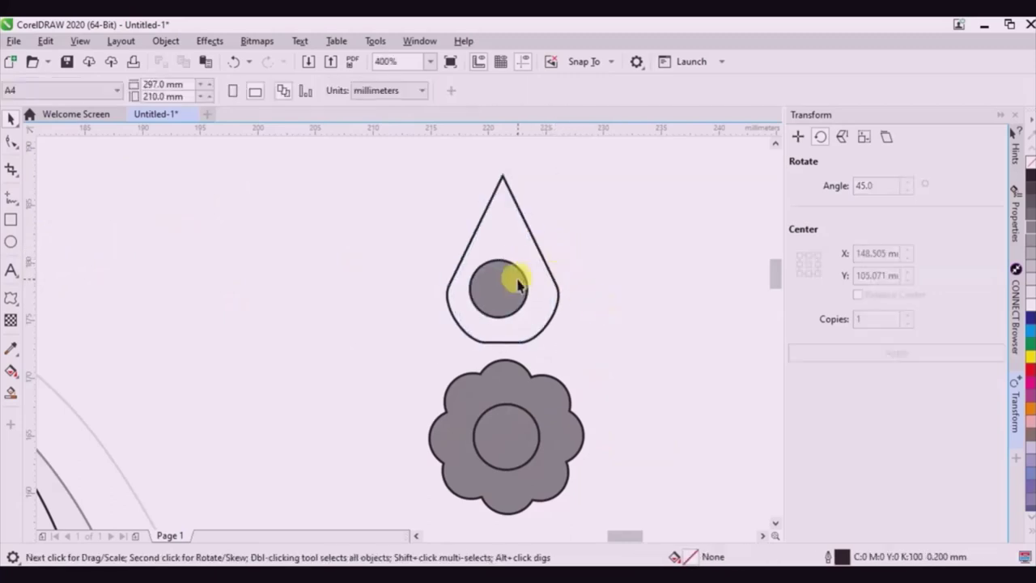
Move the copied circle lower inside the teardrop and centre it horizontally on the teardrop.
left_click(502, 238, "shift")
key("c")
left_click(658, 236)
left_click_drag(502, 280, 506, 290)
left_click(513, 232, "shift")
key("c")
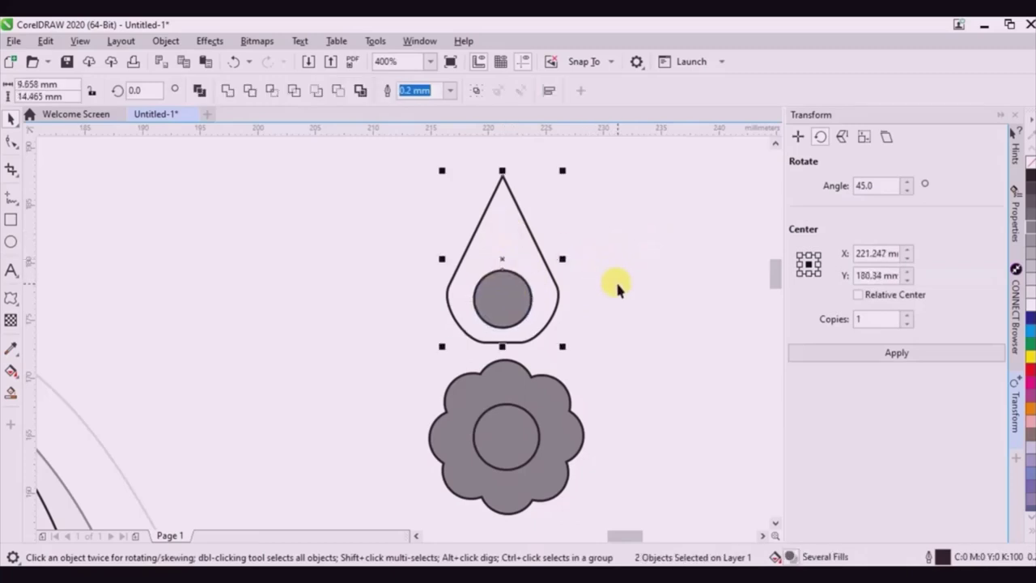
left_click(619, 275)
Align the teardrop, its circle and both flower parts on one common vertical centre line.
left_click(504, 279)
scroll(502, 282, "up", 2)
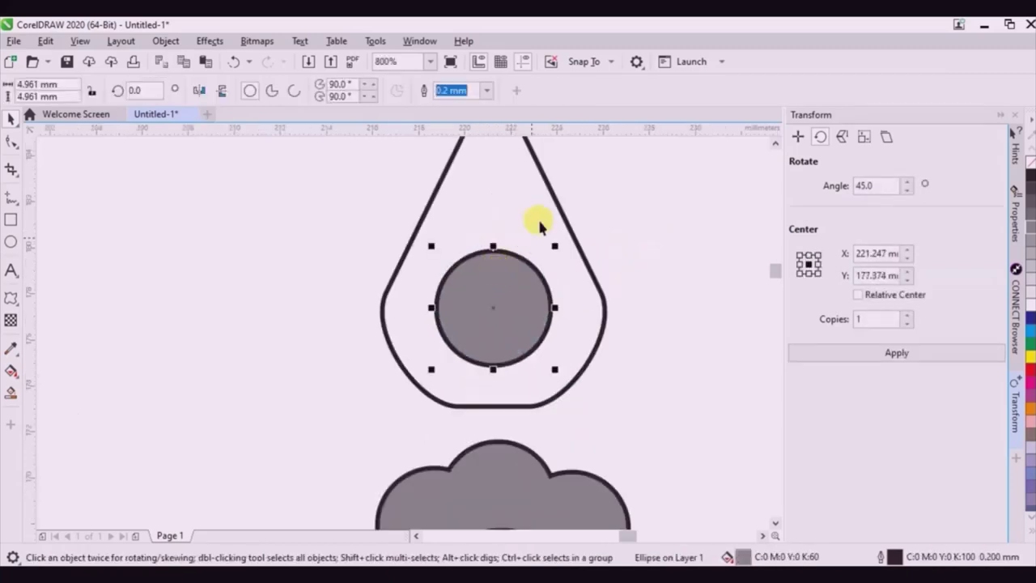
left_click(458, 234, "shift")
scroll(499, 202, "down", 4)
left_click_drag(407, 381, 409, 382)
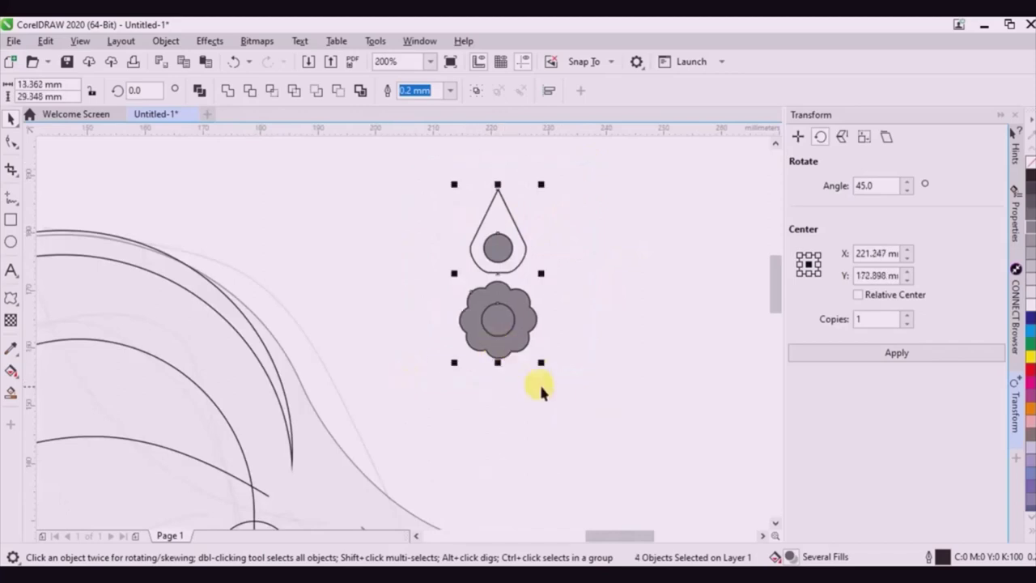
Scale the flower and its centre circle down to about 11.4 mm and move them closer to the teardrop.
left_click_drag(441, 290, 445, 275)
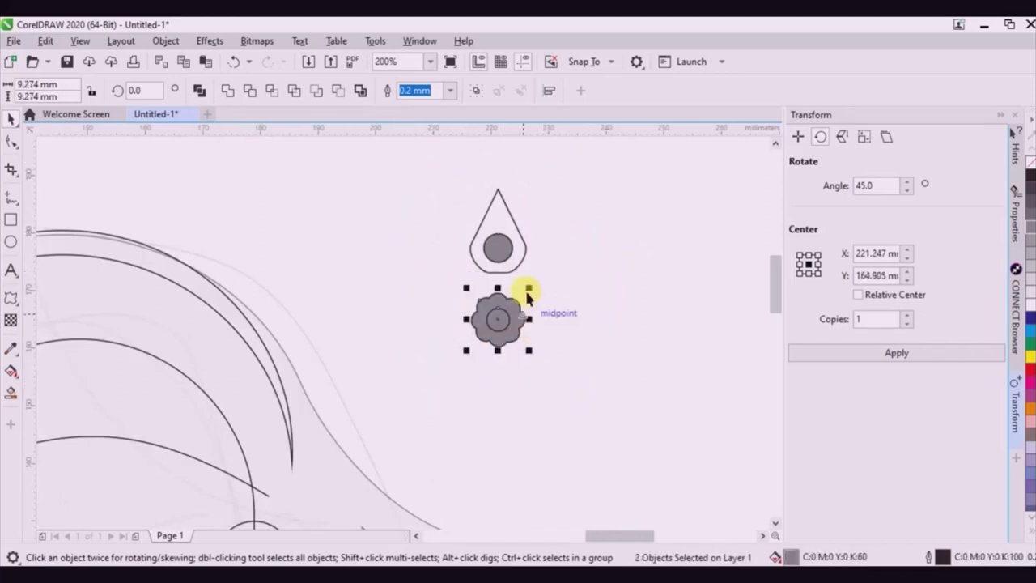
scroll(508, 335, "up", 2)
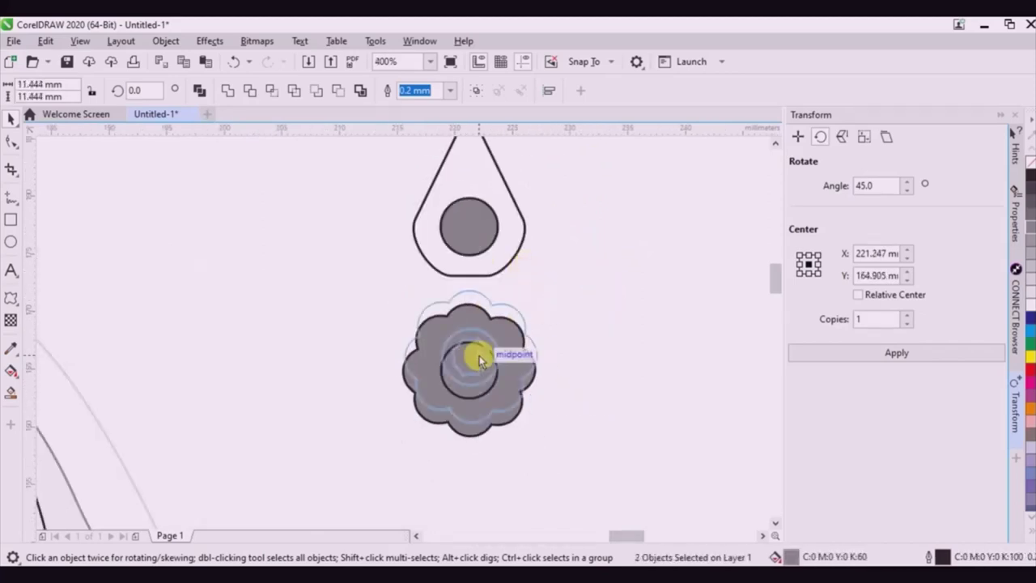
scroll(567, 285, "down", 2)
left_click_drag(572, 371, 425, 153)
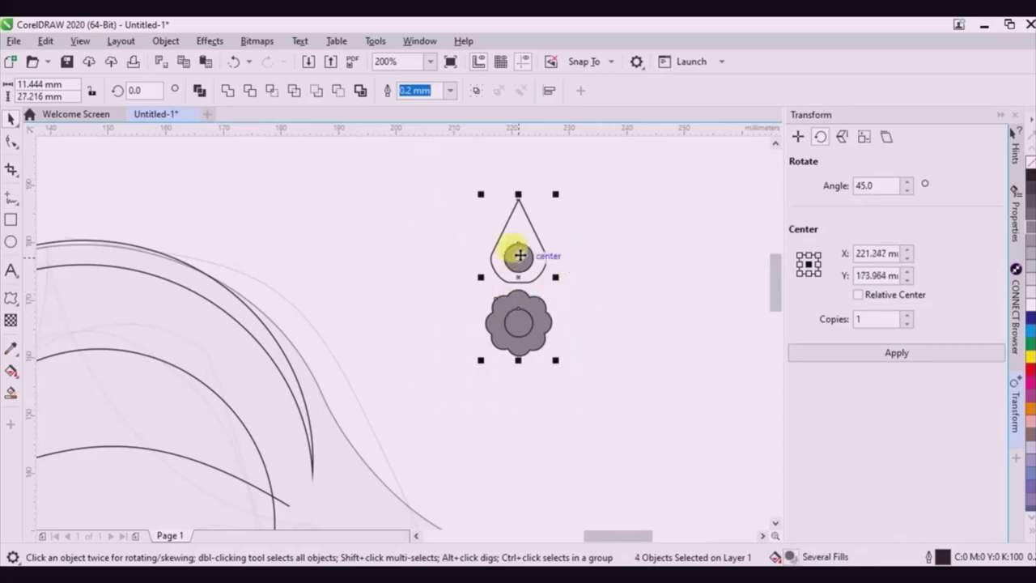
Draw a stem rectangle about 1.6 by 17.6 mm from the teardrop's circle to below the flower, centred on the teardrop.
left_click(10, 221)
scroll(516, 369, "up", 2)
left_click_drag(509, 373, 526, 170)
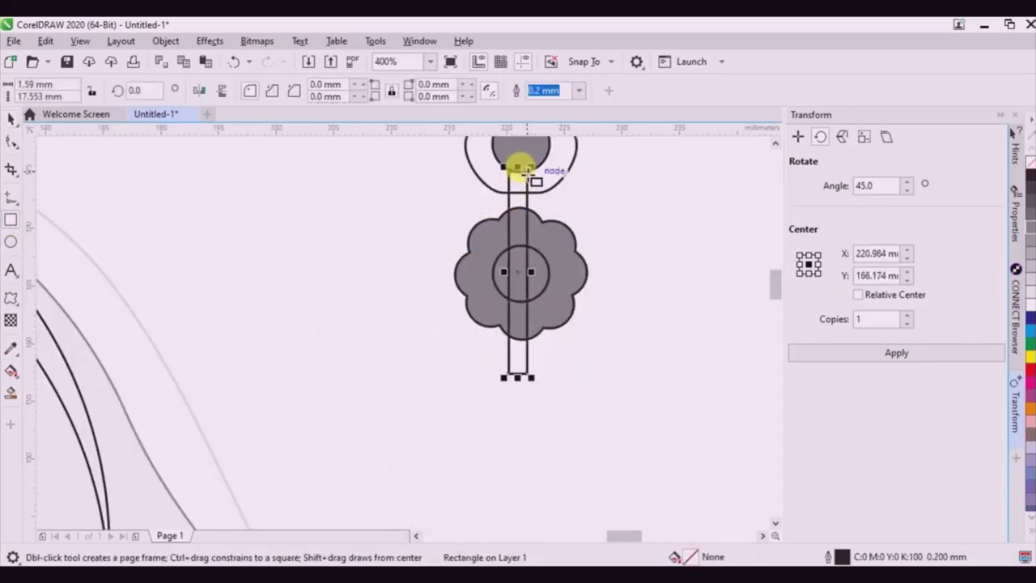
left_click(10, 119)
left_click(548, 174, "shift")
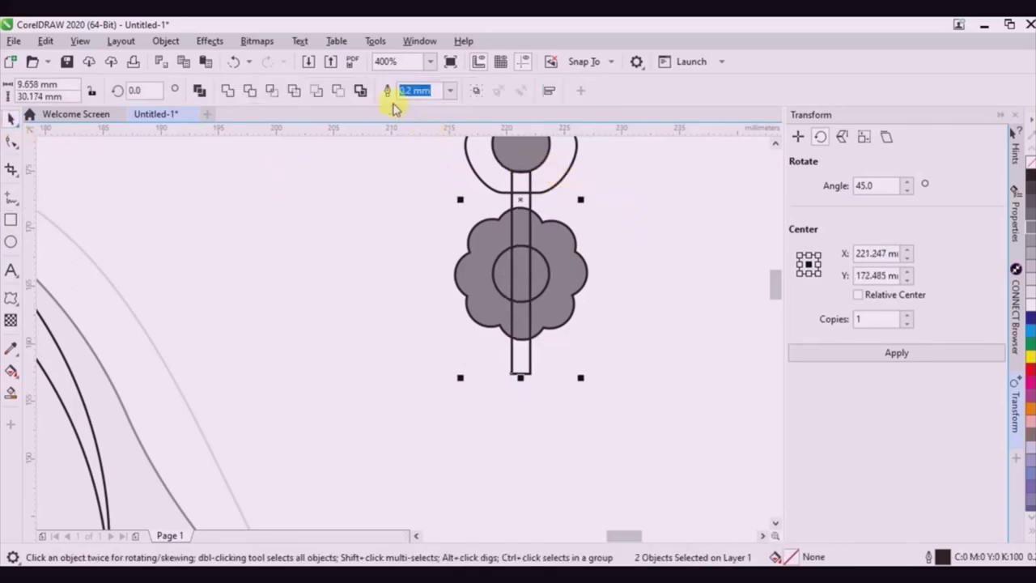
Try to weld the stem rectangle to the teardrop.
left_click(249, 95)
scroll(523, 331, "down", 2)
left_click(527, 336)
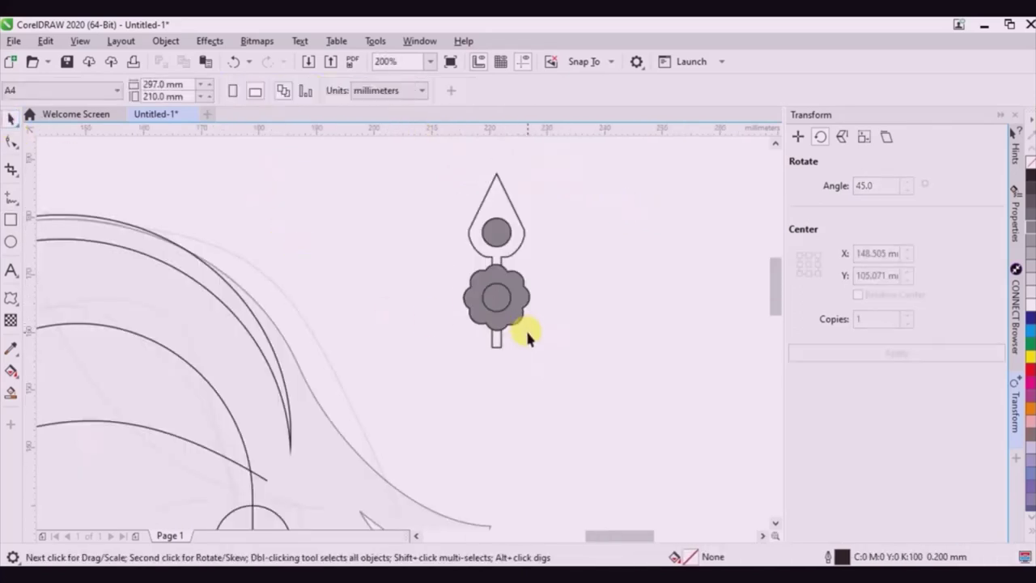
key("ctrl+z")
Send the stem rectangle to the back, behind the flower and the teardrop.
scroll(550, 231, "up", 4)
left_click(504, 260)
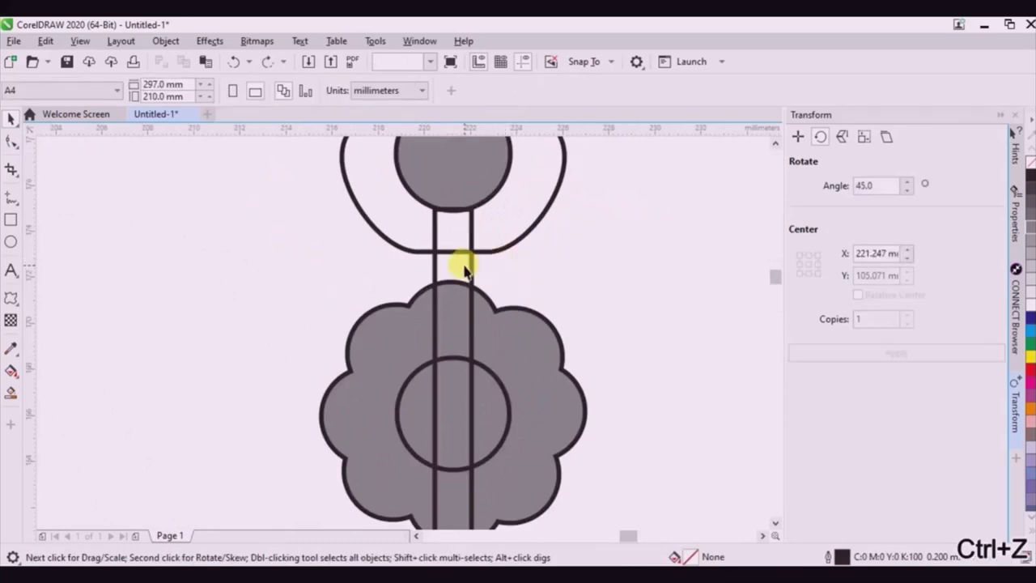
left_click(463, 265)
key("ctrl+End")
scroll(486, 275, "down", 2)
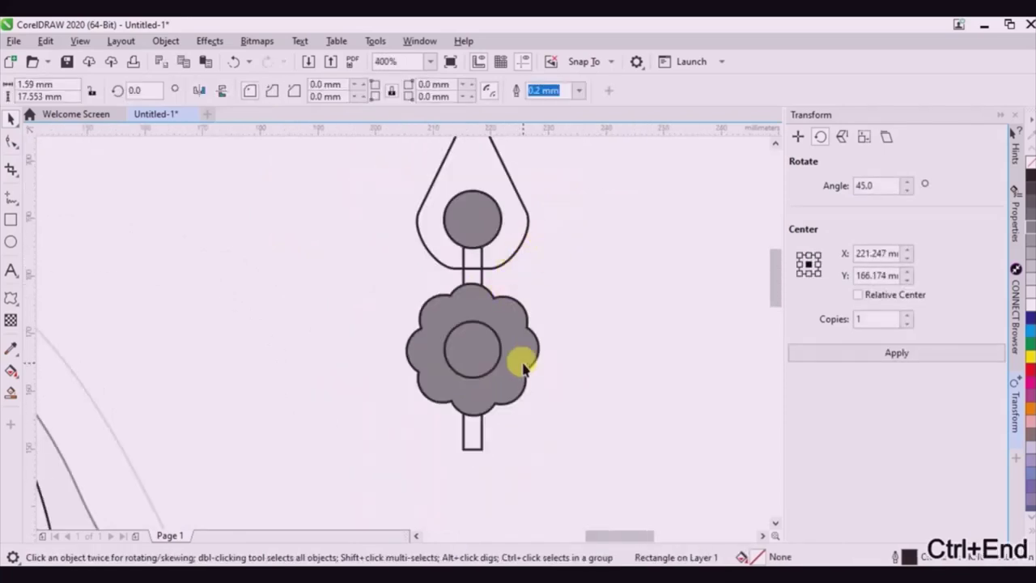
Fill all five parts of the ornament with white.
scroll(522, 356, "down", 2)
left_click_drag(584, 225, 454, 421)
left_click(1030, 305)
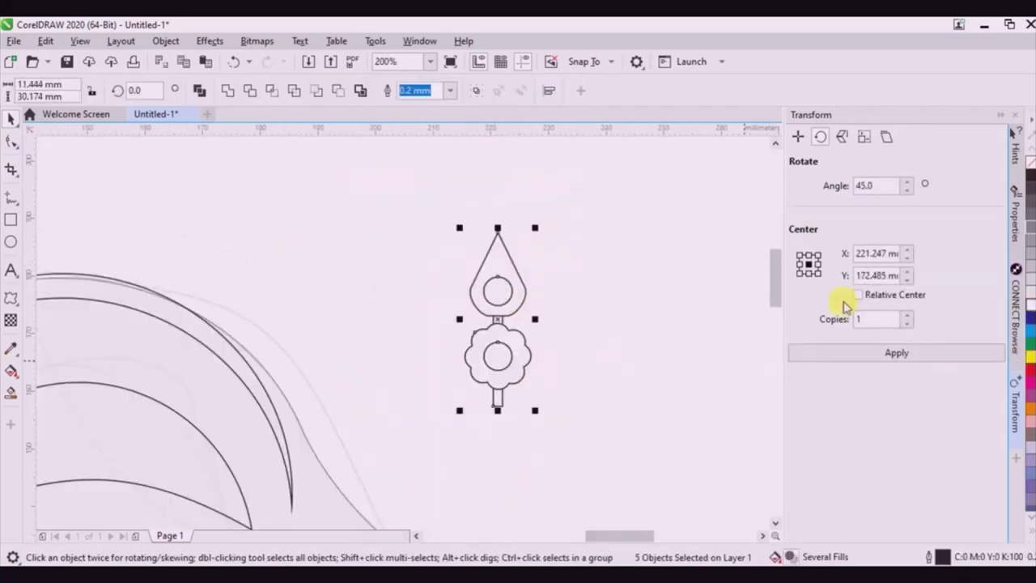
left_click(611, 295)
Group the ornament's five parts and move the group onto the top of the headband.
scroll(610, 294, "down", 2)
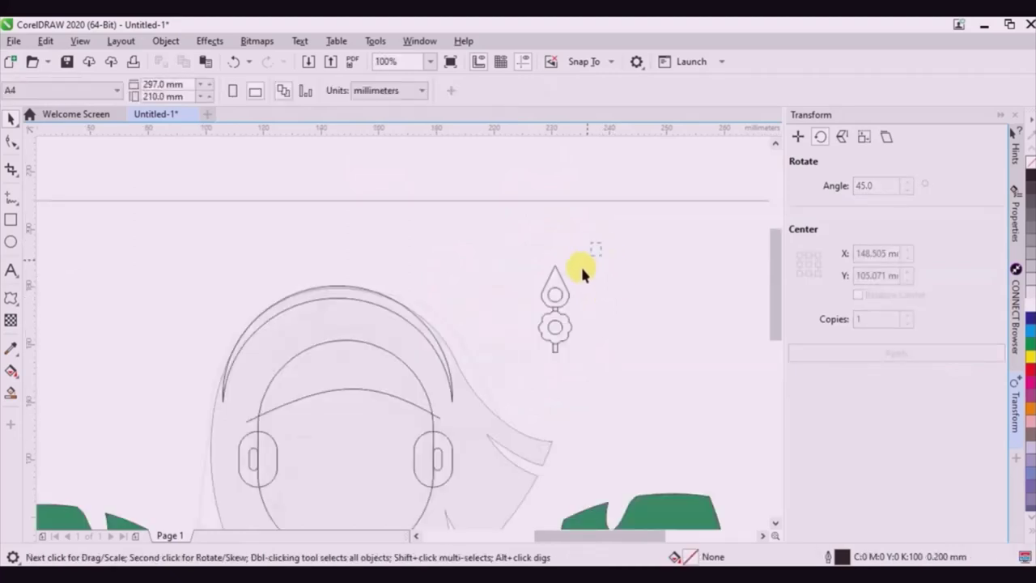
left_click_drag(554, 326, 334, 272)
key("ctrl+g")
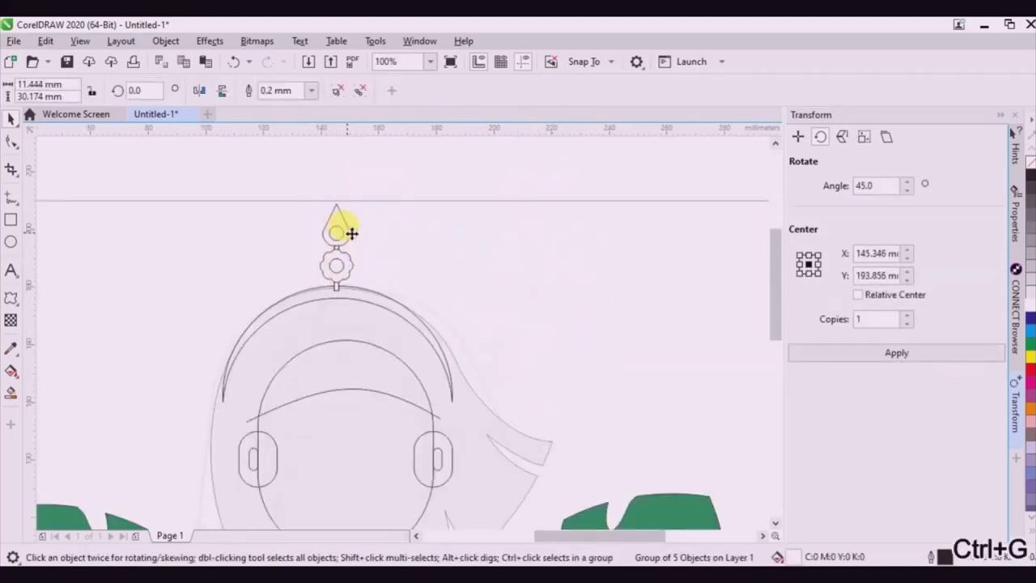
left_click_drag(352, 233, 357, 239)
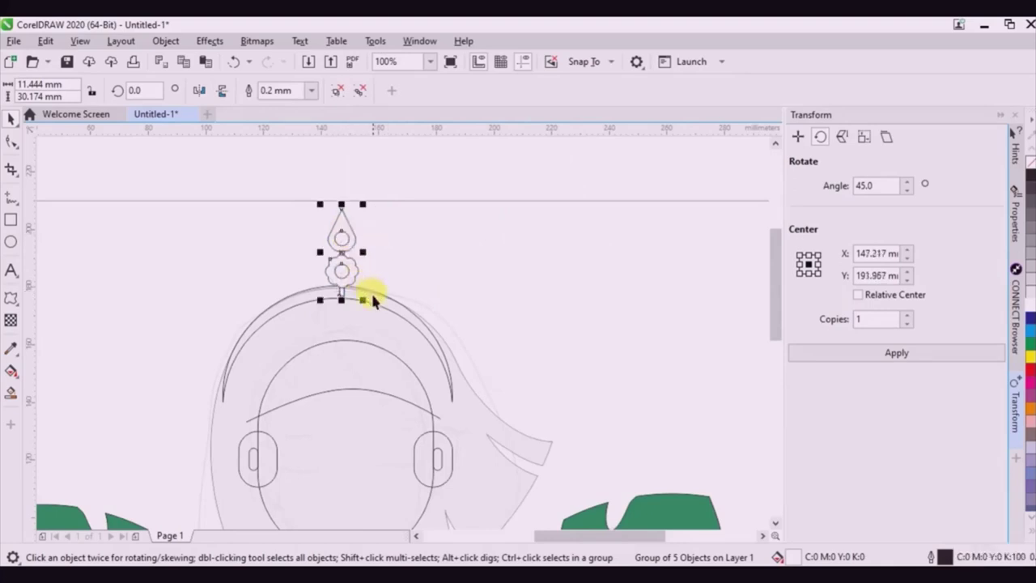
Centre the ornament group horizontally on the headband.
left_click(372, 296, "shift")
key("c")
left_click(356, 263)
scroll(357, 263, "up", 2)
left_click(328, 267)
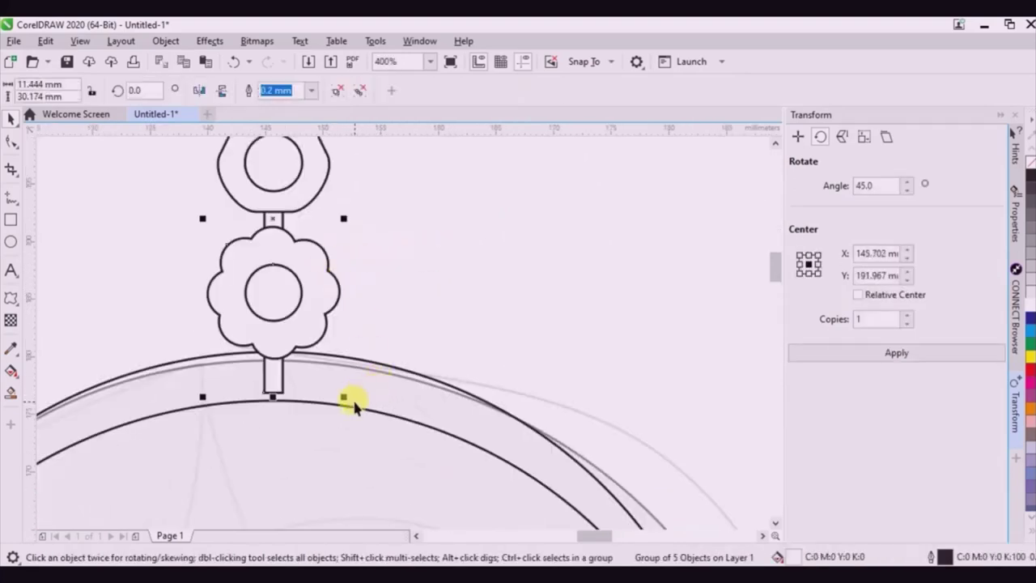
left_click(352, 403, "shift")
left_click(322, 299)
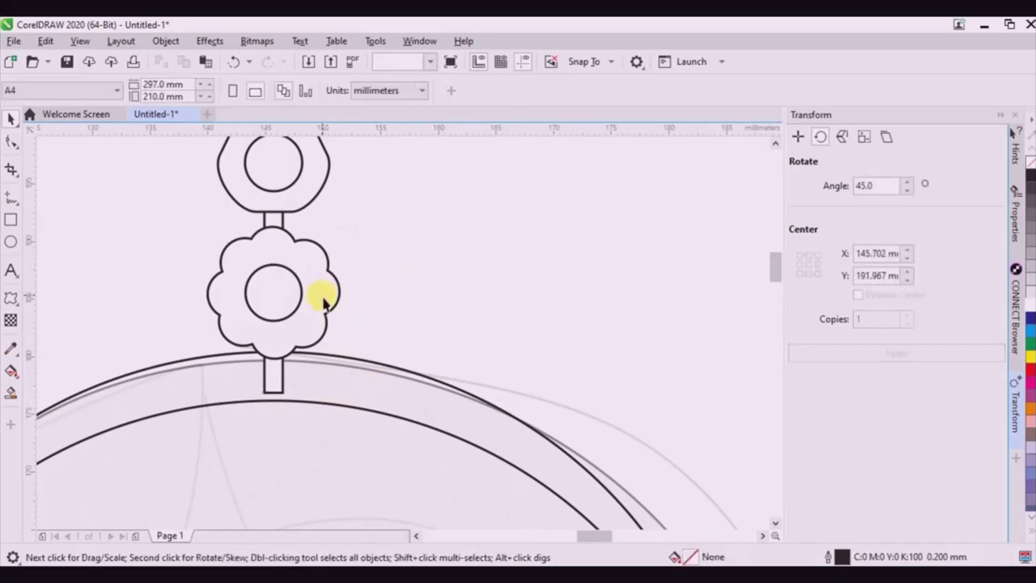
Shrink the ornament slightly and lower it so its stem sits in the headband, centred on it.
left_click_drag(344, 397, 331, 360)
left_click_drag(287, 259, 290, 278)
left_click(307, 370, "shift")
scroll(437, 246, "down", 3)
left_click(439, 246)
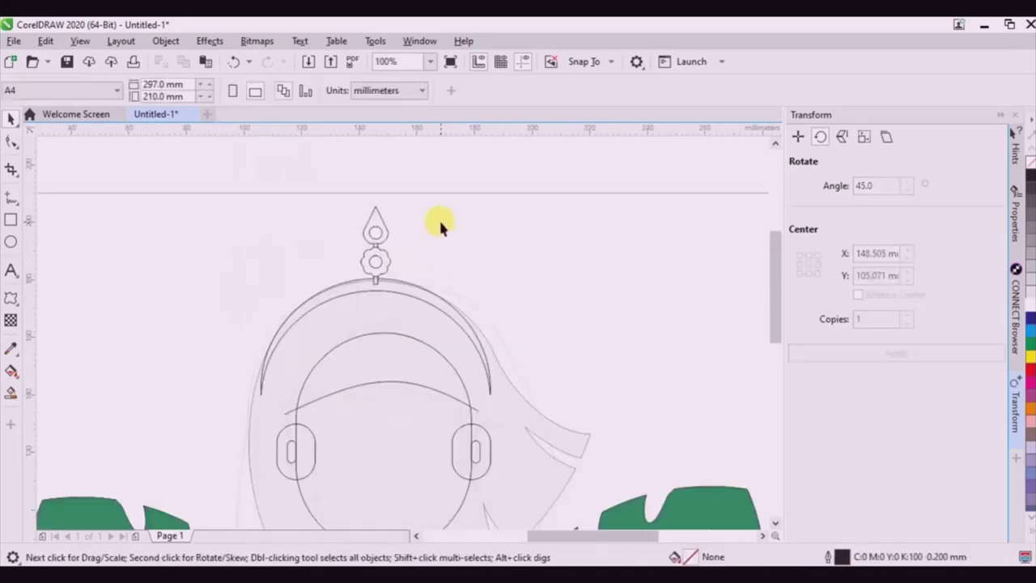
Bring the neck shape and the shadow shape below the chin to the front.
scroll(440, 224, "down", 1)
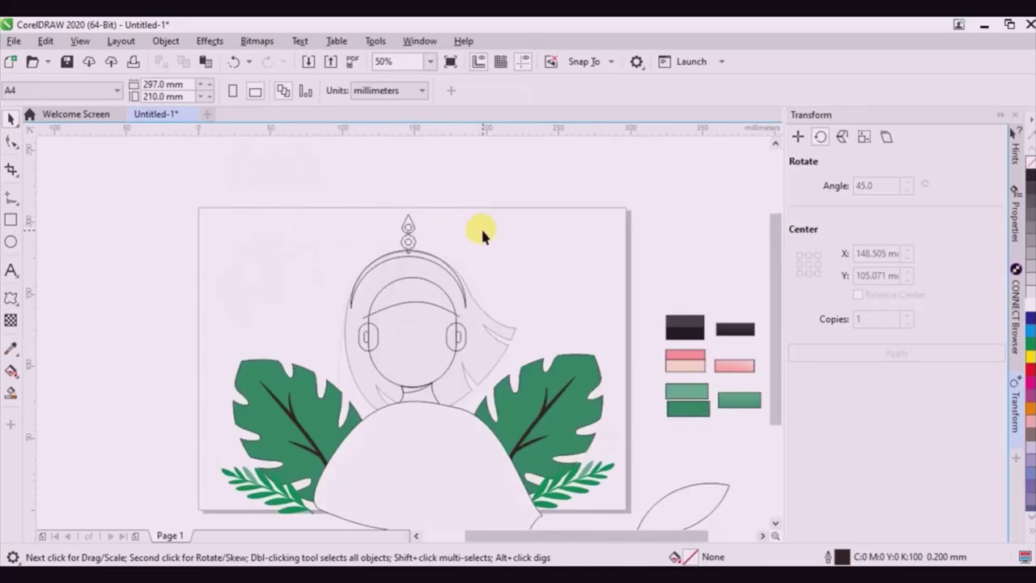
scroll(453, 308, "down", 1)
scroll(440, 301, "up", 2)
left_click(440, 306)
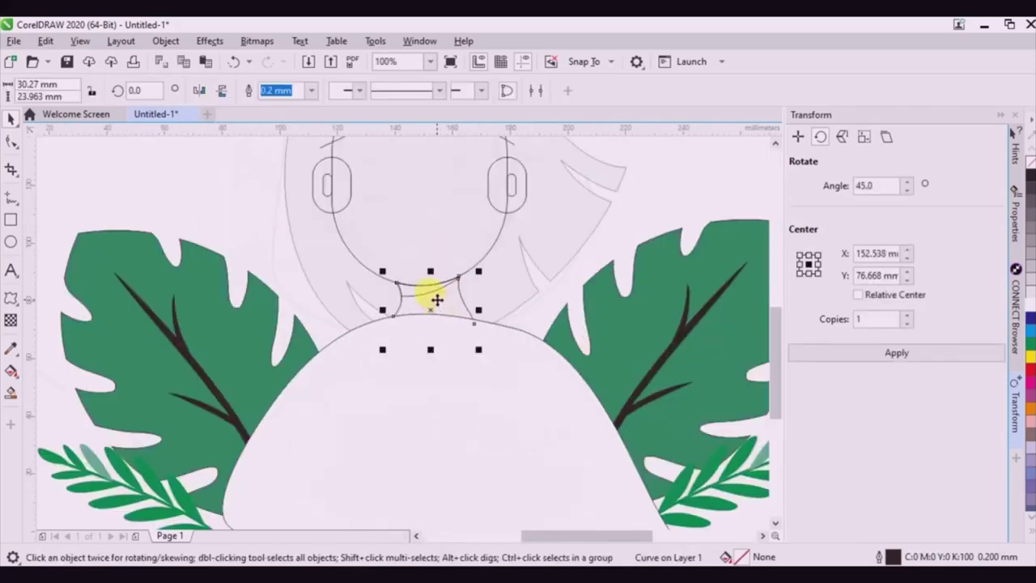
scroll(431, 298, "up", 2)
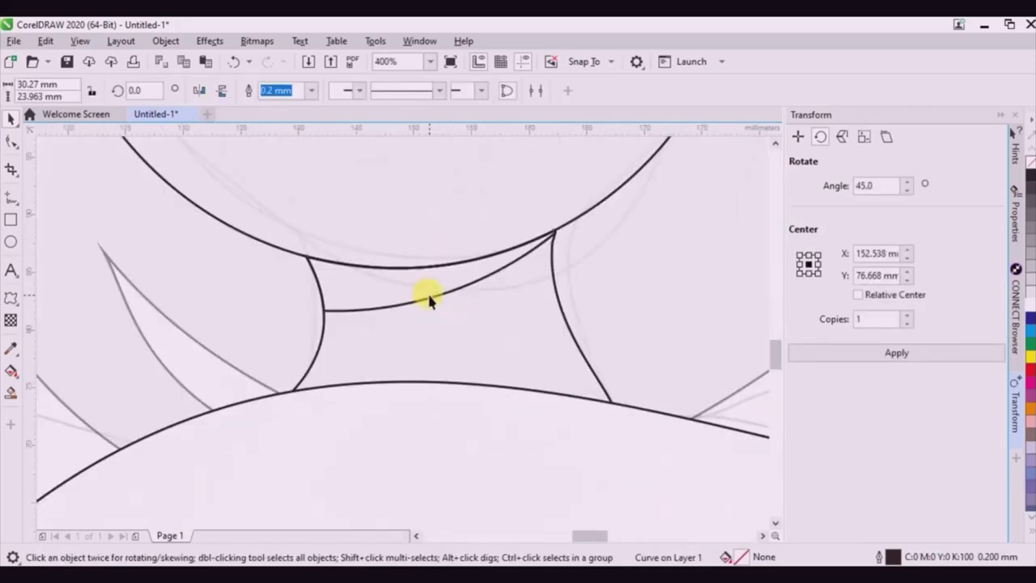
left_click(428, 294, "shift")
key("ctrl+Home")
scroll(225, 381, "down", 2)
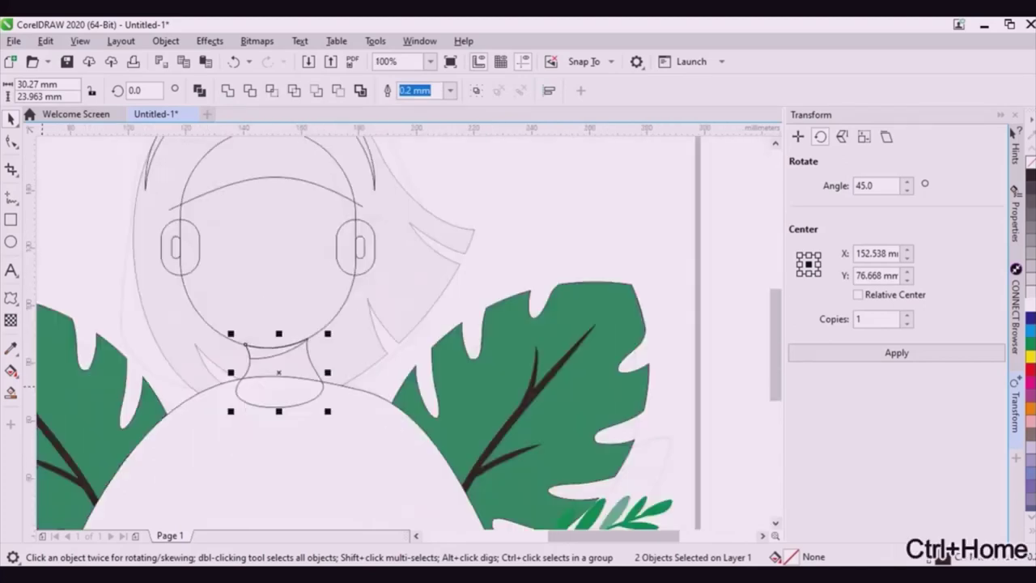
Sample the light peach swatch beside the page and fill the neck with it.
left_click(10, 352)
scroll(398, 303, "down", 1)
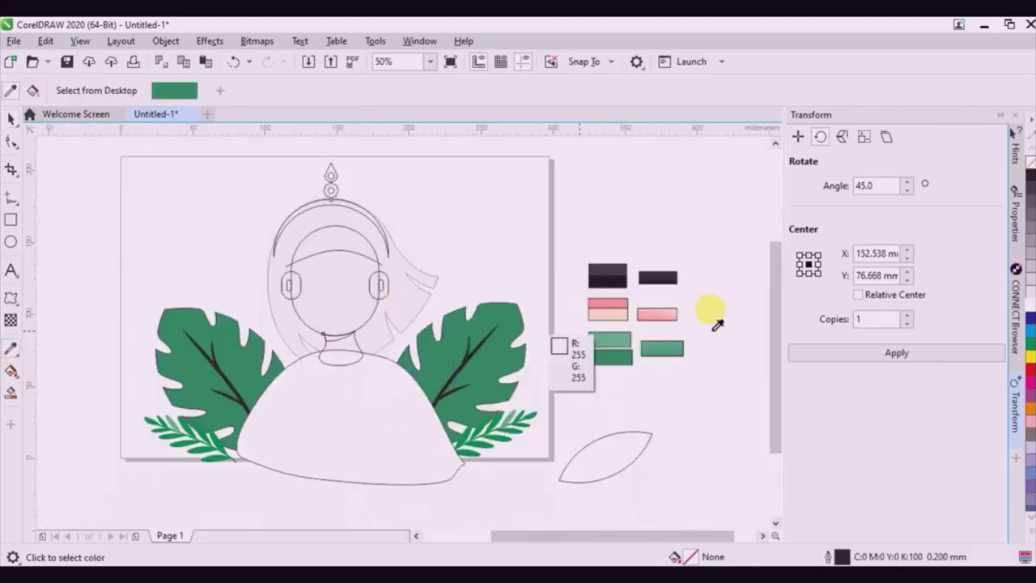
left_click(616, 311)
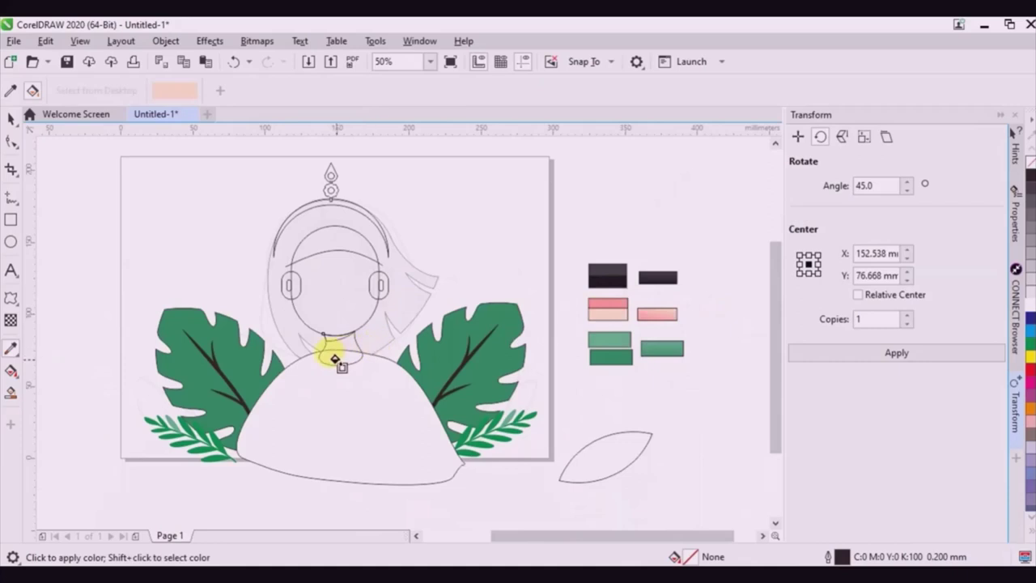
scroll(317, 333, "up", 1)
left_click(361, 356)
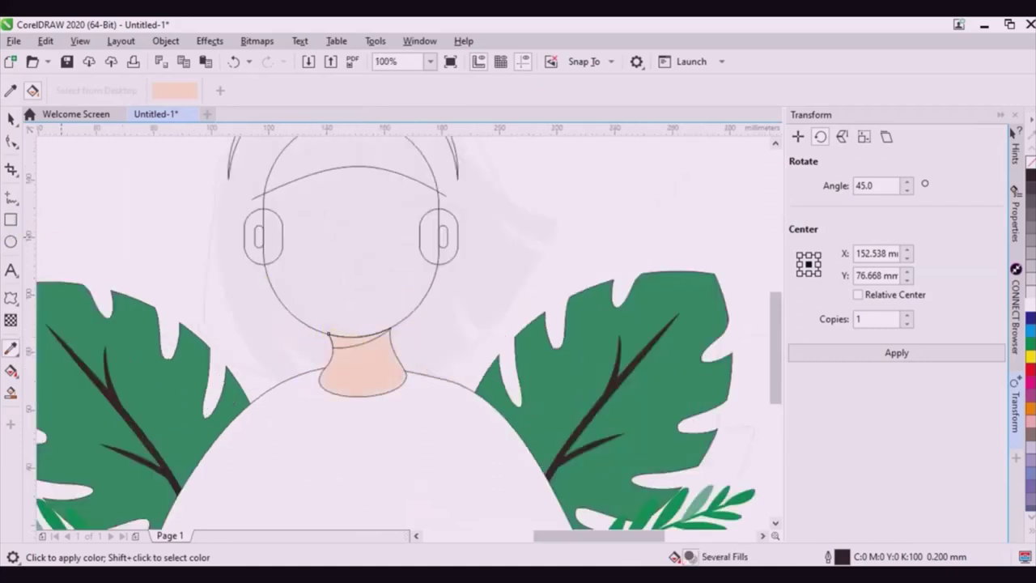
Sample the pink swatch (#FF9596) and fill the neck's shadow below the chin with it.
scroll(324, 347, "down", 1)
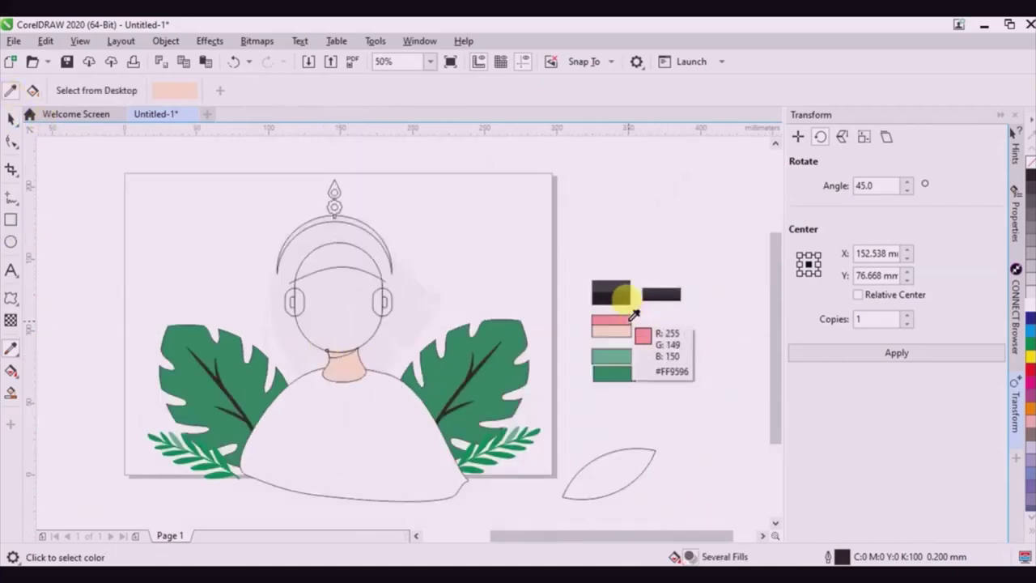
left_click(615, 321)
scroll(319, 340, "up", 2)
left_click(351, 393)
scroll(386, 433, "down", 1)
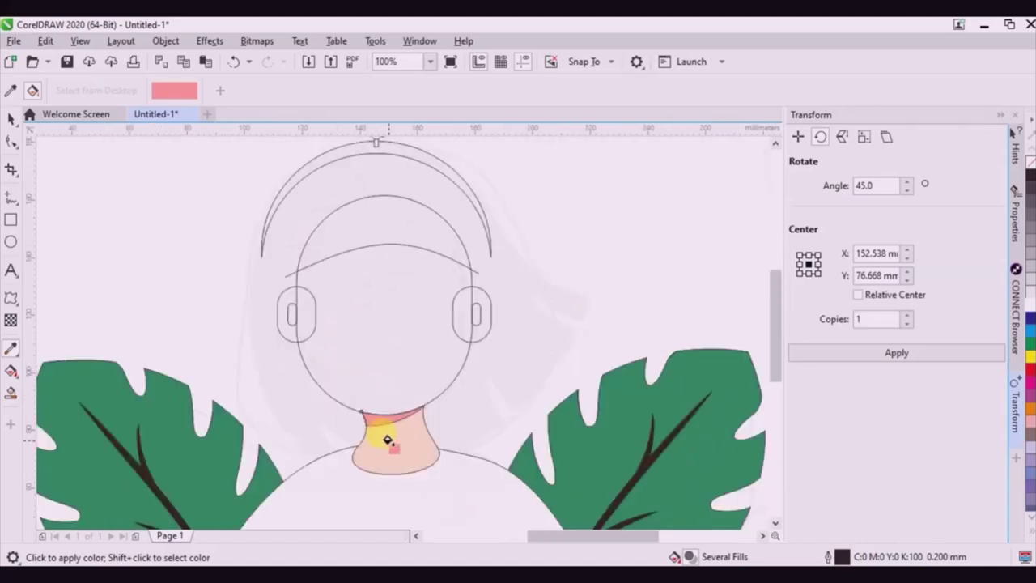
Fill the small inner shapes of both ears with the same pink.
scroll(477, 314, "up", 1)
scroll(479, 314, "up", 1)
left_click(483, 309)
scroll(485, 306, "down", 1)
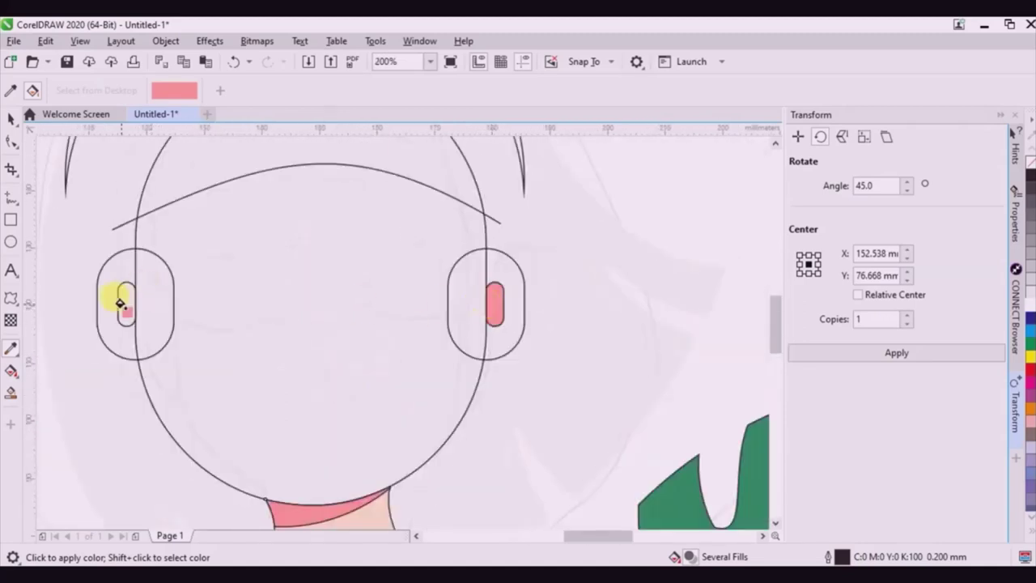
Create a separate fringe shape from the head area above the hairline curve with Smart Fill.
left_click(11, 118)
left_click(132, 263)
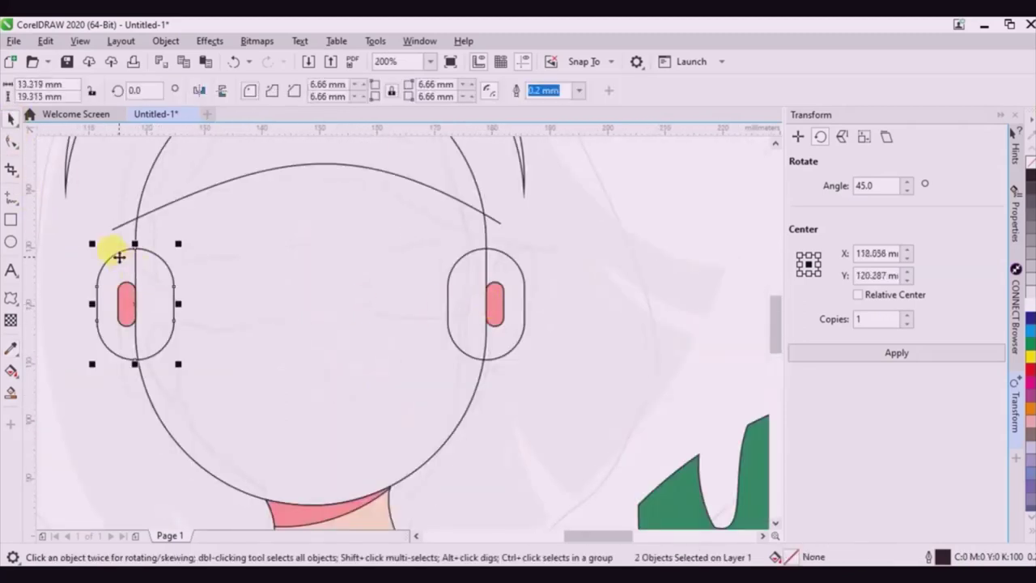
scroll(318, 352, "down", 1)
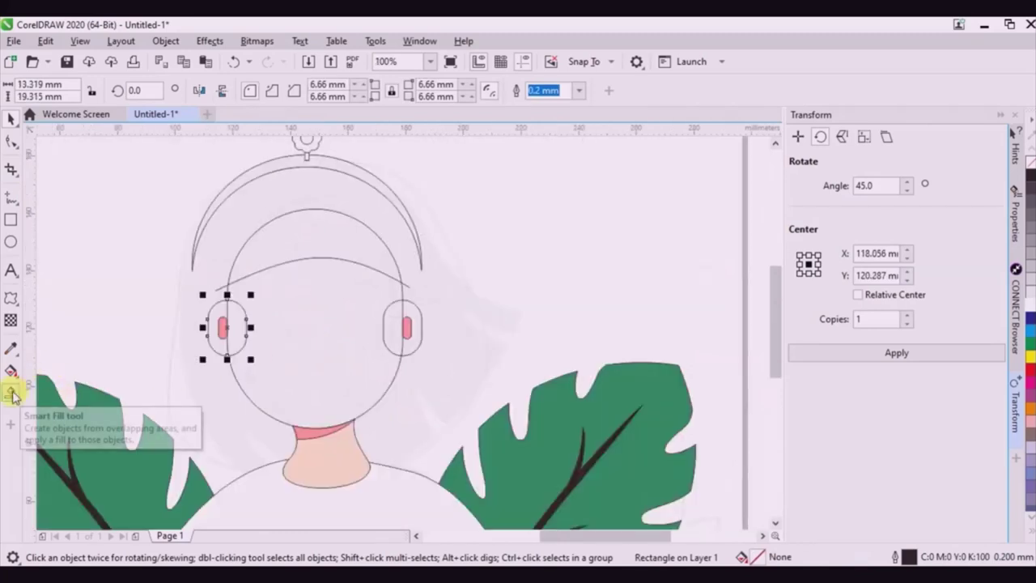
left_click(11, 394)
left_click(277, 215)
Weld both outer ear shapes and the face outline into one curve.
left_click(11, 118)
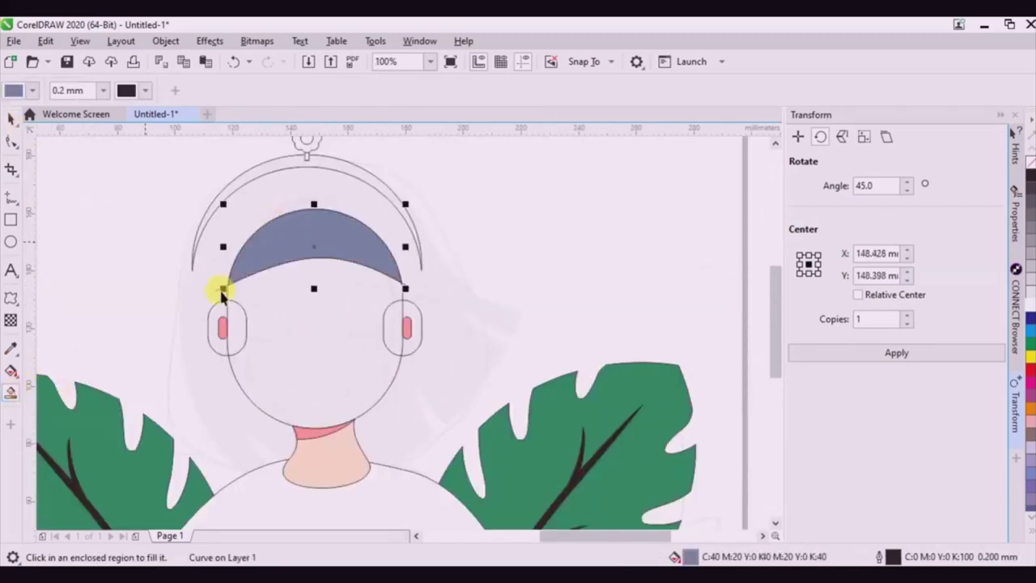
scroll(220, 289, "up", 1)
left_click(215, 309)
left_click(609, 320, "shift")
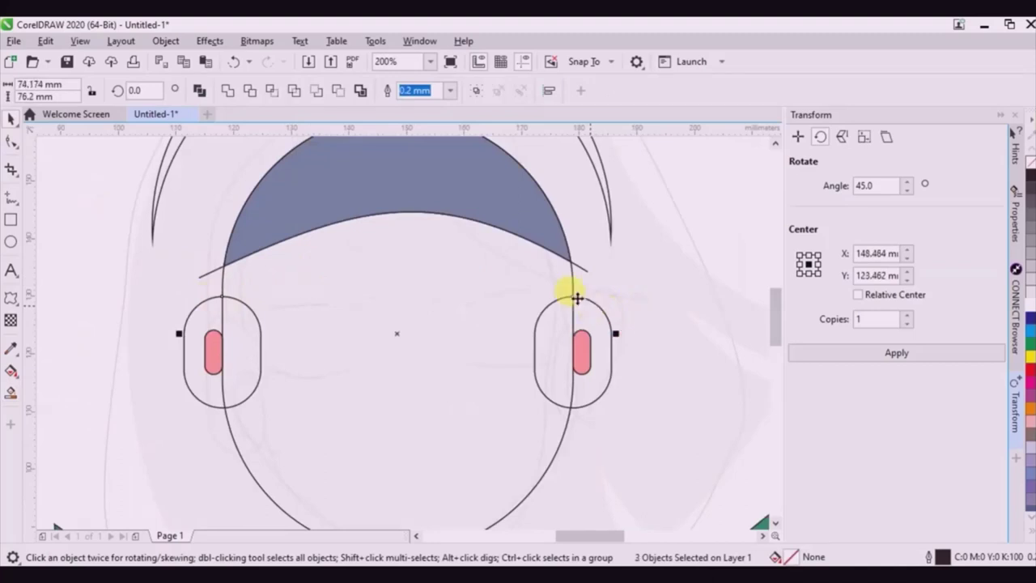
left_click(227, 91)
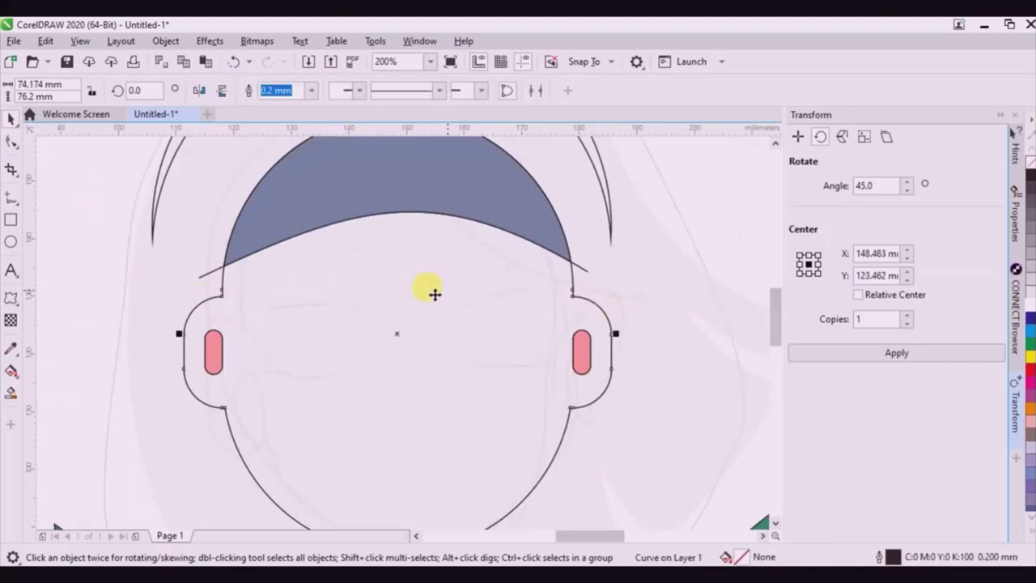
Place a copy of the hairline curve slightly below the original and rotate it by about 1.6 degrees.
scroll(267, 297, "down", 2)
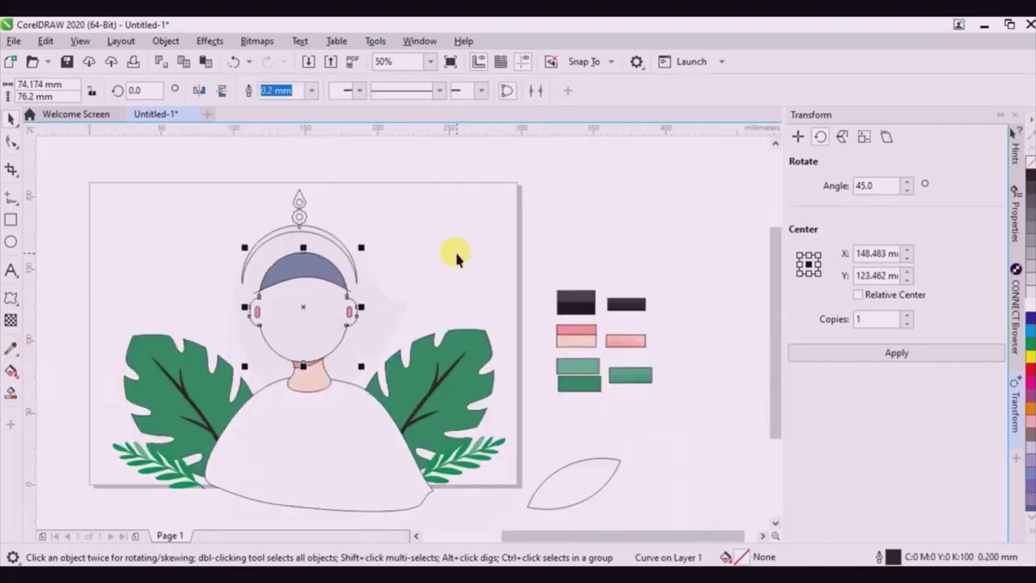
scroll(267, 274, "up", 1)
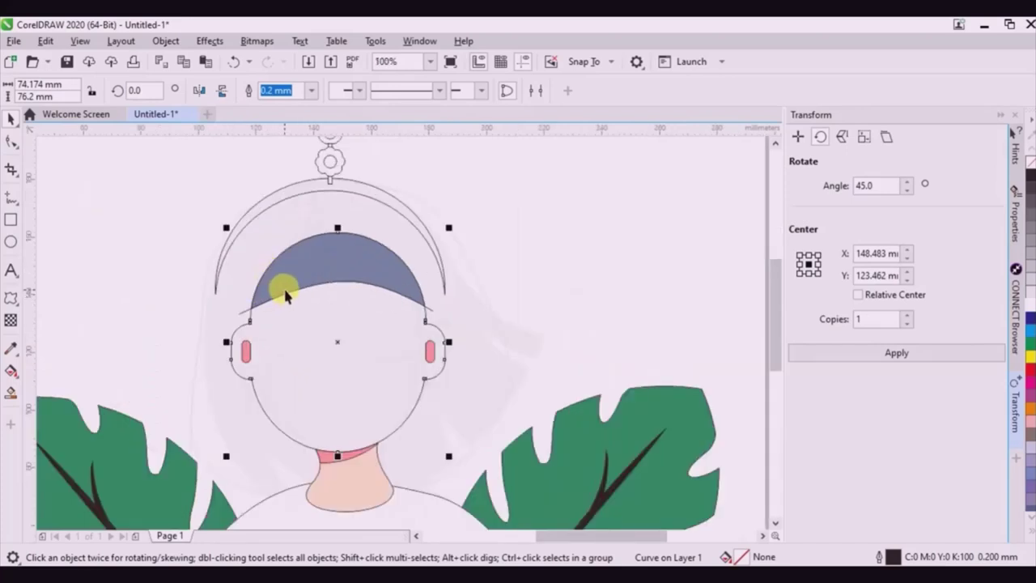
left_click(298, 294)
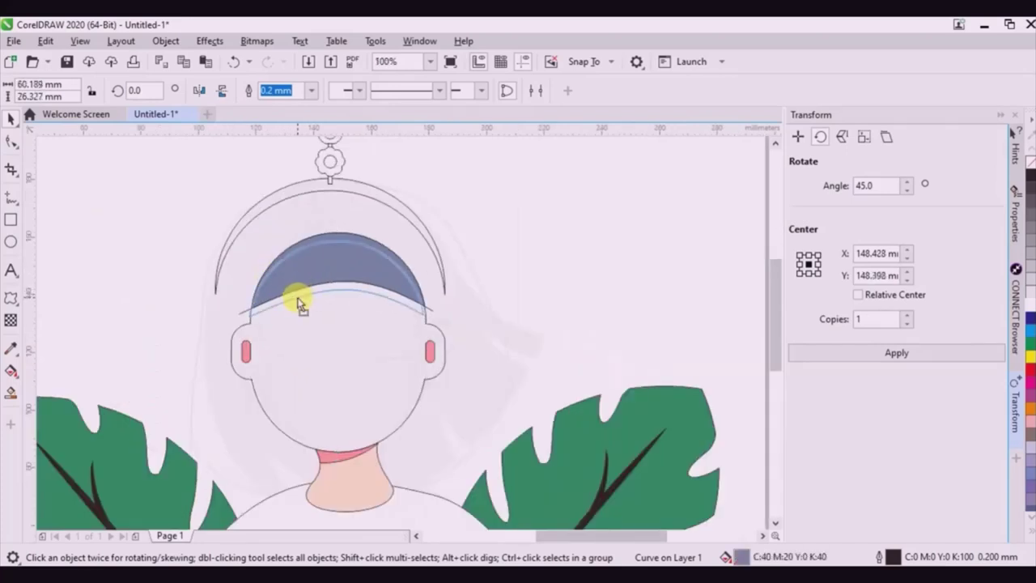
scroll(299, 304, "up", 2)
key("ctrl+z")
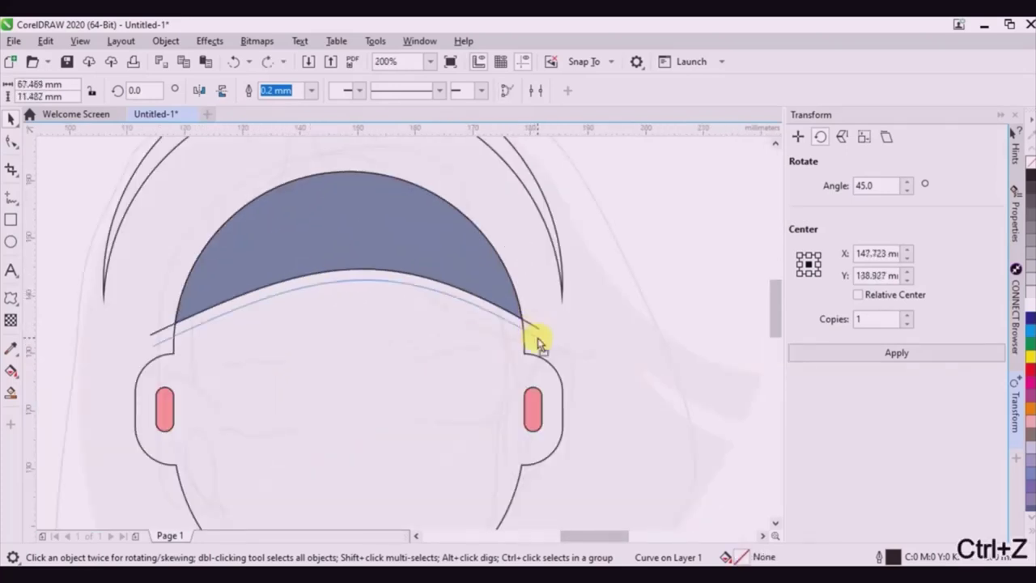
left_click_drag(541, 340, 562, 308)
left_click(542, 338)
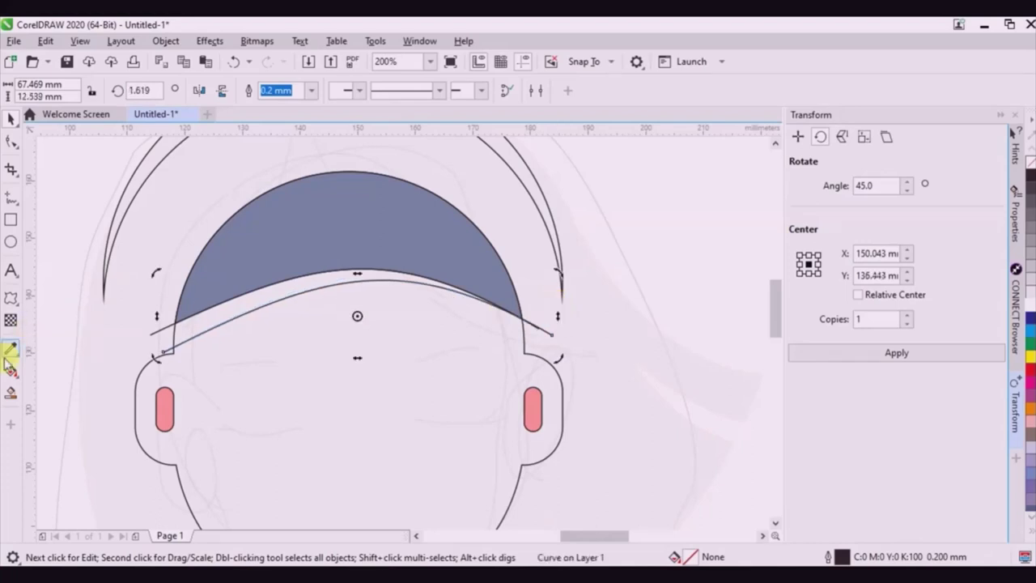
Create a forehead shadow shape above the tilted copied curve with Smart Fill, and delete that copied curve.
left_click(11, 392)
left_click(224, 305)
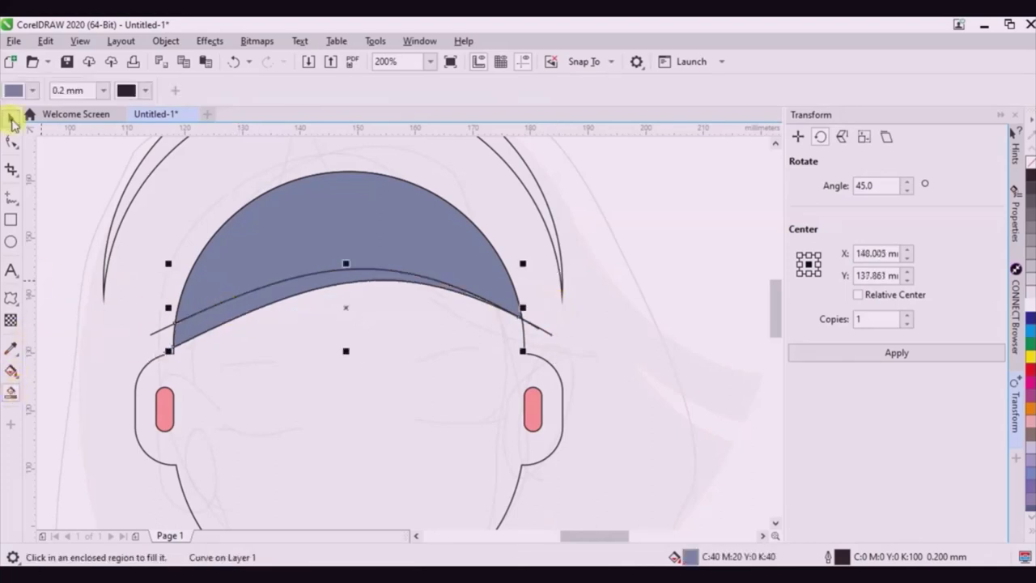
key("space")
left_click(550, 331)
key("Delete")
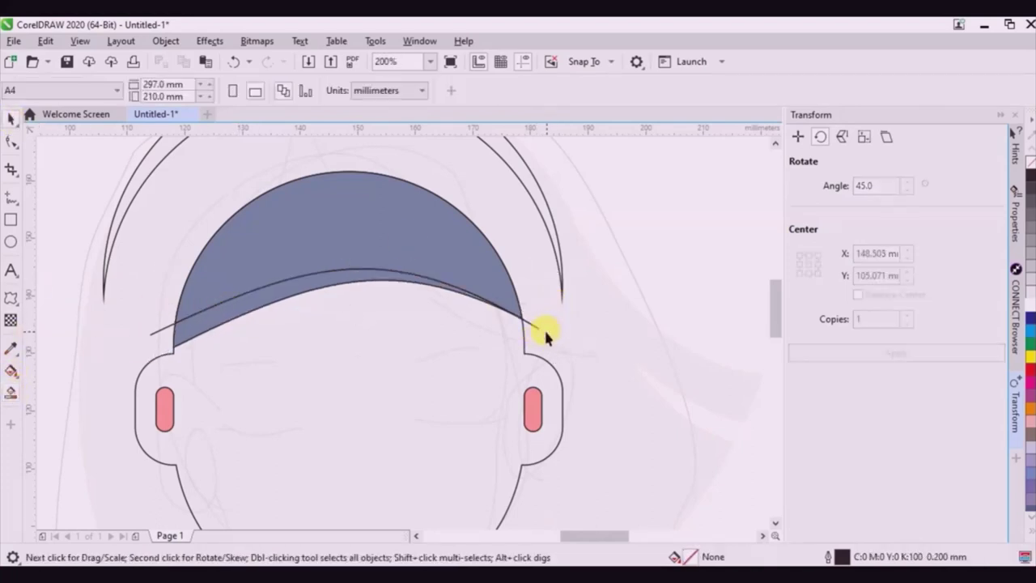
Fill the forehead shadow band with the ears' pink (#FF9596) and the face with the peach swatch colour.
key("i")
left_click(165, 403)
left_click(180, 322)
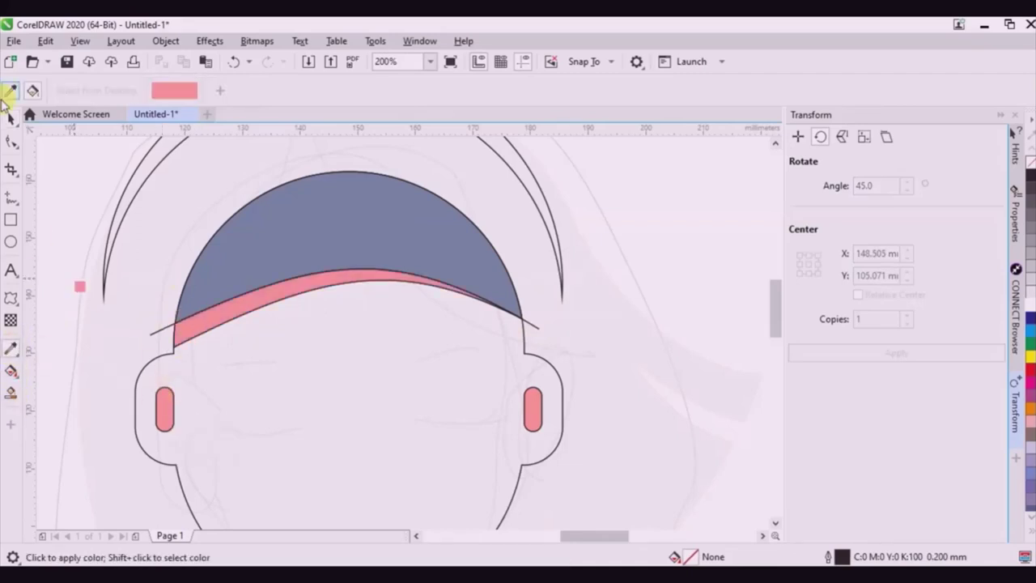
scroll(127, 267, "down", 2)
left_click(756, 395)
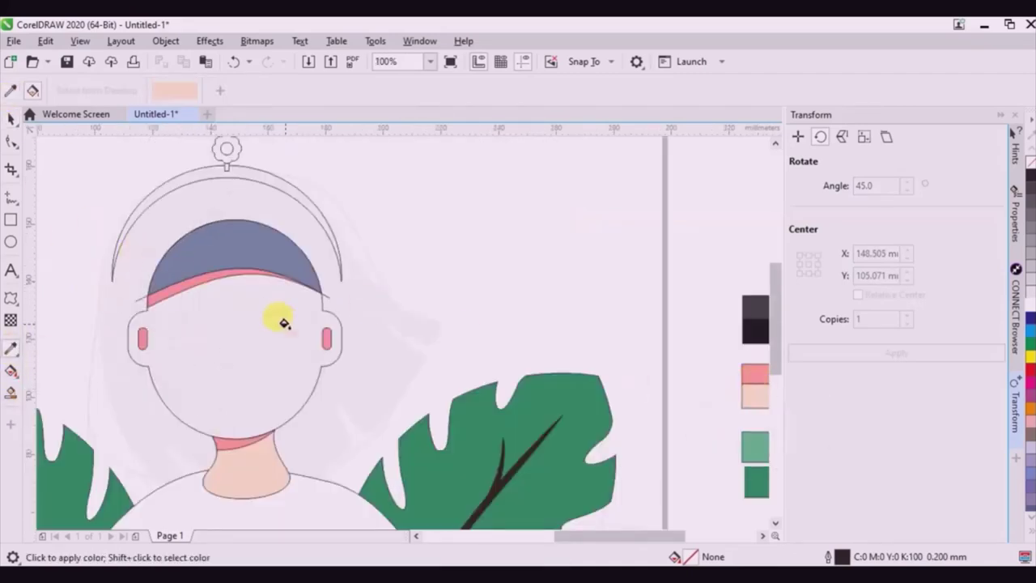
left_click(253, 314)
Sample the near-black swatch and fill the large hair shape behind the head with it.
scroll(506, 251, "down", 2)
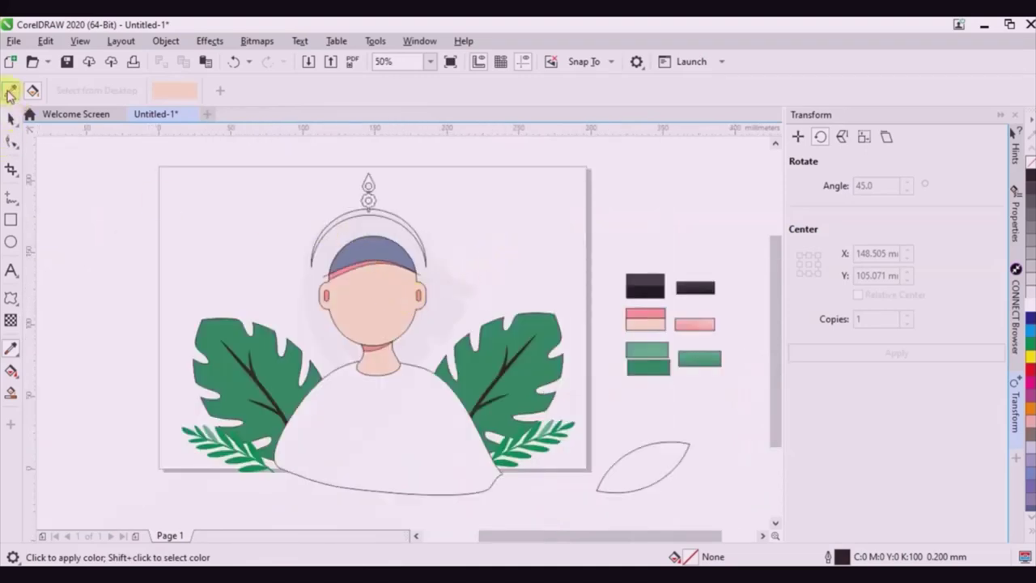
left_click(10, 92)
left_click(640, 285)
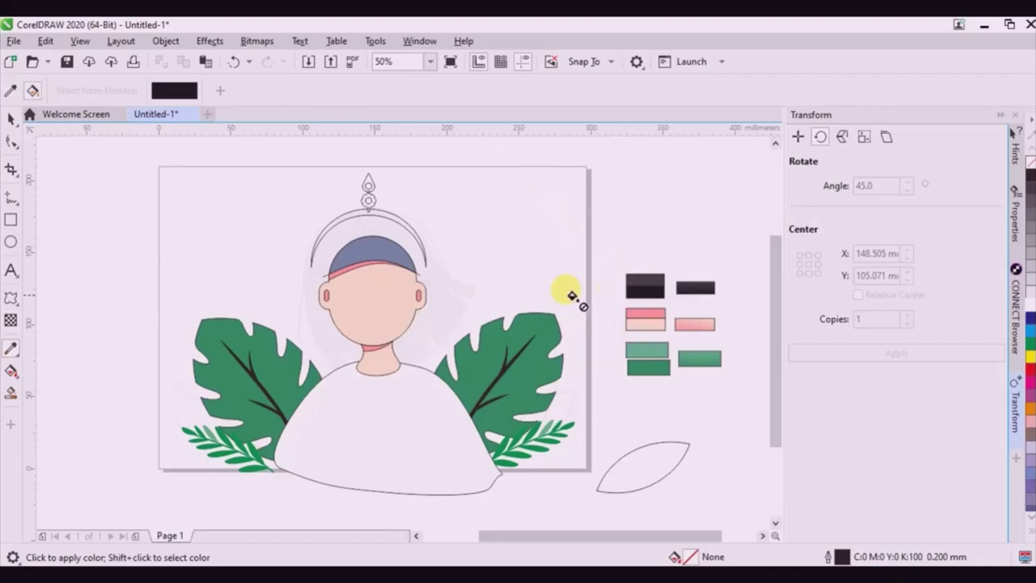
left_click(453, 303)
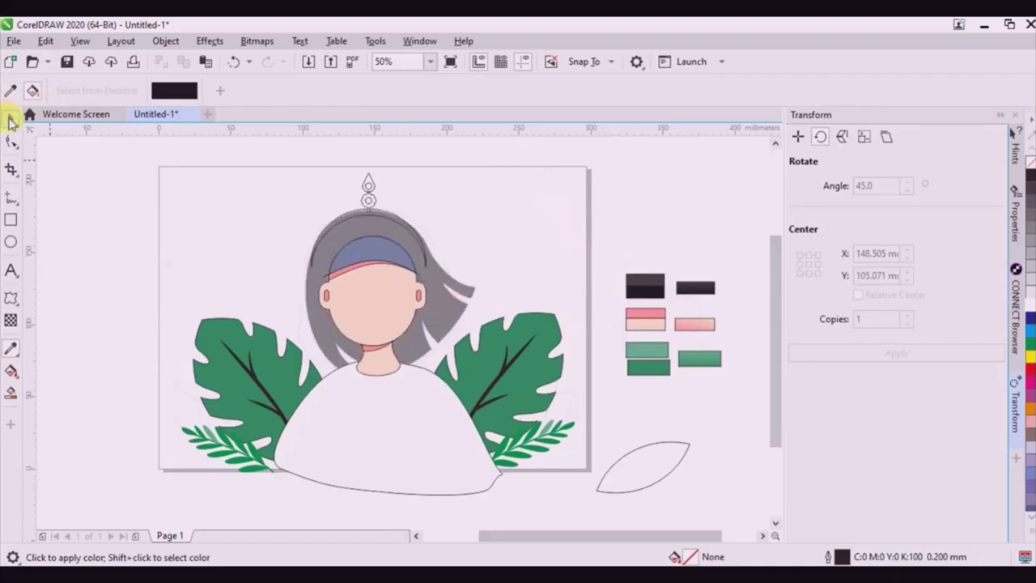
Draw a closed freehand loop about 44 by 44 mm whose lower edge runs along the hair's flicked upper strand.
left_click(10, 120)
left_click(12, 198)
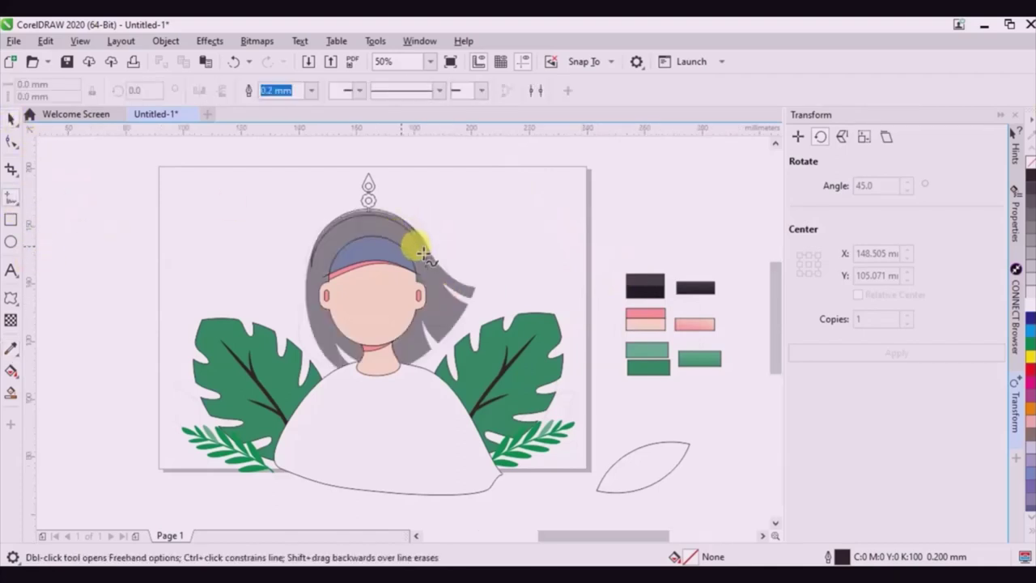
scroll(413, 247, "up", 3)
mouse_move(422, 178)
left_mouse_down()
mouse_move(446, 248)
mouse_move(495, 328)
mouse_move(566, 393)
mouse_move(646, 423)
mouse_move(470, 204)
left_mouse_up()
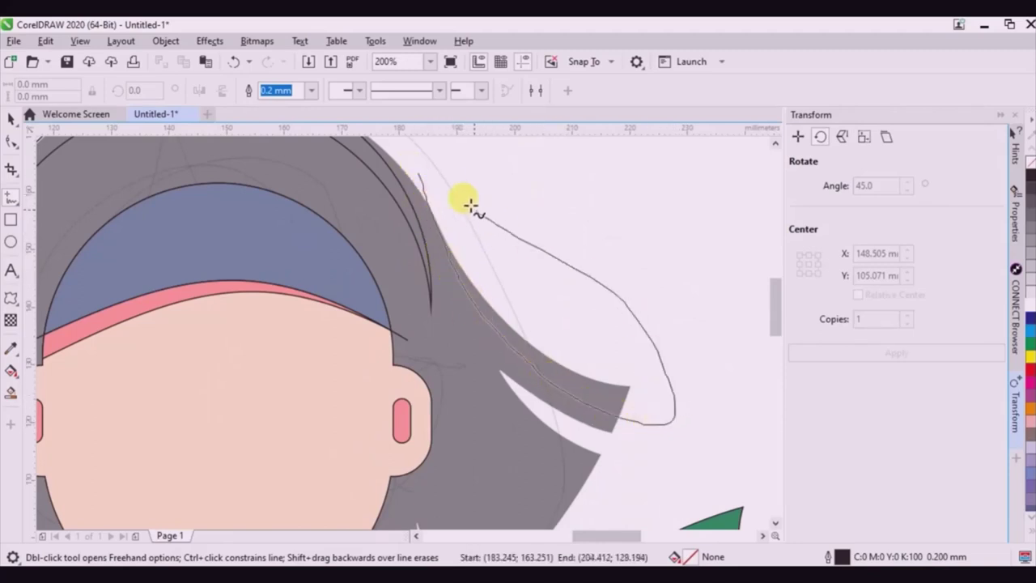
left_click_drag(420, 170, 421, 175)
Draw three closed freehand highlight shapes across the fringe: a wide one, a narrow middle one, and another about 26 by 25 mm.
scroll(404, 224, "down", 2)
scroll(405, 227, "up", 2)
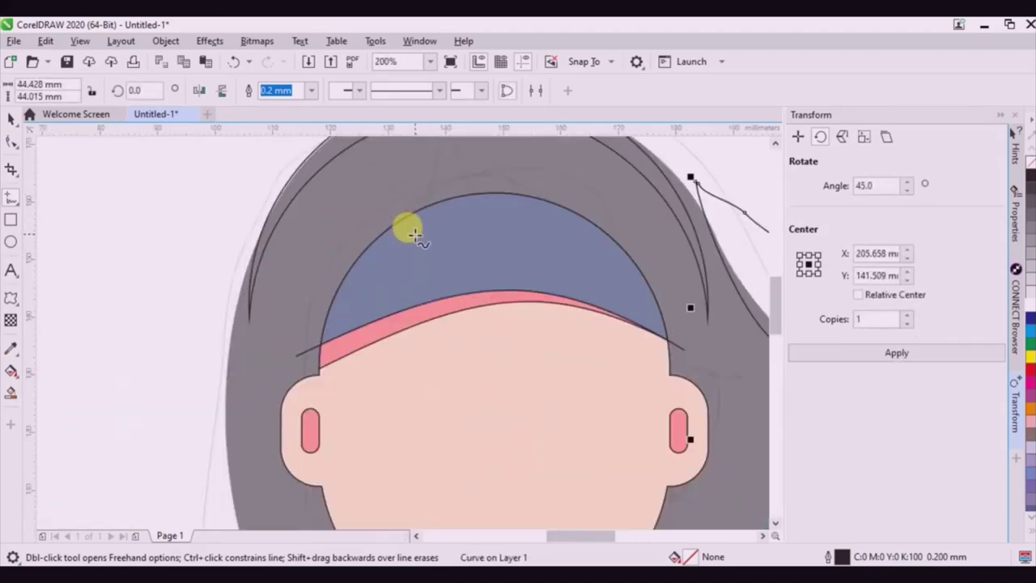
mouse_move(455, 175)
left_mouse_down()
mouse_move(353, 237)
mouse_move(314, 332)
mouse_move(362, 332)
mouse_move(436, 289)
mouse_move(468, 175)
left_mouse_up()
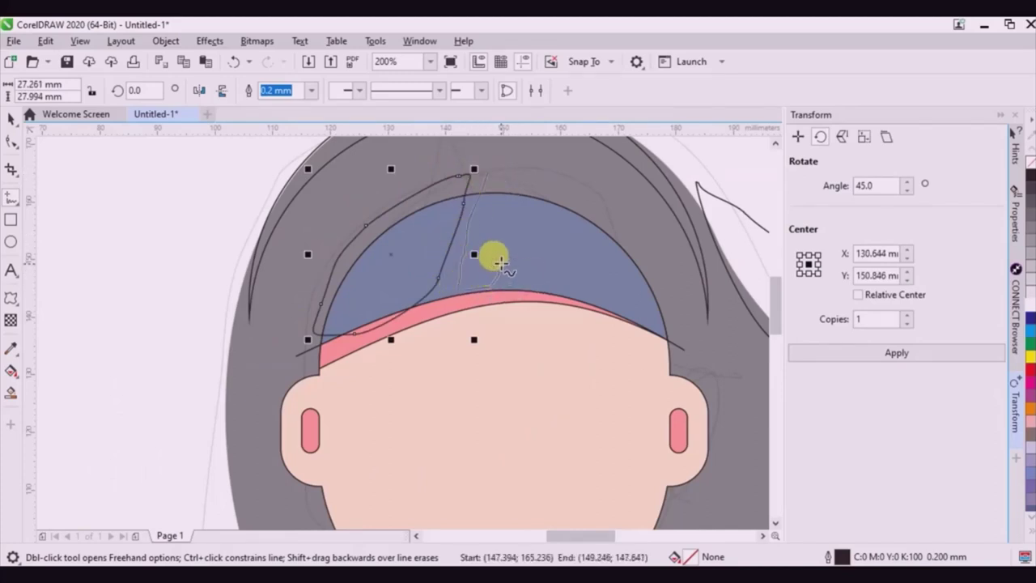
mouse_move(501, 263)
left_mouse_down()
mouse_move(511, 179)
mouse_move(495, 170)
mouse_move(587, 207)
mouse_move(624, 242)
mouse_move(671, 322)
mouse_move(549, 285)
mouse_move(529, 249)
mouse_move(524, 173)
left_mouse_up()
Sample the dark grey swatch (#3B3B3B) and fill the three fringe highlight shapes with it.
scroll(225, 301, "down", 2)
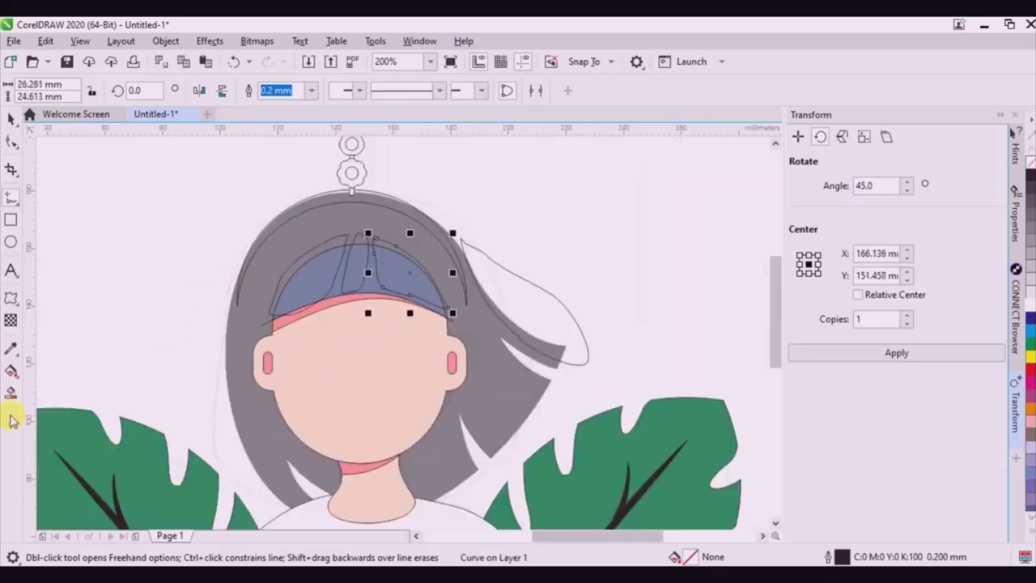
left_click(12, 350)
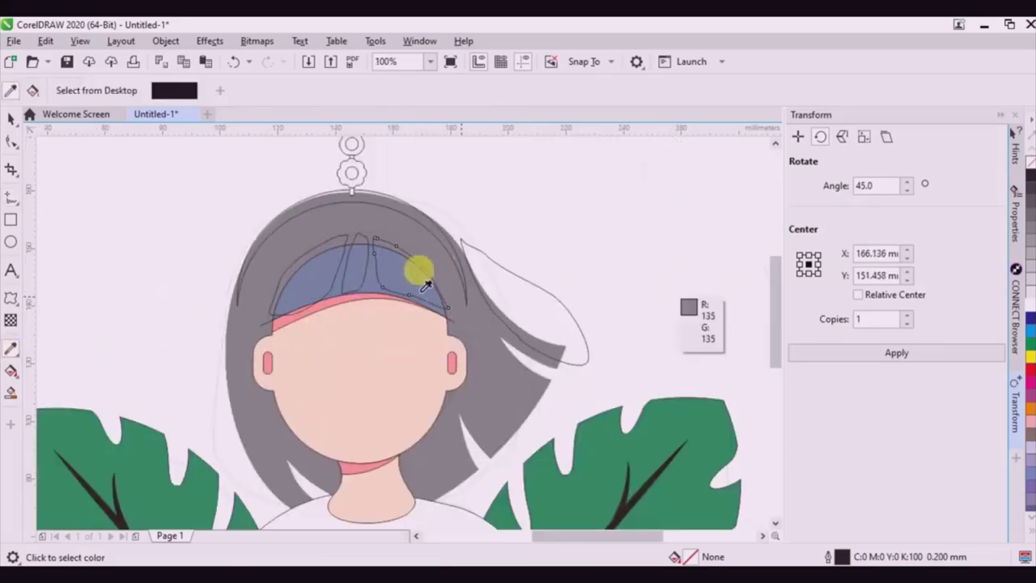
scroll(405, 279, "down", 2)
left_click(644, 314)
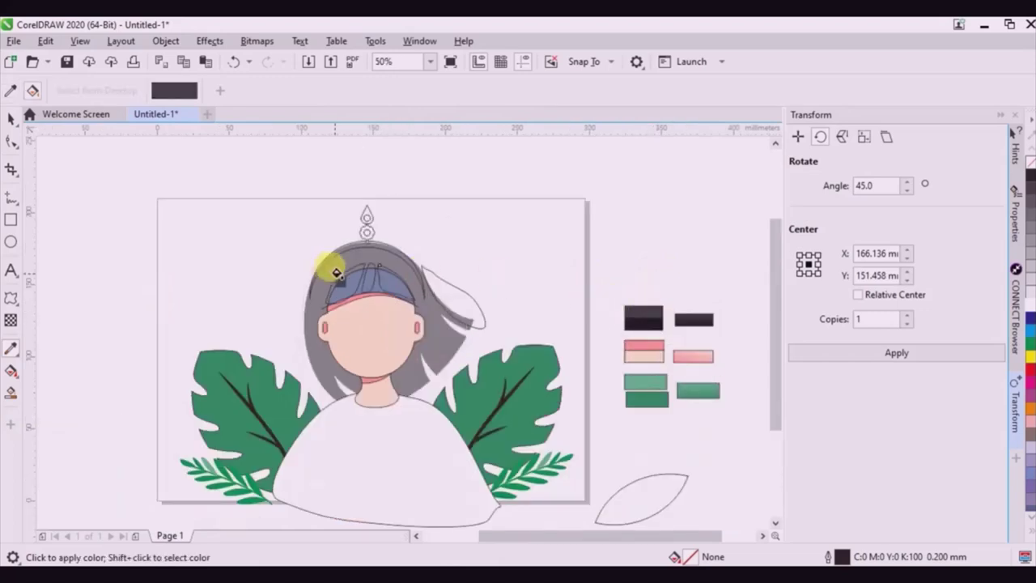
scroll(335, 266, "up", 2)
left_click(370, 292)
left_click(439, 286)
left_click(524, 293)
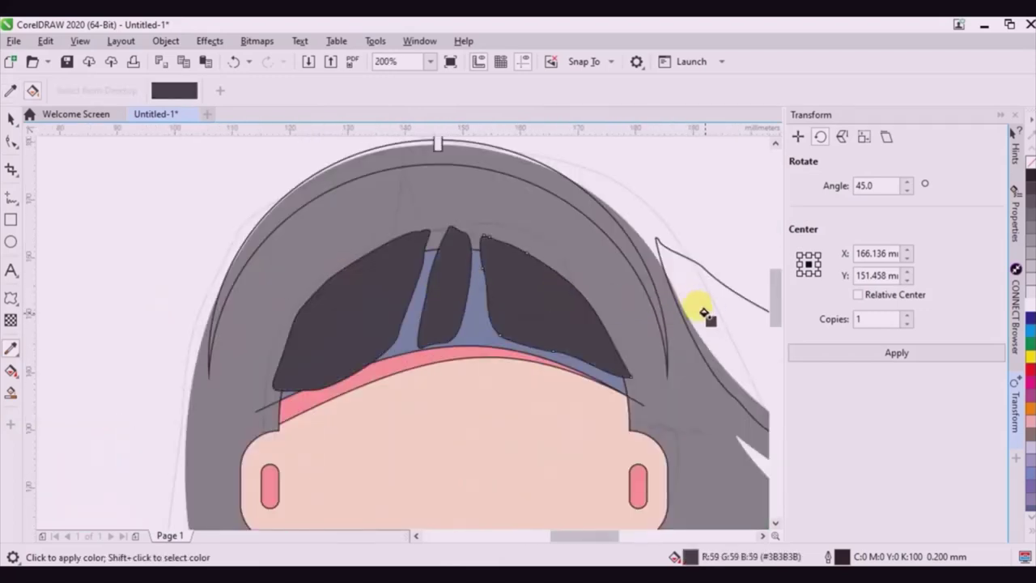
Create a separate strip along the flicked strand's upper edge with Smart Fill, and delete the freehand loop.
left_click(707, 356)
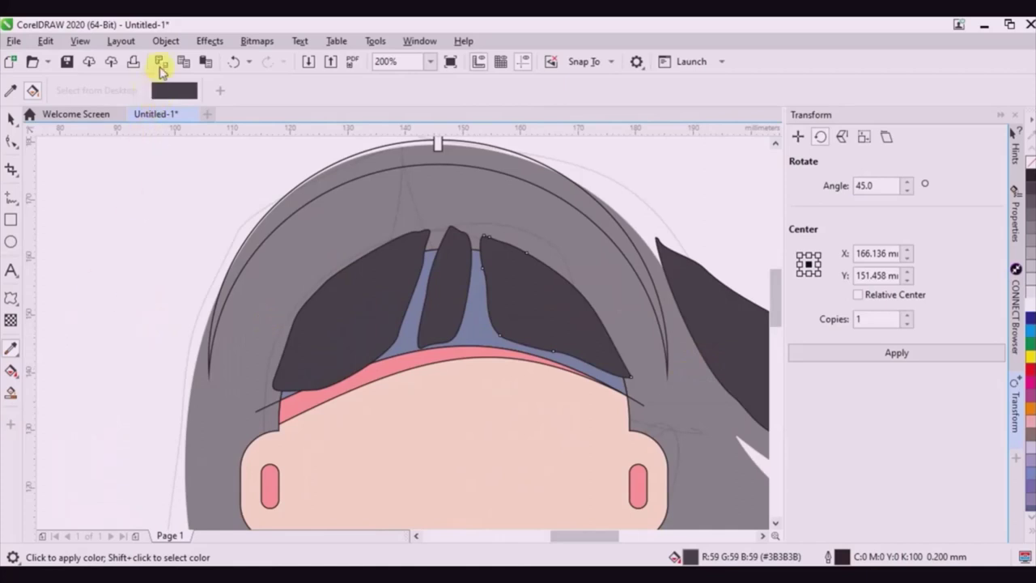
left_click(233, 63)
left_click(10, 395)
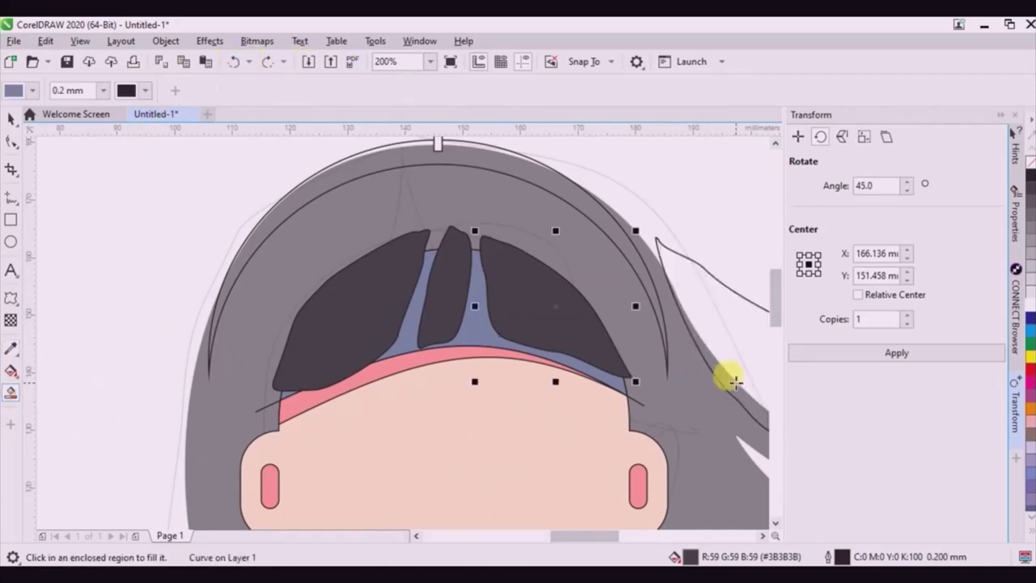
left_click(696, 378)
left_click(1002, 116)
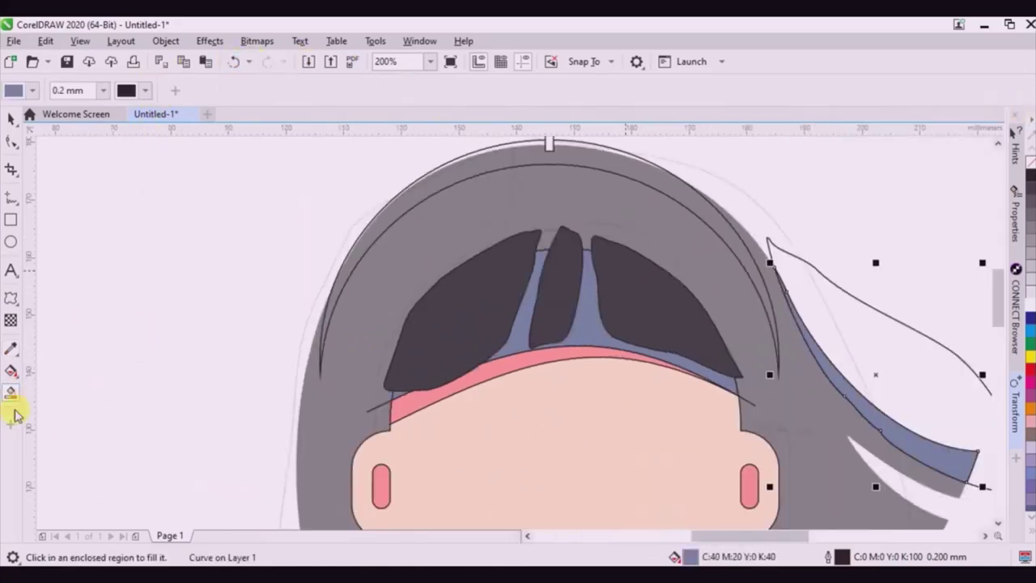
scroll(346, 293, "down", 2)
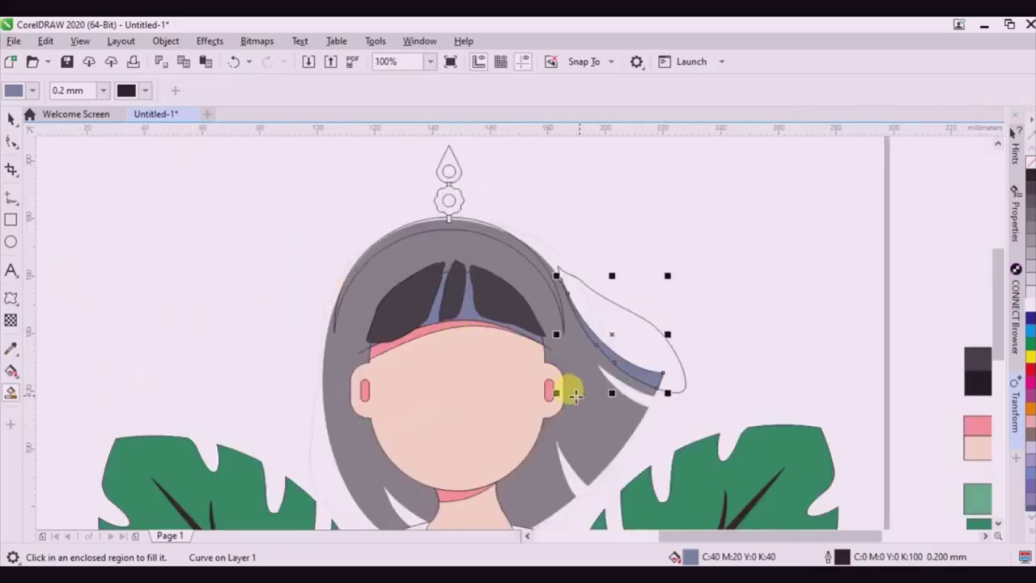
scroll(338, 294, "down", 1)
scroll(338, 332, "up", 1)
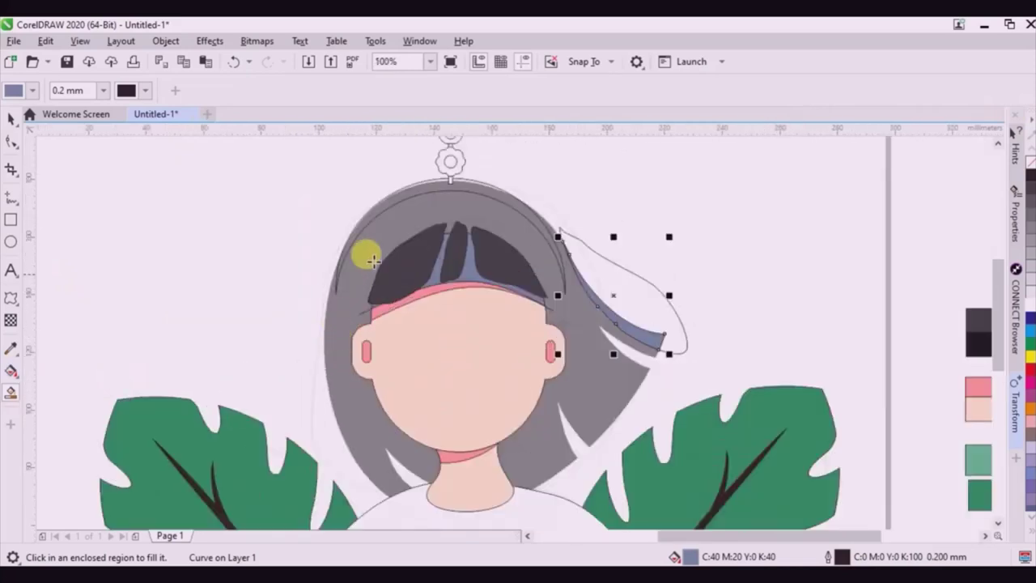
left_click(13, 118)
left_click(716, 294)
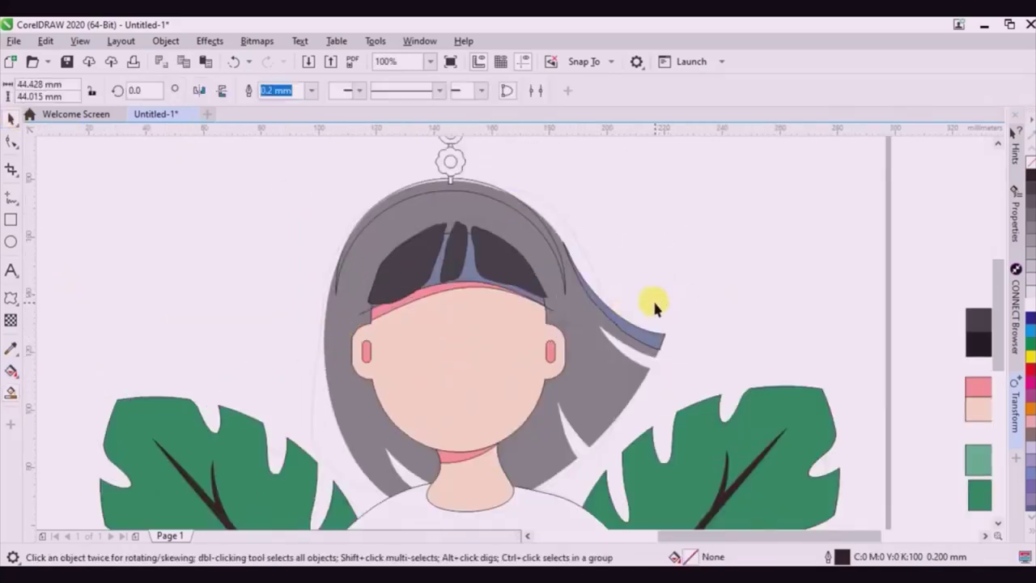
Delete the leftover hairline curve between the fringe and the pink forehead band, keeping the band.
left_click(433, 291)
key("Delete")
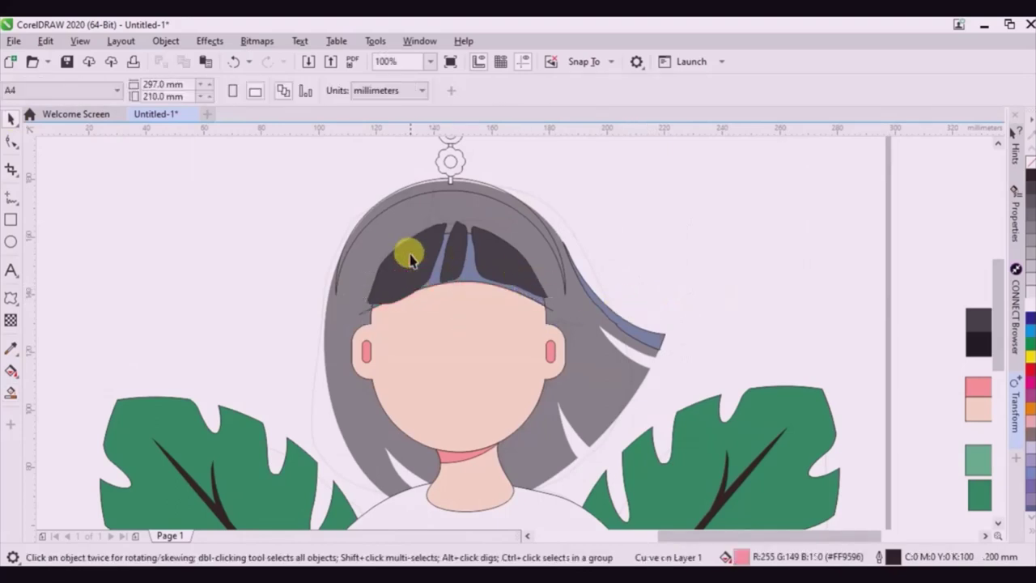
scroll(545, 302, "up", 1)
key("ctrl+z")
left_click(555, 314)
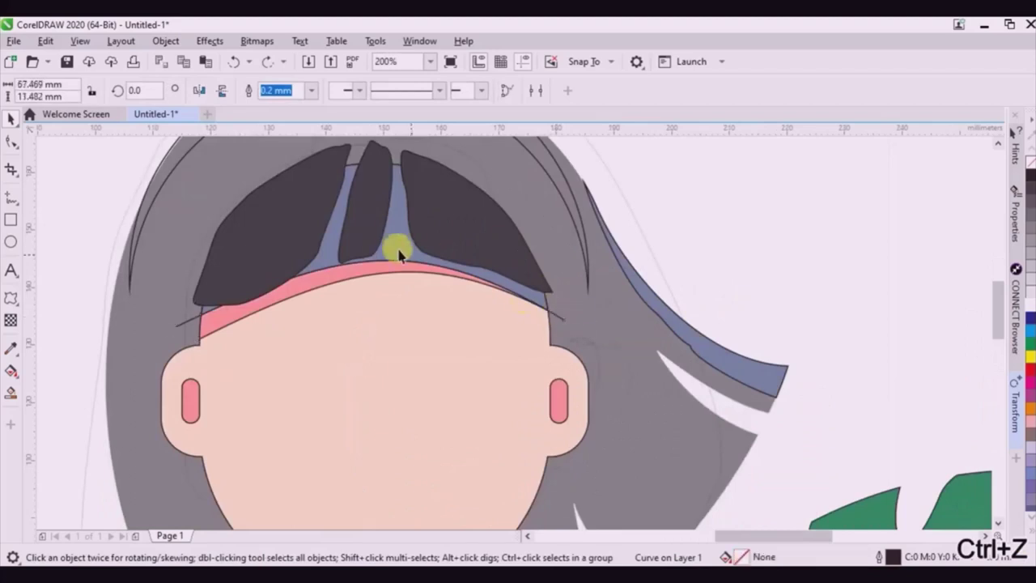
key("Delete")
Move the three fringe highlights slightly up inside the fringe and reshape the lower edge of the one on the left.
left_click(310, 214)
left_click(356, 212, "shift")
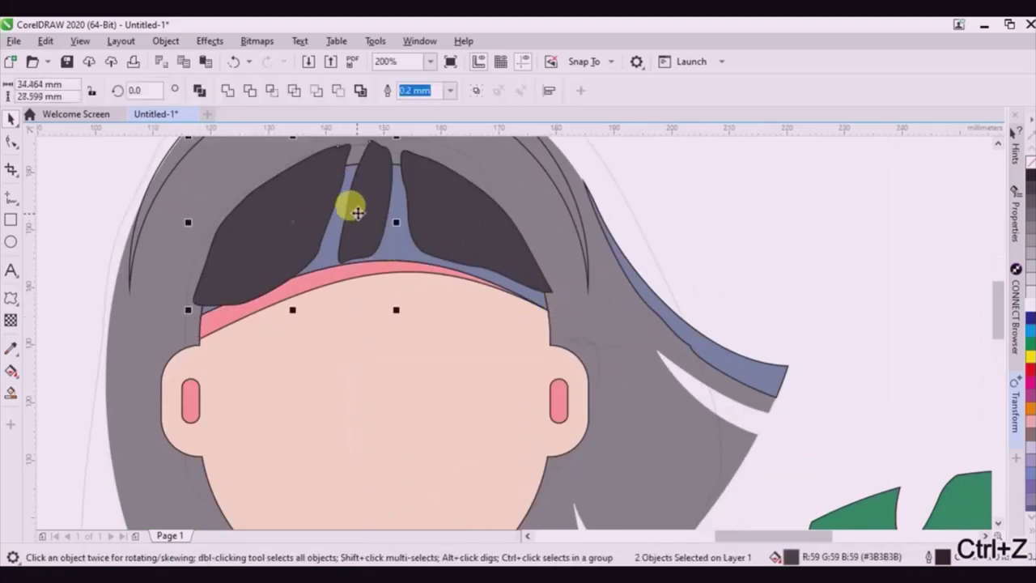
left_click(515, 277, "shift")
mouse_move(553, 306)
left_mouse_down()
mouse_move(537, 294)
mouse_move(541, 301)
left_mouse_up()
left_click_drag(262, 242, 265, 229)
double_click(266, 232)
mouse_move(246, 287)
left_mouse_down()
mouse_move(231, 270)
mouse_move(262, 283)
mouse_move(273, 263)
mouse_move(245, 288)
mouse_move(229, 280)
left_mouse_up()
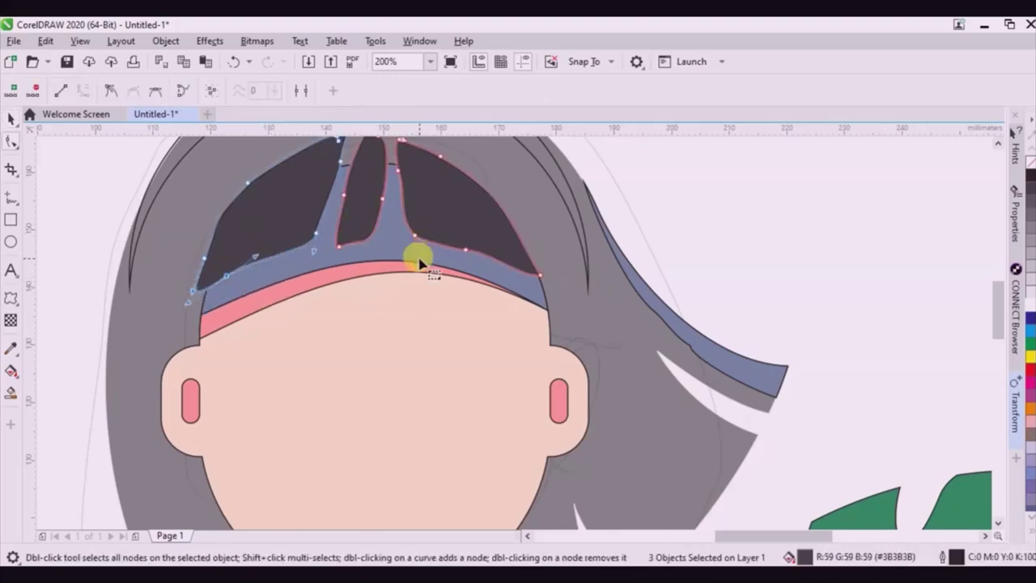
Fill the strip along the flicked strand's upper edge with black (C0 M0 Y0 K100).
scroll(416, 254, "down", 2)
left_click(11, 126)
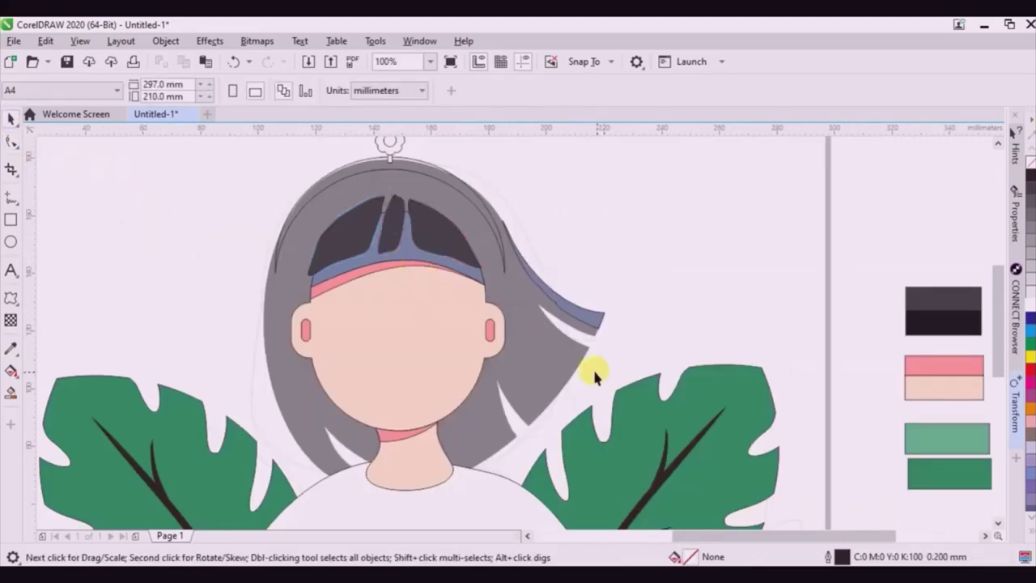
left_click(532, 352)
left_click(563, 310)
double_click(557, 309)
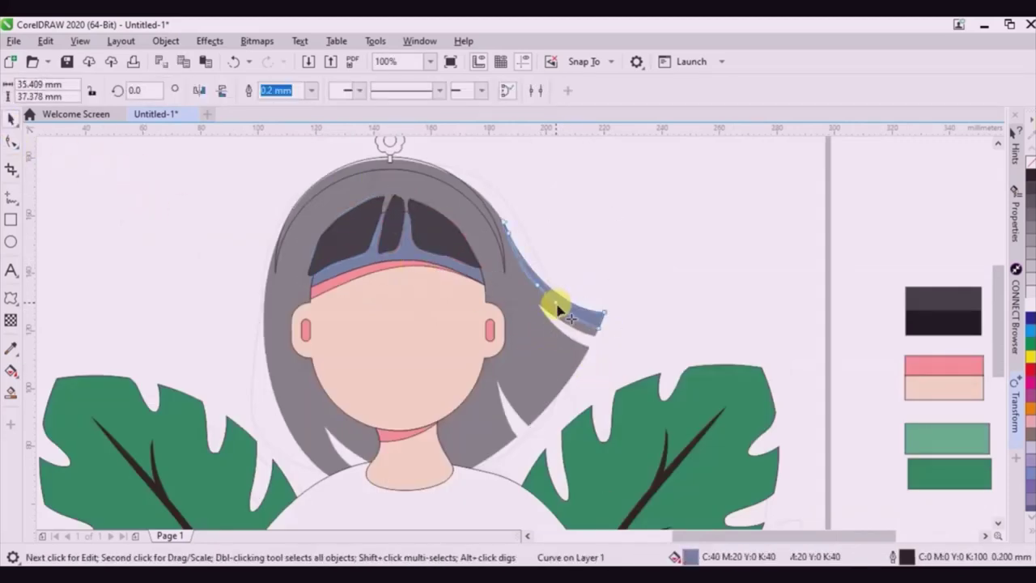
left_click(11, 348)
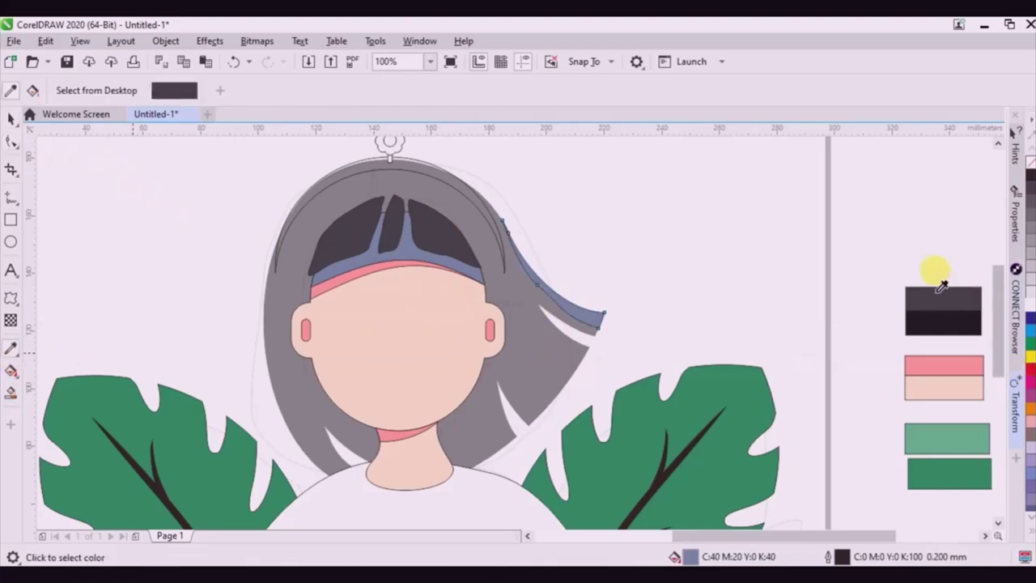
left_click(908, 301)
left_click(556, 299)
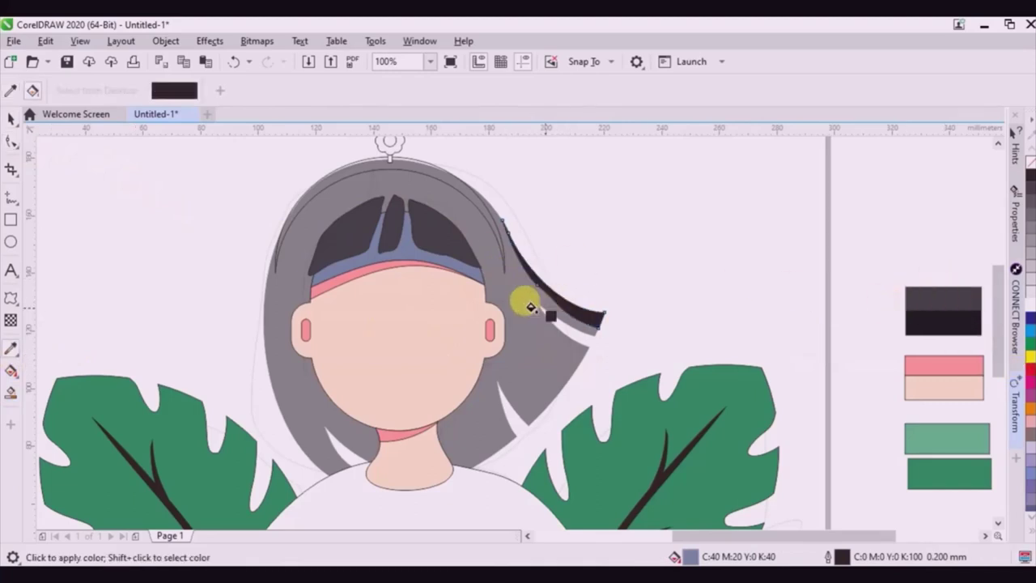
Sample the near-black swatch colour and fill the blue fringe shape above the forehead with it.
left_click(10, 90)
left_click(925, 296)
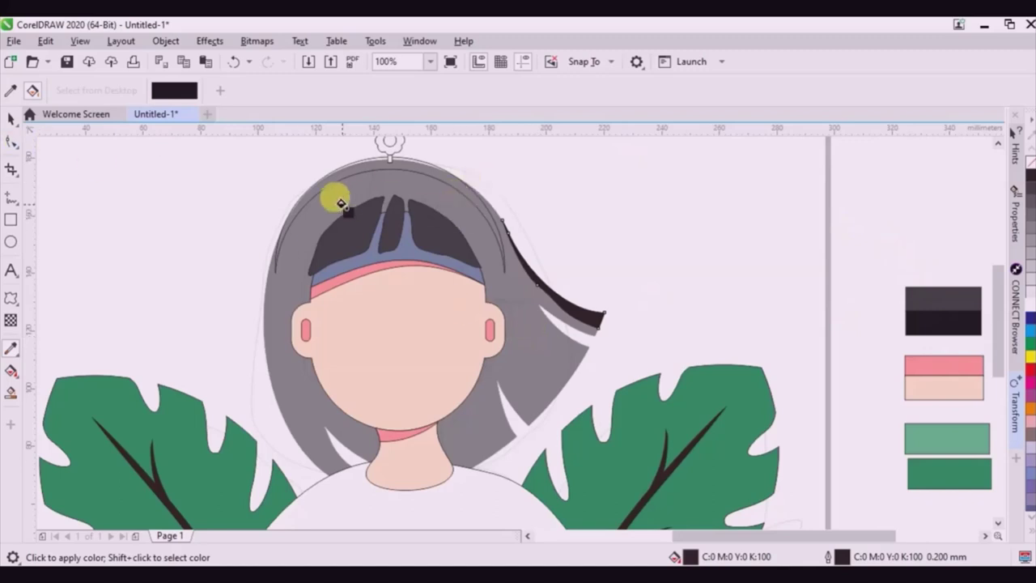
scroll(348, 226, "up", 2)
left_click(381, 311)
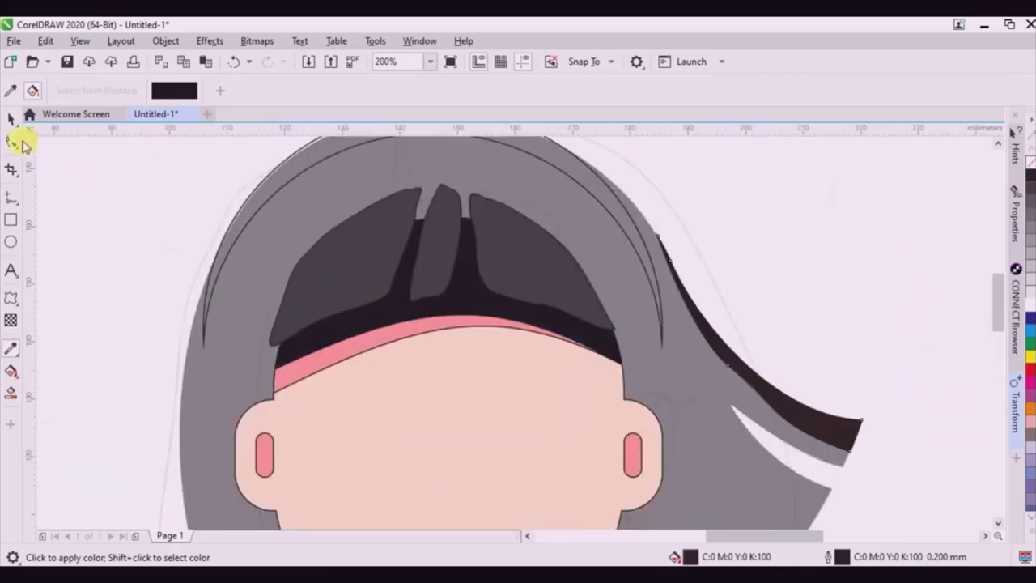
Duplicate the pink and peach swatch pair and place the copy above the dark swatches.
left_click(10, 120)
left_click(567, 174)
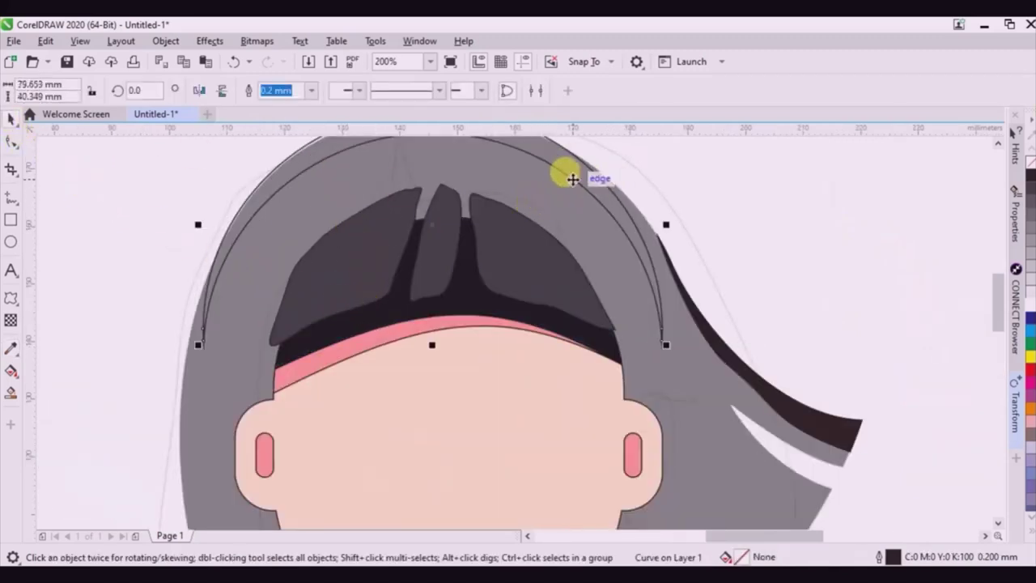
scroll(223, 233, "down", 2)
scroll(224, 233, "down", 2)
scroll(496, 310, "up", 3)
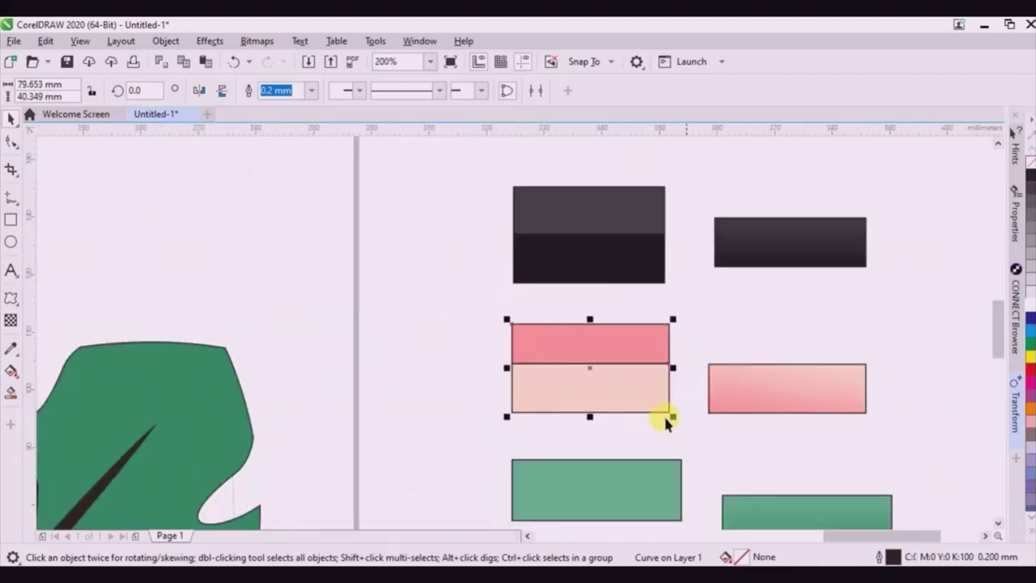
scroll(594, 400, "down", 1)
left_click_drag(590, 385, 591, 247)
right_click(591, 247)
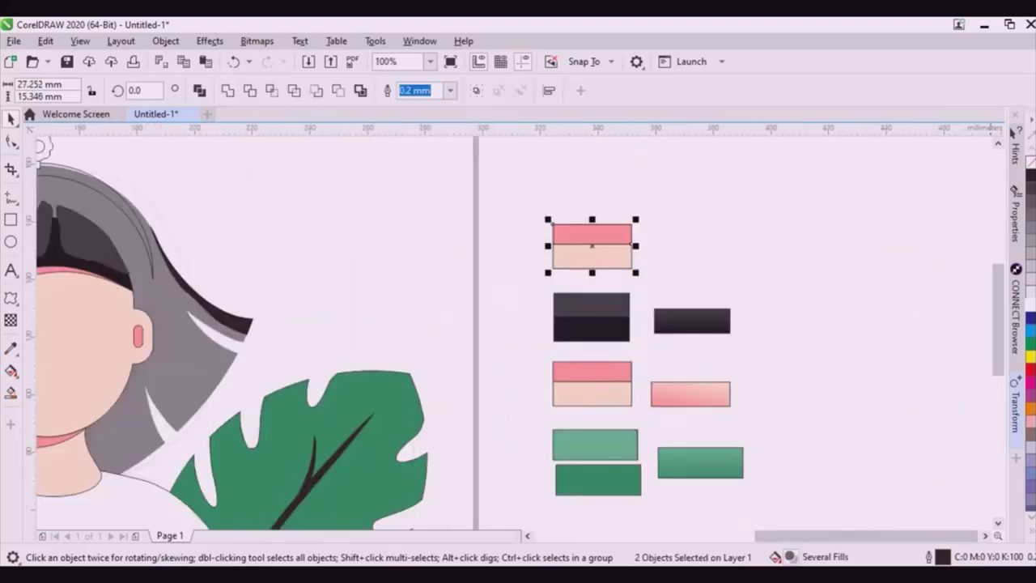
Recolour the copied swatch pair, making the upper rectangle golden yellow and the lower one pale yellow.
left_click(1030, 358)
key("Tab")
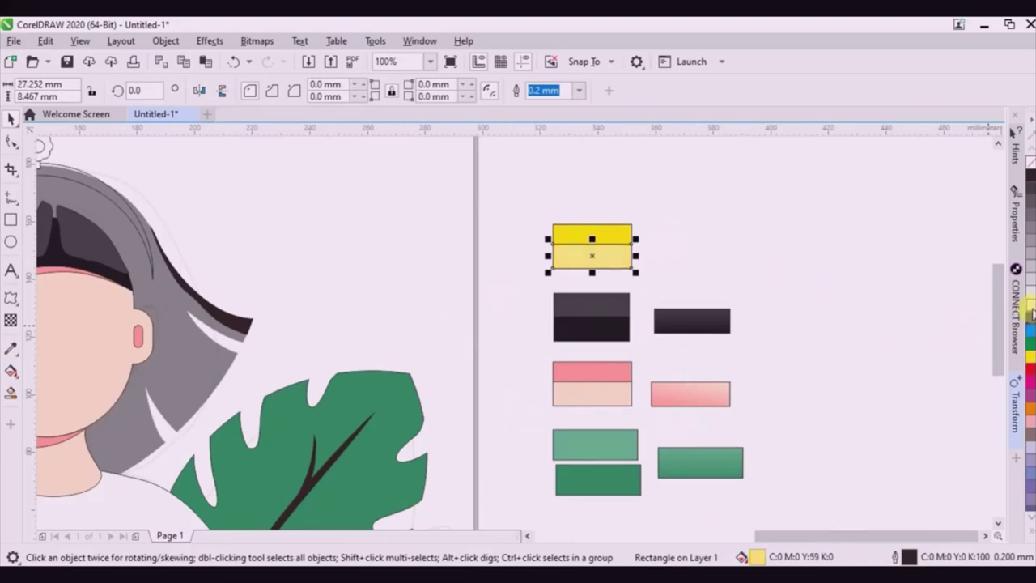
left_click(600, 240)
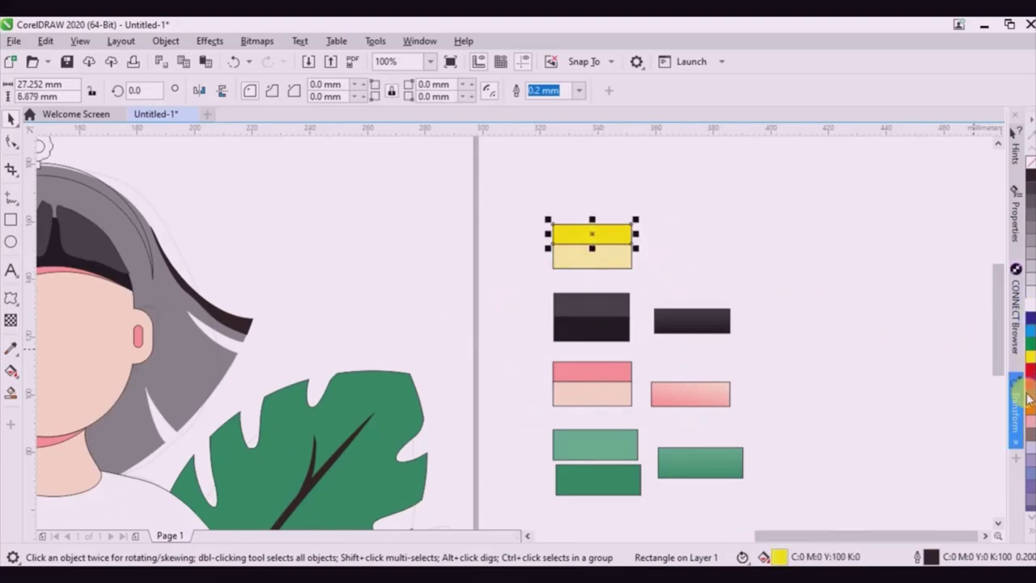
left_click(874, 378)
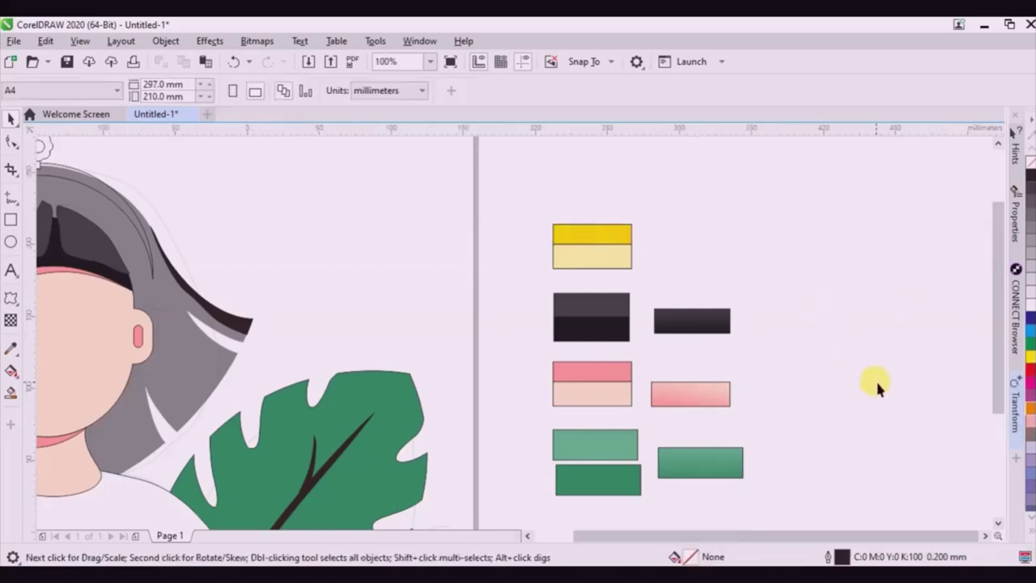
Fill the teardrop, flower and connecting pieces of the head ornament with the golden yellow swatch colour.
scroll(875, 378, "down", 1)
scroll(591, 299, "up", 1)
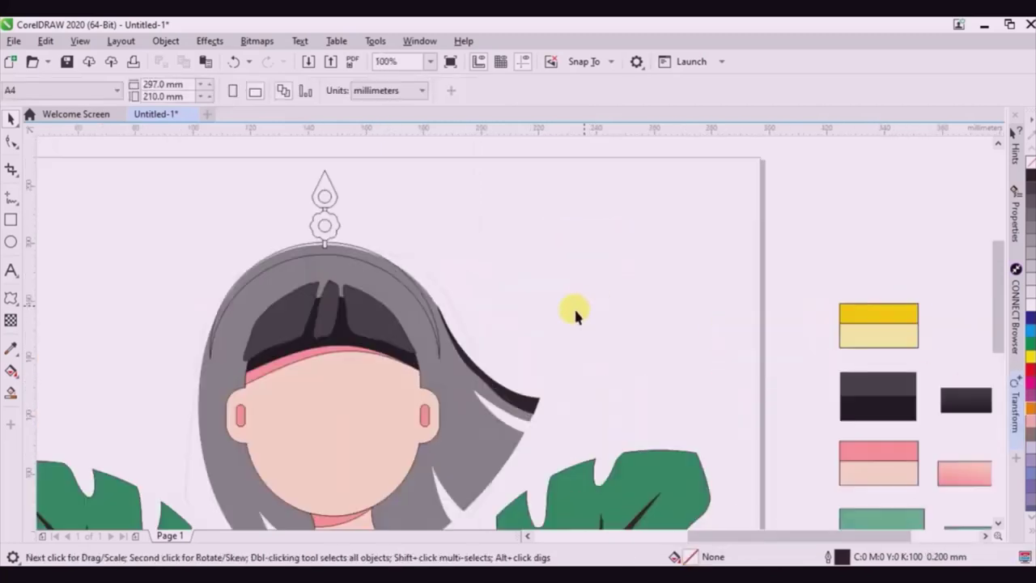
left_click(11, 348)
left_click(874, 316)
left_click(324, 179)
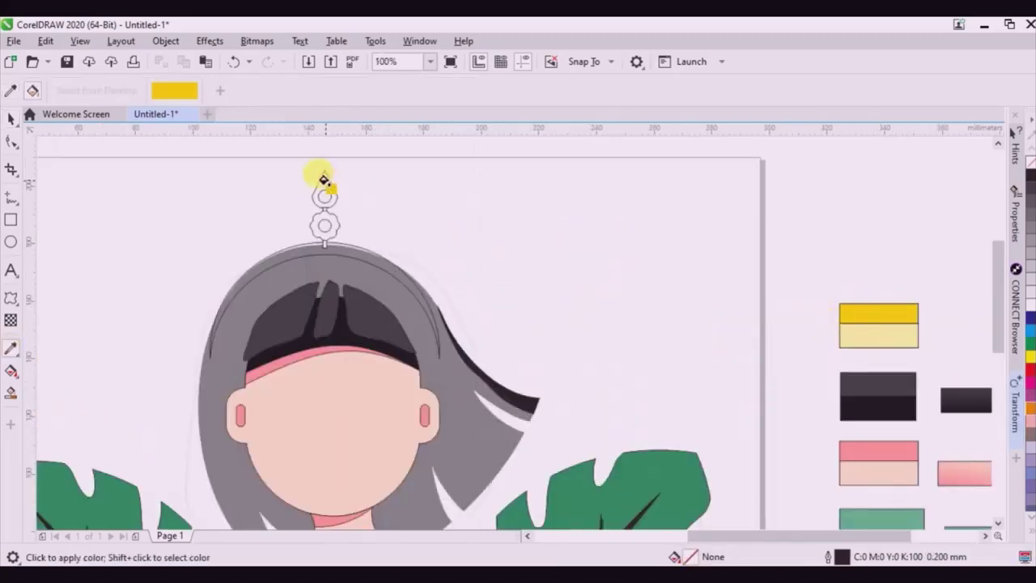
left_click(337, 227)
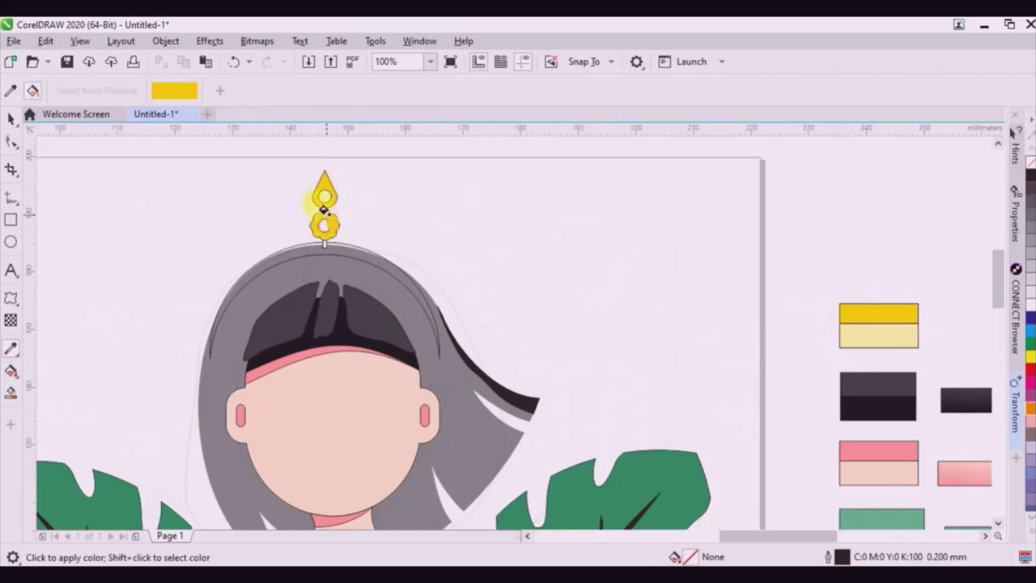
scroll(325, 215, "up", 5)
scroll(393, 352, "down", 4)
left_click(196, 255)
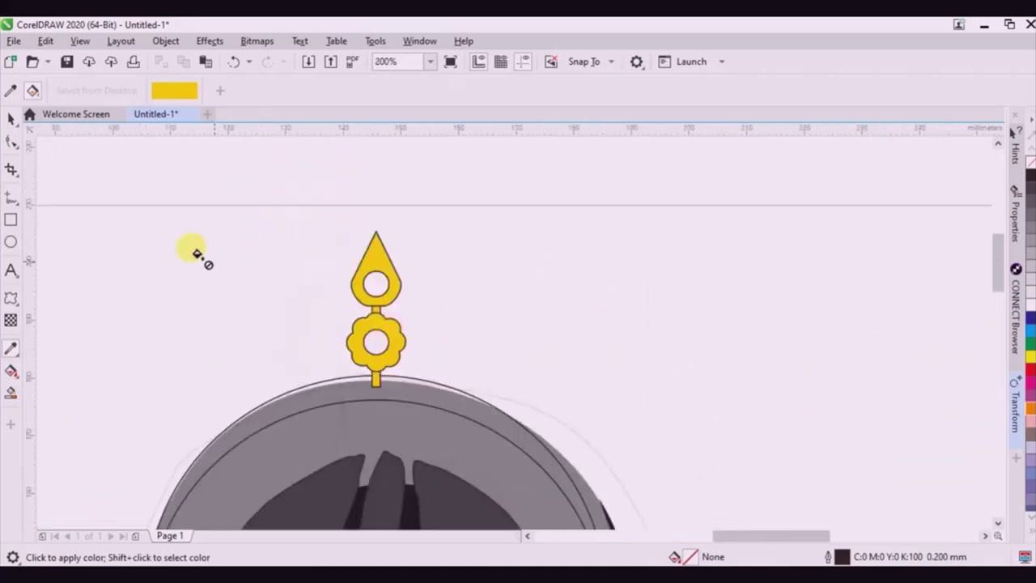
left_click(14, 122)
Remove the transparency from the main hair shape and deselect it.
scroll(534, 243, "down", 2)
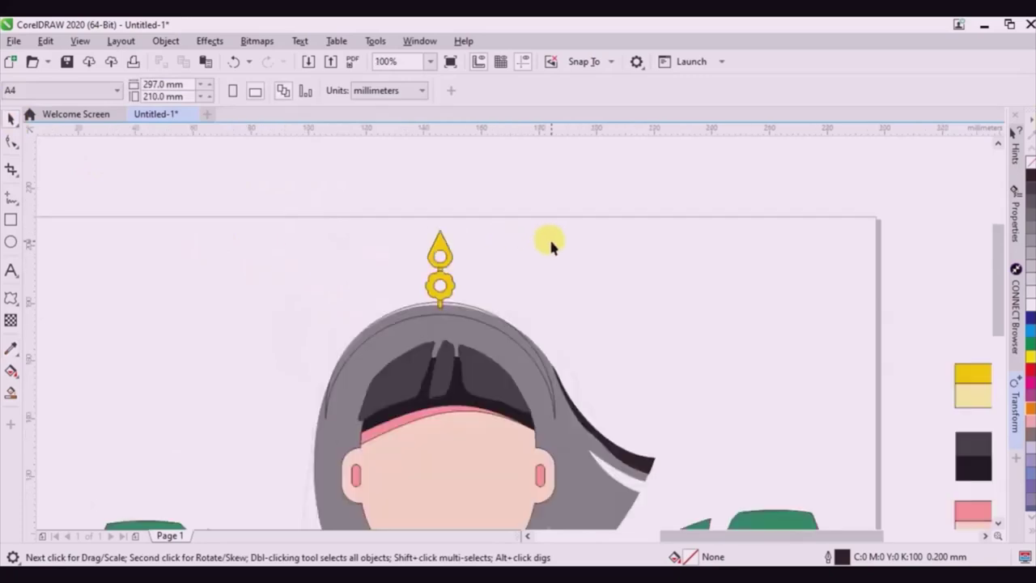
scroll(548, 243, "down", 2)
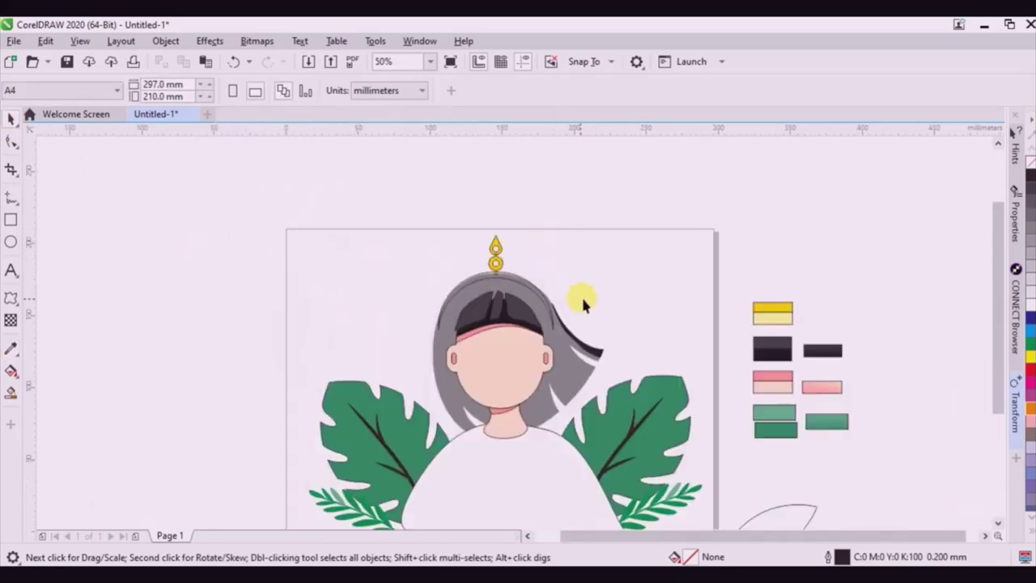
left_click(572, 373)
left_click(11, 320)
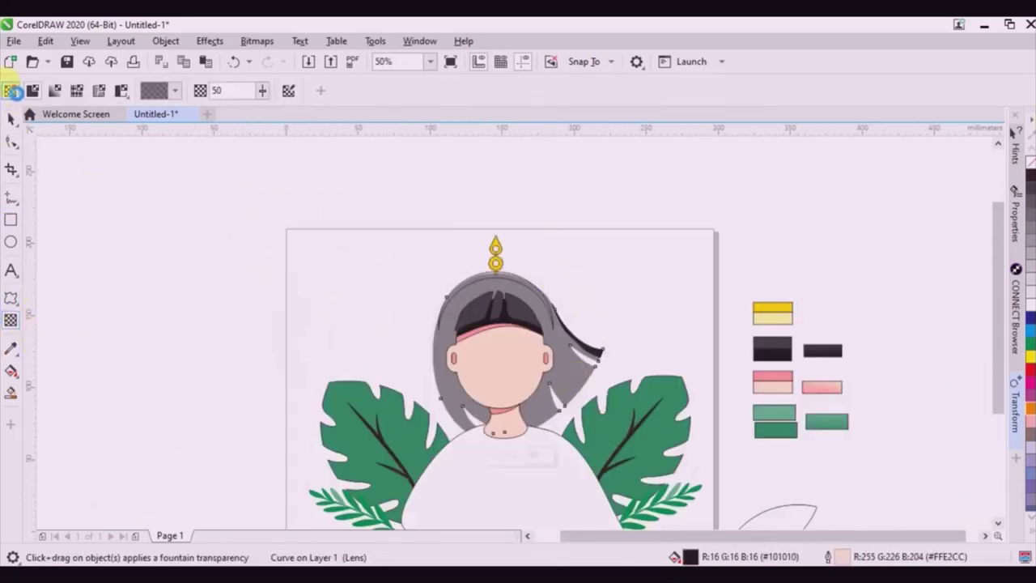
left_click(10, 90)
left_click(11, 118)
left_click(326, 233)
Copy the green gradient swatch's attributes onto both large leaves with the Attributes Eyedropper.
scroll(638, 247, "down", 1)
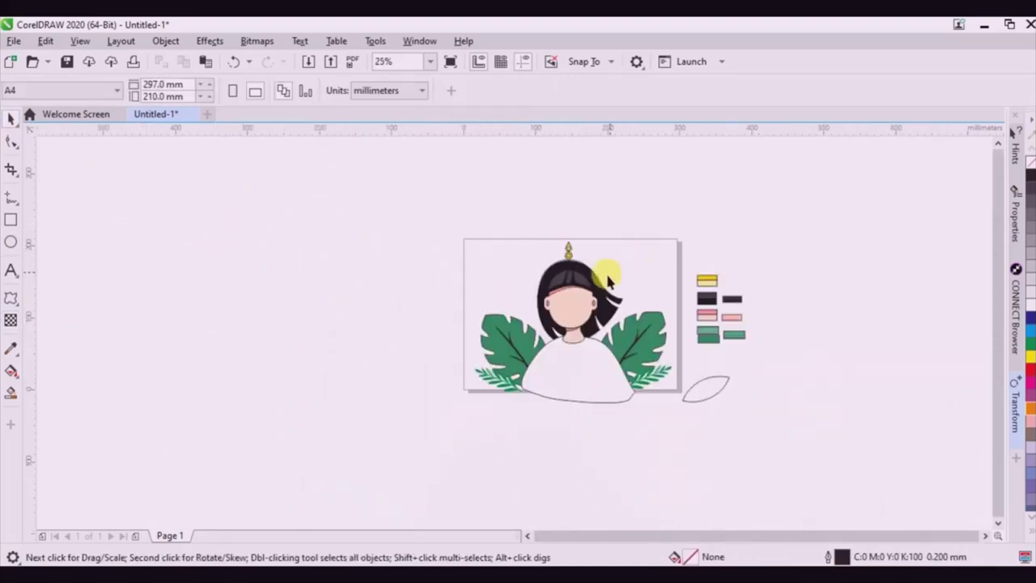
scroll(574, 296, "up", 1)
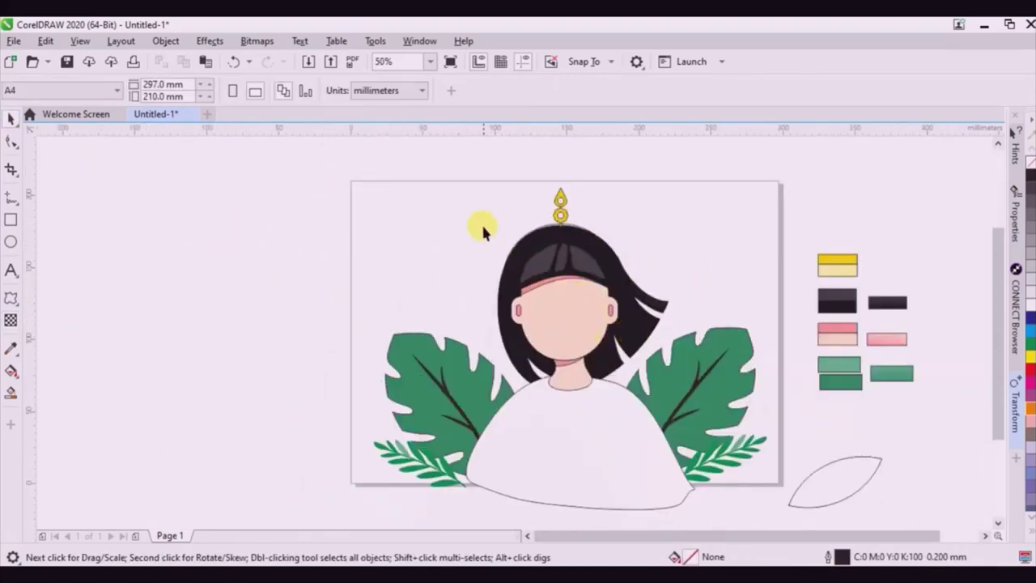
left_click(453, 363)
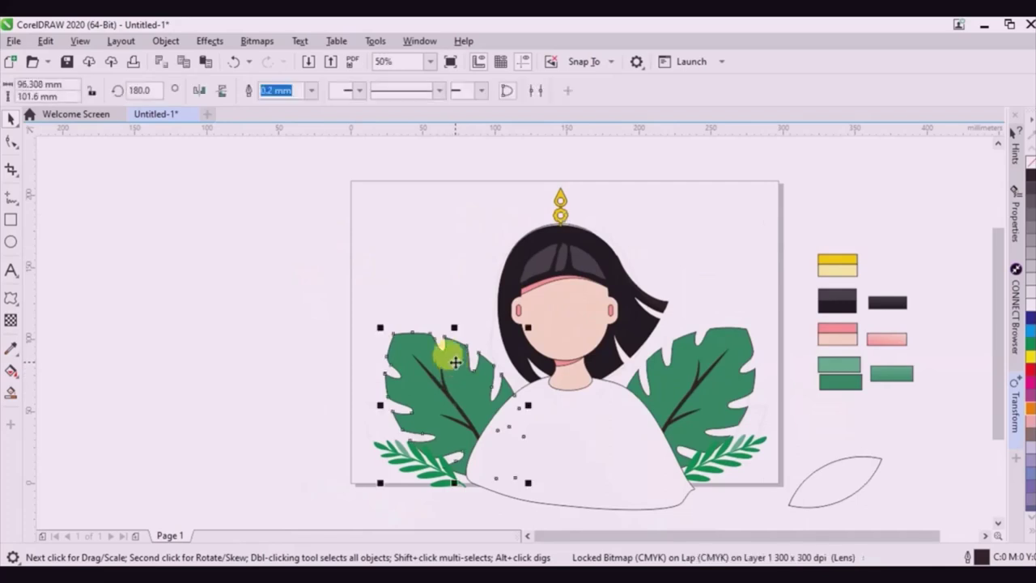
left_click(15, 352)
left_click(49, 364)
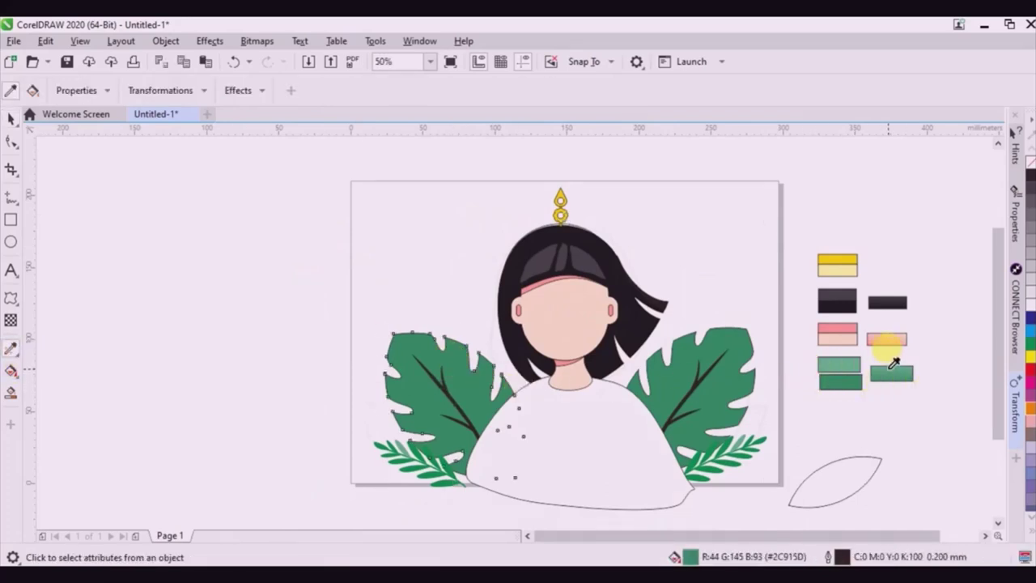
left_click(733, 382)
left_click(453, 360)
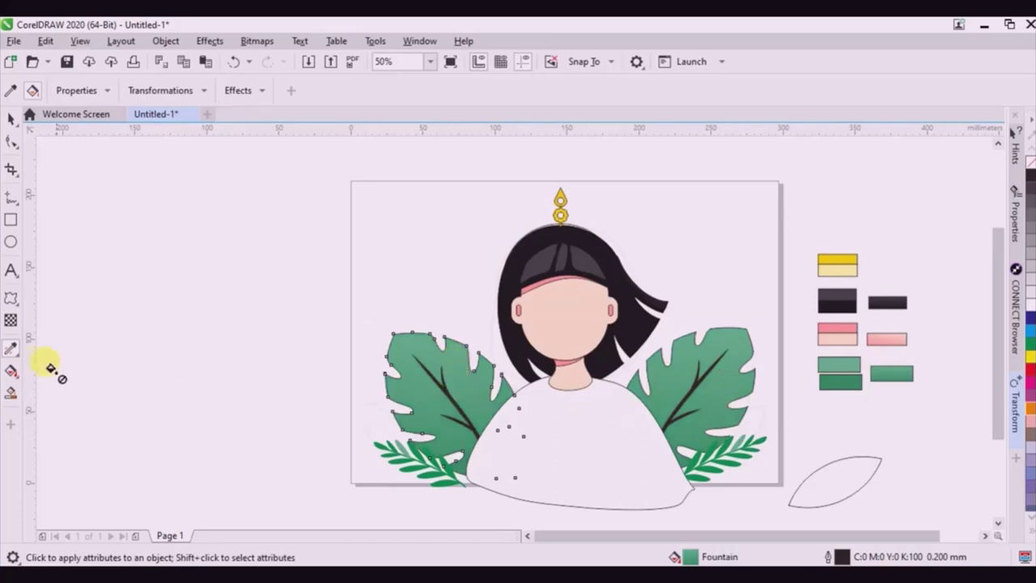
Redirect the green fountain fills of both large leaves so they run diagonally along the leaves' main veins.
left_click(11, 372)
left_click_drag(472, 498, 485, 447)
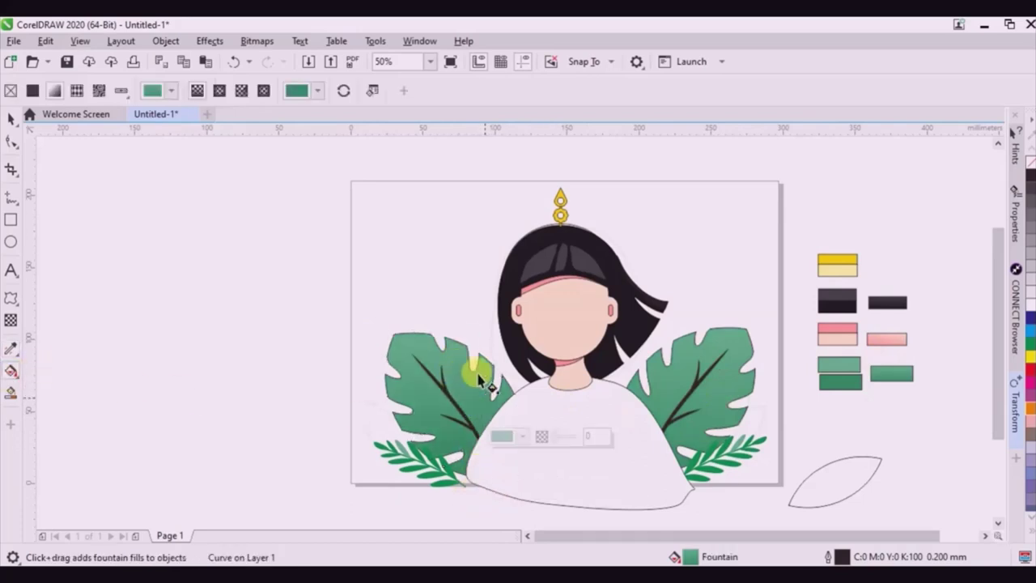
left_click_drag(471, 332, 420, 290)
left_click_drag(484, 447, 464, 427)
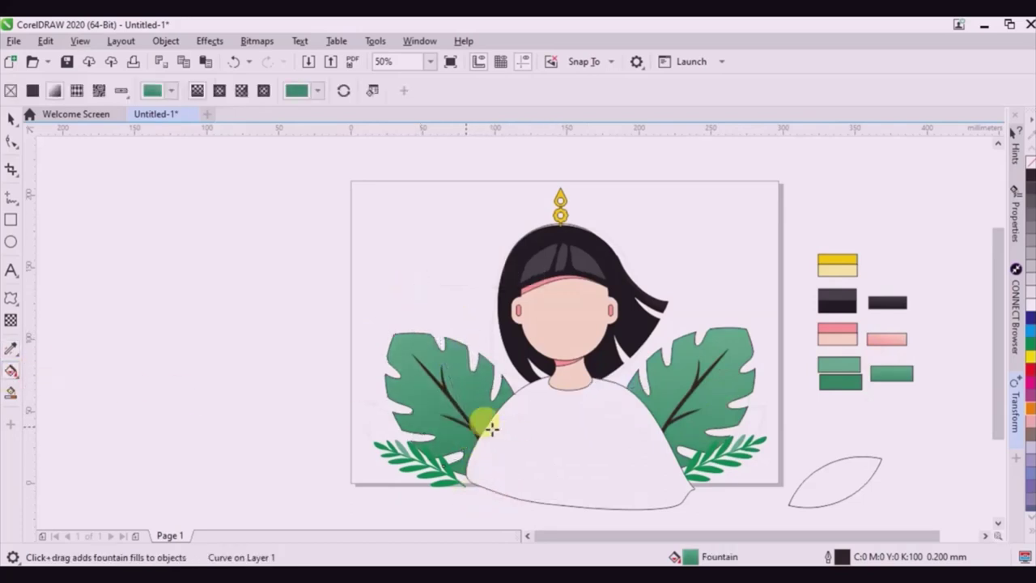
left_click(725, 397)
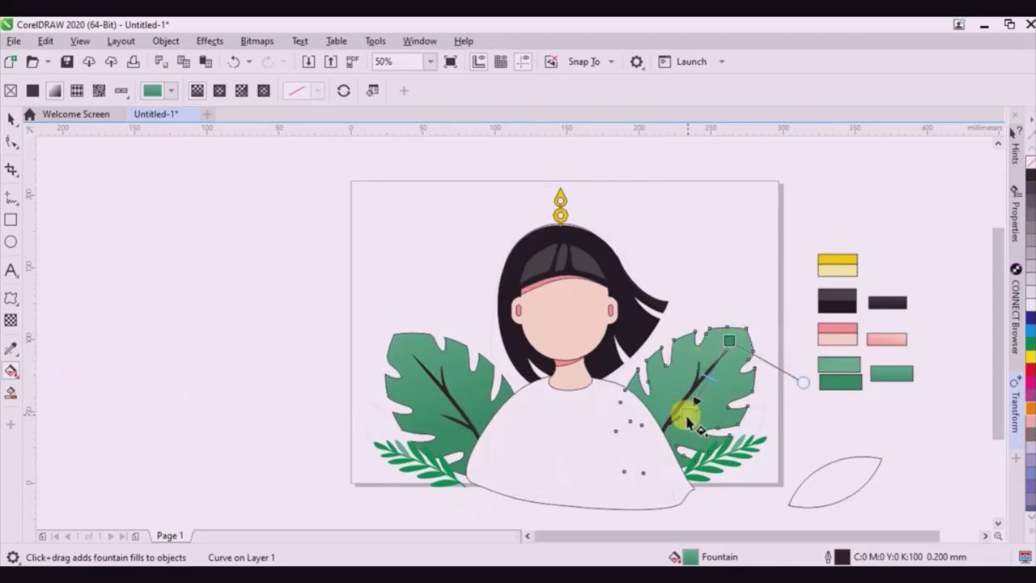
left_click_drag(686, 411, 715, 351)
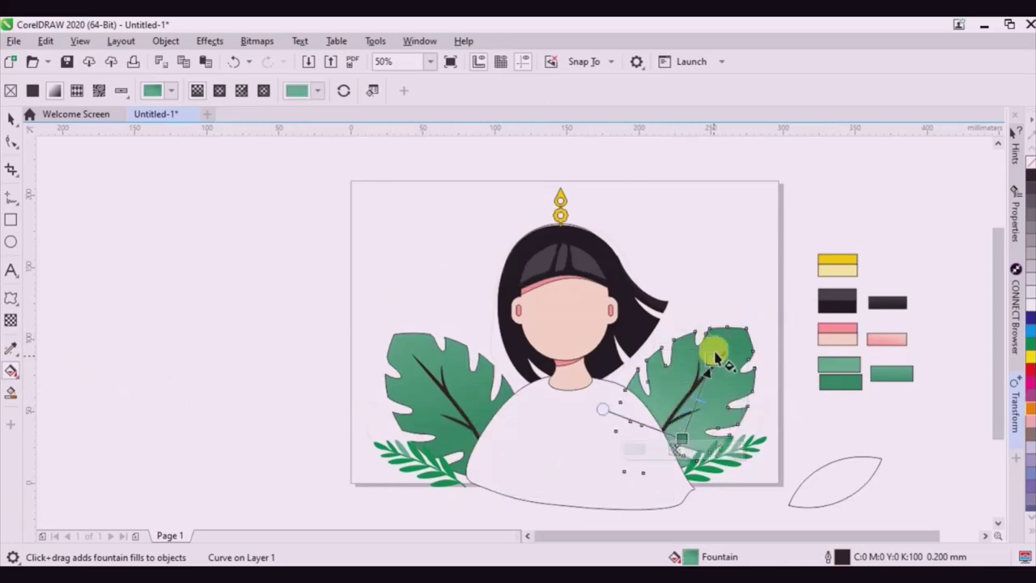
Try a green-to-white fountain fill across the grouped leaf sprig on the right side of the figure.
left_click(733, 448)
left_click_drag(770, 437, 693, 475)
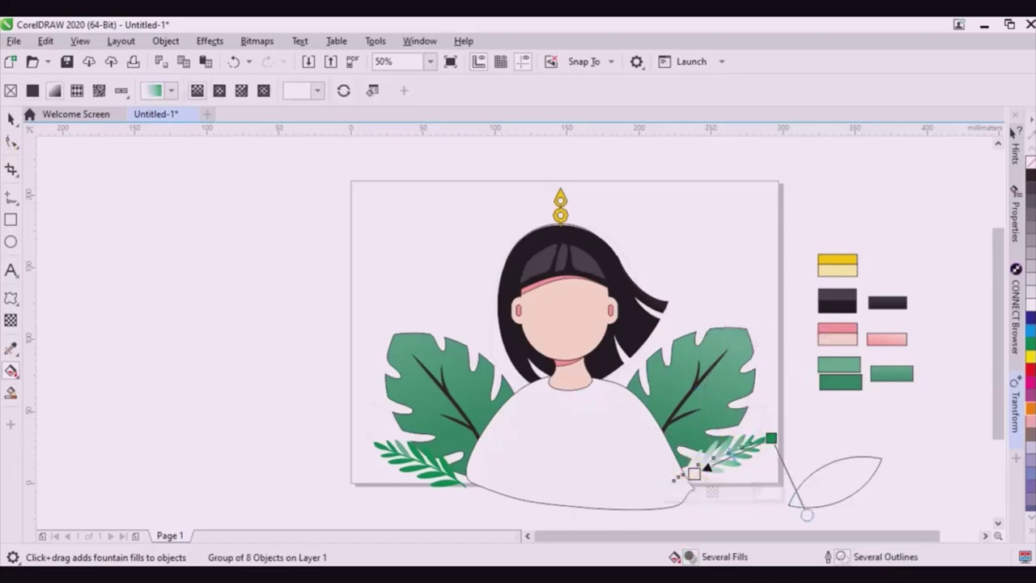
left_click(11, 119)
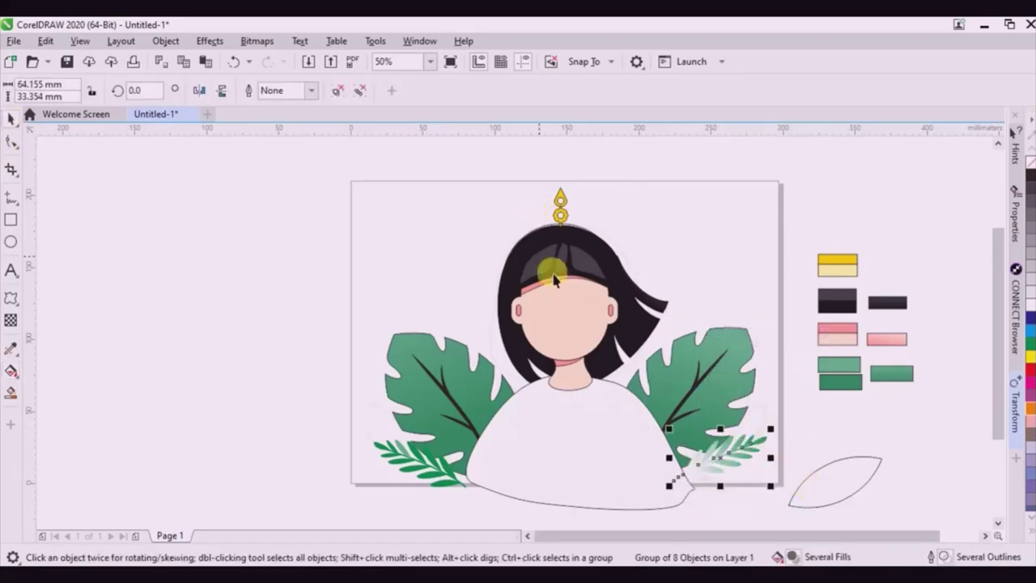
Ungroup the right sprig and copy the green gradient swatch's attributes onto each of its leaves.
right_click(749, 455)
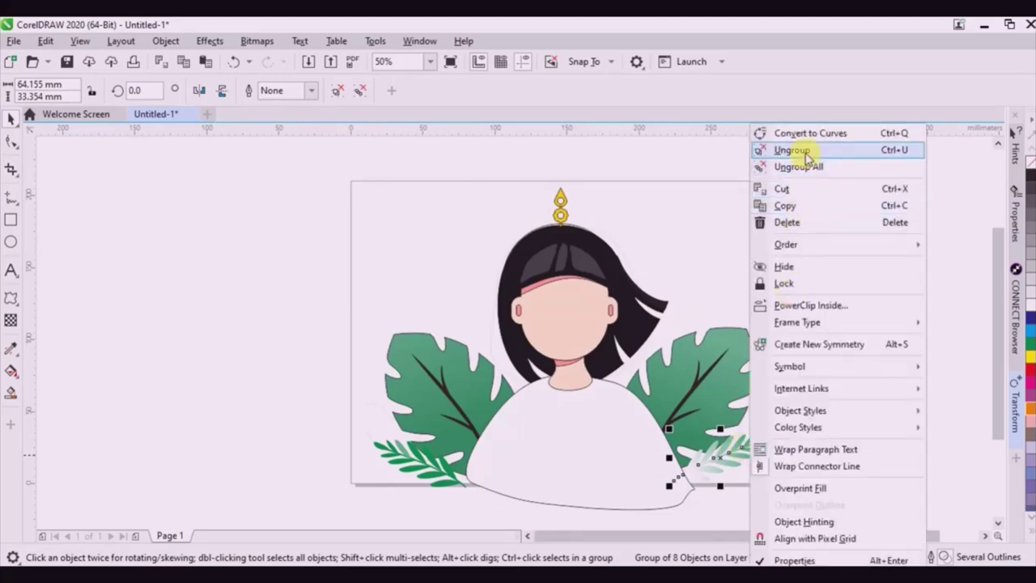
left_click(793, 151)
left_click(10, 350)
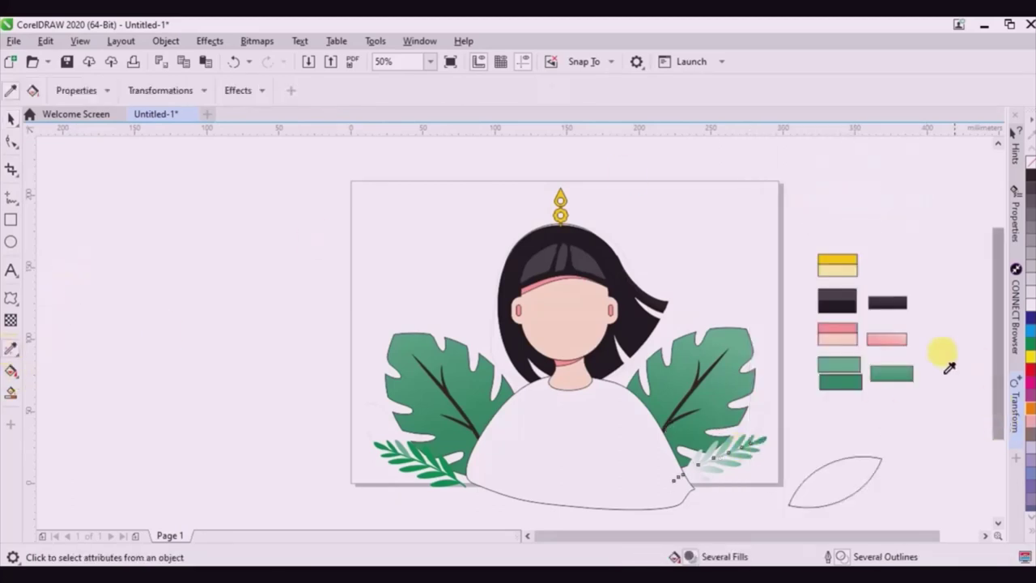
left_click(888, 371)
scroll(684, 484, "up", 4)
left_click(735, 458)
left_click(722, 419)
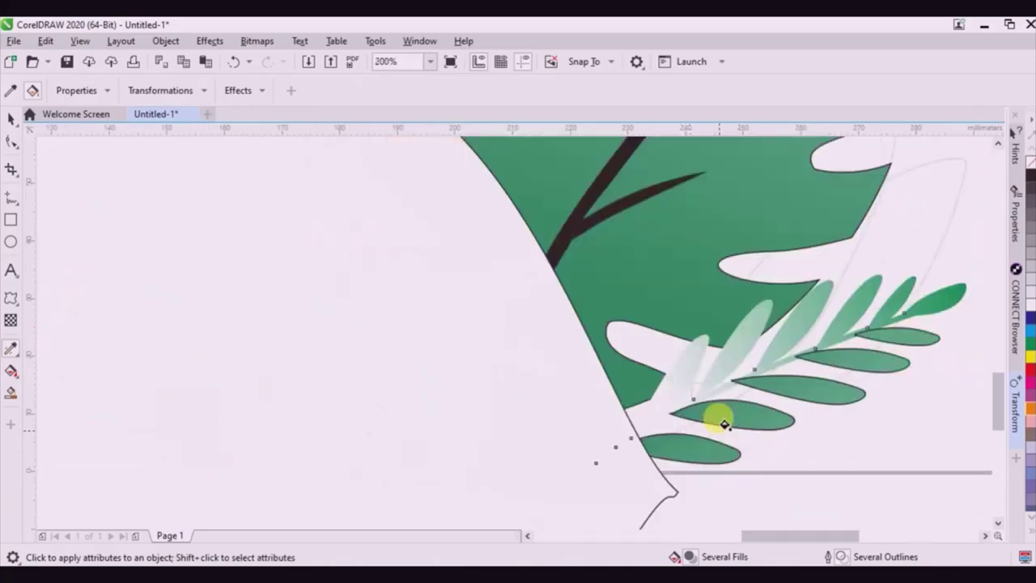
left_click(693, 368)
left_click(742, 350)
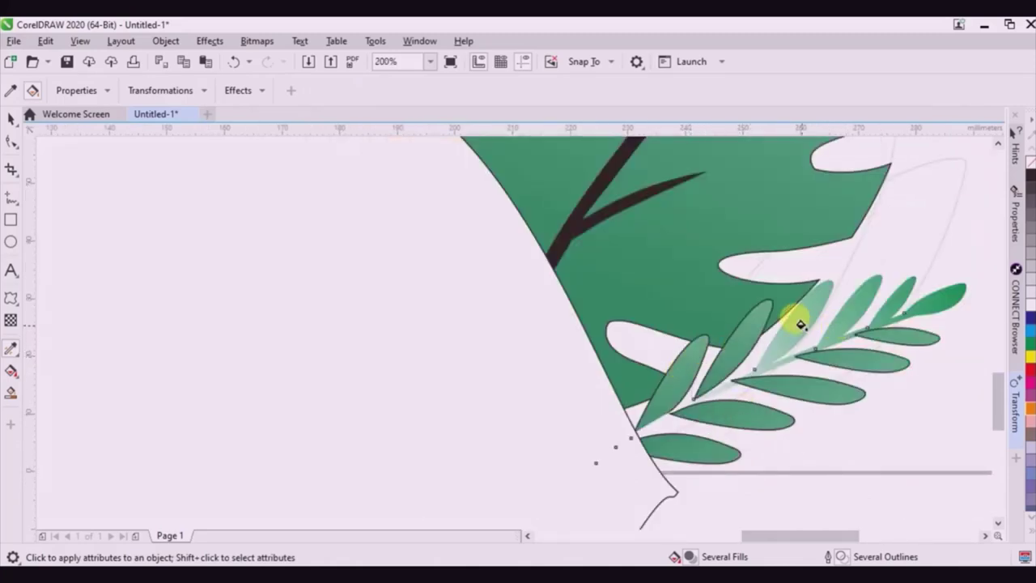
left_click(793, 319)
left_click(849, 302)
left_click(902, 296)
left_click(924, 299)
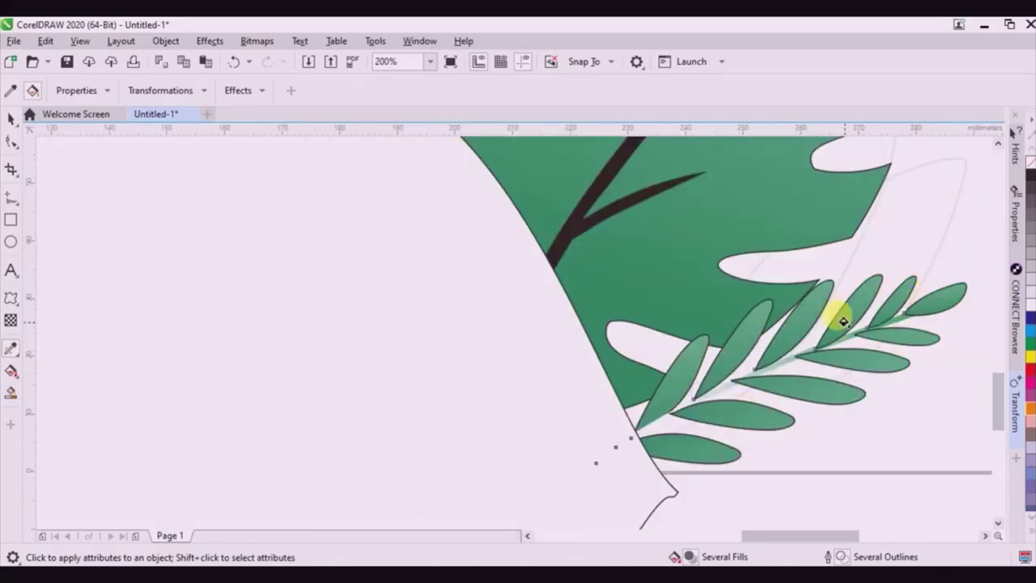
scroll(781, 348, "up", 2)
scroll(607, 393, "down", 4)
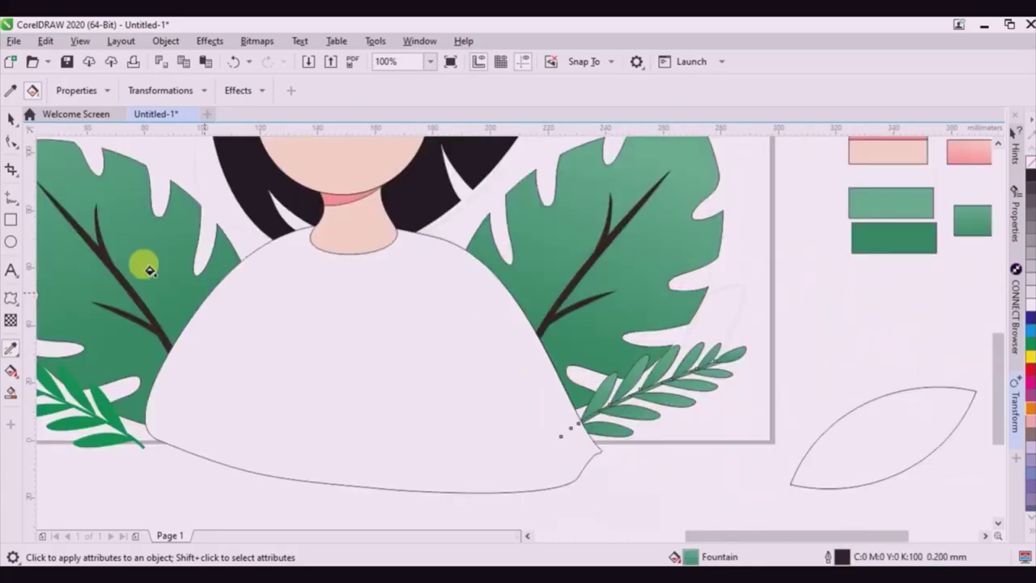
Remove the outlines of the right sprig's leaves and group them together again.
left_click(11, 118)
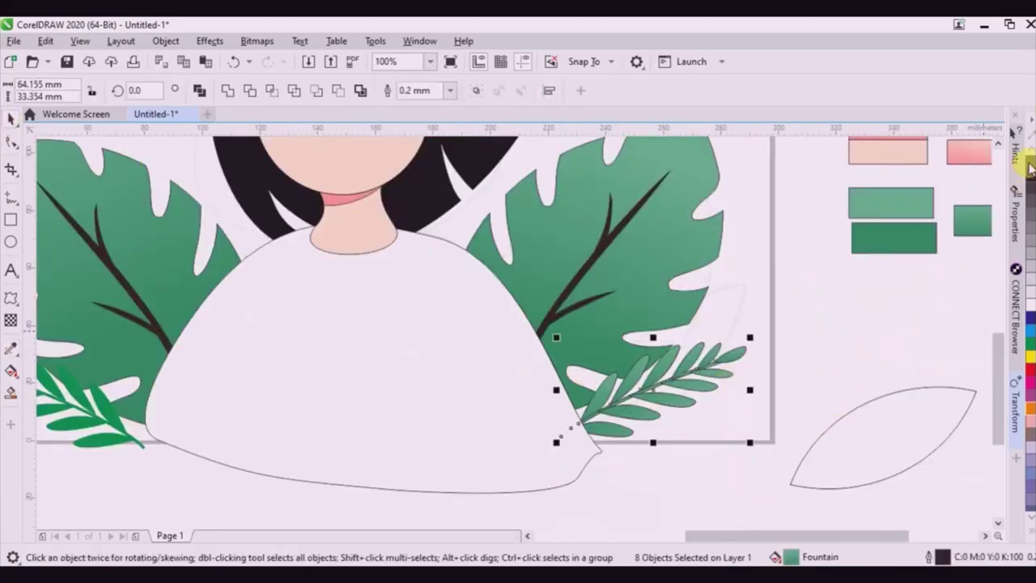
right_click(693, 358)
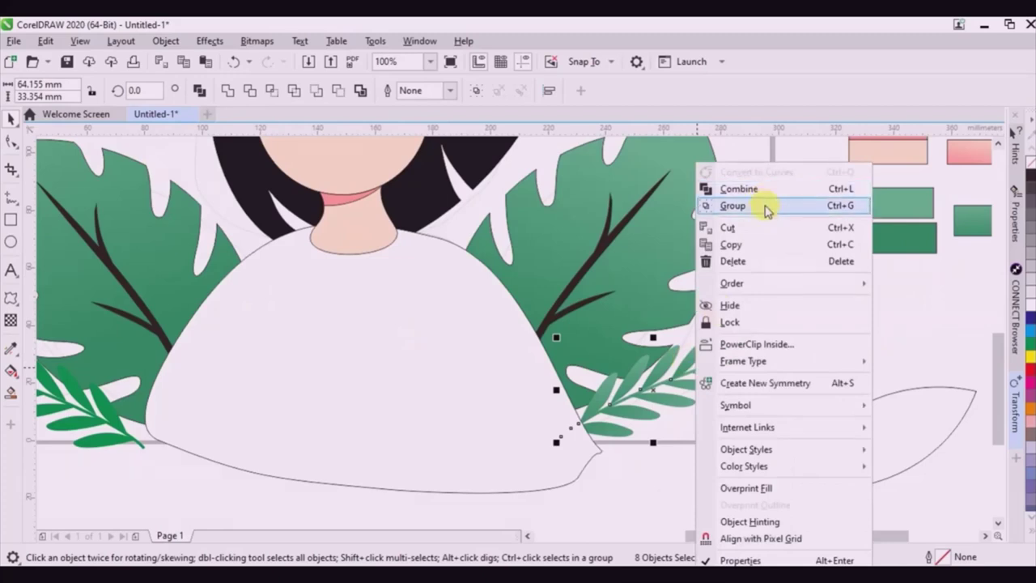
left_click(765, 207)
Delete the old flat green sprig on the left side of the figure.
scroll(795, 346, "down", 1)
left_click(429, 383)
key("Delete")
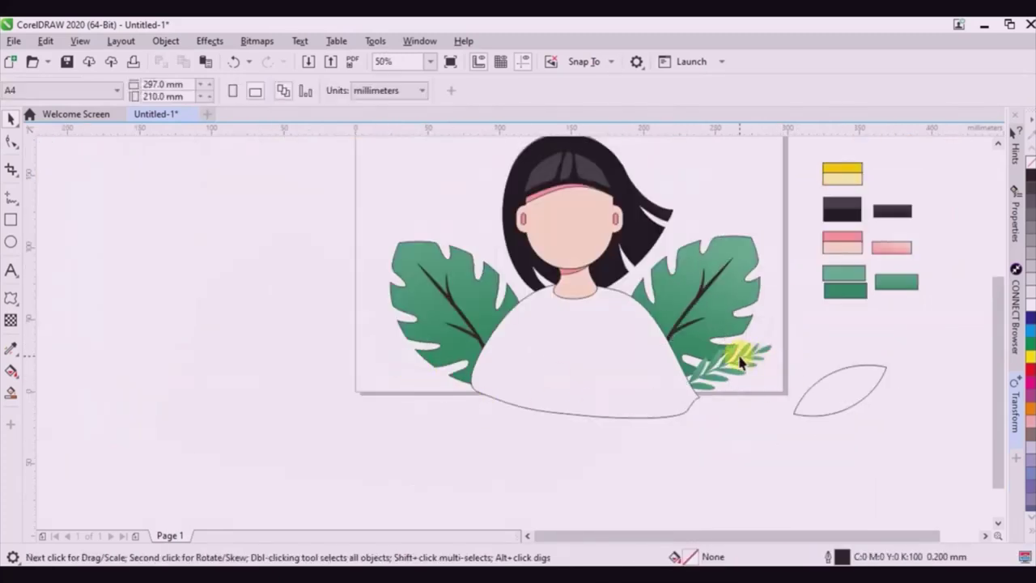
Recolour the right monstera leaf's black veins with the dark green swatch, darkened to #2E7E54.
left_click(704, 280)
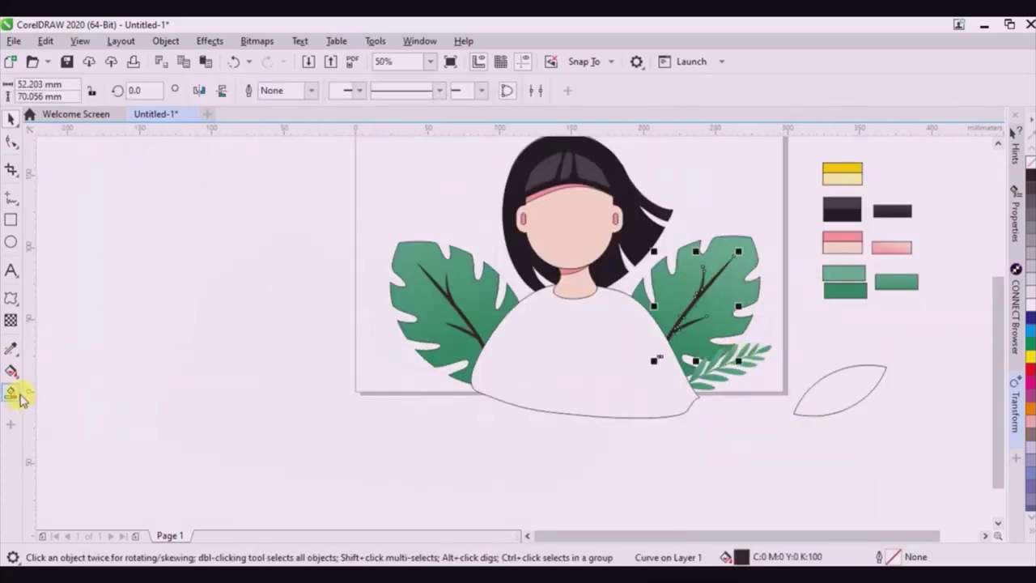
left_click(20, 362)
left_click(92, 346)
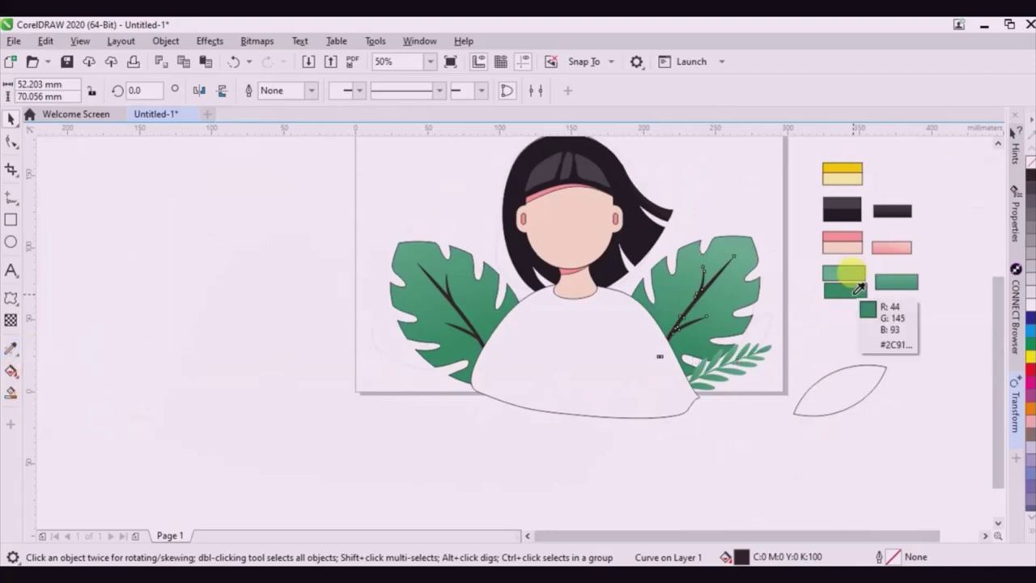
left_click(846, 285)
scroll(700, 294, "up", 1)
scroll(704, 298, "up", 1)
left_click(722, 329)
scroll(693, 296, "down", 1)
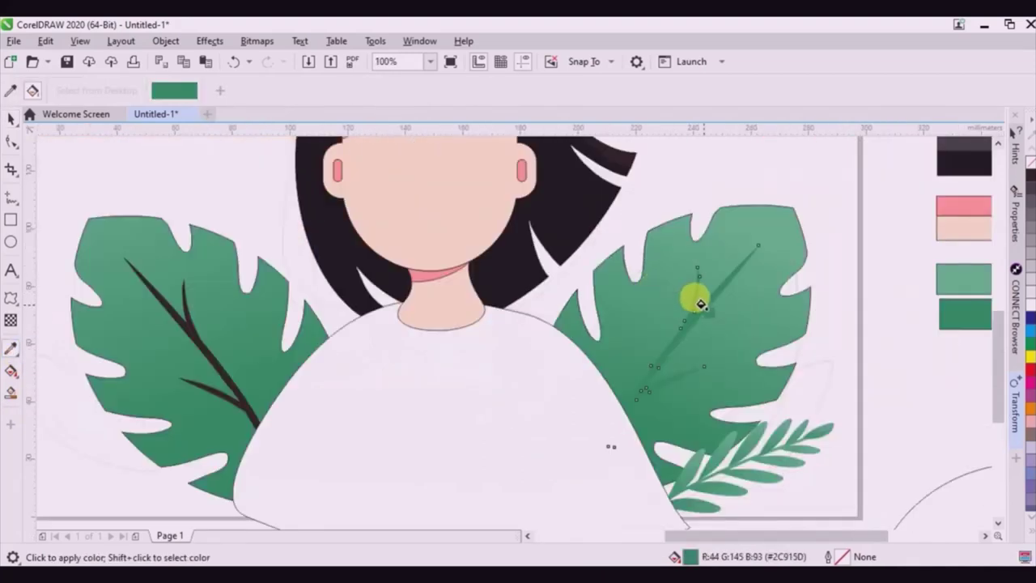
left_click(16, 119)
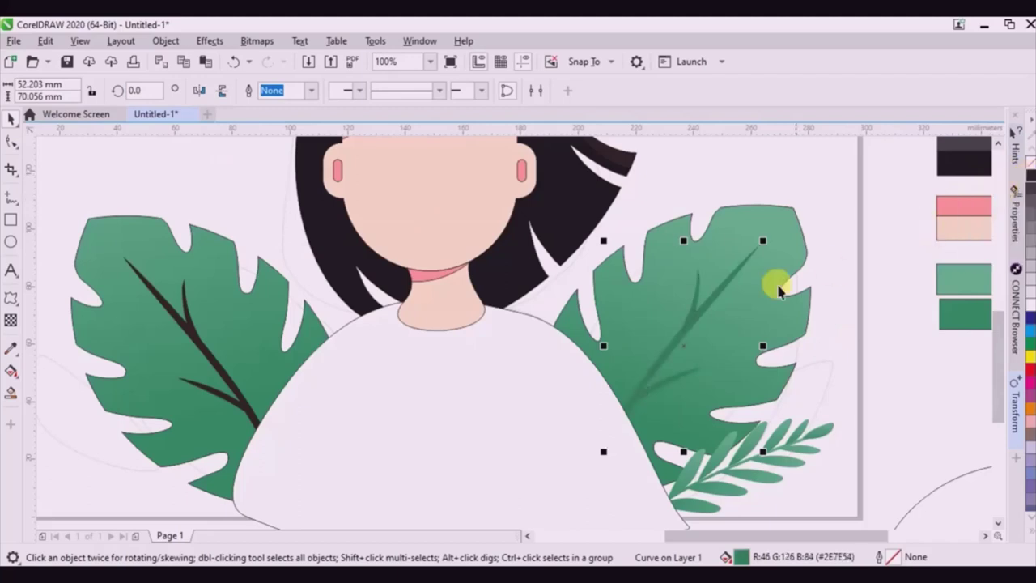
Delete the old left monstera leaf together with its black veins.
scroll(788, 308, "down", 1)
left_click(346, 300)
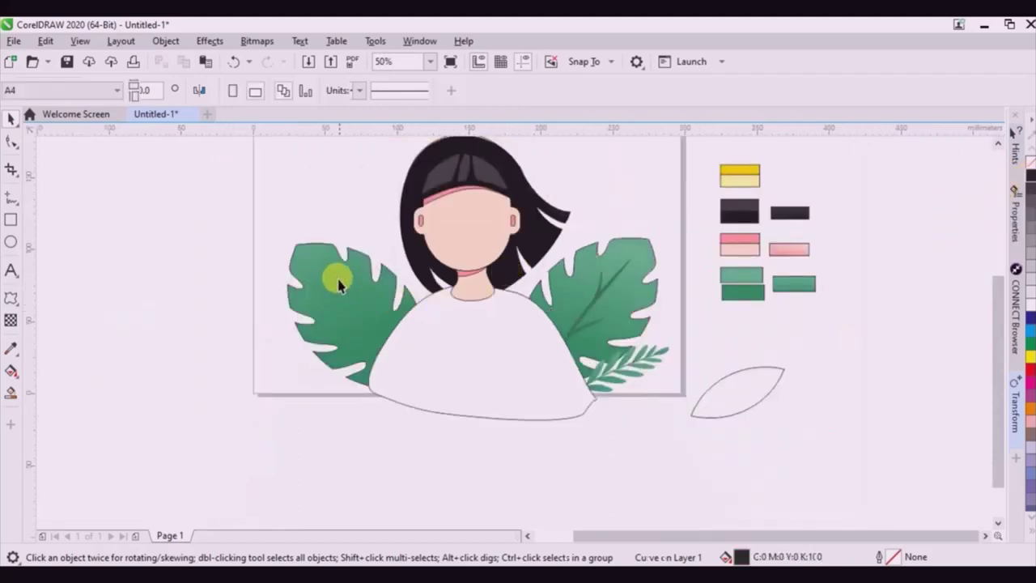
key("Delete")
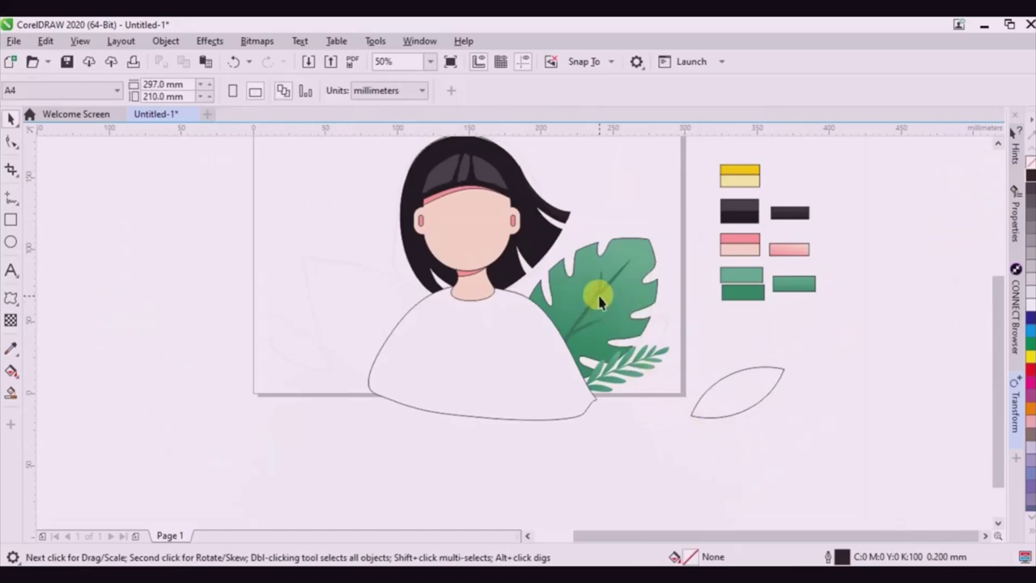
Group the right monstera leaf with its veins and place a mirrored copy of the group on the left side.
left_click(599, 301)
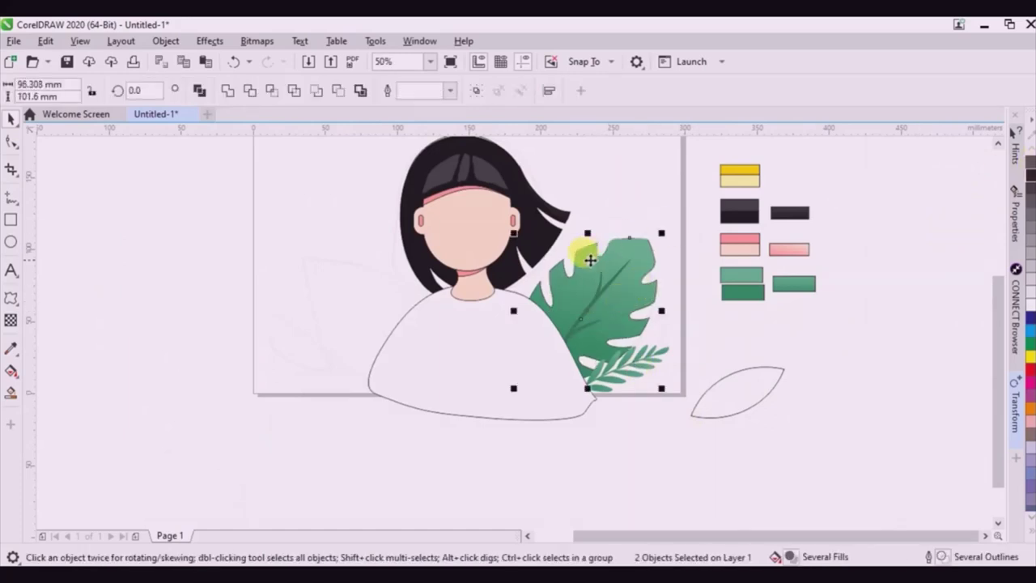
key("ctrl+g")
left_click_drag(588, 284, 334, 290)
left_click(196, 91)
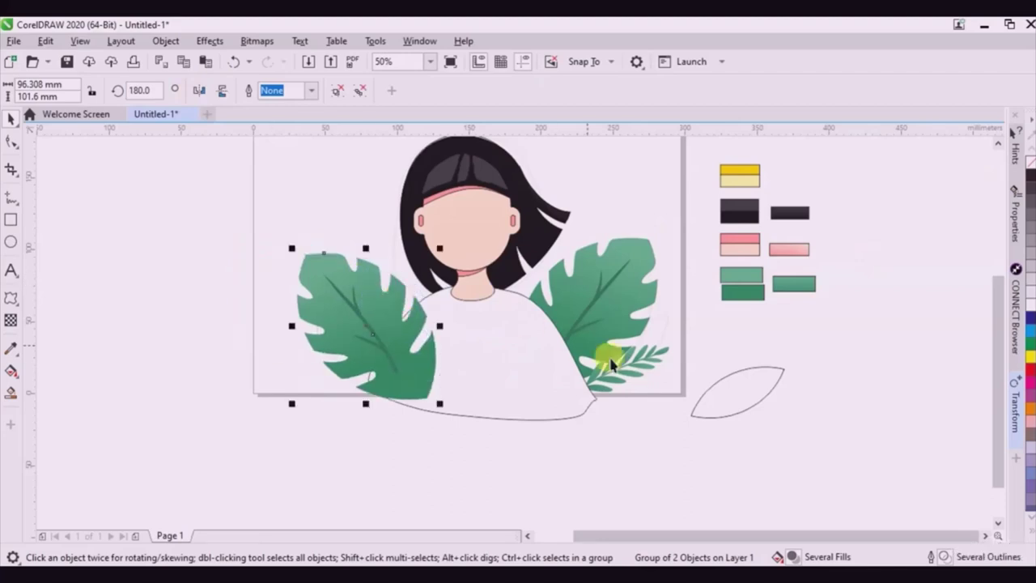
Place a copy of the sprig at the lower left, rotate it to match the right one, and shift the left monstera leaf slightly upward.
left_click_drag(633, 373, 291, 346)
left_click(340, 312)
left_click(310, 331)
left_click(291, 346)
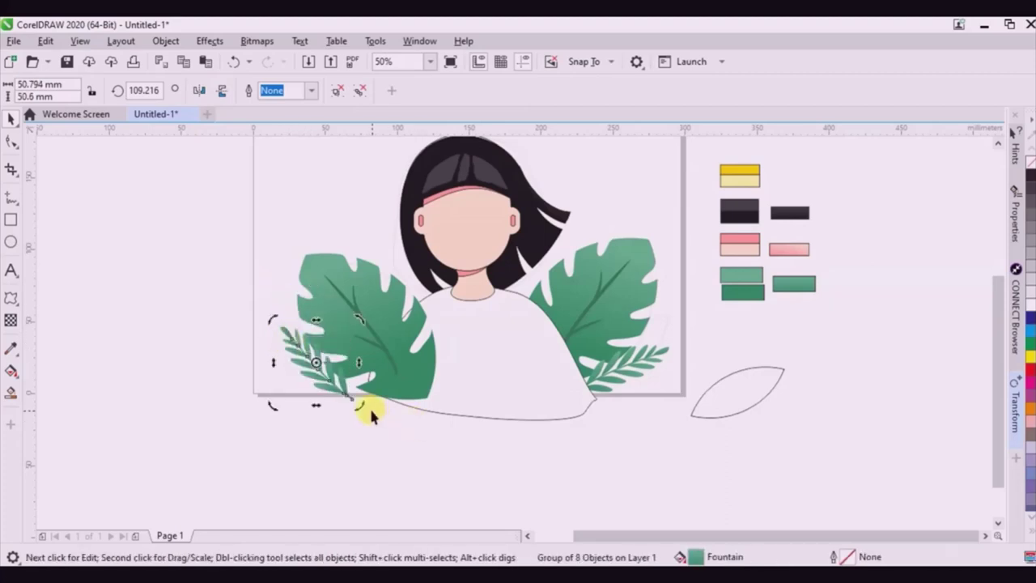
mouse_move(360, 404)
left_mouse_down()
mouse_move(374, 383)
mouse_move(339, 378)
mouse_move(356, 388)
left_mouse_up()
left_click_drag(374, 325, 361, 306)
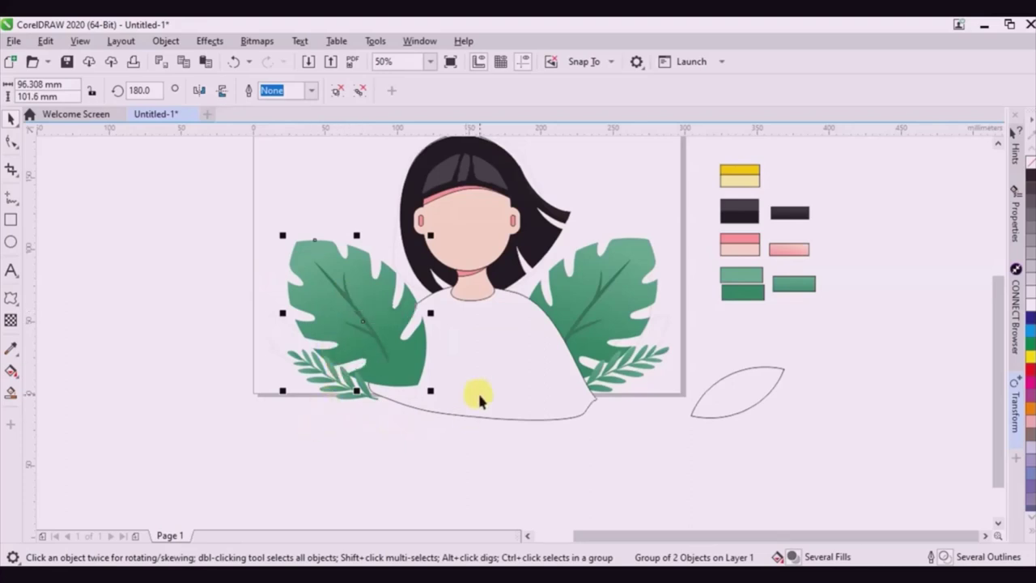
left_click(438, 434)
Draw two curved necklace strands hanging down the chest from both sides of the neckline.
scroll(471, 317, "up", 2)
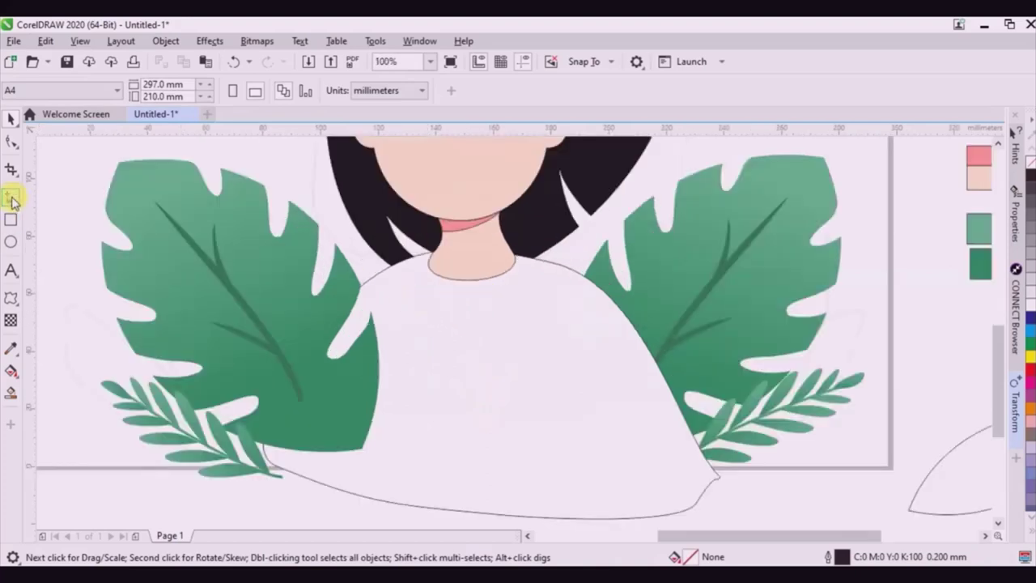
left_click(11, 198)
mouse_move(415, 254)
left_mouse_down()
mouse_move(405, 271)
mouse_move(414, 320)
left_mouse_up()
left_click_drag(535, 257, 524, 328)
key("space")
Duplicate the gold headpiece ornament below the figure and ungroup the copy.
scroll(505, 338, "down", 1)
scroll(682, 328, "down", 1)
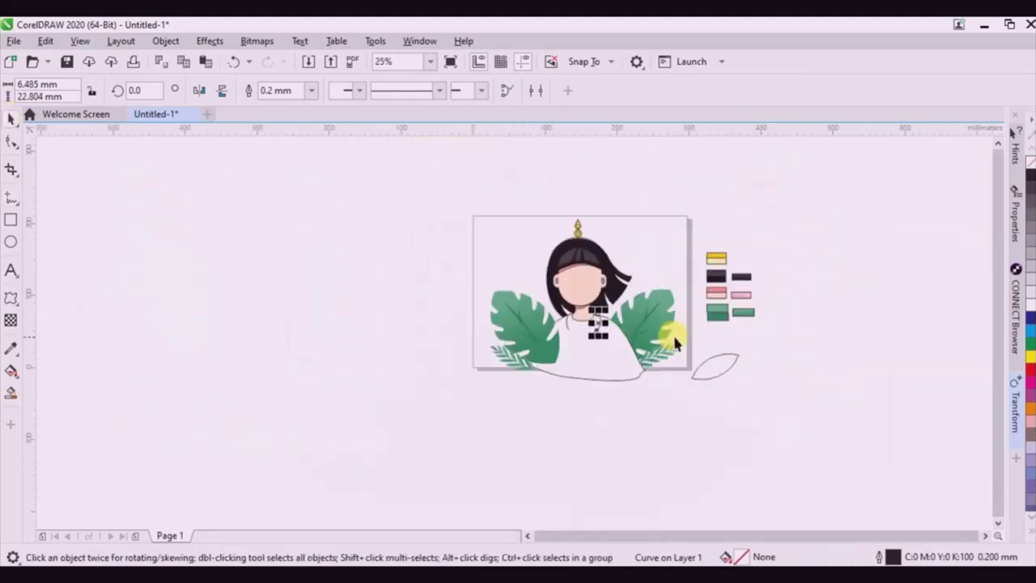
left_click_drag(579, 233, 587, 404)
right_click(588, 404)
scroll(587, 405, "up", 3)
right_click(587, 405)
left_click(624, 148)
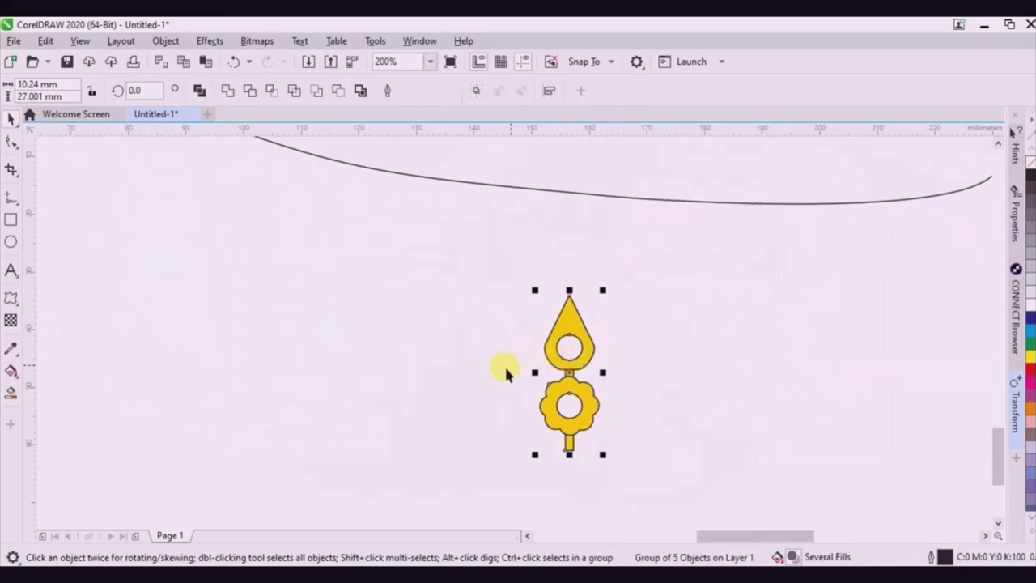
Enlarge the ornament's flower to 16.701 mm, arrange three copies as necklace pendants on the chest, and delete the leftover ornament parts.
left_click_drag(492, 361, 619, 361)
scroll(601, 453, "down", 2)
scroll(570, 296, "up", 2)
left_click_drag(572, 302, 685, 302)
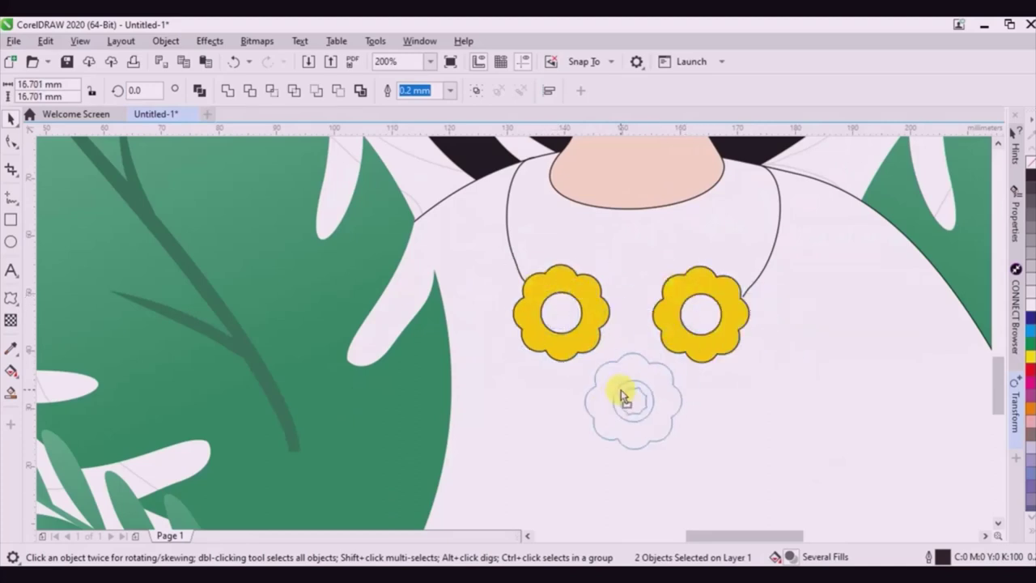
left_click_drag(624, 381, 623, 382)
right_click(623, 382)
scroll(651, 318, "down", 2)
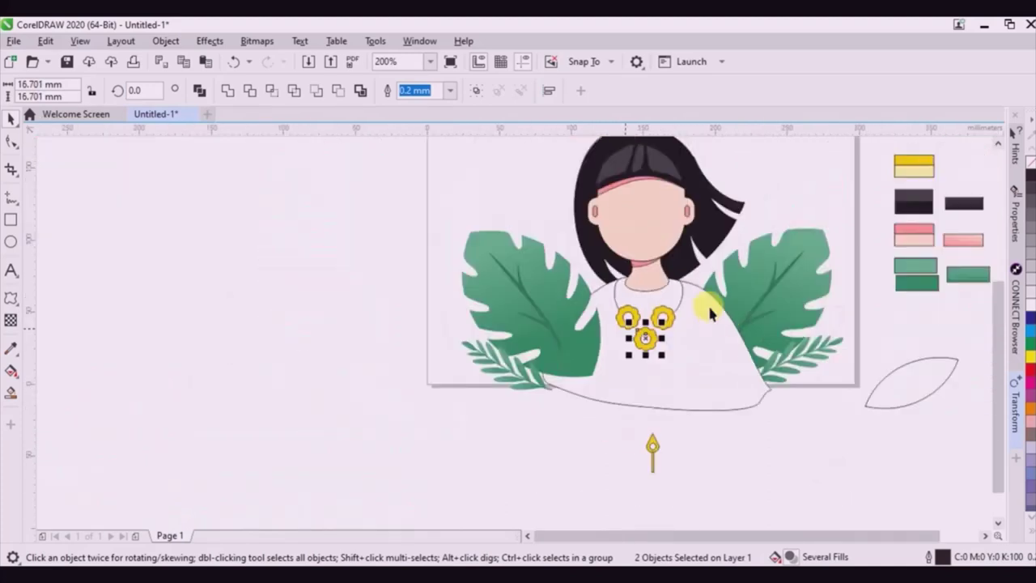
scroll(664, 331, "up", 2)
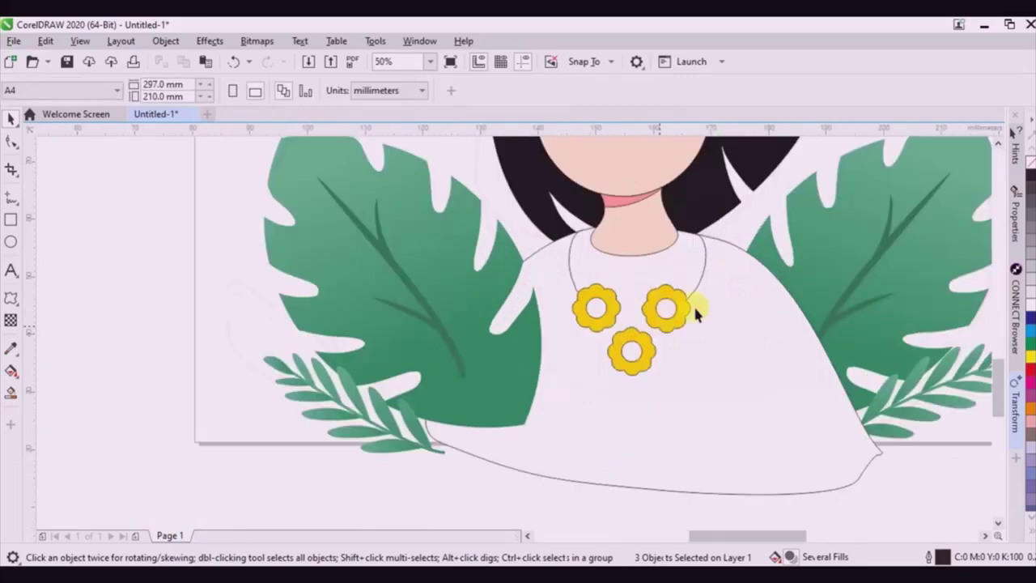
Extend the lower ends of both necklace strands to the central lower flower.
double_click(719, 276)
left_click_drag(711, 288, 619, 364)
left_click_drag(500, 267, 591, 374)
Remove the intermediate node from each necklace strand and reshape the left strand into a smooth curve.
left_click(736, 255)
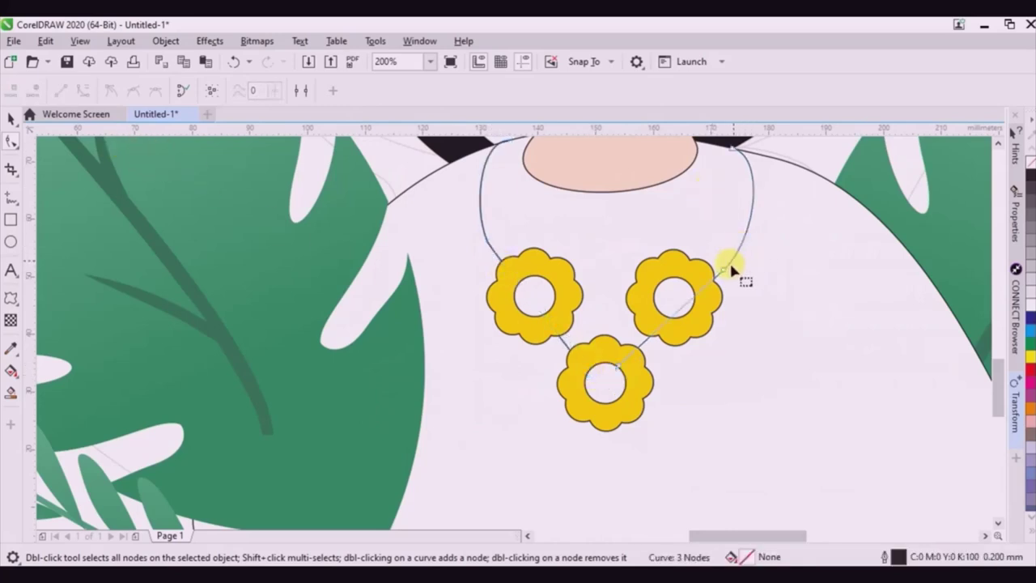
double_click(722, 269)
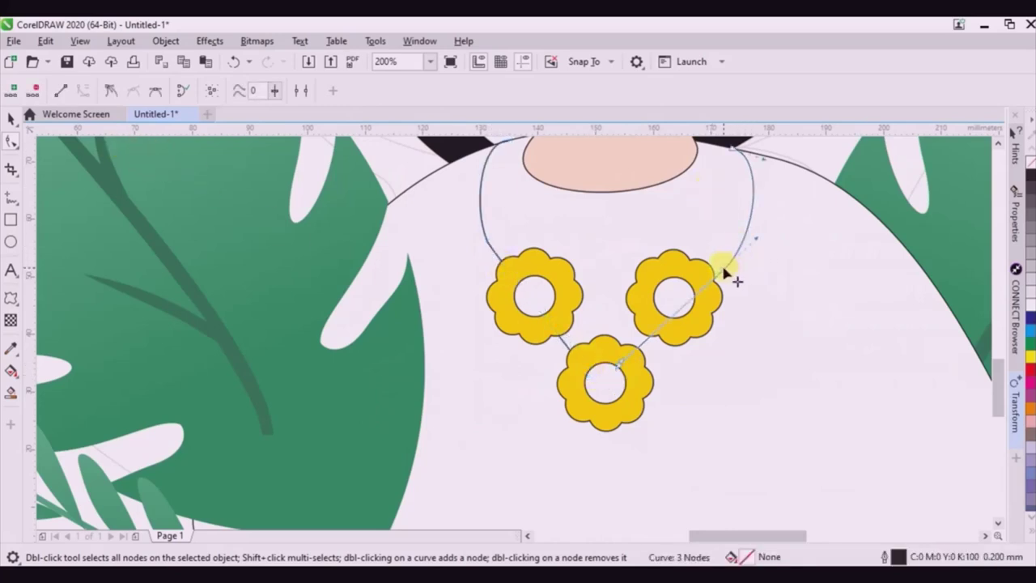
left_click(484, 149)
left_click(494, 240)
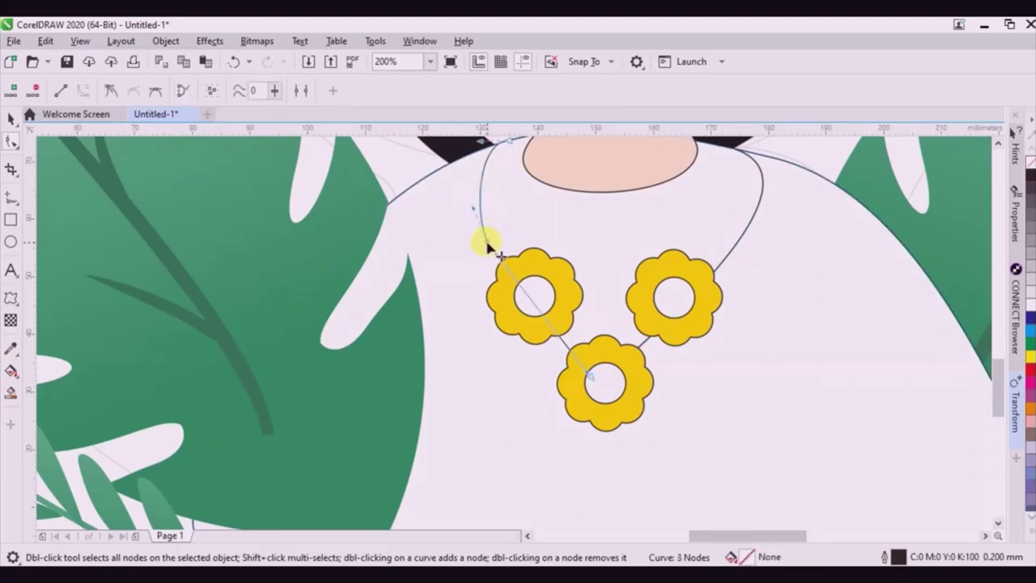
double_click(479, 185)
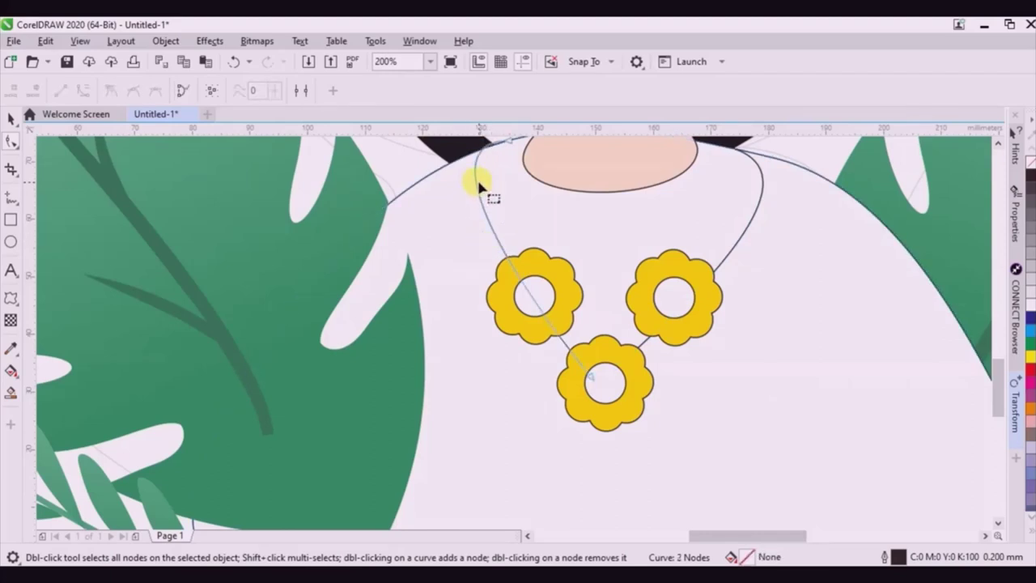
left_click_drag(476, 186, 475, 193)
left_click(9, 120)
Send the left monstera leaf group to the back of the page, behind the figure's body.
scroll(618, 374, "down", 4)
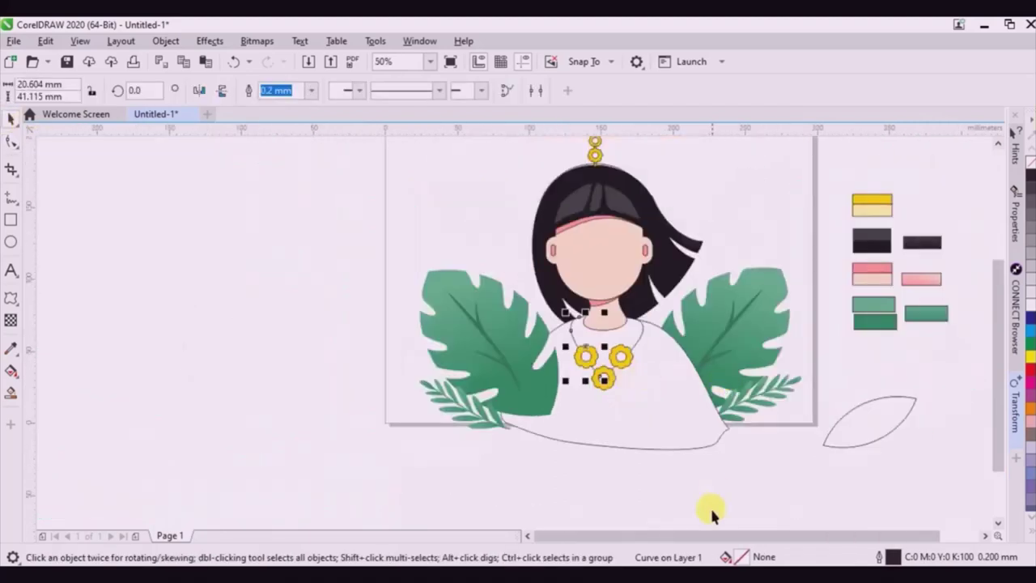
left_click(706, 497)
left_click(518, 325)
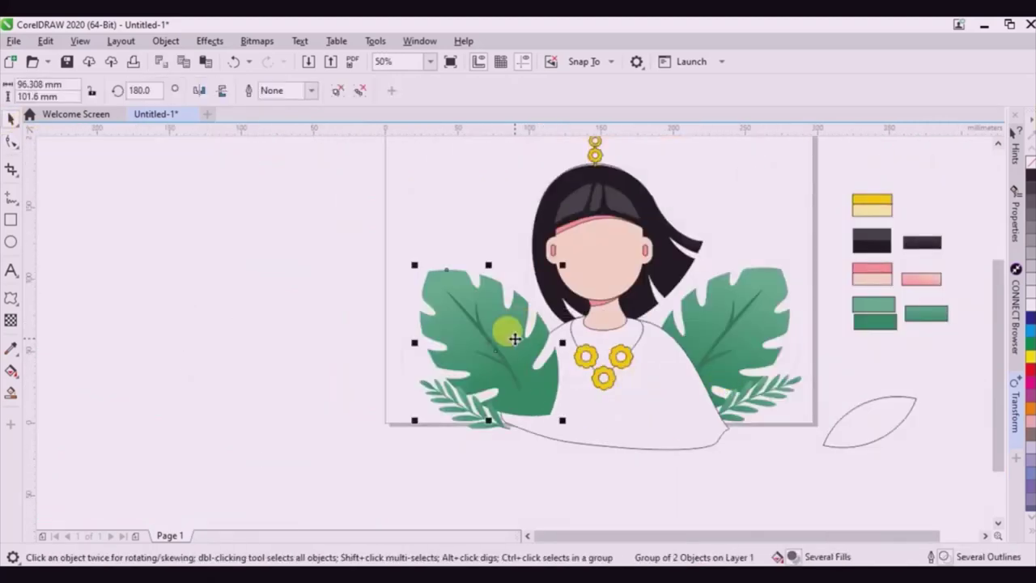
key("ctrl+End")
left_click(598, 467)
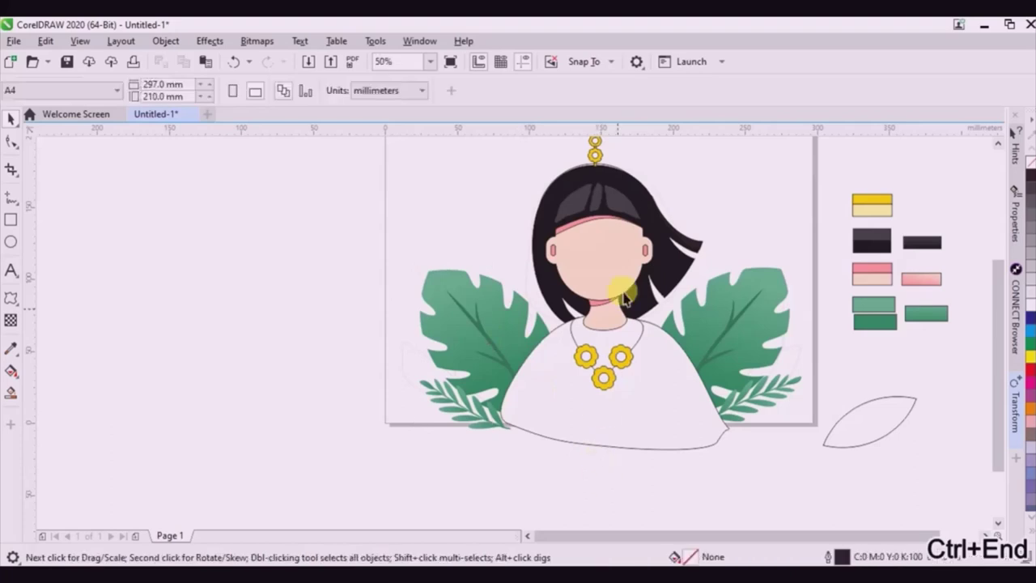
scroll(651, 235, "up", 3)
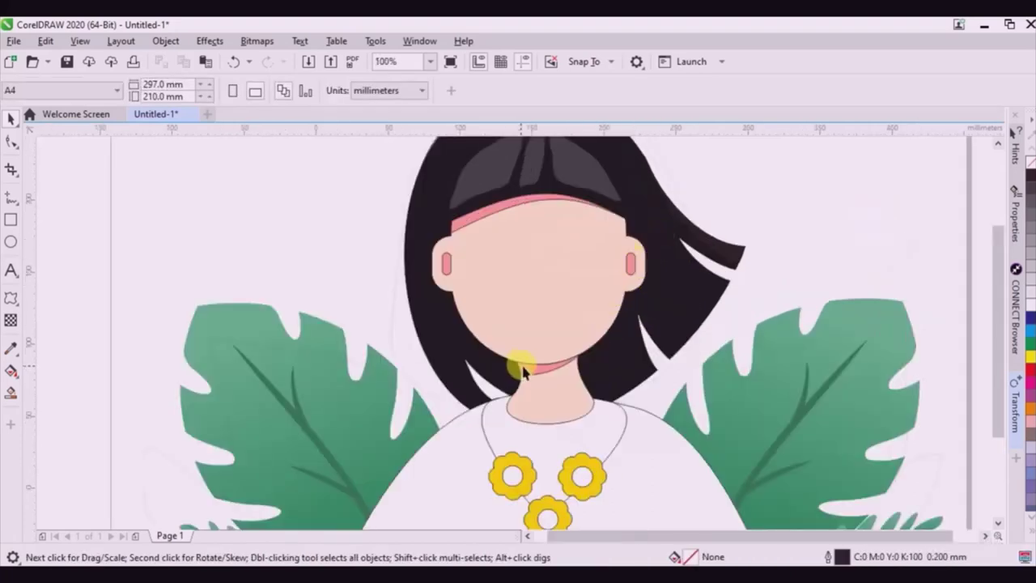
Sketch a curved mouth line about 19 mm wide on the lower face and a wavy upper-lip line about 16 mm wide above it.
scroll(528, 368, "up", 4)
scroll(492, 407, "up", 2)
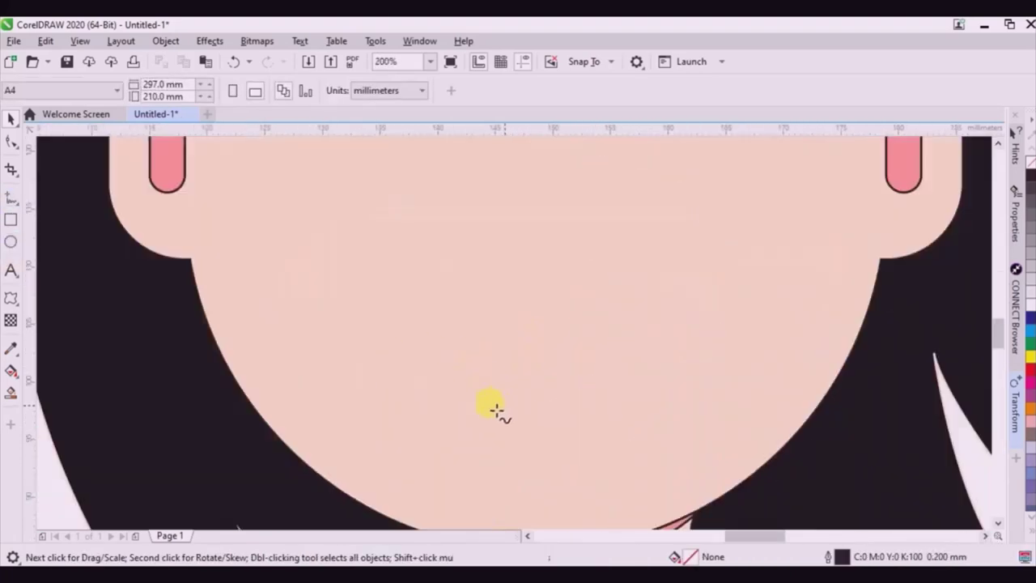
left_click_drag(462, 399, 666, 369)
key("ctrl+z")
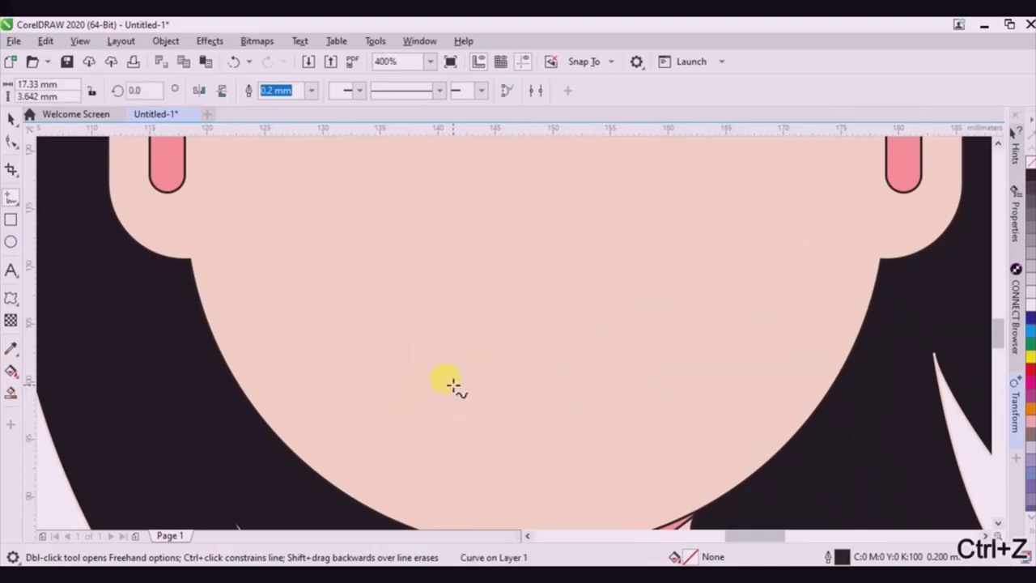
left_click_drag(447, 372, 665, 338)
scroll(558, 375, "up", 1)
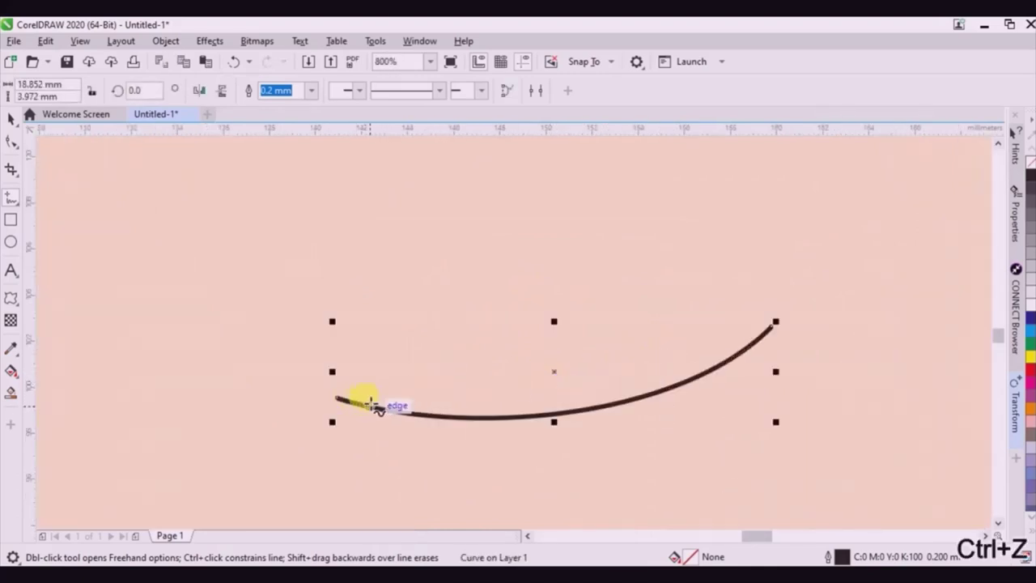
left_click_drag(492, 349, 737, 328)
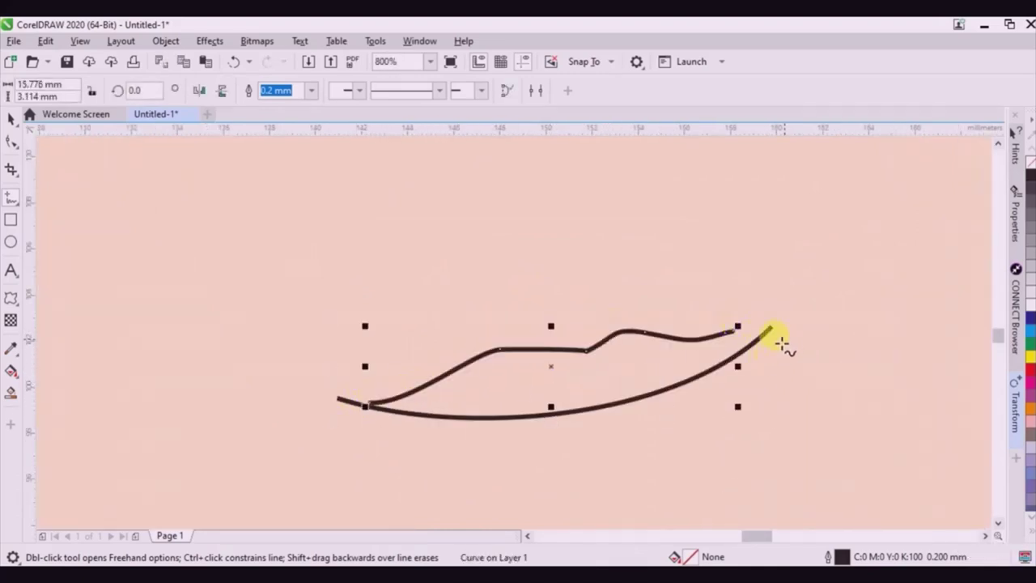
Sketch the lower-lip curve freehand beneath the mouth line, undoing unsatisfactory strokes.
left_click_drag(595, 455, 552, 448)
key("ctrl+z")
mouse_move(374, 423)
left_mouse_down()
mouse_move(694, 435)
mouse_move(782, 346)
mouse_move(597, 451)
mouse_move(343, 417)
left_mouse_up()
key("ctrl+z")
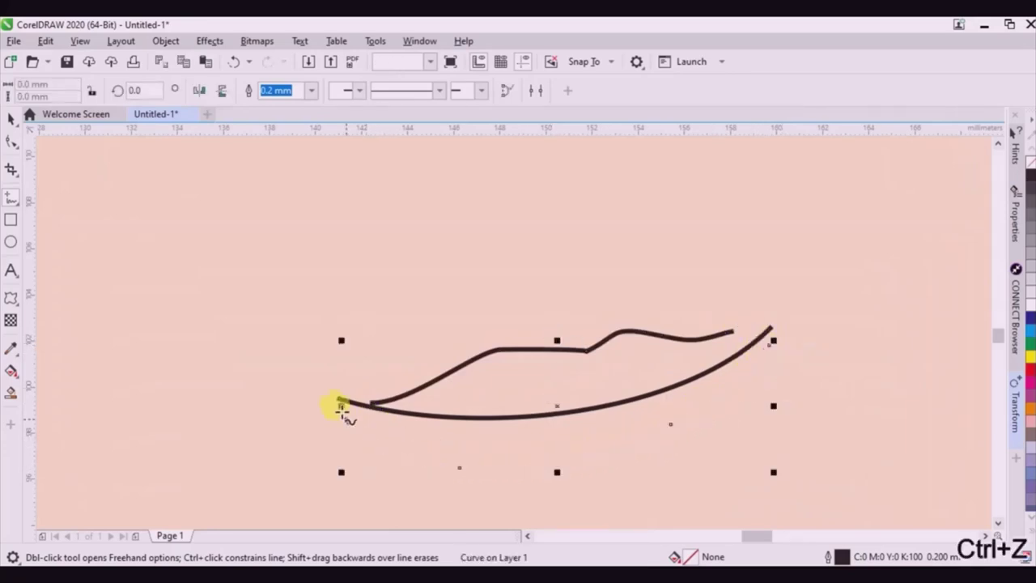
Reshape the lower-lip curve into a deep smooth arc whose ends cross the mouth line at both corners, removing its middle node.
left_click(12, 141)
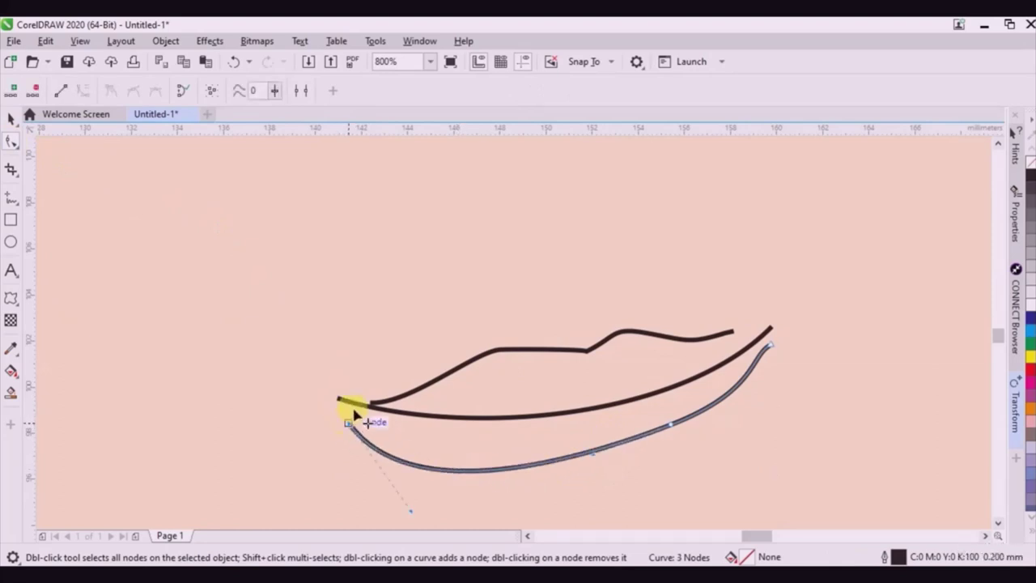
left_click_drag(345, 426, 342, 386)
left_click_drag(669, 426, 650, 462)
left_click_drag(769, 350, 737, 417)
scroll(537, 437, "down", 3)
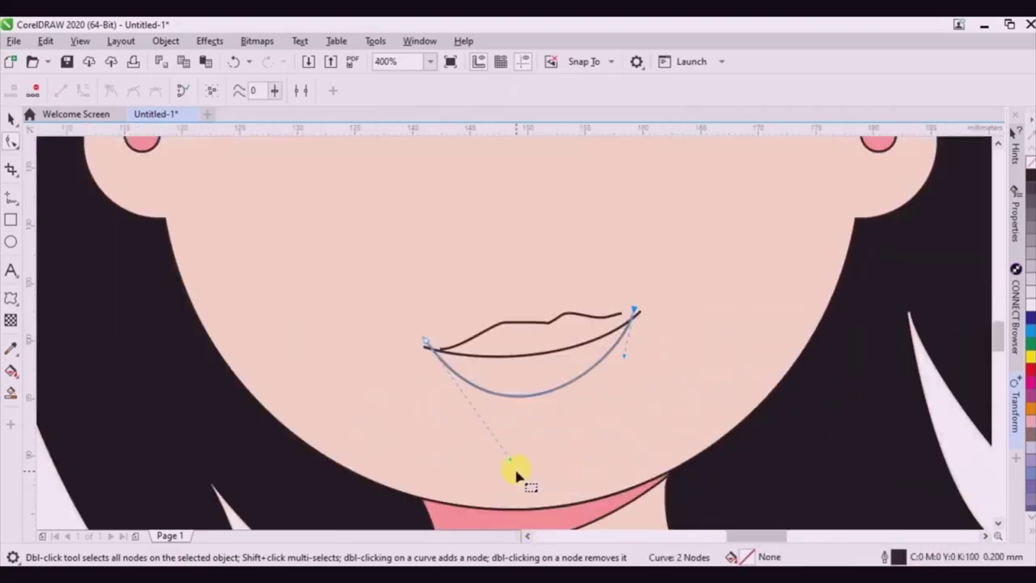
left_click_drag(514, 466, 532, 414)
scroll(624, 324, "down", 2)
scroll(625, 323, "up", 2)
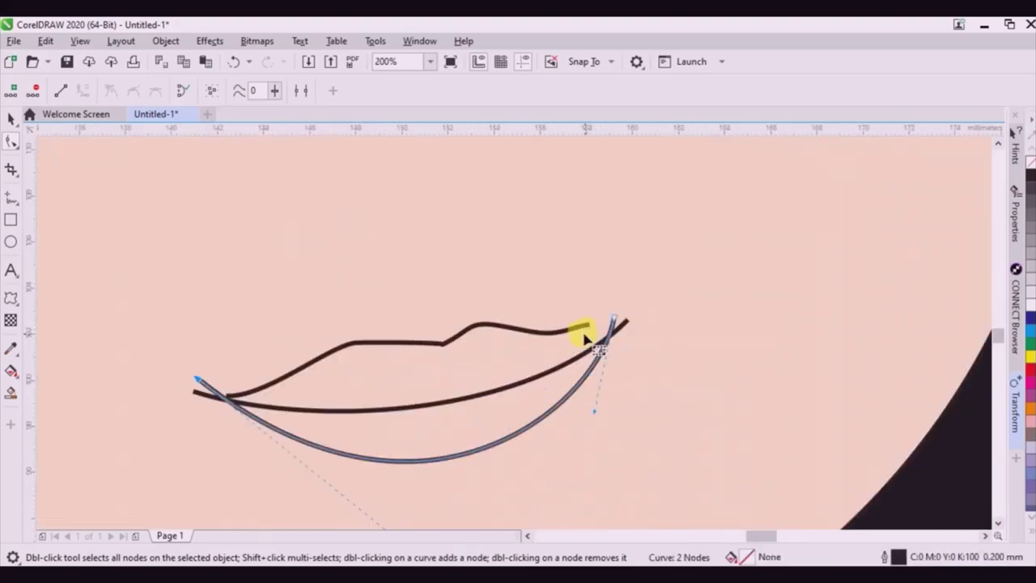
Extend the upper-lip line to the right mouth corner and reshape its nodes into two rounded peaks with a central dip.
left_click(590, 327)
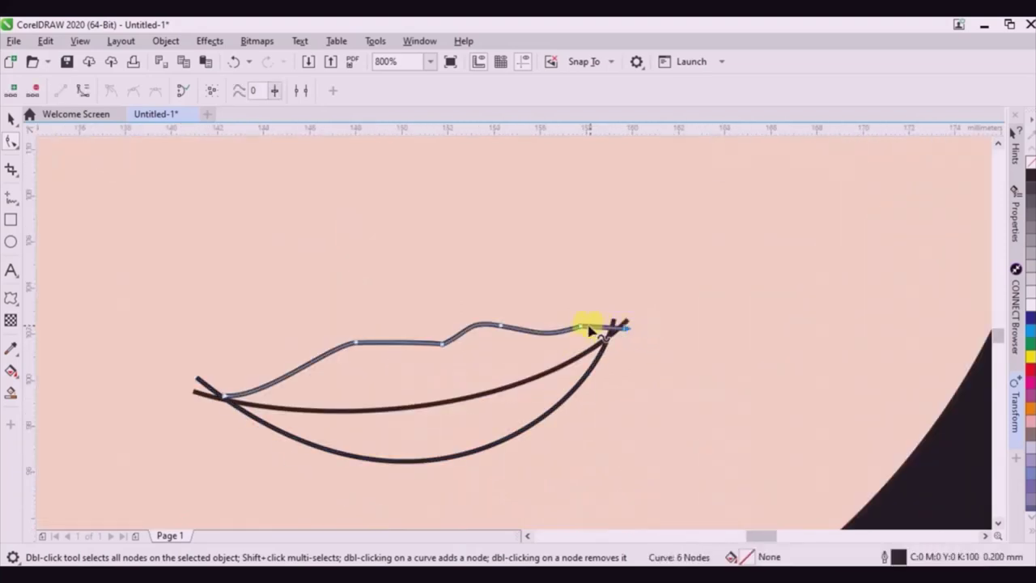
double_click(538, 335)
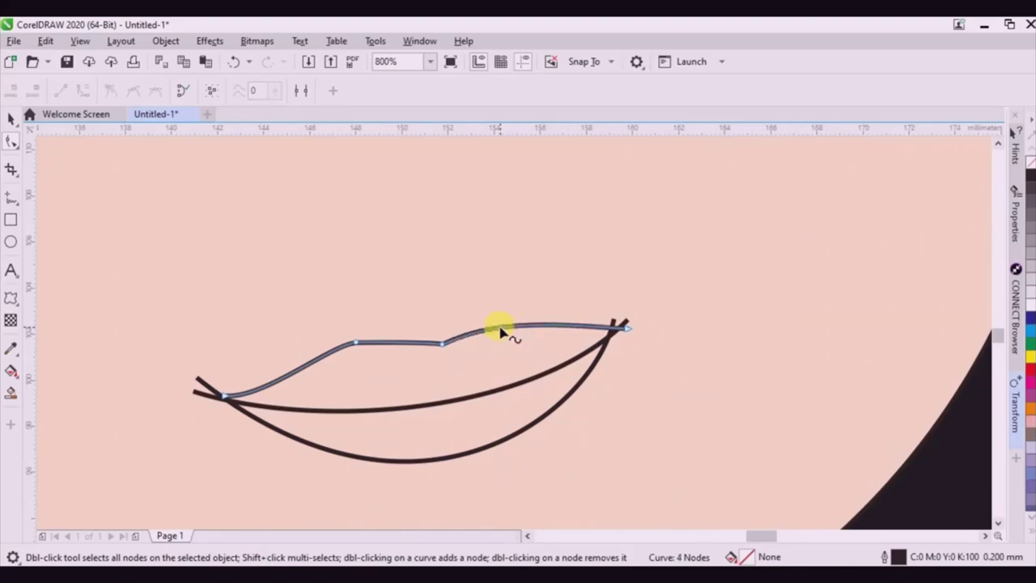
left_click_drag(504, 335, 477, 318)
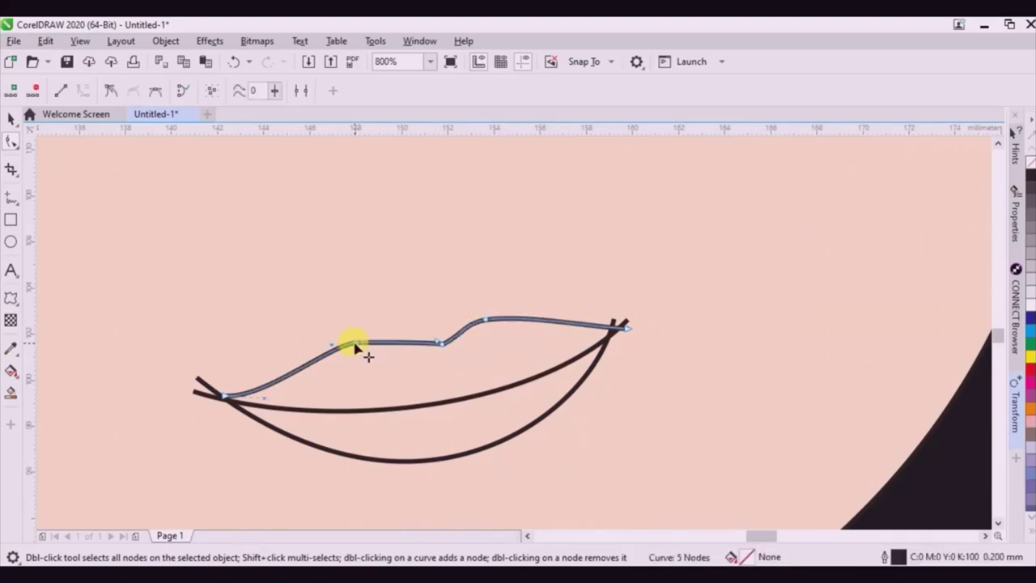
double_click(356, 346)
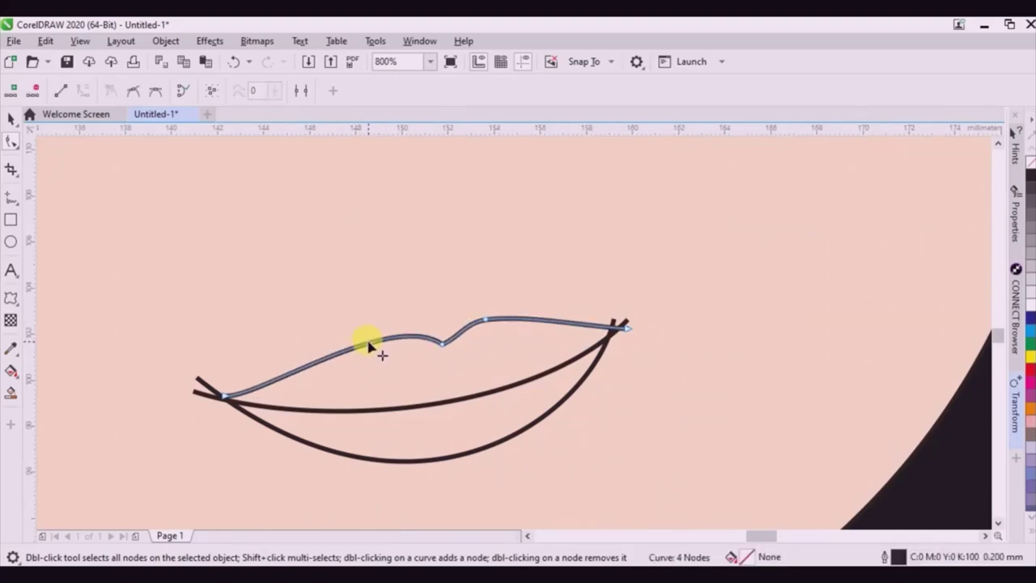
left_click_drag(368, 344, 349, 338)
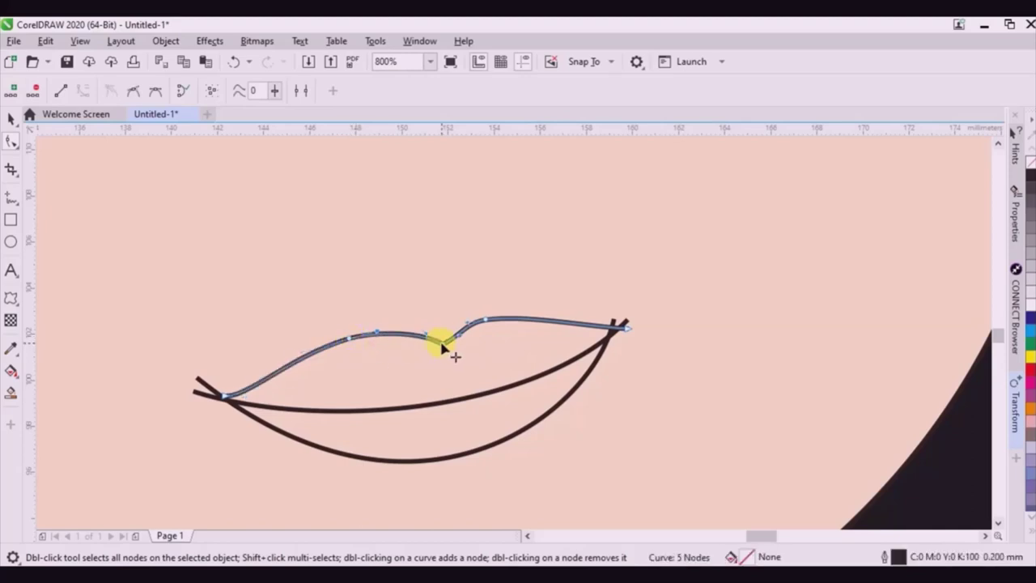
left_click_drag(442, 346, 427, 355)
left_click(10, 122)
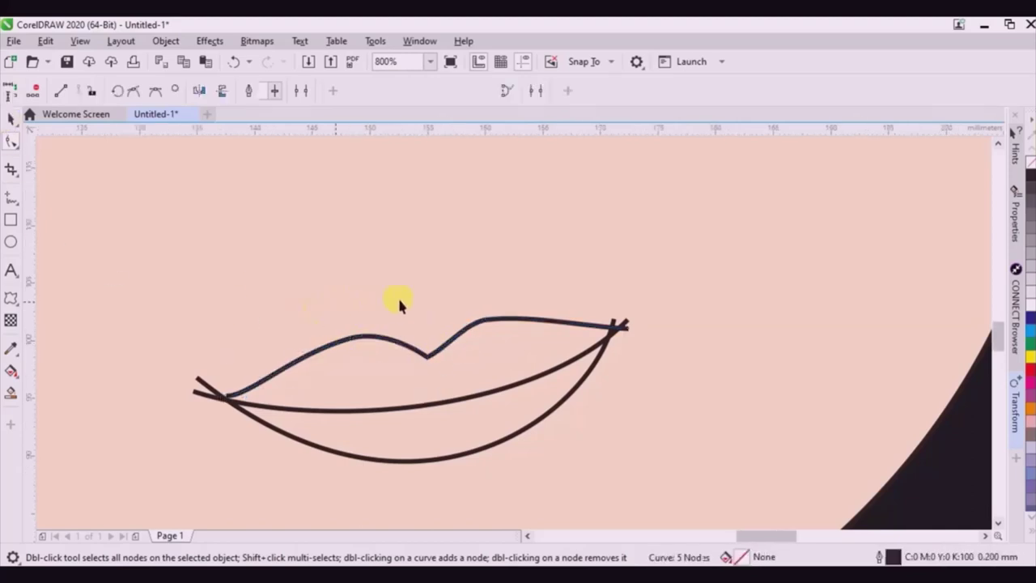
Delete the drawn mouth curves from the face.
scroll(397, 300, "down", 3)
scroll(507, 343, "down", 2)
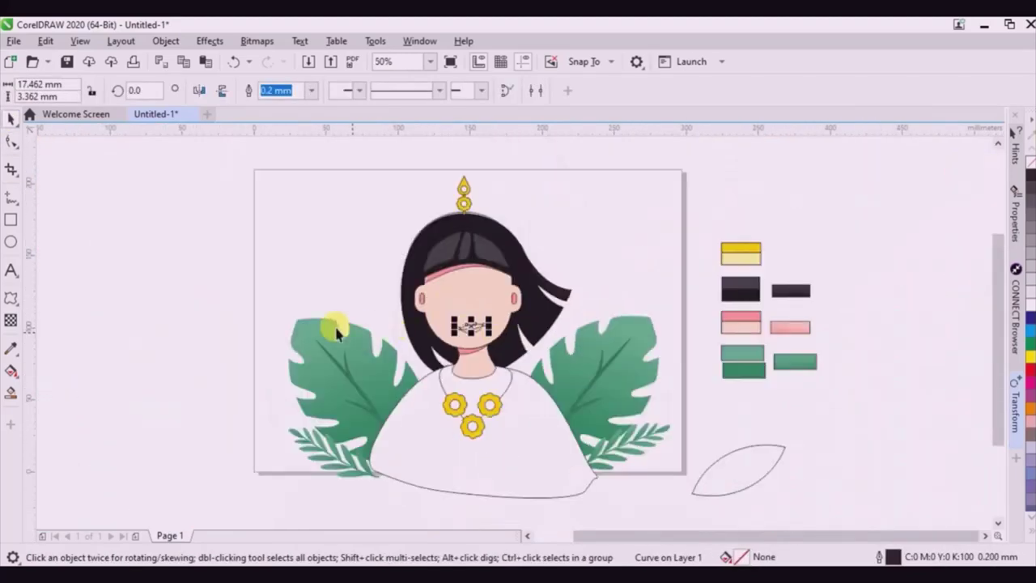
left_click_drag(411, 351, 496, 354)
key("Delete")
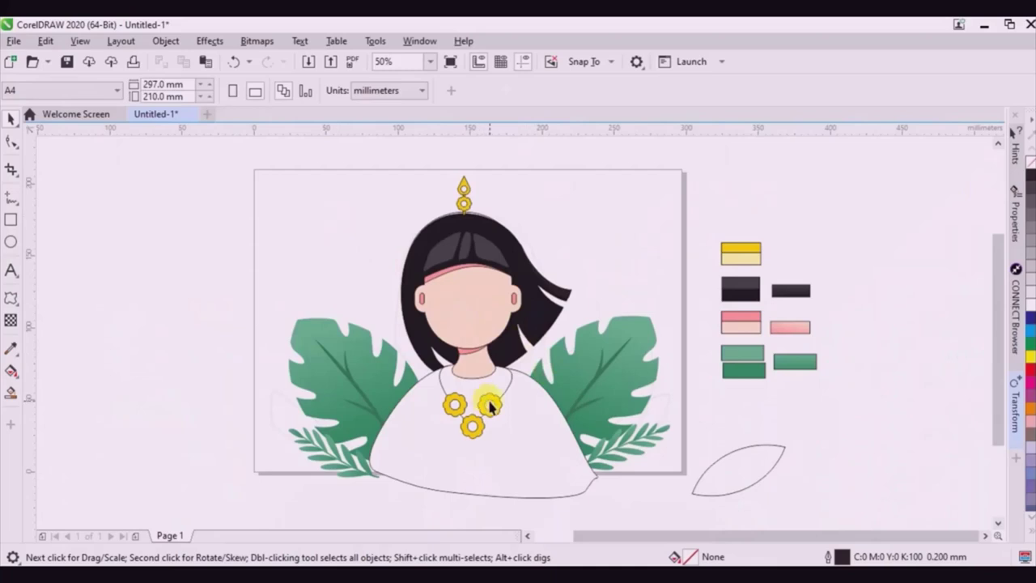
Set the outline width of both necklace strands to 1.0 mm and convert their outlines to objects.
scroll(490, 407, "up", 3)
left_click(513, 369)
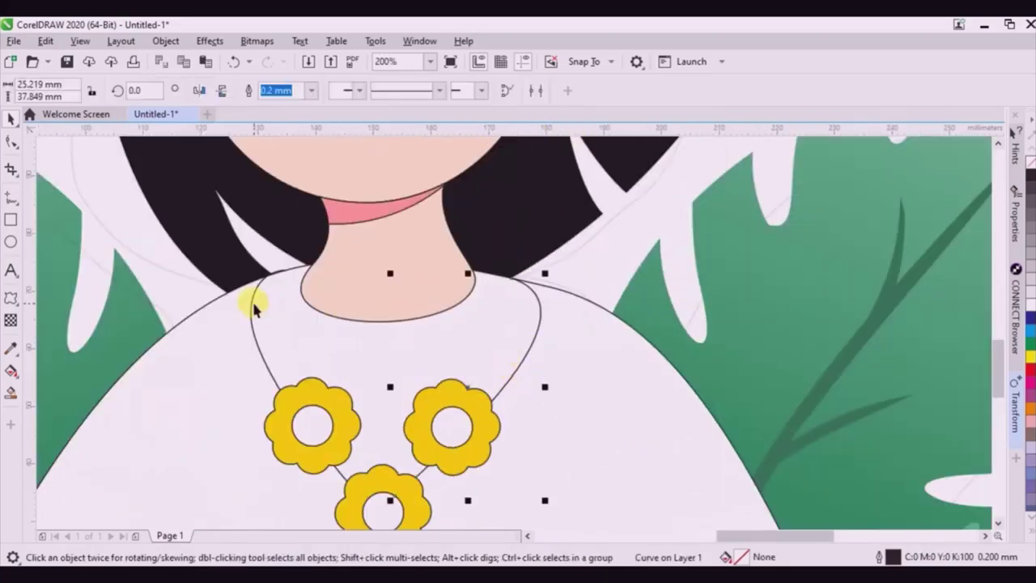
left_click(251, 306, "shift")
left_click(450, 90)
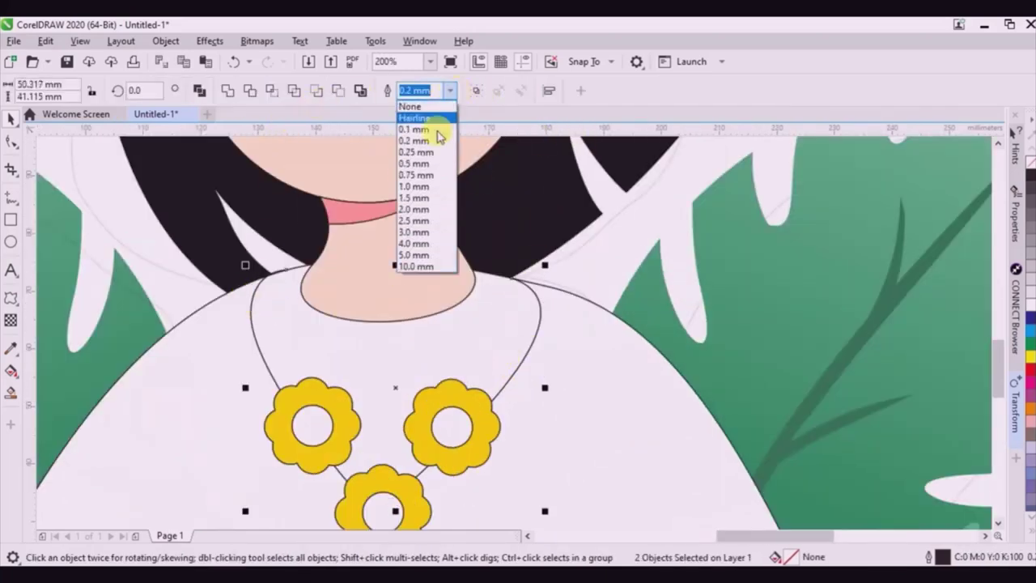
left_click(426, 195)
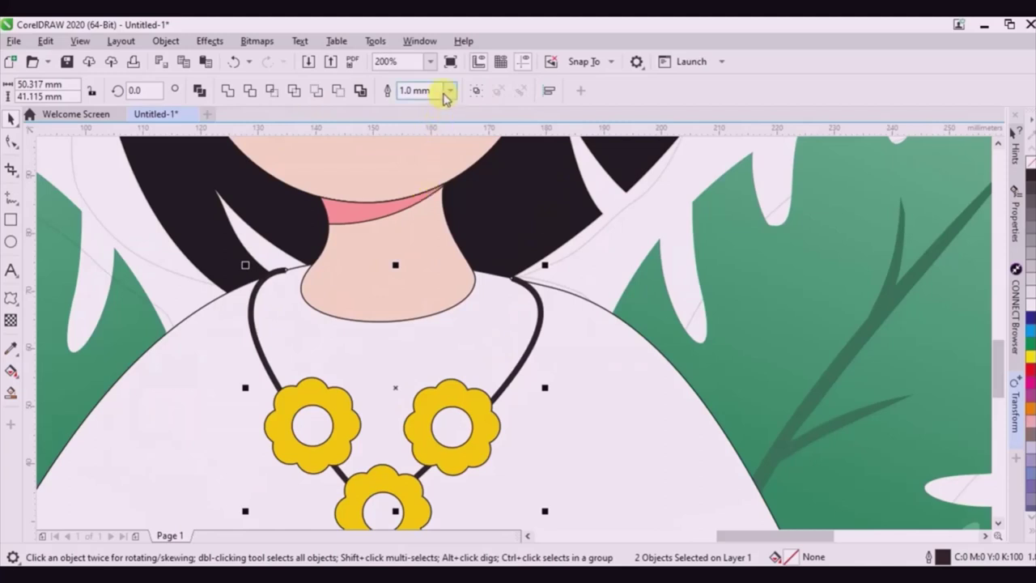
key("ctrl+shift+q")
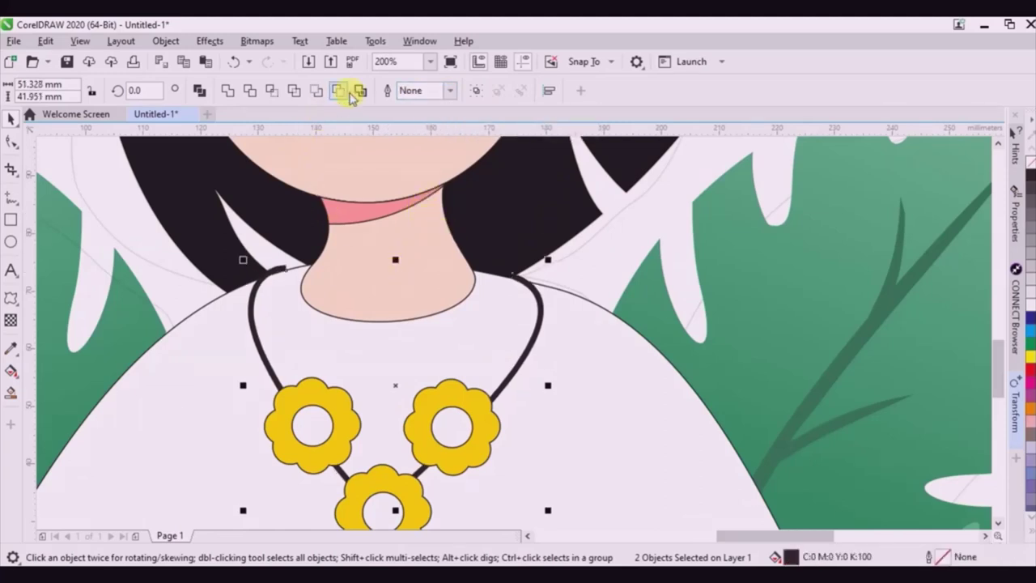
Clip the necklace strands to the white garment's shoulder line with Intersect, keeping the clipped strands black.
left_click(579, 339, "shift")
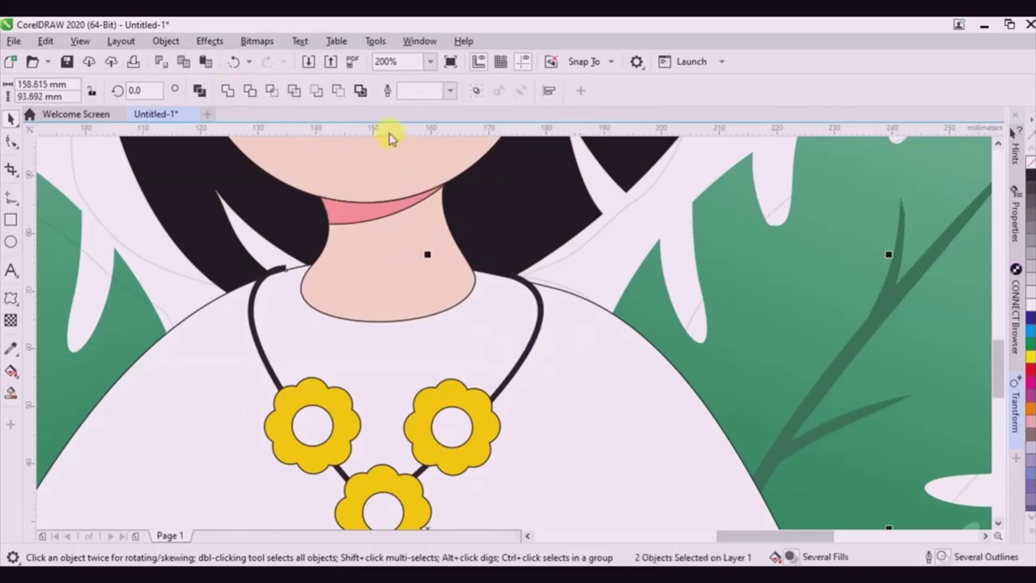
left_click(273, 91)
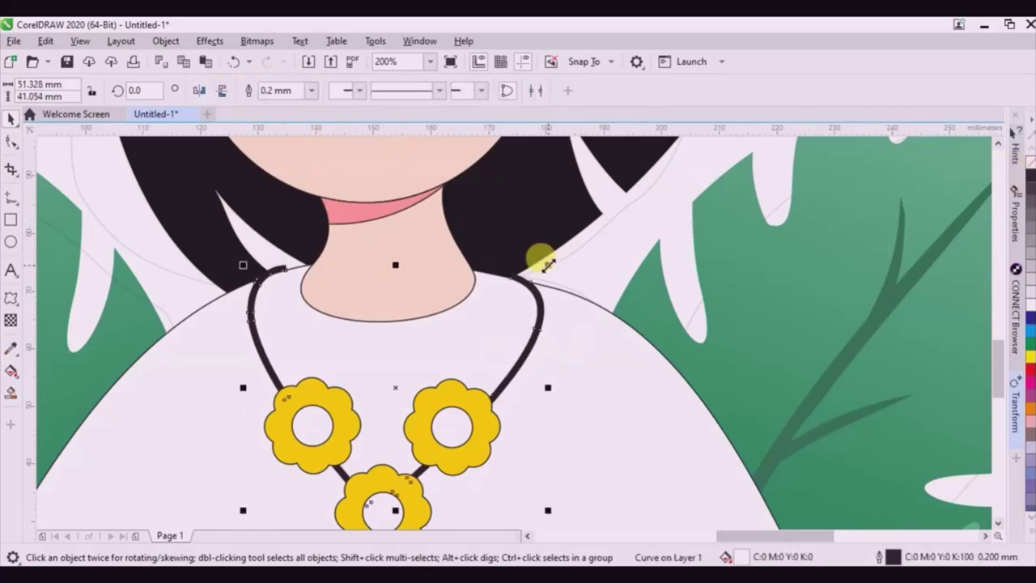
scroll(544, 264, "up", 4)
scroll(412, 326, "down", 7)
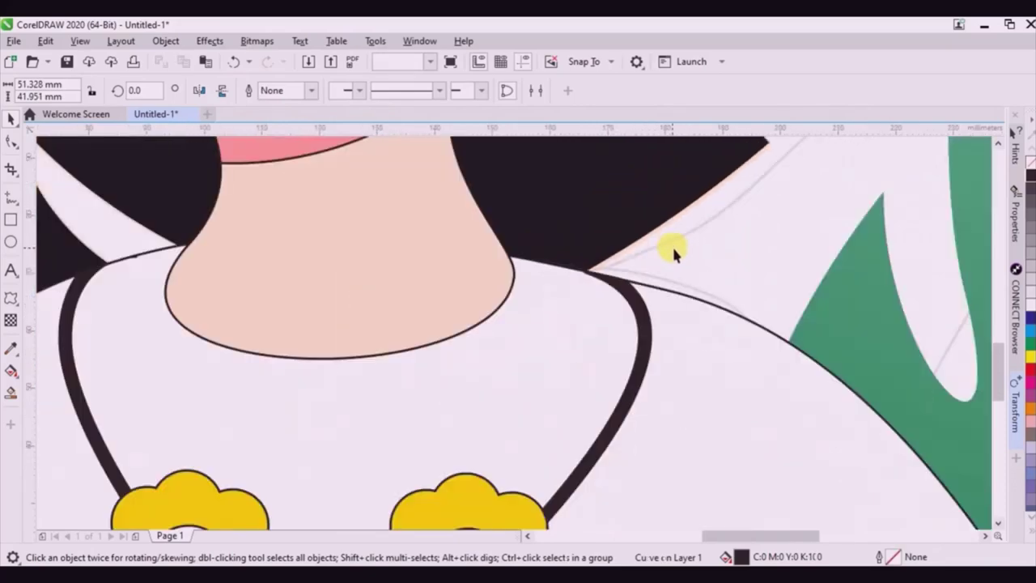
key("Escape")
Place a copy of the centre circle in each of the three pendant flowers, offset slightly down and to the left.
scroll(583, 325, "up", 3)
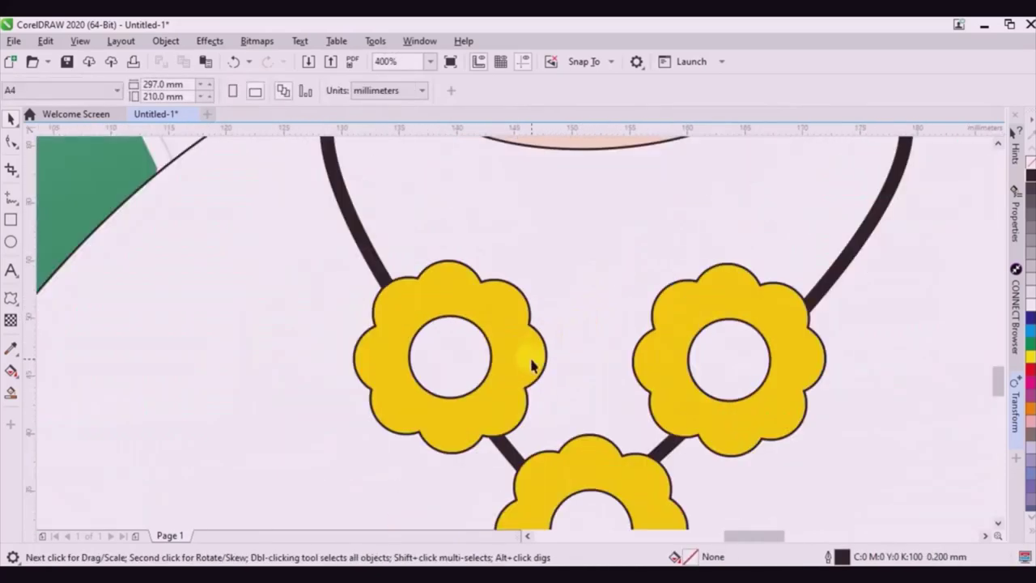
left_click(418, 411)
left_click(447, 396)
scroll(450, 394, "up", 2)
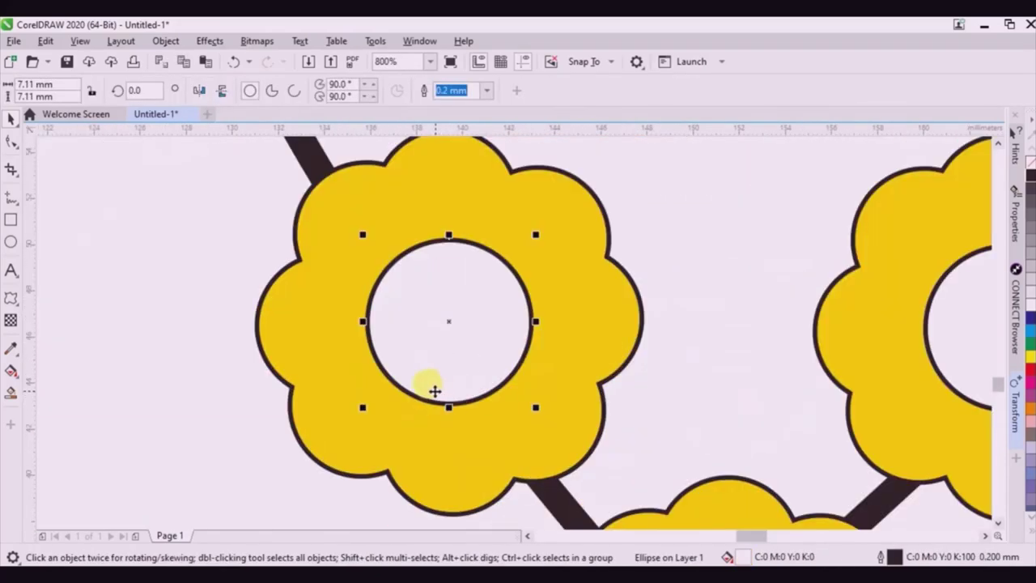
left_click_drag(432, 393, 427, 422)
scroll(412, 335, "down", 2)
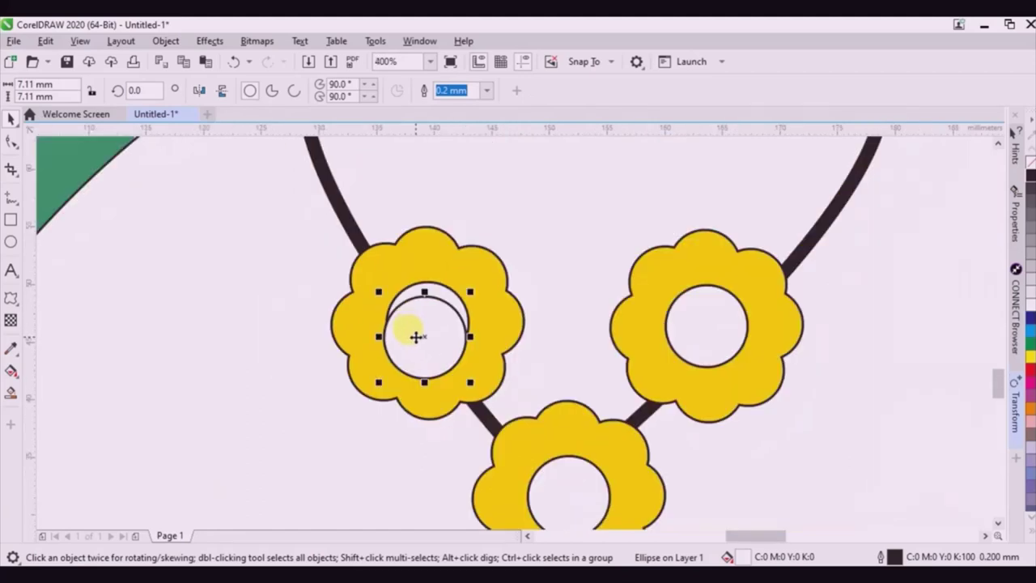
left_click_drag(692, 340, 682, 352)
left_click_drag(564, 506, 561, 467)
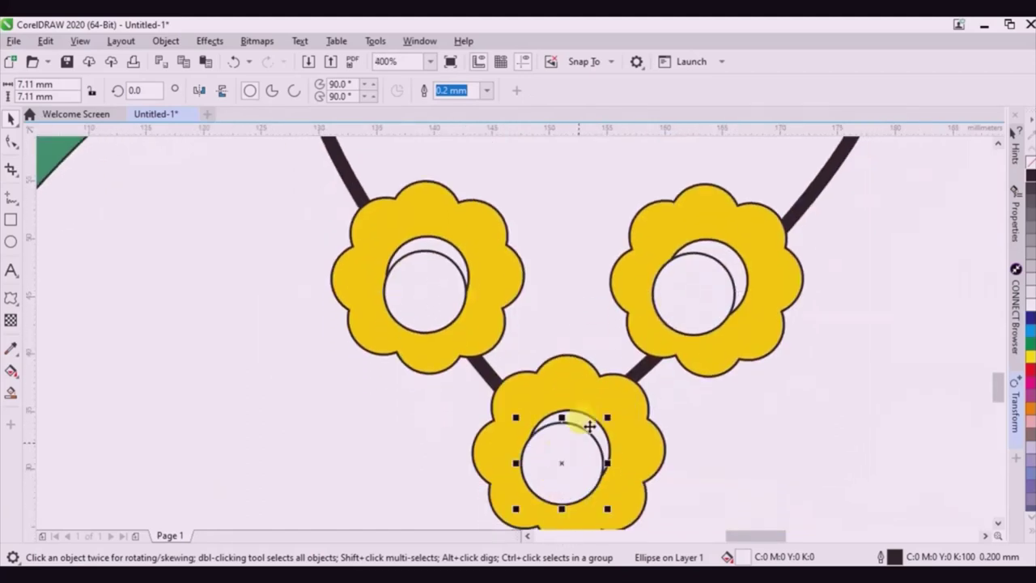
Bring the three original centre circles of the pendant flowers to the front, above their offset copies.
left_click(694, 267, "shift")
left_click(439, 237, "shift")
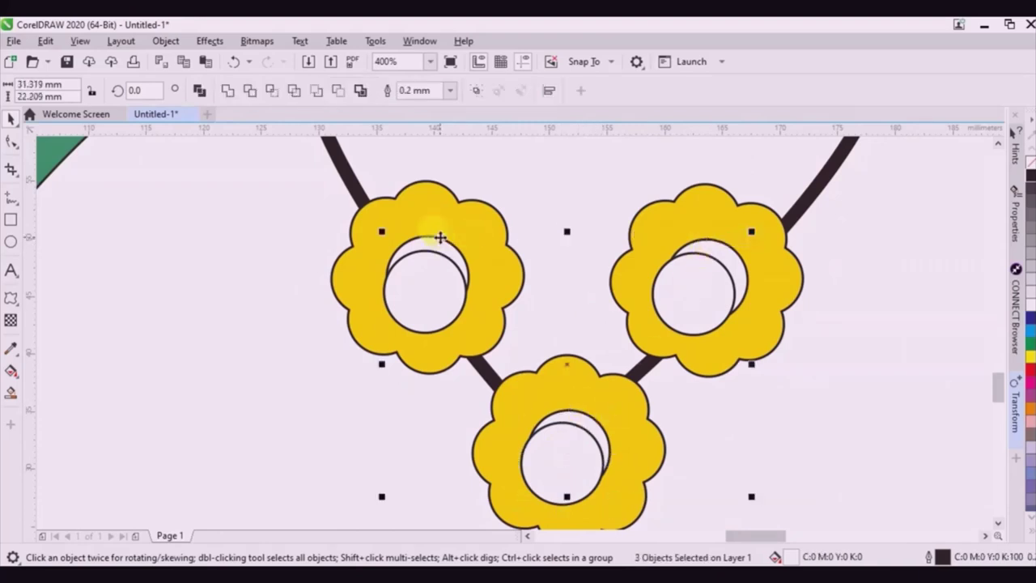
key("ctrl+Home")
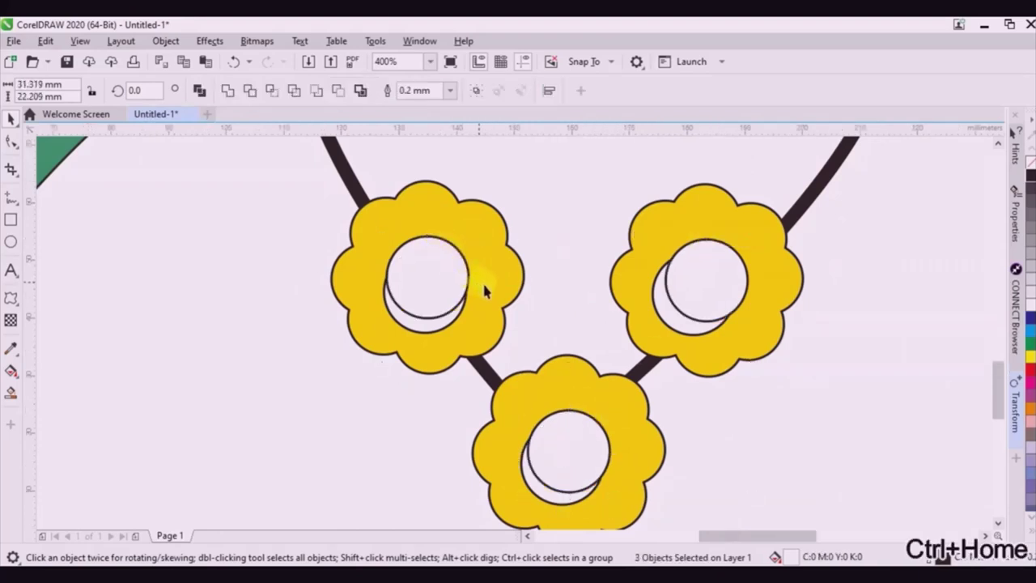
scroll(482, 280, "down", 3)
scroll(638, 305, "down", 2)
key("Escape")
Draw a thin closed fold shape about 8 x 26 mm freehand at the garment's lower left hem.
scroll(573, 264, "up", 2)
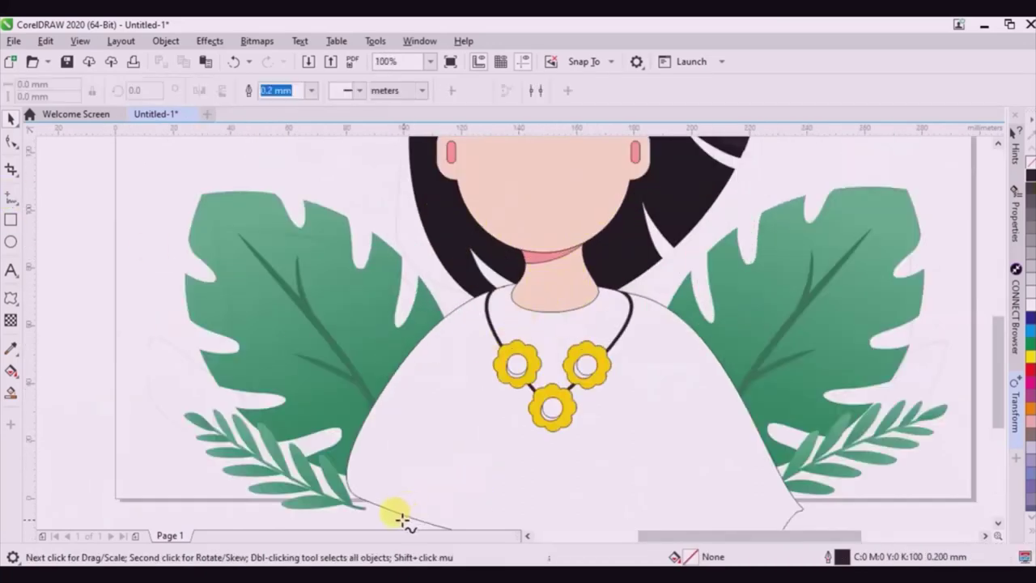
mouse_move(401, 518)
left_mouse_down()
mouse_move(422, 449)
mouse_move(414, 516)
left_mouse_up()
left_click(402, 518)
scroll(402, 518, "down", 2)
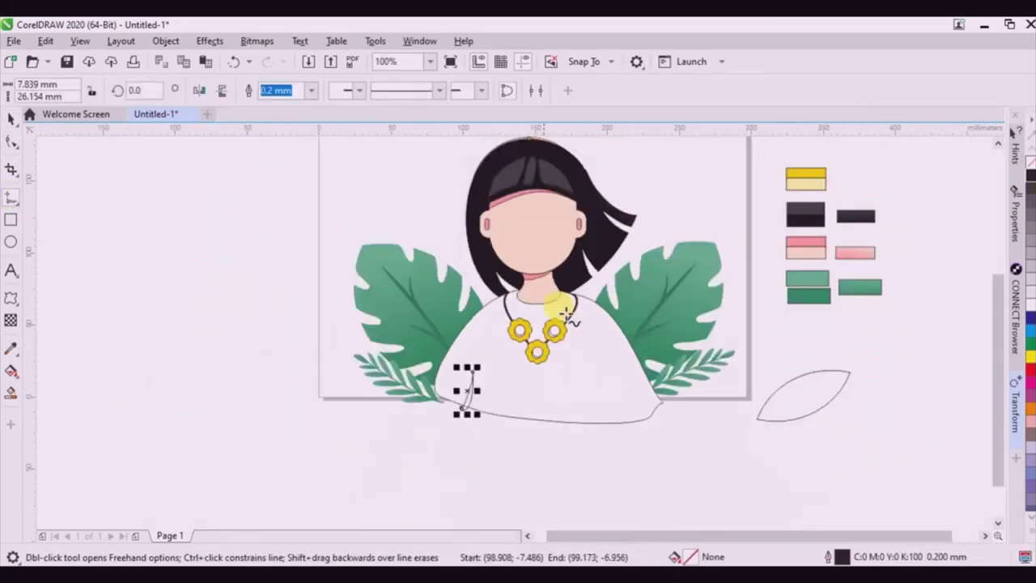
Draw a thin slanted fold shape about 16 x 30 mm on the garment's right side and remove an extra node from its edge.
scroll(597, 370, "up", 1)
mouse_move(591, 344)
left_mouse_down()
mouse_move(631, 419)
mouse_move(613, 412)
mouse_move(589, 334)
left_mouse_up()
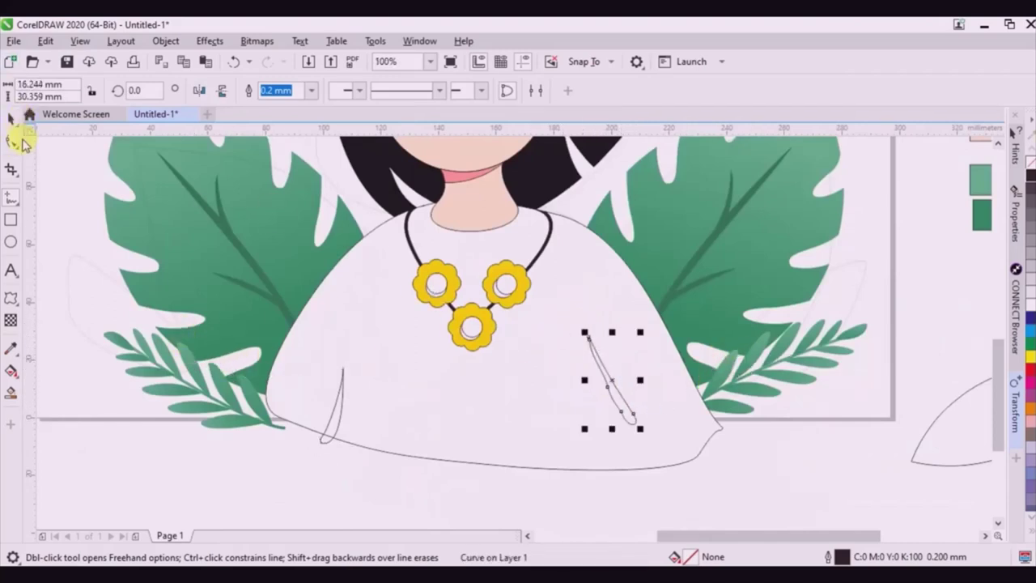
left_click(11, 140)
double_click(604, 383)
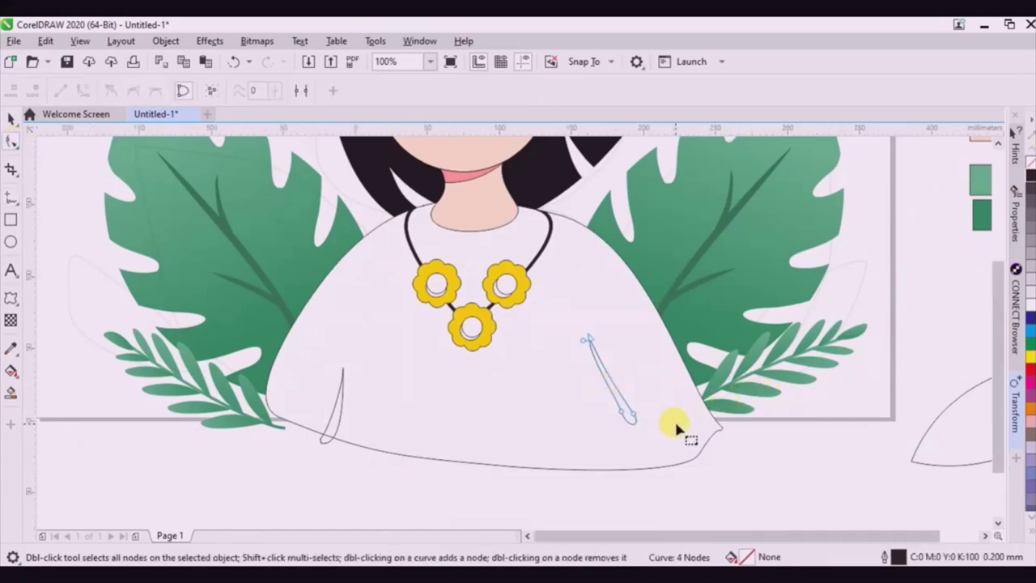
scroll(674, 419, "down", 2)
Shift the large left leaf and the small fern sprig below it slightly inward toward the garment.
left_click(12, 121)
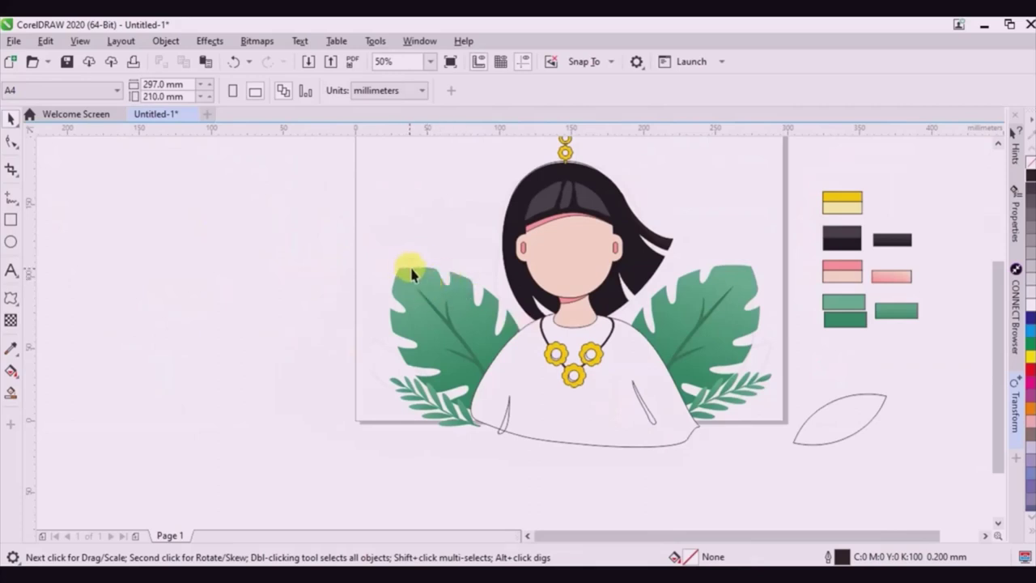
left_click_drag(441, 280, 513, 270)
left_click_drag(534, 477, 533, 478)
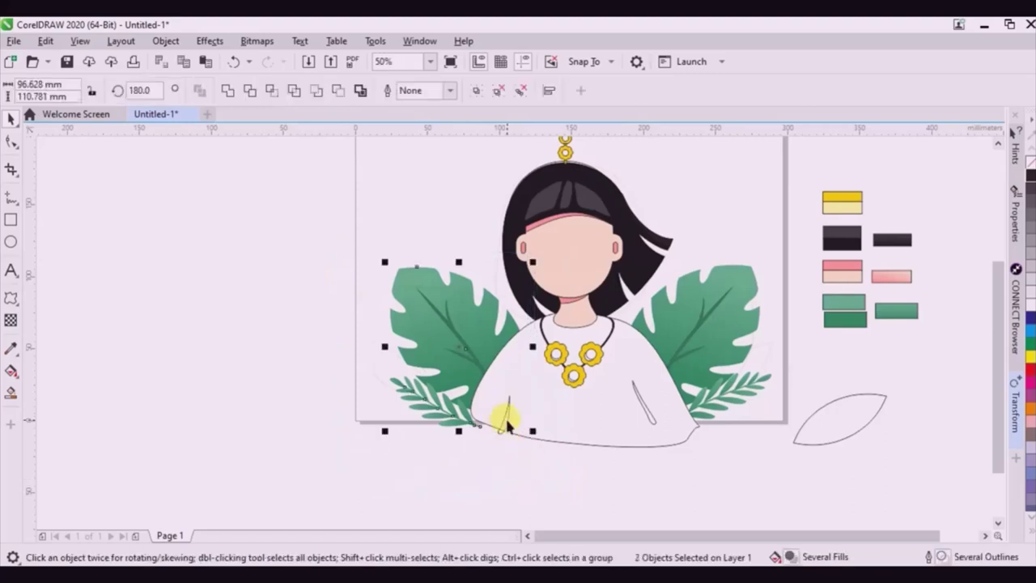
scroll(467, 295, "up", 1)
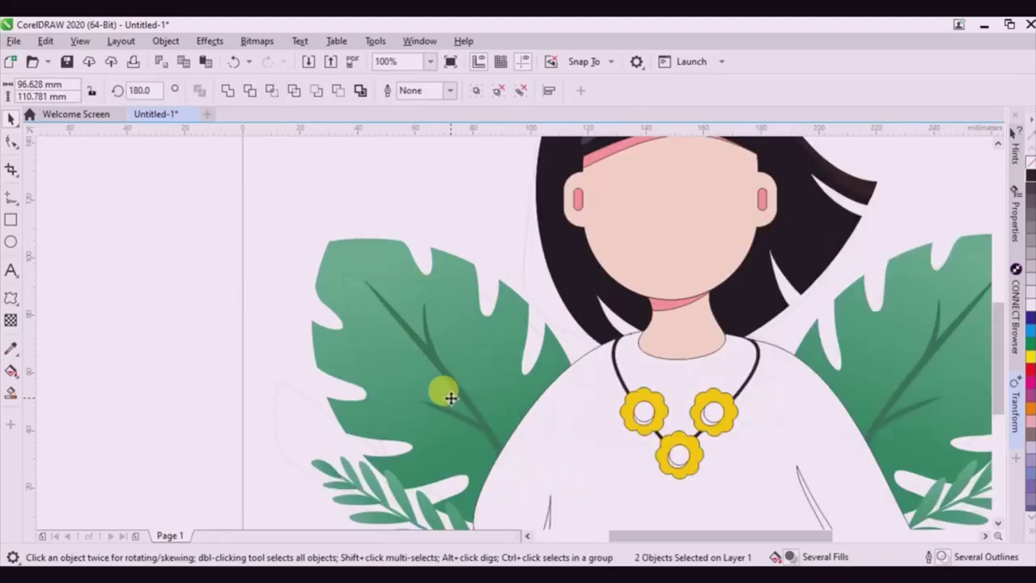
left_click_drag(450, 394, 458, 369)
scroll(659, 303, "down", 1)
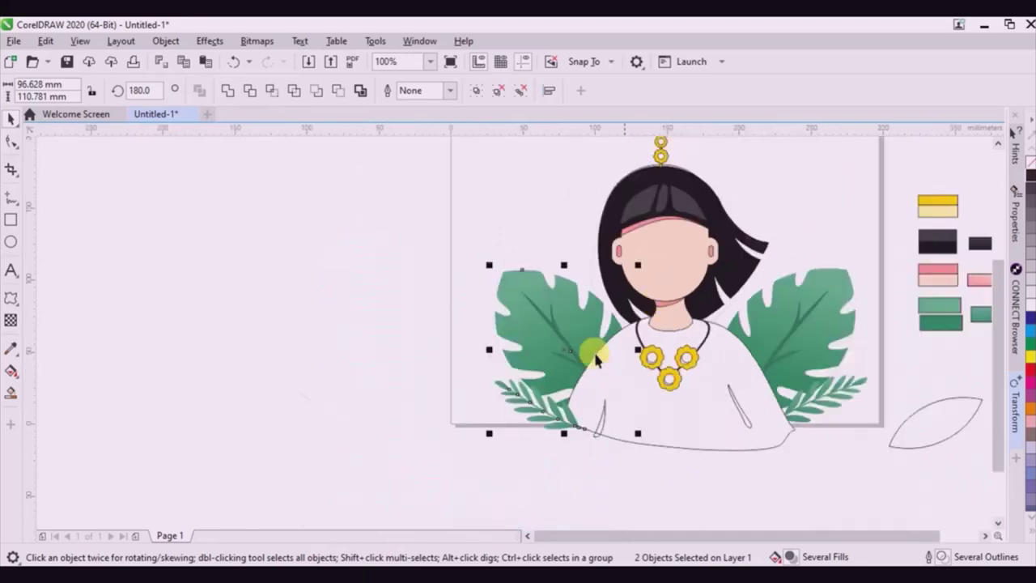
left_click(417, 413)
scroll(453, 340, "down", 1)
scroll(621, 270, "up", 1)
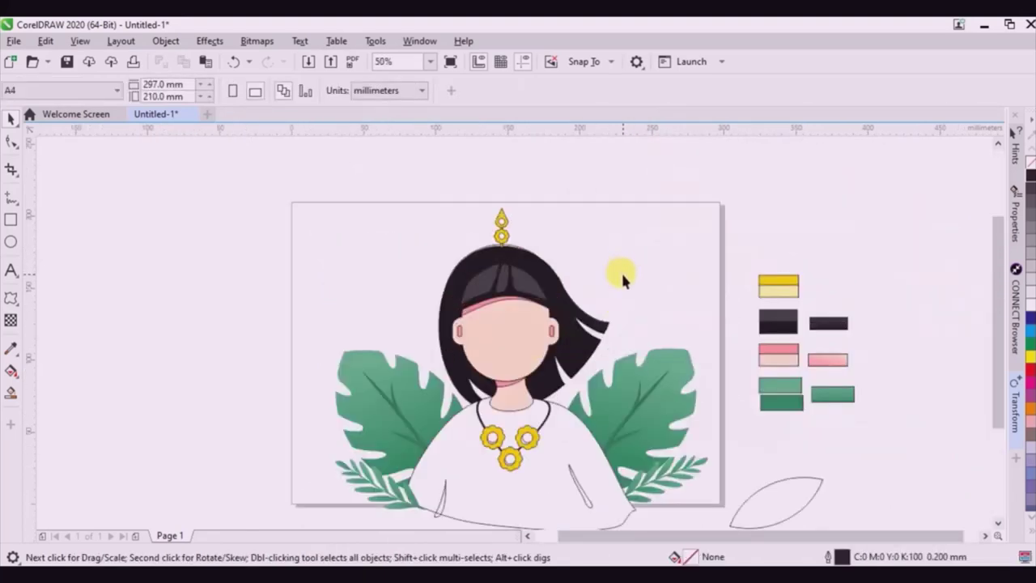
Draw two arched eyebrow lines freehand across the upper part of the face.
scroll(499, 314, "up", 2)
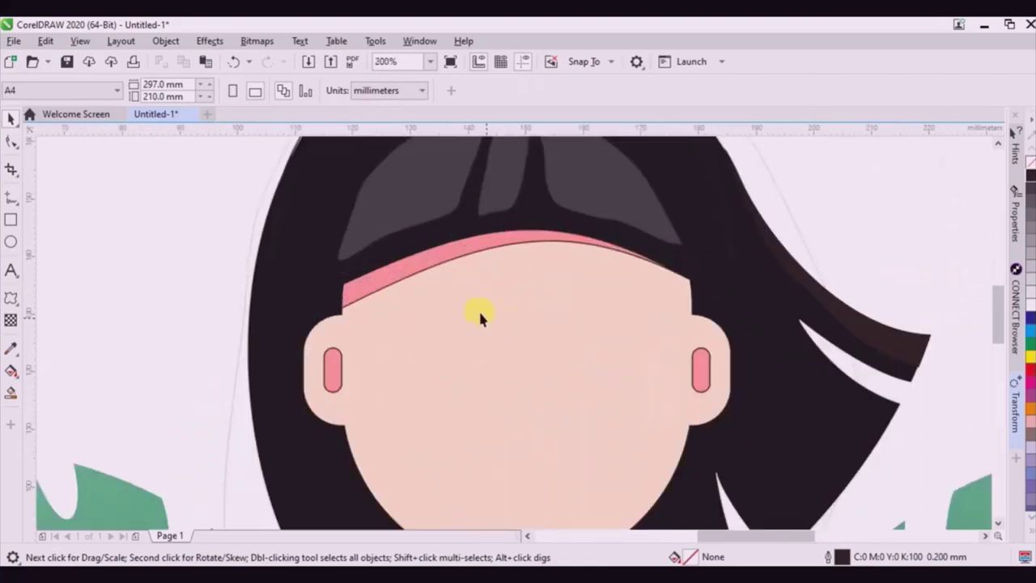
mouse_move(562, 289)
left_mouse_down()
mouse_move(620, 285)
mouse_move(650, 305)
left_mouse_up()
left_click_drag(437, 302, 347, 301)
left_click_drag(558, 338, 691, 346)
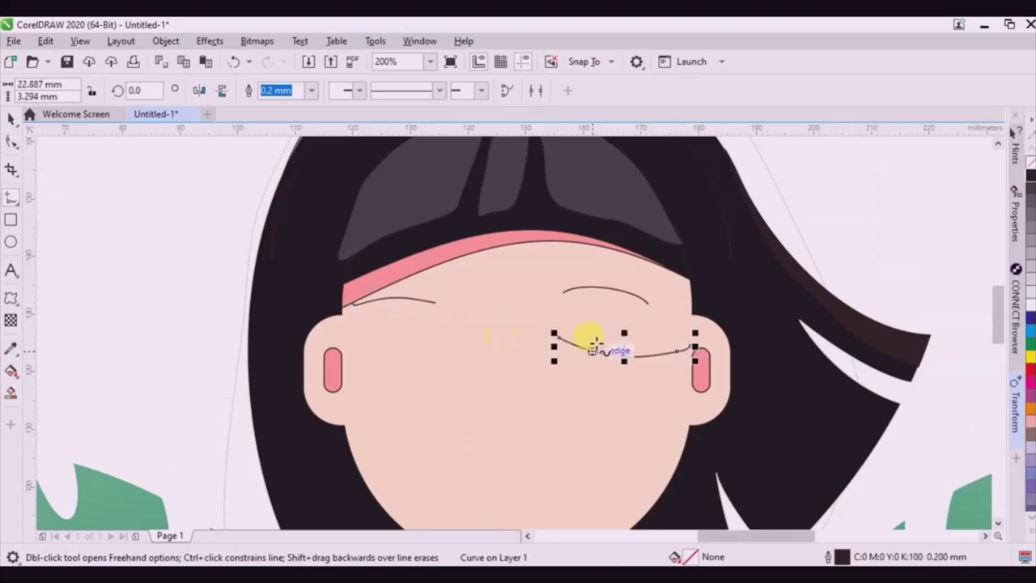
key("z")
left_click(15, 207)
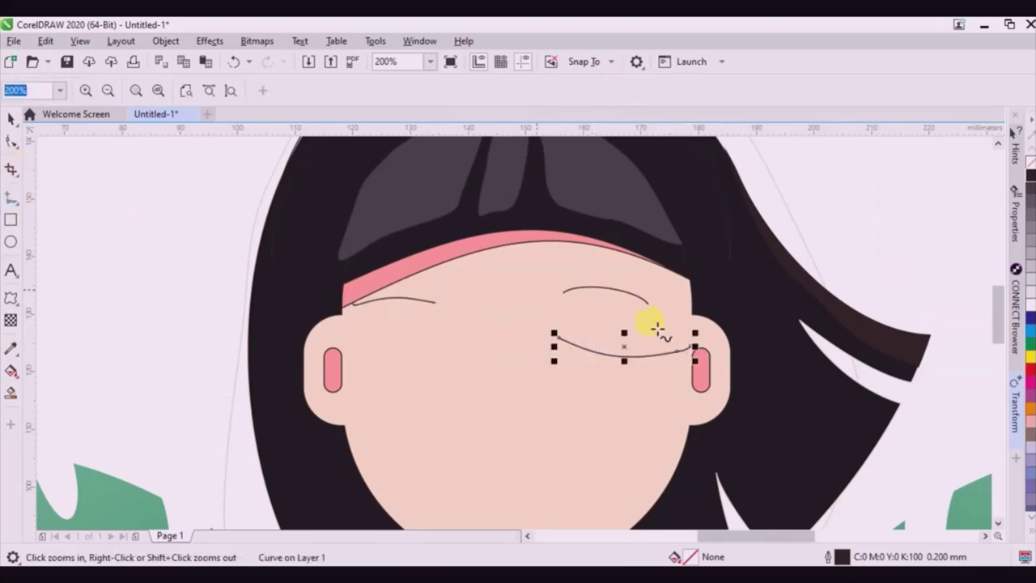
key("ctrl+z")
Draw a closed-eye curve about 16 x 3 mm freehand below the right eyebrow, with a lash line branching off its outer end.
left_click_drag(549, 335, 649, 349)
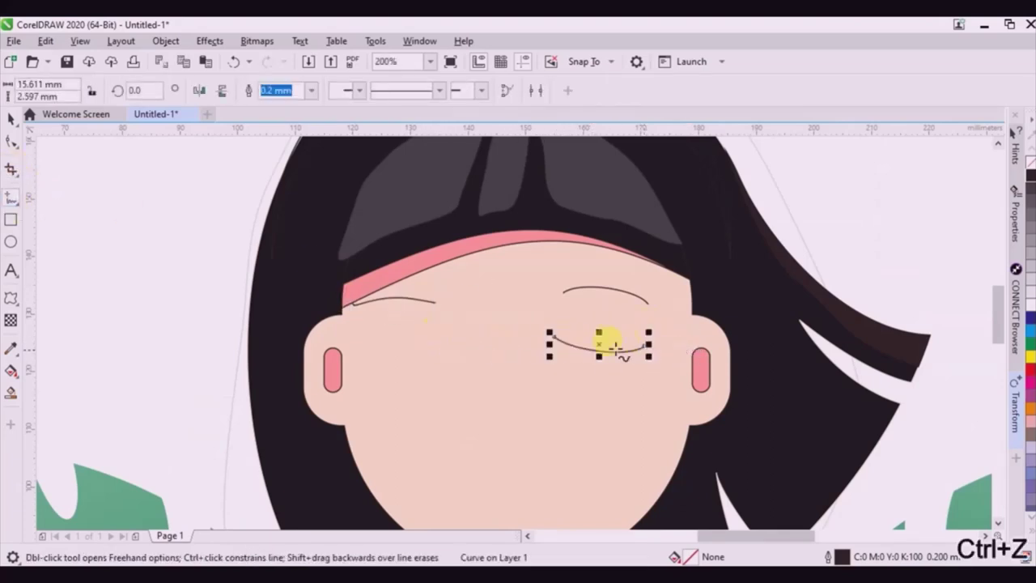
scroll(674, 347, "up", 2)
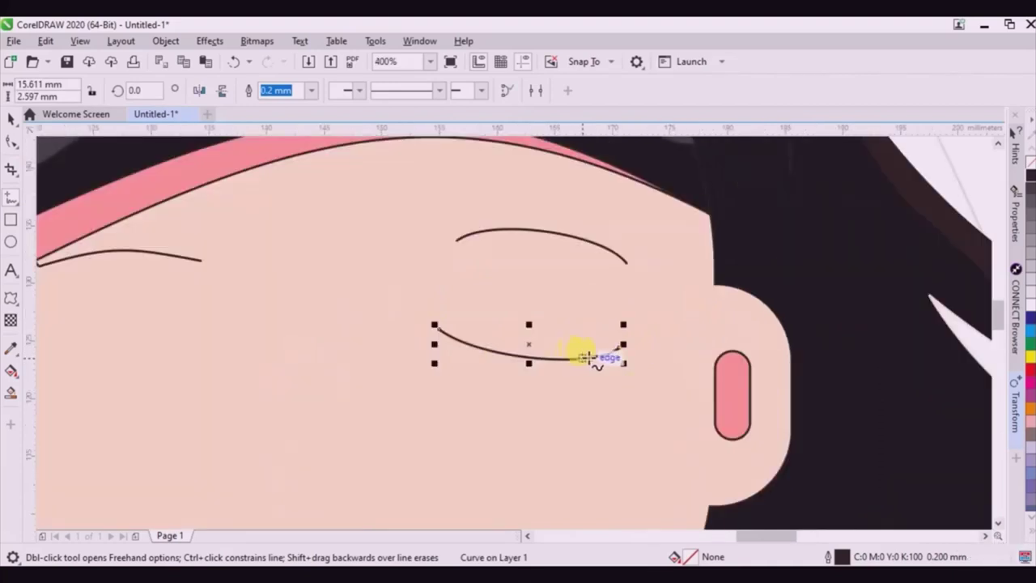
mouse_move(583, 357)
left_mouse_down()
mouse_move(631, 361)
mouse_move(650, 345)
mouse_move(618, 345)
mouse_move(658, 331)
left_mouse_up()
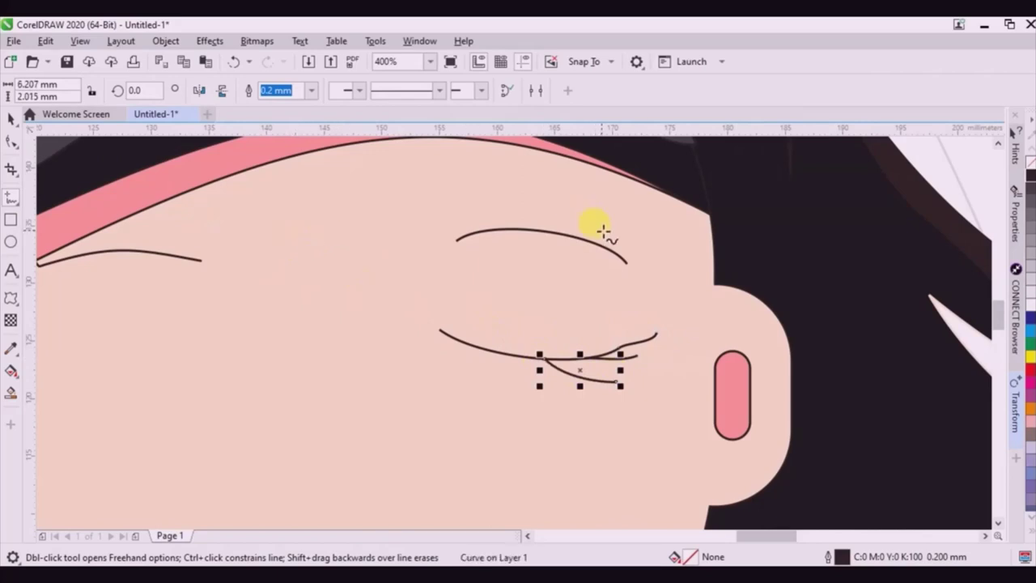
scroll(601, 227, "down", 2)
key("ctrl+z")
key("space")
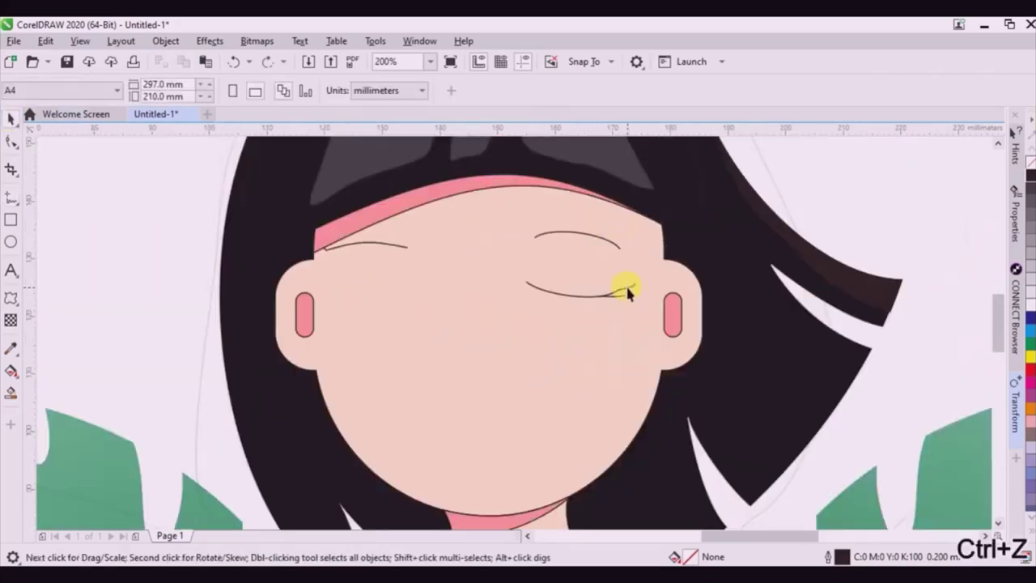
Set the three eye strokes' outline width to 1.5 mm and stretch them downward into a deeper curve.
left_click(628, 284)
scroll(628, 284, "up", 4)
left_click(608, 315, "shift")
left_click(462, 313, "shift")
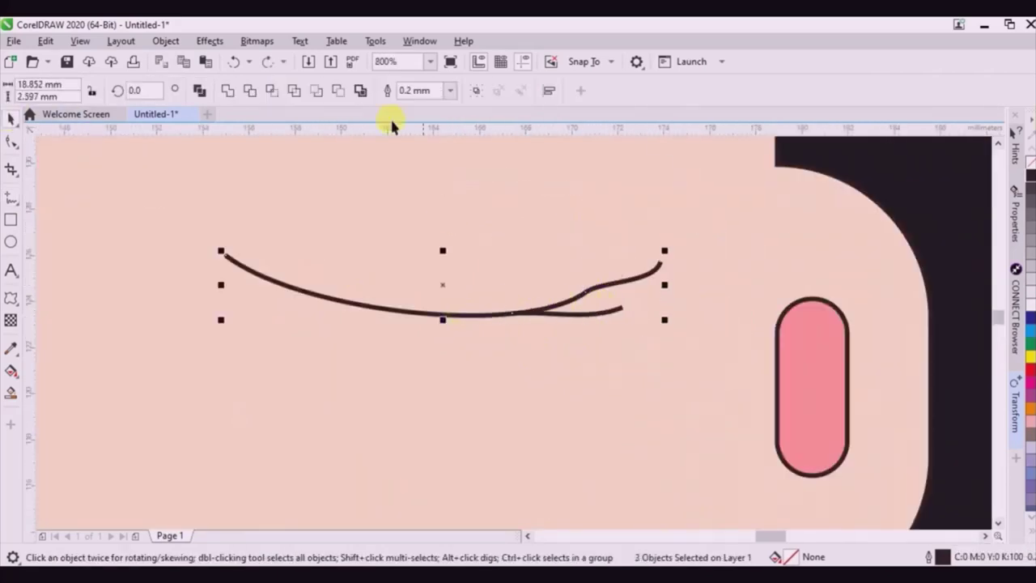
left_click(450, 91)
left_click(427, 207)
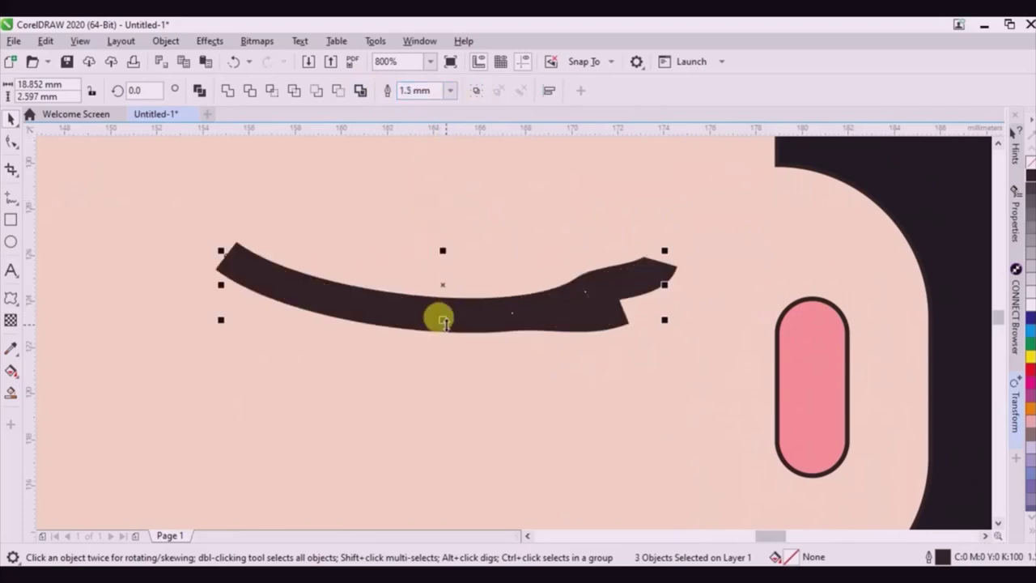
left_click_drag(444, 322, 441, 358)
scroll(636, 266, "down", 2)
Remove the upper lash stroke and reshape the lower one so it branches off beneath the eye curve's outer end.
key("F10")
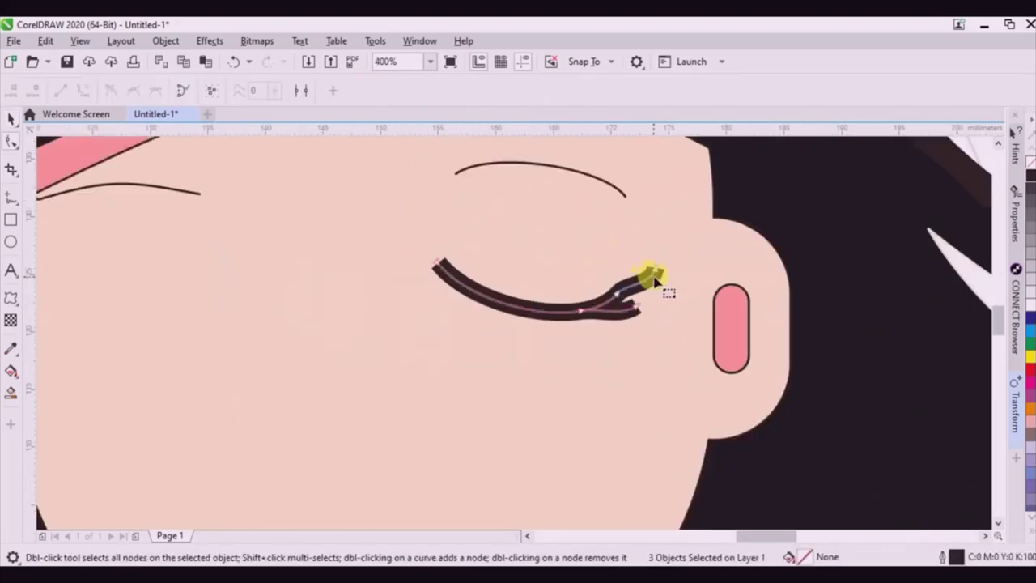
mouse_move(656, 276)
left_mouse_down()
mouse_move(613, 305)
mouse_move(566, 312)
left_mouse_up()
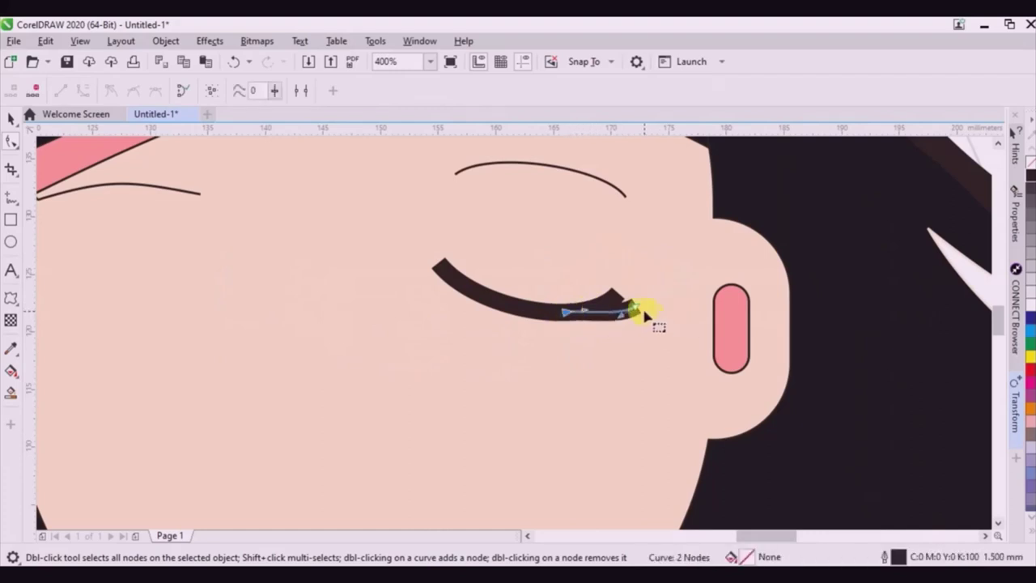
mouse_move(636, 312)
left_mouse_down()
mouse_move(625, 329)
mouse_move(566, 324)
mouse_move(576, 324)
left_mouse_up()
left_click(567, 312)
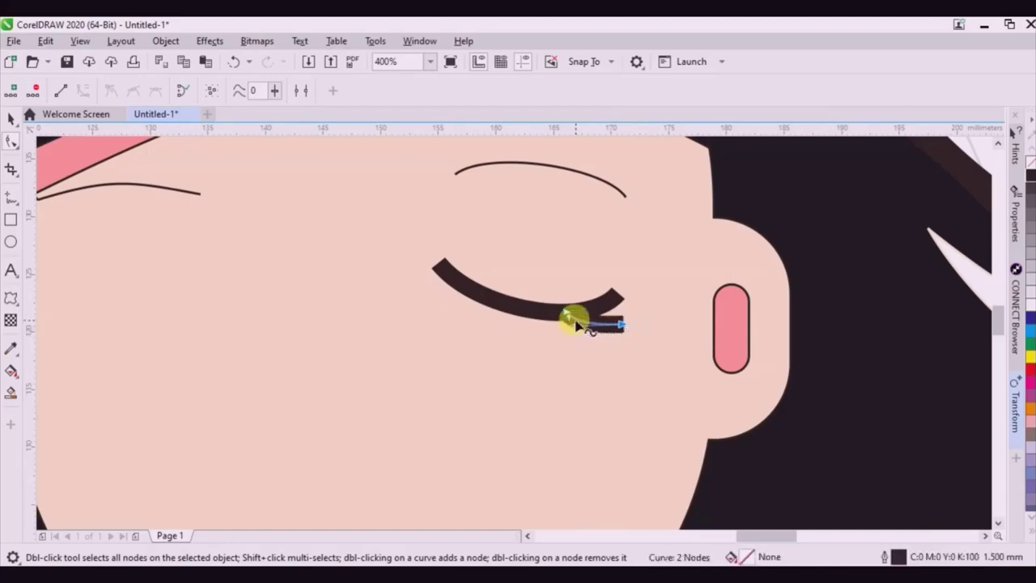
Convert the outlines of the eye curve and the lower lash stroke to objects.
left_click(12, 122)
left_click(501, 273)
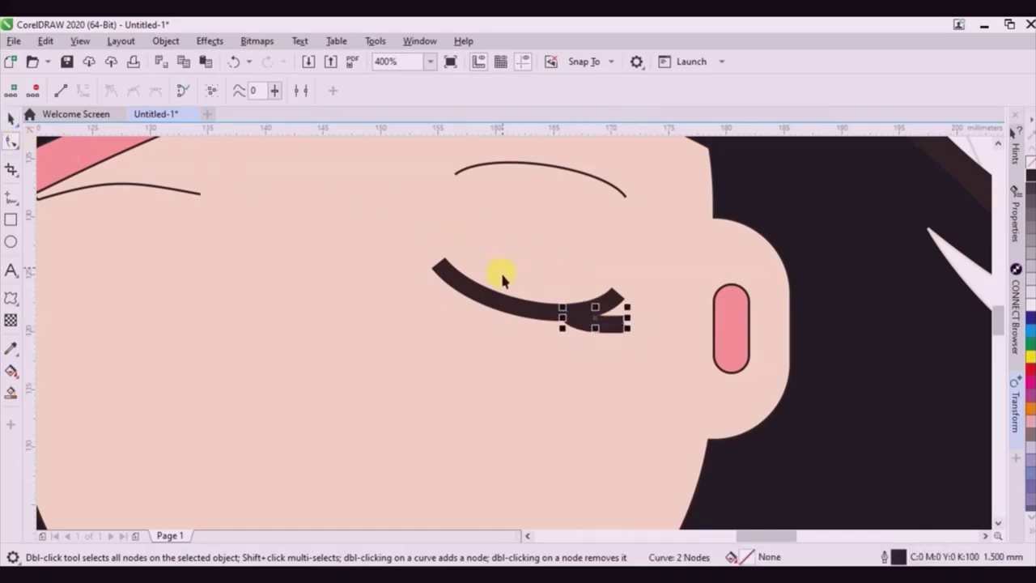
left_click(481, 289, "shift")
key("ctrl+shift+q")
Edit the nodes to round both ends of the eye curve and taper the lower lash to a point.
key("F10")
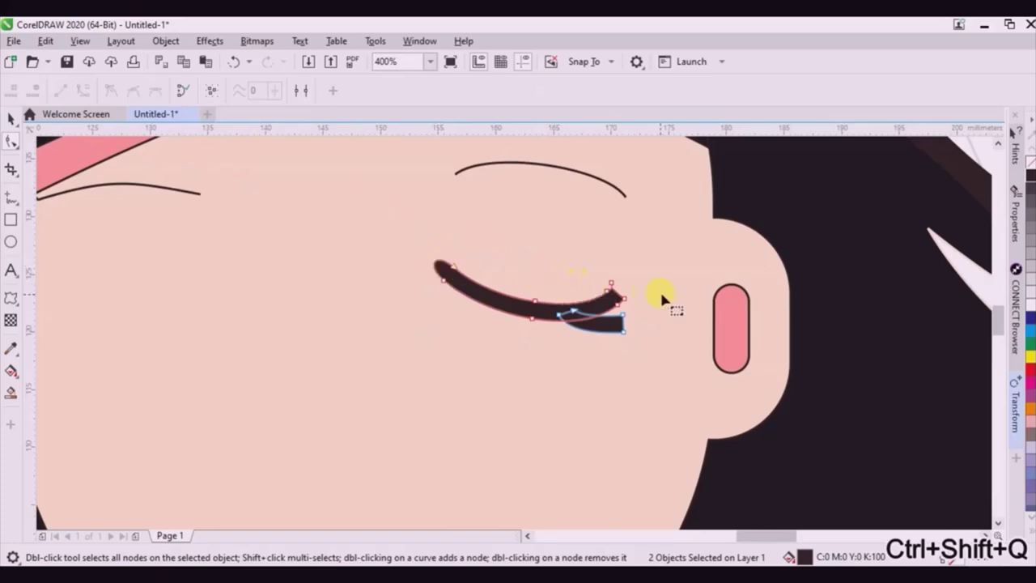
scroll(661, 298, "up", 2)
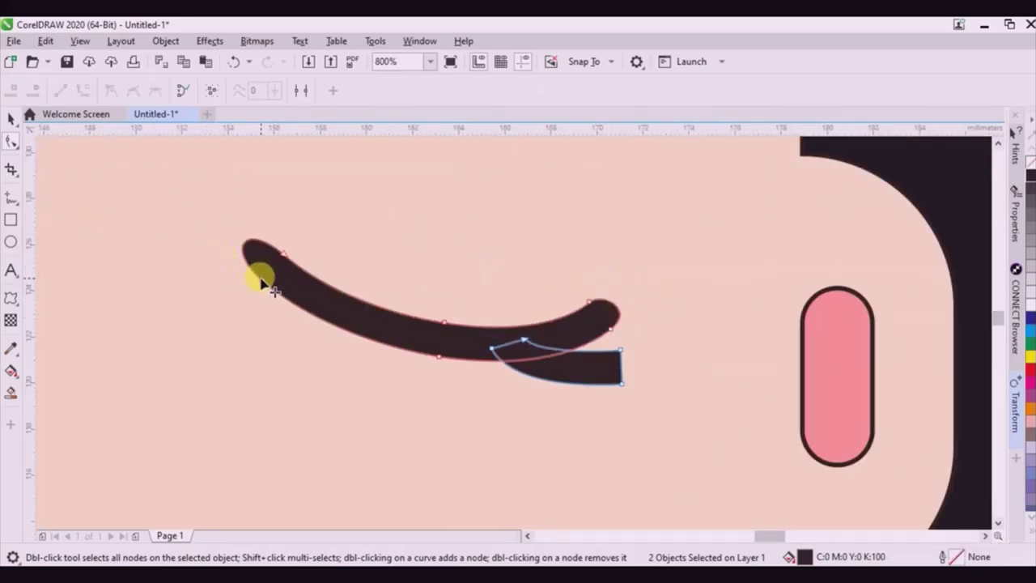
left_click_drag(245, 220, 263, 235)
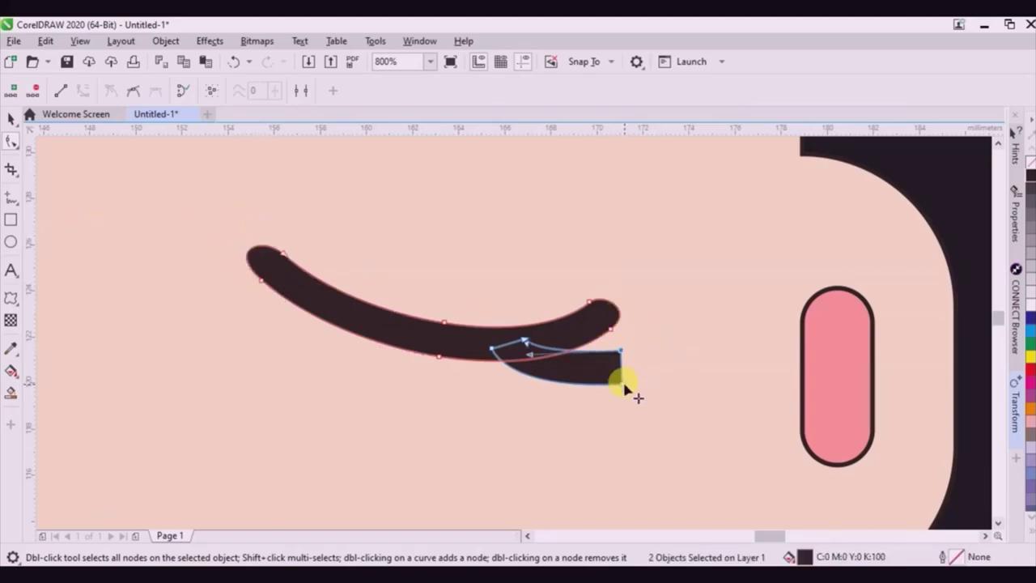
mouse_move(623, 383)
left_mouse_down()
mouse_move(579, 379)
mouse_move(620, 386)
mouse_move(629, 372)
left_mouse_up()
left_click_drag(507, 404, 516, 388)
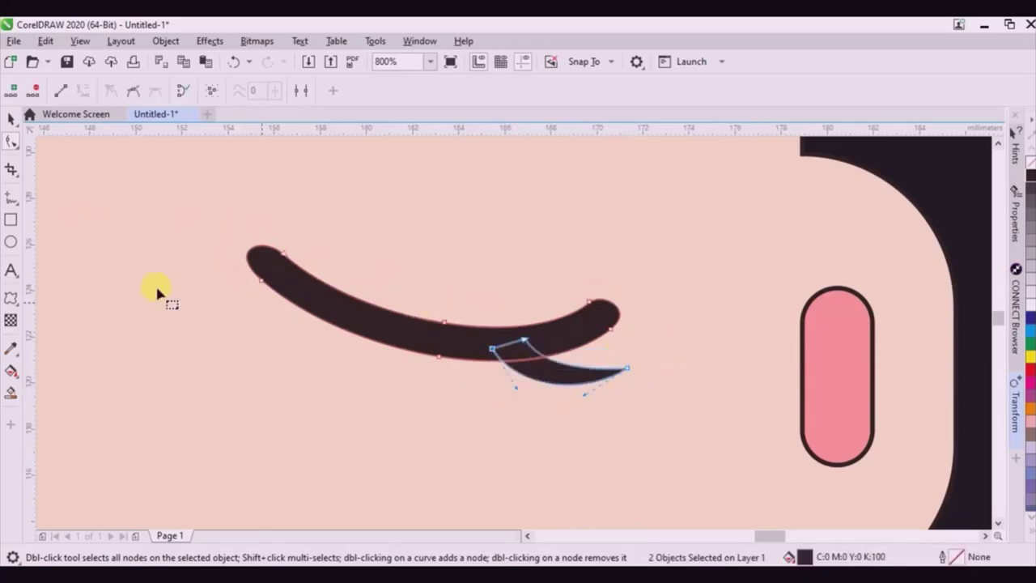
Stretch the eye curve and lash slightly taller and rotate them together about 12.5 degrees counterclockwise.
left_click(12, 119)
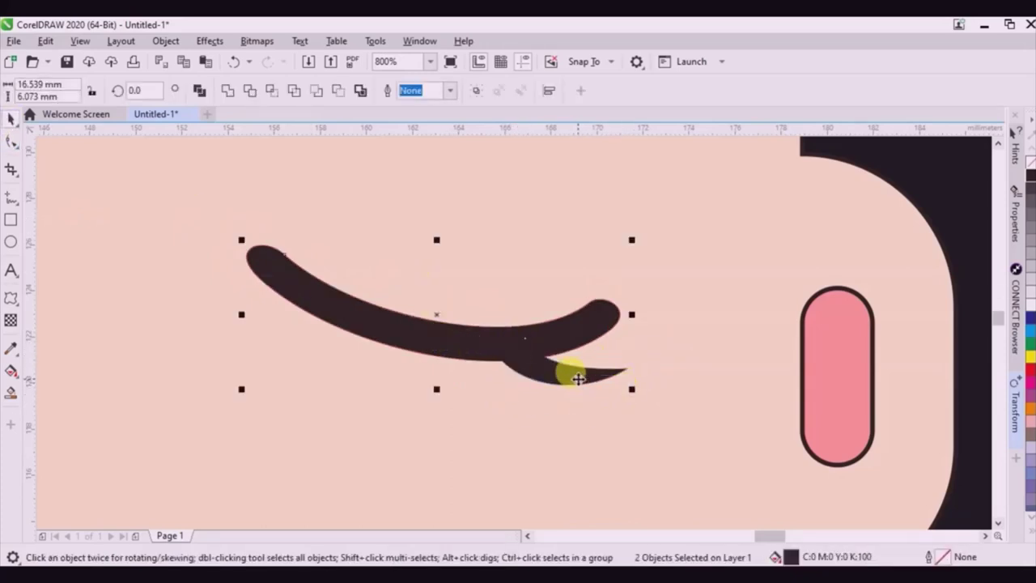
left_click(578, 377)
left_click(457, 336)
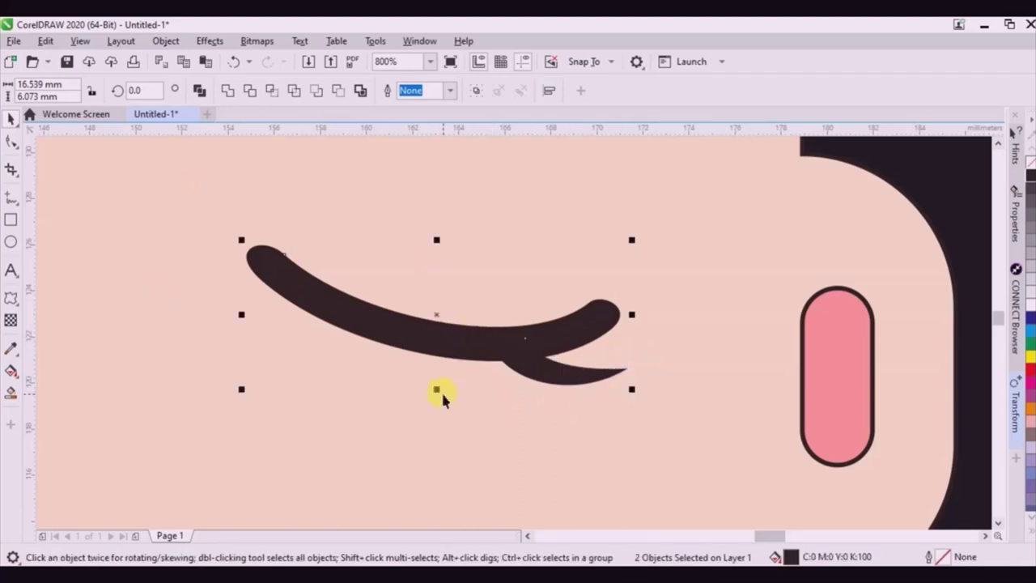
left_click_drag(437, 390, 437, 416)
left_click(499, 368)
left_click_drag(628, 422, 655, 377)
scroll(742, 306, "down", 4)
left_click(663, 306)
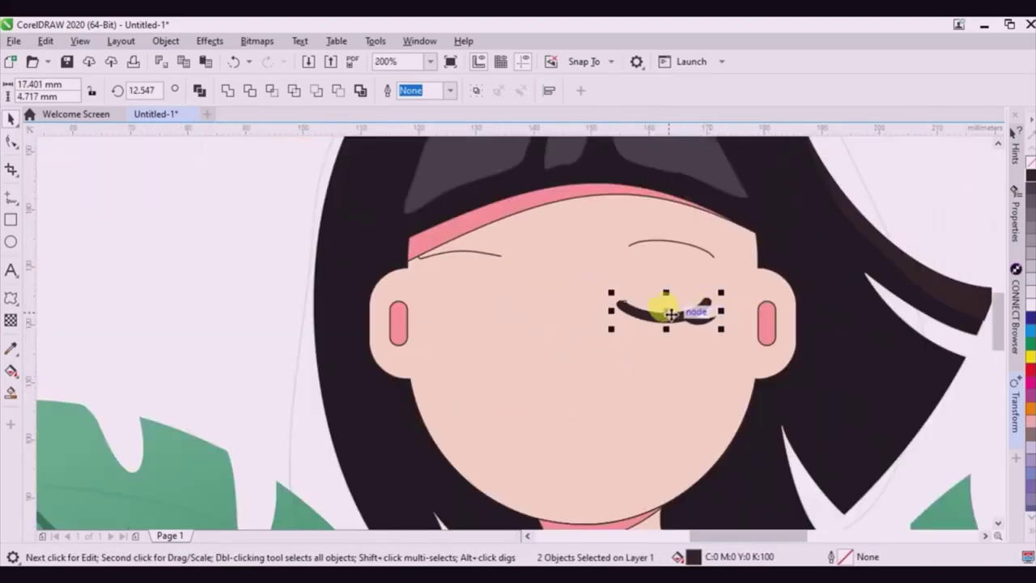
Try a copy of the lower lash on the eye curve's outer end, rotated to 37.28 degrees and scaled to about 4.4 x 2.6 mm.
scroll(664, 307, "up", 2)
scroll(757, 319, "up", 2)
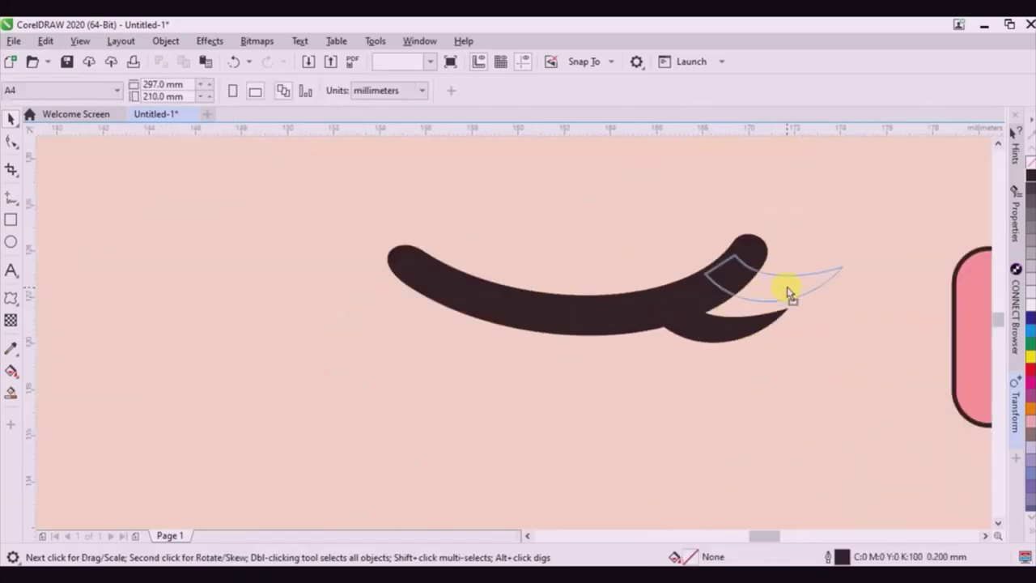
left_click(791, 289)
left_click(801, 277)
left_click_drag(858, 278, 868, 250)
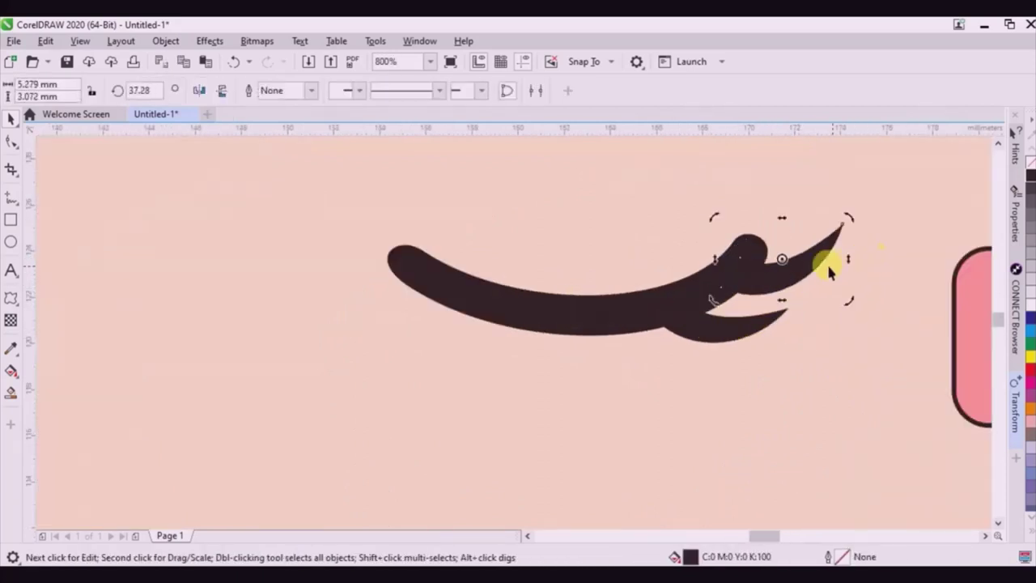
left_click_drag(801, 264, 774, 277)
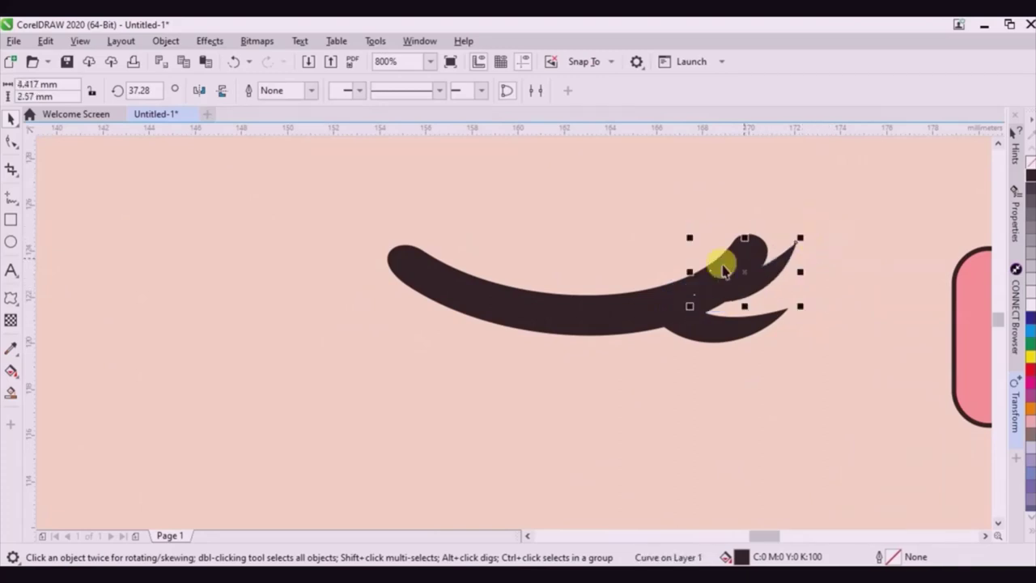
scroll(723, 271, "down", 6)
left_click(844, 213)
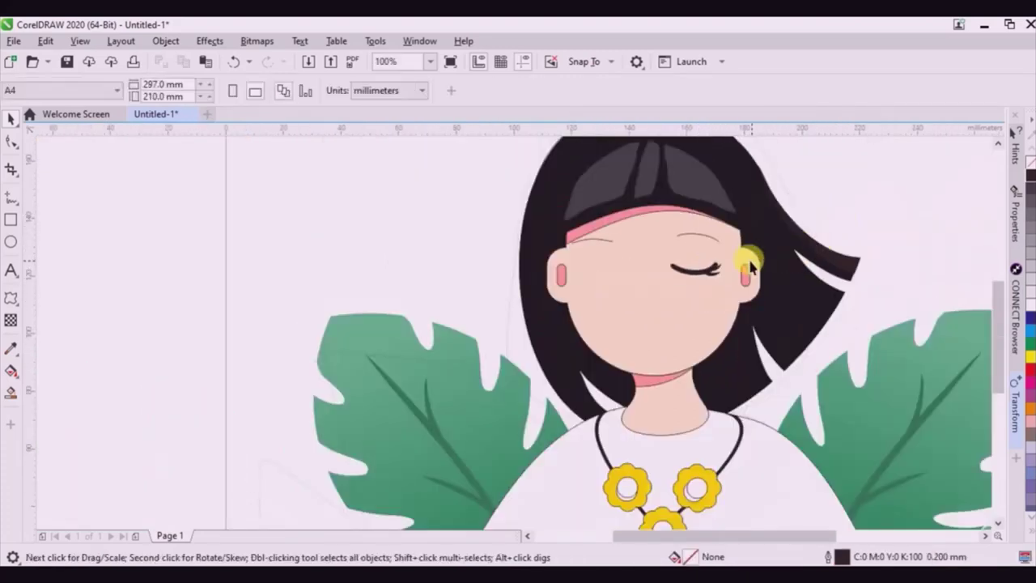
Taper the eye curve's outer end into an upswept point and delete the extra lash copy.
scroll(751, 267, "up", 6)
left_click_drag(695, 284, 712, 240)
double_click(675, 266)
key("Delete")
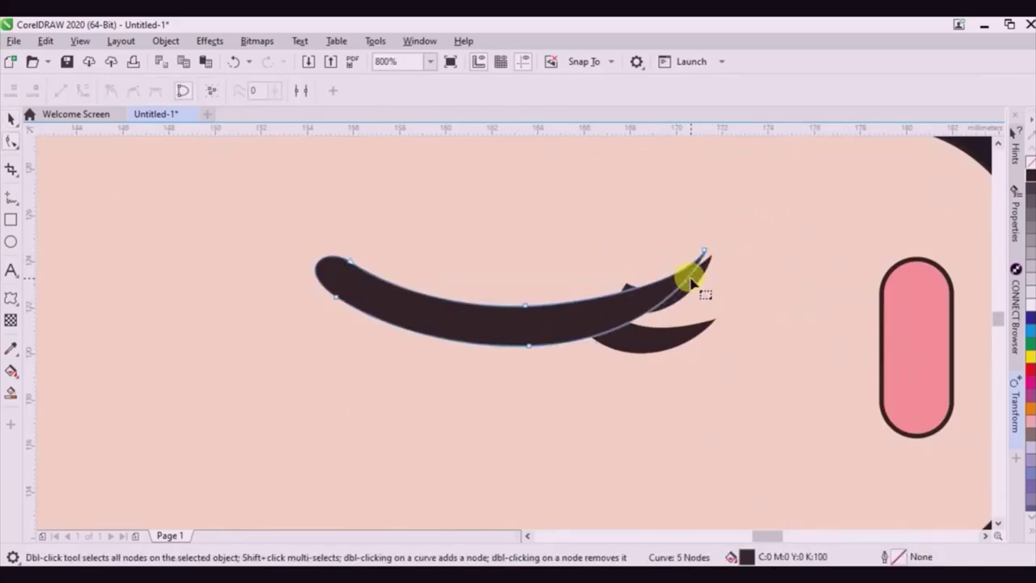
left_click(698, 290)
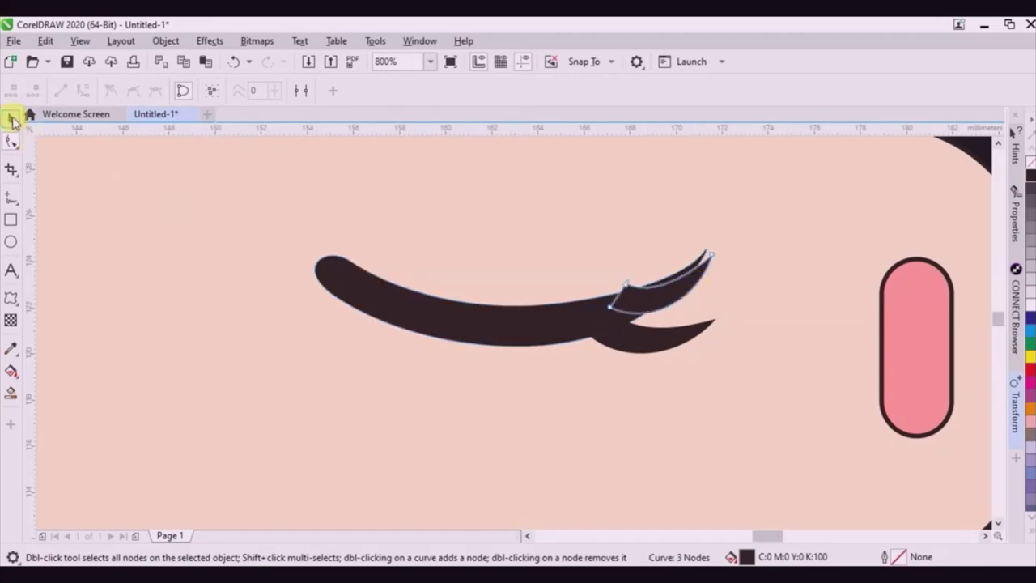
left_click(11, 119)
key("Delete")
scroll(724, 309, "down", 2)
scroll(709, 312, "up", 2)
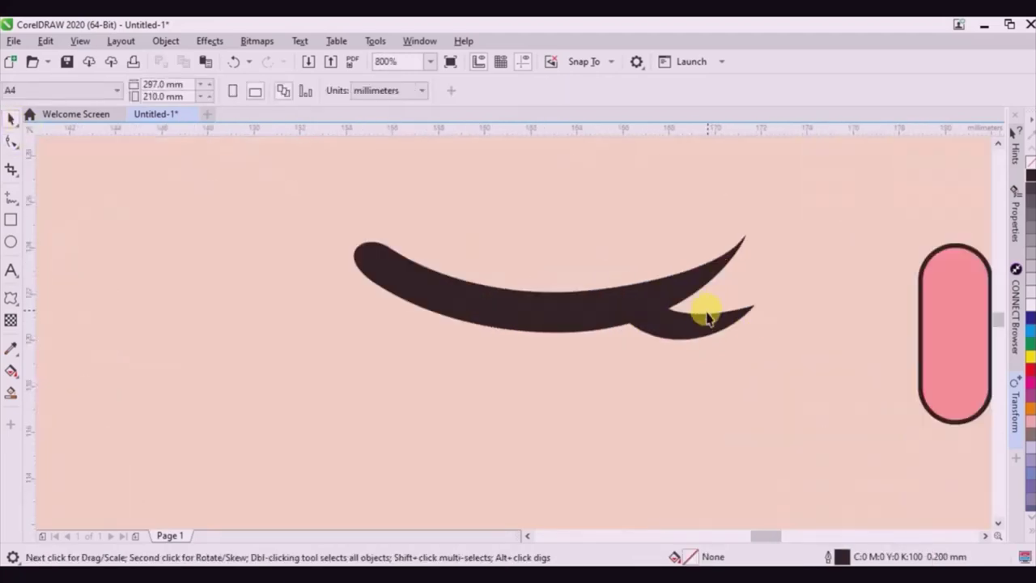
Rotate the lower lash slightly so that its tip points further upward.
left_click(706, 317)
left_click(721, 324)
left_click_drag(765, 317, 775, 282)
left_click(550, 312, "shift")
scroll(607, 231, "down", 3)
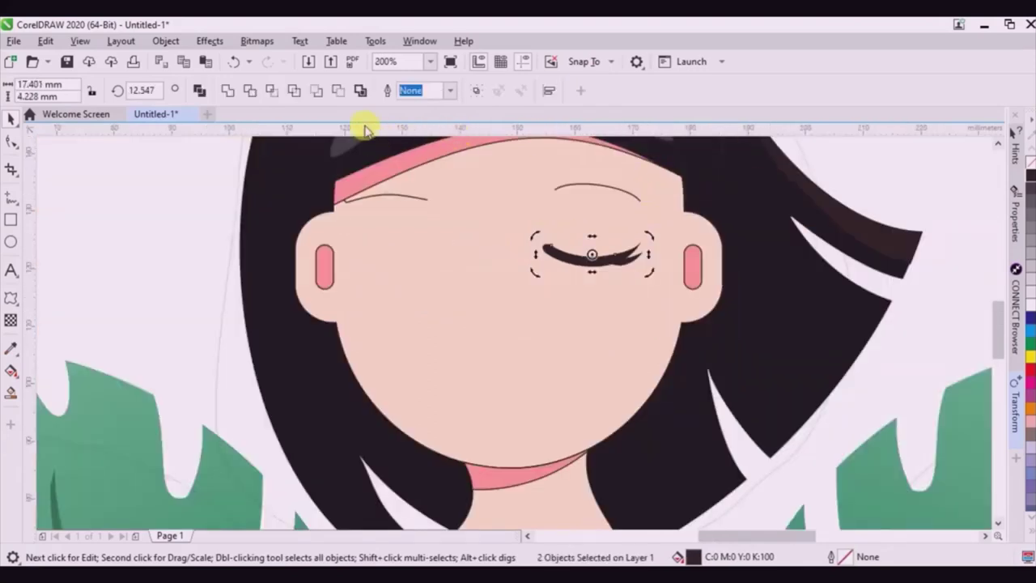
scroll(702, 274, "up", 5)
Move the lower lash to the upper side of the eye curve near its outer end and rotate it steeper.
left_click(685, 343)
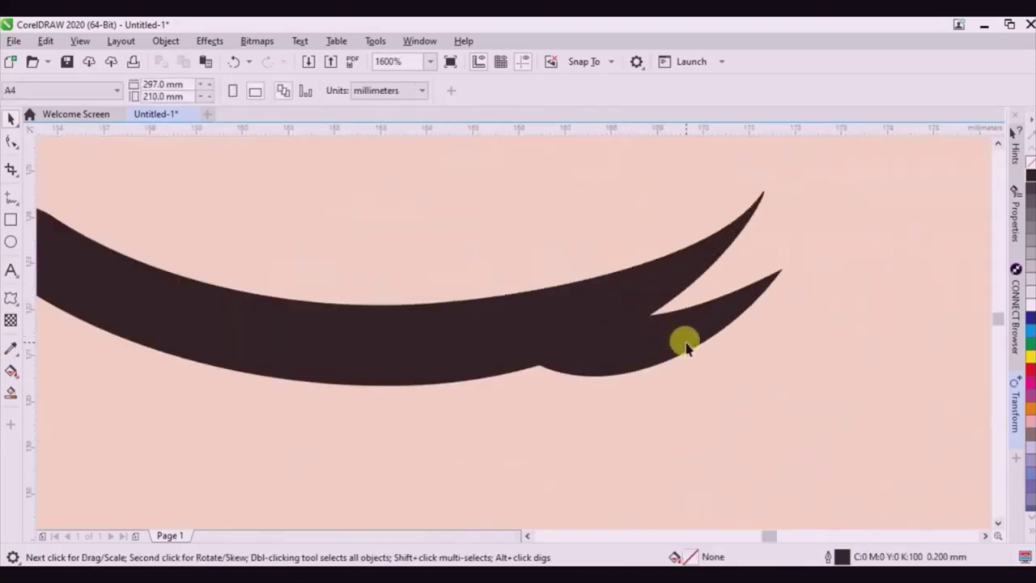
left_click_drag(685, 342, 540, 312)
left_click(541, 312)
left_click_drag(642, 226, 595, 162)
left_click(571, 261)
left_click_drag(596, 273, 658, 262)
left_click(705, 273, "shift")
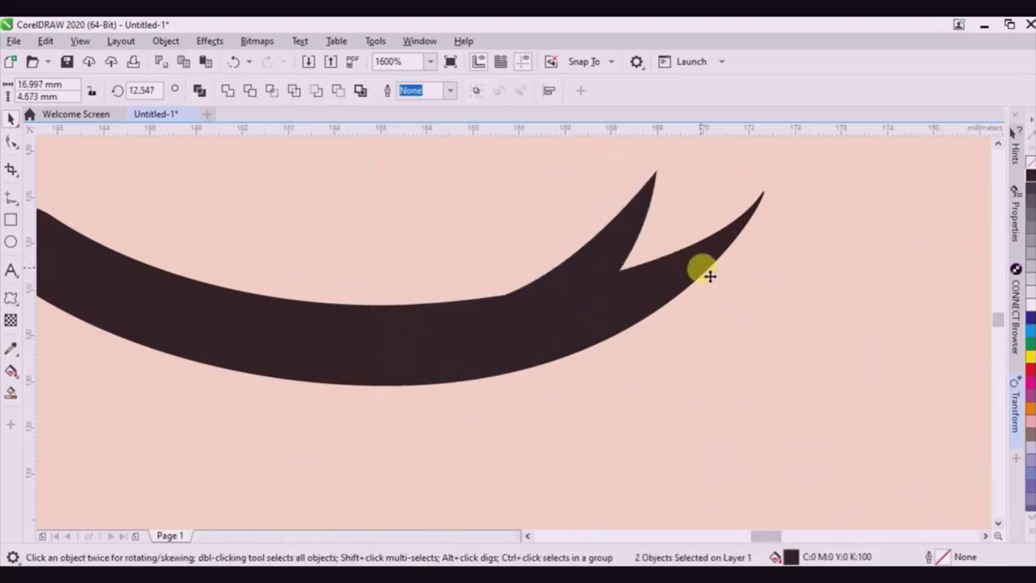
Weld the upper lash to the eye curve and place a horizontally mirrored copy as the closed eye on the face's other side.
scroll(705, 273, "down", 3)
left_click(231, 93)
left_click_drag(650, 261, 298, 271)
right_click(268, 266)
left_click(200, 91)
scroll(608, 214, "down", 1)
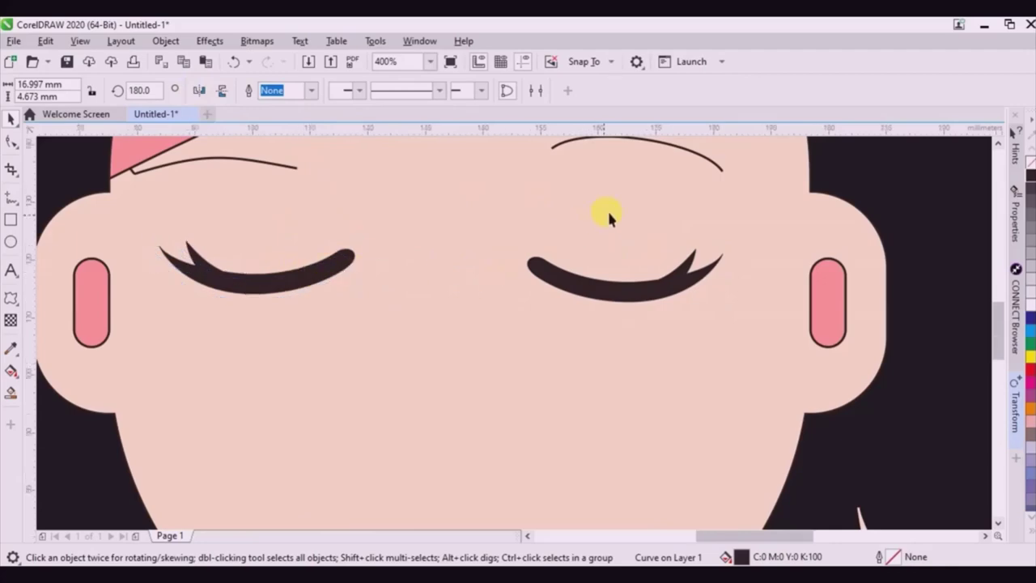
scroll(607, 209, "down", 3)
scroll(555, 220, "up", 5)
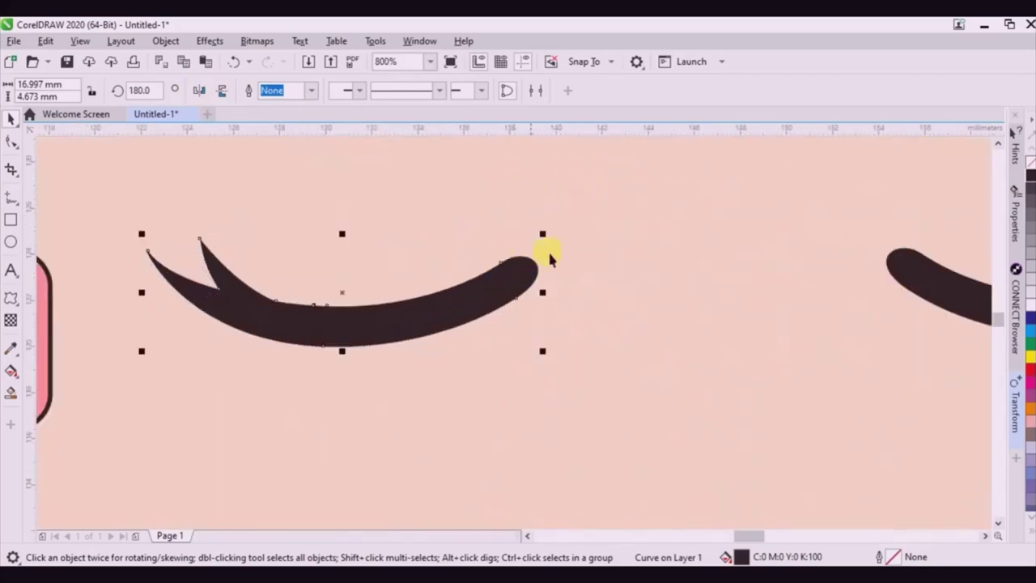
scroll(548, 257, "down", 5)
Sketch a closed freehand nose outline in the middle of the face, from between the eyes downward.
key("F5")
mouse_move(605, 251)
left_mouse_down()
mouse_move(620, 300)
mouse_move(608, 341)
left_mouse_up()
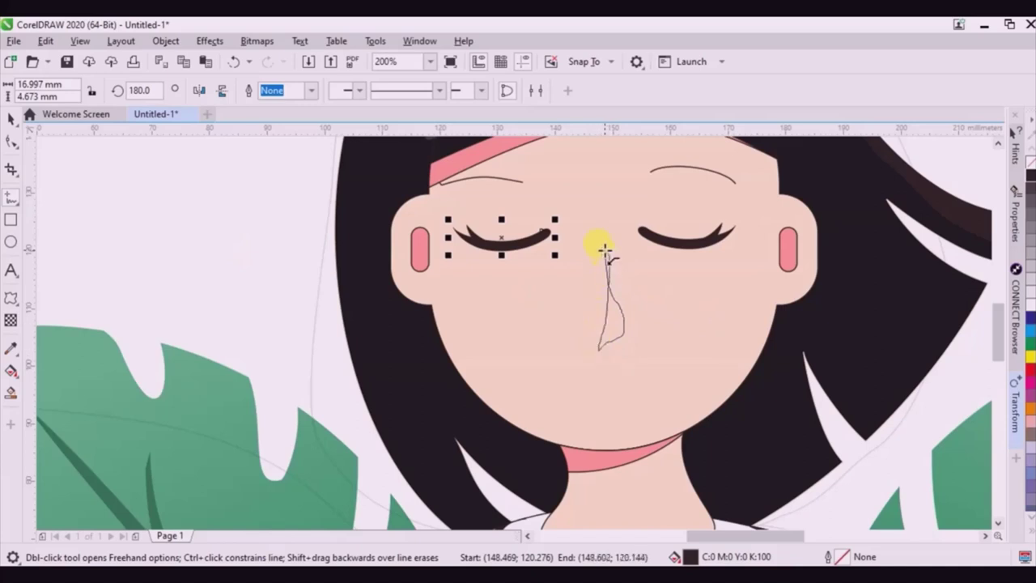
left_click_drag(605, 251, 606, 251)
Reshape the nose outline into a slim form about 3.2 x 13.6 mm, pointed at the top and without the crossing loop.
left_click(11, 141)
scroll(603, 243, "up", 3)
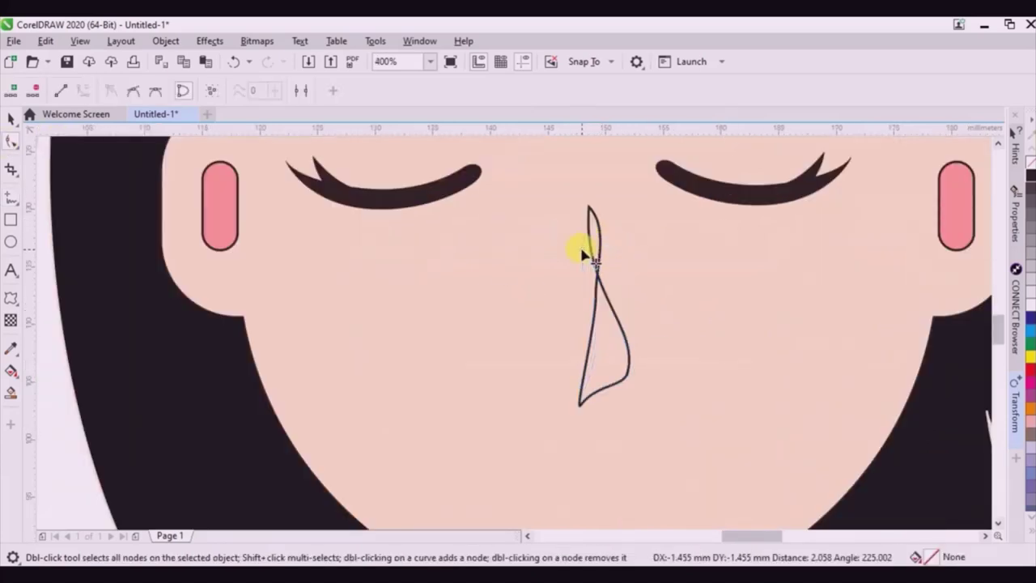
double_click(597, 295)
left_click_drag(630, 371, 618, 338)
mouse_move(593, 371)
left_mouse_down()
mouse_move(617, 347)
mouse_move(593, 365)
left_mouse_up()
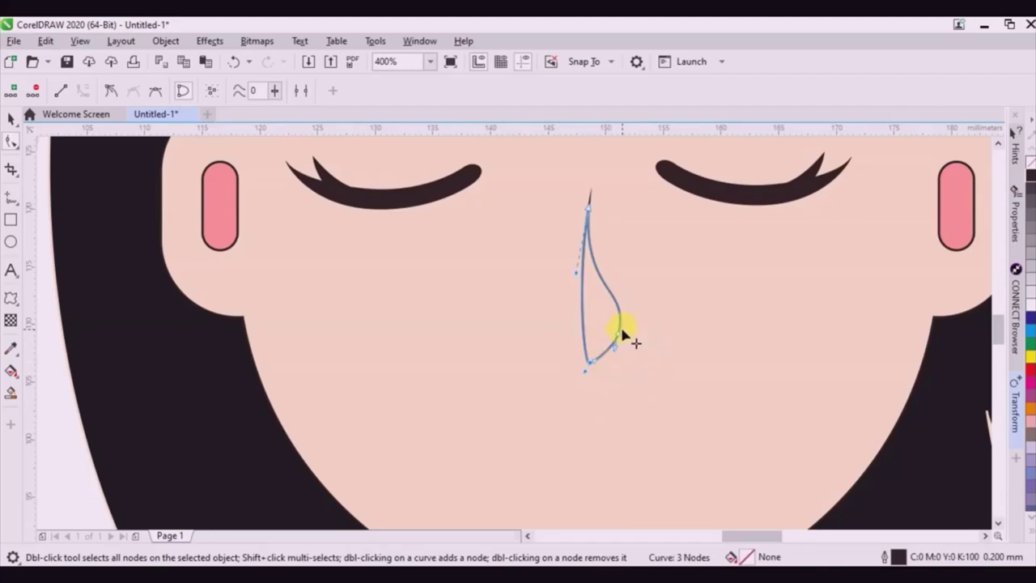
left_click_drag(623, 310, 619, 325)
scroll(709, 314, "down", 1)
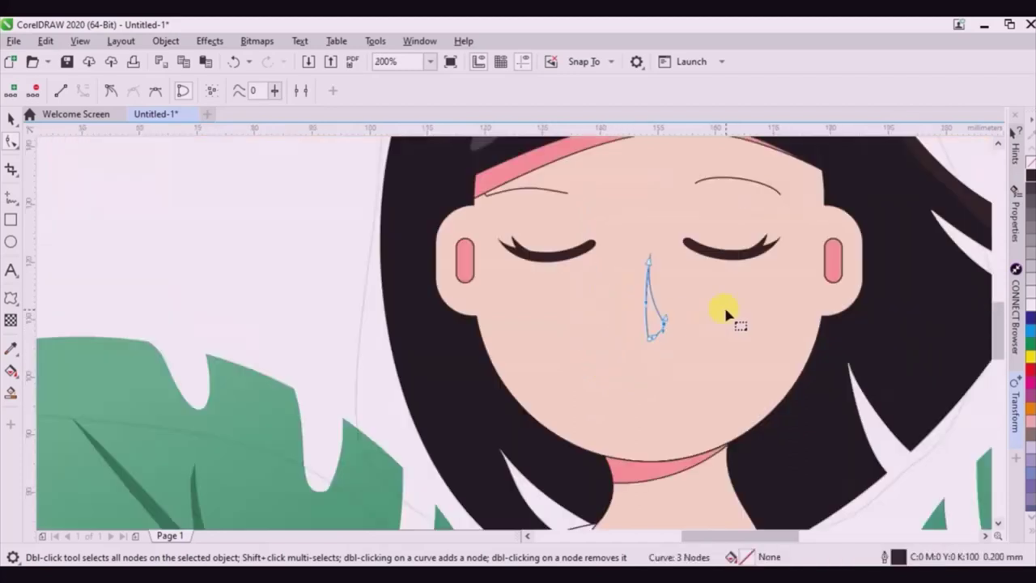
Draw an unfilled circle about 18.1 mm across below the right-hand eye and delete the larger circle drawn on the other cheek.
left_click(10, 242)
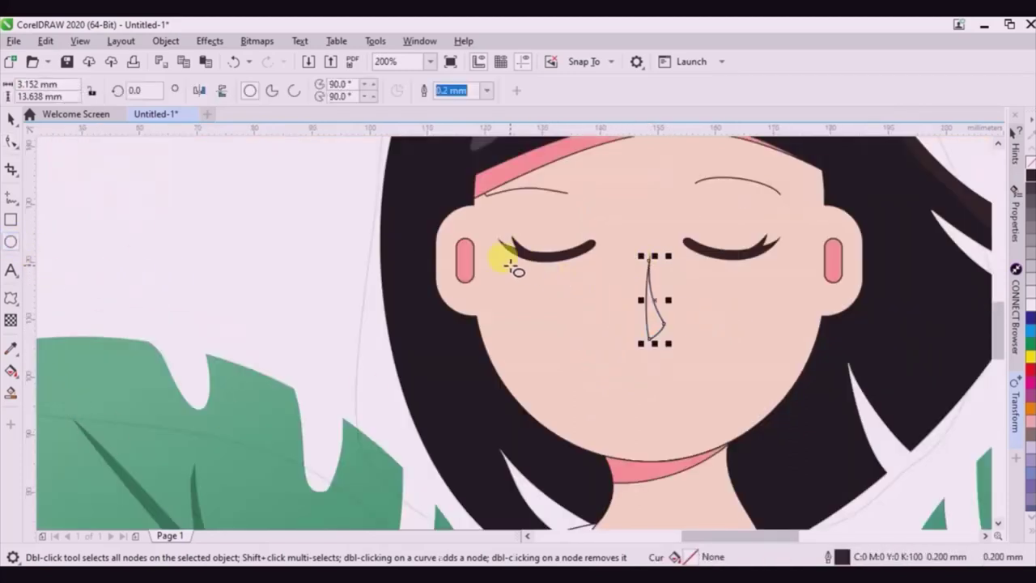
left_click_drag(477, 254, 614, 391)
left_click_drag(698, 250, 811, 364)
left_click(11, 119)
left_click(620, 322)
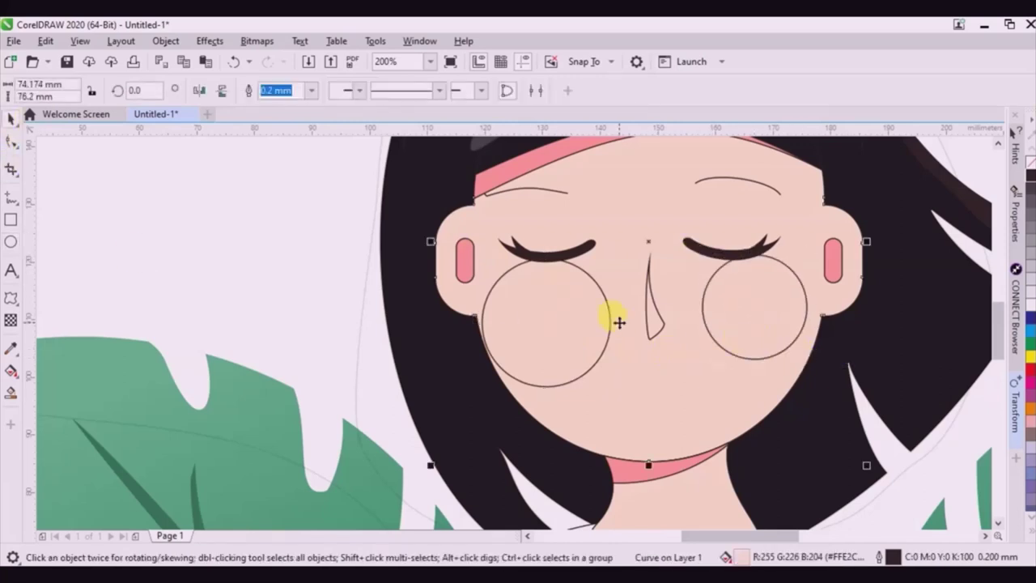
left_click(610, 322)
key("Delete")
Fill the cheek circle with the ear's pink #FF9596 without an outline and shrink it to about 13.9 mm.
left_click(712, 296)
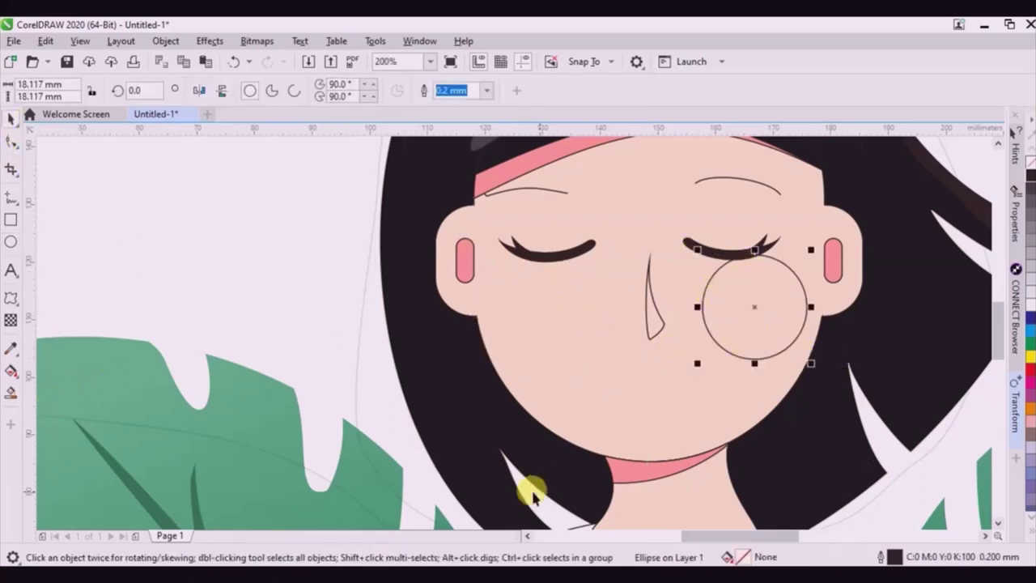
left_click(13, 350)
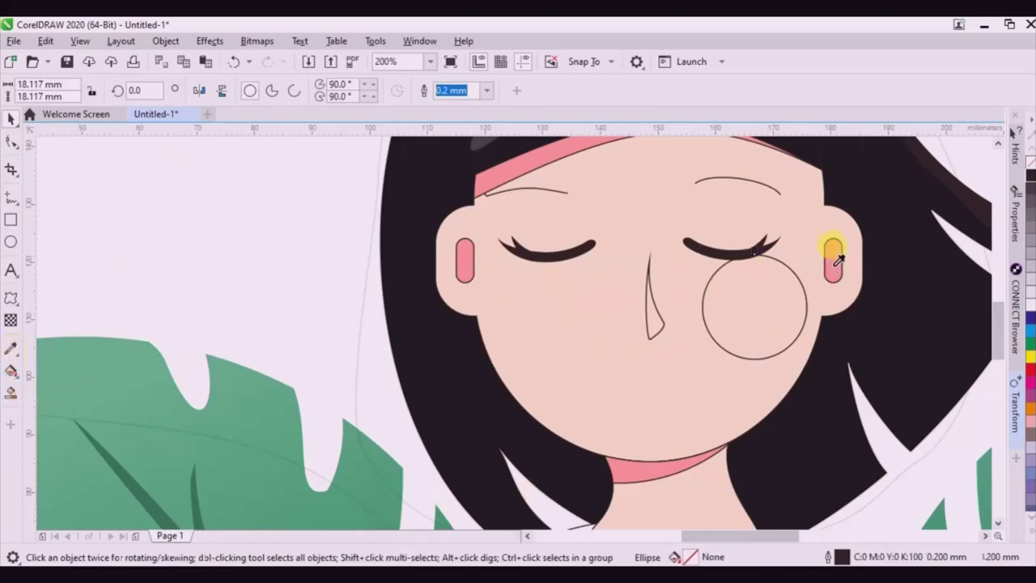
left_click(831, 256)
left_click(747, 296)
left_click(10, 122)
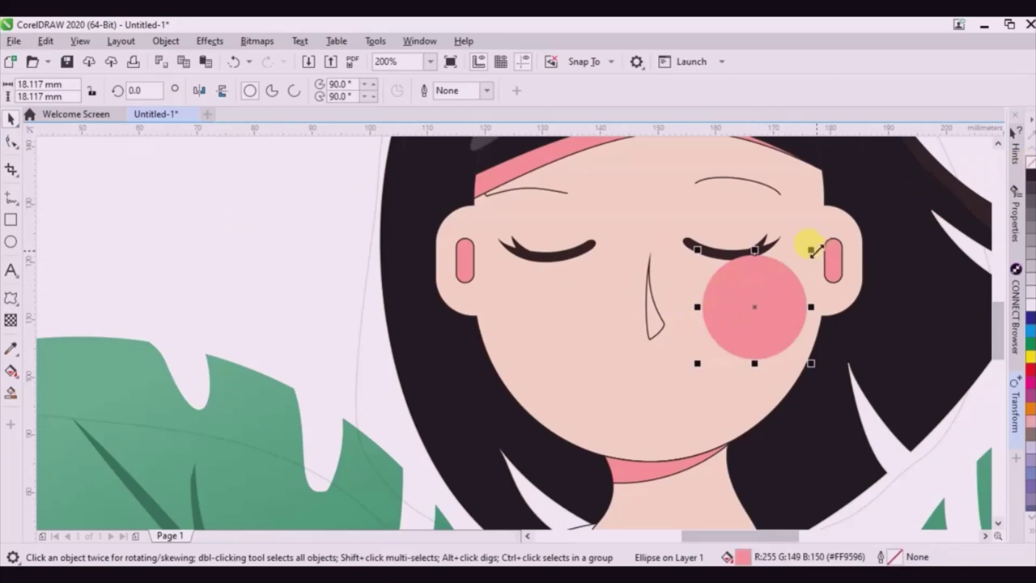
left_click_drag(812, 250, 799, 262)
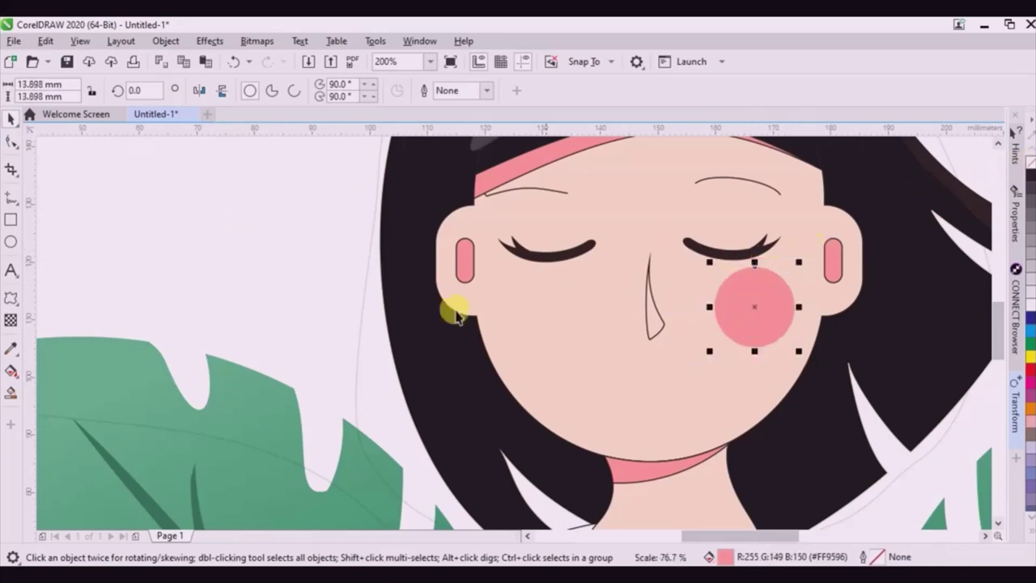
Give the cheek circle an upward linear gradient from its pink to the face's skin tone #FFE2CC.
left_click(10, 373)
left_click_drag(753, 322, 757, 279)
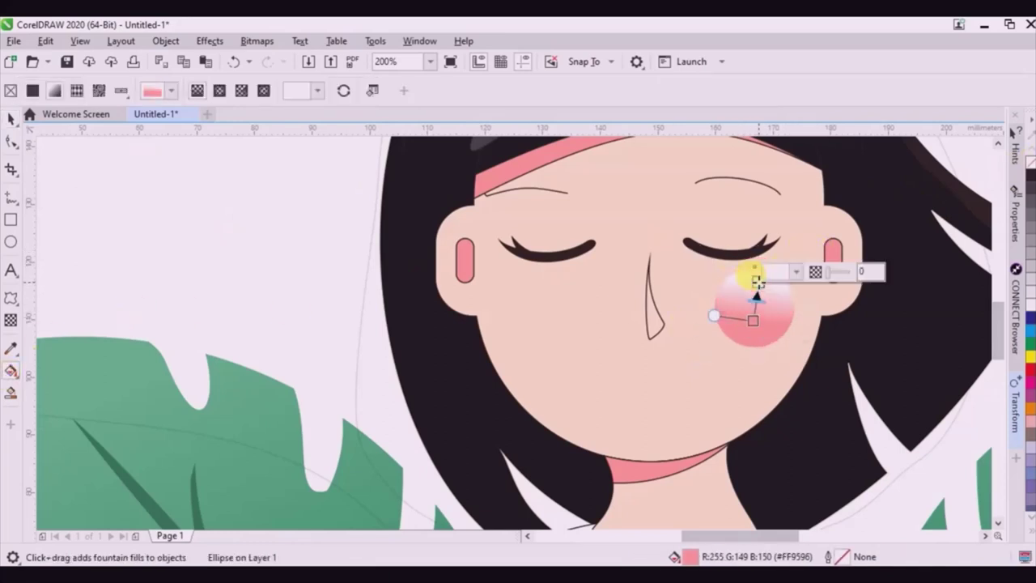
left_click(799, 273)
left_click(912, 499)
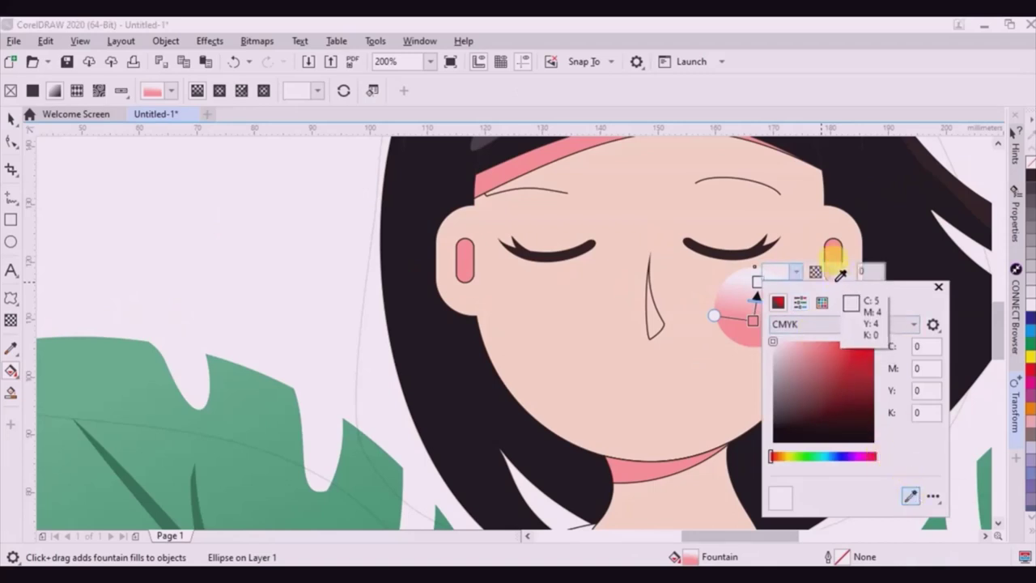
left_click(798, 213)
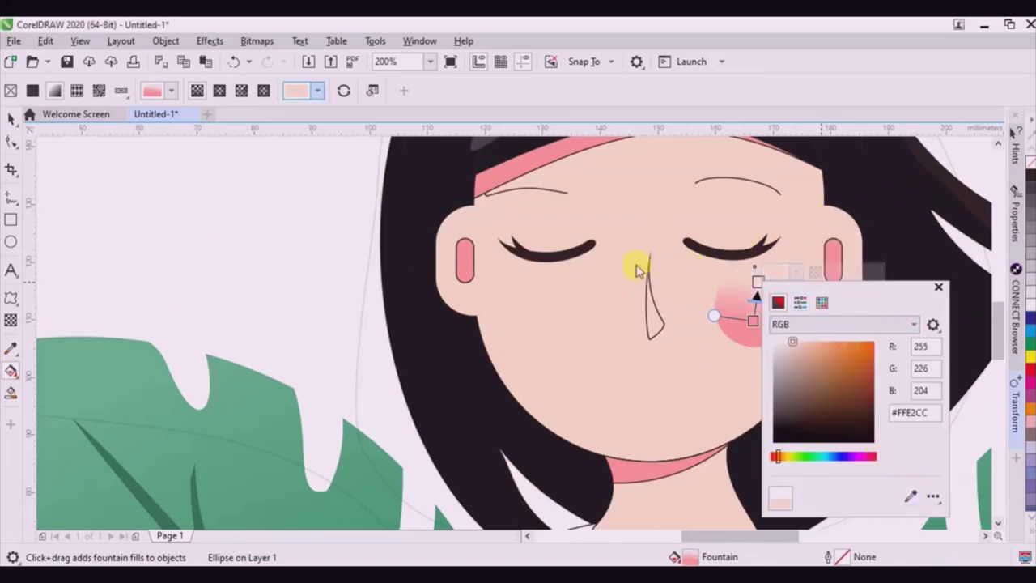
Compare different gradient types on the cheek circle and switch it to a rectangular gradient.
left_click(263, 91)
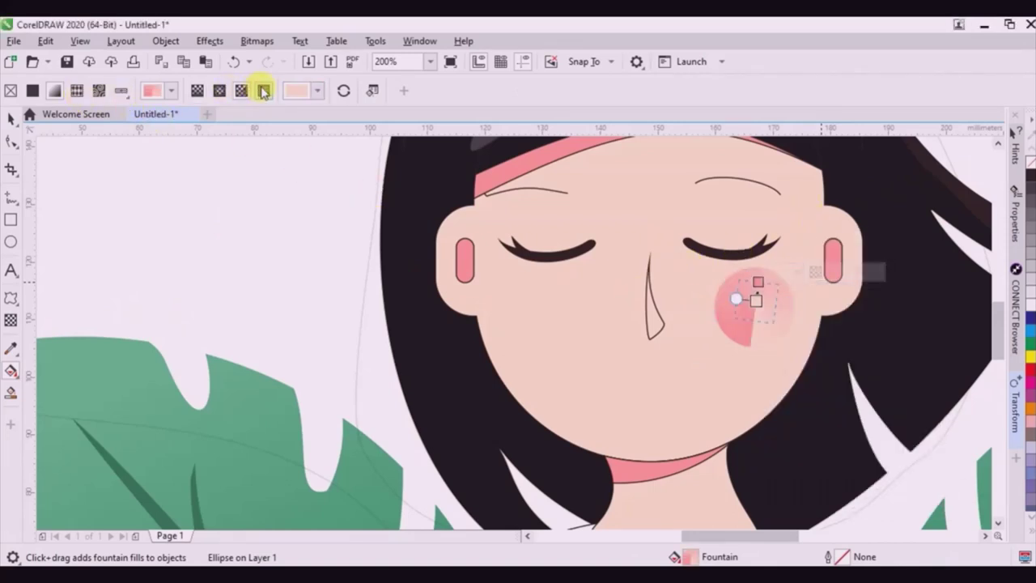
left_click(217, 93)
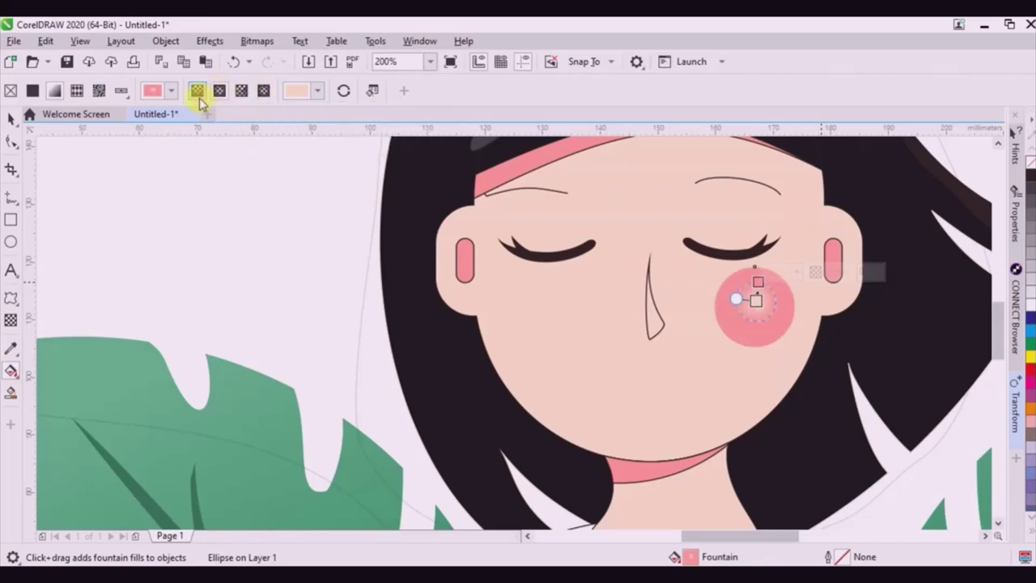
left_click(200, 98)
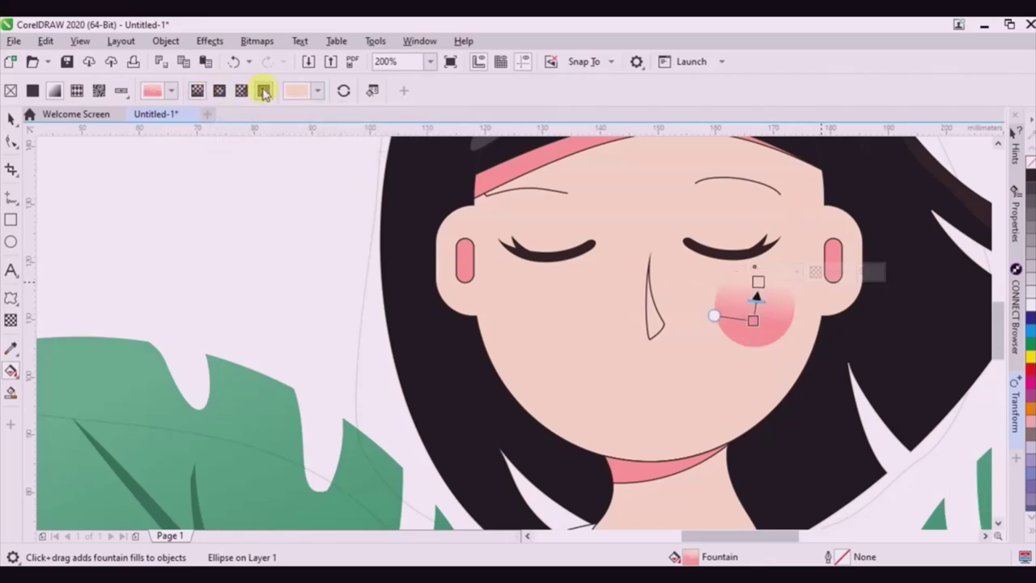
left_click(263, 90)
Recolour the cheek gradient with the skin tone #FFE2CC at its outer node and the ear's pink #FF9596 at its centre.
left_click(755, 279)
left_click(781, 276)
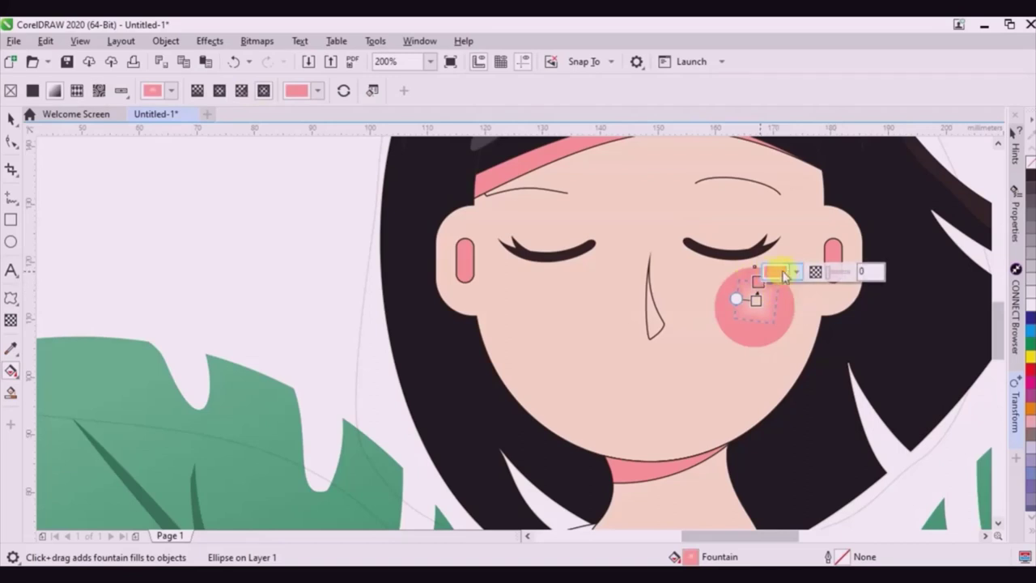
left_click(795, 279)
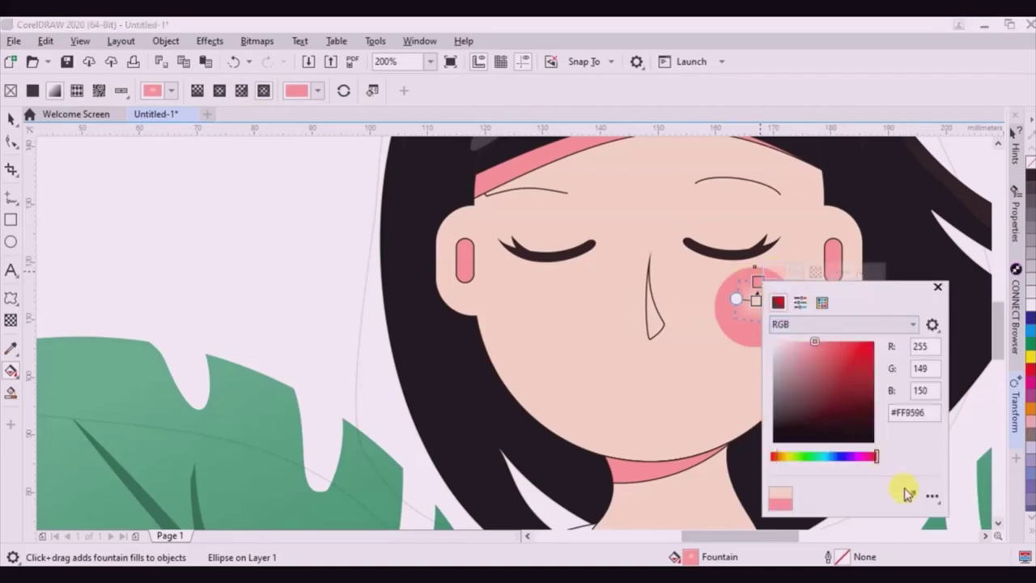
left_click(909, 496)
left_click(752, 294)
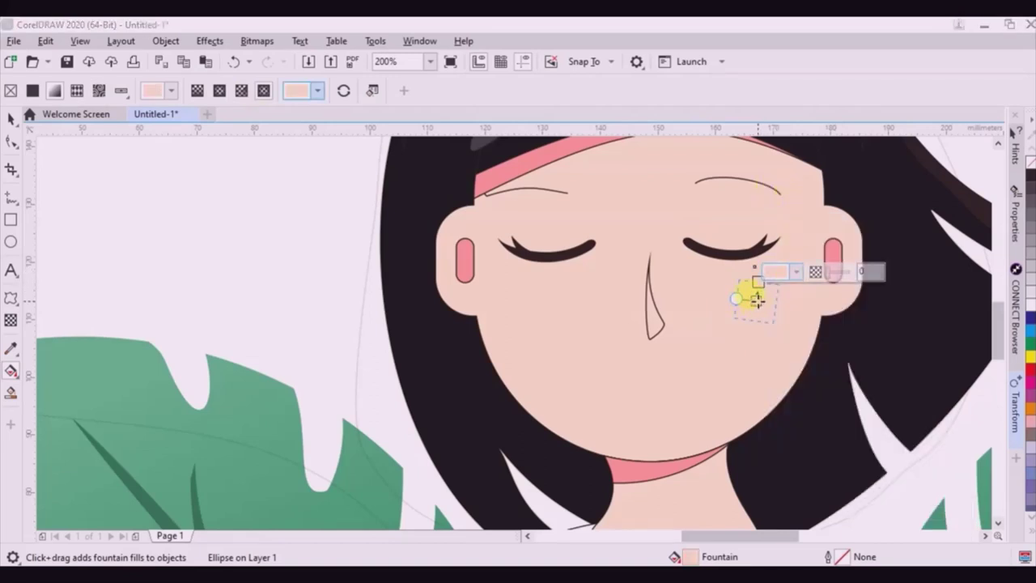
left_click(796, 293)
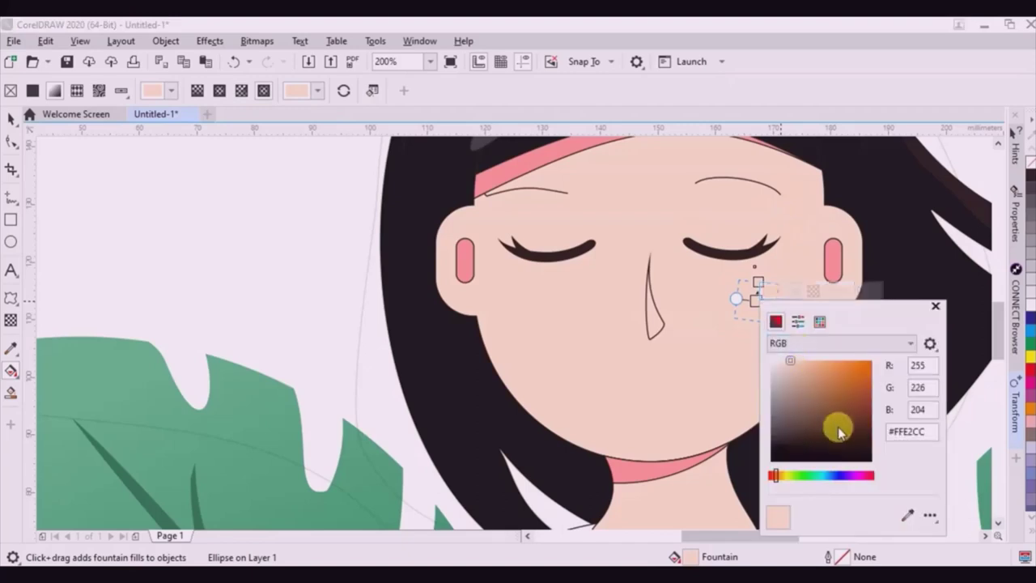
left_click(908, 518)
left_click(832, 255)
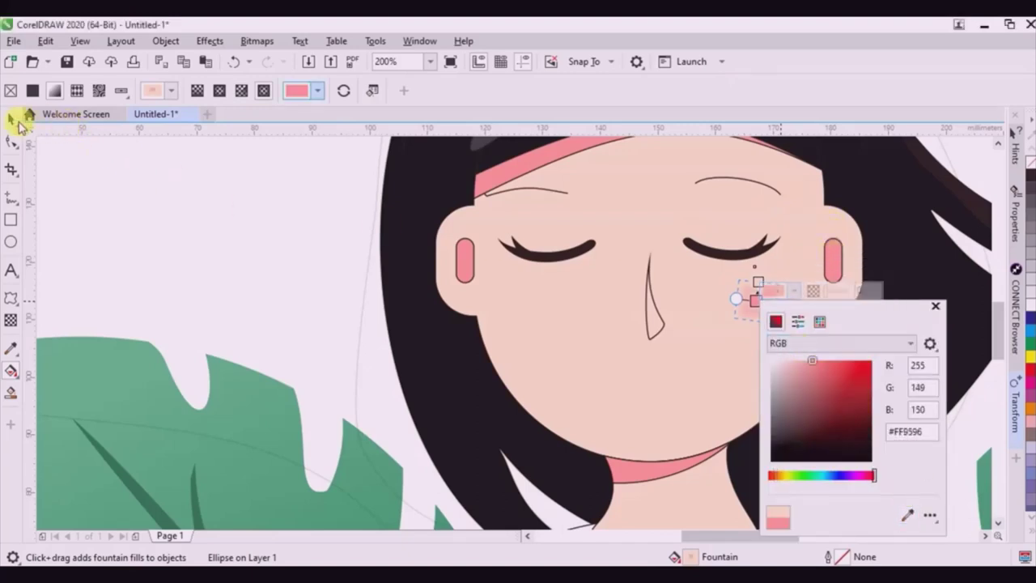
Enlarge the blush circle to about 18.3 mm, shift it slightly toward the nose and make its gradient elliptical.
left_click(16, 120)
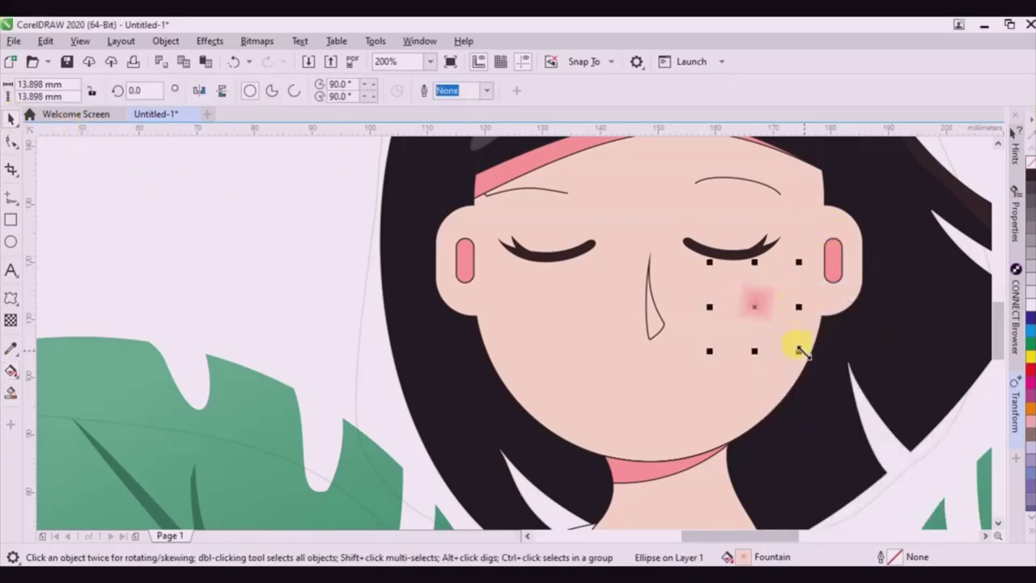
left_click_drag(799, 349, 828, 378)
left_click_drag(782, 311, 765, 312)
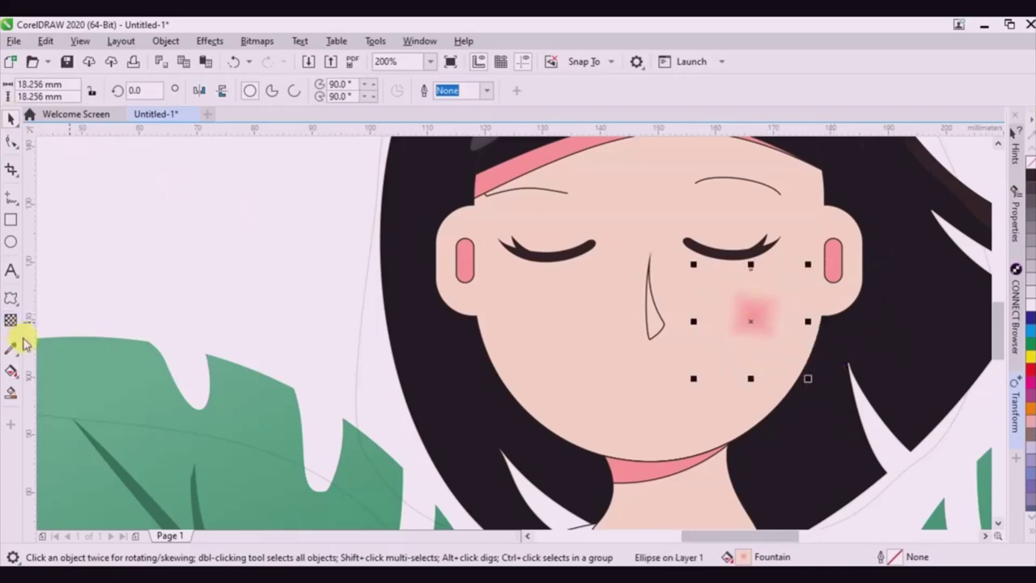
left_click(11, 374)
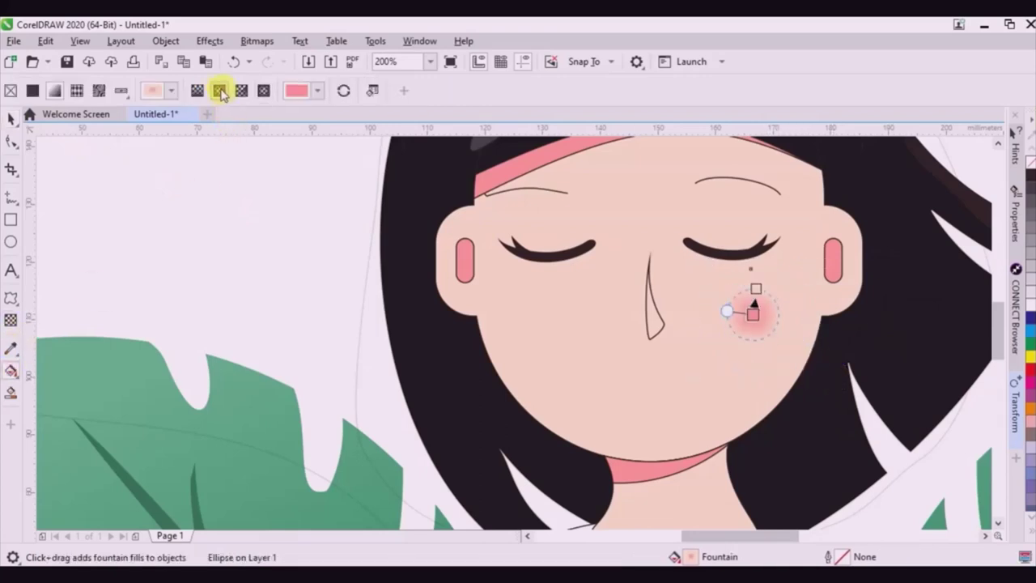
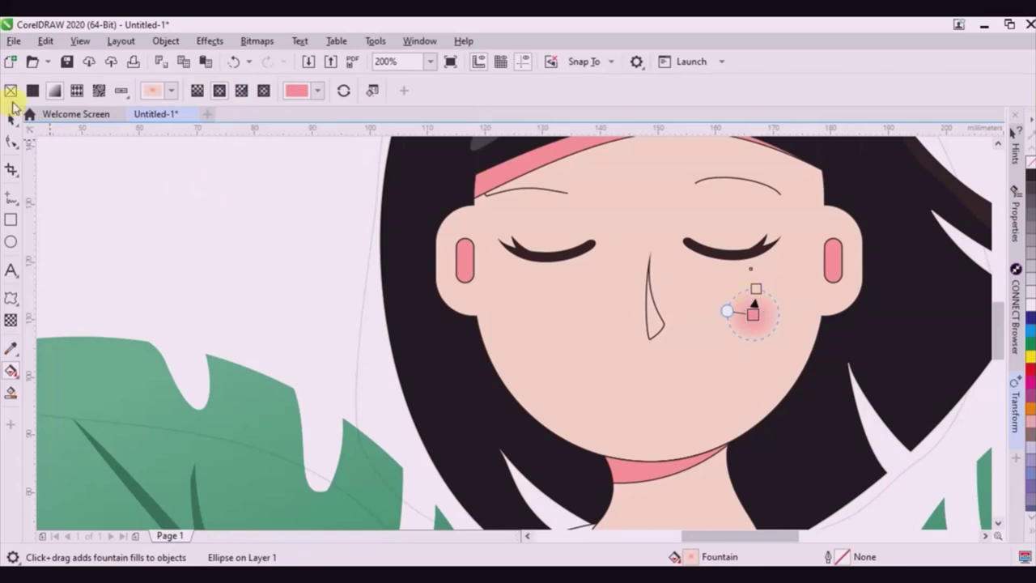
Enlarge the blush circle to about 26.2 mm and widen and centre its elliptical gradient so that it nearly fills the circle.
left_click(12, 115)
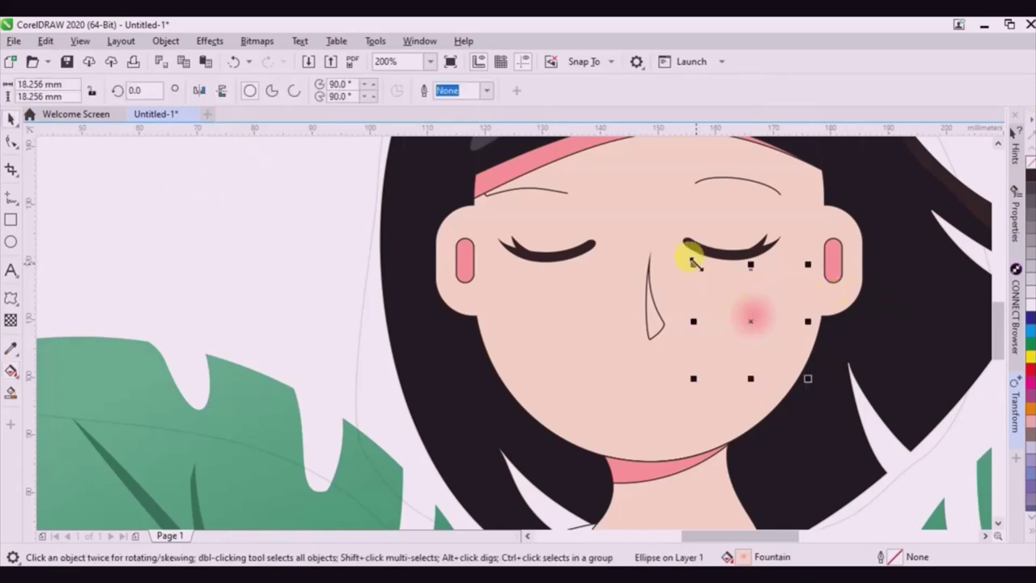
left_click_drag(693, 263, 647, 218)
left_click(11, 371)
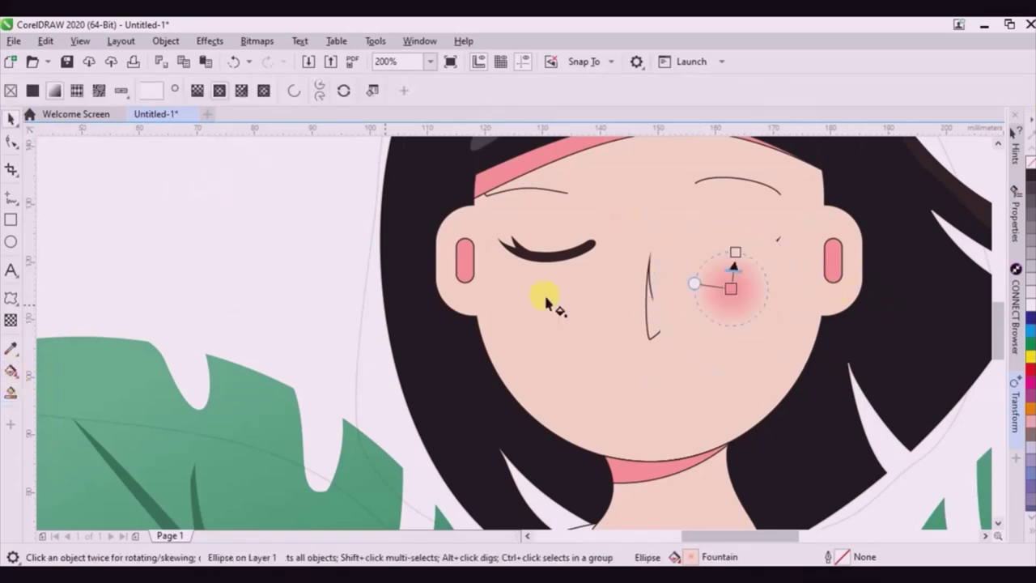
left_click_drag(733, 249, 735, 217)
left_click_drag(726, 324, 731, 288)
left_click_drag(735, 212, 728, 224)
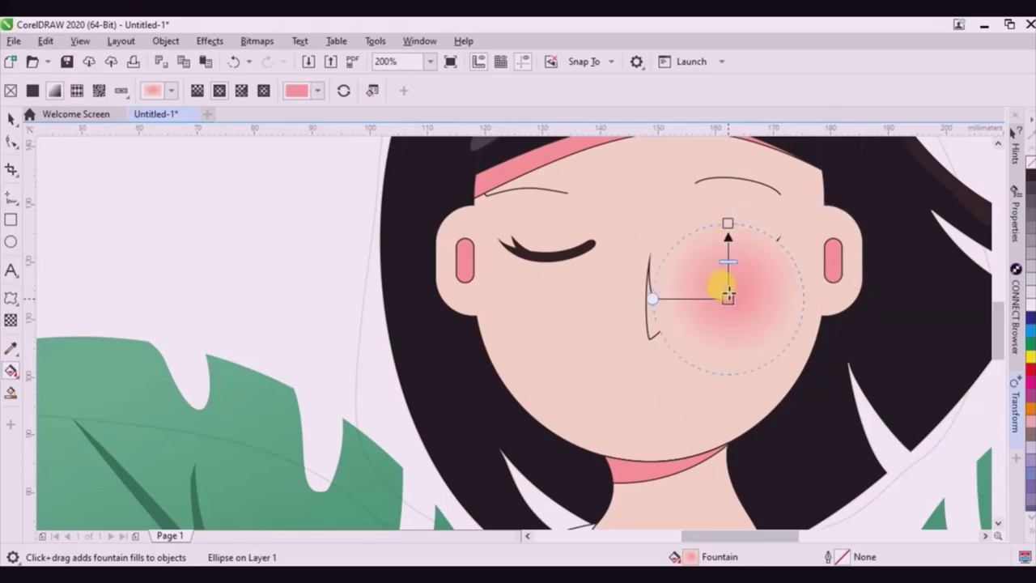
Shrink the blush circle to sit beneath the eye and place a copy on the opposite cheek.
left_click(12, 119)
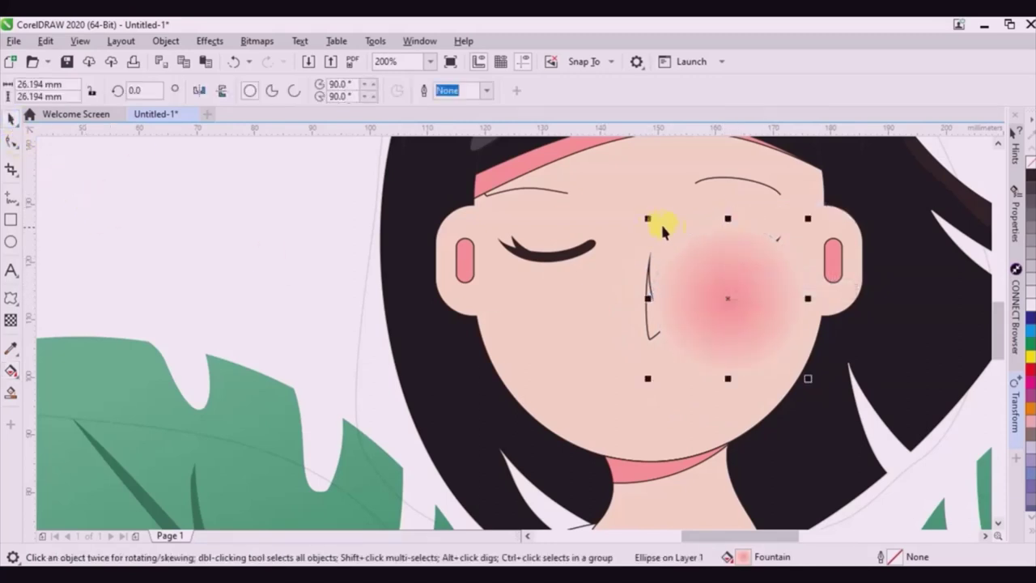
left_click_drag(656, 219, 706, 277)
left_click_drag(764, 330, 538, 316)
scroll(718, 286, "down", 5)
left_click(579, 260)
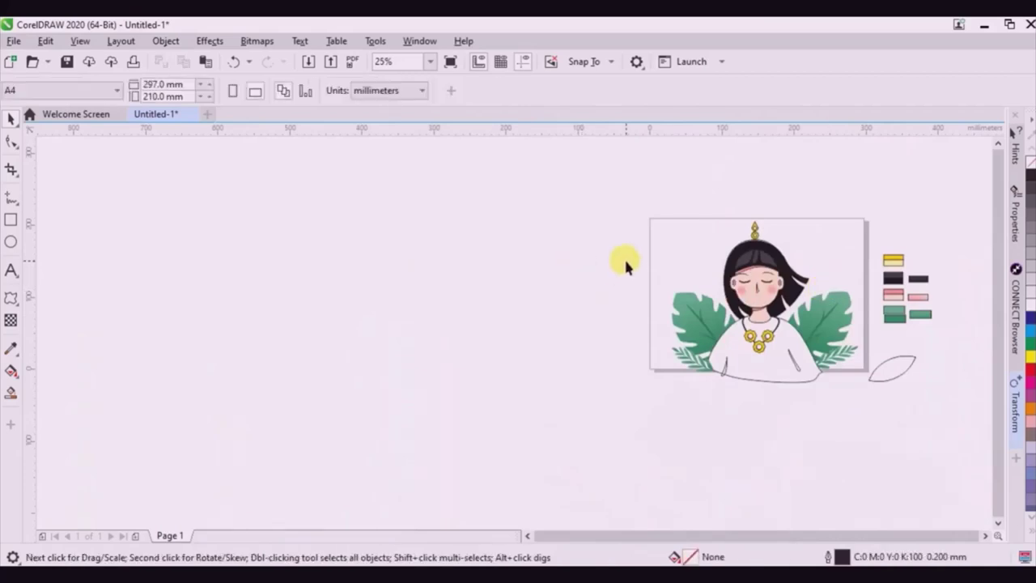
Extend the left-hand eyebrow's inner end toward the nose and raise its arch, making the curve about 16.8 x 2.2 mm.
scroll(748, 280, "up", 2)
scroll(748, 279, "up", 2)
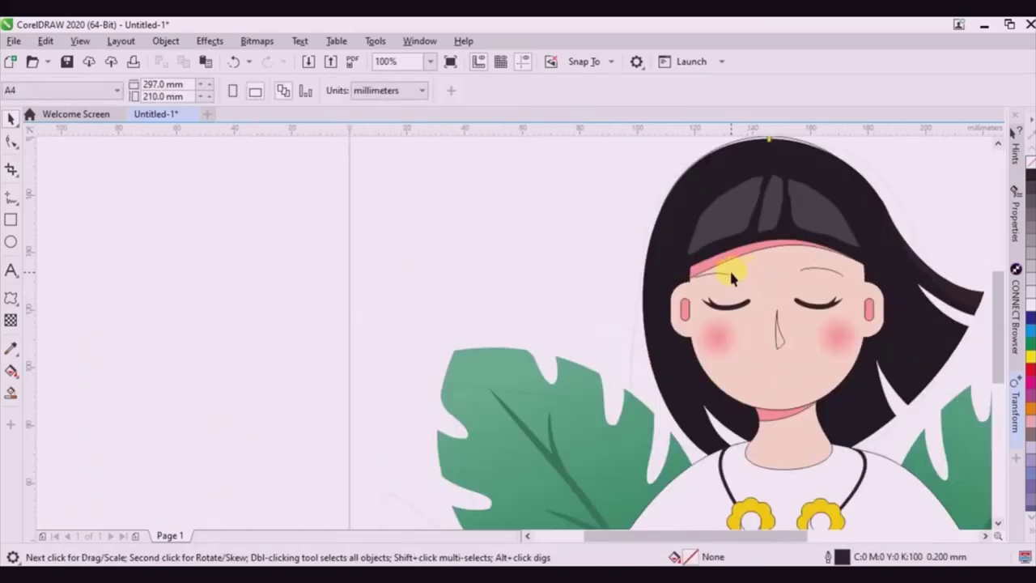
left_click(729, 270)
scroll(727, 272, "up", 3)
key("F10")
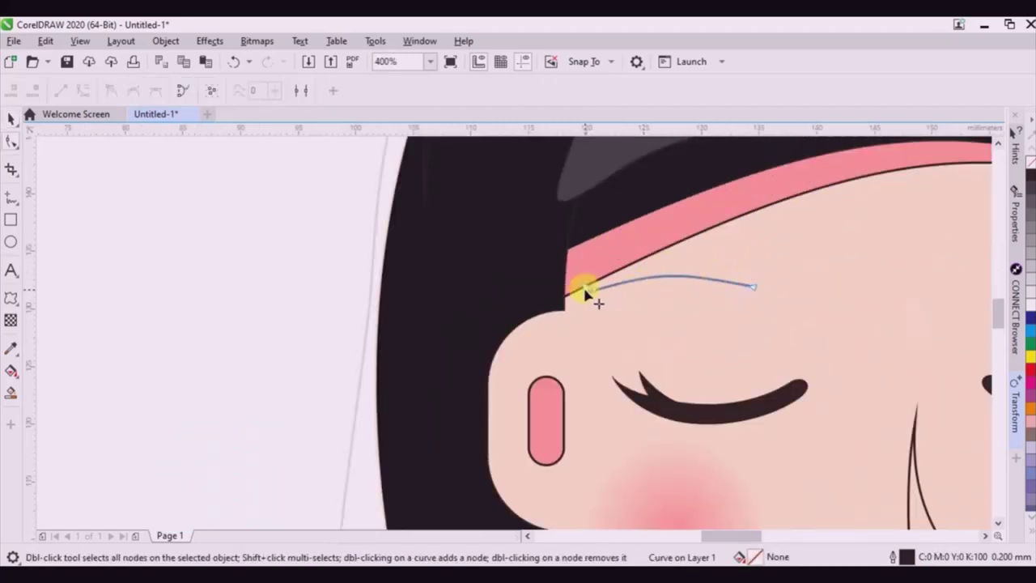
left_click_drag(752, 287, 791, 285)
left_click_drag(722, 274, 704, 252)
left_click_drag(655, 277, 646, 263)
left_click(12, 120)
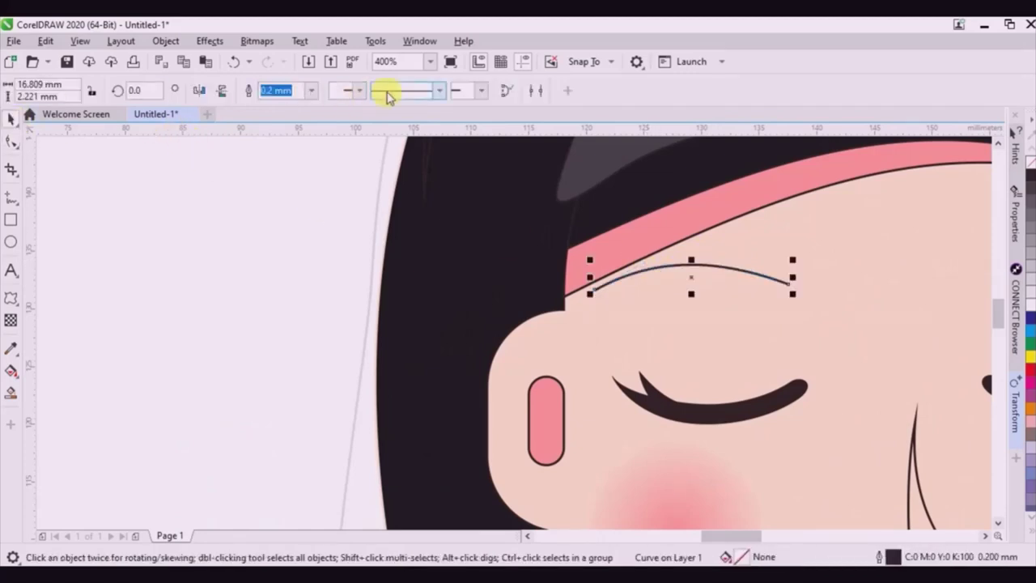
Give the left-hand eyebrow curve a 2.0 mm outline with rounded line caps.
left_click(309, 92)
left_click(288, 196)
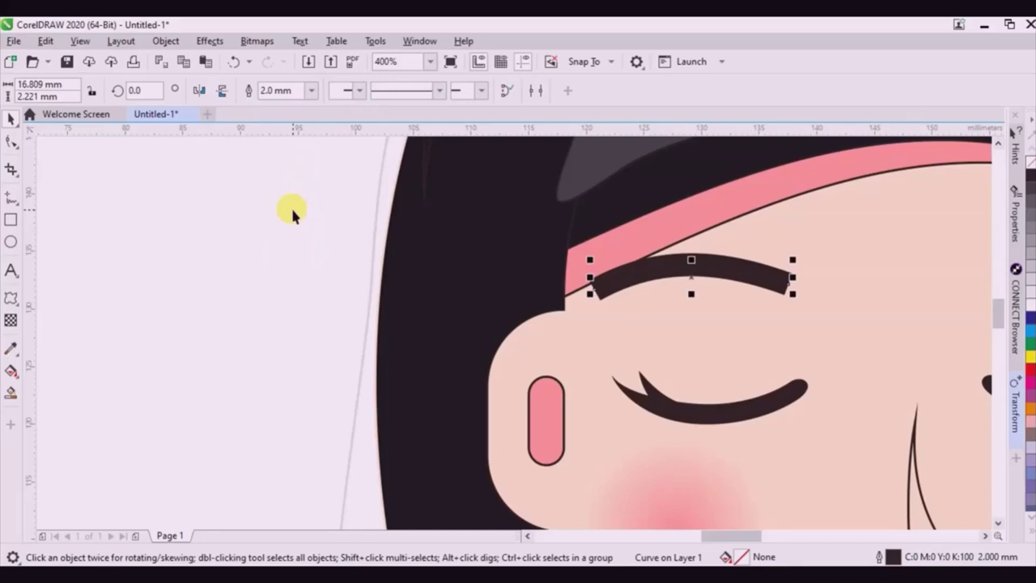
left_click(1003, 217)
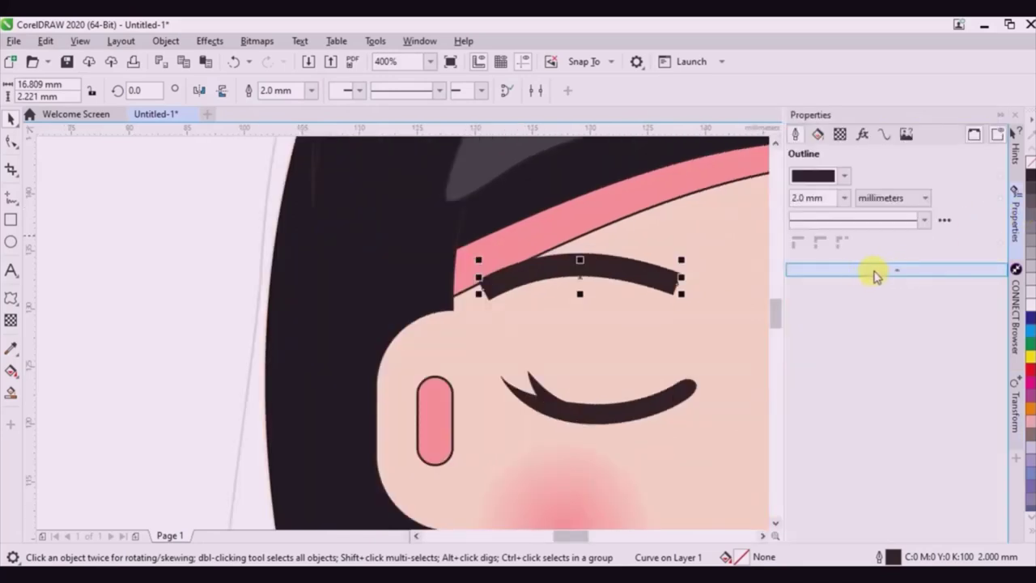
left_click(874, 275)
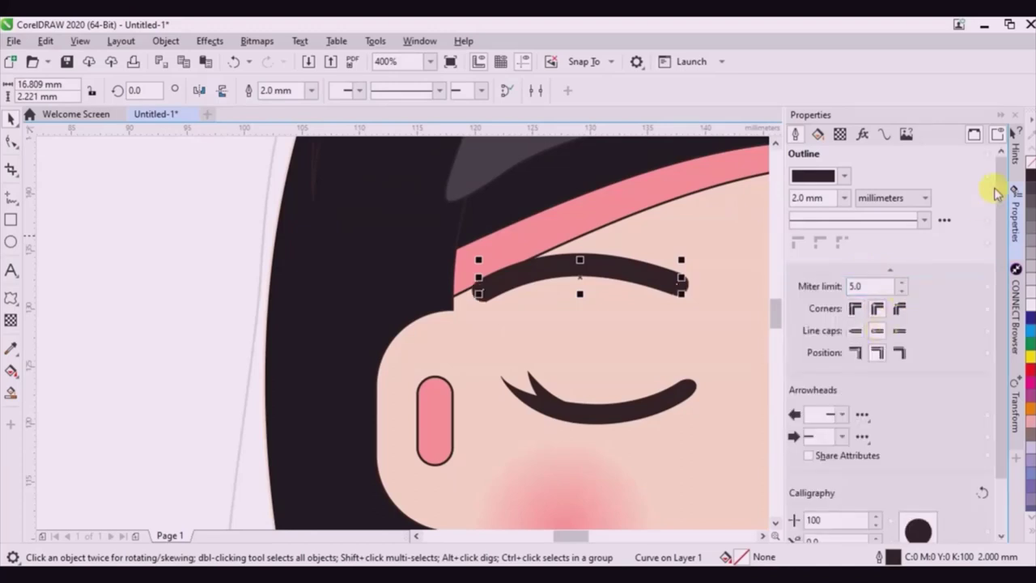
left_click(1001, 113)
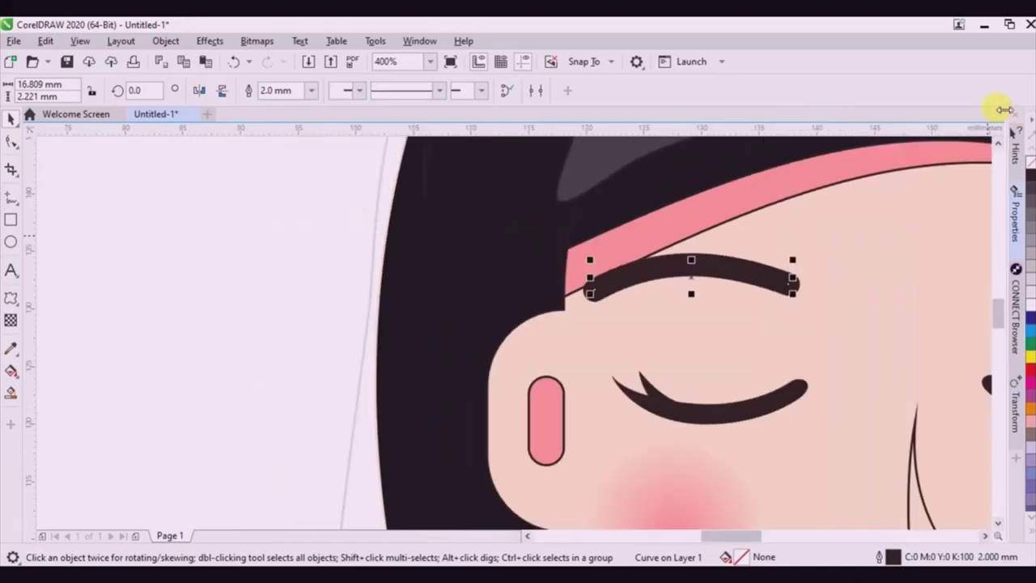
Convert the thick eyebrow's outline to an object, delete the thin right-hand eyebrow and put a copy of the thick one there.
key("ctrl+shift+q")
mouse_move(701, 263)
left_mouse_down()
mouse_move(724, 272)
mouse_move(707, 269)
left_mouse_up()
scroll(596, 301, "down", 2)
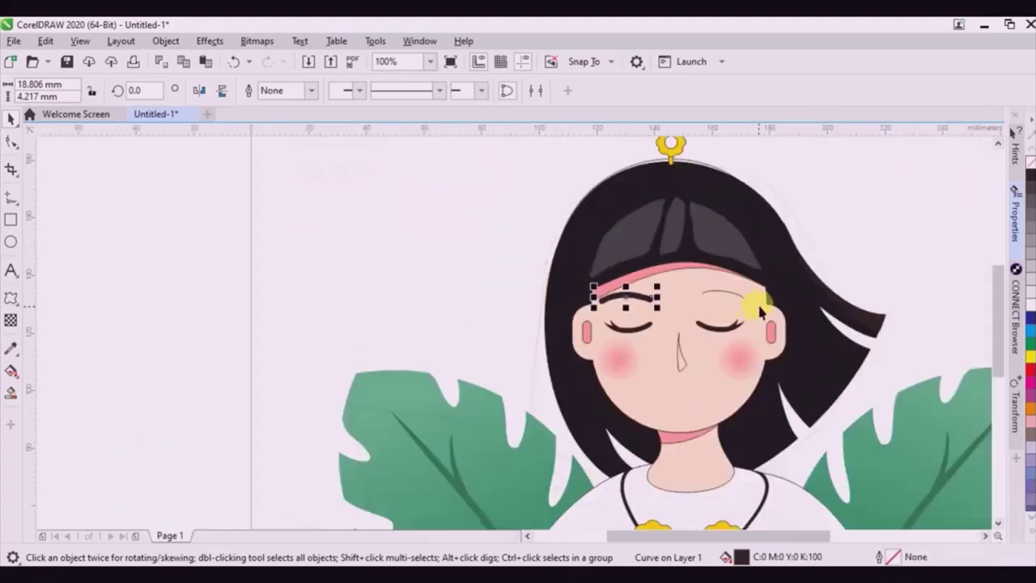
left_click(738, 294)
key("Delete")
left_click_drag(625, 299, 725, 301)
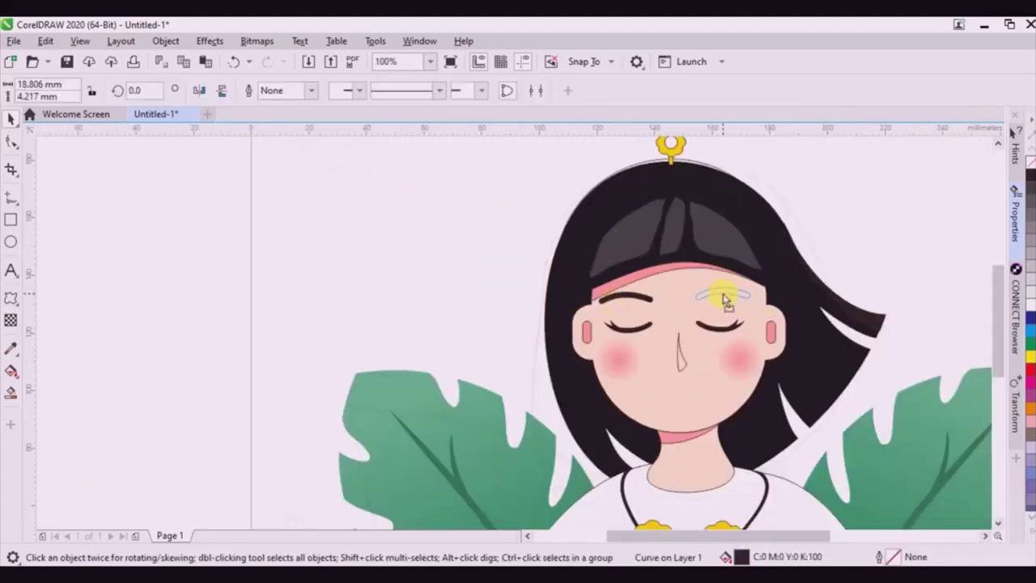
Reshape the pink shadow under the fringe by moving the lower node of its left-hand end upward.
left_click(638, 276)
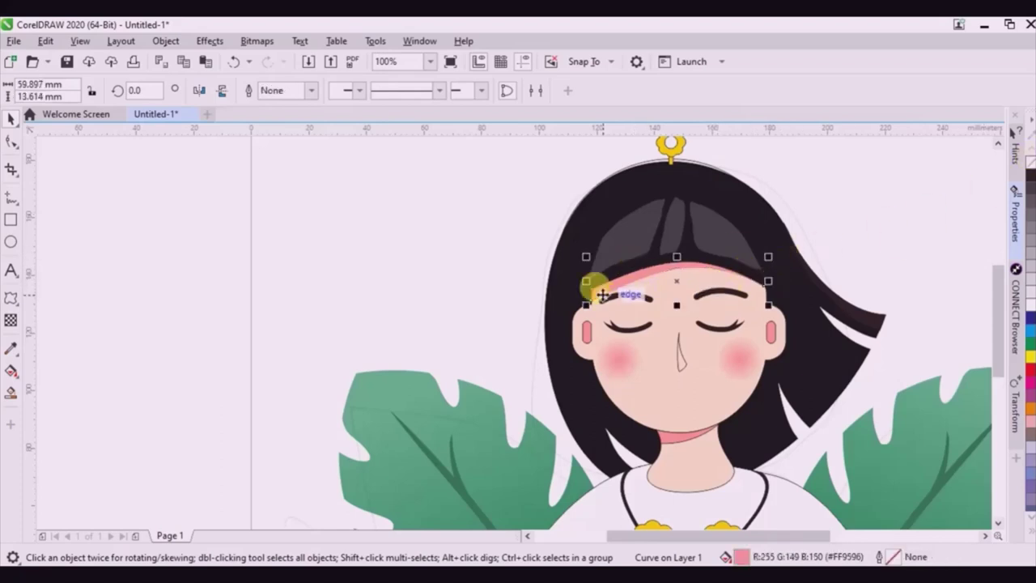
key("F10")
scroll(591, 294, "up", 3)
left_click_drag(592, 300, 621, 267)
scroll(622, 267, "down", 3)
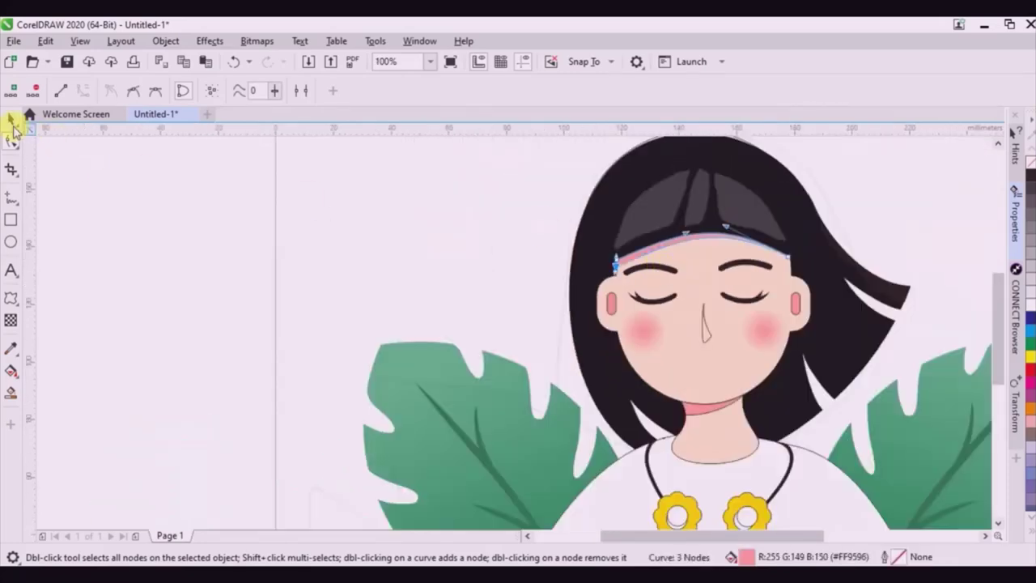
left_click(12, 122)
Move both eyebrows up so that they sit slightly higher above the closed eyes.
scroll(613, 266, "down", 3)
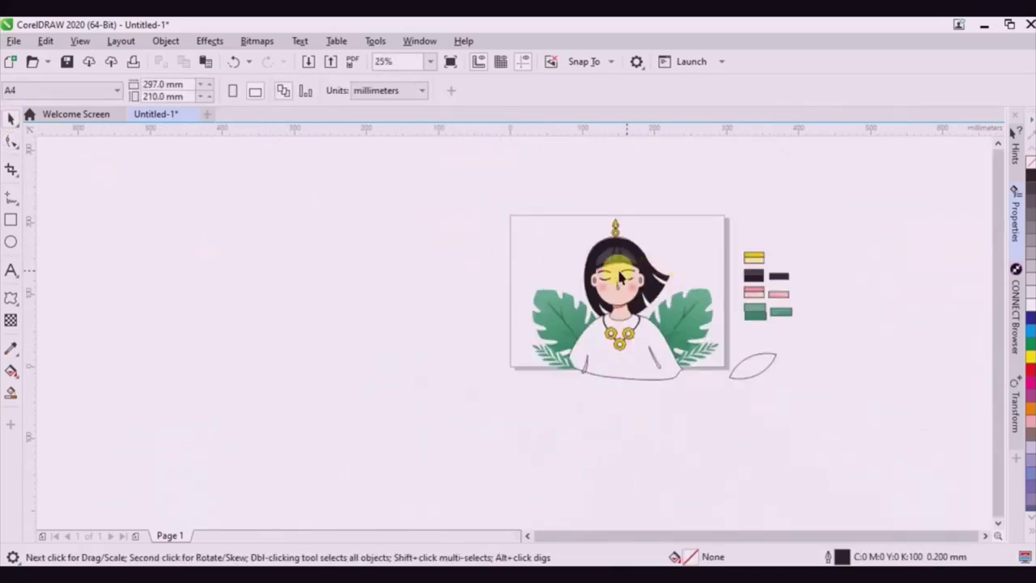
scroll(620, 277, "up", 5)
left_click(658, 253)
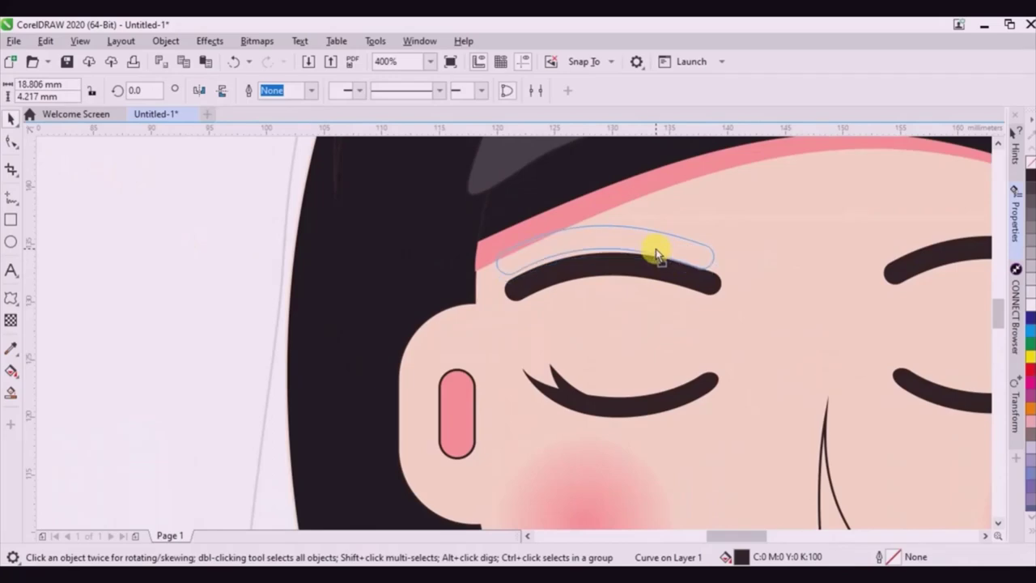
left_click_drag(656, 253, 656, 252)
left_click_drag(920, 266, 921, 234)
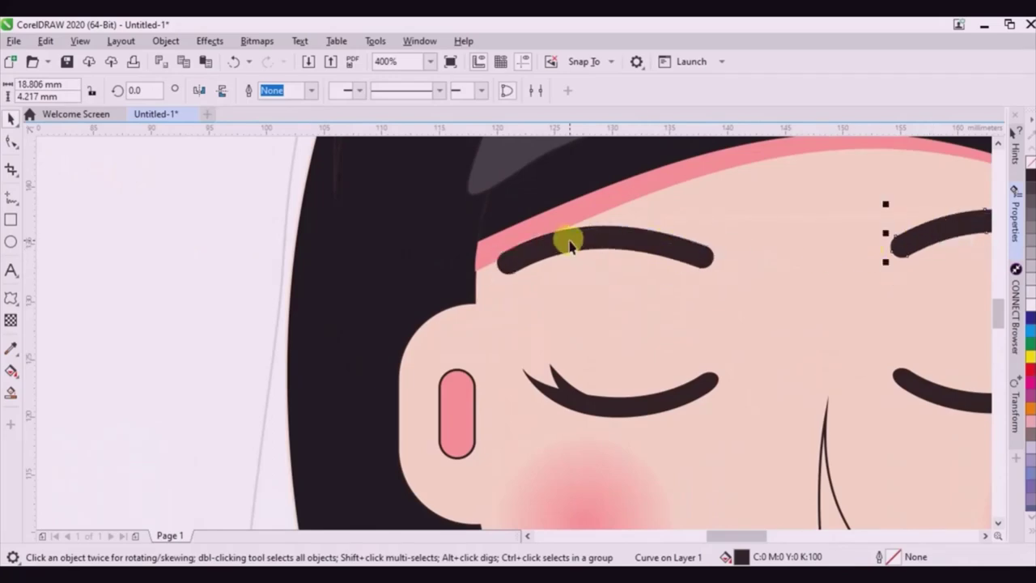
scroll(570, 245, "down", 4)
scroll(616, 246, "up", 2)
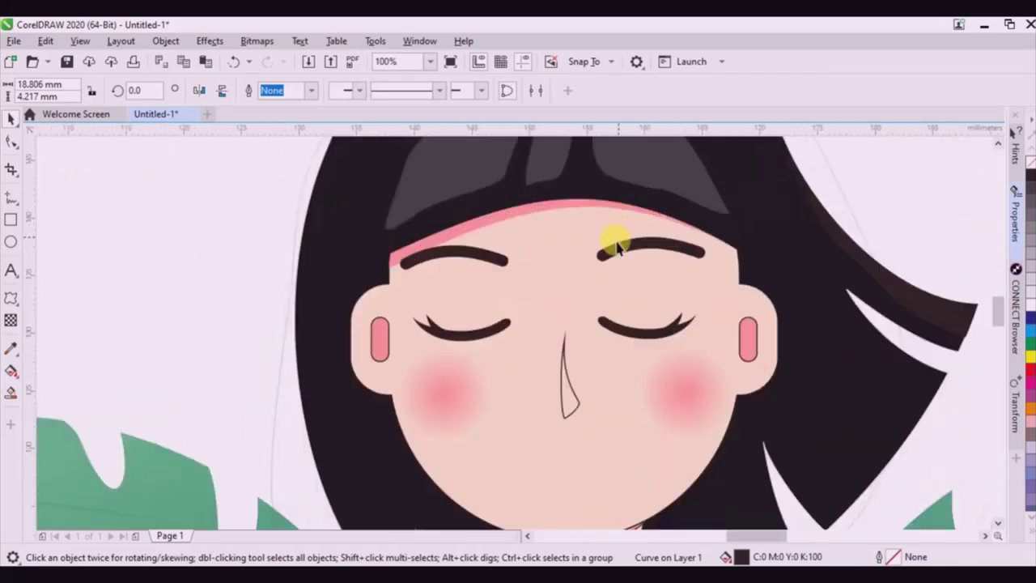
Nudge the two eyebrows closer together toward the middle of the forehead.
scroll(617, 247, "up", 2)
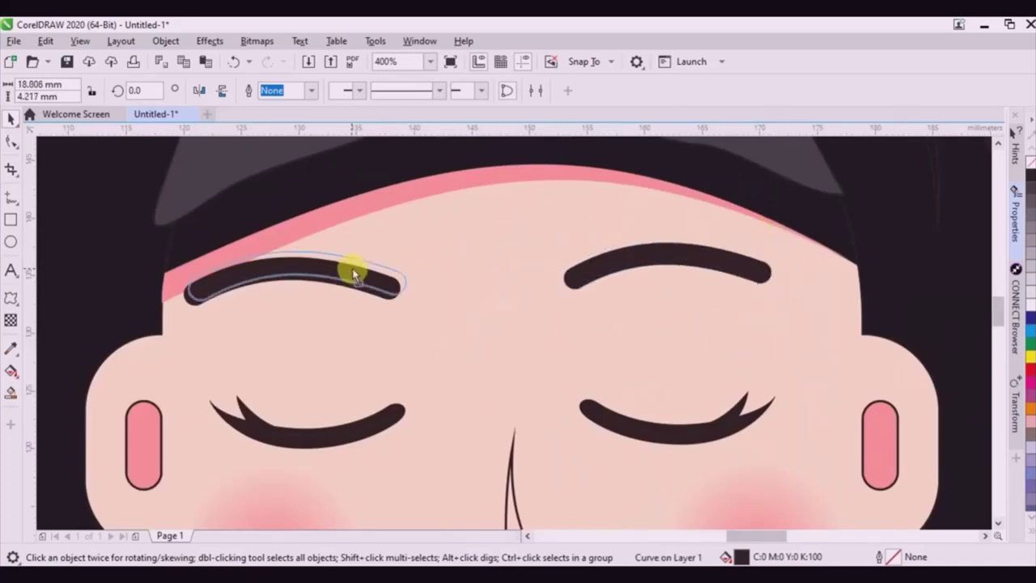
left_click_drag(353, 271, 357, 267)
left_click_drag(412, 243, 399, 236)
left_click_drag(367, 266, 382, 277)
scroll(593, 224, "down", 2)
Fill the nose shape with the pink sampled from the inner ear.
left_click(558, 376)
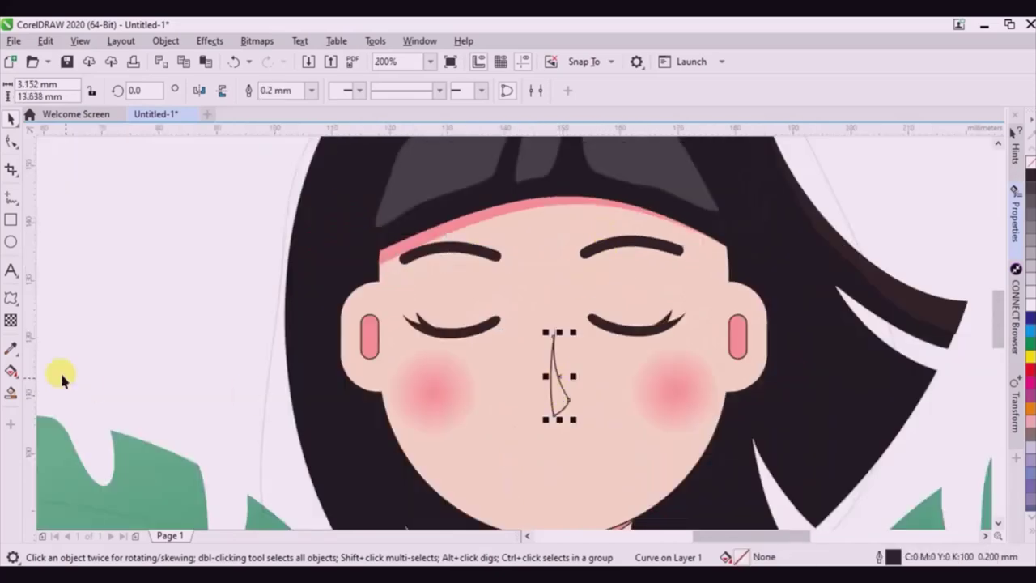
left_click(13, 348)
left_click(369, 320)
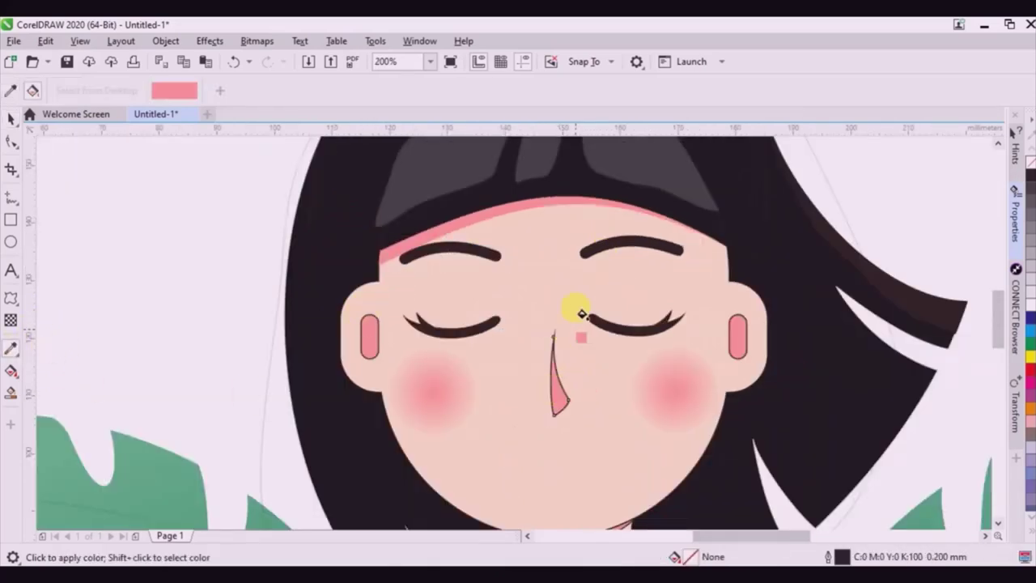
scroll(581, 313, "down", 4)
Select the parts of the face and remove their outlines.
left_click(10, 118)
left_click_drag(338, 245, 689, 363)
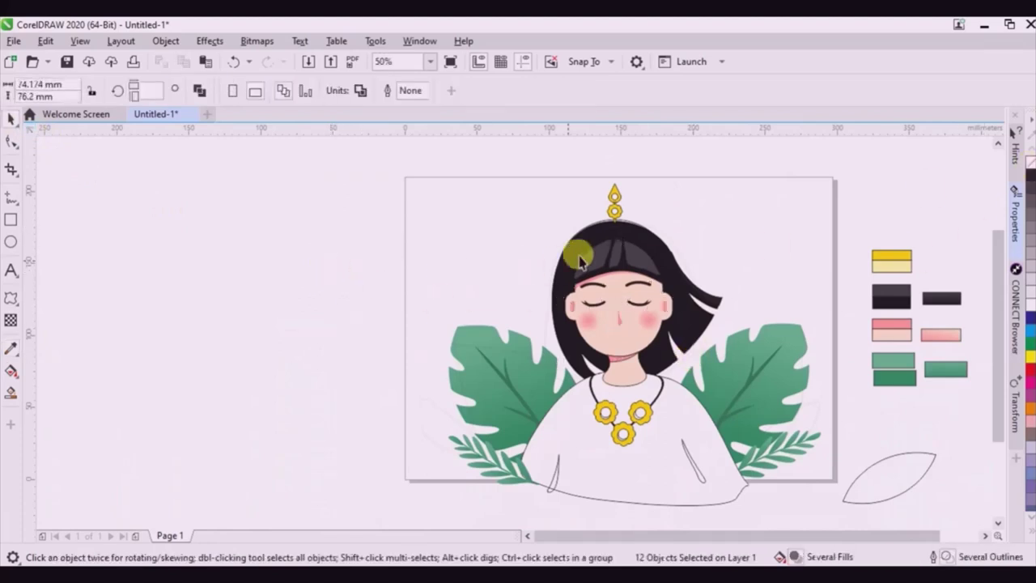
key("Escape")
Place a copy of the yellow and cream colour swatch pair above the original pair.
scroll(627, 198, "up", 5)
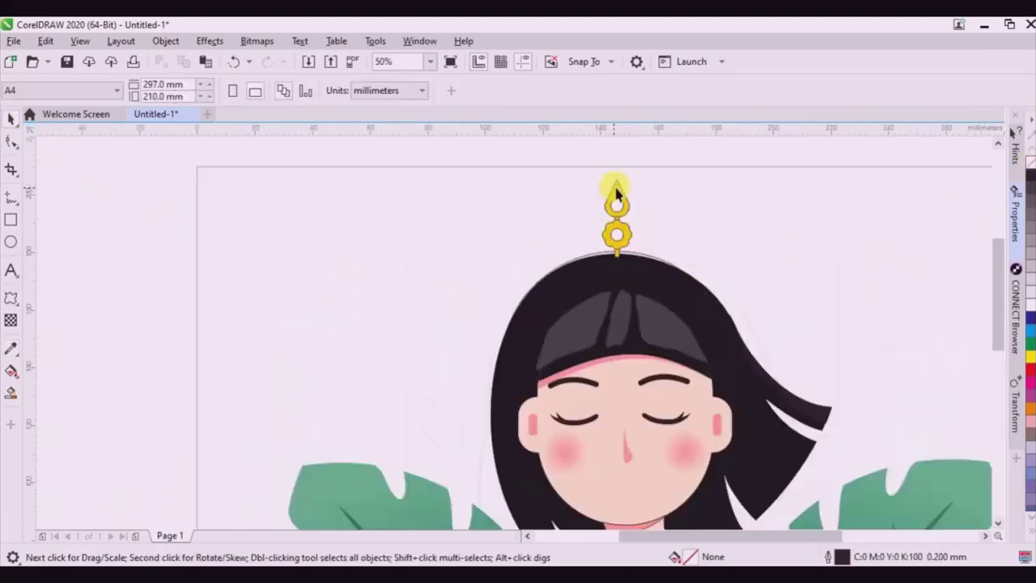
left_click(616, 194)
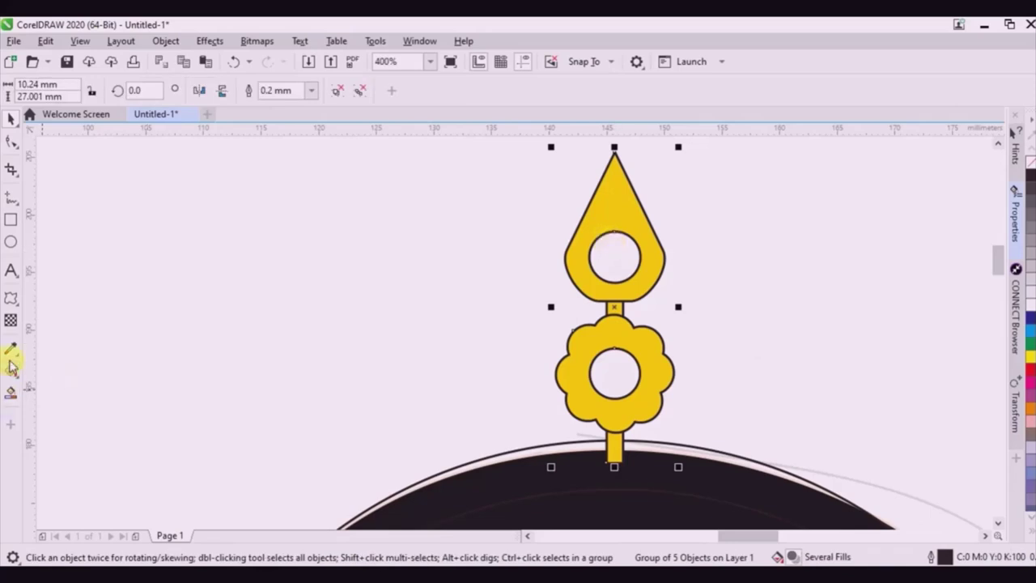
scroll(166, 203, "down", 5)
scroll(421, 243, "up", 2)
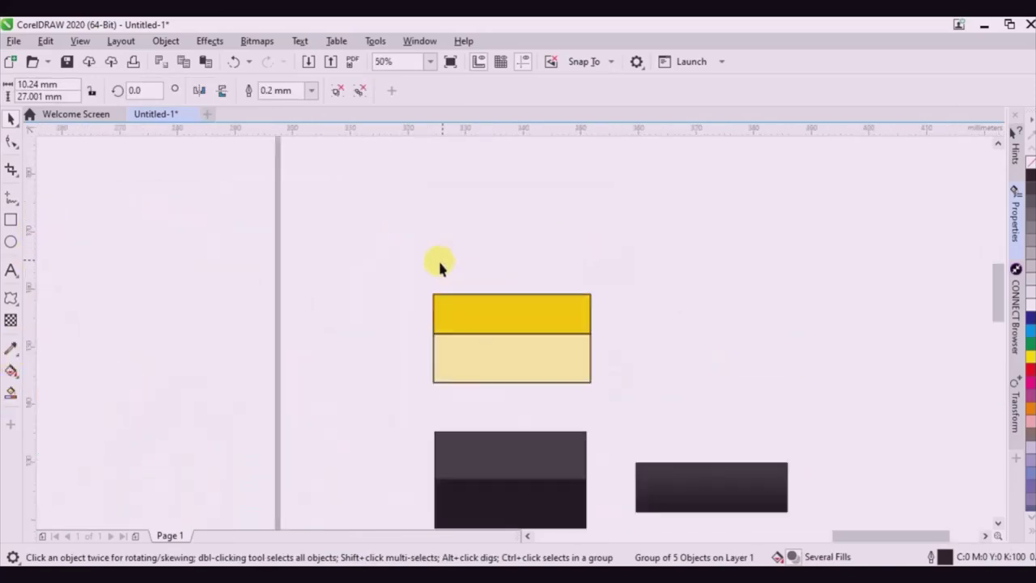
left_click_drag(522, 369, 507, 256)
right_click(507, 255)
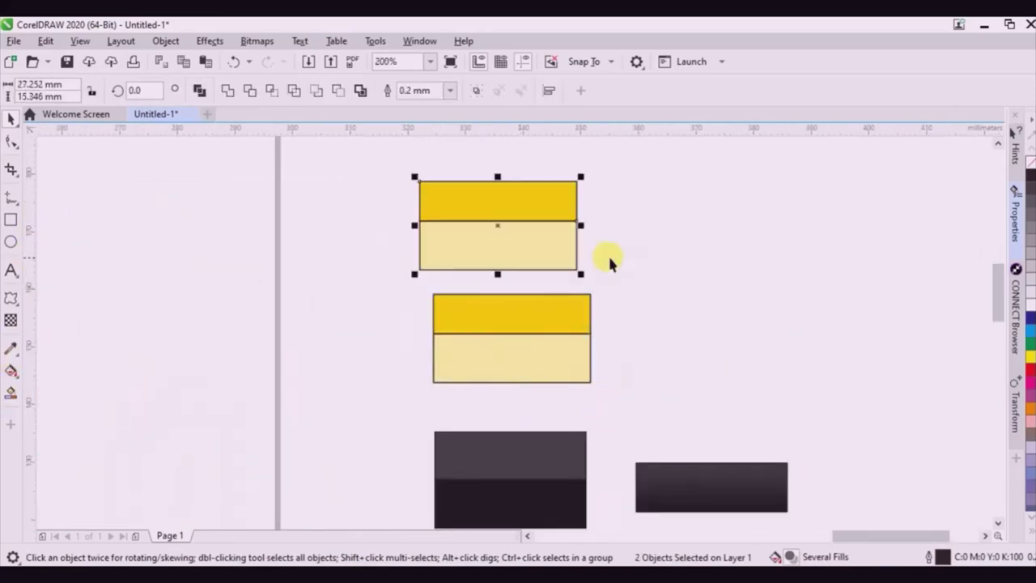
Fill both copied swatches with red, C0 M100 Y100 K0.
left_click(558, 209)
left_click(1030, 369)
key("Tab")
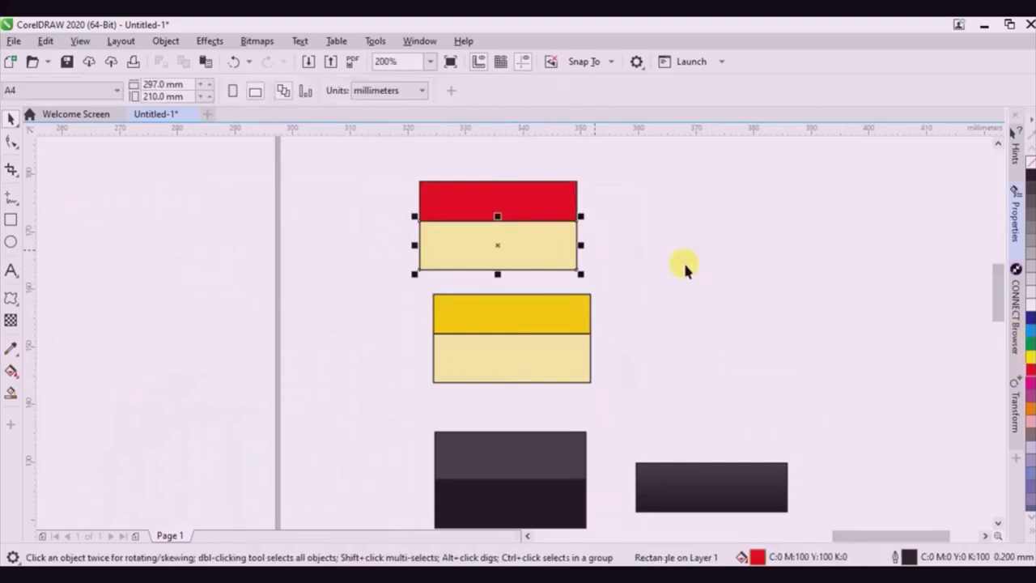
left_click(1031, 392)
left_click(1031, 374)
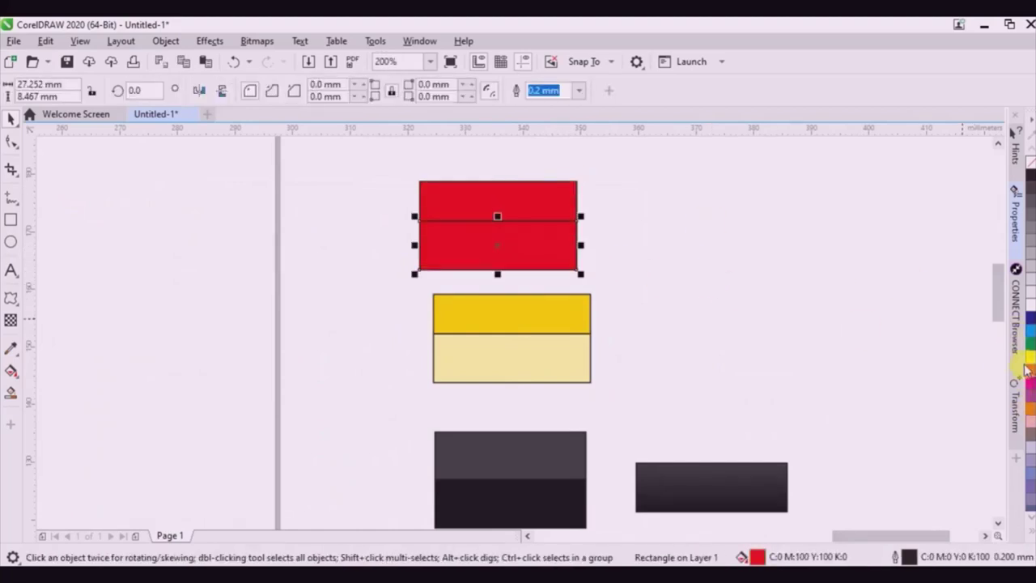
Change the lower red swatch to a darker red, C33 M97 Y91 K1.
left_click(1030, 174)
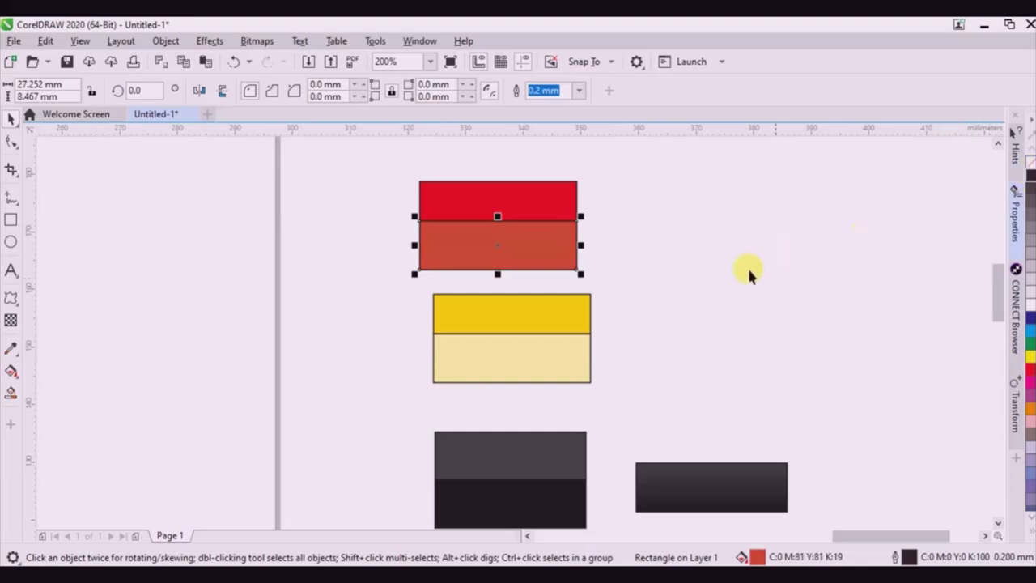
key("ctrl+z")
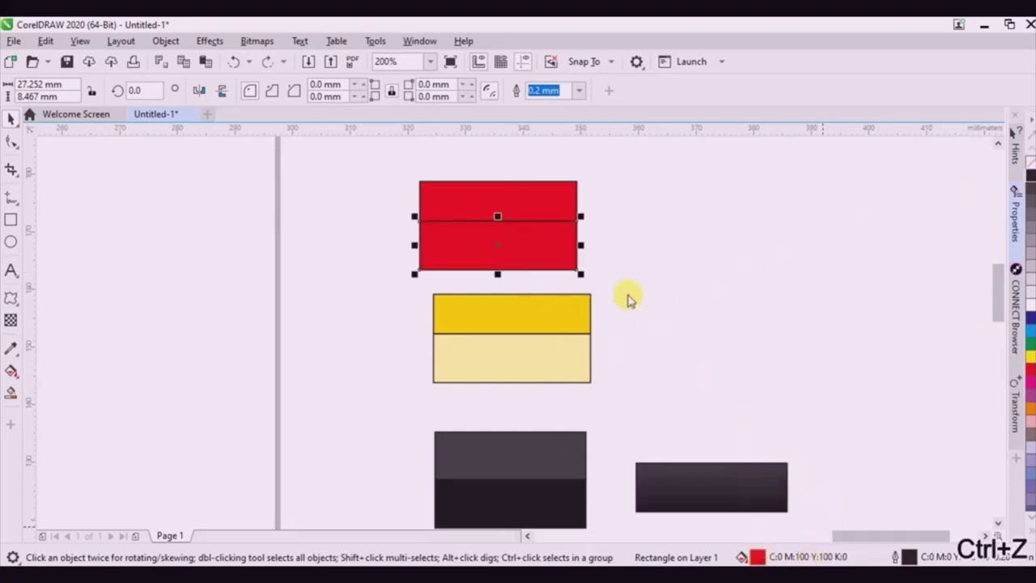
double_click(757, 556)
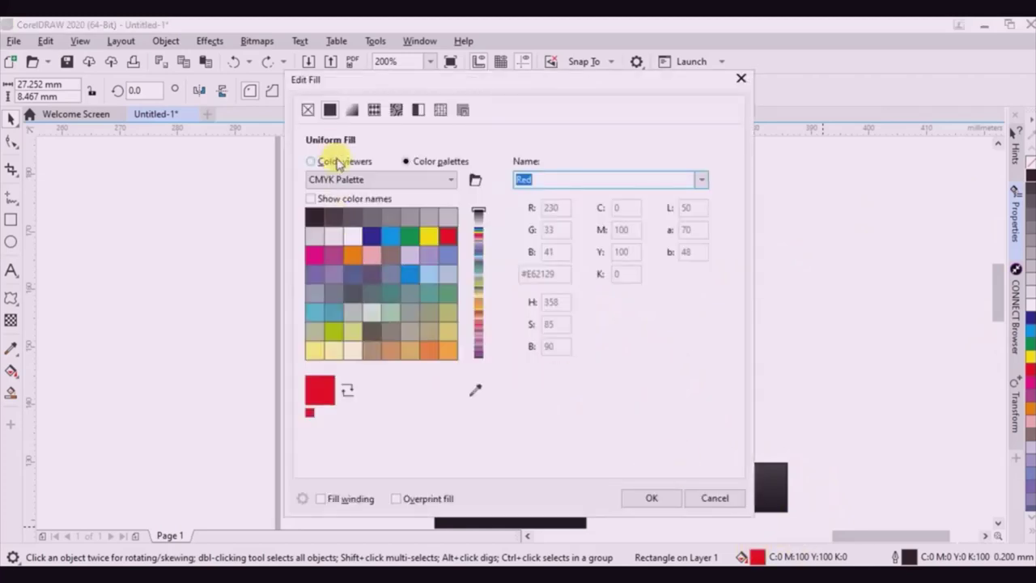
left_click(339, 163)
mouse_move(460, 305)
left_mouse_down()
mouse_move(476, 303)
mouse_move(476, 245)
mouse_move(466, 236)
mouse_move(428, 243)
left_mouse_up()
left_click(651, 498)
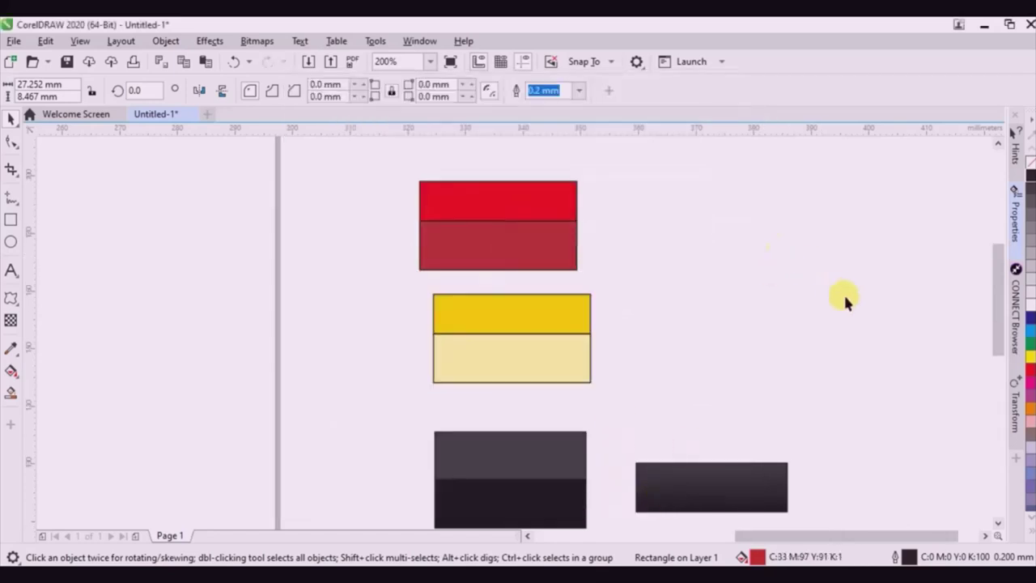
Sample the bright red swatch and fill the two round gems of the head ornament with it.
scroll(844, 296, "down", 2)
scroll(693, 264, "up", 1)
left_click(12, 347)
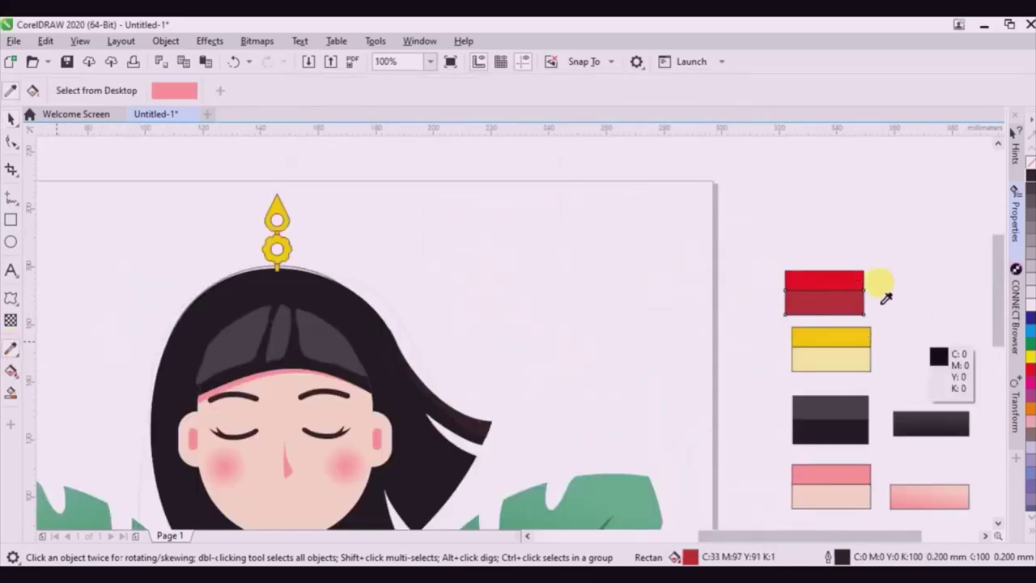
left_click(834, 280)
scroll(282, 224, "up", 4)
left_click(253, 201)
left_click(261, 279)
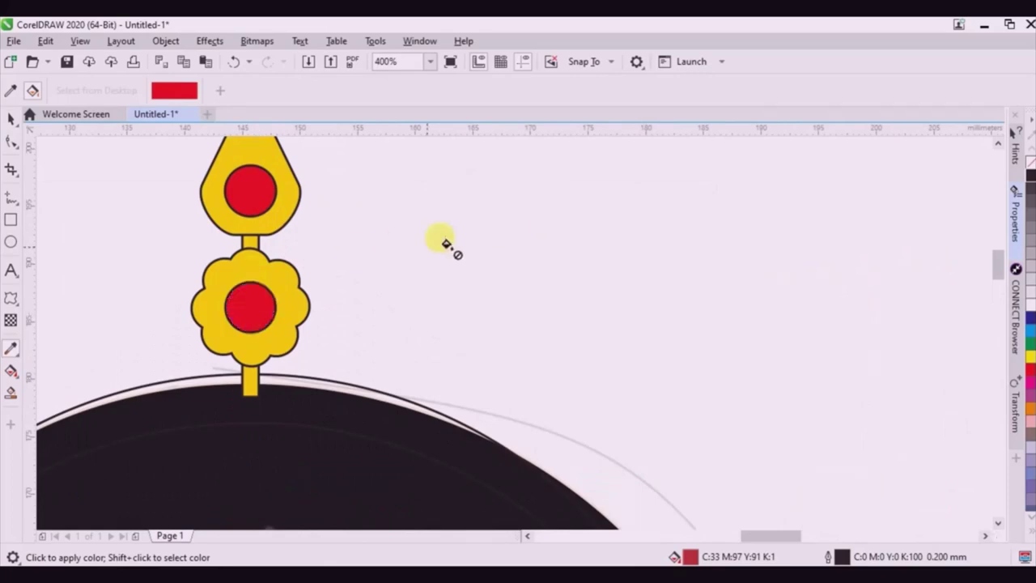
scroll(446, 240, "down", 4)
Ungroup all parts of the head ornament.
left_click(14, 119)
scroll(464, 227, "up", 6)
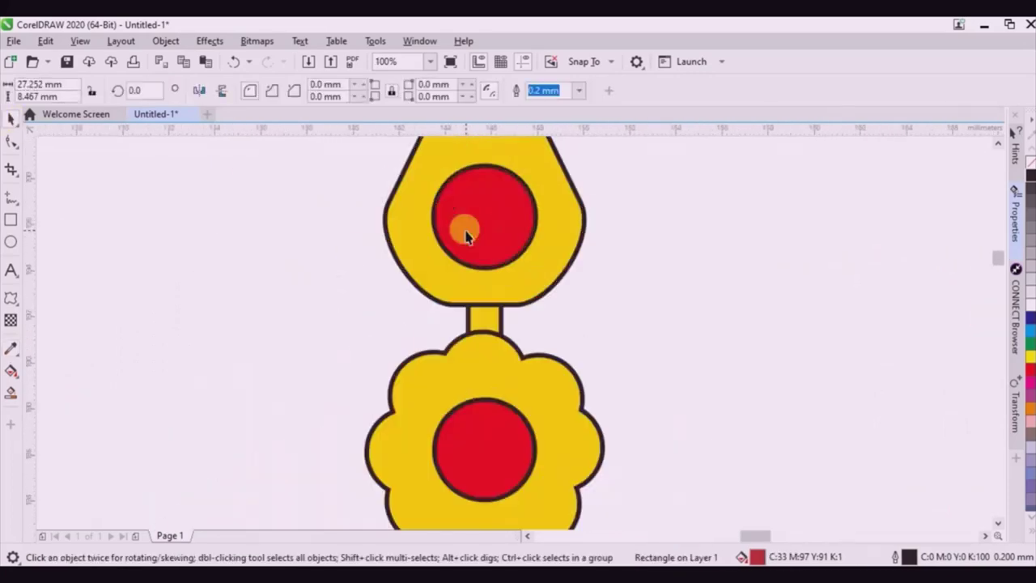
left_click(531, 196)
right_click(522, 193)
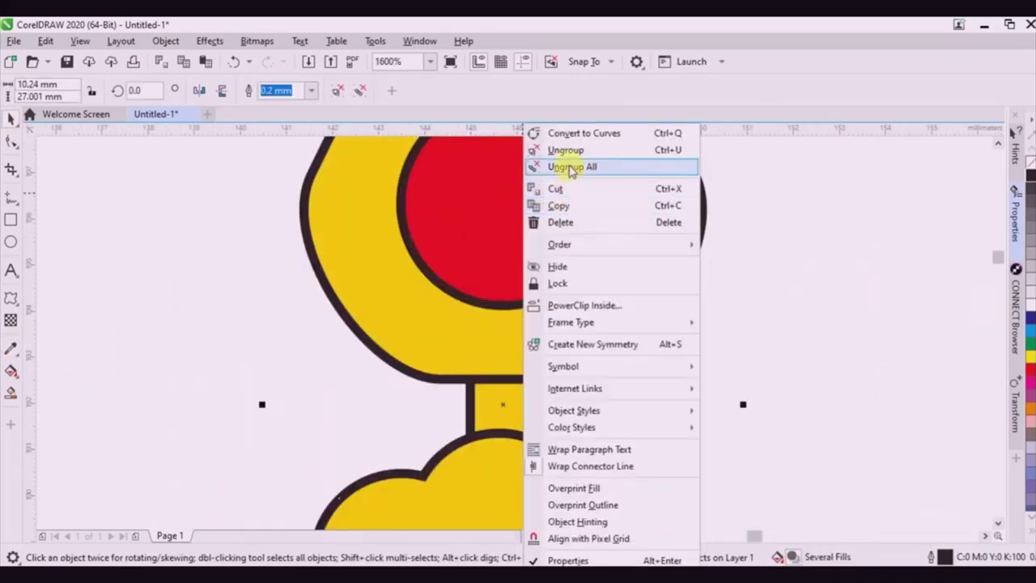
left_click(566, 167)
scroll(562, 275, "down", 4)
left_click(711, 216)
Duplicate each of the ornament's two red gem circles, offsetting the copies slightly down and to the left.
scroll(548, 274, "up", 2)
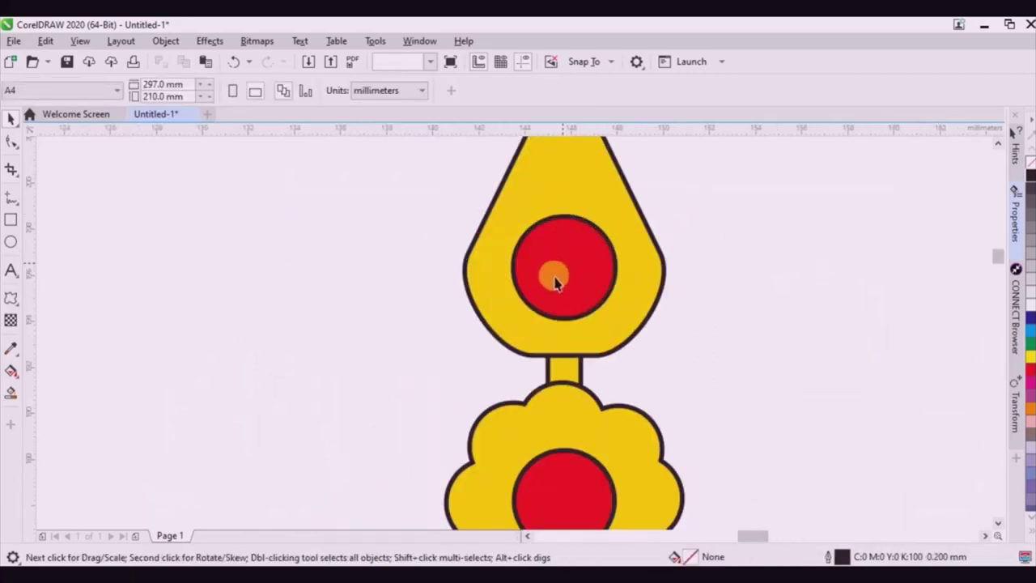
left_click_drag(564, 270, 552, 283)
right_click(552, 283)
scroll(615, 283, "down", 2)
scroll(591, 381, "up", 2)
left_click(586, 393)
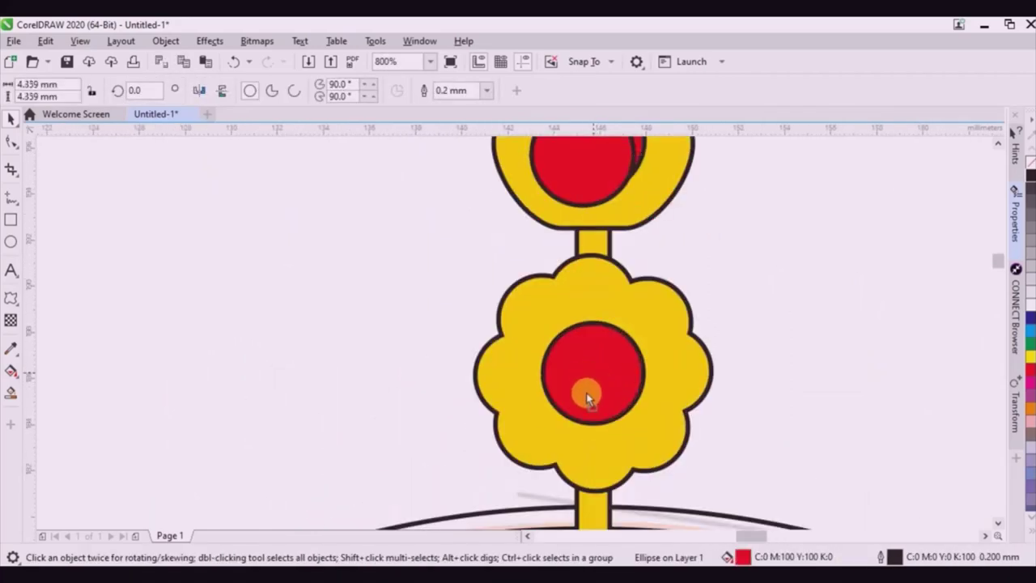
left_click_drag(586, 396, 584, 392)
right_click(584, 391)
Select the two original gem circles and bring them in front of their offset copies.
left_click(606, 337)
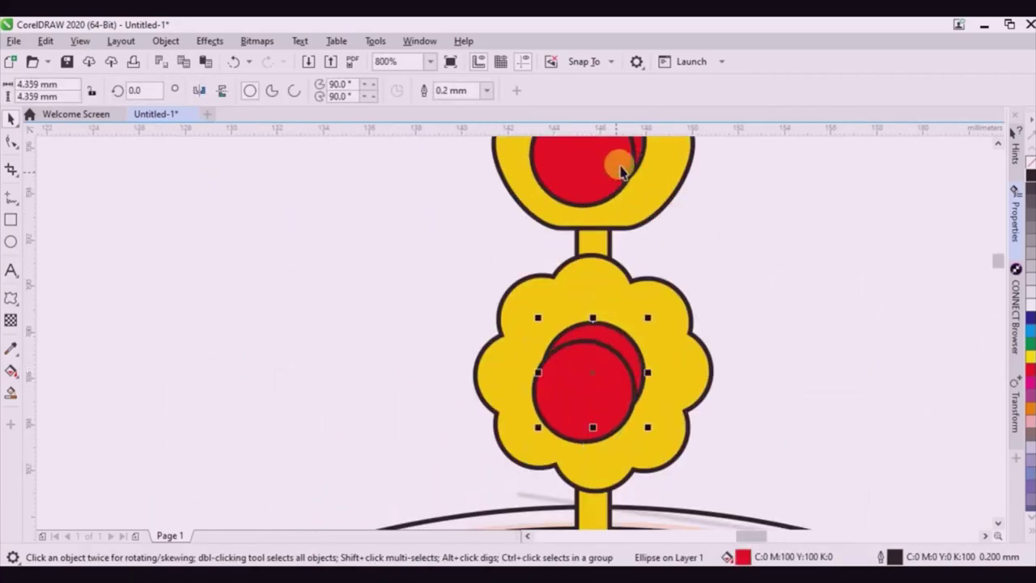
left_click(643, 146, "shift")
left_click(644, 148, "shift")
key("ctrl+Home")
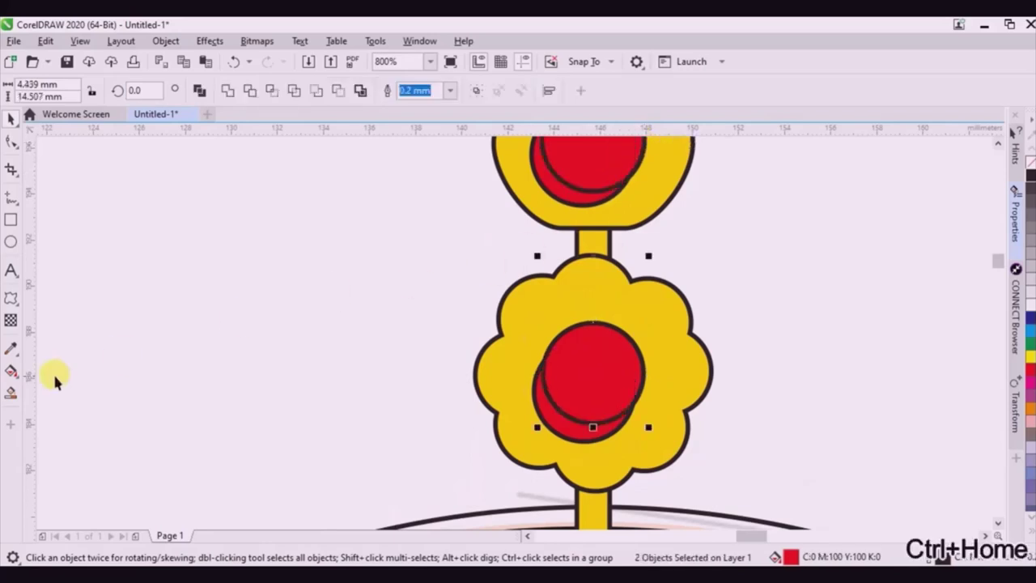
left_click(12, 353)
scroll(375, 231, "down", 3)
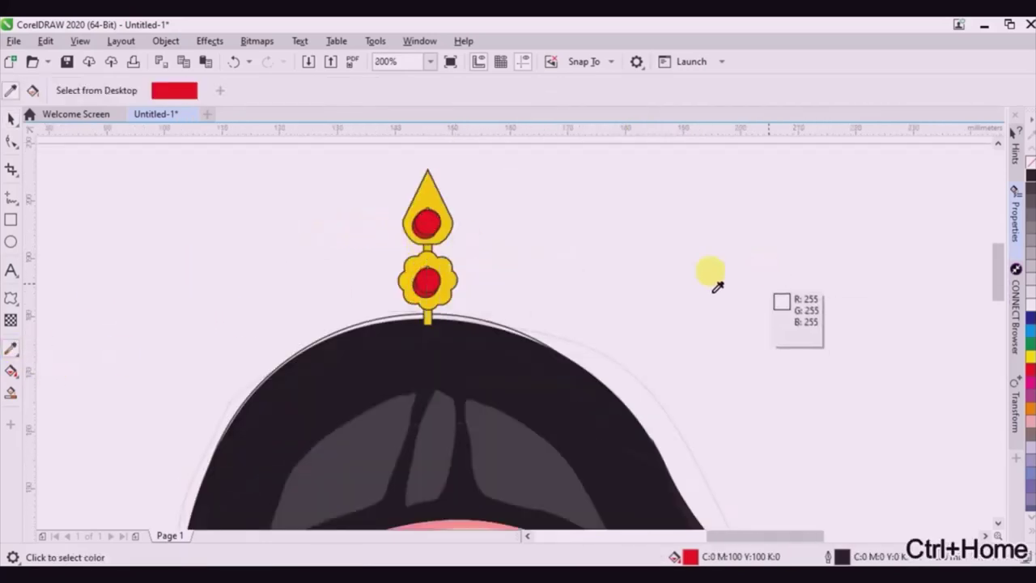
scroll(477, 263, "down", 3)
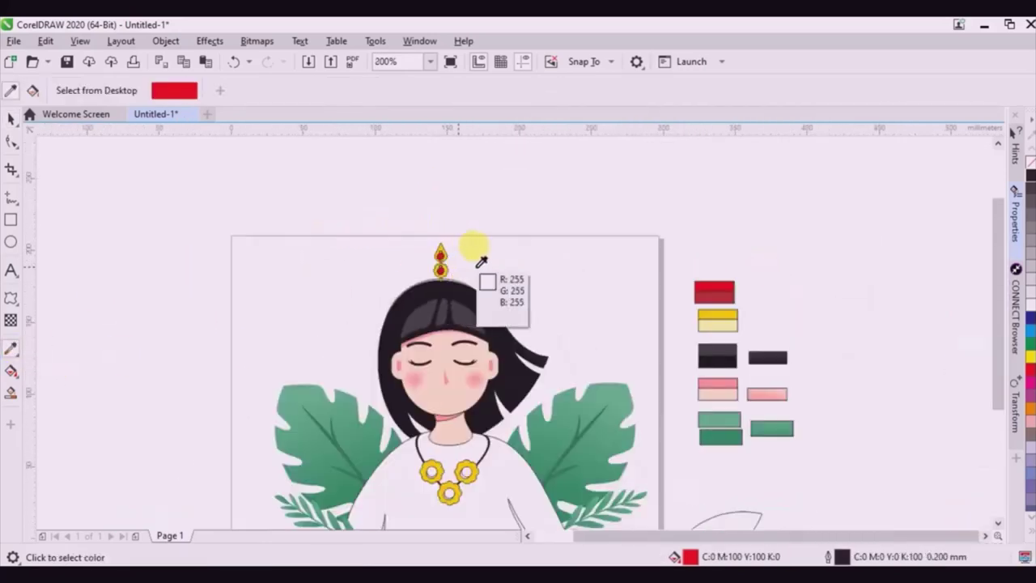
left_click(730, 295)
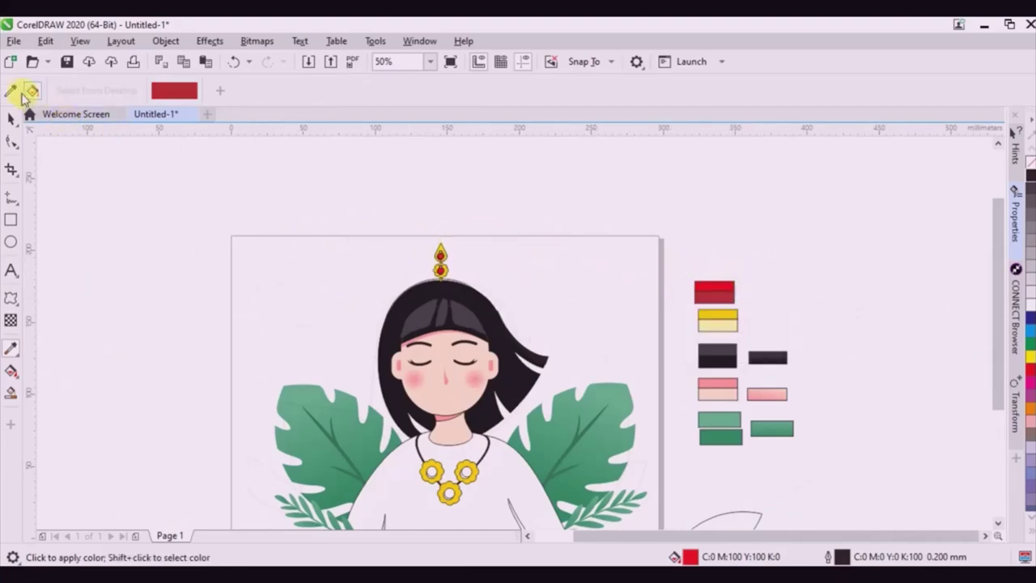
left_click(11, 91)
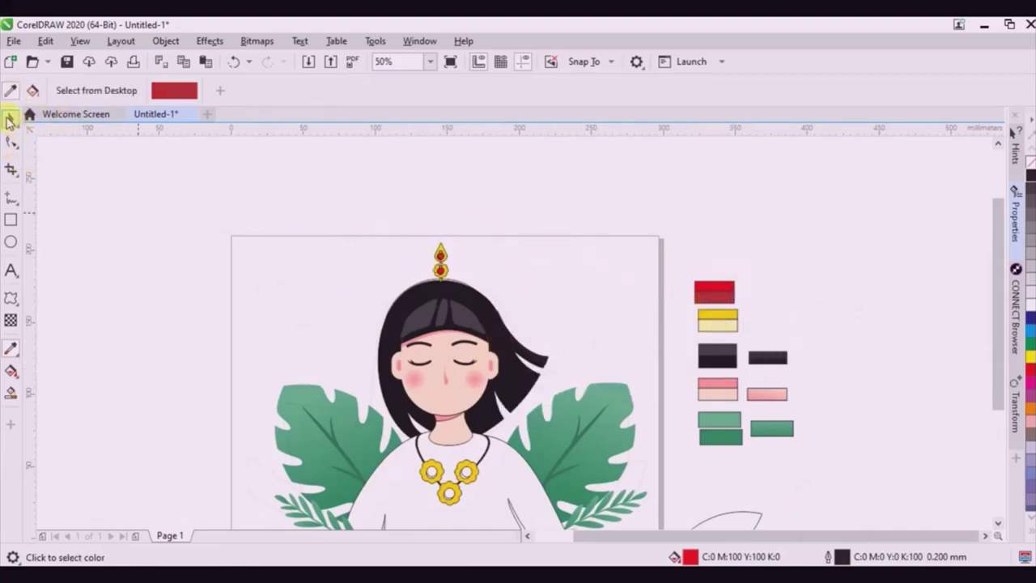
left_click(9, 120)
Recolour the pale yellow swatch to a golden yellow of C:0 M:11 Y:100 K:0 and sample that colour.
left_click(717, 320)
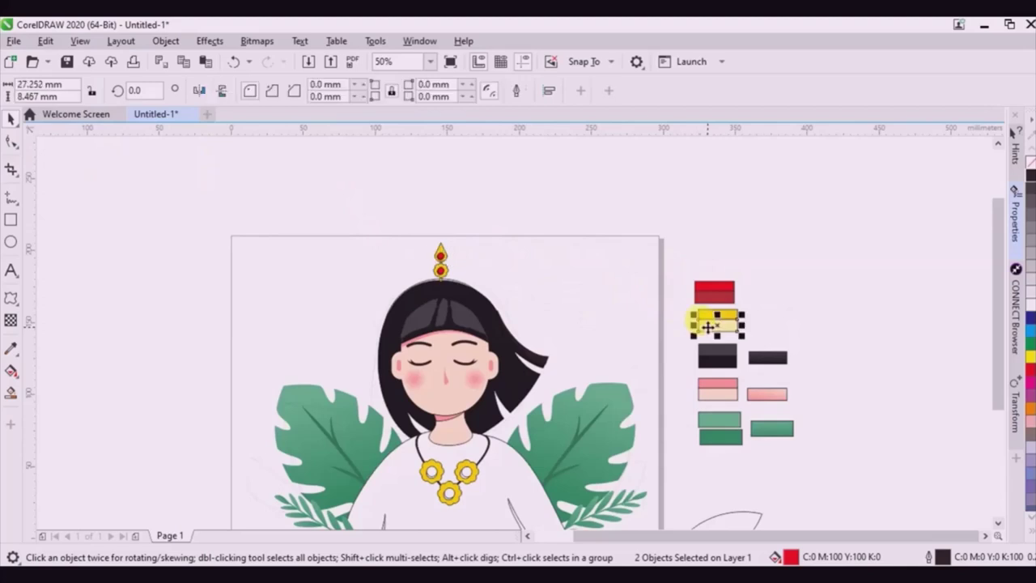
left_click(1030, 361)
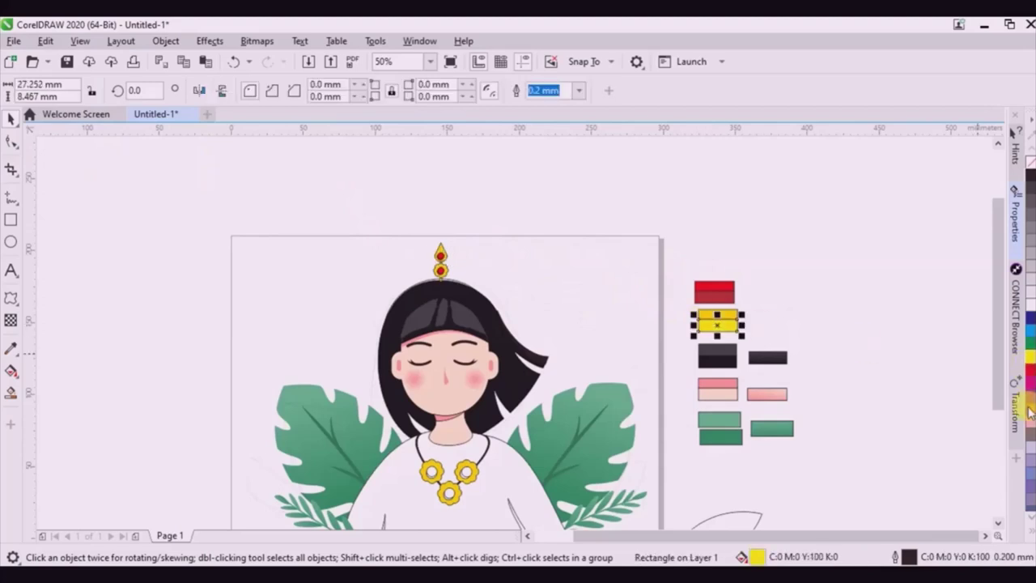
left_click(12, 348)
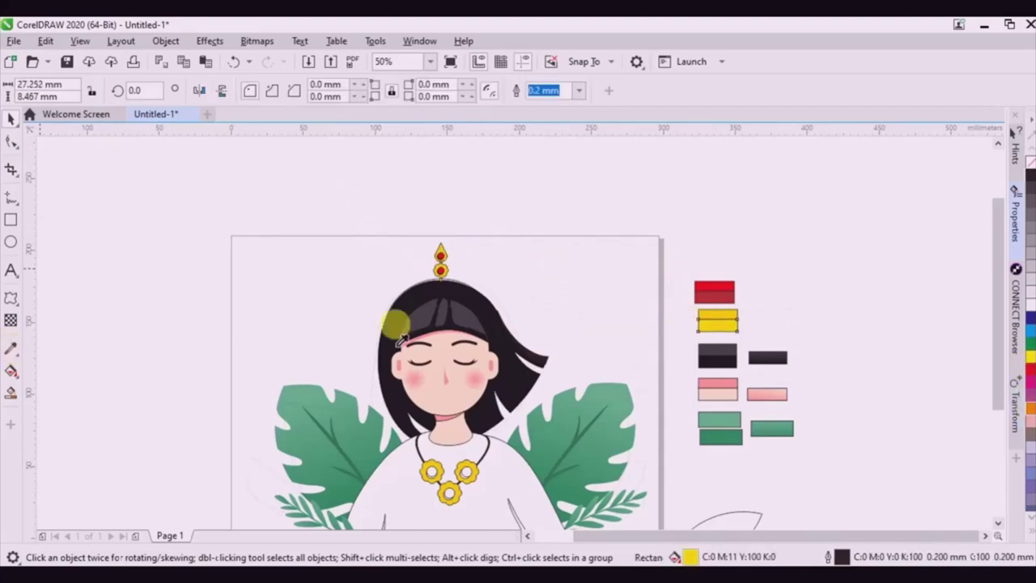
left_click(717, 322)
Fill the offset circle copies behind both red gems of the head ornament with the sampled yellow.
scroll(450, 263, "up", 4)
left_click(398, 289)
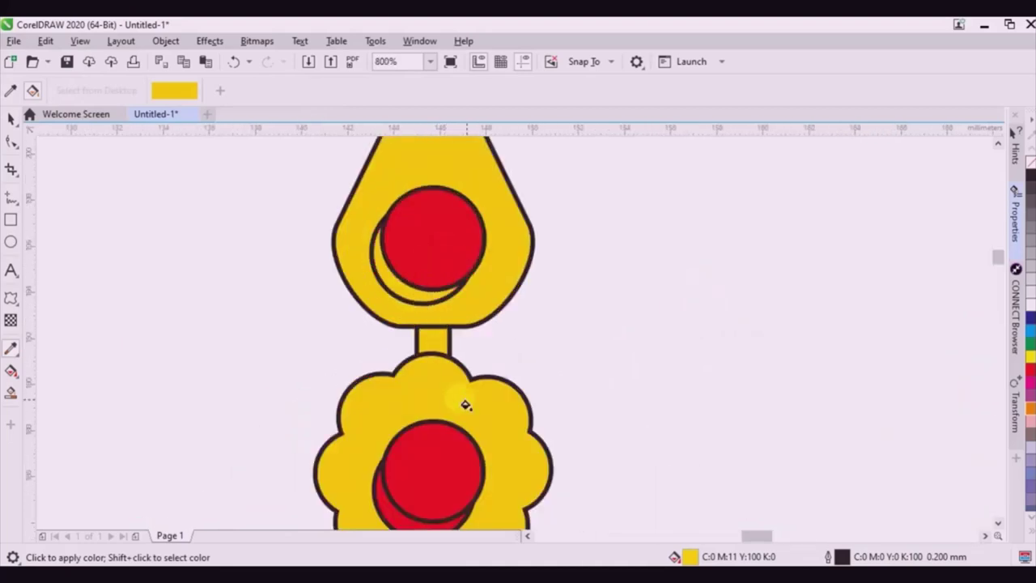
scroll(465, 348, "down", 2)
scroll(462, 396, "up", 1)
scroll(436, 413, "up", 2)
left_click(423, 386)
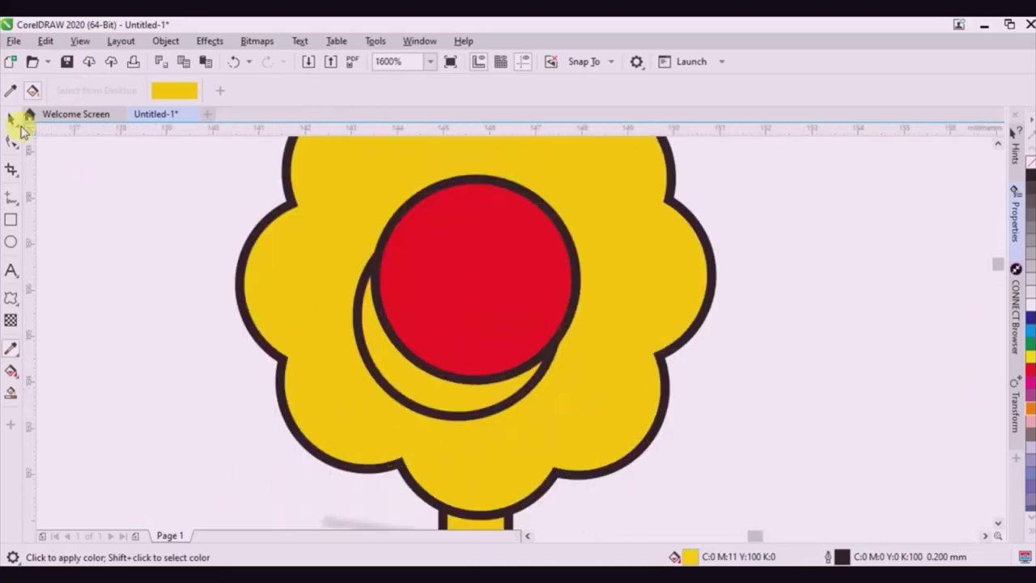
Darken both offset circles to C:0 M:15 Y:90 K:10 and remove their outlines so they act as gem shadows.
key("space")
left_click(428, 388)
scroll(428, 388, "down", 2)
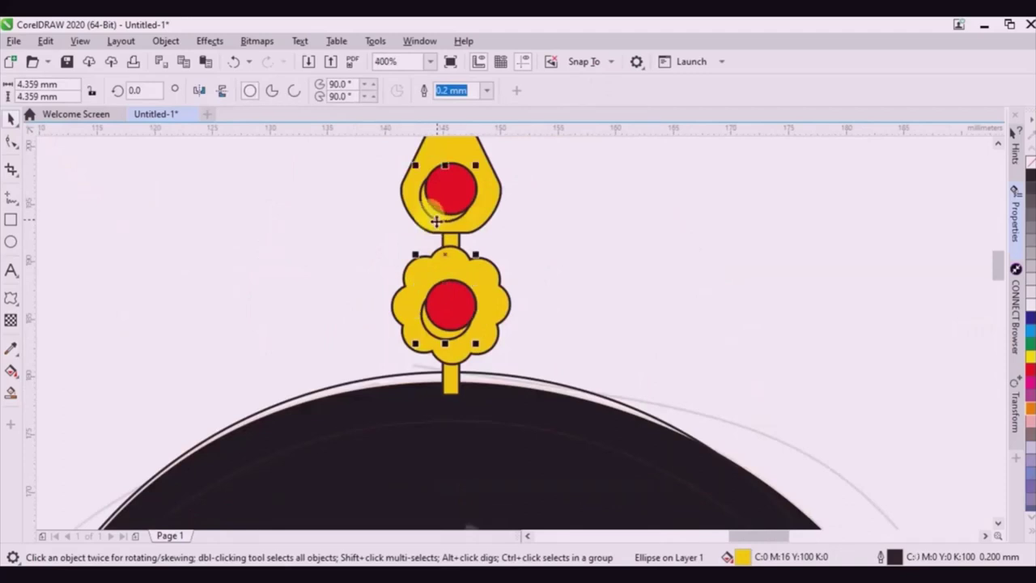
left_click(433, 212, "shift")
right_click(1031, 166)
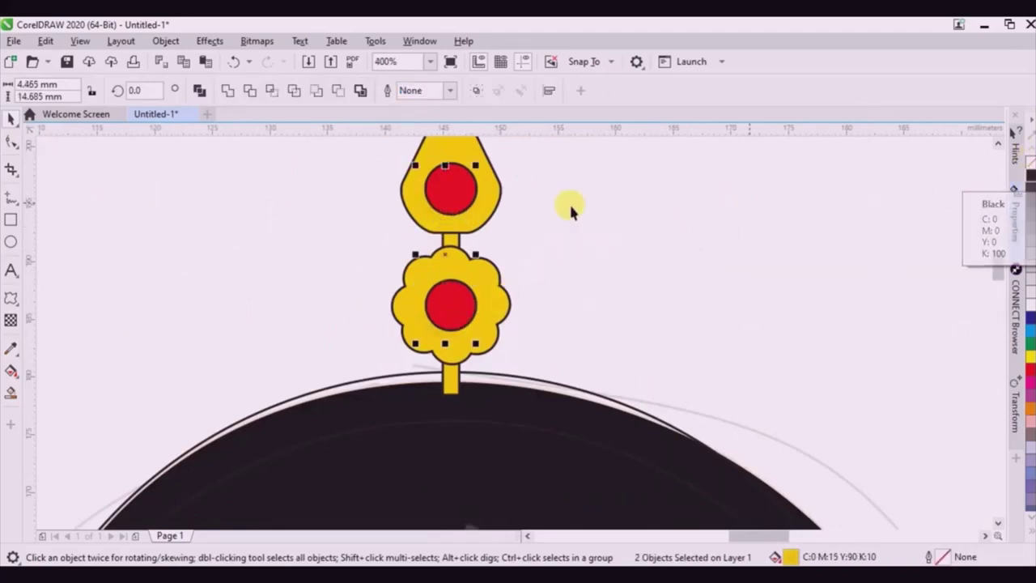
Remove the outlines from the two red gems, the teardrop and the flower shape of the head ornament.
scroll(491, 210, "down", 1)
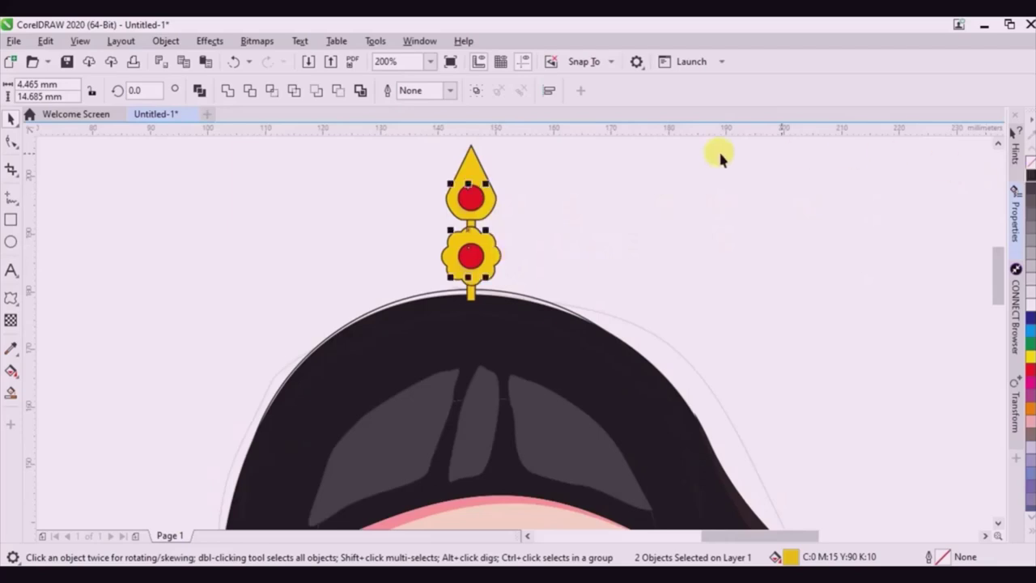
scroll(485, 157, "up", 1)
left_click(465, 227)
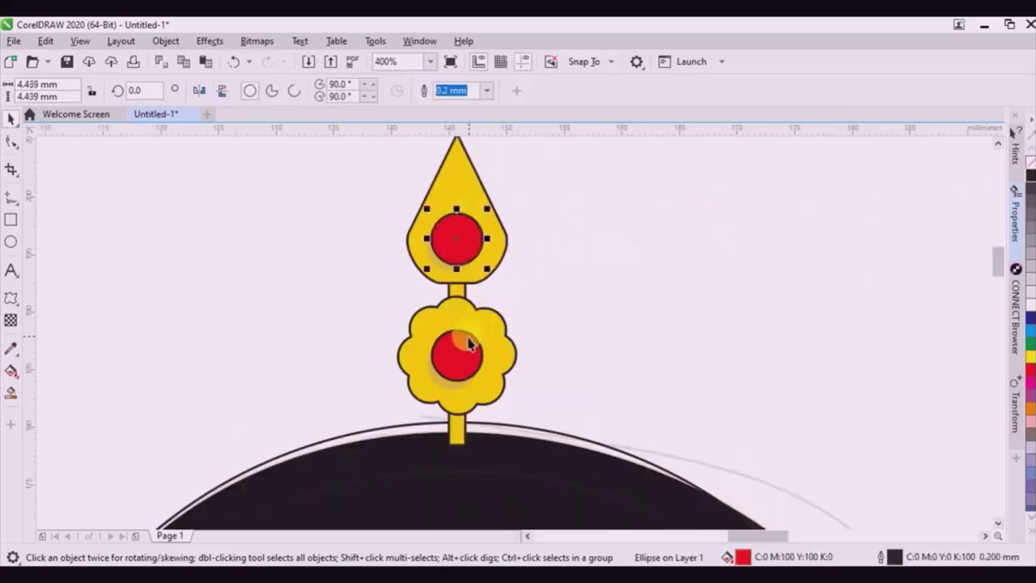
left_click(467, 337, "shift")
left_click(458, 196, "shift")
right_click(1031, 164)
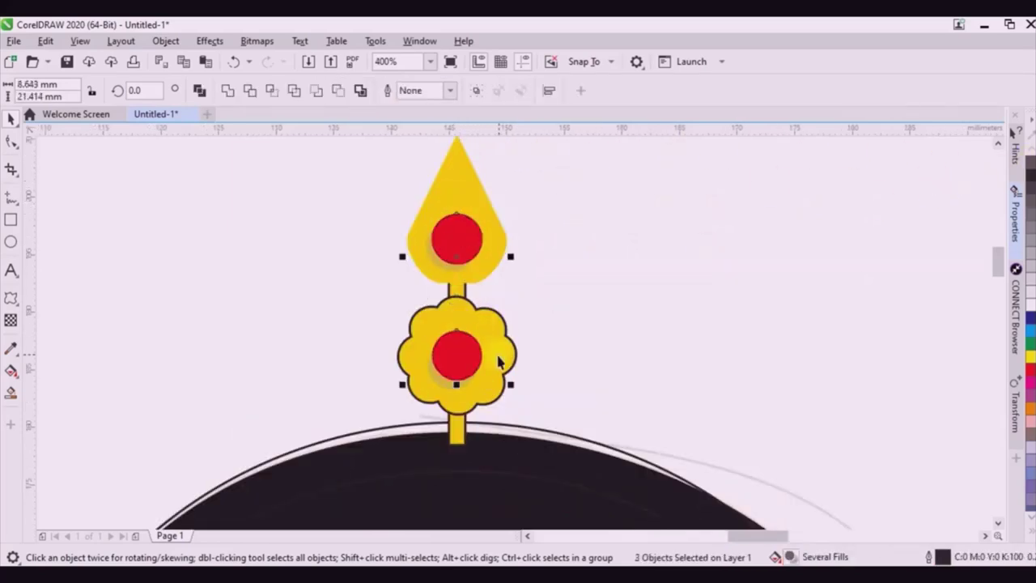
left_click(499, 356)
right_click(1031, 163)
Create a reduced copy of the upper gem, about 2.07 mm across, near its upper right edge and fill it white.
left_click(445, 248)
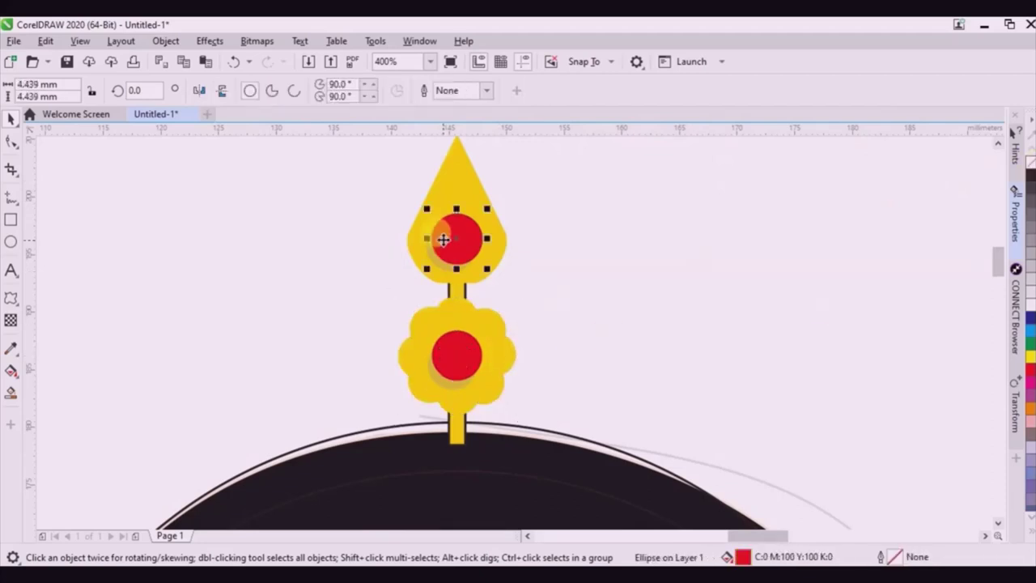
scroll(446, 239, "up", 1)
left_click_drag(407, 300, 446, 253)
scroll(508, 209, "up", 1)
left_click_drag(504, 208, 487, 231)
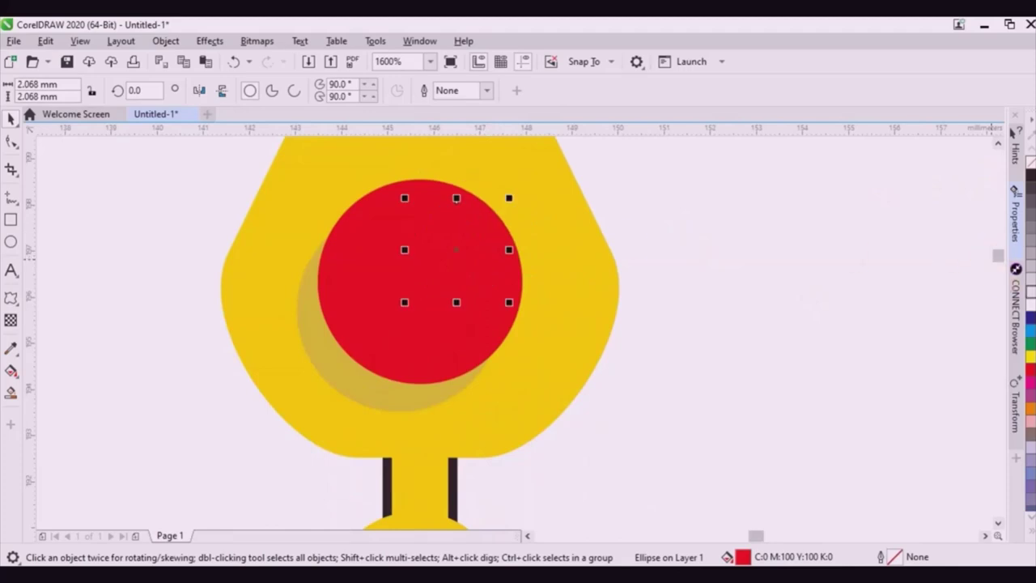
left_click(1029, 301)
Apply a diagonal fountain transparency to the small white circle, fading it out toward the gem's centre.
left_click(10, 320)
left_click_drag(534, 194, 420, 281)
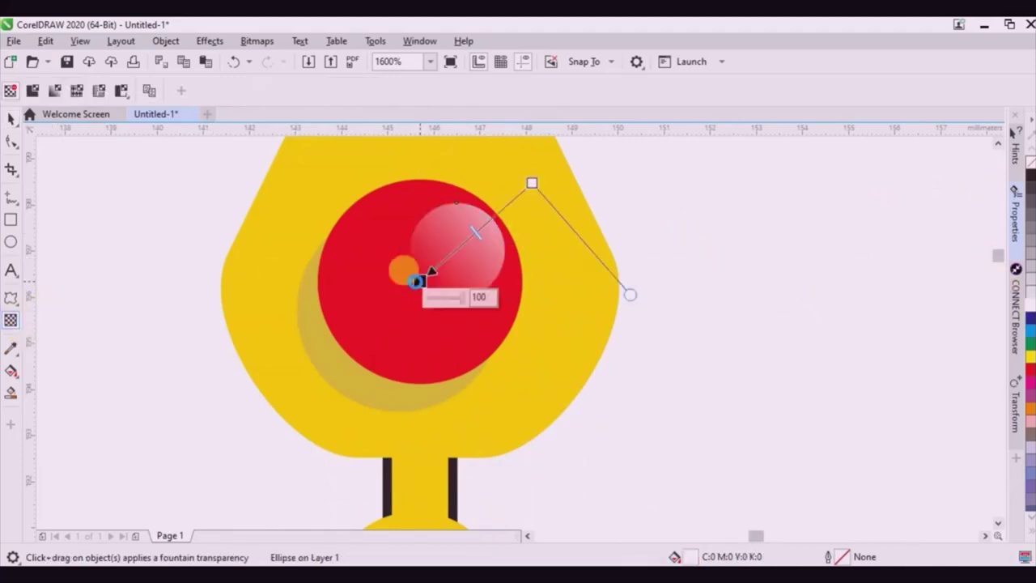
left_click(445, 241)
Reshape the highlight into a tilted ellipse about 2.82 × 2.44 mm that follows the upper gem's upper right edge.
left_click(12, 121)
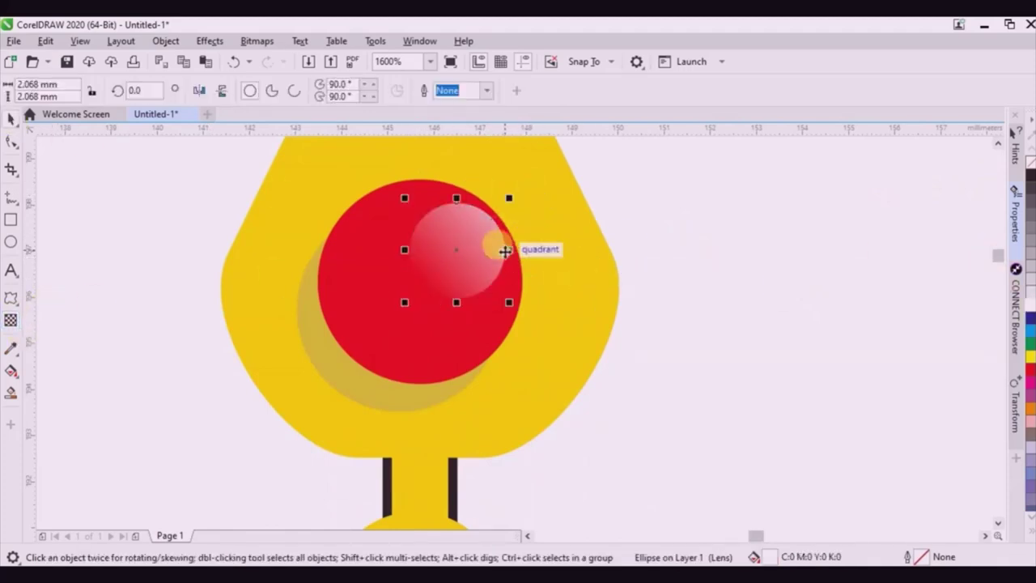
left_click_drag(507, 248, 555, 259)
left_click(532, 232)
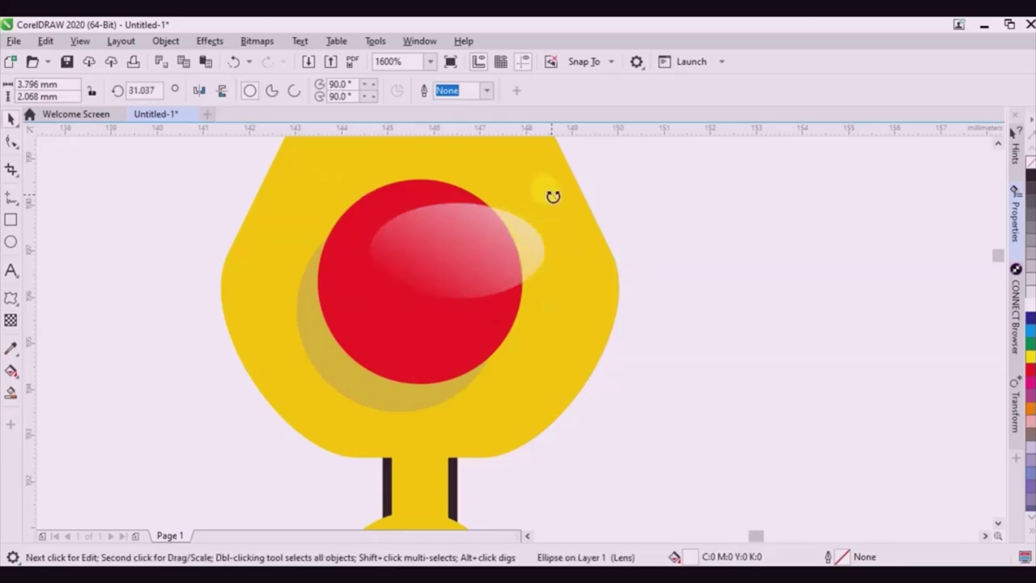
left_click_drag(552, 194, 552, 261)
left_click(509, 282)
left_click_drag(536, 319, 516, 301)
Duplicate the highlight ellipse onto the lower gem in the same relative position.
scroll(509, 202, "down", 1)
left_click_drag(494, 219, 499, 420)
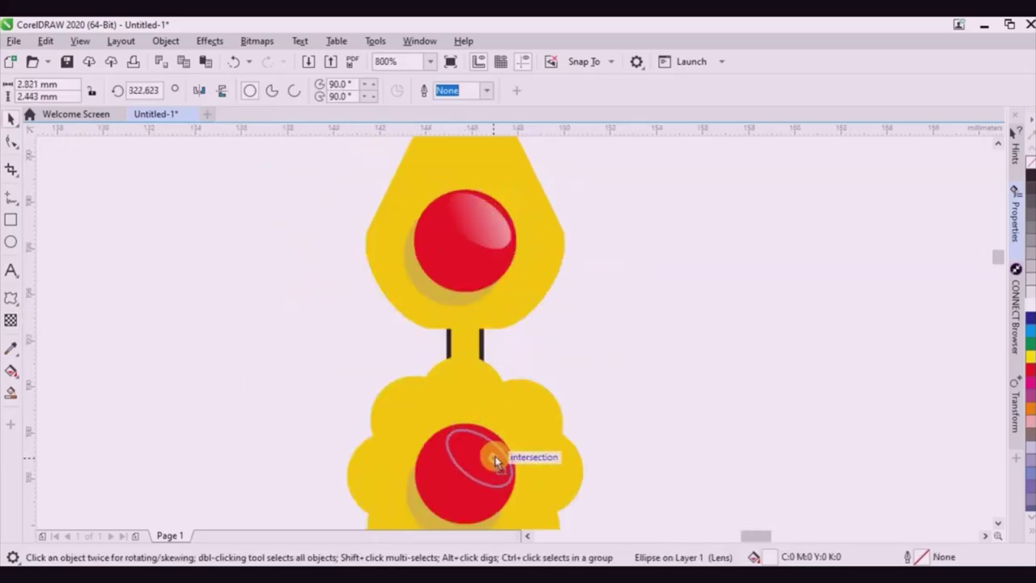
left_click_drag(496, 461, 492, 447)
Select all parts of the head ornament and remove their remaining outlines.
scroll(551, 224, "down", 3)
scroll(550, 198, "down", 1)
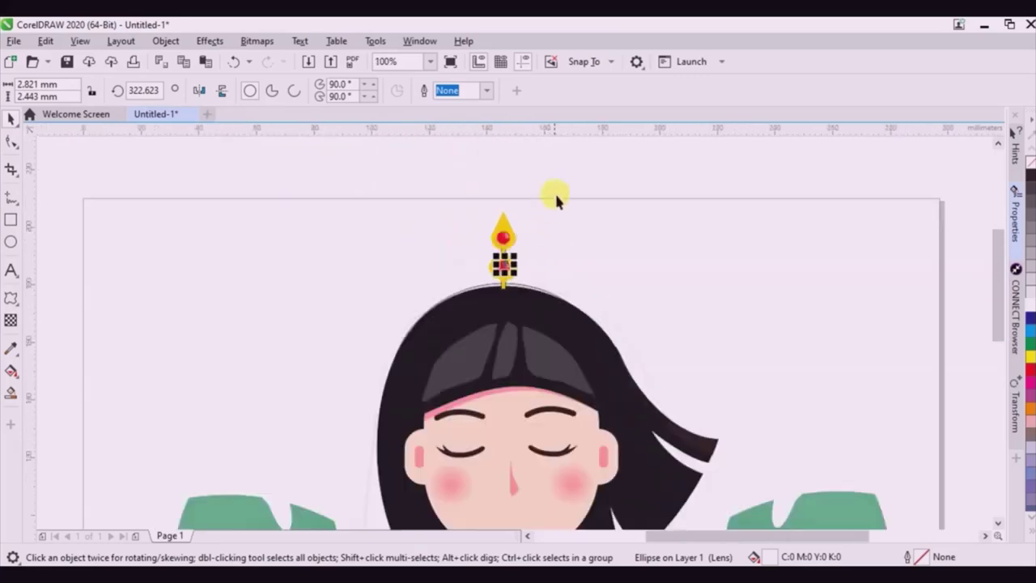
left_click_drag(555, 170, 456, 306)
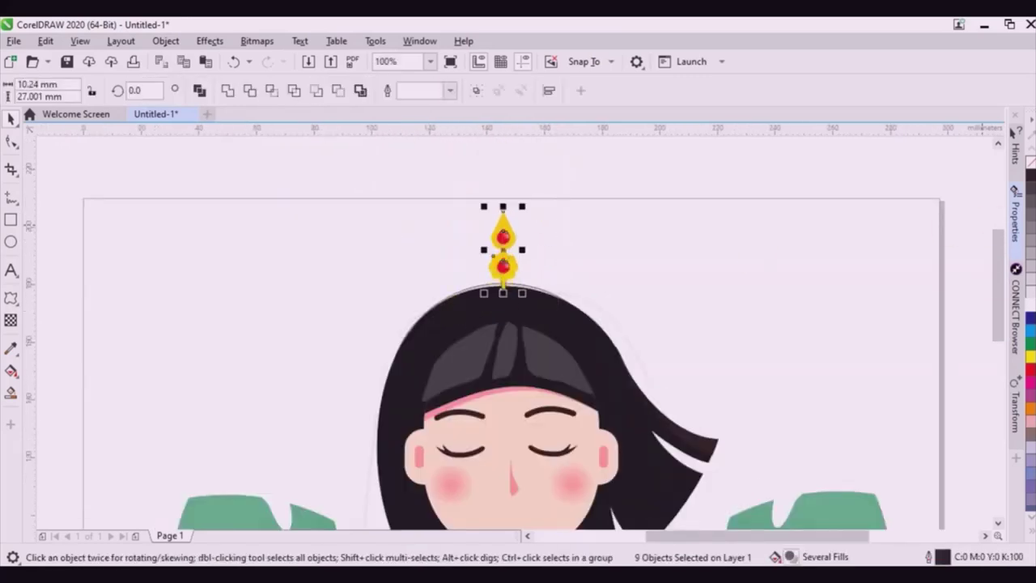
right_click(1030, 166)
left_click(629, 171)
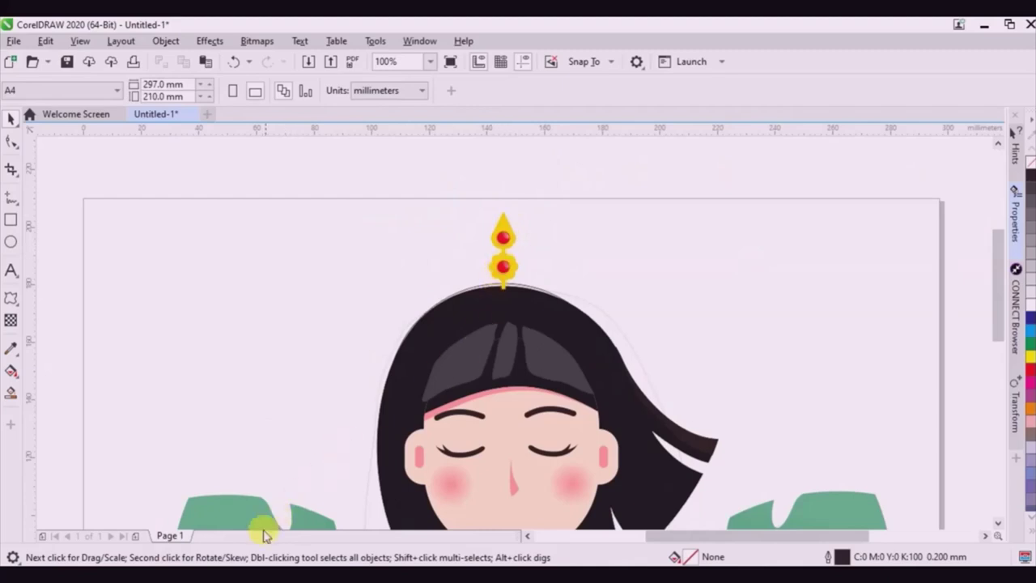
Place a copy of the flower shape beside the ornament and shift its fill to a deeper golden orange.
scroll(530, 269, "up", 2)
left_click_drag(463, 242, 690, 232)
right_click(690, 232)
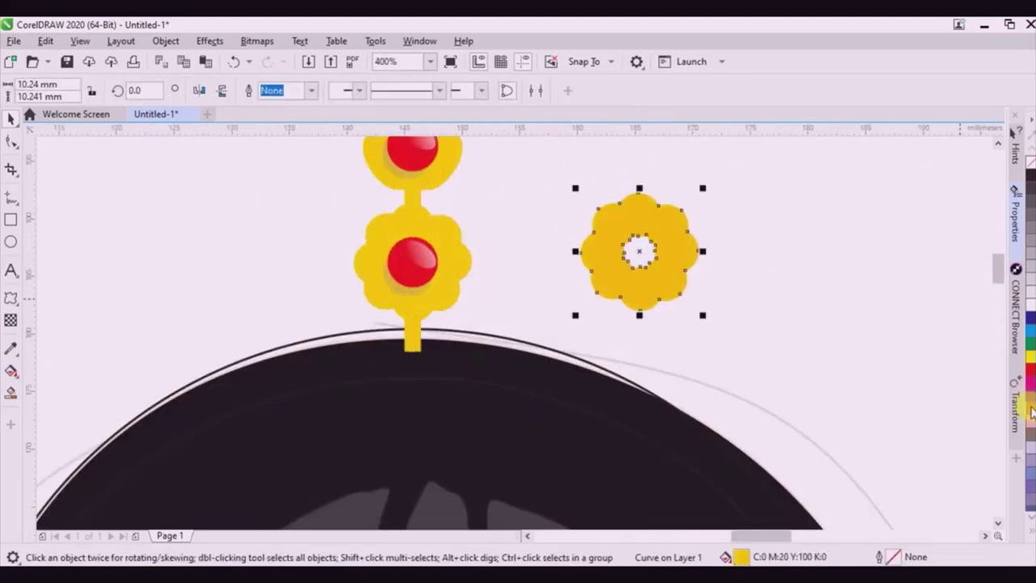
Sample the golden orange C:0 M:28 Y:100 K:0 from the flower copy and fill the ornament's connecting bar with it.
left_click(11, 340)
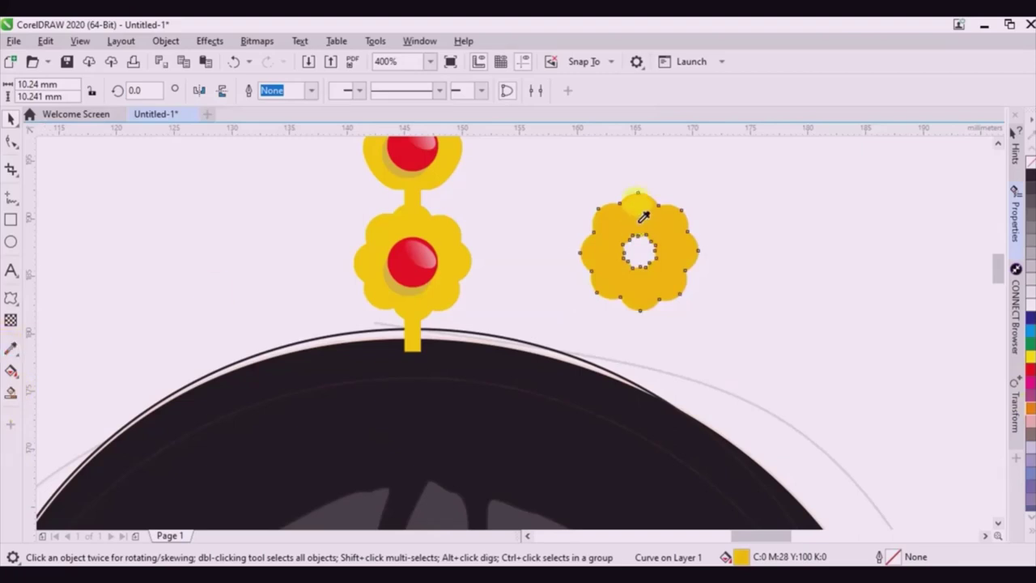
left_click(644, 217)
scroll(417, 196, "up", 1)
left_click(502, 183)
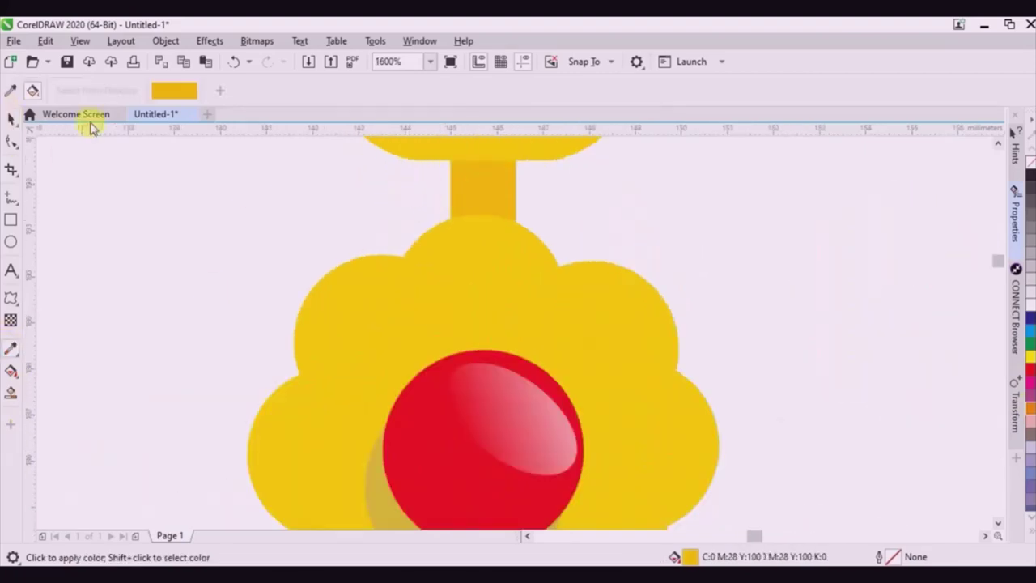
Widen the connecting bar symmetrically to about 127% and delete the spare flower copy beside the ornament.
left_click(12, 118)
scroll(534, 267, "down", 2)
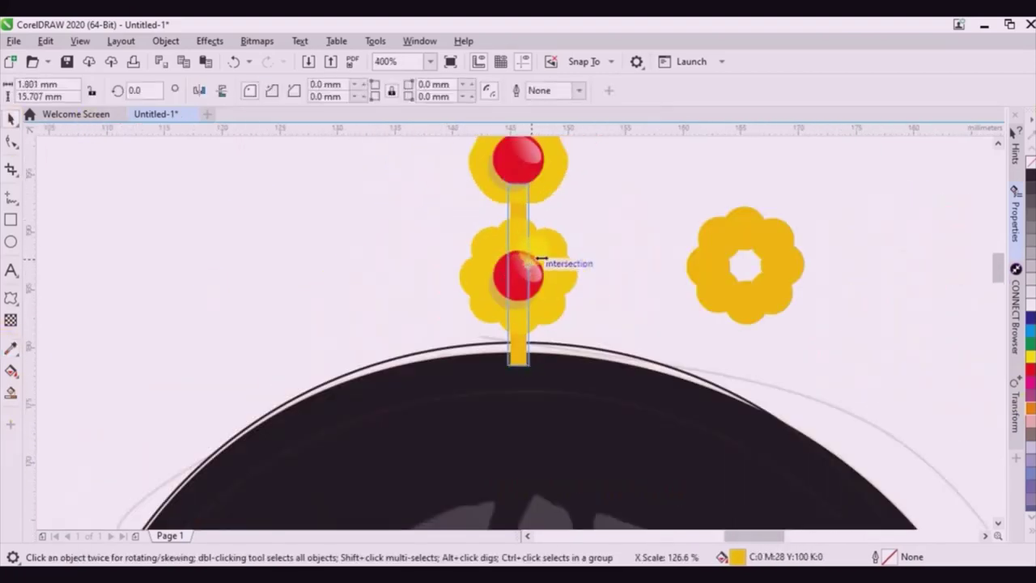
left_click(534, 273)
key("Delete")
Sample the connecting bar's golden orange and fill the headband over the hair with it.
left_click(11, 348)
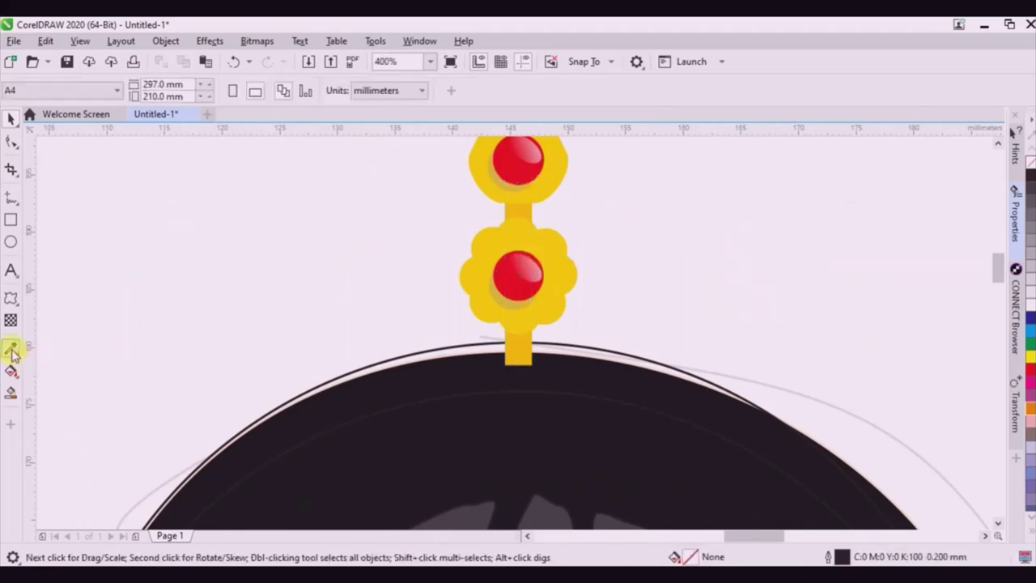
left_click(527, 342)
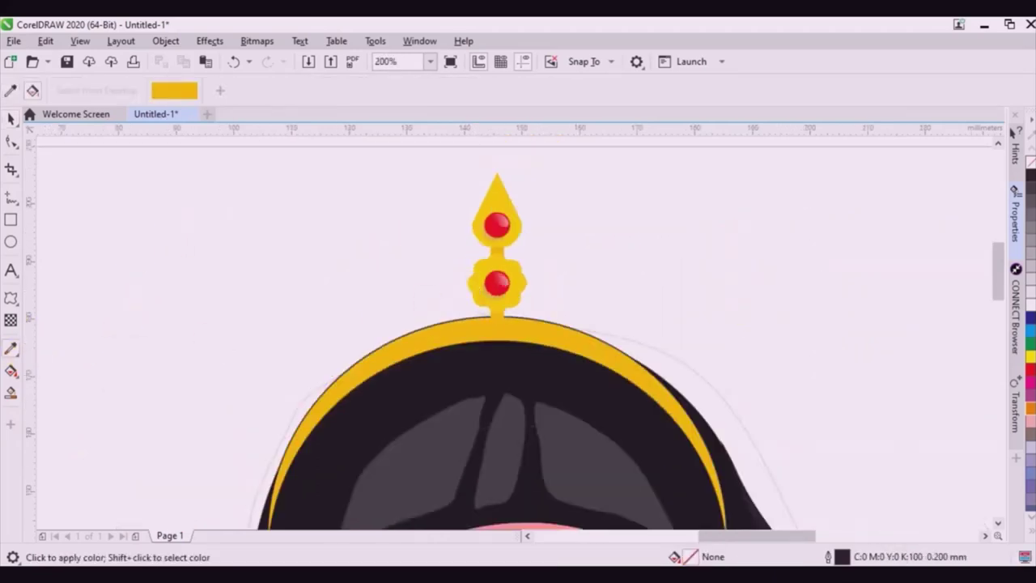
Give the headband a linear gradient from golden orange to the flower's yellow, C:0 M:16 Y:100 K:0, and remove its outline.
left_click(11, 372)
left_click(688, 320)
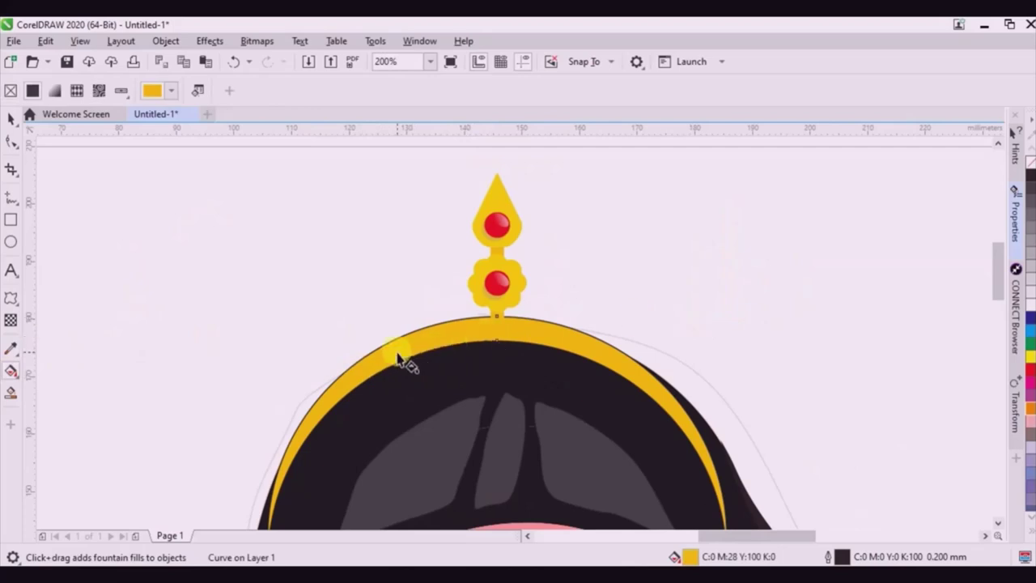
left_click_drag(397, 351, 674, 323)
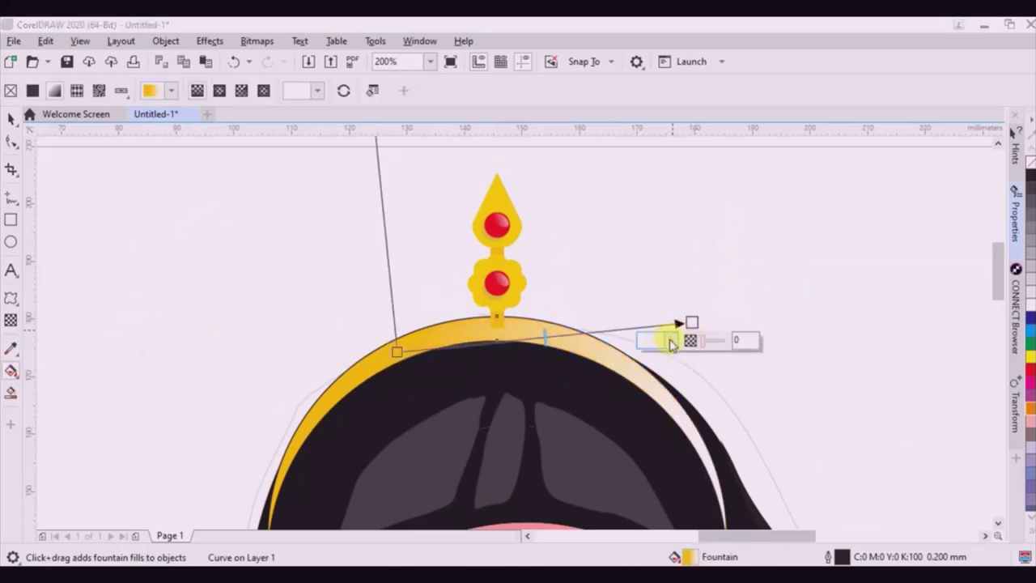
left_click(678, 340)
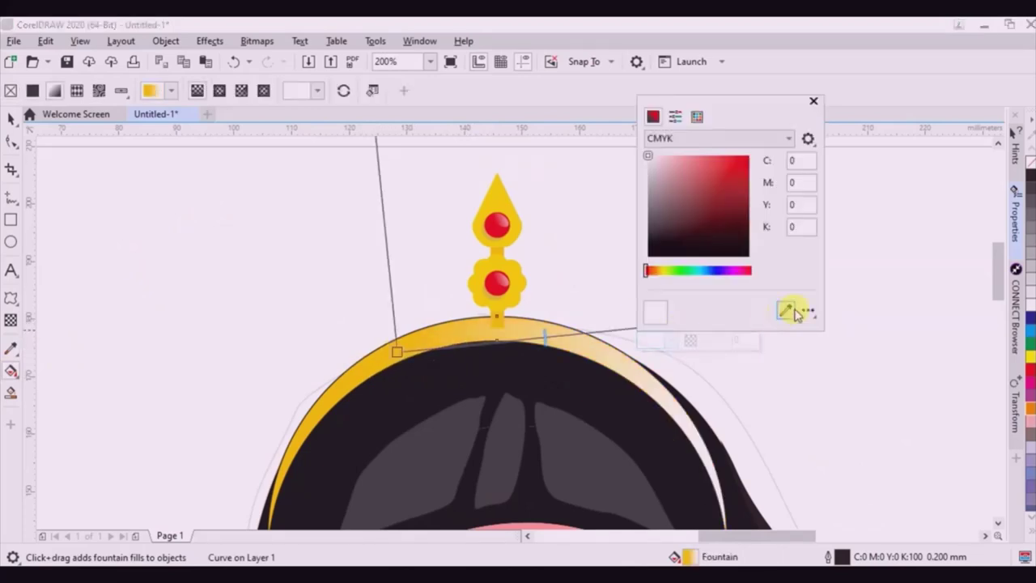
left_click(785, 310)
left_click(513, 268)
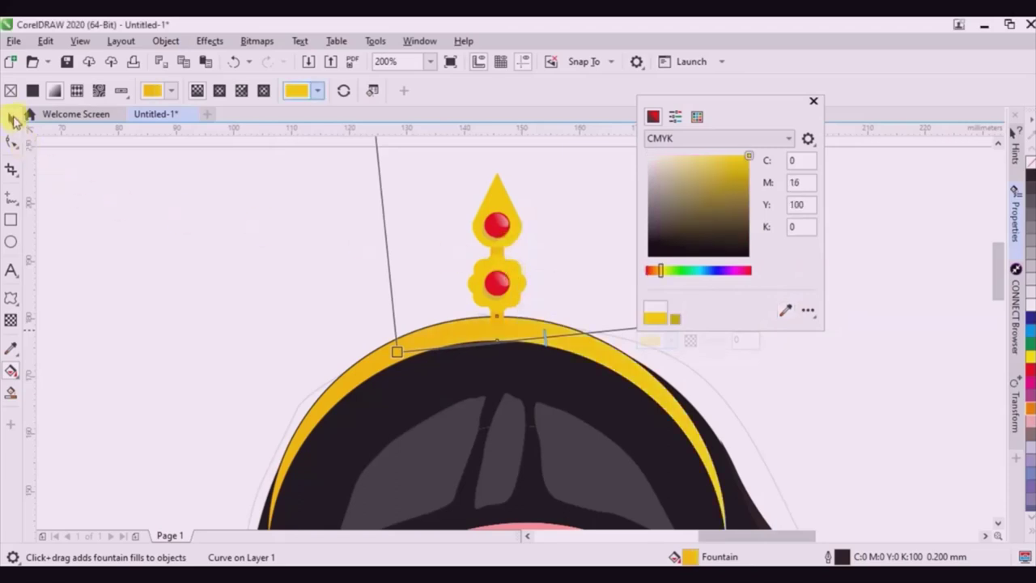
left_click(12, 119)
right_click(1030, 166)
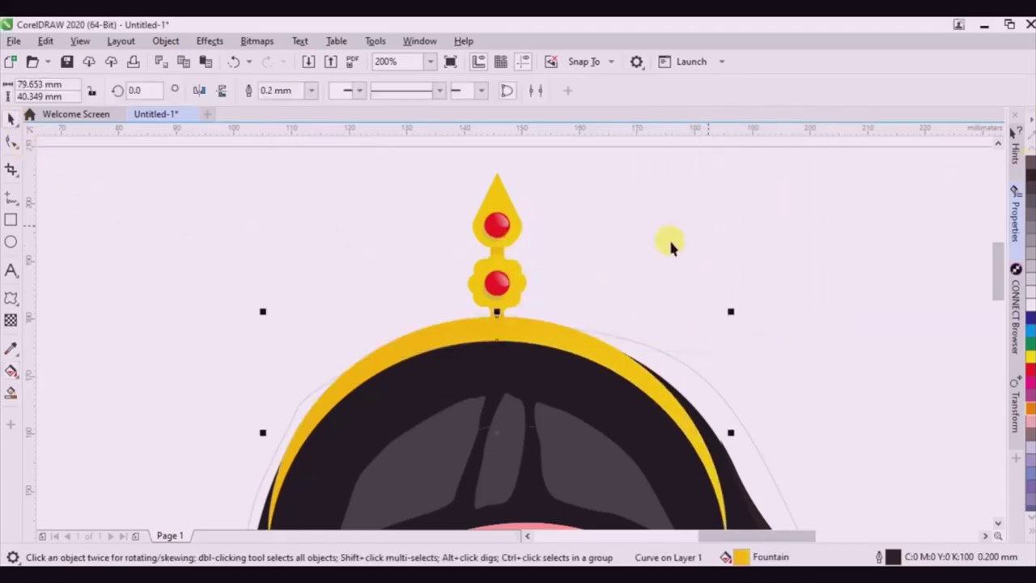
Select all nine objects of the red-gem head ornament above the headband and group them.
scroll(592, 242, "down", 2)
left_click(518, 312, "shift")
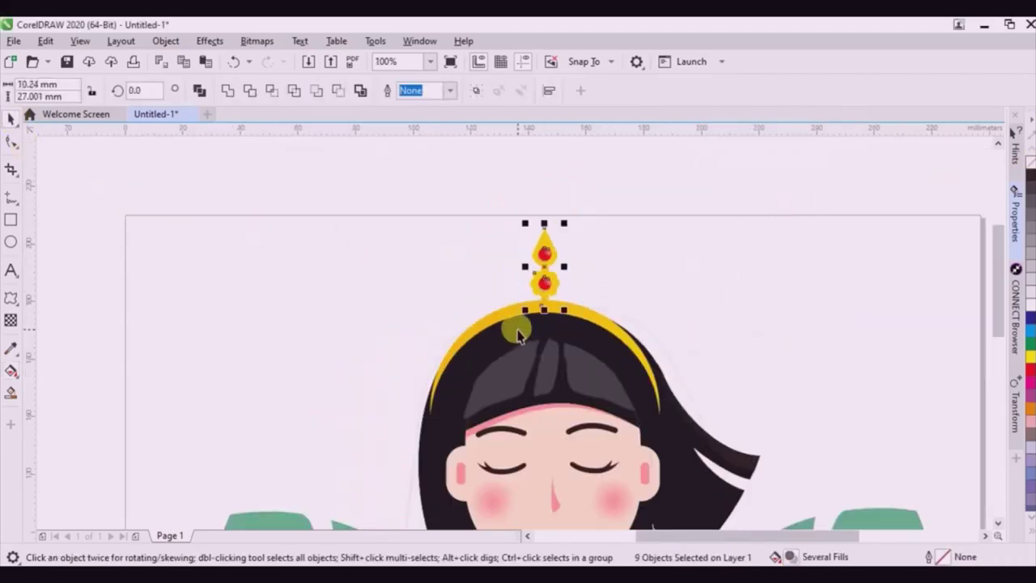
key("ctrl+g")
scroll(547, 272, "up", 4)
scroll(500, 211, "down", 4)
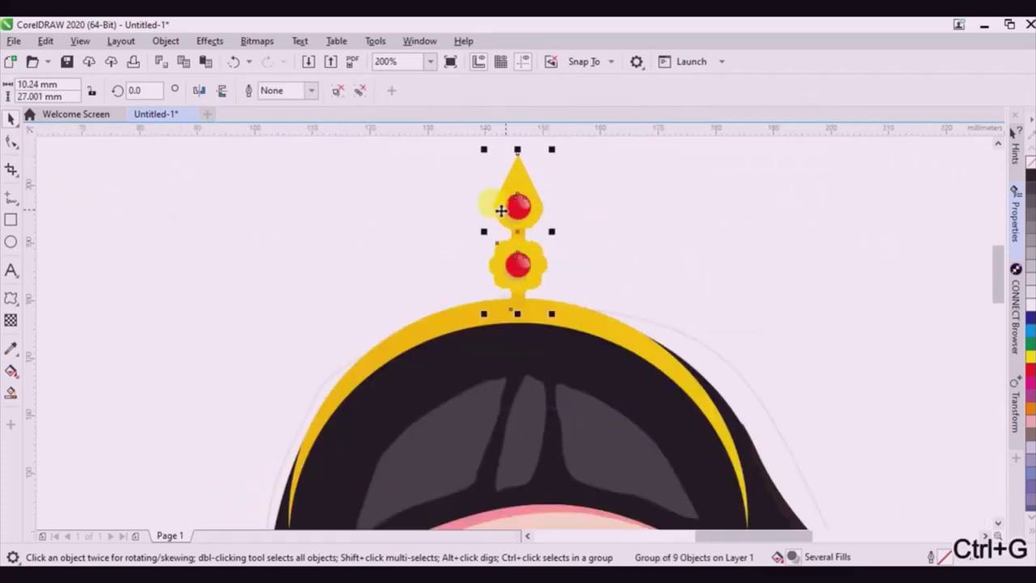
Draw two outline-only guide rectangles, the second about 114 by 60 mm, whose vertical and horizontal edges cross at the head's centre.
left_click(510, 212)
left_click_drag(513, 217, 509, 357)
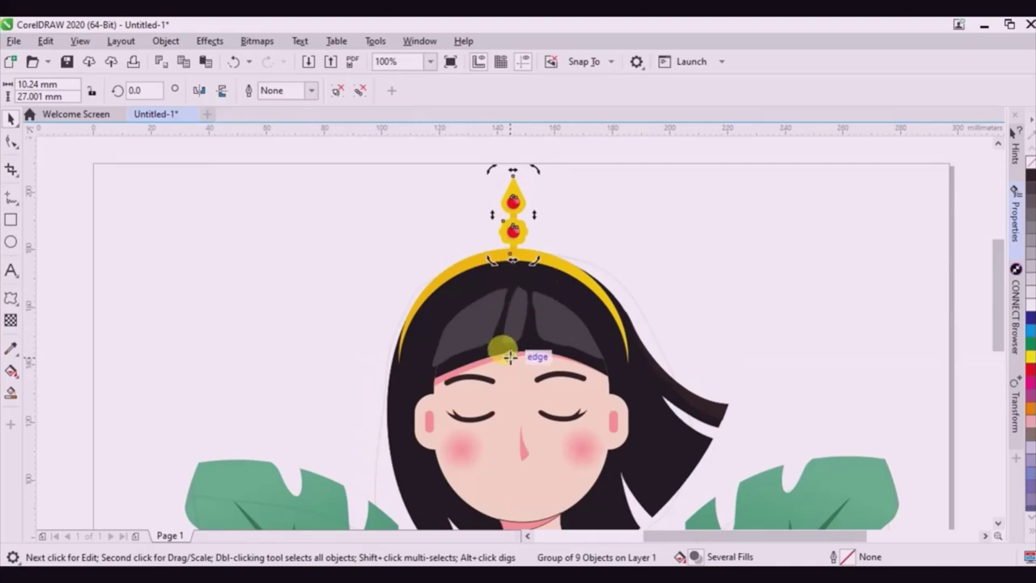
left_click(12, 218)
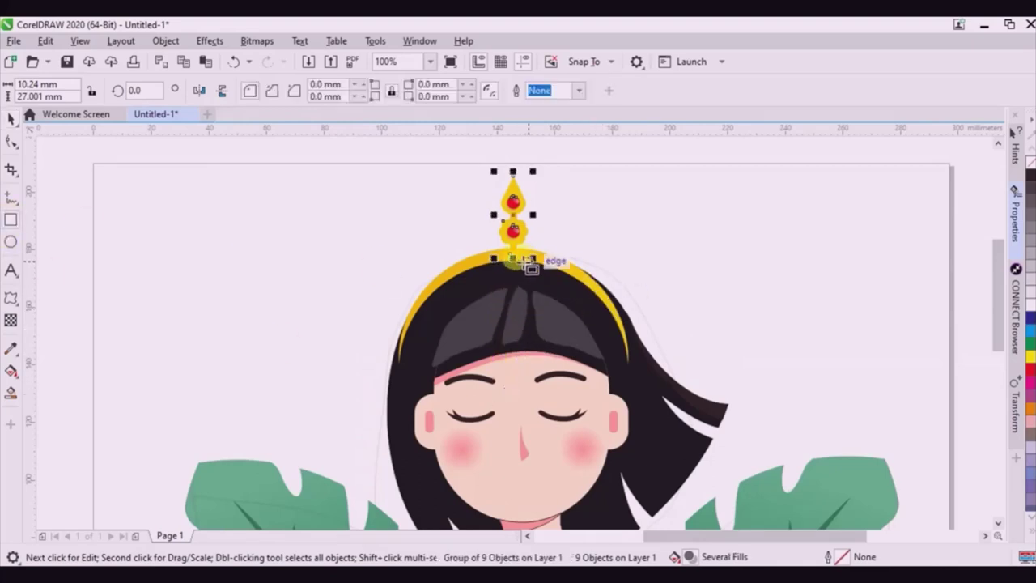
left_click_drag(515, 254, 171, 476)
left_click(599, 364)
left_click_drag(728, 354, 399, 527)
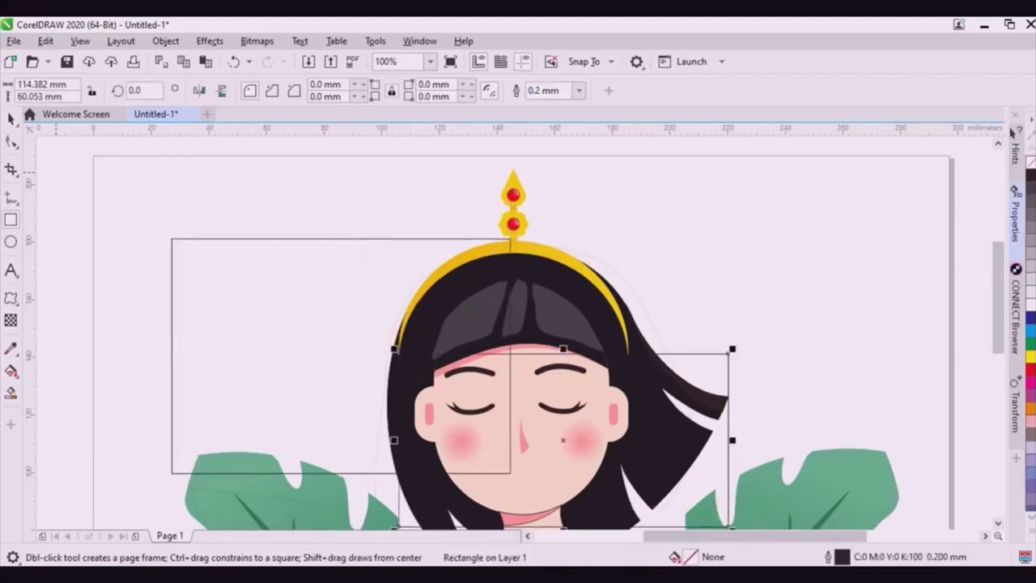
Place the ornament group's rotation centre where the guide rectangles cross and rotate a copy clockwise along the headband to 343.491°.
left_click(10, 118)
left_click(518, 207)
left_click(522, 212)
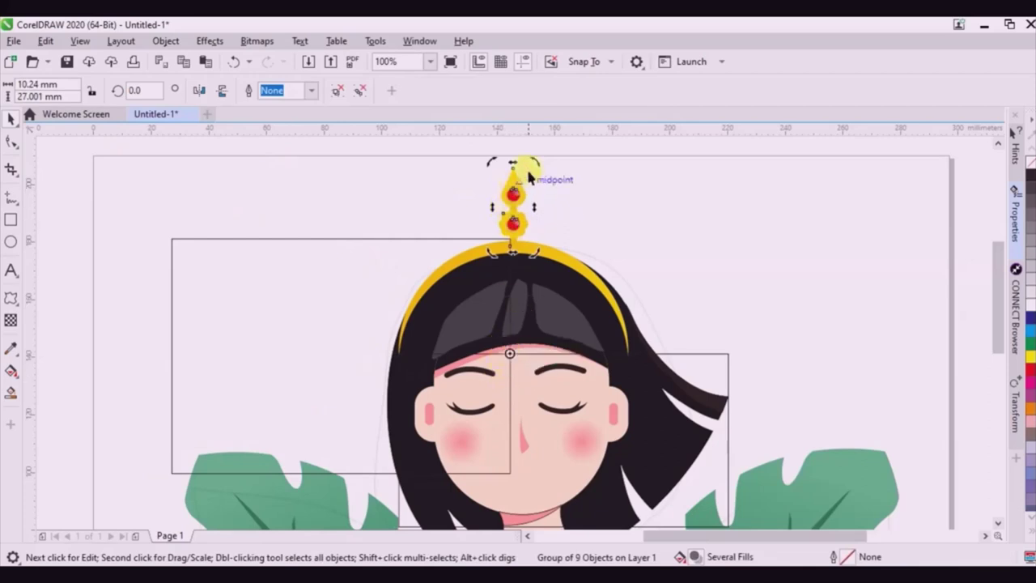
left_click_drag(536, 157, 578, 171)
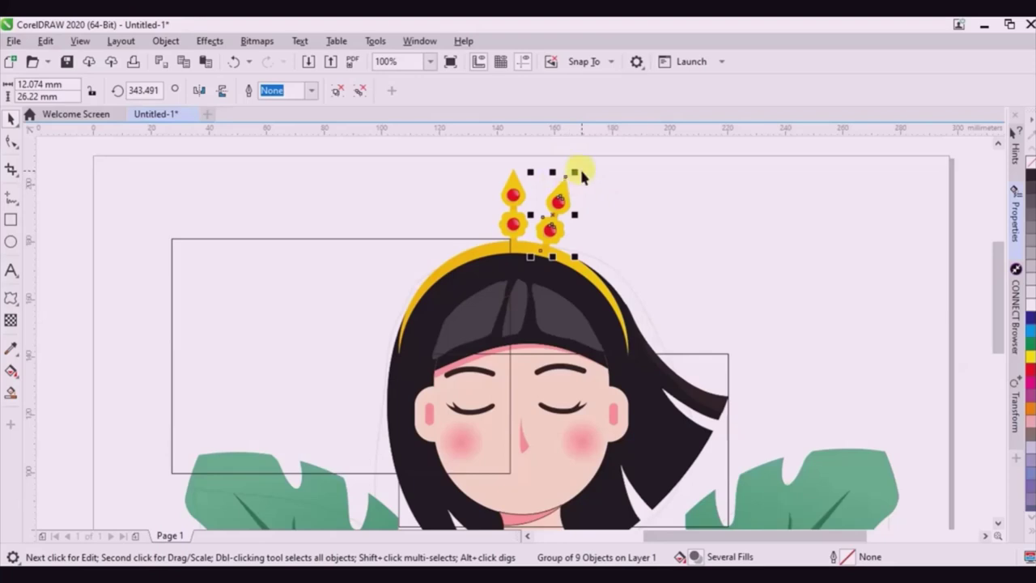
Scale the rotated ornament copy down to about 11.1 by 24.1 mm and seat its connecting bar on the headband.
scroll(577, 166, "up", 2)
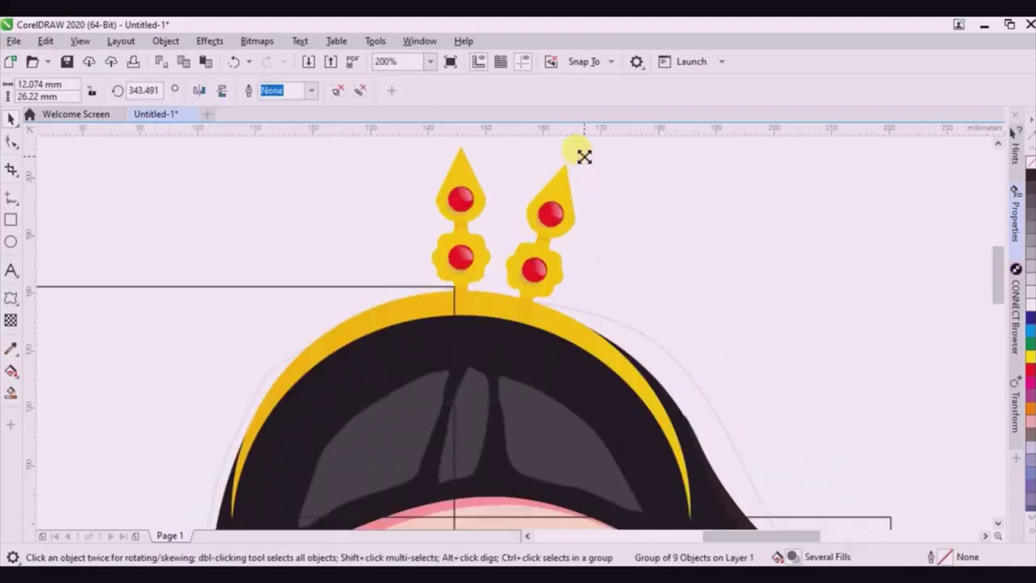
left_click_drag(584, 156, 585, 168)
scroll(530, 270, "up", 2)
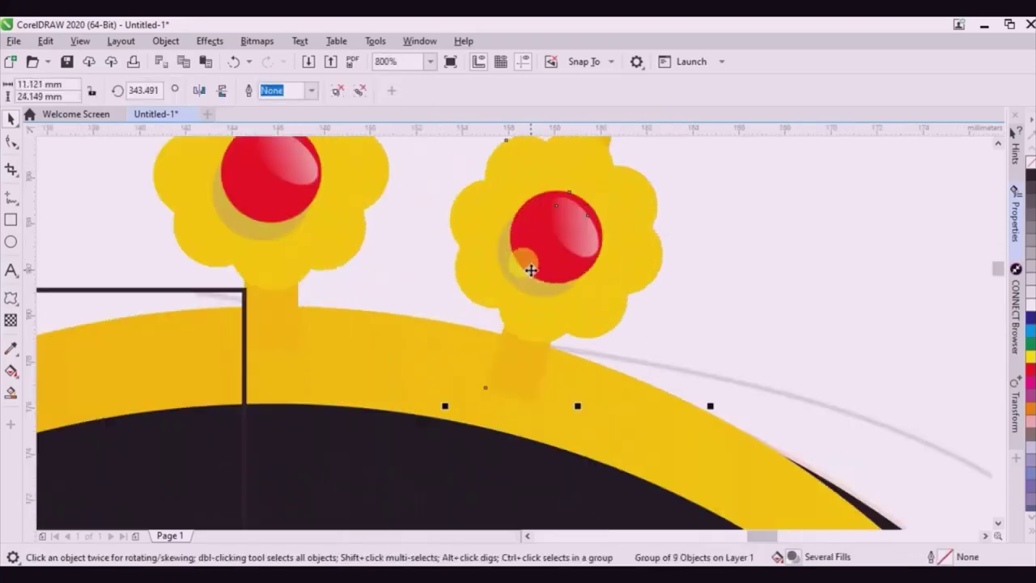
left_click_drag(530, 270, 541, 258)
scroll(558, 263, "down", 4)
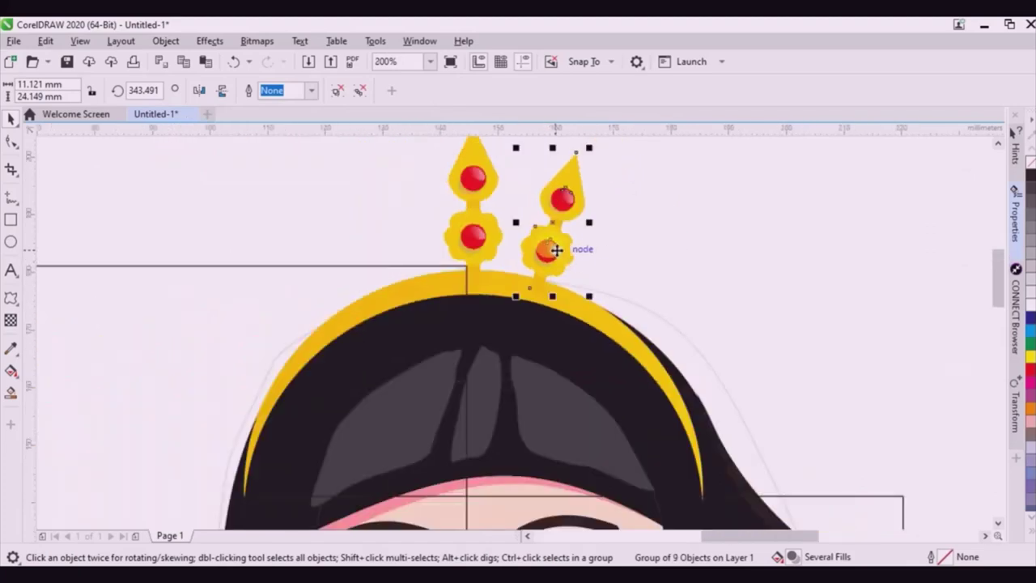
Rotate further ornament copies about the head's centre down the headband's right half, with the outermost at 299.607°.
left_click(556, 251)
scroll(571, 214, "down", 2)
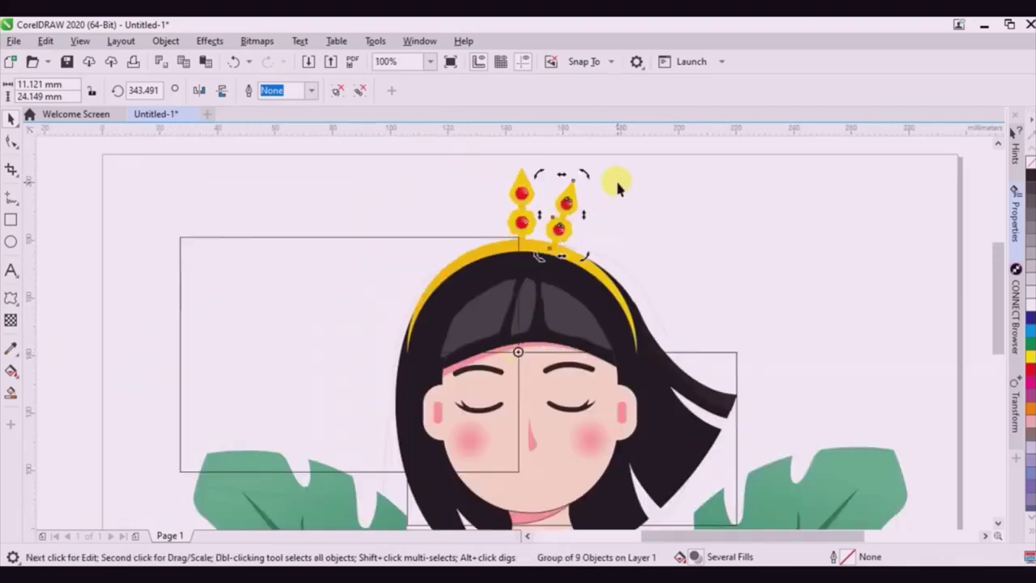
left_click_drag(586, 173, 730, 318)
scroll(630, 215, "up", 2)
scroll(665, 205, "down", 1)
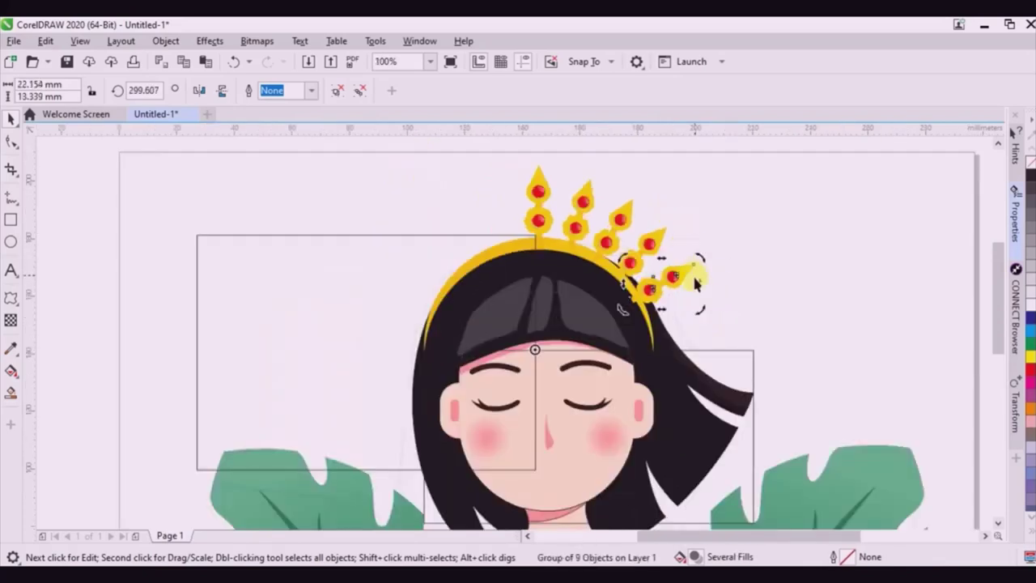
Scale down the outer ornament copies progressively and reseat them along the headband's right half.
scroll(698, 278, "up", 1)
left_click(680, 270)
left_click_drag(698, 244, 662, 235)
left_click_drag(646, 167, 636, 178)
scroll(548, 233, "up", 2)
left_click_drag(588, 262, 612, 232)
scroll(596, 242, "down", 3)
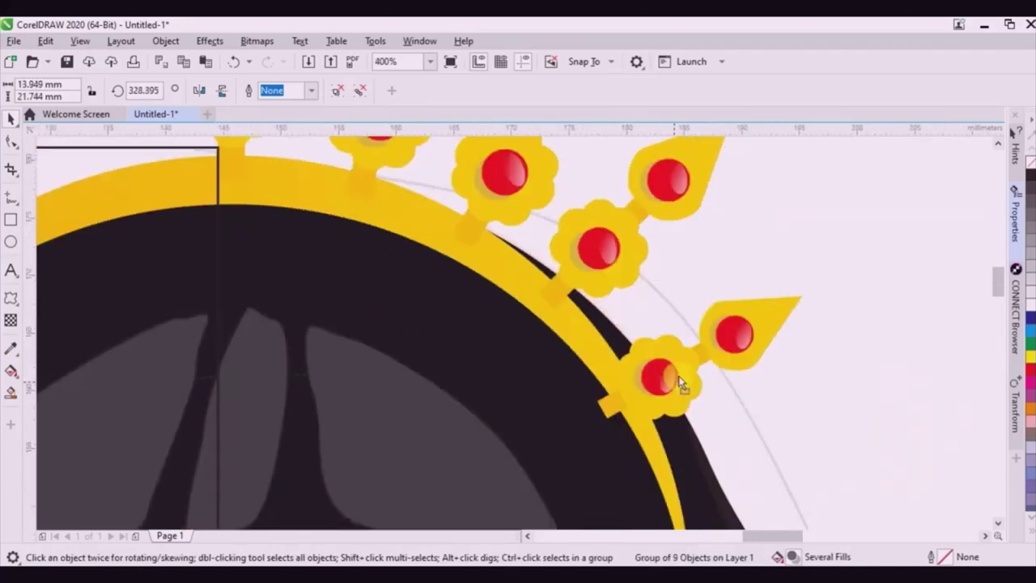
Move the outermost ornament copy so its bar meets the headband's edge and rotate it to 301.087°.
left_click_drag(678, 375, 704, 346)
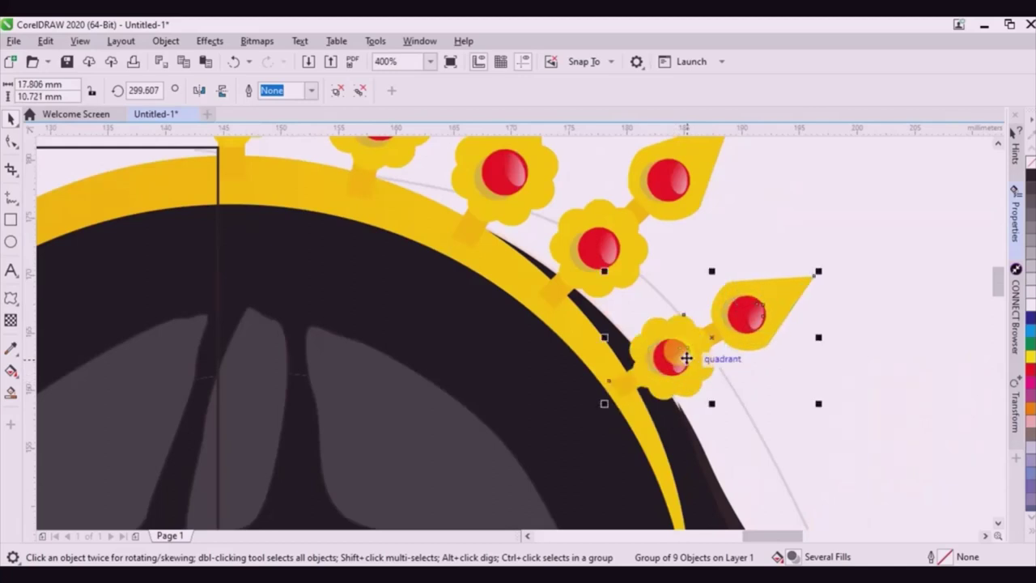
scroll(698, 302, "down", 3)
scroll(729, 312, "up", 3)
left_click(742, 268)
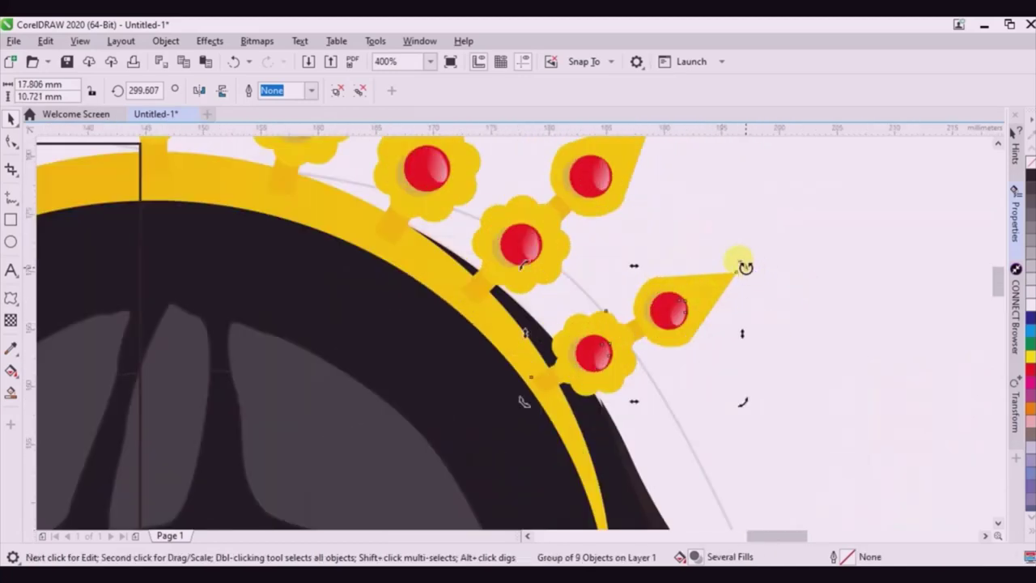
left_click_drag(745, 266, 731, 256)
scroll(704, 267, "down", 3)
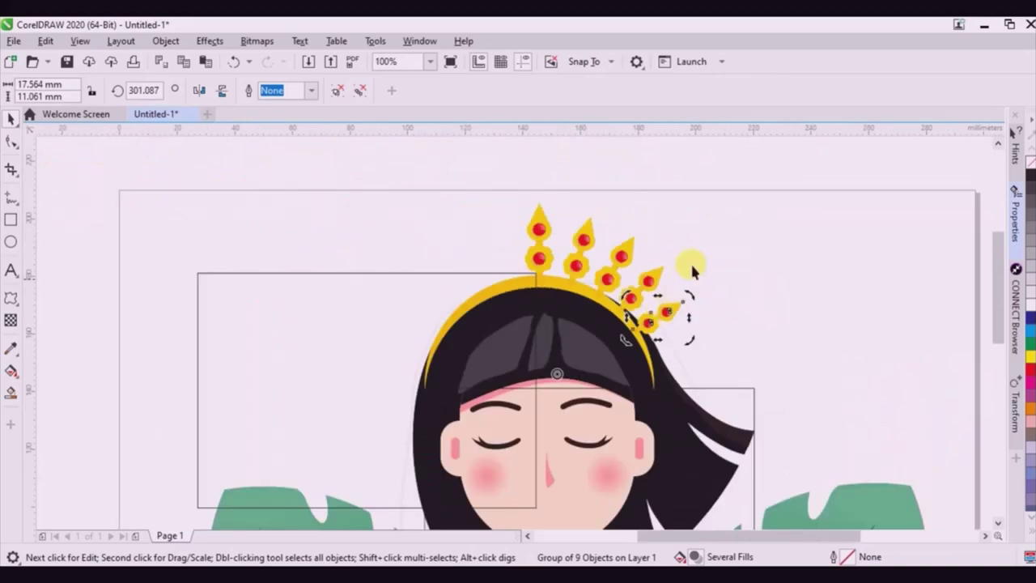
Duplicate the five head ornaments together to the left of the crown and group the copies.
left_click(696, 245)
left_click_drag(672, 237, 502, 342)
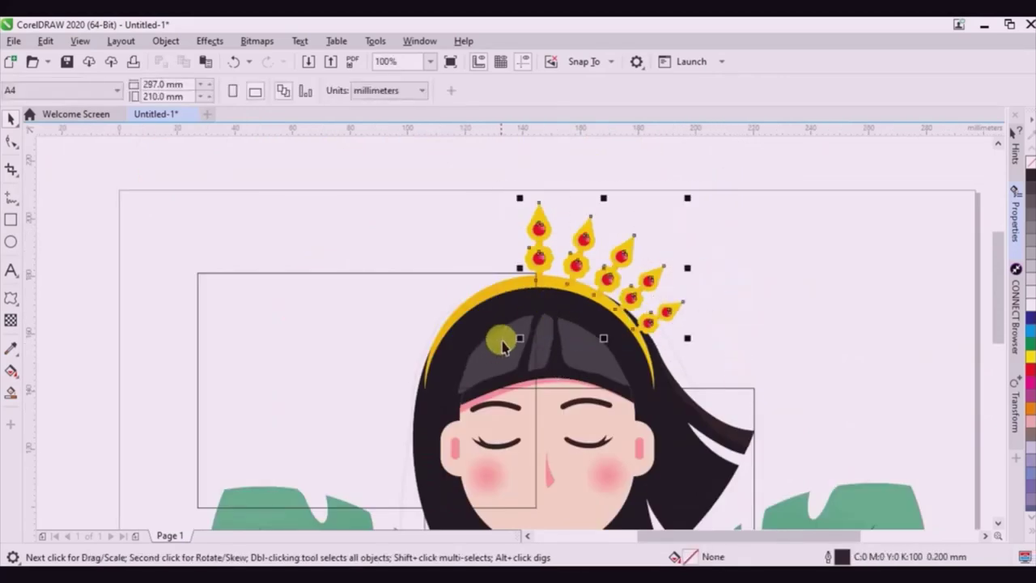
left_click_drag(540, 234, 329, 223)
right_click(329, 223)
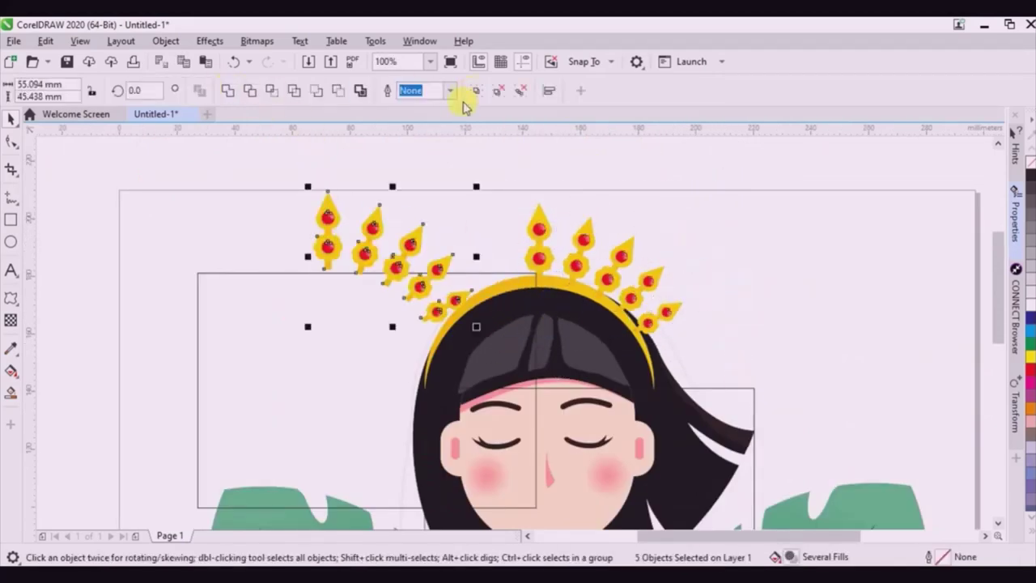
key("ctrl+g")
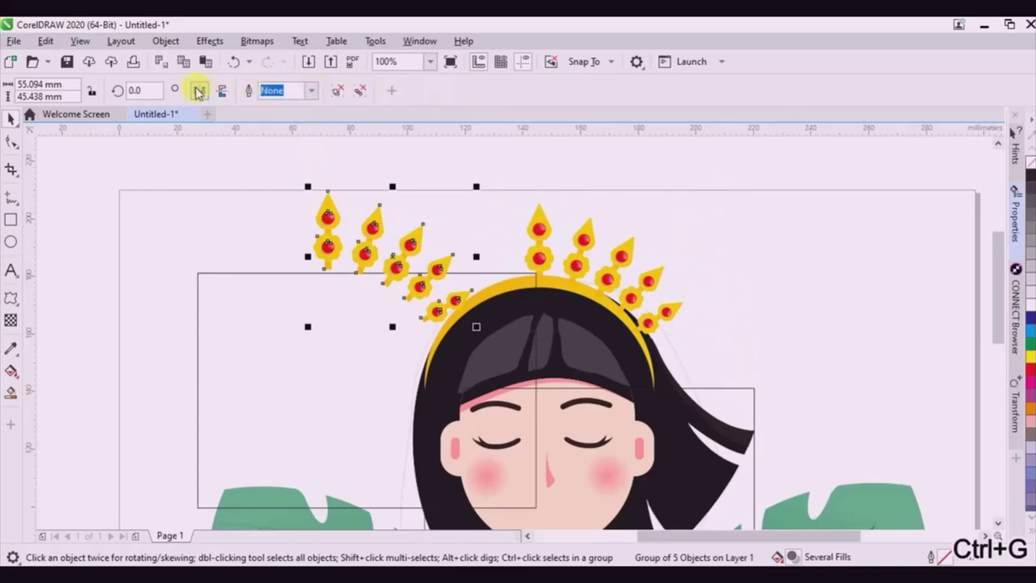
Mirror the grouped ornaments horizontally, fit them along the headband's left half, and delete the two guide rectangles.
left_click(199, 91)
scroll(473, 269, "up", 2)
left_click_drag(444, 265, 607, 286)
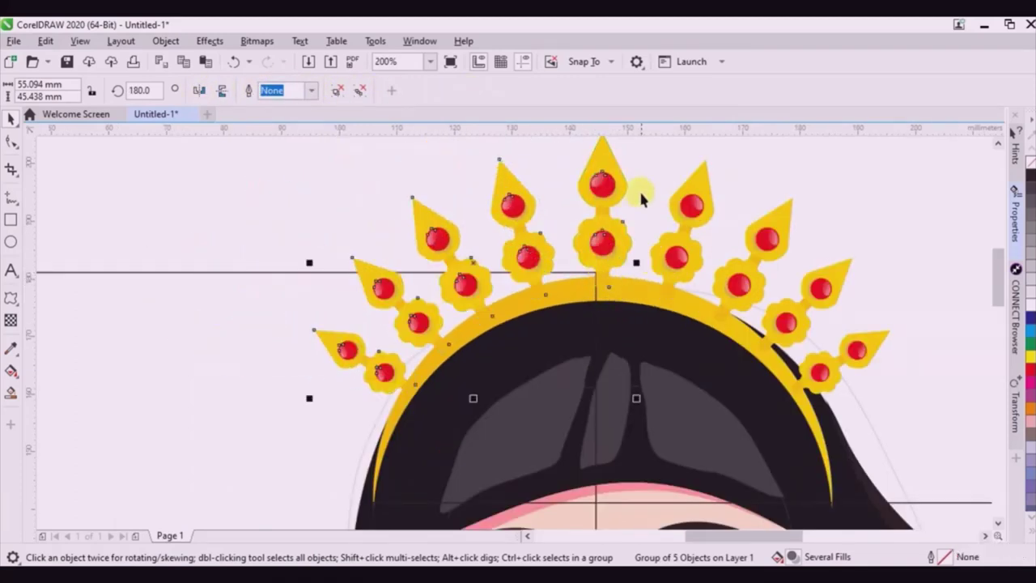
scroll(618, 178, "down", 2)
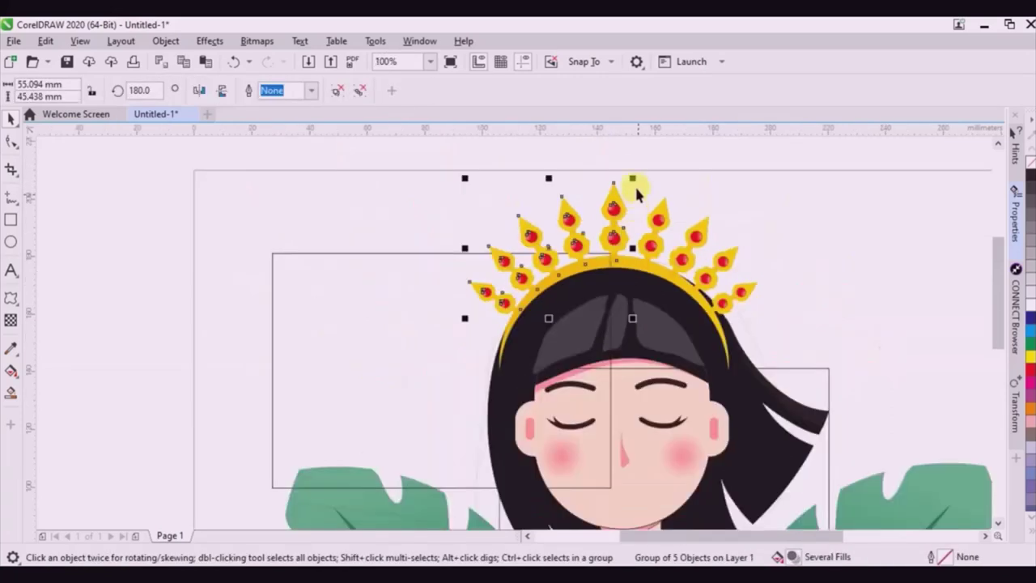
key("Escape")
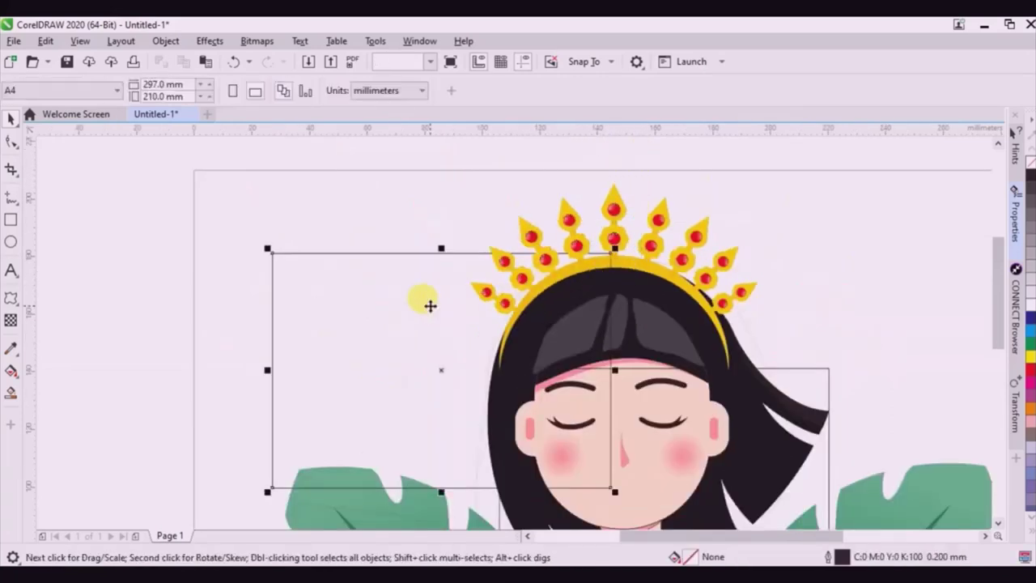
scroll(595, 267, "down", 2)
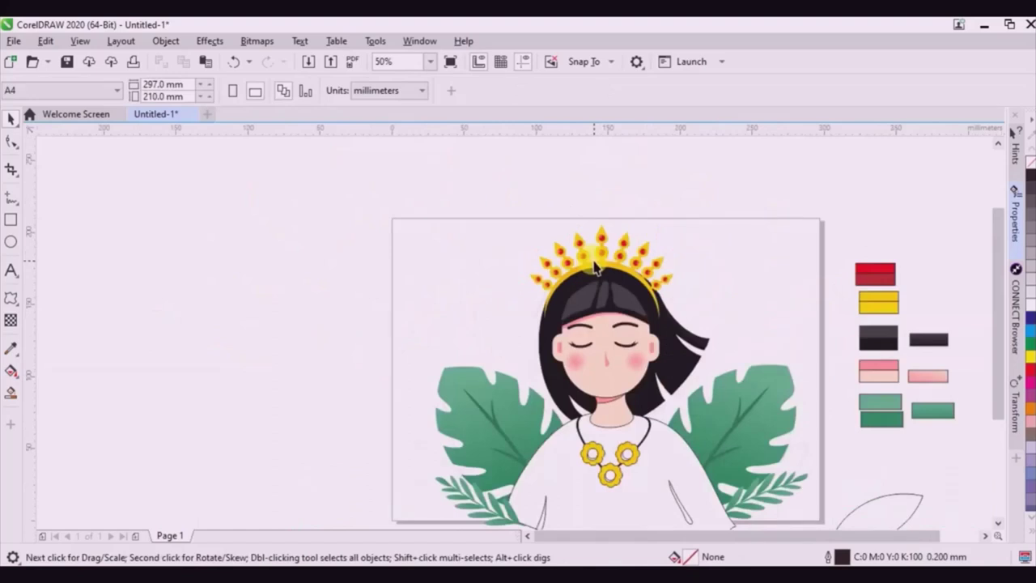
Fill the woman's white dress with red C:0 M:100 Y:100 K:0.
left_click(629, 495)
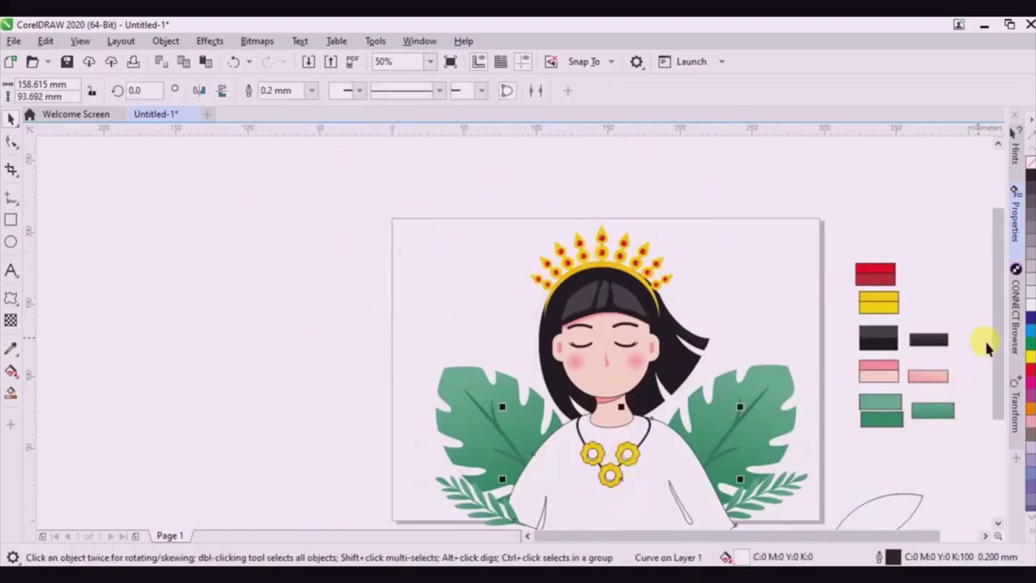
left_click(1030, 368)
scroll(440, 288, "down", 2)
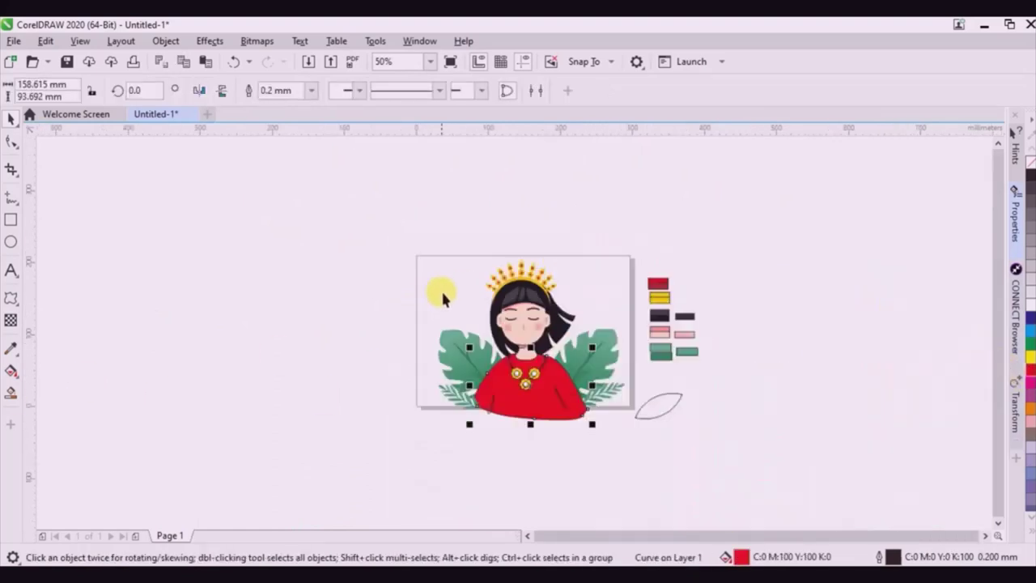
Draw a rectangle about 287 by 40 mm across the dress hem, with its upper edge on the page's bottom edge.
scroll(553, 411, "up", 2)
left_click_drag(618, 459, 403, 369)
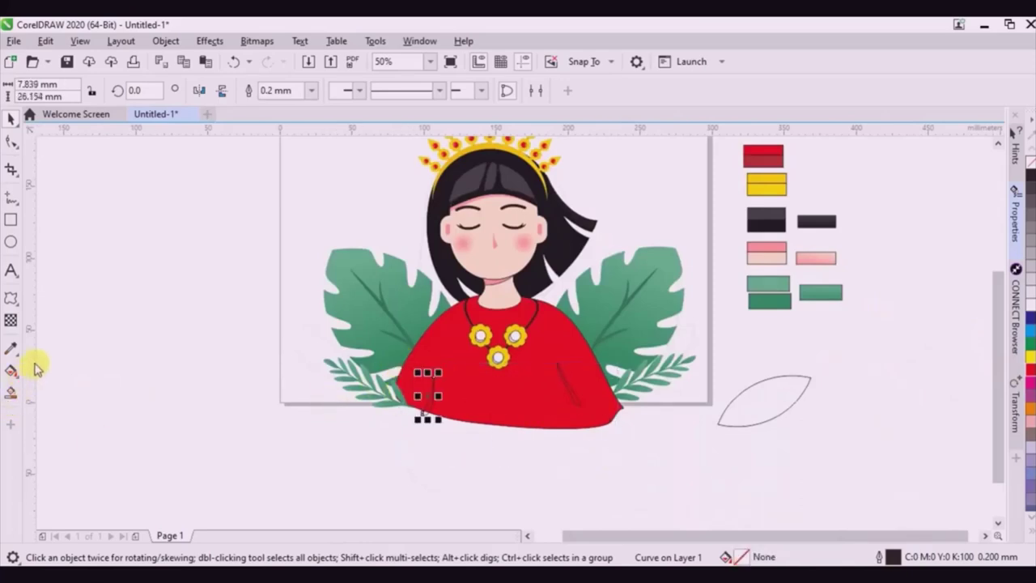
left_click(11, 221)
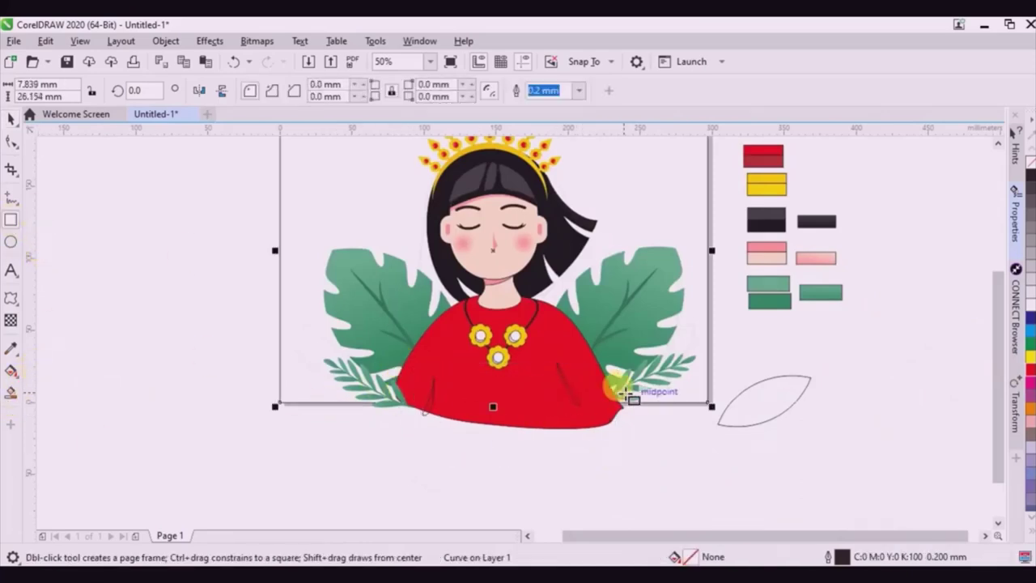
left_click_drag(674, 397, 253, 463)
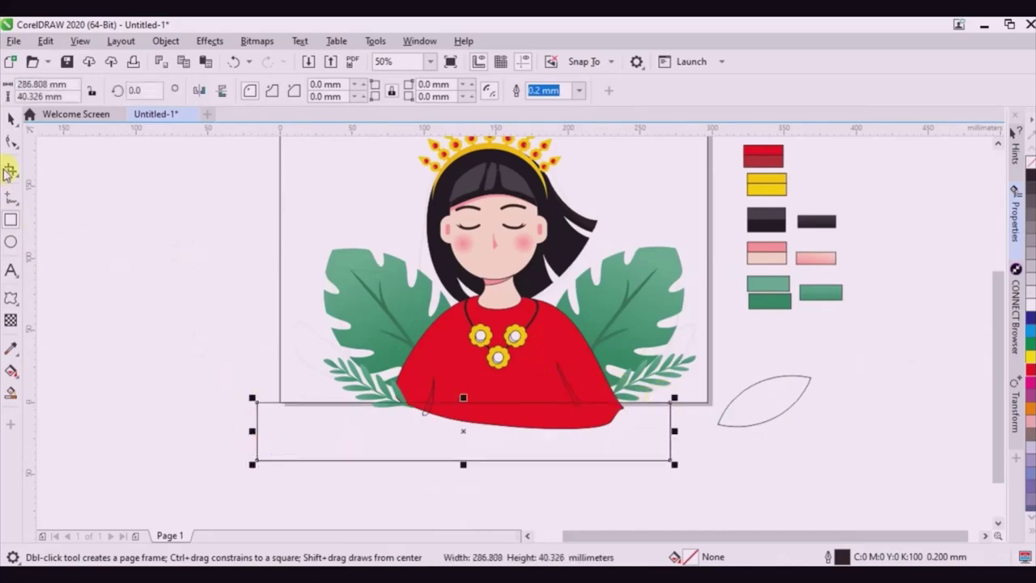
Edit the dress outline's nodes and pull its lower-left corner slightly downwards, below the page's bottom edge.
left_click(7, 120)
left_click(505, 405)
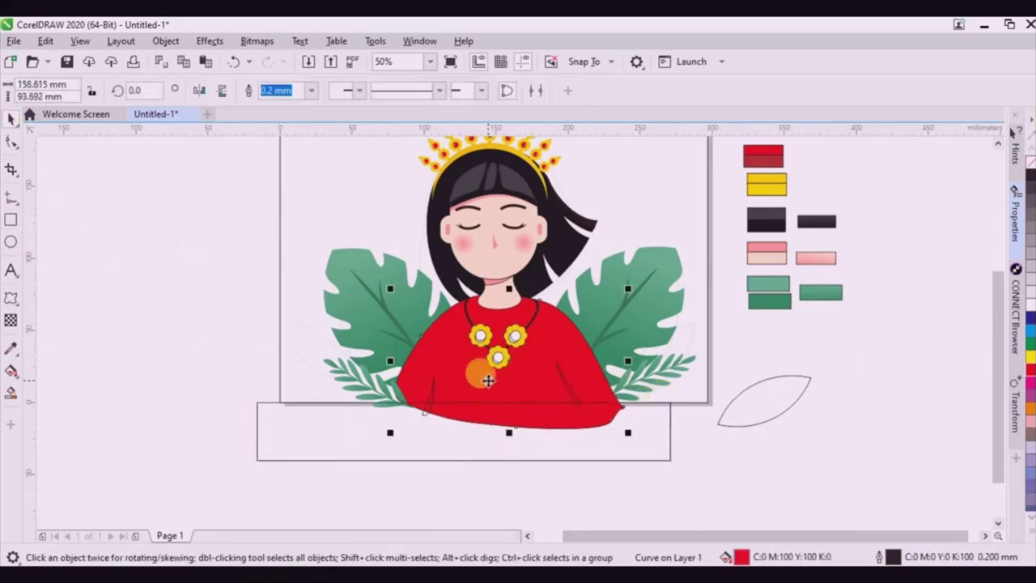
double_click(488, 380)
left_click_drag(398, 401, 396, 412)
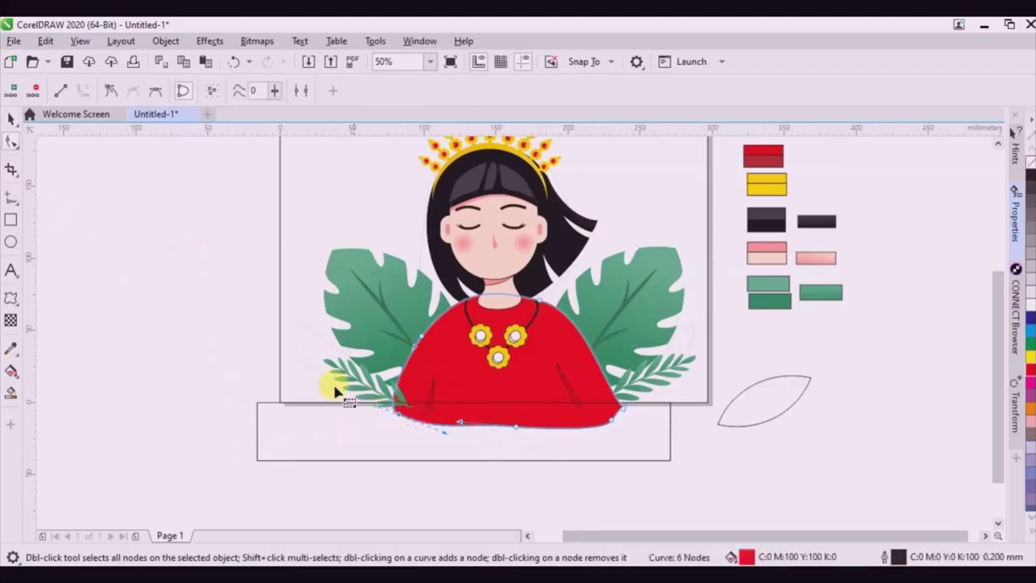
Cut off the part of the dress below the page using the rectangle, removing the rectangle as well.
left_click(11, 119)
left_click(669, 433, "shift")
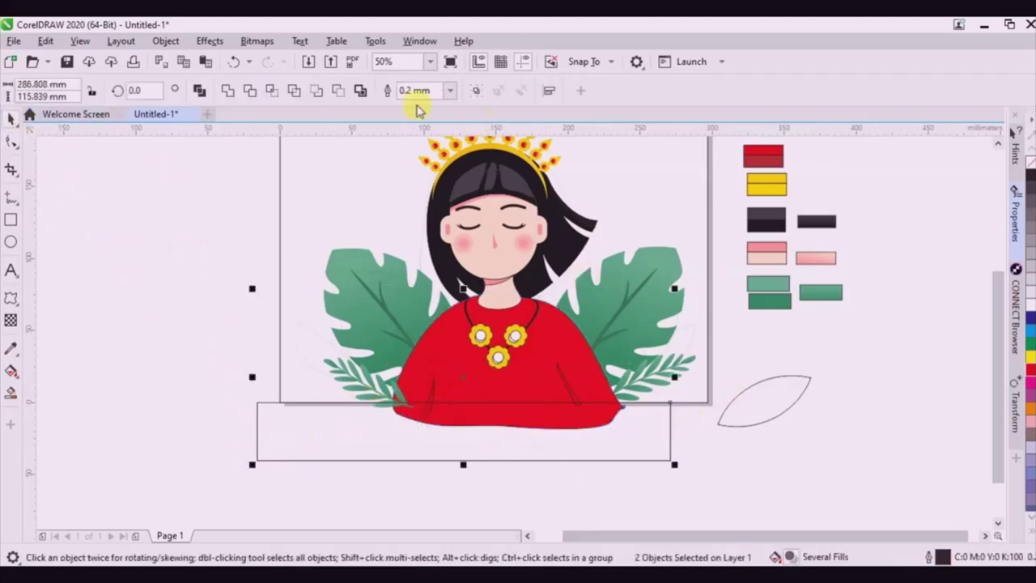
left_click(340, 92)
scroll(518, 421, "up", 1)
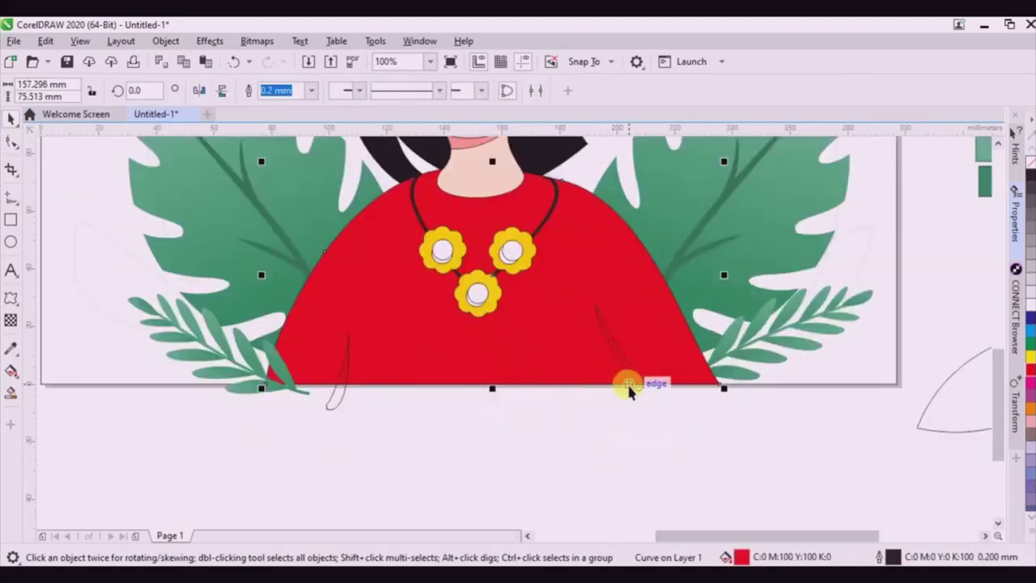
Widen the lower end of the dress's right fold by moving its bottom node outward, and activate the colour eyedropper.
scroll(631, 389, "up", 2)
key("F10")
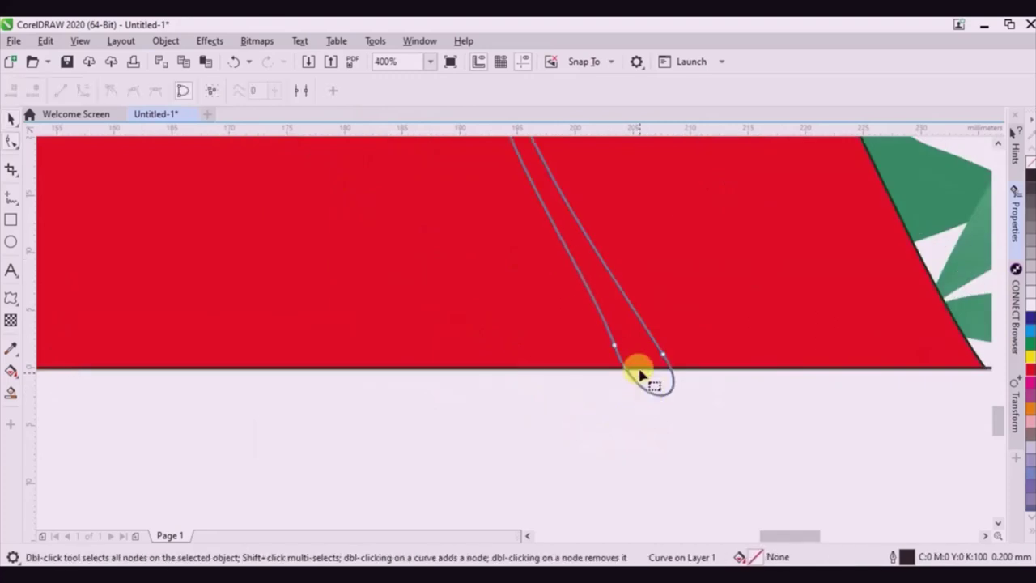
left_click_drag(639, 374, 710, 408)
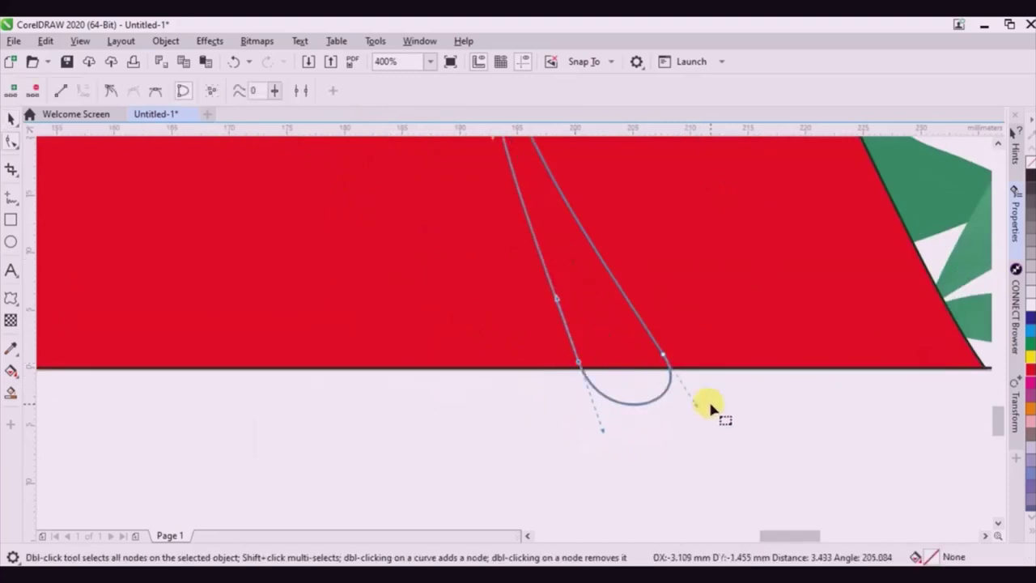
scroll(710, 406, "down", 2)
left_click(14, 350)
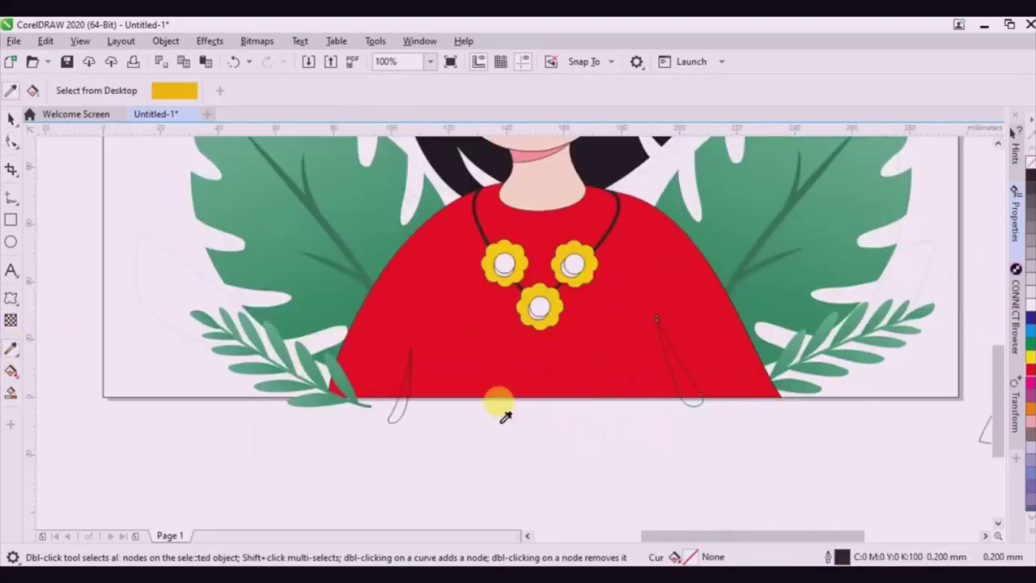
Fill both dress folds with the dark red sampled from the palette swatch, C:33 M:97 Y:91 K:1.
scroll(583, 364, "down", 2)
scroll(688, 284, "up", 1)
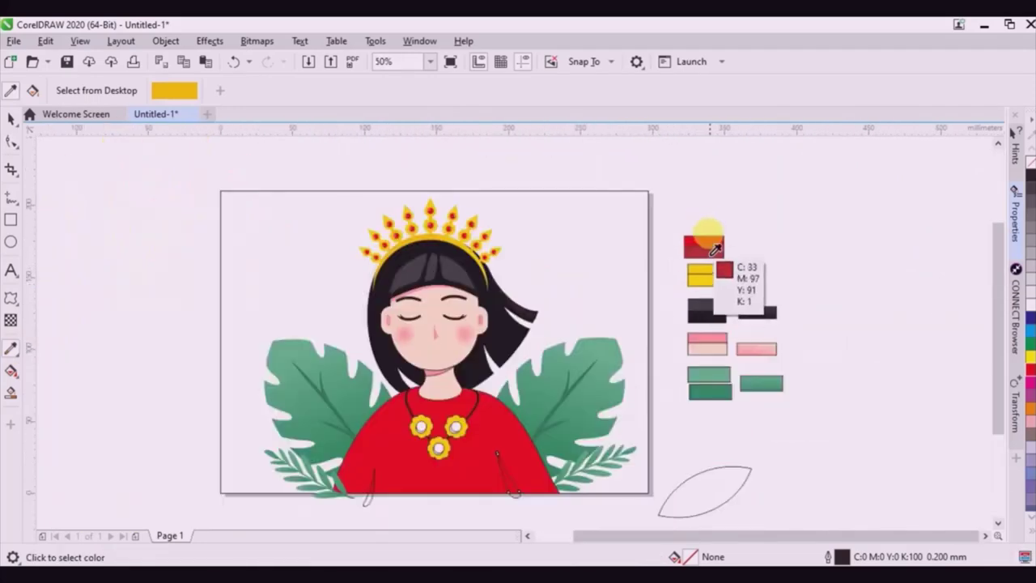
left_click(703, 254)
scroll(490, 493, "up", 1)
left_click(544, 454)
scroll(751, 343, "down", 1)
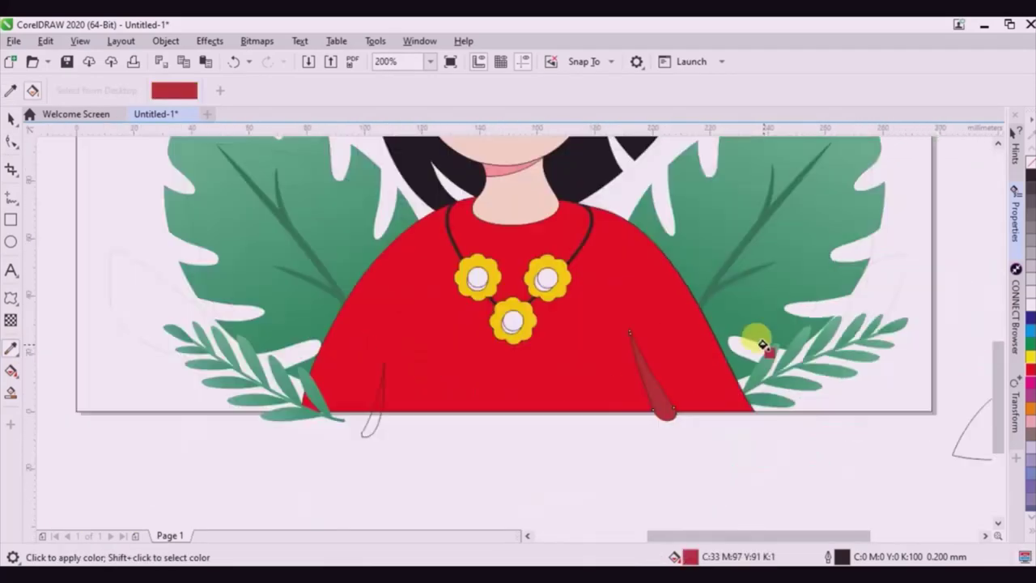
scroll(386, 388, "up", 1)
left_click(341, 446)
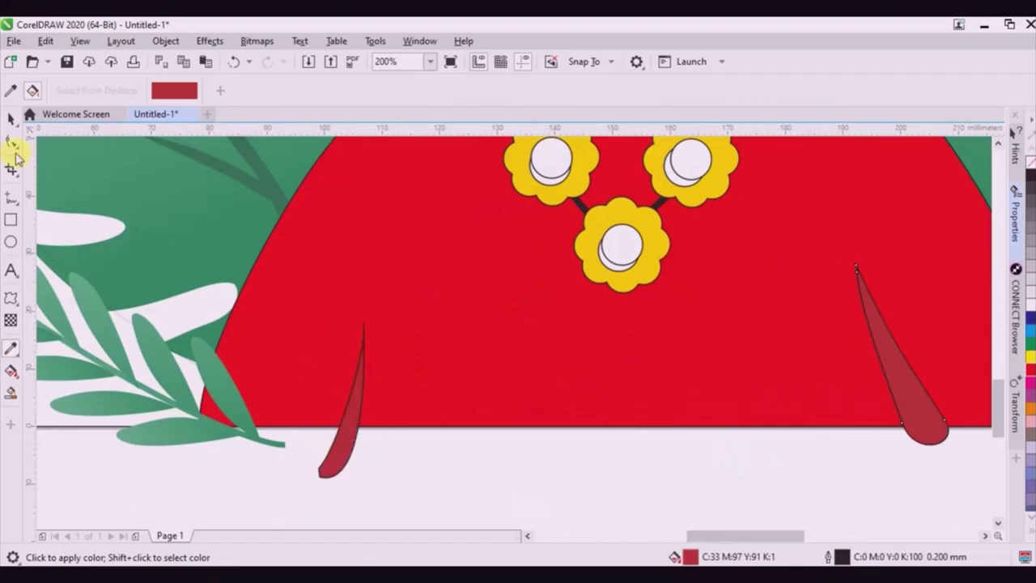
Weld the two dress folds into one object, intersect it with the dress, and delete the original folds.
left_click(18, 119)
left_click(898, 364)
left_click(359, 439, "shift")
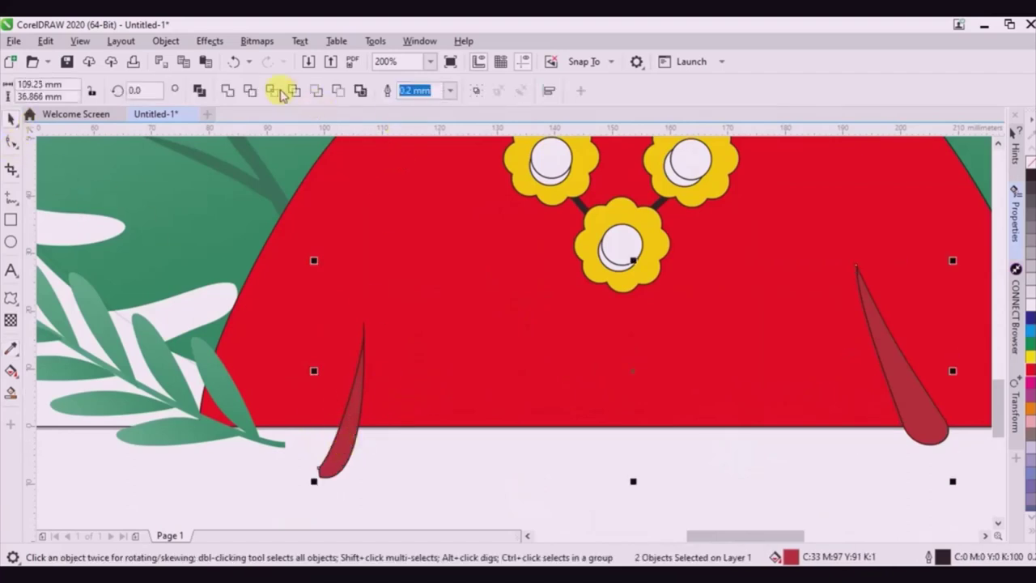
left_click(232, 92)
left_click(480, 348, "shift")
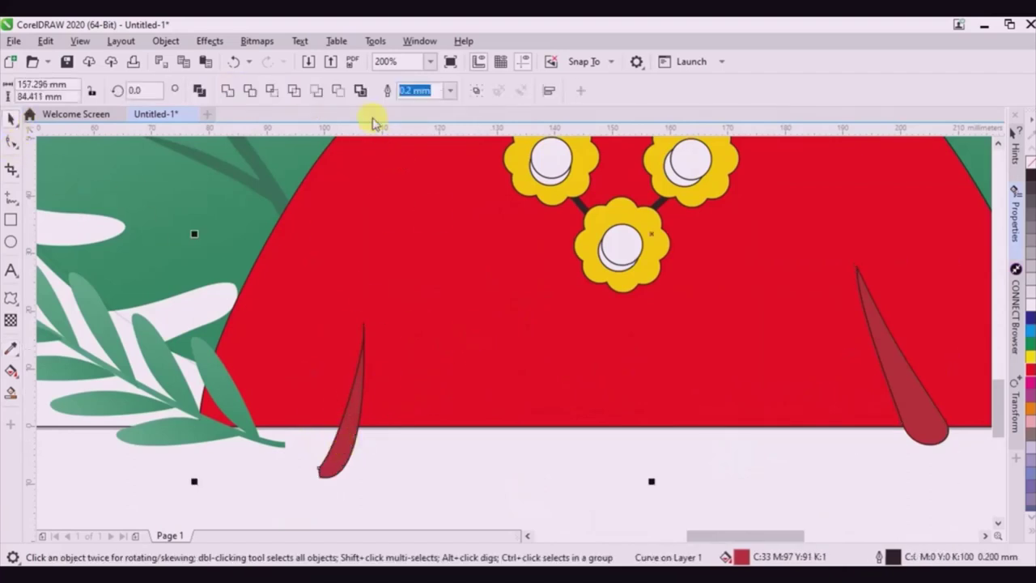
left_click(275, 93)
key("Delete")
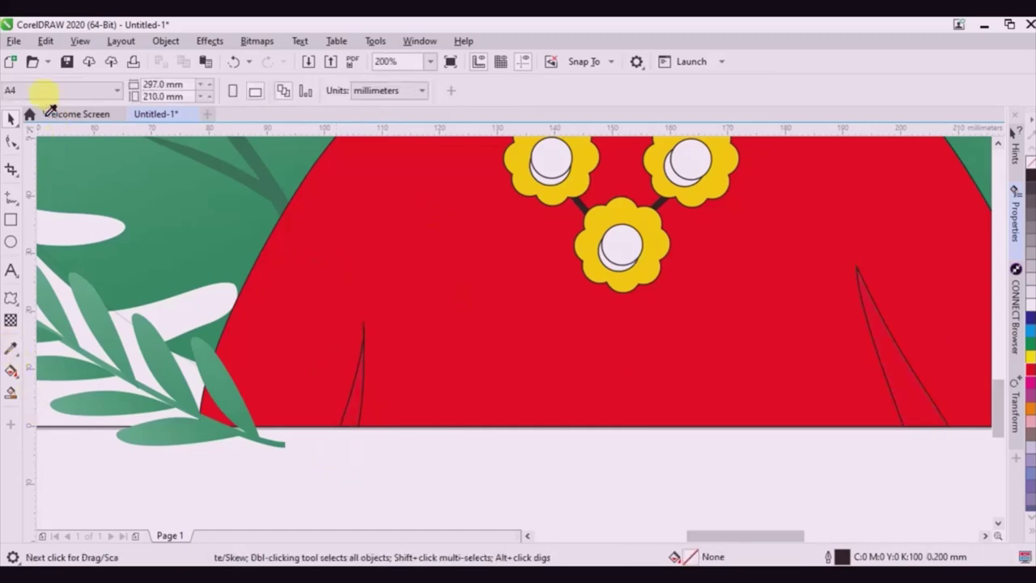
Fill the intersected dress folds with the previously sampled dark red.
left_click(11, 348)
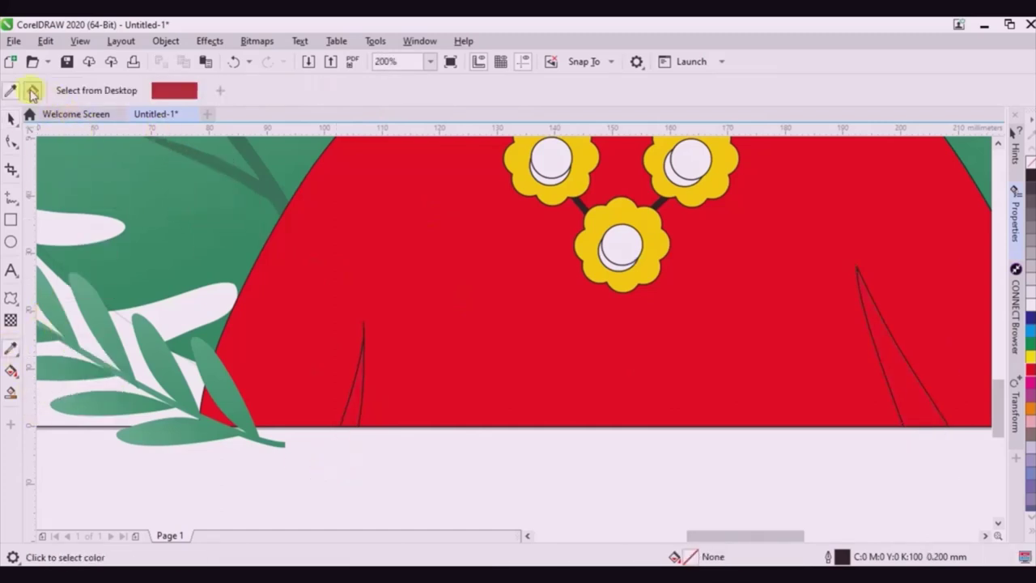
left_click(32, 92)
left_click(358, 423)
scroll(372, 413, "down", 3)
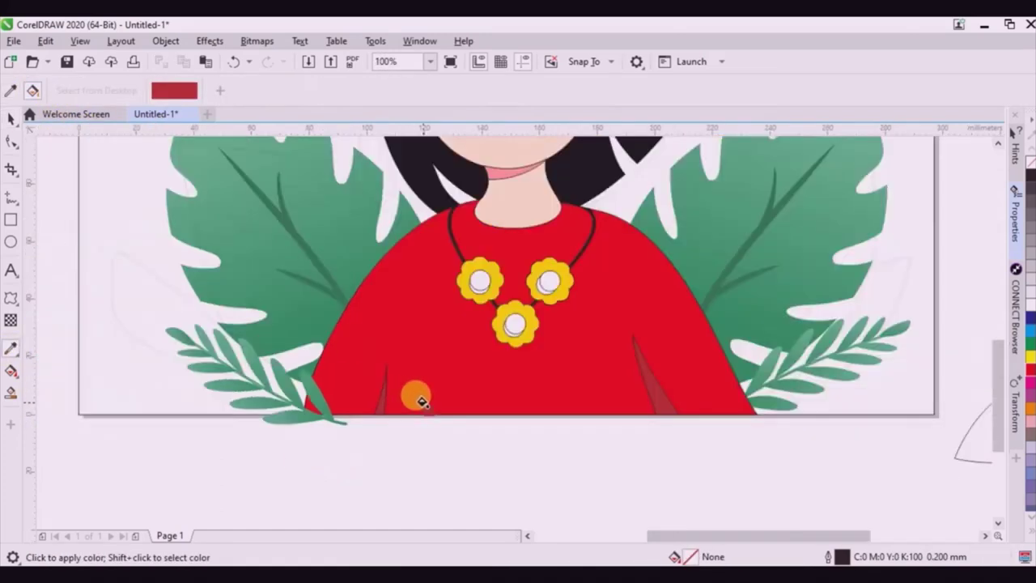
scroll(437, 356, "up", 2)
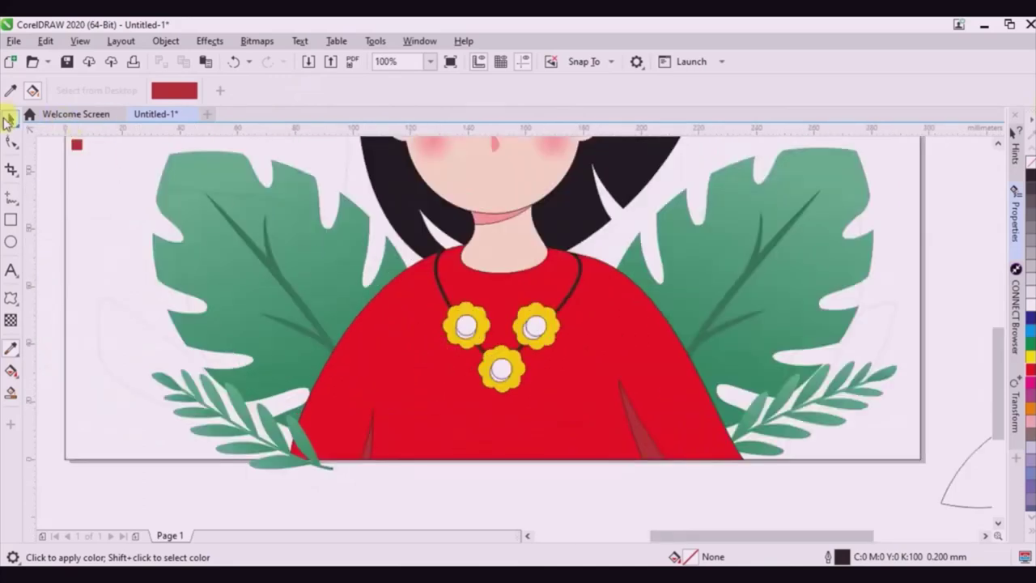
Place a copy of a crown ornament on the dress beside the necklace flowers as a colour and highlight source.
left_click(11, 118)
left_click(549, 317)
scroll(588, 451, "down", 2)
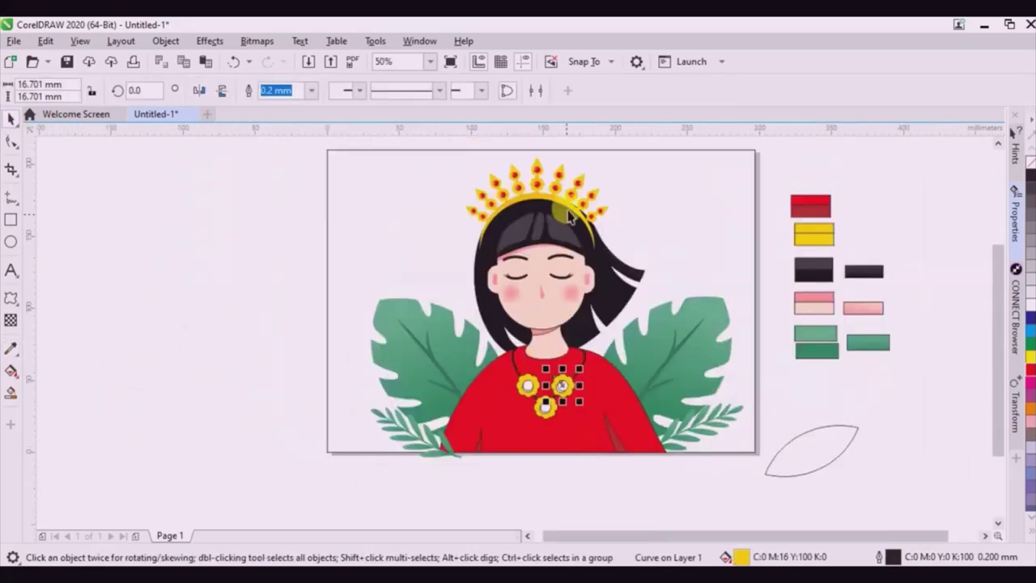
left_click(578, 403)
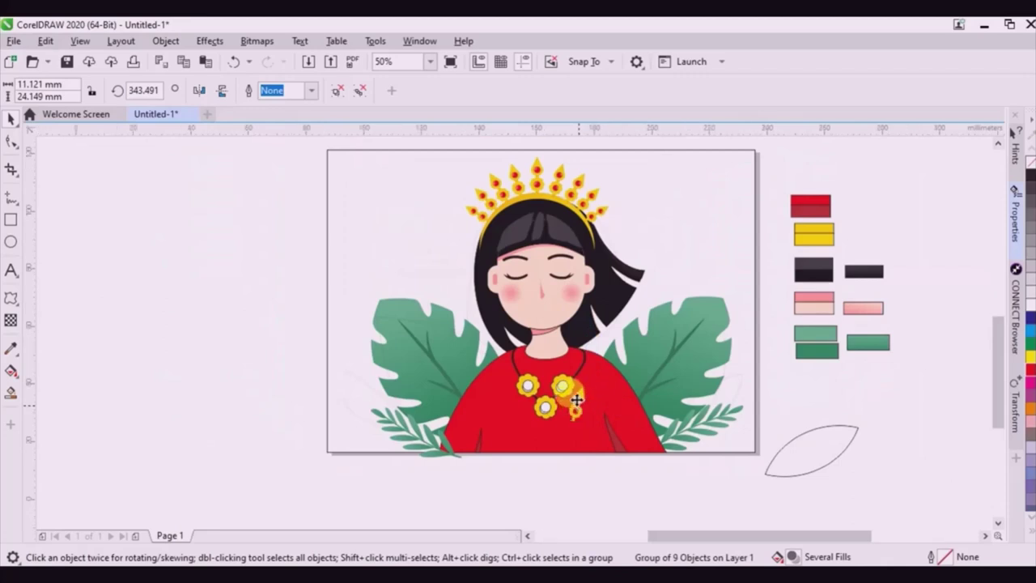
scroll(575, 399, "up", 5)
Fill the crescent shadows under the three necklace beads with the darker yellow sampled from the ornament's bead shadow.
left_click(14, 343)
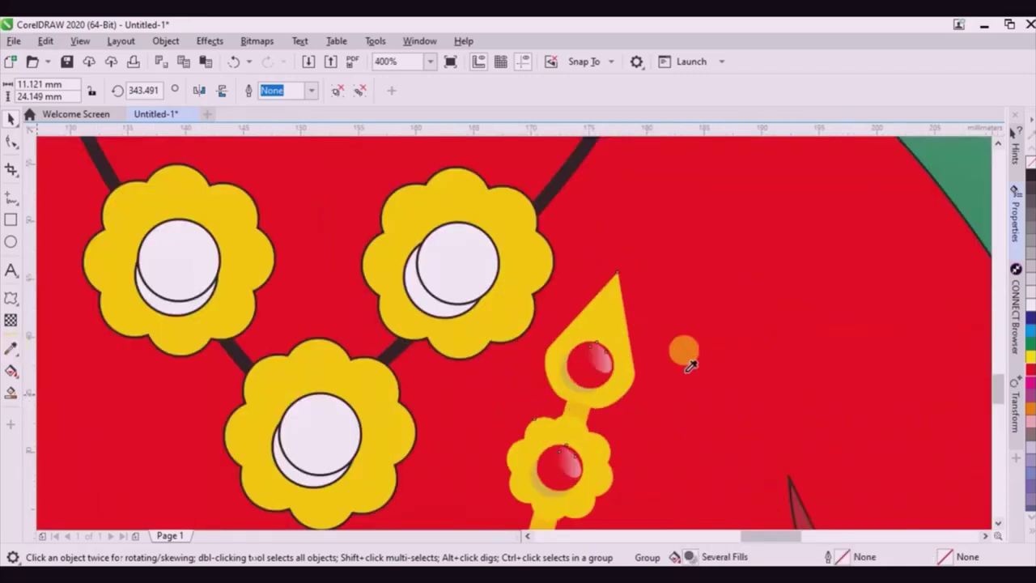
left_click(568, 370)
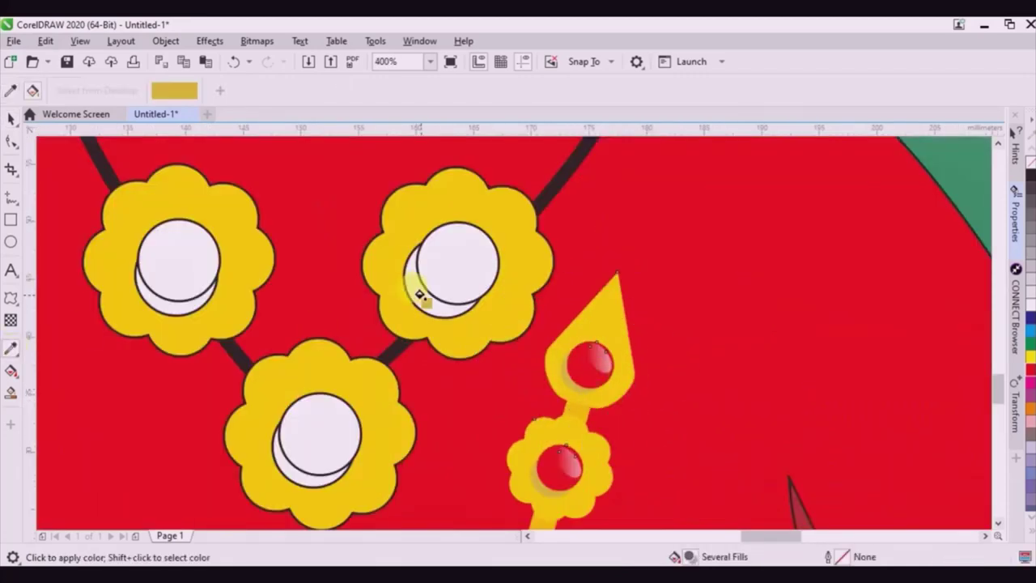
left_click(418, 295)
left_click(295, 472)
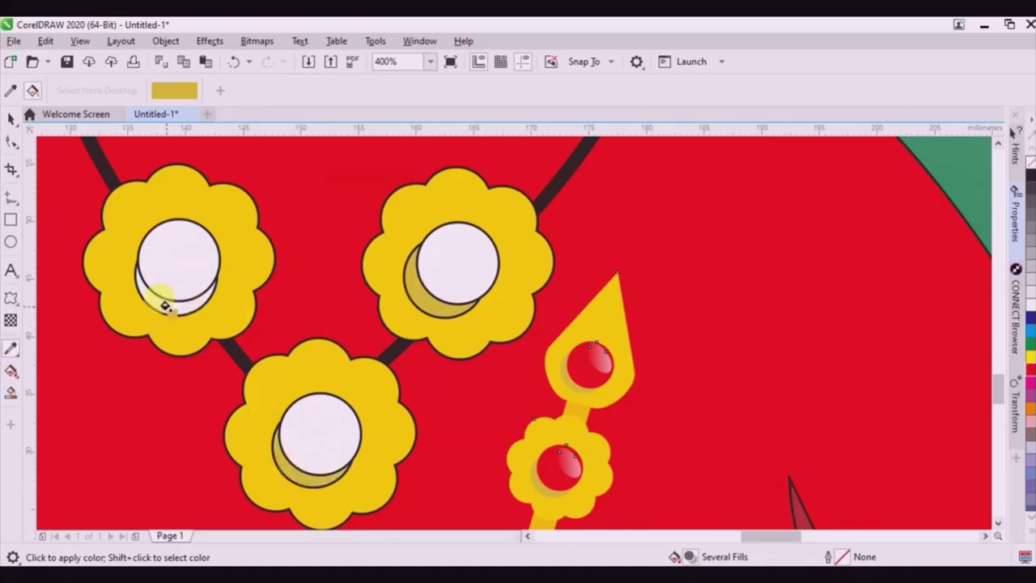
Ungroup the ornament copy and duplicate its translucent highlight ellipse, about 3.6 by 4.2 mm, onto the three necklace beads.
left_click(10, 120)
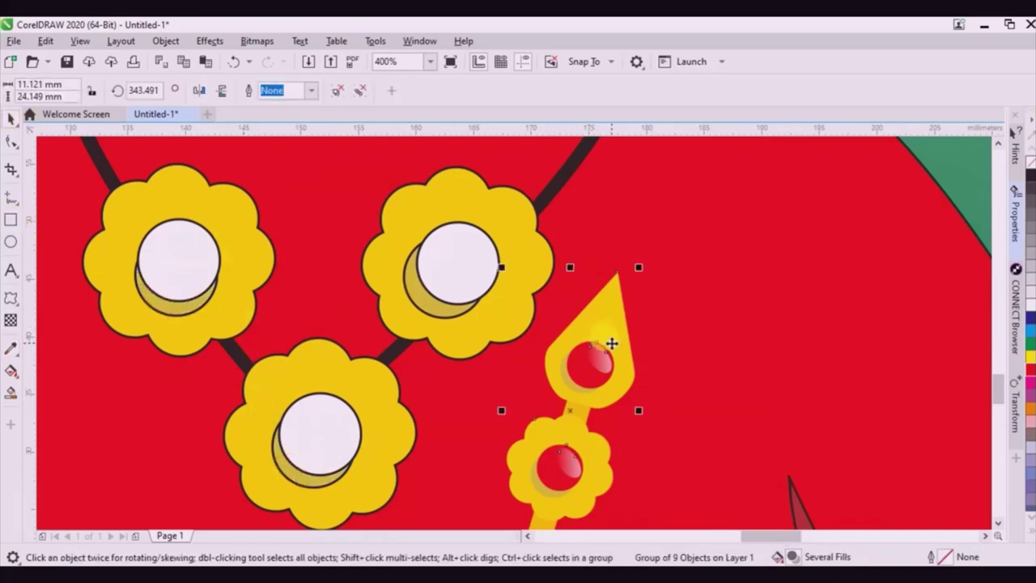
right_click(612, 347)
left_click(656, 283)
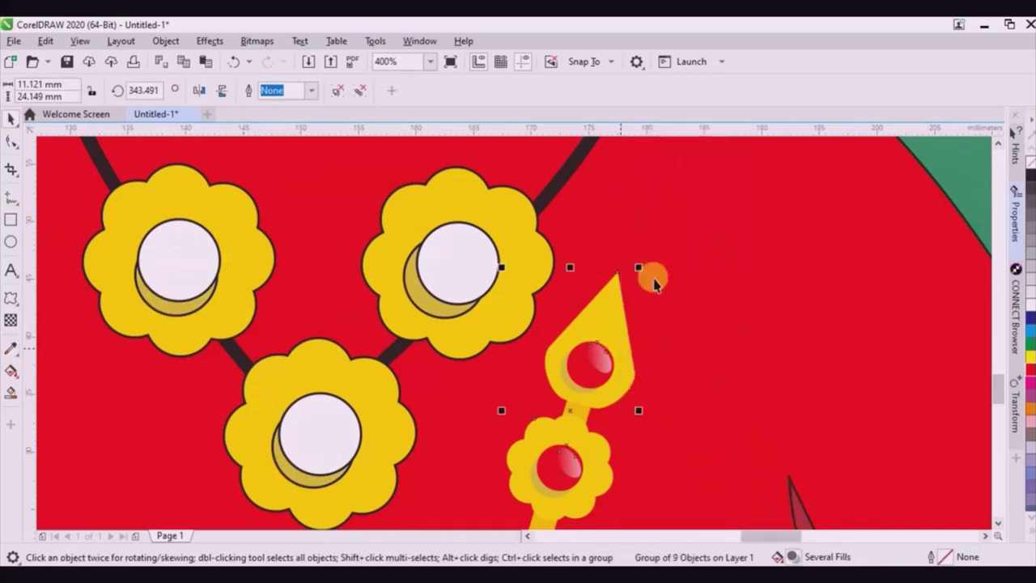
left_click(469, 241)
left_click_drag(488, 271, 188, 255)
scroll(334, 417, "up", 1)
scroll(331, 420, "down", 1)
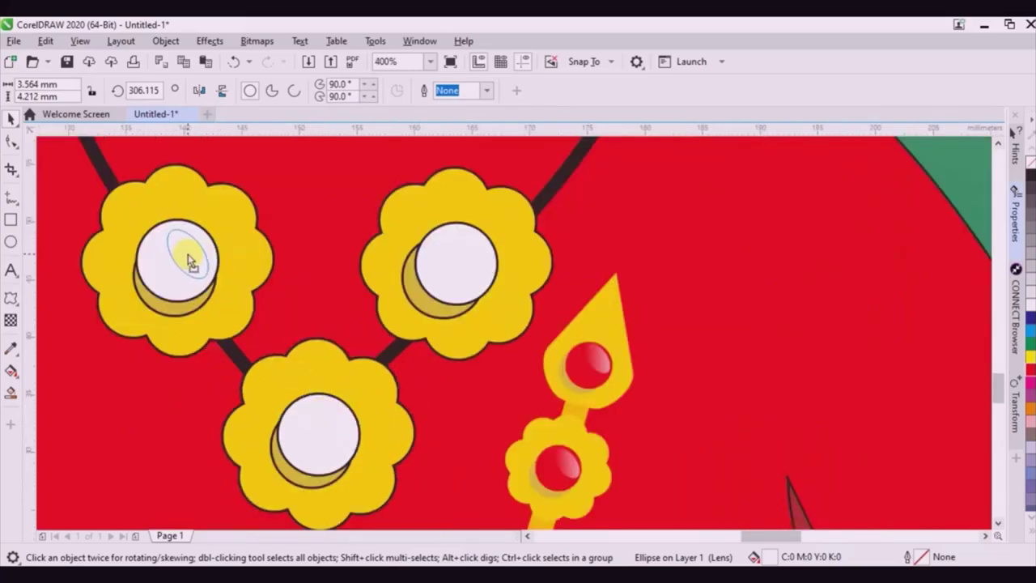
Fill the three necklace beads with the red sampled from the ornament's bead.
left_click(10, 350)
left_click(604, 362)
left_click(435, 280)
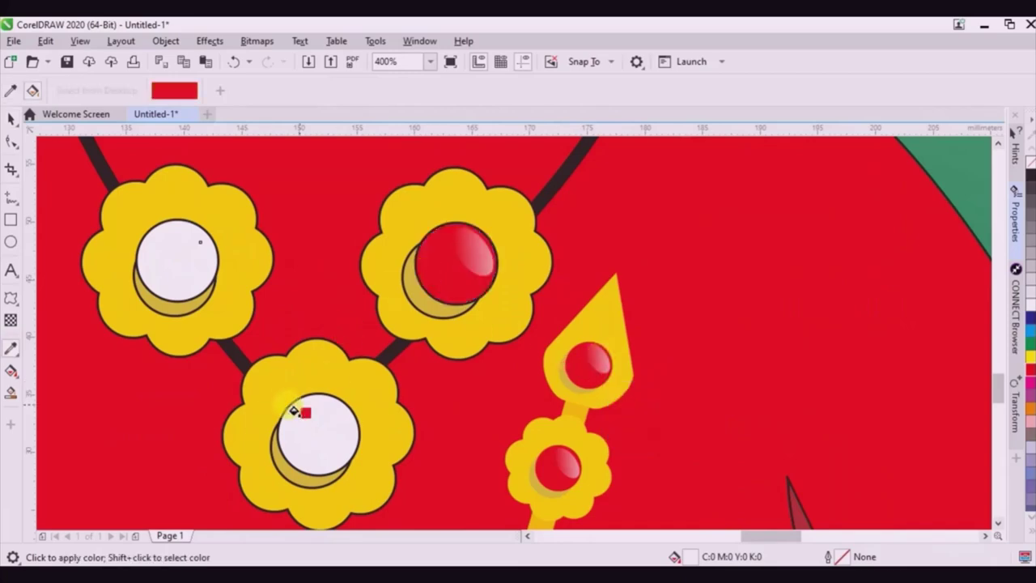
left_click(289, 420)
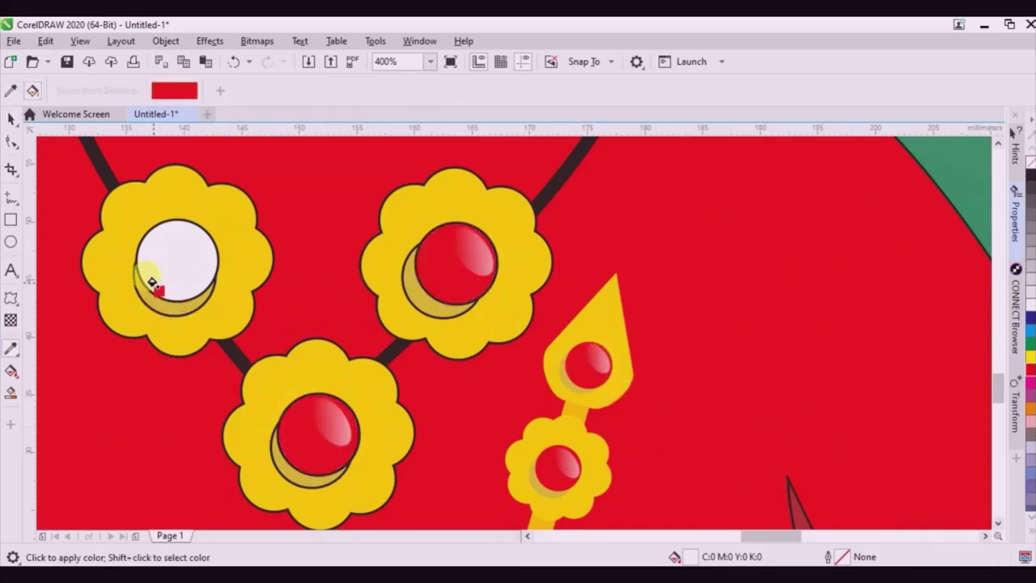
left_click(151, 282)
scroll(151, 281, "down", 2)
Delete the ornament copy from the dress and group the three necklace flowers with their beads.
left_click(12, 123)
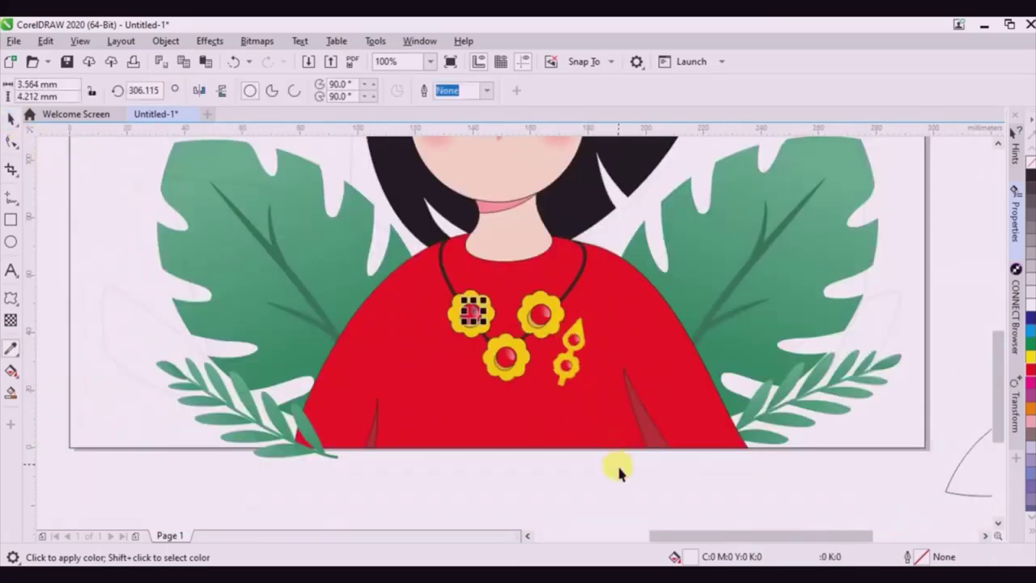
left_click_drag(631, 482, 542, 321)
key("Delete")
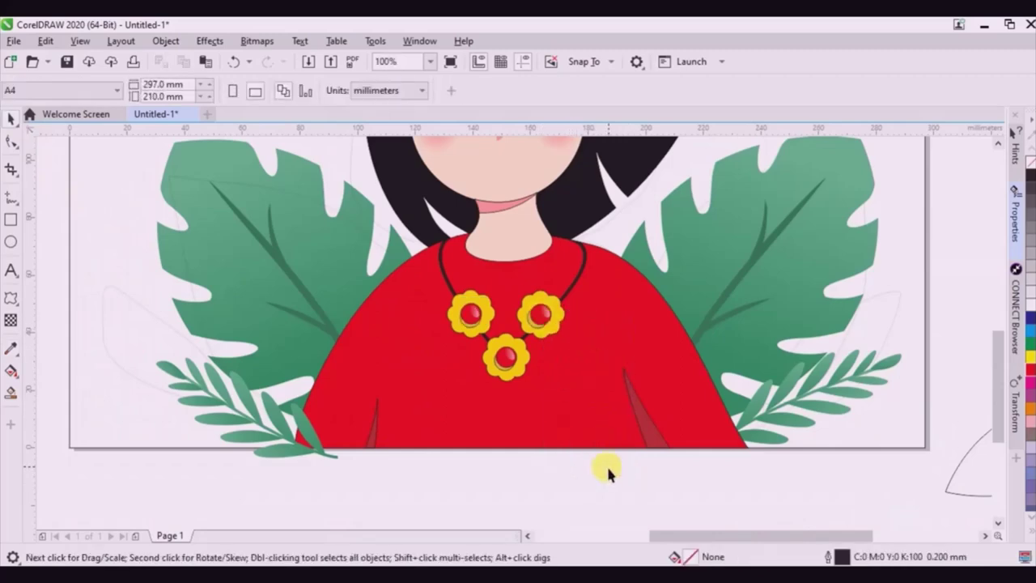
left_click_drag(605, 471, 421, 287)
key("ctrl+g")
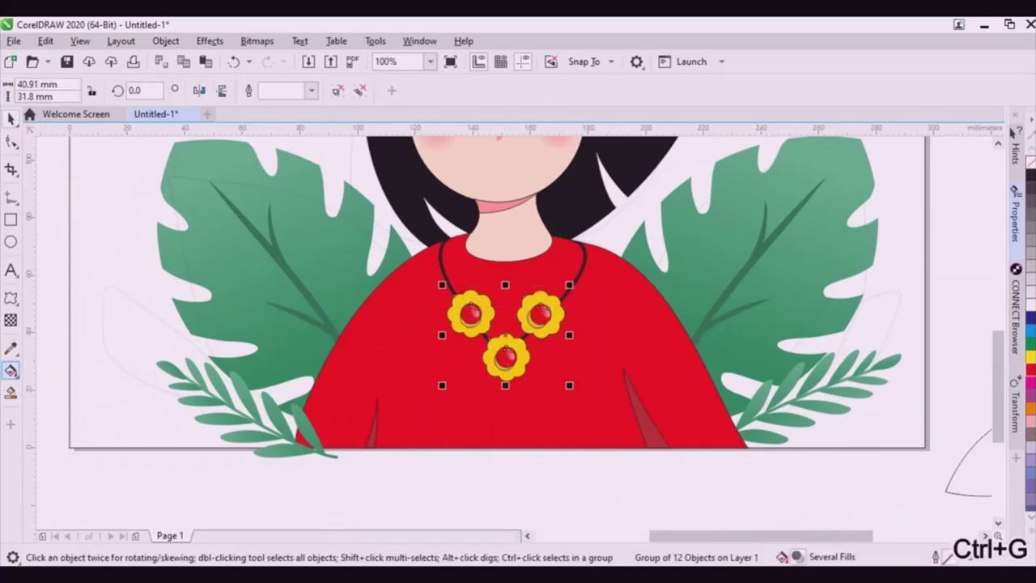
Fill the necklace cord with the yellow sampled from the palette swatch, undoing the colour wrongly applied to its outline.
left_click(10, 348)
scroll(567, 275, "up", 2)
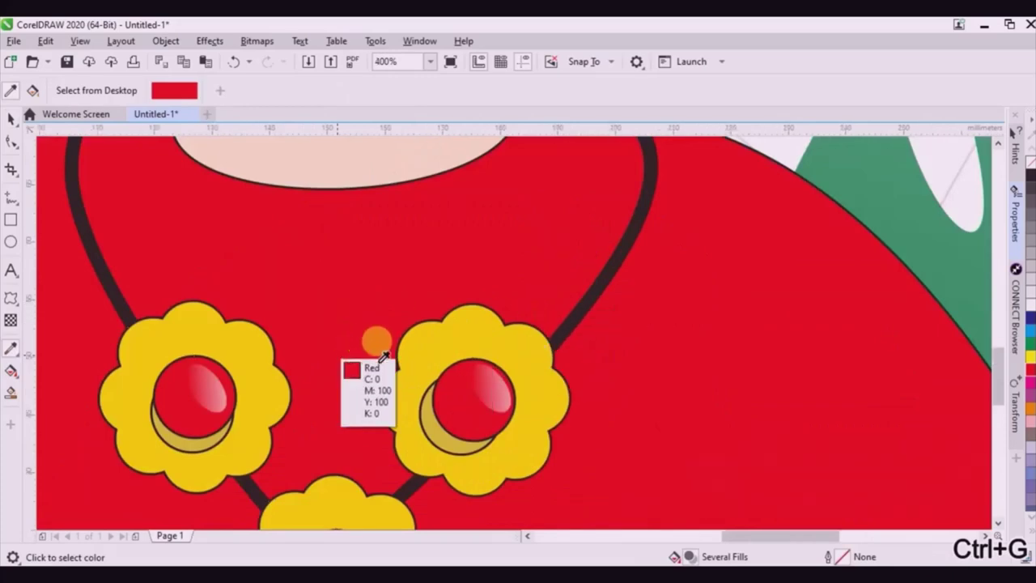
scroll(375, 340, "down", 2)
scroll(518, 356, "down", 1)
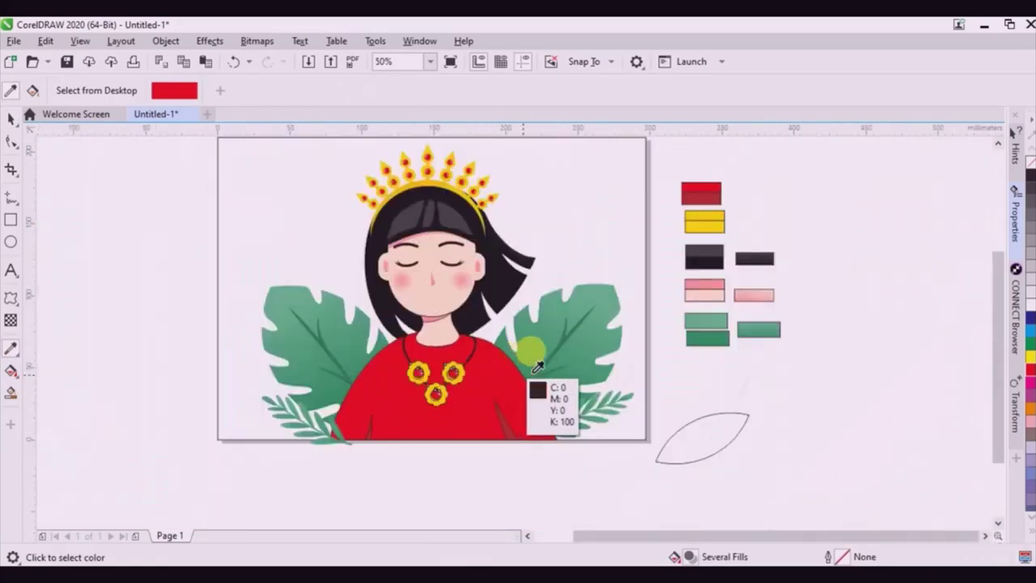
left_click(703, 214)
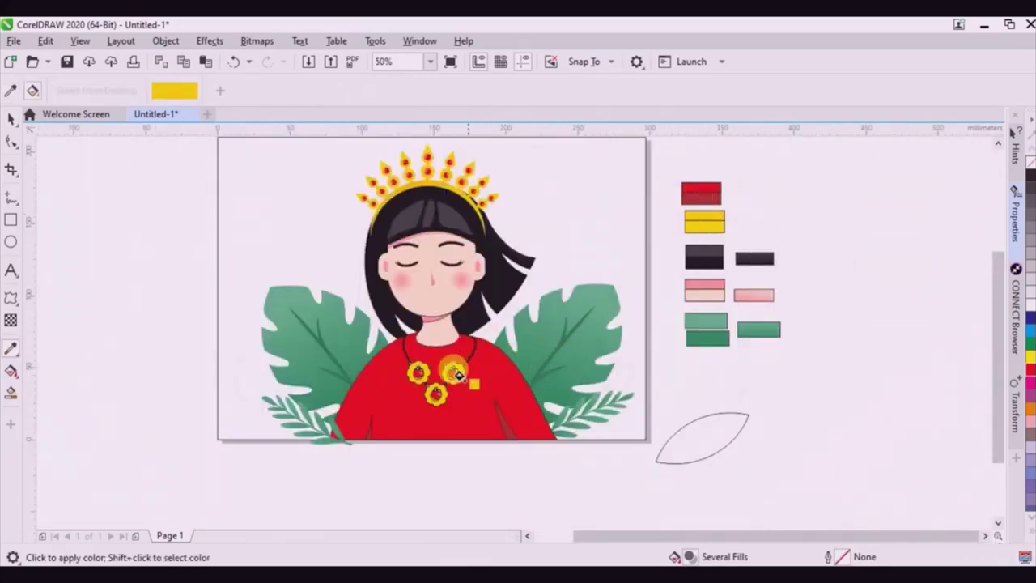
scroll(470, 355, "up", 2)
left_click(537, 327)
scroll(537, 322, "up", 1)
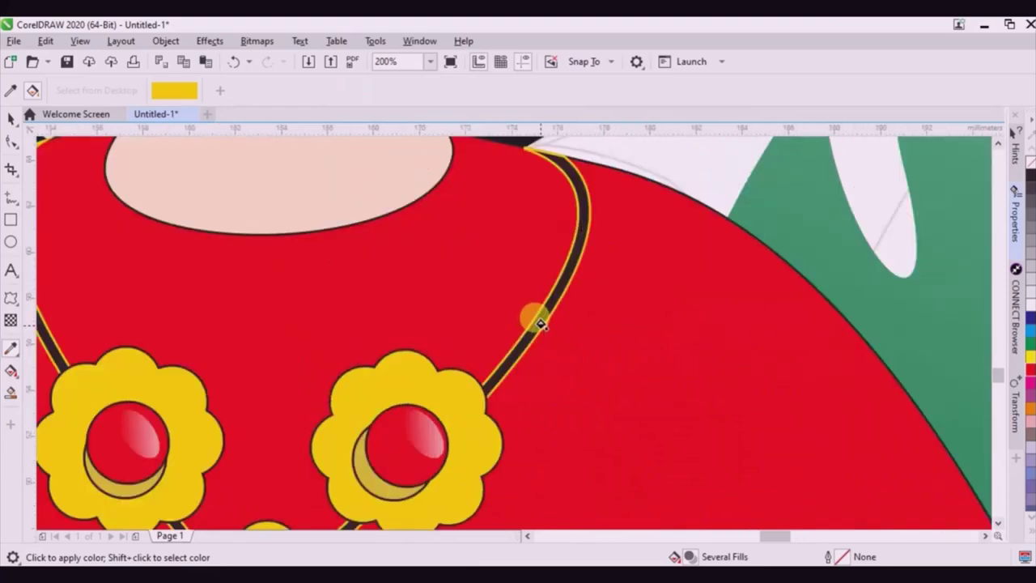
scroll(536, 319, "up", 1)
key("ctrl+z")
left_click(535, 319)
scroll(541, 319, "down", 1)
scroll(548, 319, "down", 5)
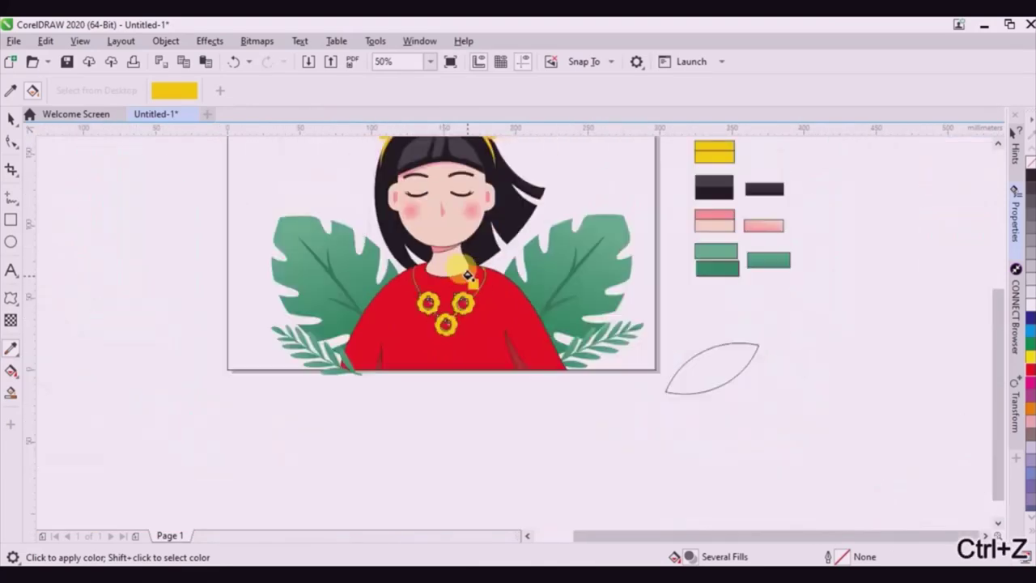
Remove the outlines from the necklace and the dress folds.
left_click(14, 123)
left_click_drag(546, 414, 358, 257)
left_click(569, 419)
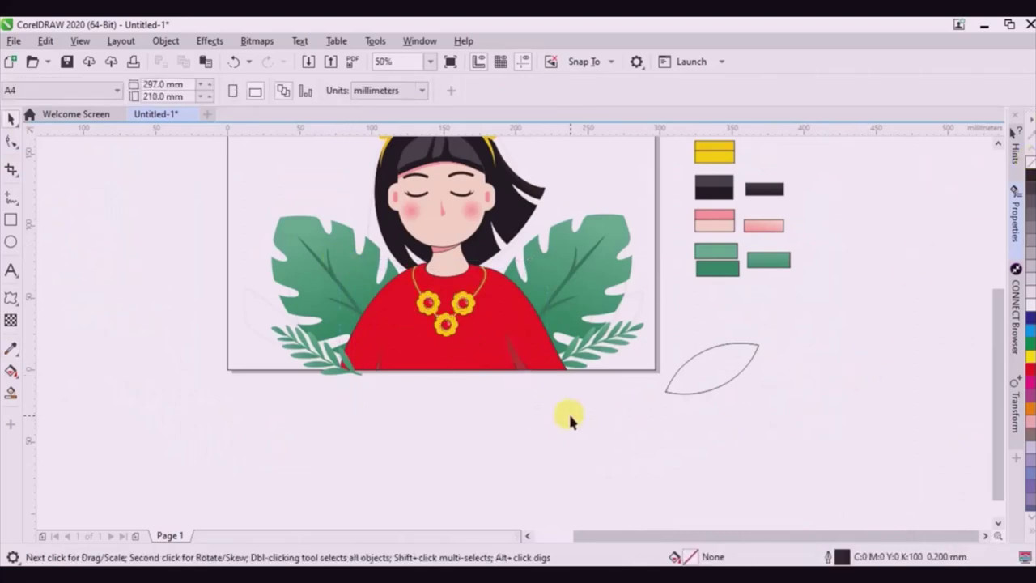
Select the entire illustration on the page and remove its remaining outlines.
scroll(545, 374, "down", 1)
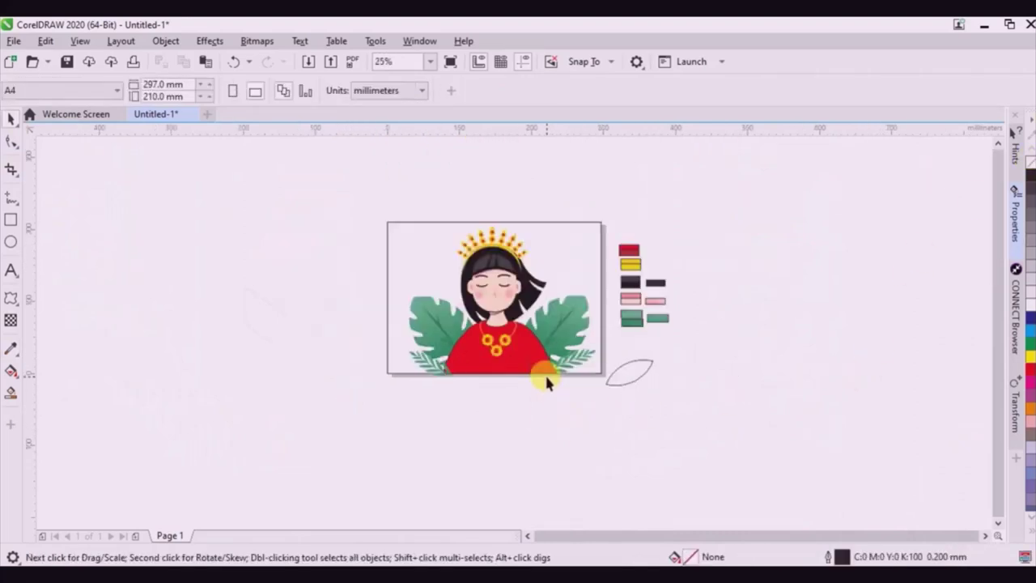
scroll(512, 297, "up", 1)
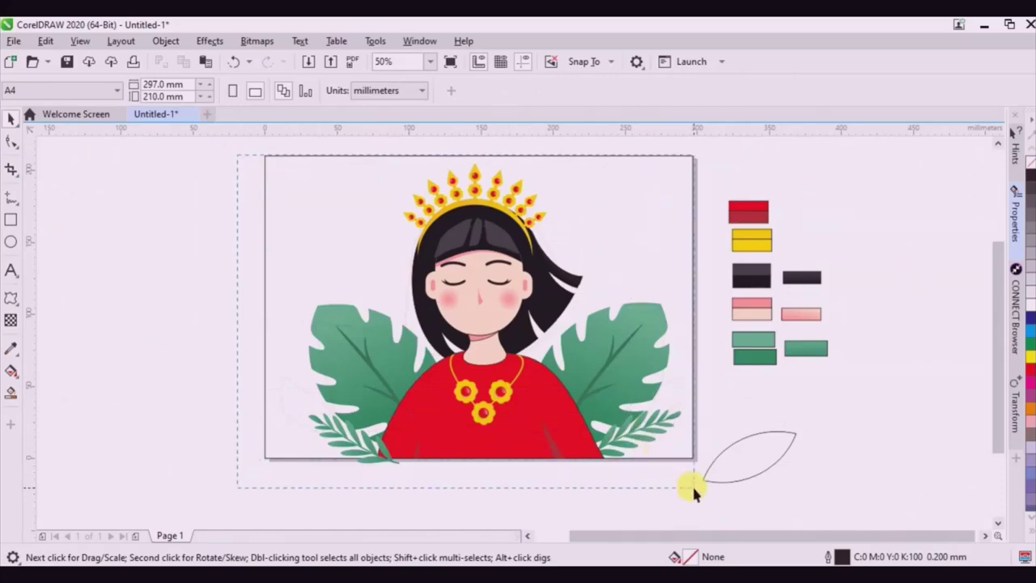
left_click_drag(693, 491, 693, 491)
left_click(830, 424)
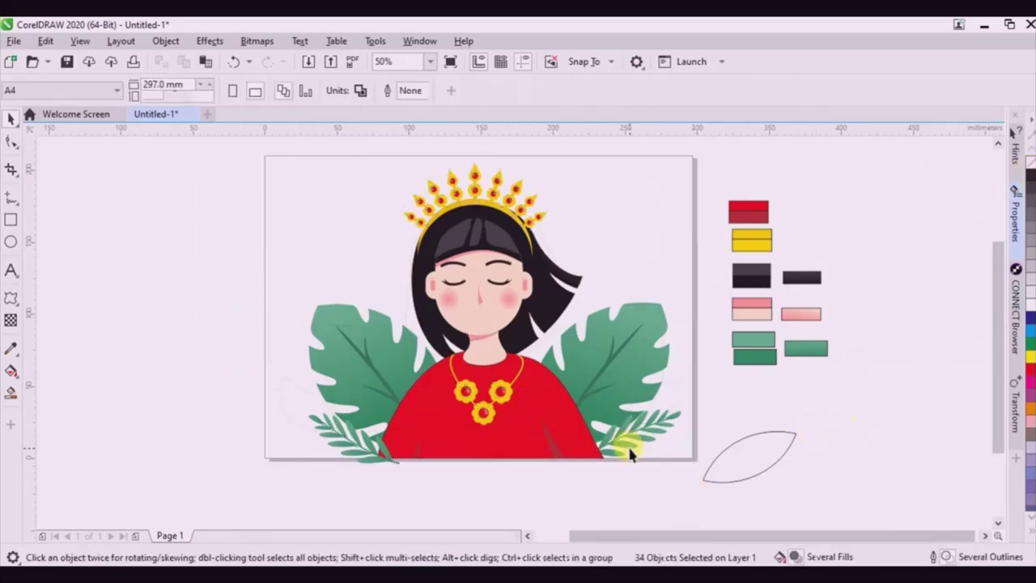
Move the left leafy sprig slightly up and outward so its stem ends at the dress's lower-left corner.
scroll(585, 445, "up", 5)
left_click(580, 443)
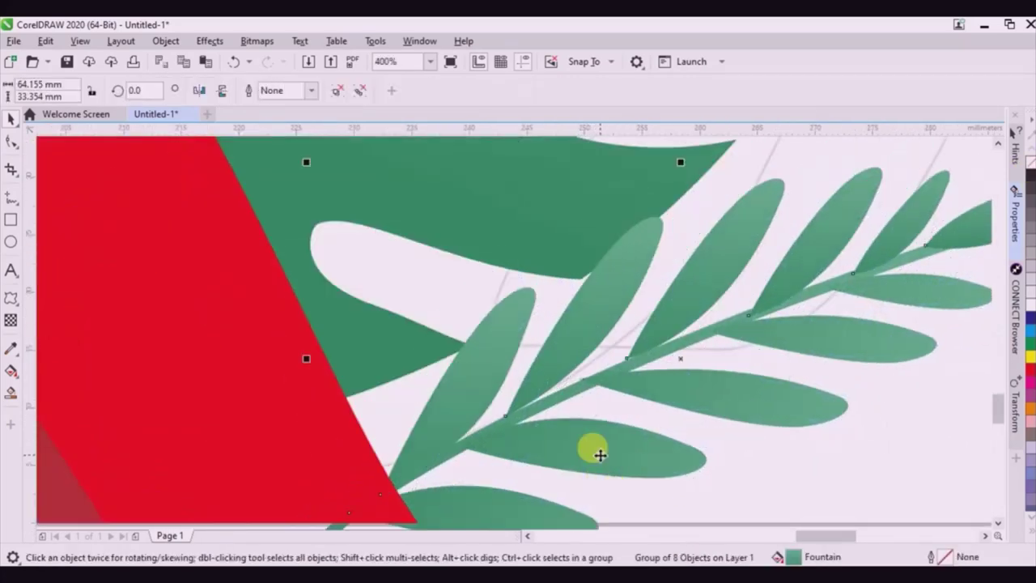
scroll(539, 390, "down", 5)
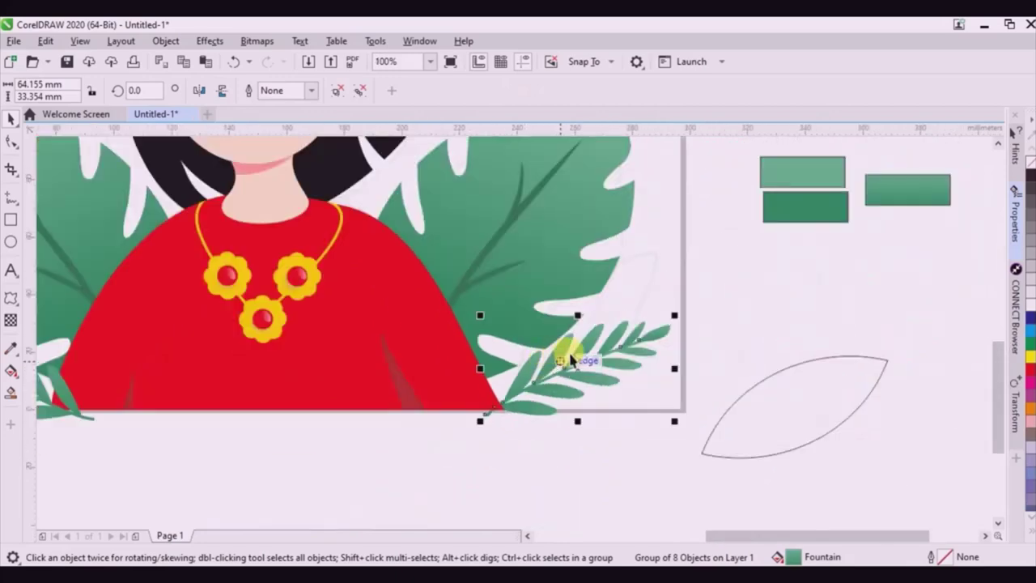
scroll(656, 329, "down", 1)
scroll(324, 348, "up", 4)
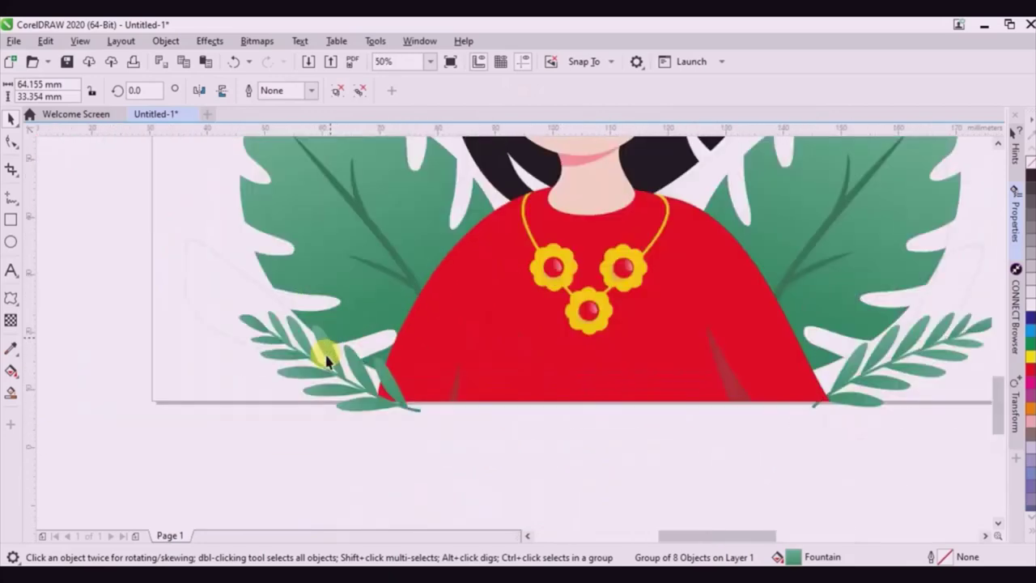
left_click_drag(316, 347, 265, 332)
scroll(302, 327, "down", 2)
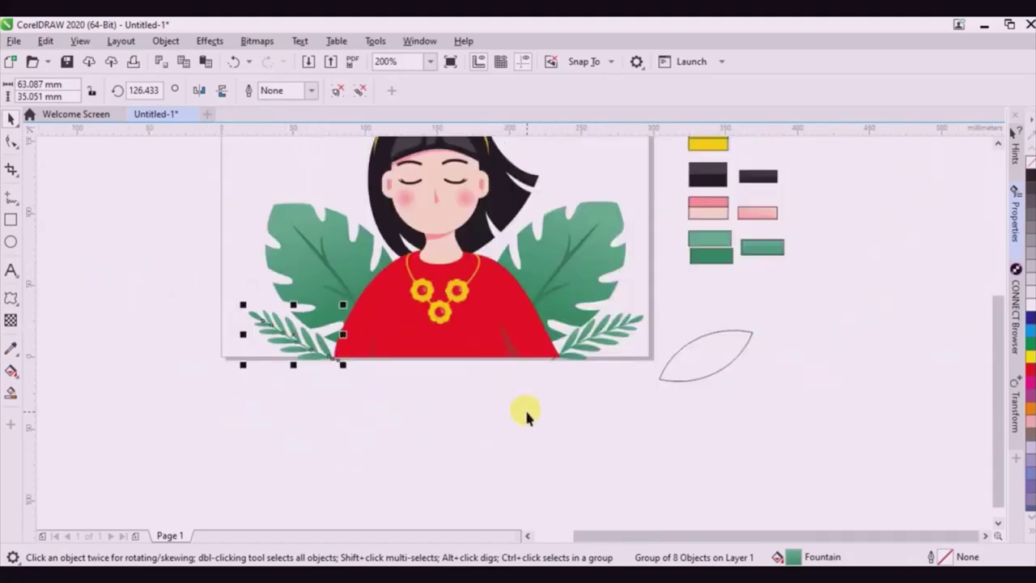
Move both leafy sprigs inward and rotate the right one more upright beside the dress's lower-right corner.
left_click(526, 411)
scroll(526, 407, "down", 1)
scroll(324, 421, "up", 3)
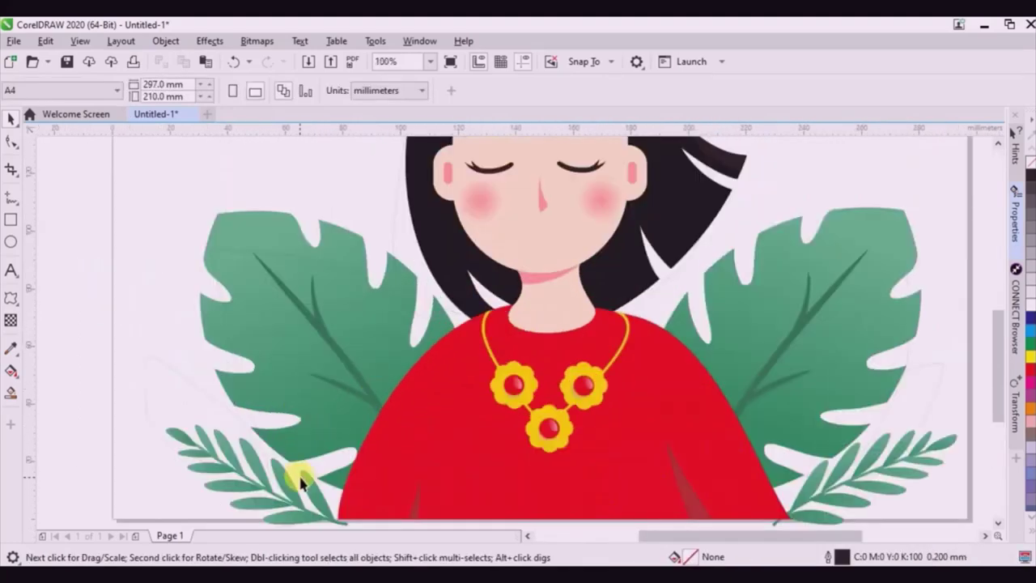
left_click_drag(330, 476, 354, 471)
left_click_drag(851, 455, 838, 456)
left_click(835, 451)
left_click_drag(956, 428, 922, 412)
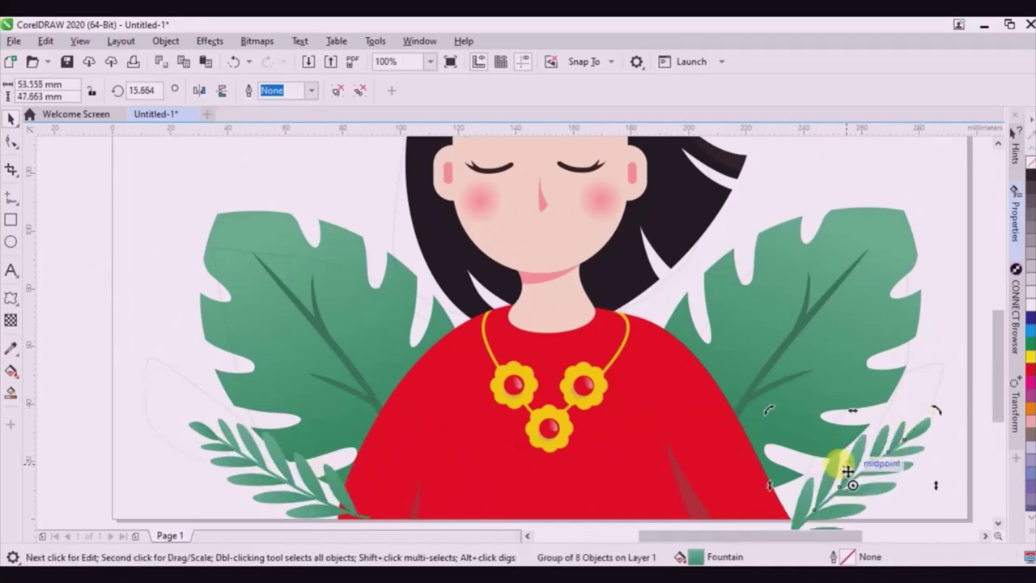
left_click_drag(836, 487, 820, 474)
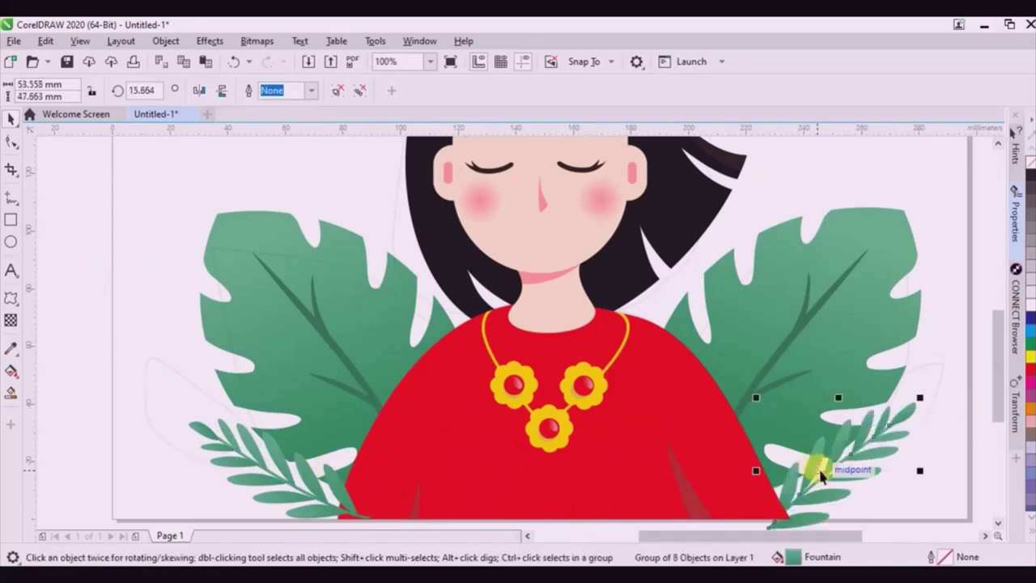
Mirror the left leafy sprig vertically, rotate it and place its stem at the dress's lower-left corner to match the right sprig.
double_click(281, 473)
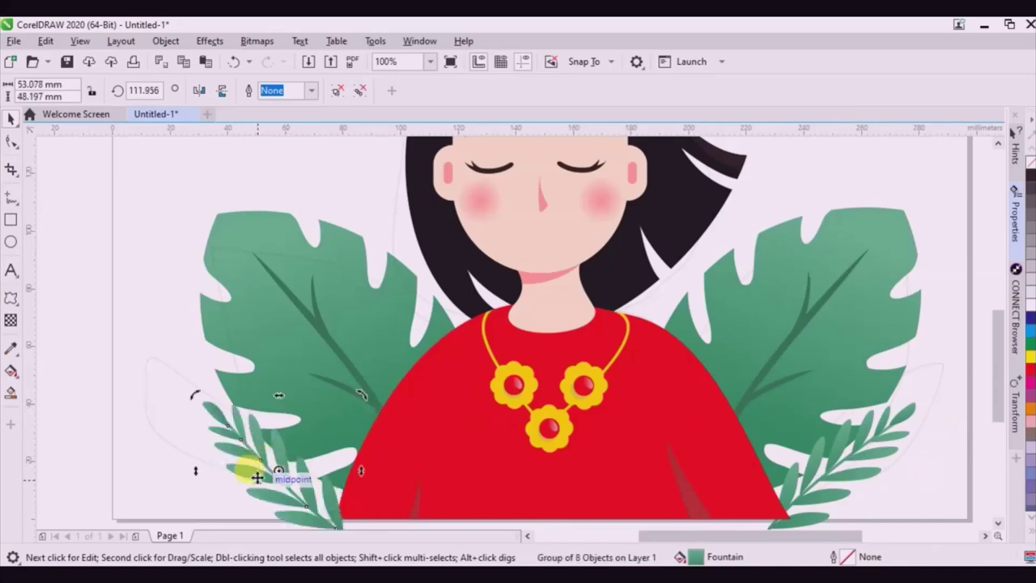
left_click_drag(253, 455, 254, 444)
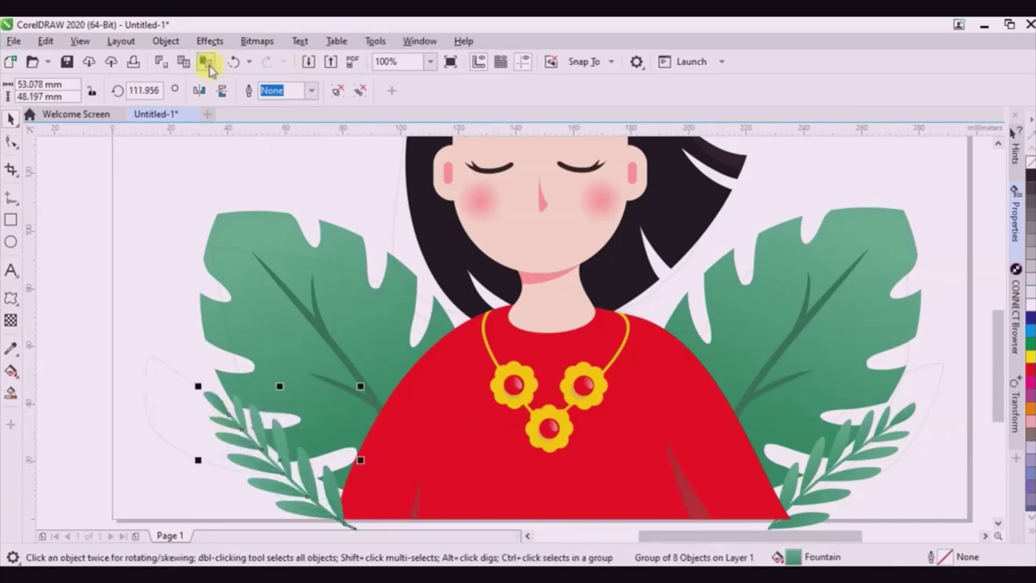
left_click(221, 90)
left_click(330, 426)
left_click_drag(354, 375, 218, 424)
left_click(66, 305)
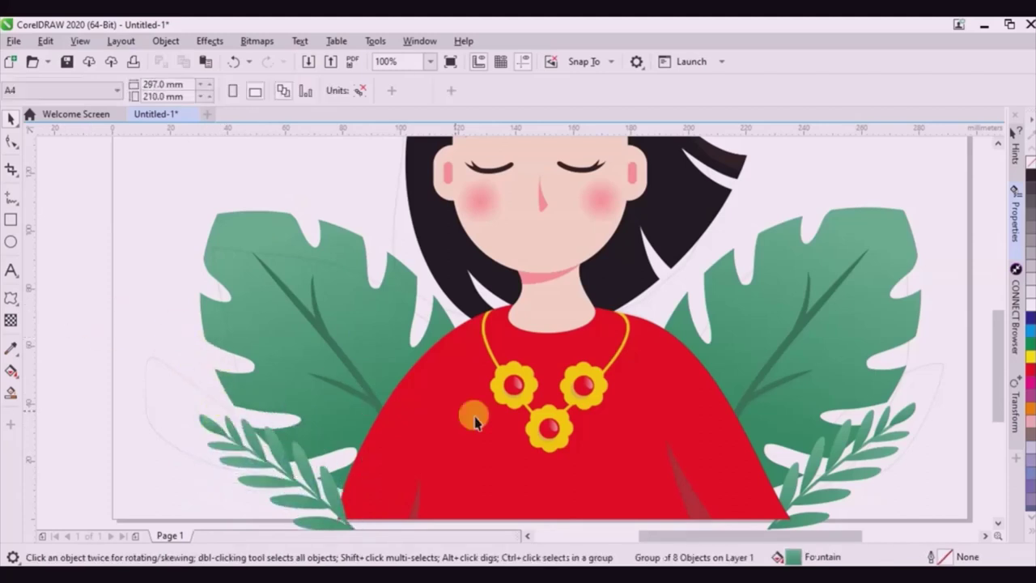
Shrink the spare leaf outline to about 14 × 8 mm and move it beside the colour swatches.
scroll(508, 429, "down", 1)
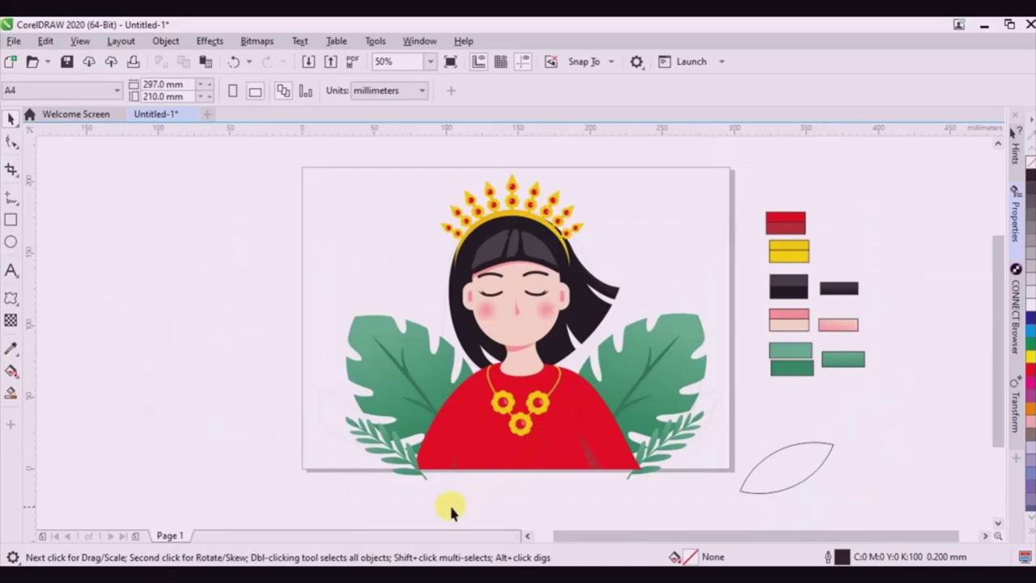
left_click_drag(791, 454, 670, 219)
left_click_drag(718, 197, 636, 249)
left_click_drag(276, 226, 844, 234)
Draw a closed freehand blob about 273 × 192 mm around the figure, filled with 10% black and without outline.
left_click(12, 204)
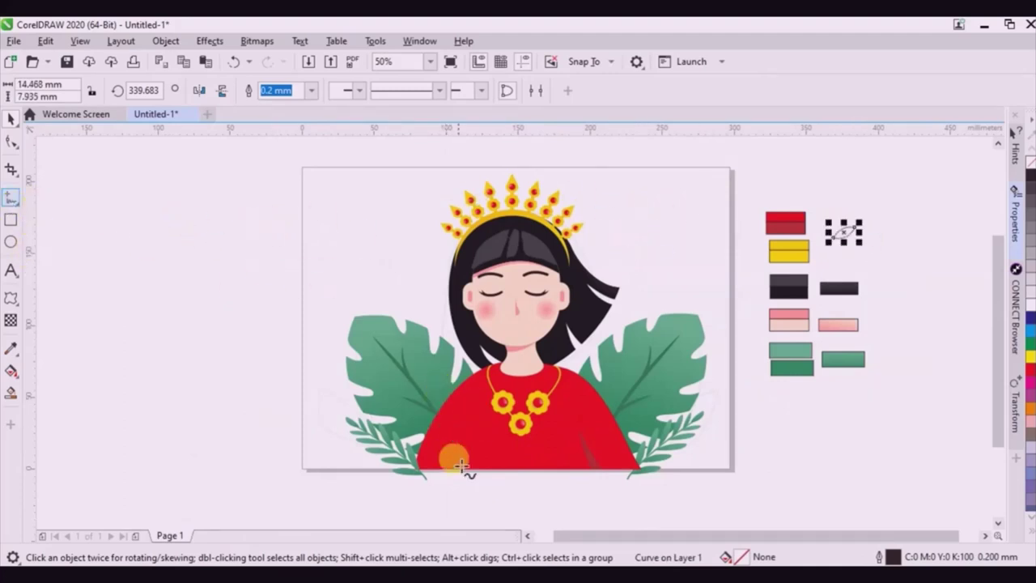
mouse_move(439, 475)
left_mouse_down()
mouse_move(342, 416)
mouse_move(375, 350)
mouse_move(384, 262)
mouse_move(445, 269)
mouse_move(584, 212)
mouse_move(655, 217)
mouse_move(718, 371)
mouse_move(611, 439)
mouse_move(443, 478)
left_mouse_up()
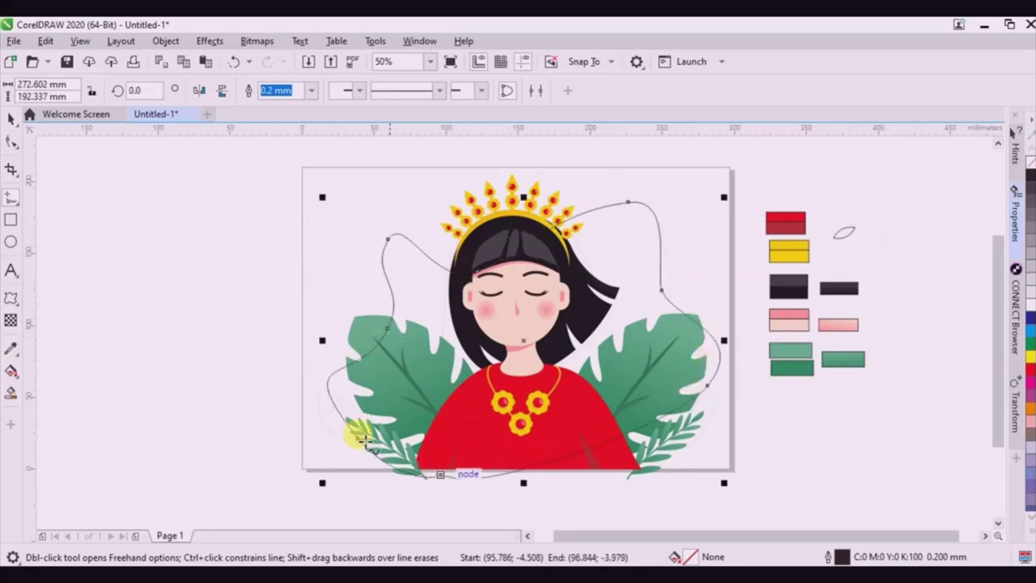
left_click(1032, 295)
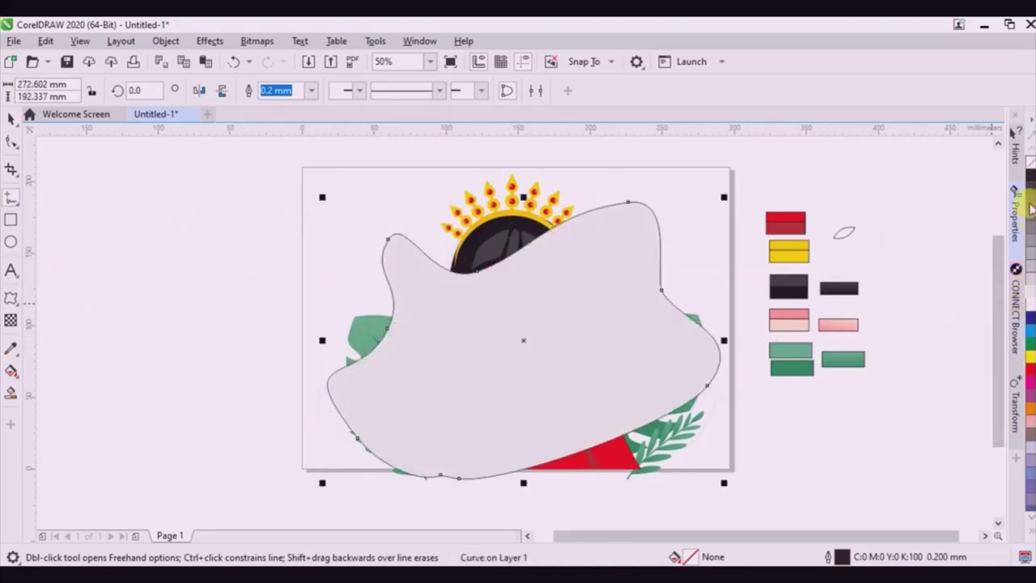
Reshape the nodes and curves of the grey blob's upper-left lobe to make it rounder.
left_click(11, 142)
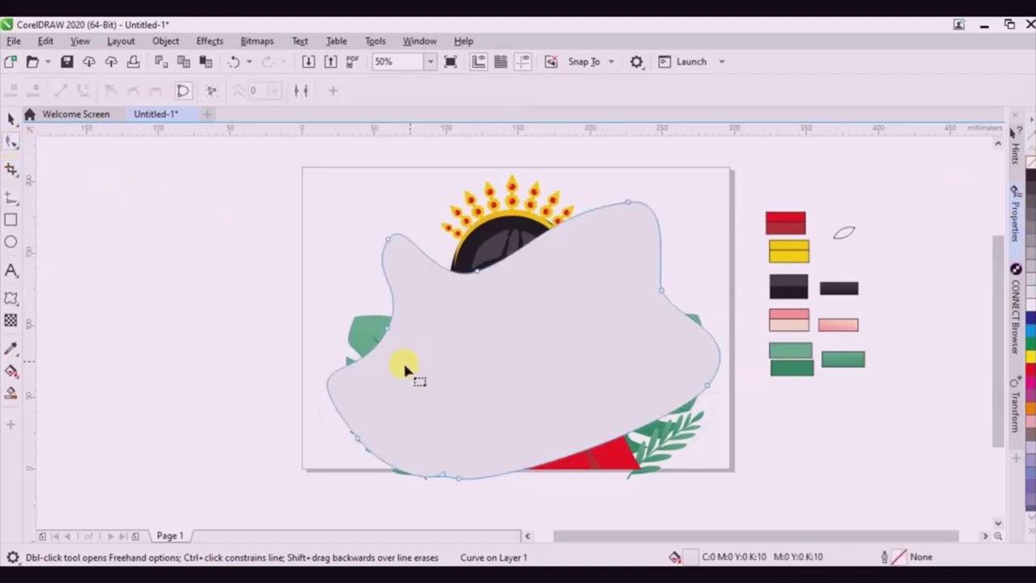
left_click_drag(385, 327, 381, 314)
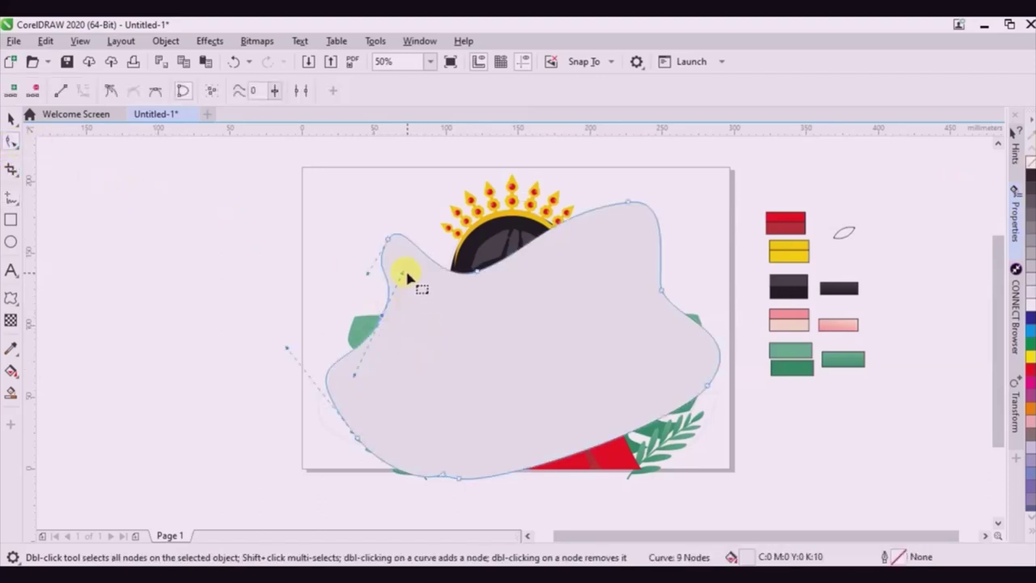
left_click_drag(404, 274, 390, 294)
left_click_drag(417, 251, 414, 248)
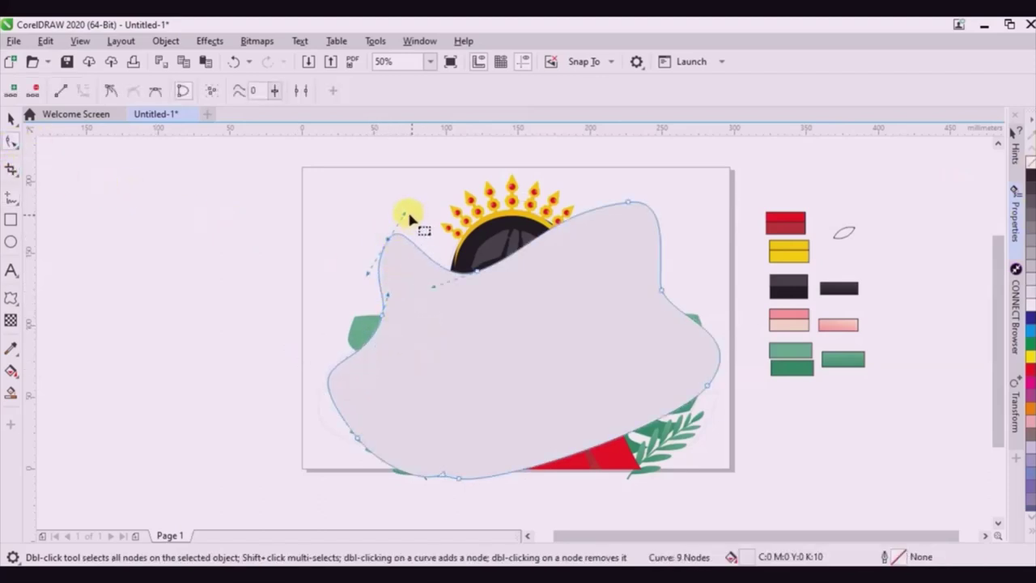
left_click_drag(407, 208, 424, 216)
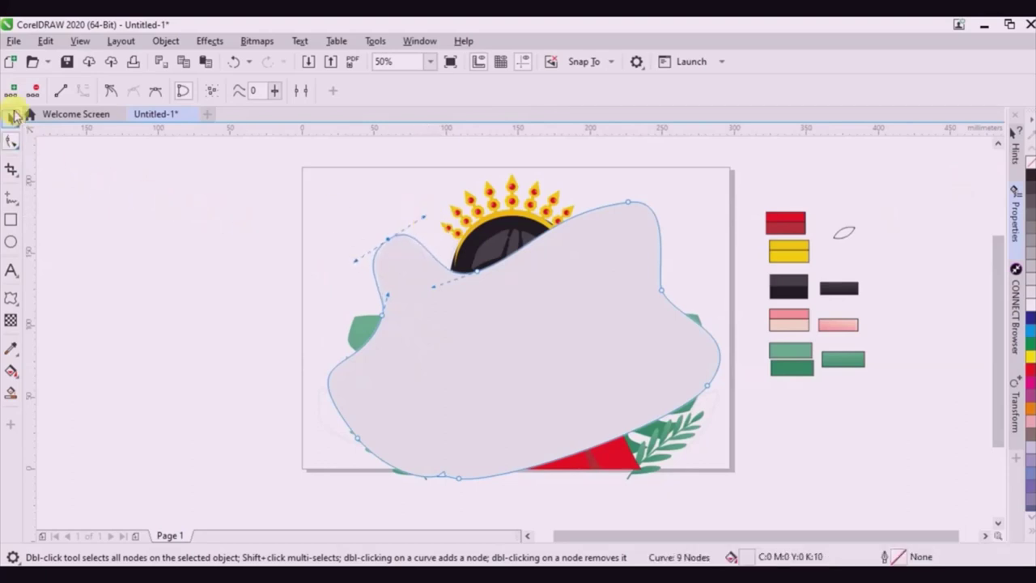
Send the grey blob to the back of the page, behind the whole illustration.
left_click(12, 117)
key("ctrl+End")
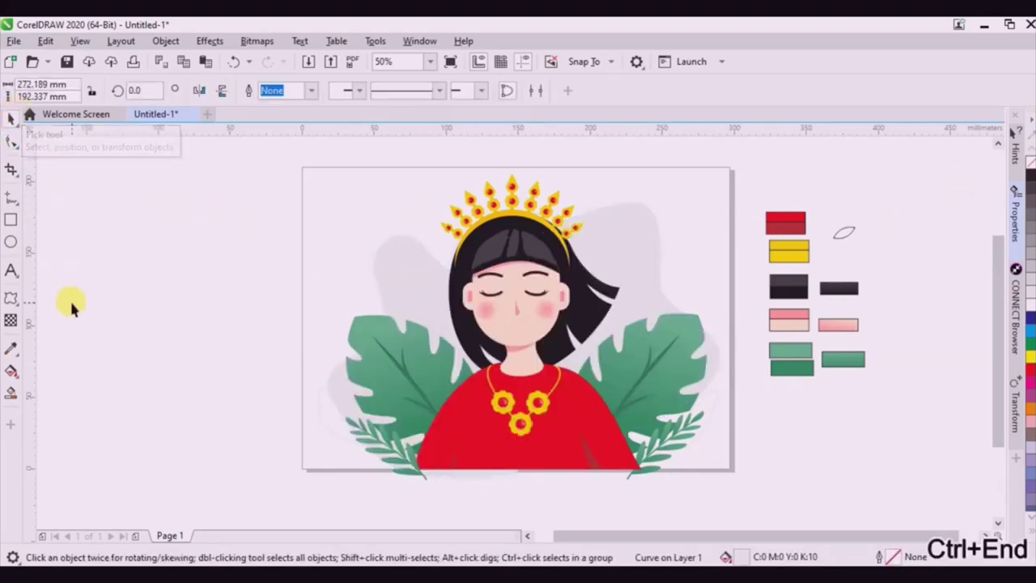
left_click(69, 299)
Unlock the faint reference bitmap behind the illustration and delete it.
left_click_drag(376, 201, 320, 208)
key("Escape")
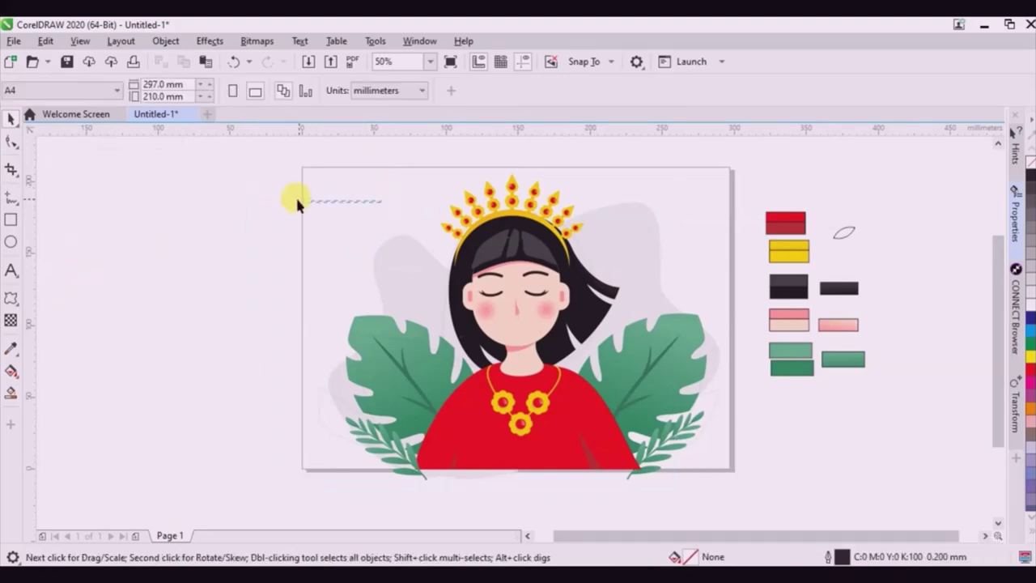
right_click(374, 215)
left_click(420, 248)
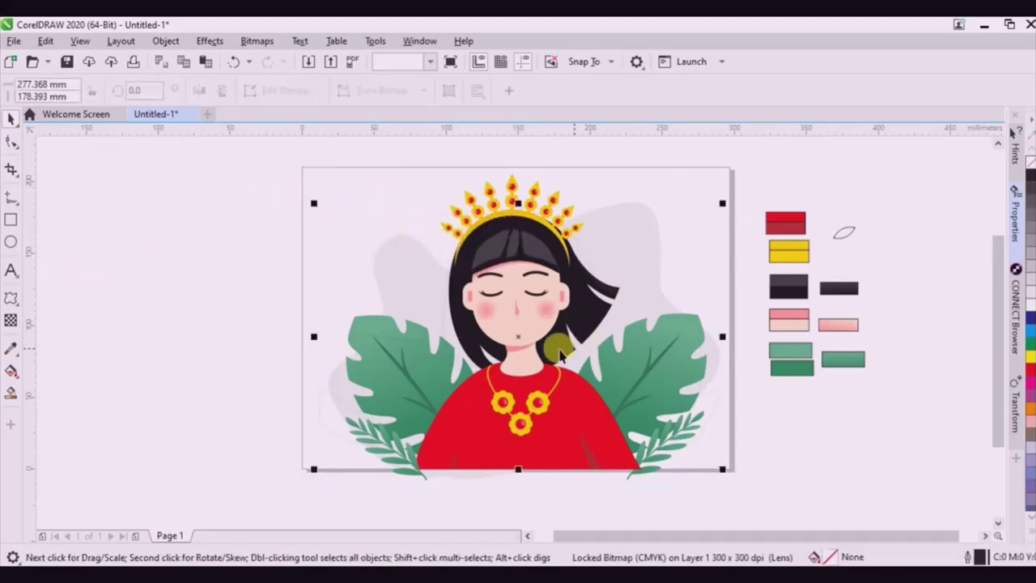
mouse_move(561, 355)
left_mouse_down()
mouse_move(521, 341)
mouse_move(173, 314)
left_mouse_up()
key("Delete")
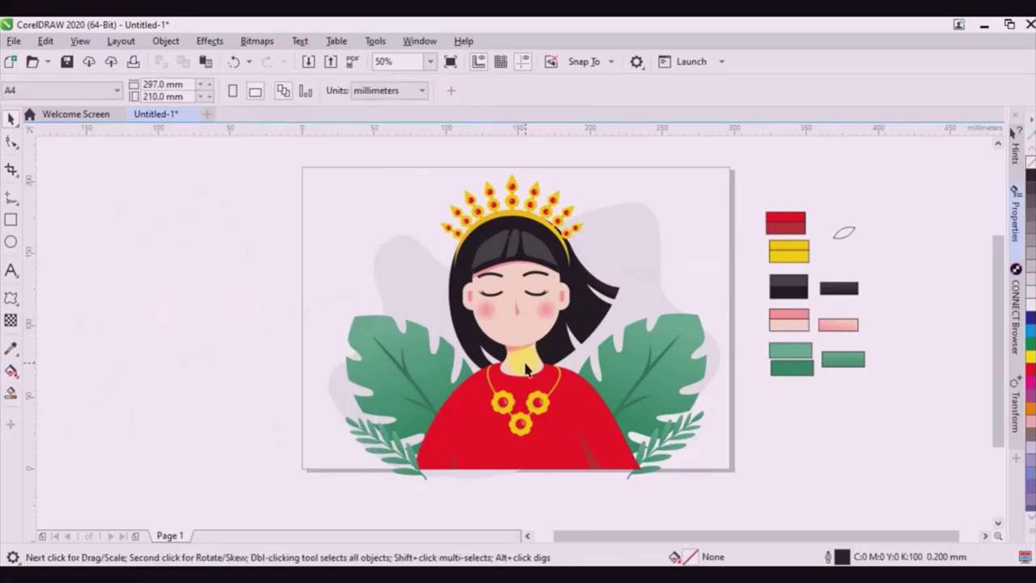
Adjust the curve along the right edge of the pink nose shape.
scroll(501, 396, "up", 5)
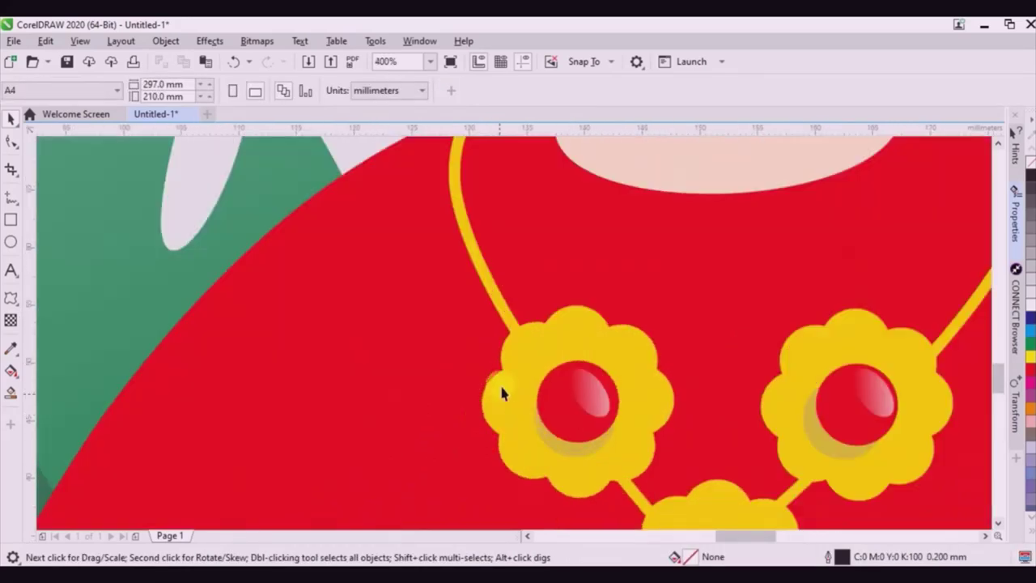
scroll(494, 409, "down", 3)
scroll(544, 167, "up", 4)
key("F10")
left_click(558, 380)
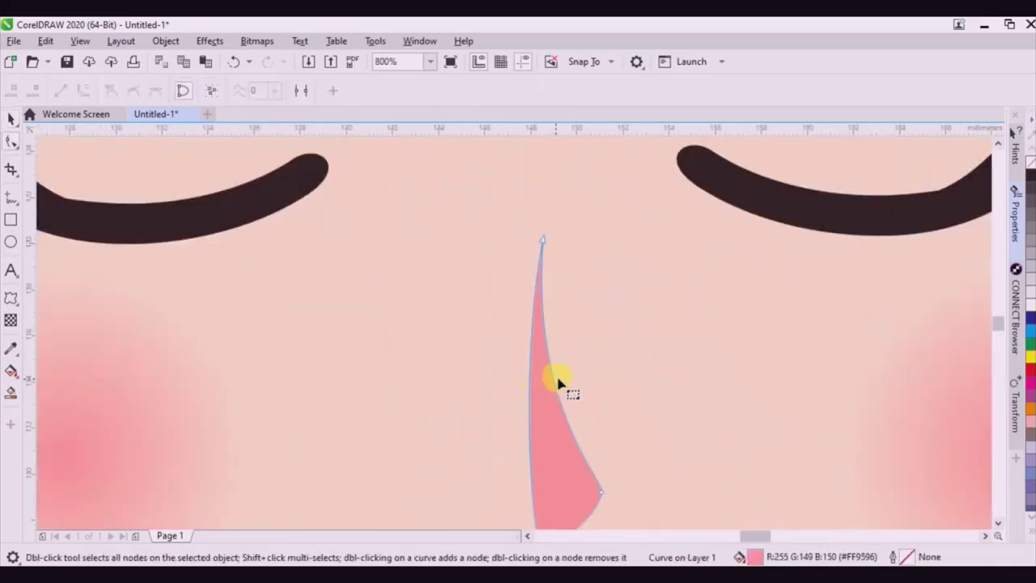
left_click_drag(553, 375, 560, 364)
scroll(594, 241, "down", 4)
left_click(8, 113)
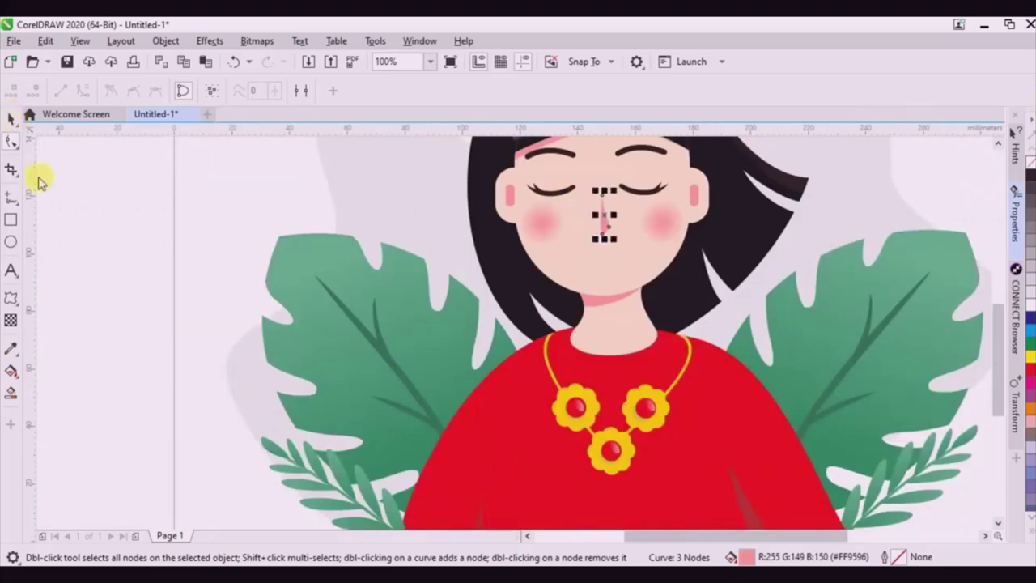
Duplicate the yellow necklace cord with a slight offset down and to the left.
scroll(652, 359, "down", 2)
scroll(647, 409, "up", 4)
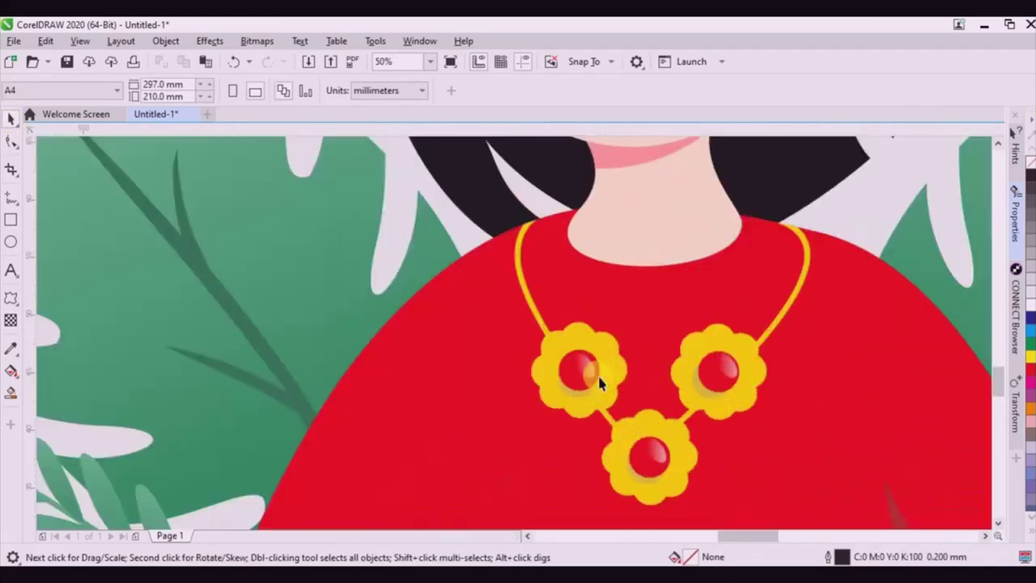
left_click(454, 237)
left_click_drag(452, 236, 440, 245)
scroll(210, 376, "down", 3)
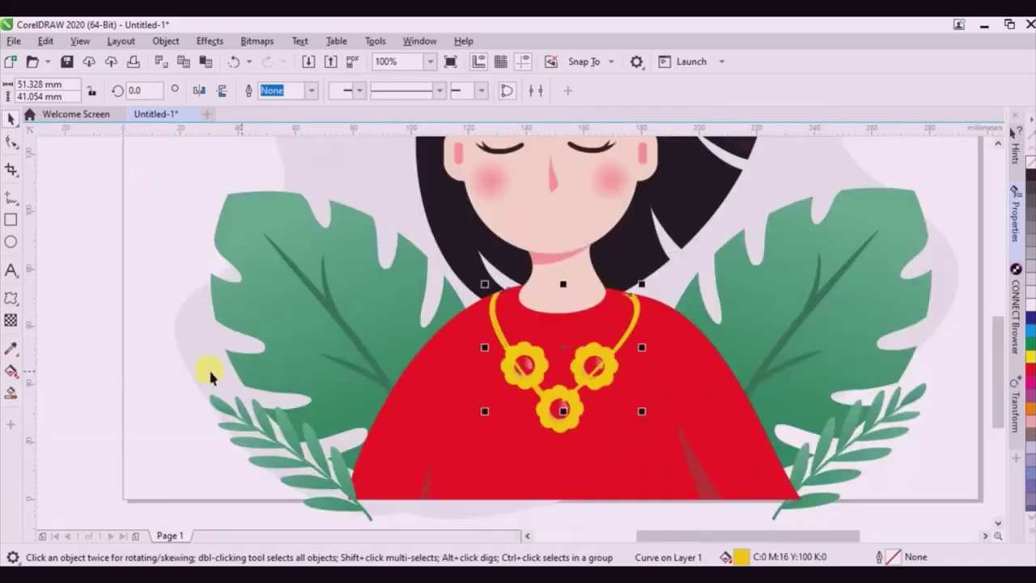
Fill the offset cord copy with the dark red C33 M97 Y91 K1 sampled from the left dress fold.
left_click(11, 350)
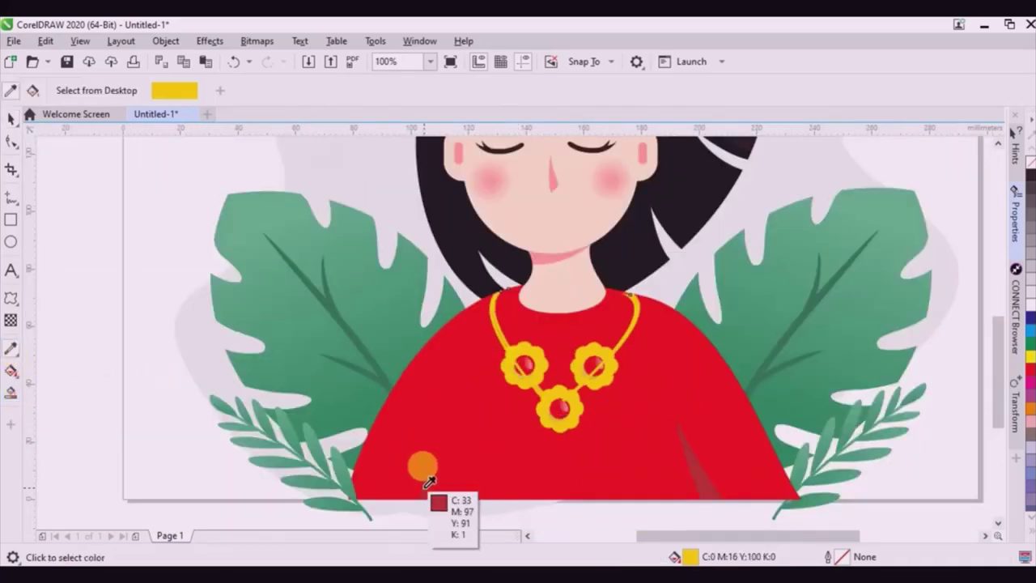
left_click(435, 462)
scroll(517, 340, "up", 3)
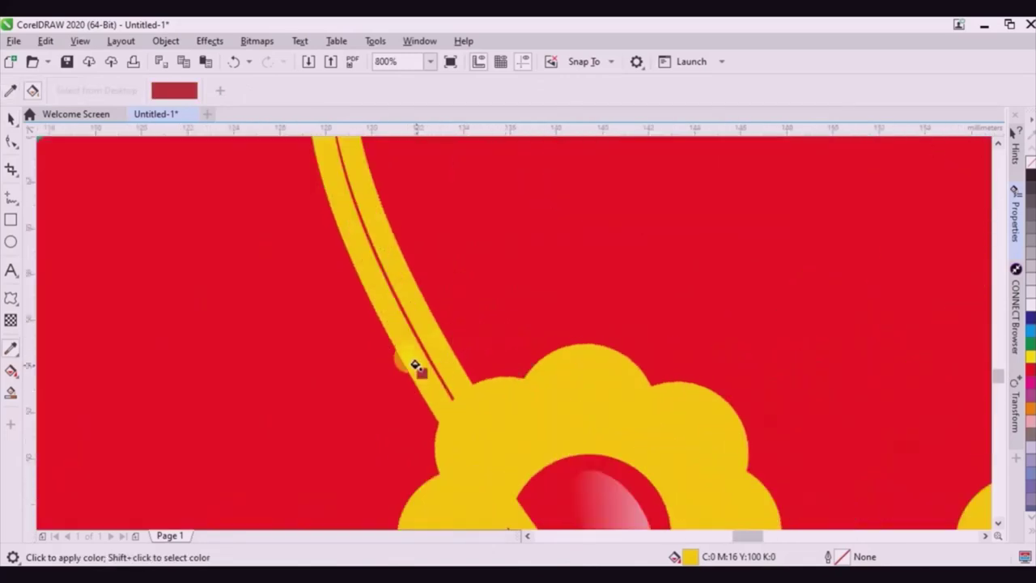
left_click(415, 366)
Set the dark red cord close against the yellow cord and bring the yellow cord to the front of the page.
left_click(16, 119)
scroll(428, 308, "up", 2)
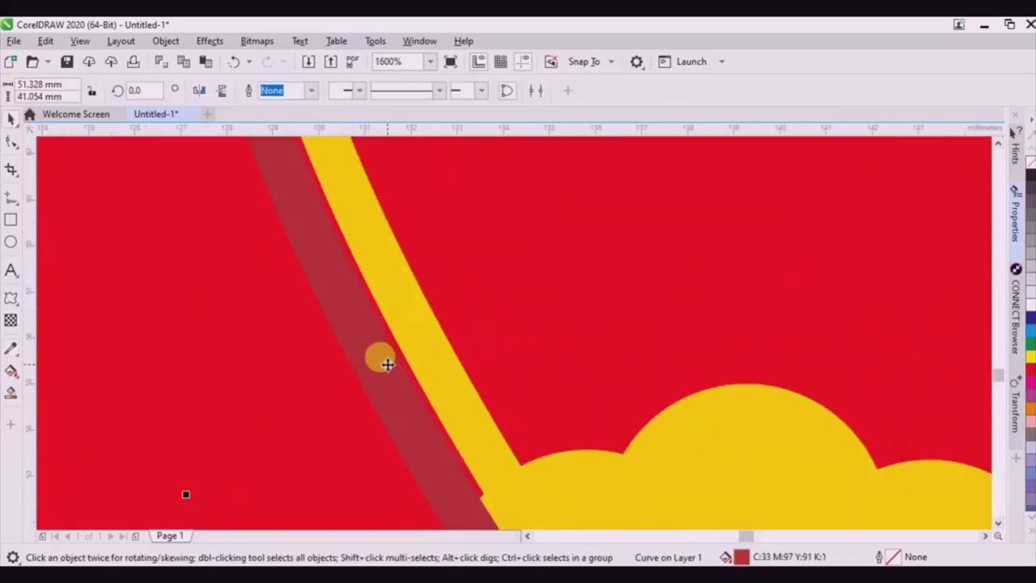
key("ctrl+Home")
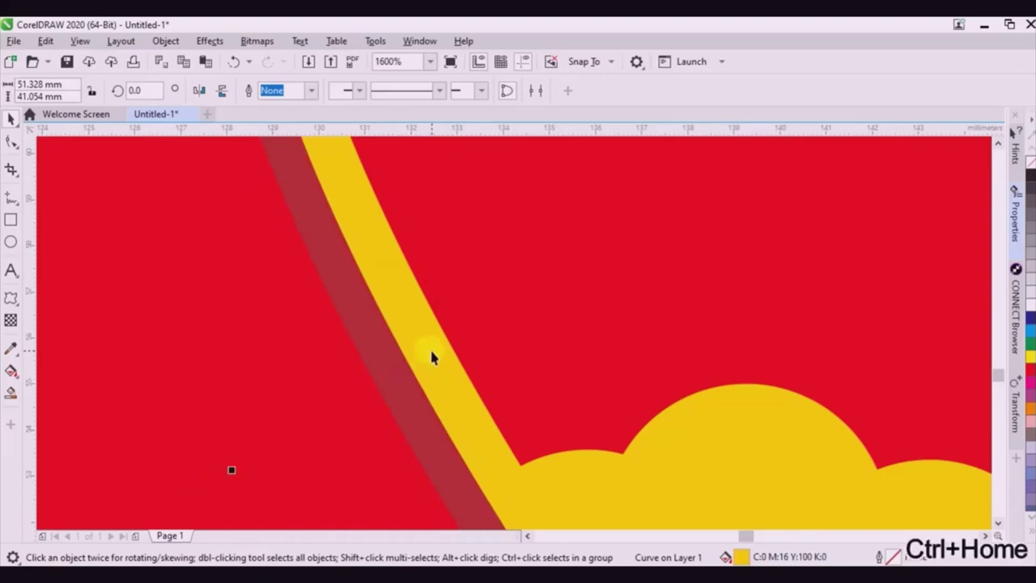
Bring the group of three necklace flowers to the front of both cords, undoing the accidental move of the group.
scroll(539, 267, "down", 5)
left_click_drag(678, 484, 493, 267)
scroll(576, 268, "up", 2)
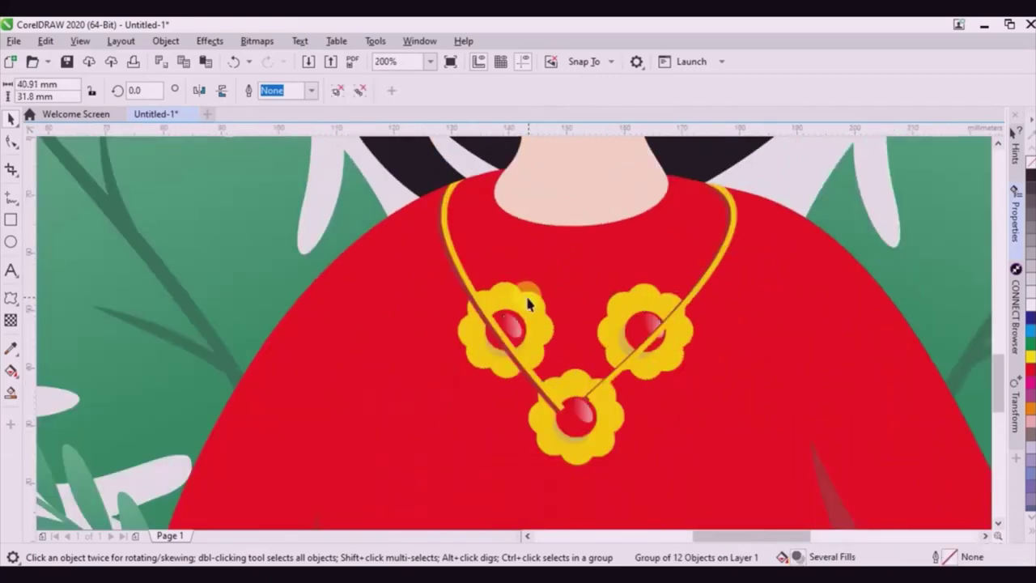
scroll(562, 300, "up", 1)
left_click_drag(469, 291, 520, 278)
key("ctrl+z")
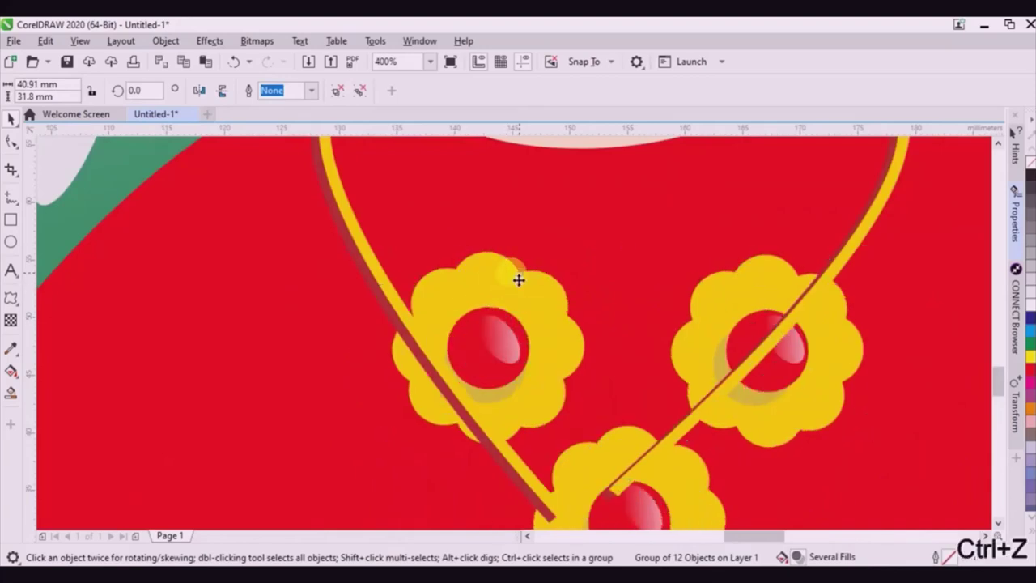
key("ctrl+Home")
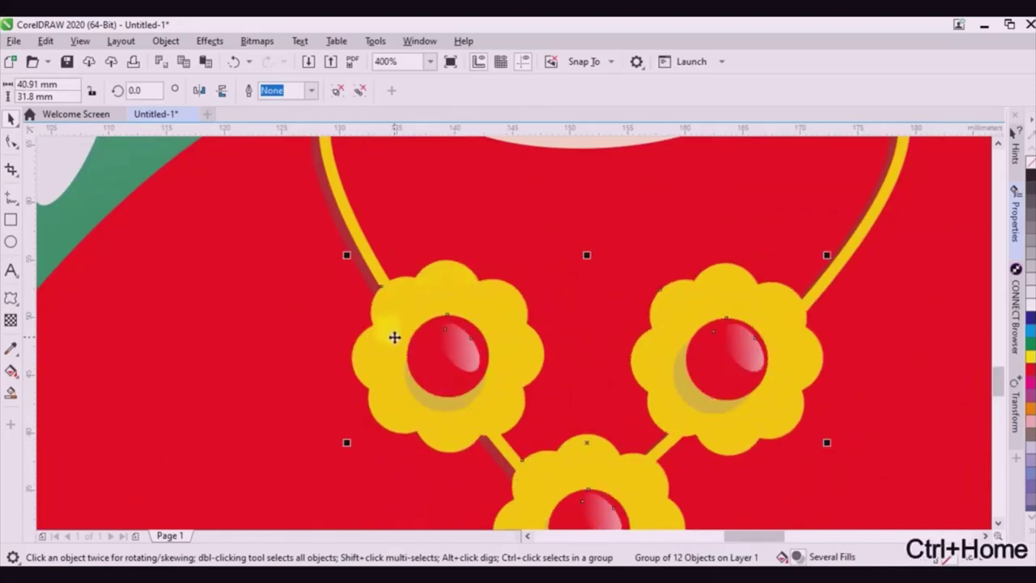
Duplicate the necklace flower group slightly downward and fill the copy's three flower shapes with the dark red sampled from the cord shadow.
left_click_drag(394, 336, 396, 359)
key("Escape")
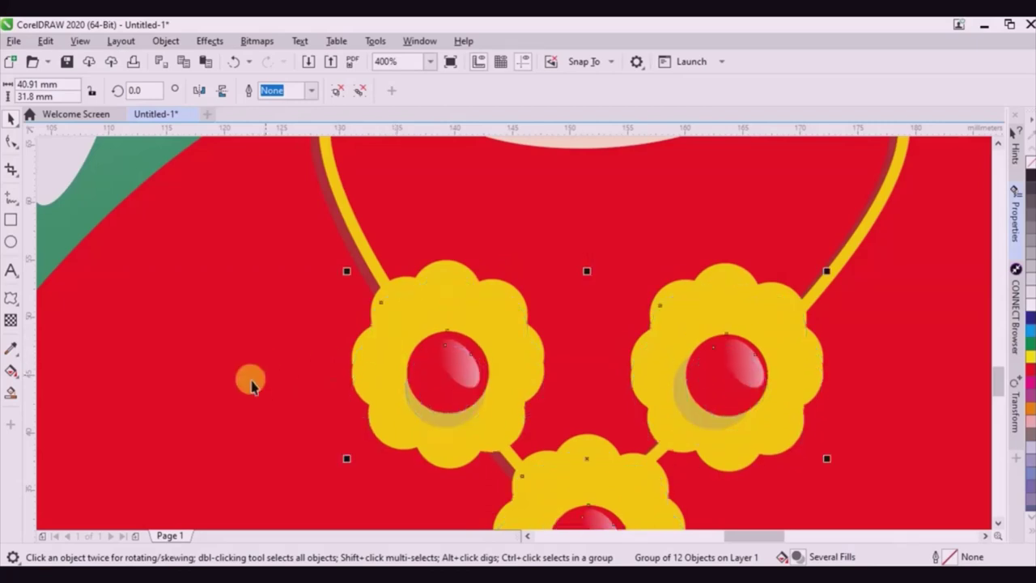
left_click(12, 350)
left_click(353, 238)
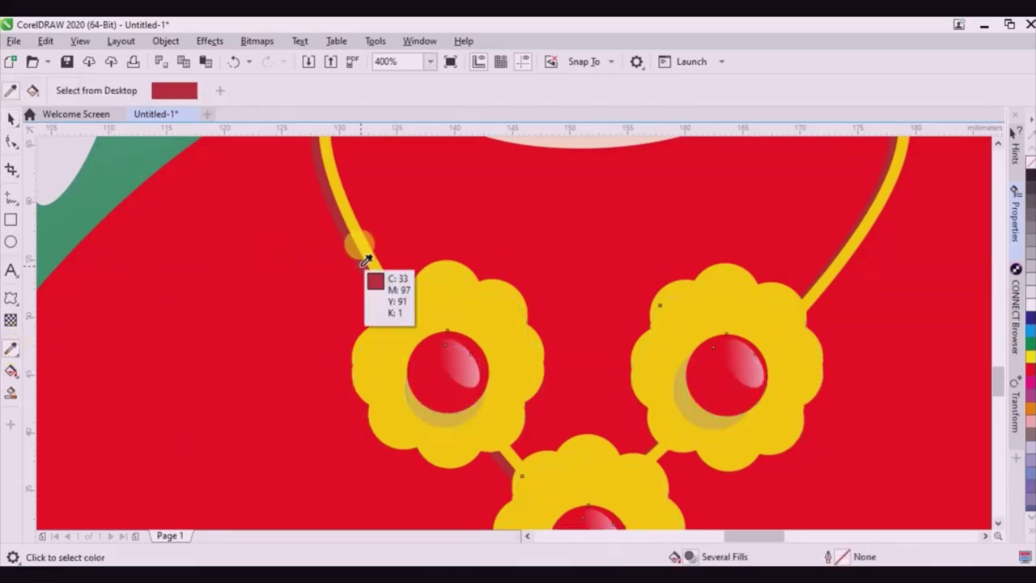
left_click(455, 458)
left_click(745, 466)
scroll(728, 300, "down", 3)
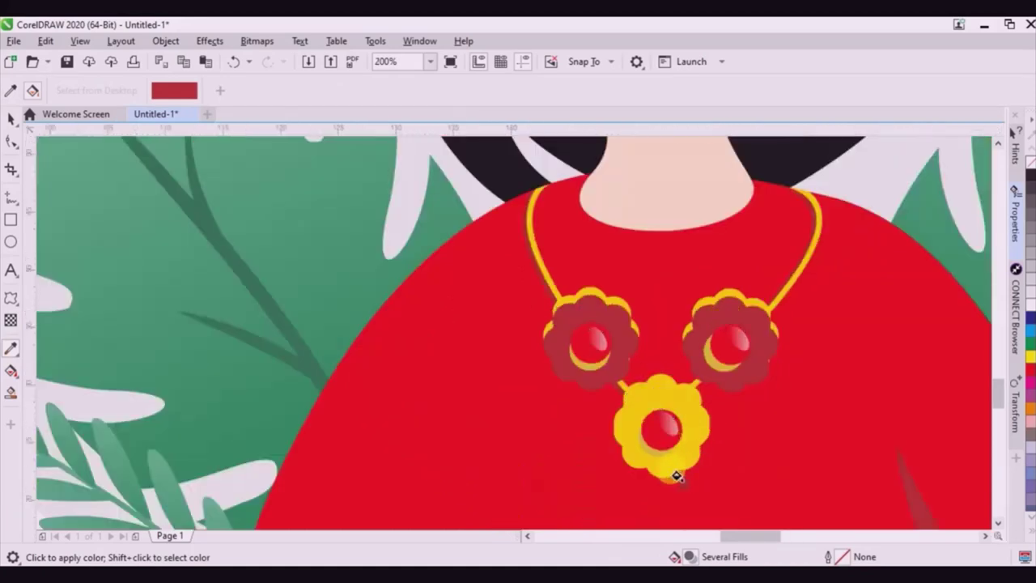
scroll(671, 475, "up", 3)
left_click(650, 469)
left_click(8, 124)
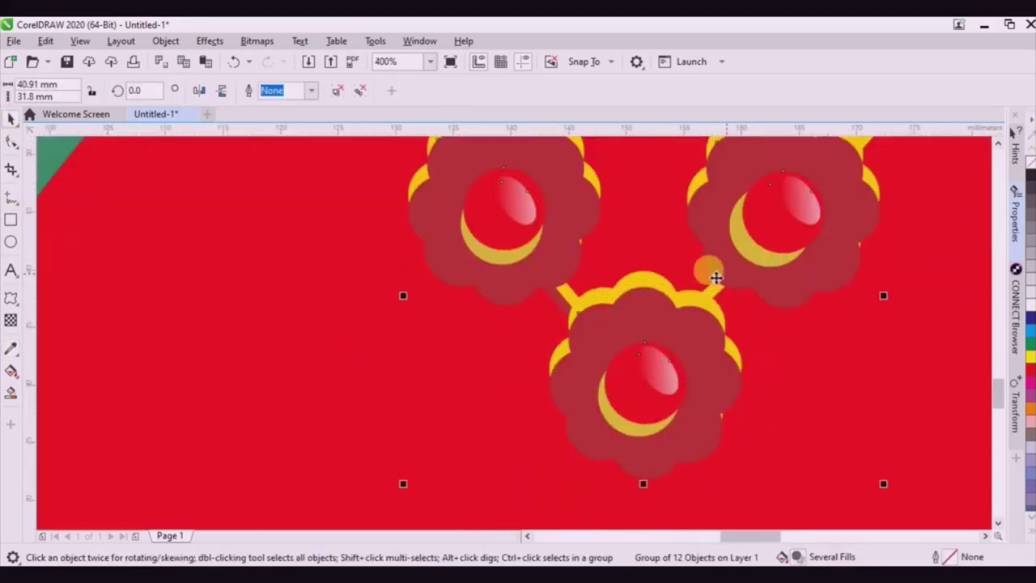
Bring the original yellow flower group to the front of its dark red copy.
left_click(647, 275)
key("ctrl+Home")
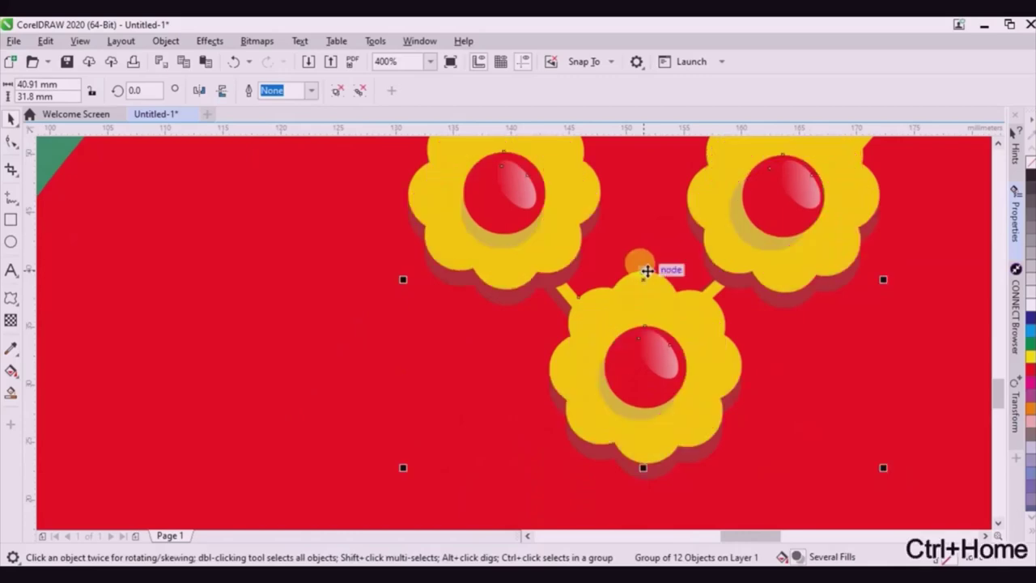
Draw a closed freehand shape about 32.7 by 12.6 mm around the base of the neck for a collar shadow.
scroll(615, 307, "down", 5)
left_click(609, 482)
scroll(615, 364, "down", 2)
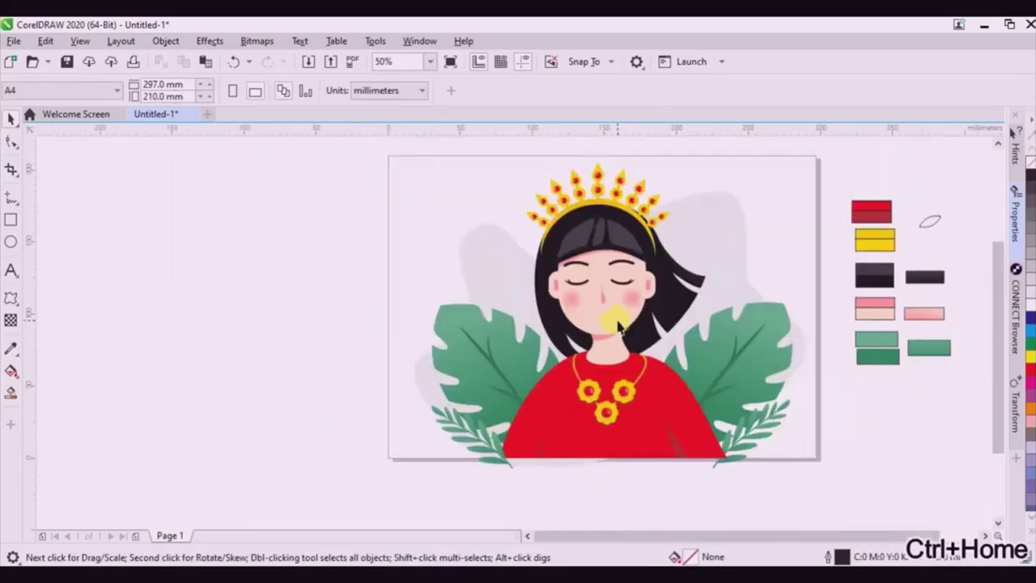
scroll(617, 324, "up", 4)
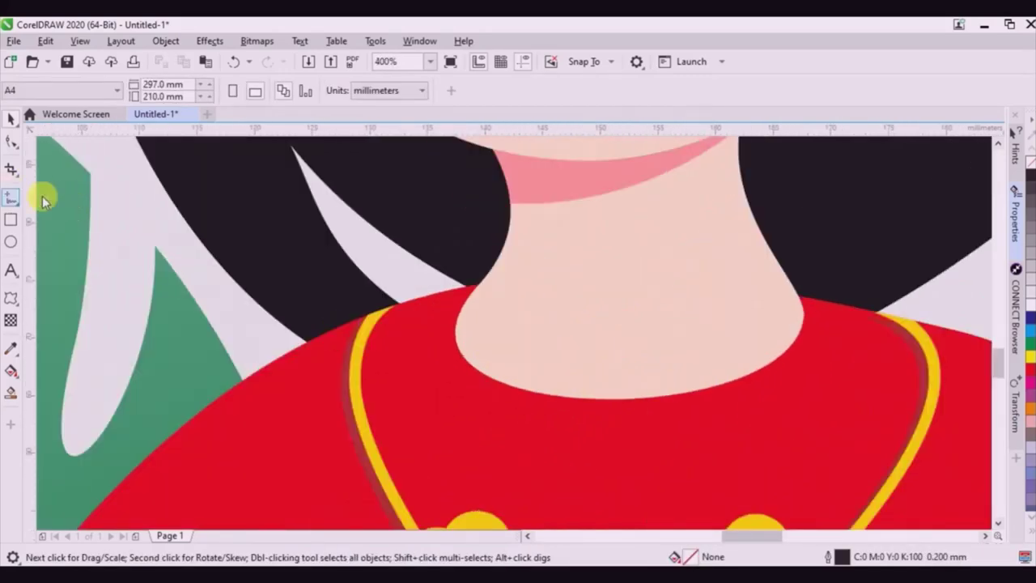
mouse_move(801, 298)
left_mouse_down()
mouse_move(814, 325)
mouse_move(809, 353)
mouse_move(776, 382)
mouse_move(686, 408)
mouse_move(561, 415)
mouse_move(506, 404)
mouse_move(461, 382)
mouse_move(440, 353)
mouse_move(438, 328)
mouse_move(480, 281)
mouse_move(665, 271)
mouse_move(797, 296)
left_mouse_up()
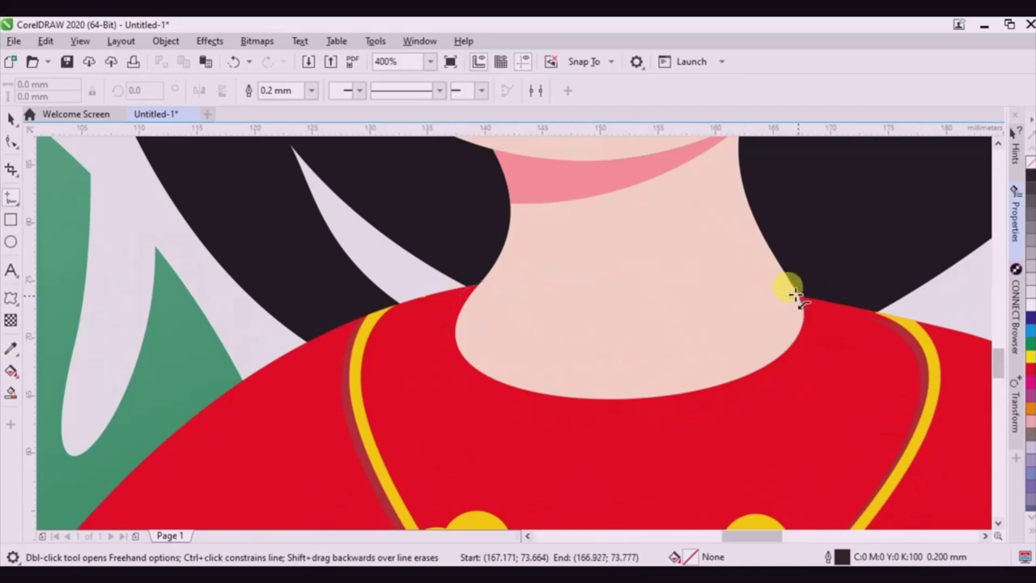
Fill the collar shape with the dark red sampled from the cord shadow and remove its outline.
left_click(16, 346)
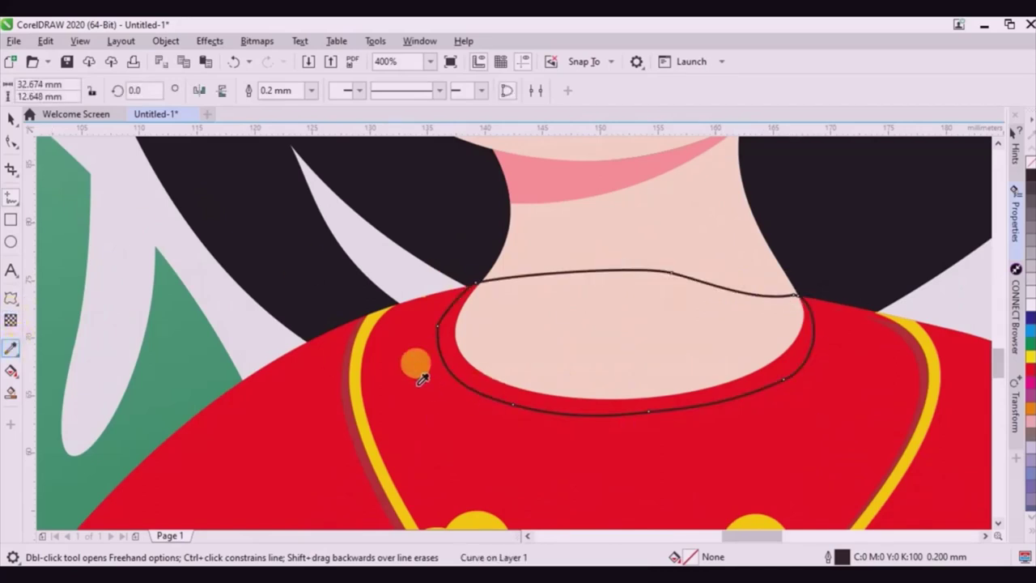
left_click(368, 325)
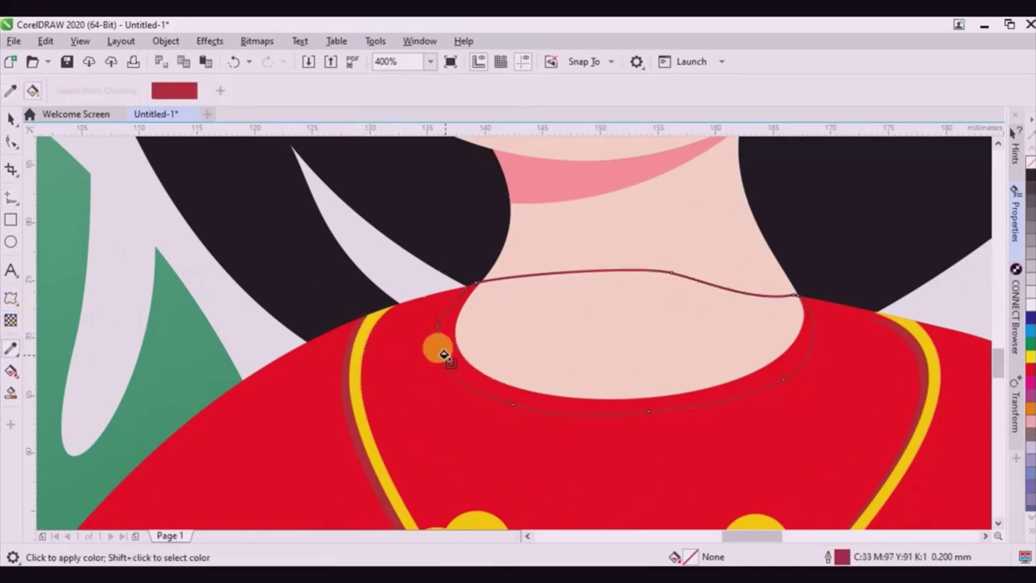
left_click(435, 348)
key("space")
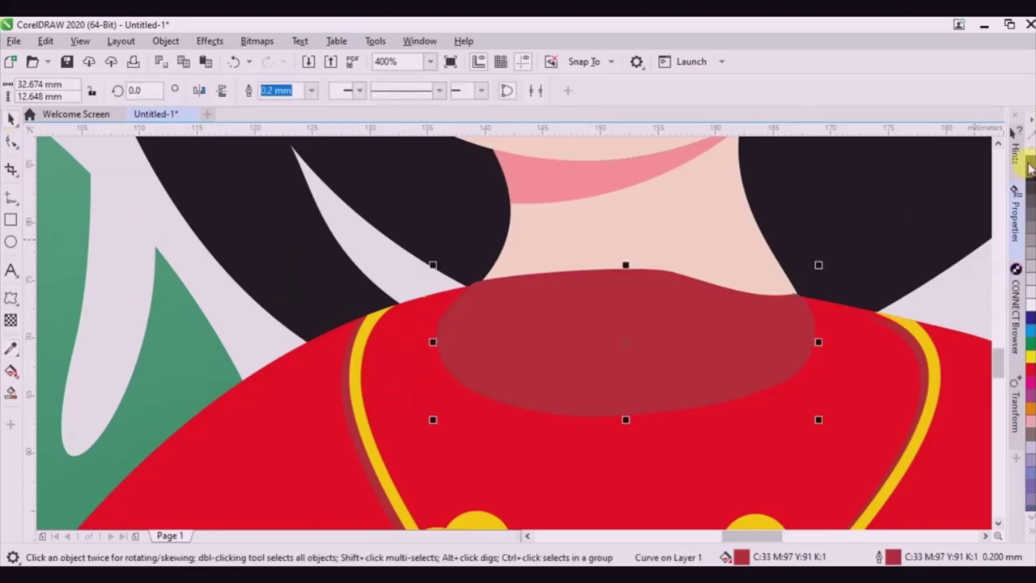
right_click(1030, 164)
Shift the dark red cord shadow slightly up so its end meets the shoulder edge beside the yellow cord.
scroll(372, 320, "up", 3)
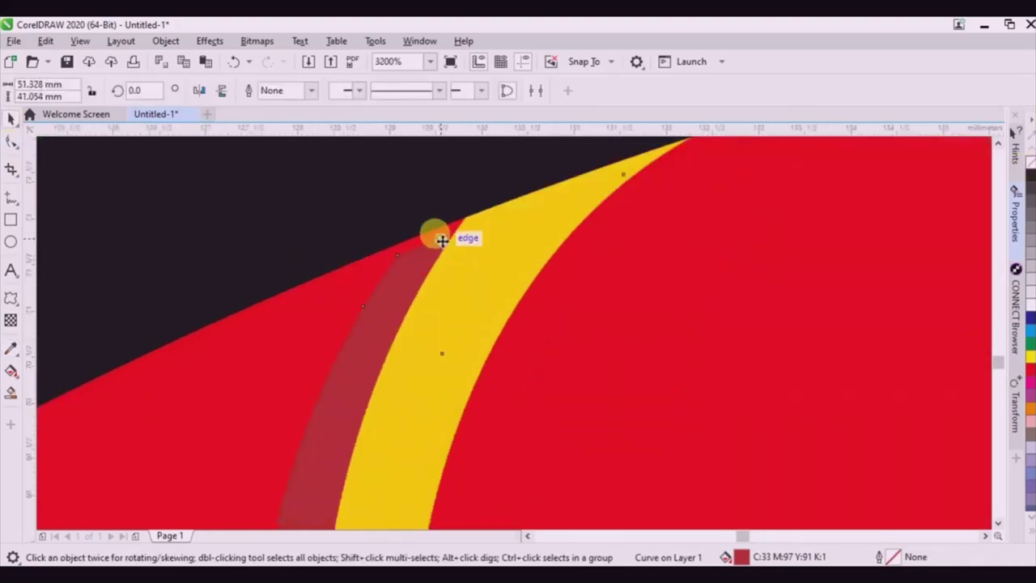
left_click_drag(440, 236, 451, 220)
scroll(404, 286, "down", 5)
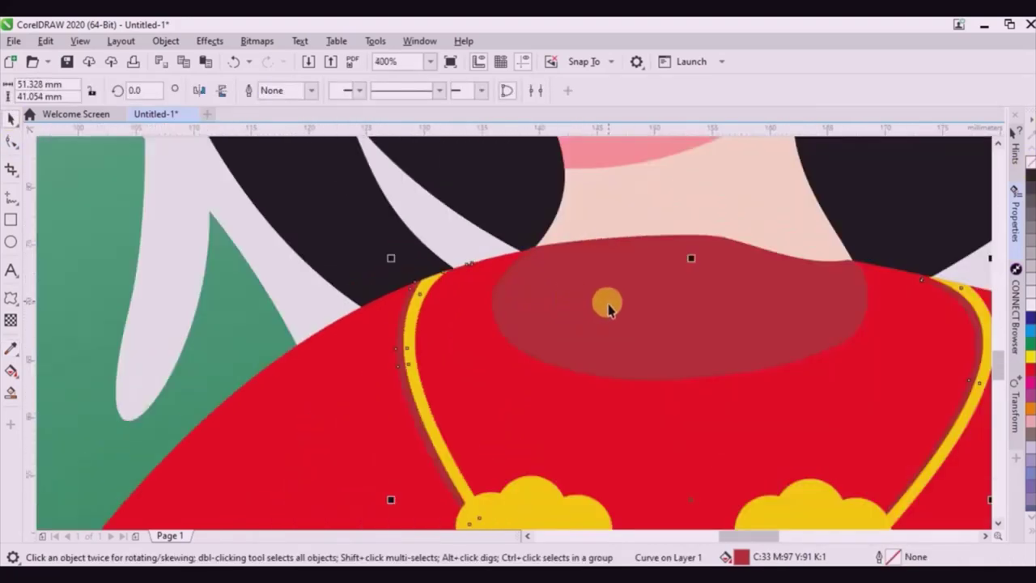
Bring the neck and the pink shadow under the chin to the front of the collar shadow.
scroll(726, 280, "up", 1)
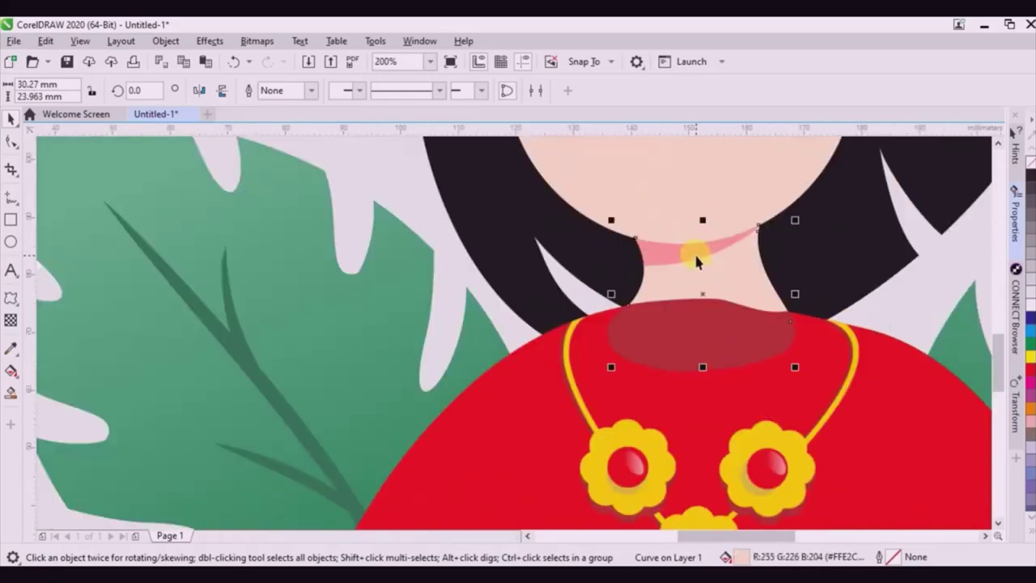
left_click(694, 257, "shift")
key("ctrl+Home")
scroll(669, 306, "down", 1)
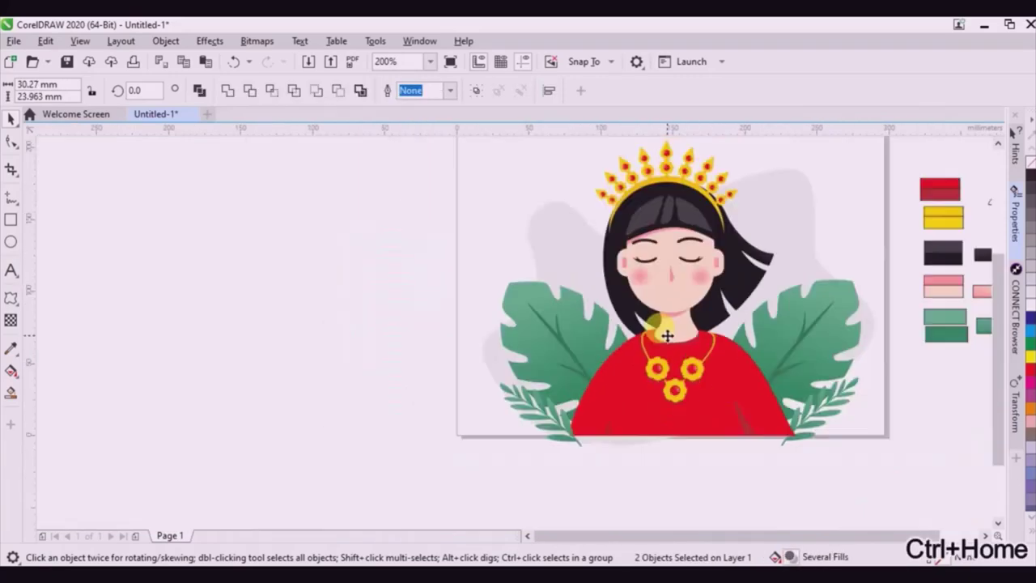
key("Escape")
Reshape the right side of the collar shadow into an even rim around the neck and delete the node at its left edge.
scroll(707, 346, "up", 2)
double_click(708, 343)
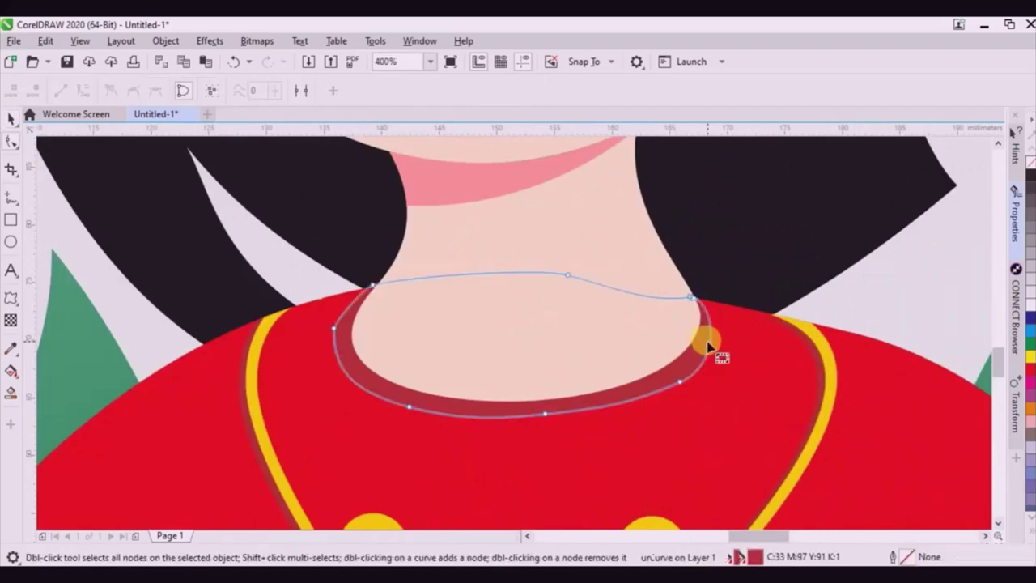
double_click(678, 381)
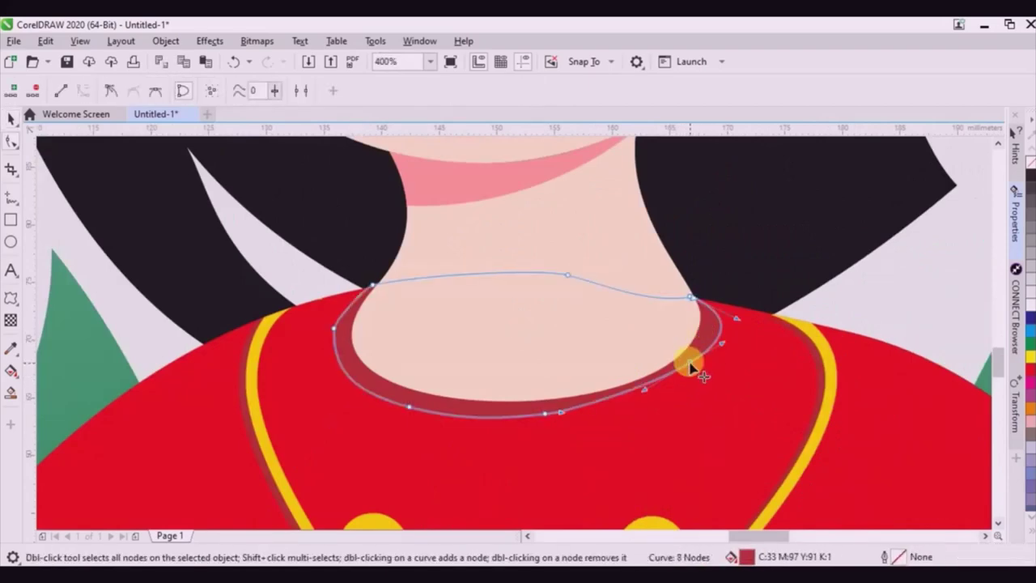
mouse_move(689, 366)
left_mouse_down()
mouse_move(680, 389)
mouse_move(674, 377)
left_mouse_up()
scroll(691, 293, "up", 2)
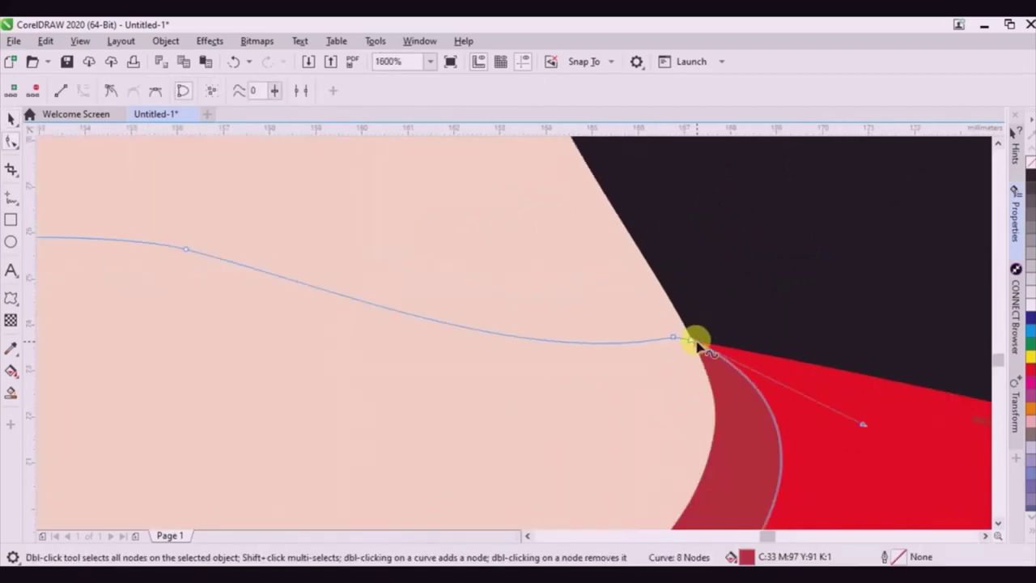
scroll(696, 333, "down", 2)
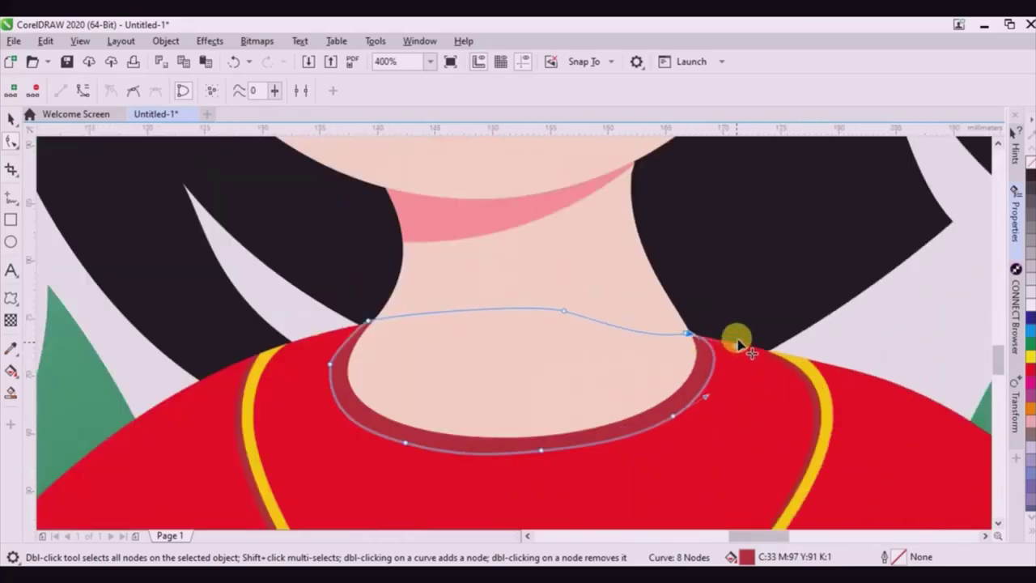
left_click_drag(733, 340, 735, 356)
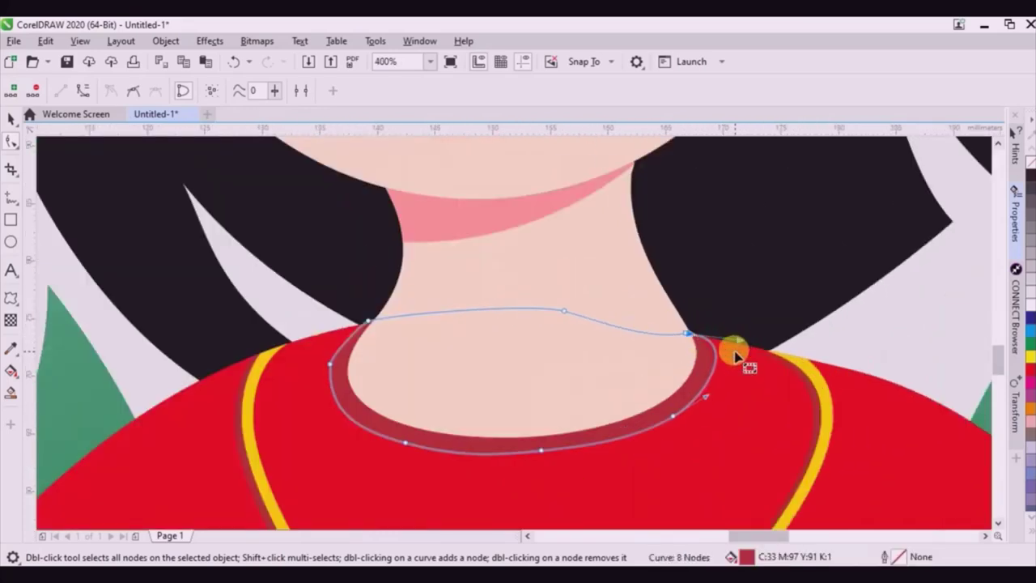
double_click(330, 361)
scroll(547, 335, "down", 2)
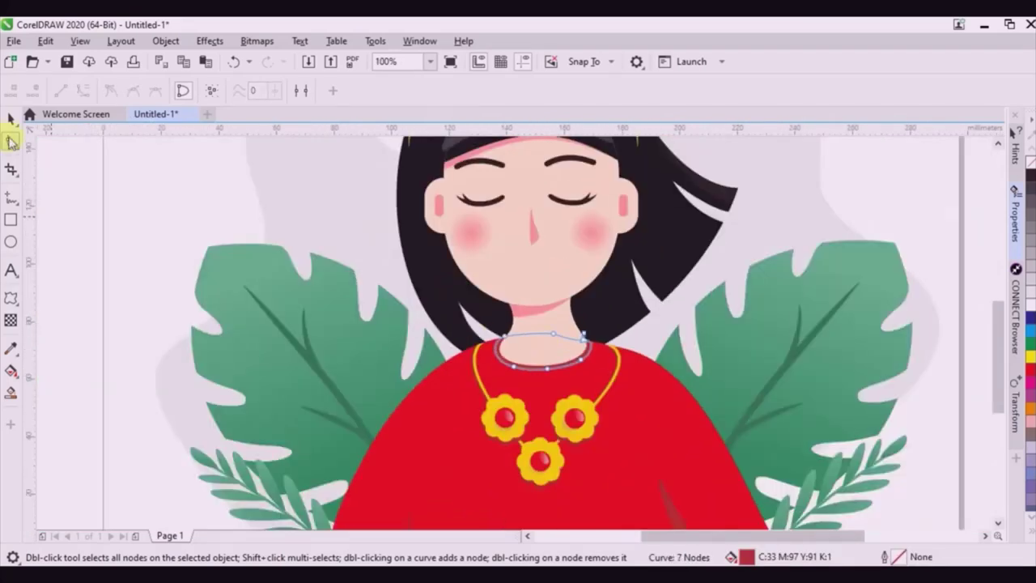
key("space")
scroll(766, 474, "down", 1)
left_click(720, 508)
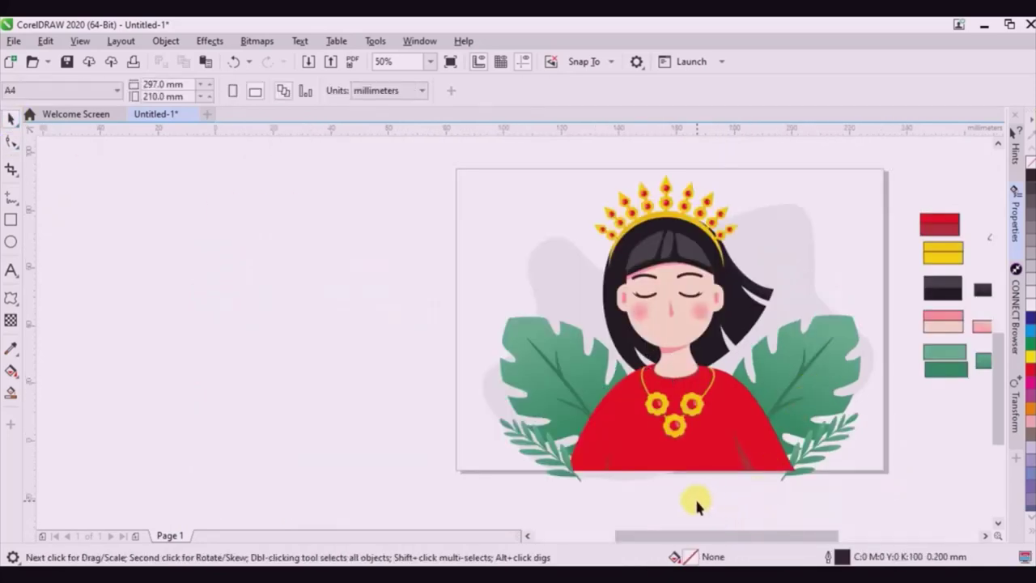
Draw a closed freehand lip shape on the face below the nose.
scroll(696, 501, "up", 1)
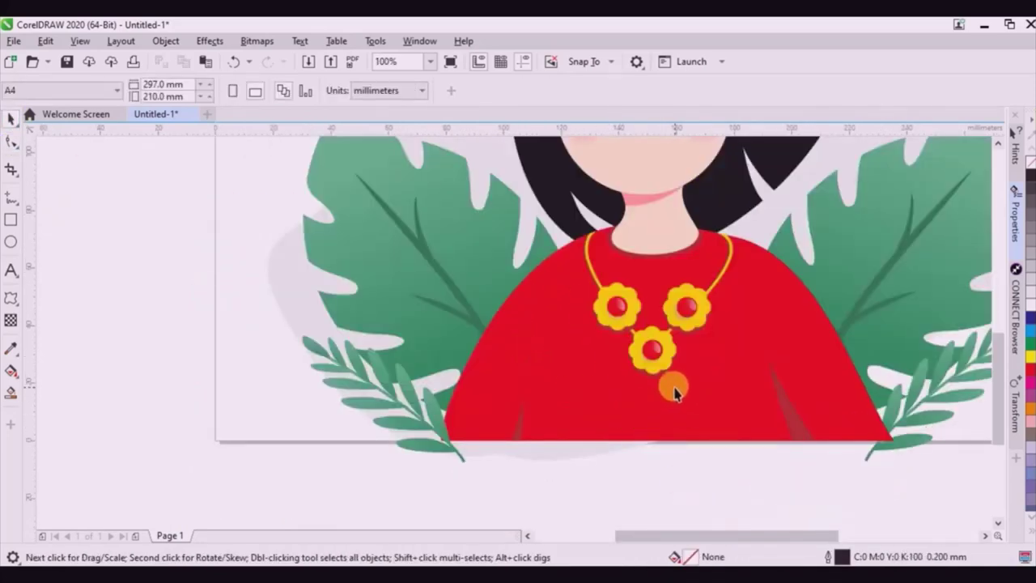
scroll(670, 406, "down", 2)
scroll(680, 312, "up", 2)
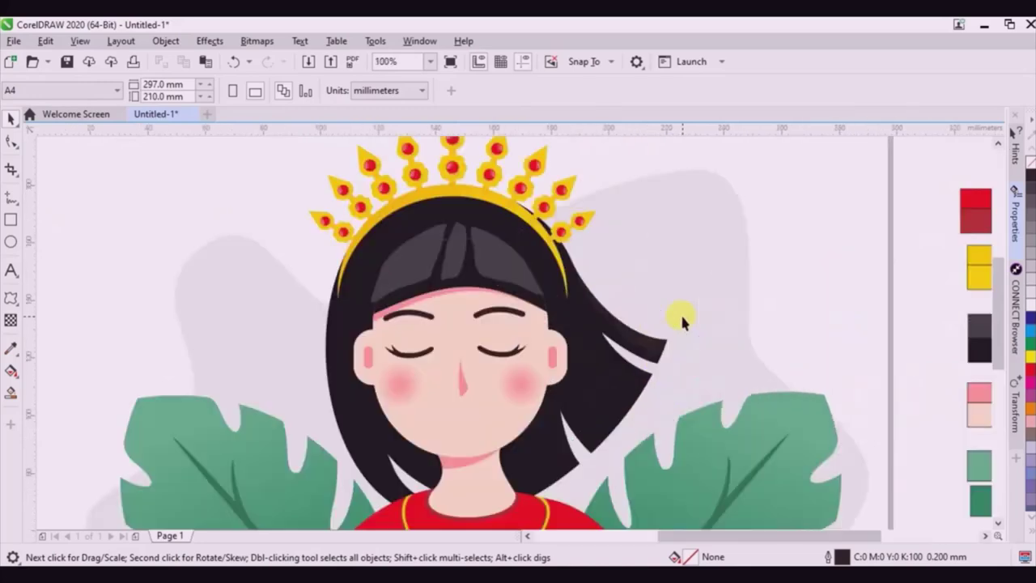
scroll(442, 427, "up", 2)
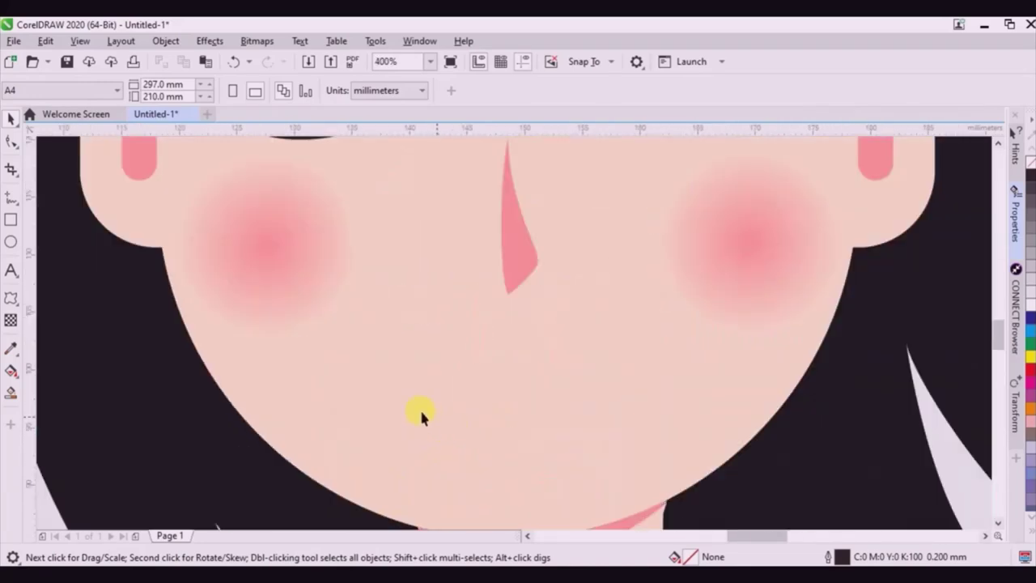
left_click(10, 199)
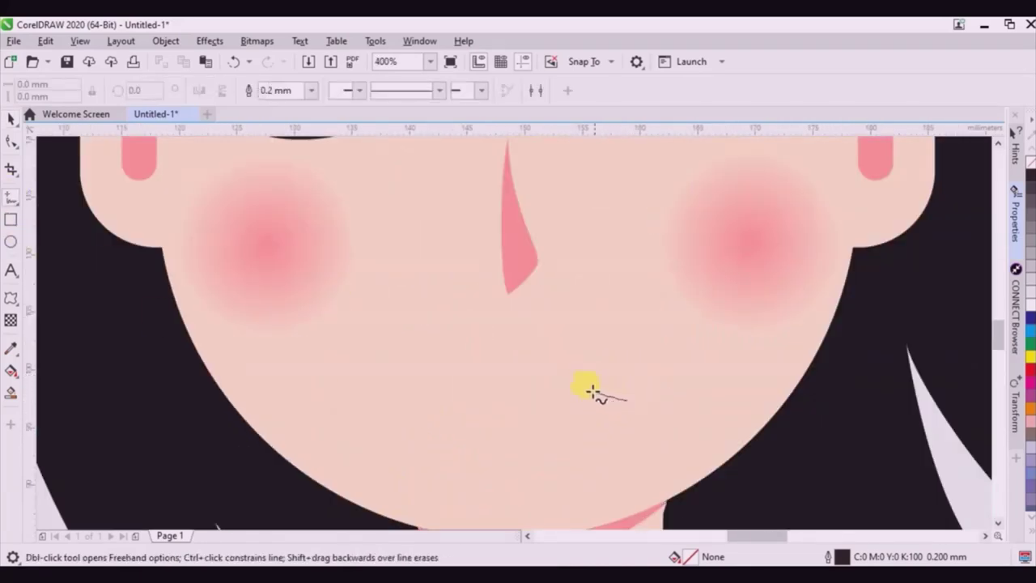
left_click_drag(593, 392, 520, 382)
left_click_drag(484, 414, 584, 427)
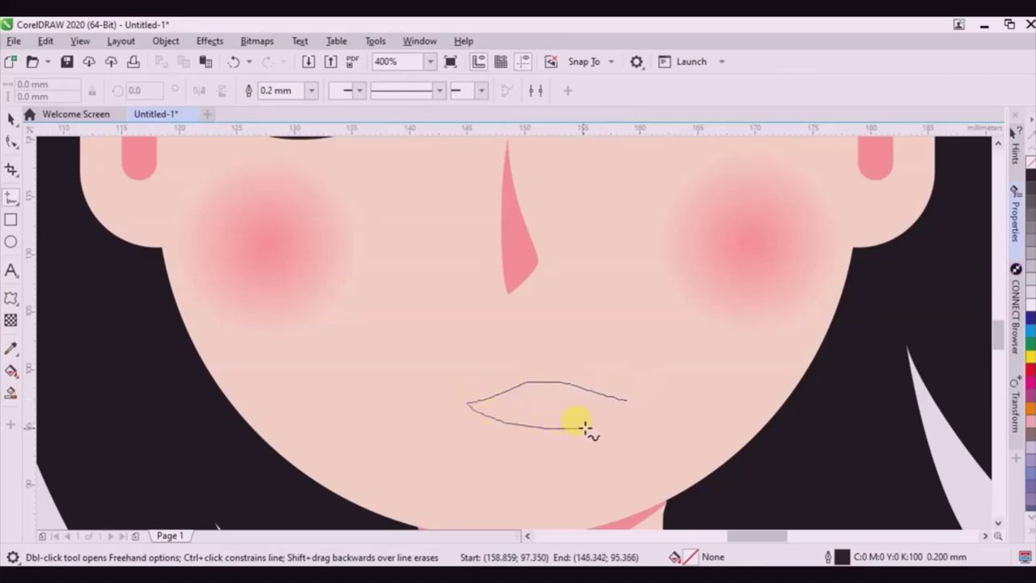
left_click_drag(628, 399, 629, 400)
Reshape the lip outline into a smooth, pointed almond about 12.9 by 3.8 mm by editing its nodes and curve handles.
left_click(9, 142)
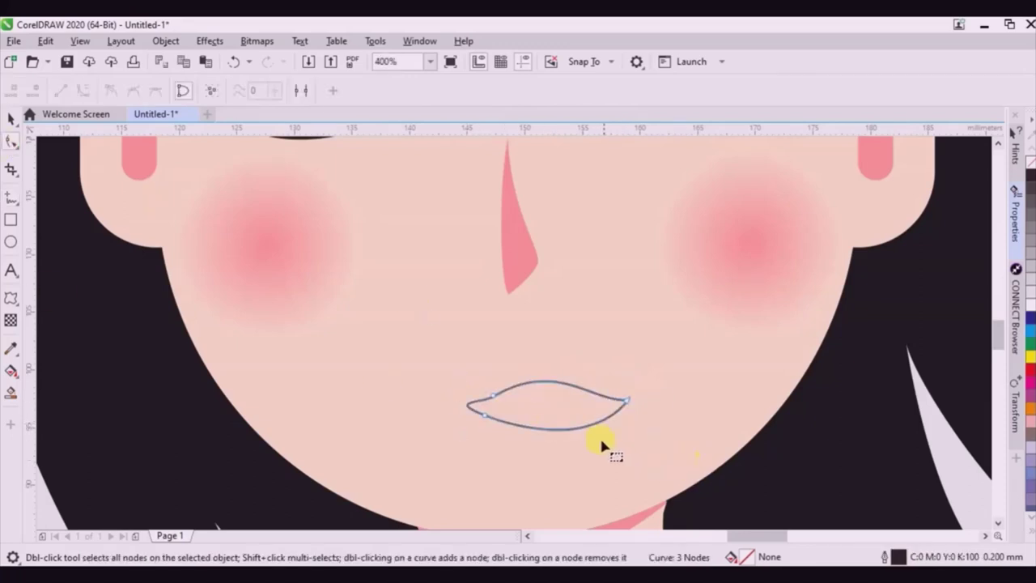
left_click_drag(574, 426, 559, 421)
scroll(509, 406, "up", 2)
left_click_drag(479, 389, 463, 368)
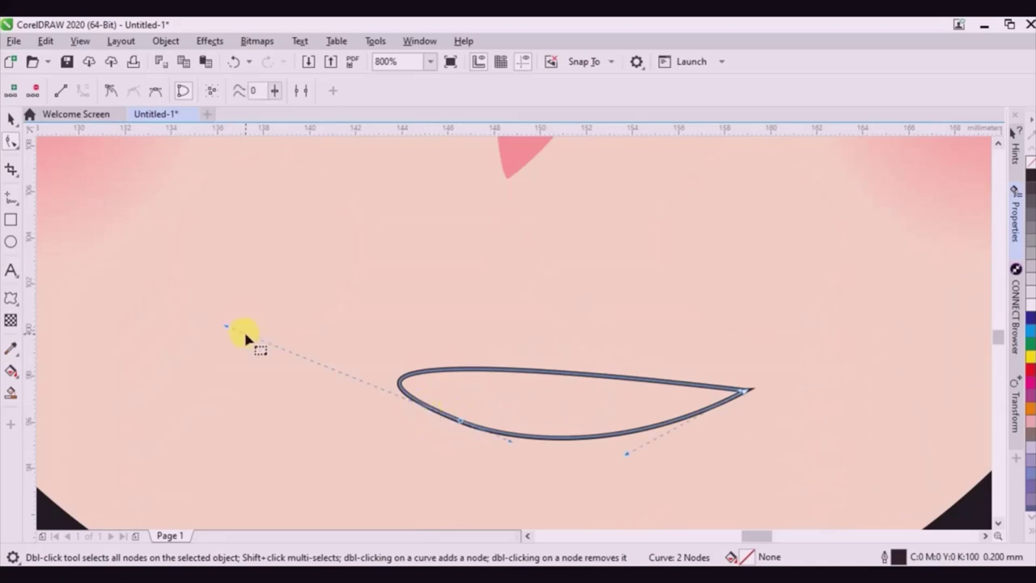
left_click_drag(229, 325, 543, 328)
left_click_drag(460, 418, 522, 430)
double_click(464, 416)
left_click(581, 437)
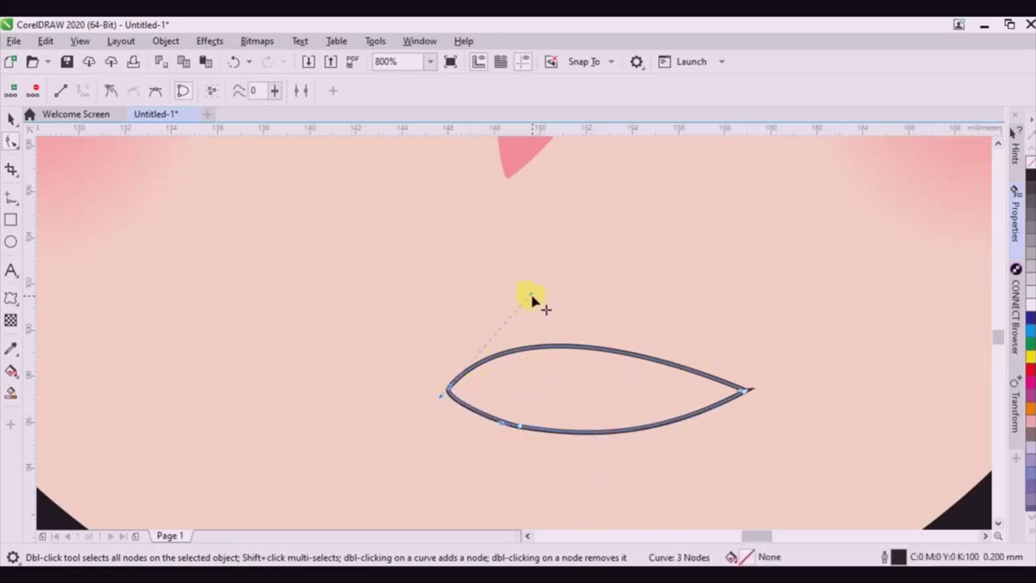
left_click_drag(531, 300, 573, 294)
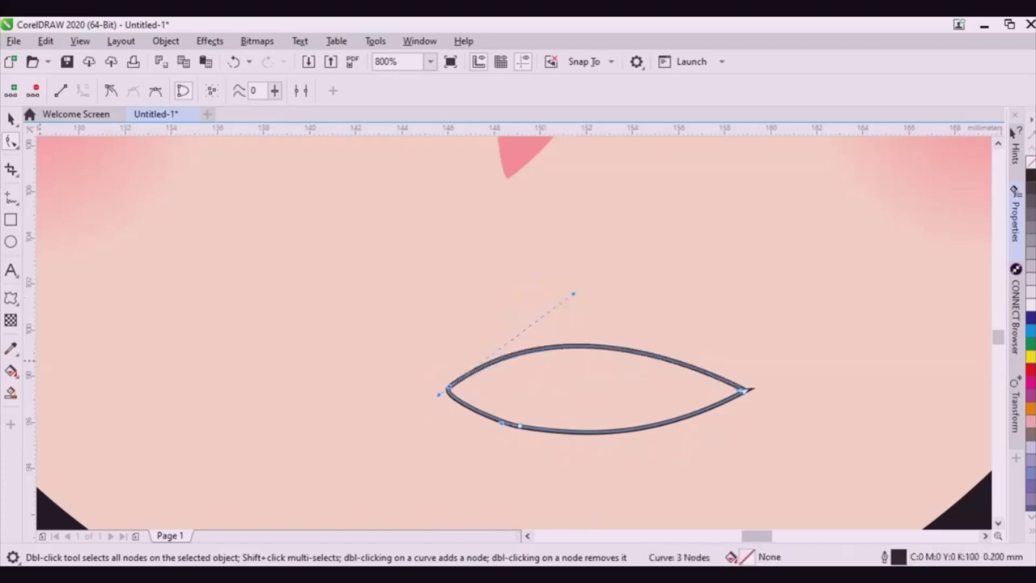
Fill the lips with the pink sampled from the nose and remove their outline.
left_click(12, 348)
left_click(519, 153)
left_click(546, 360)
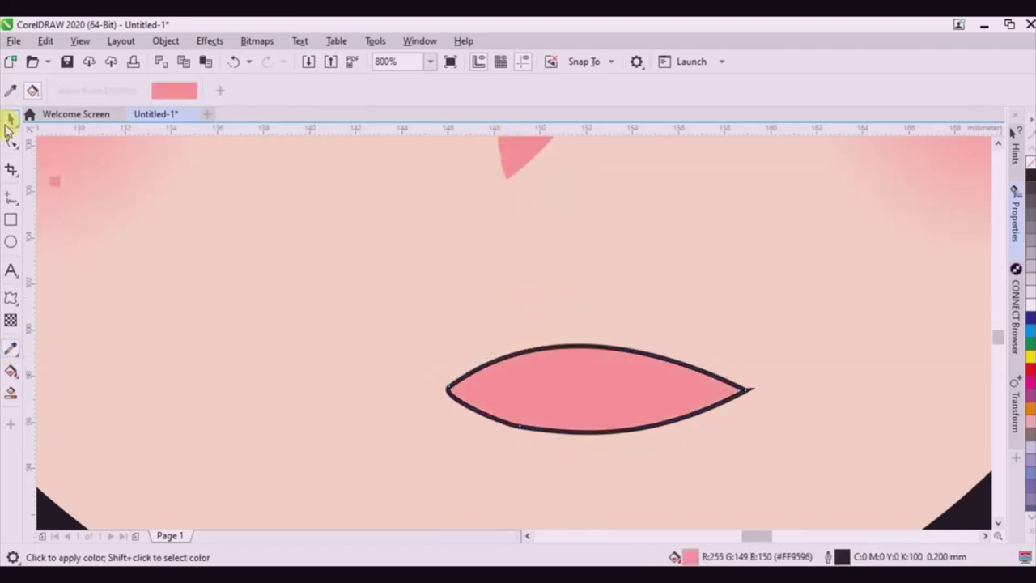
left_click(10, 122)
right_click(1031, 168)
Move the lips to sit centred beneath the nose and narrow them to about 11.9 mm wide.
left_click_drag(647, 386, 539, 393)
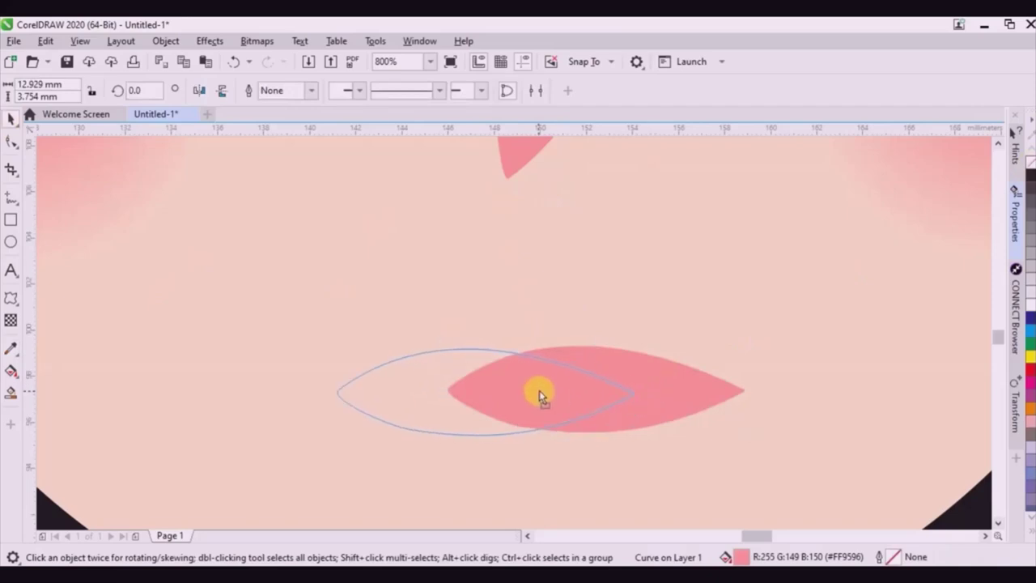
scroll(659, 380, "down", 5)
scroll(653, 394, "up", 2)
left_click_drag(611, 404, 672, 399)
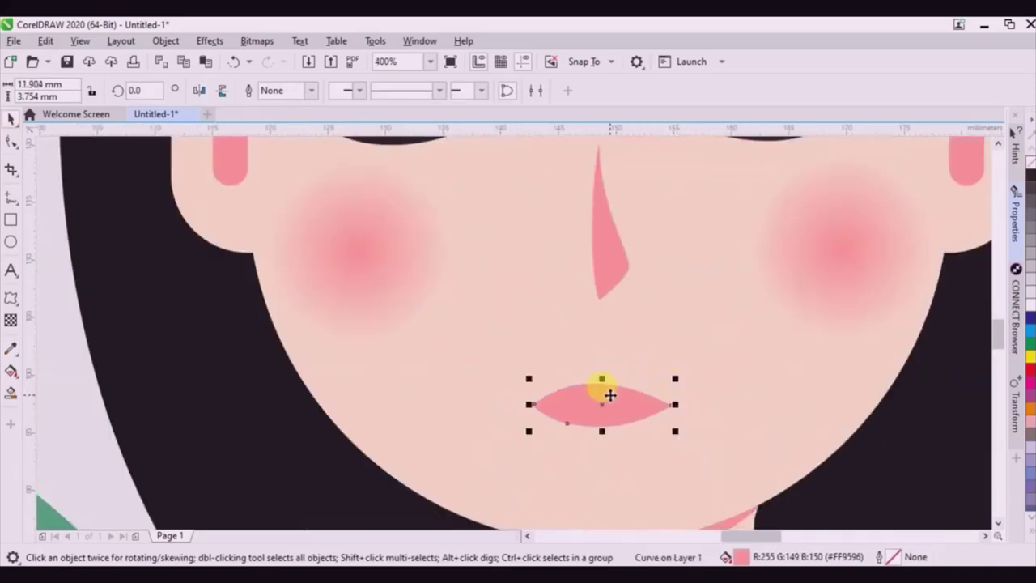
scroll(607, 388, "down", 3)
left_click(208, 278)
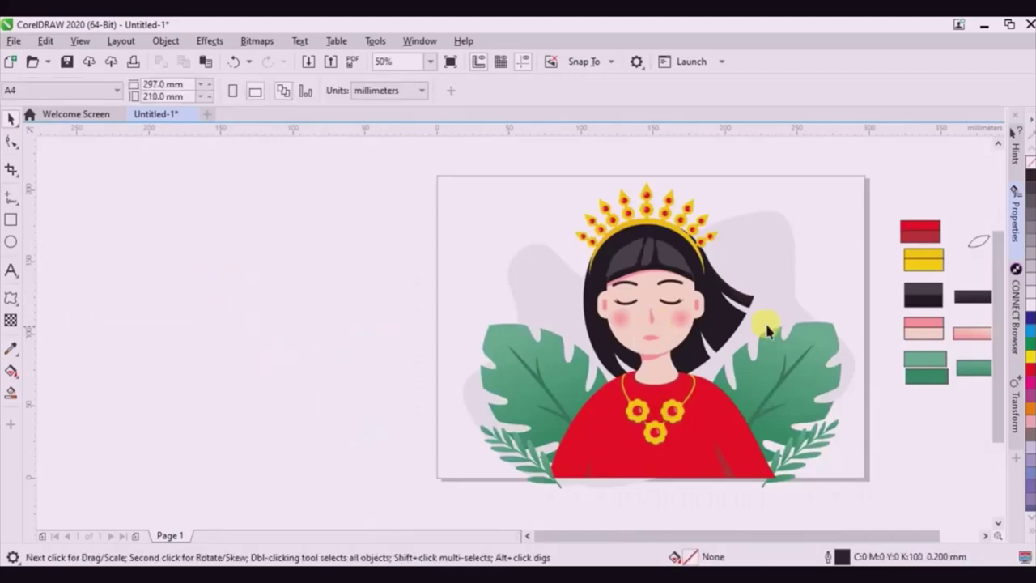
Apply a uniform transparency of 50 to the blush circles on both cheeks.
scroll(629, 319, "up", 3)
left_click(558, 329)
left_click(10, 324)
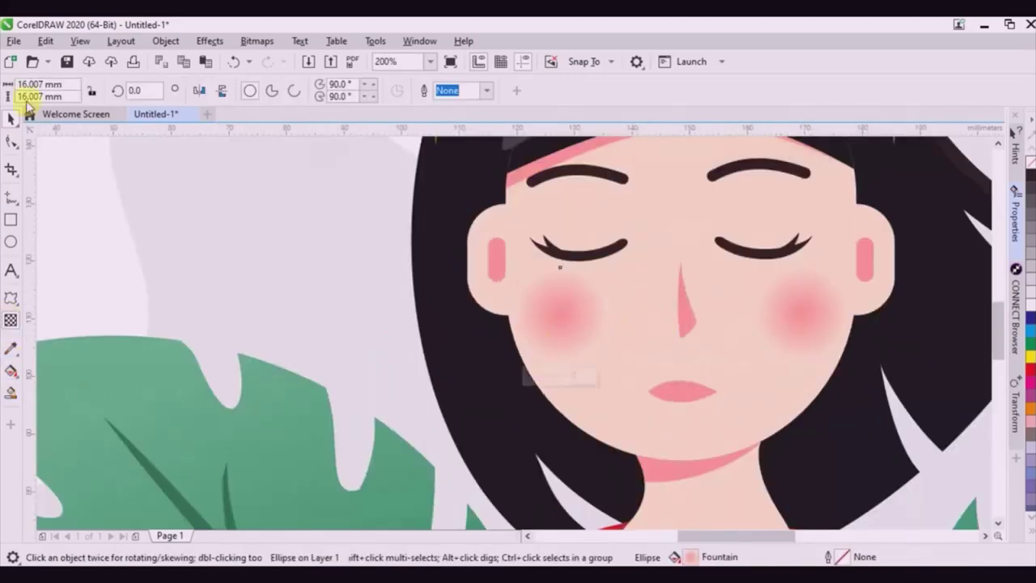
left_click(31, 91)
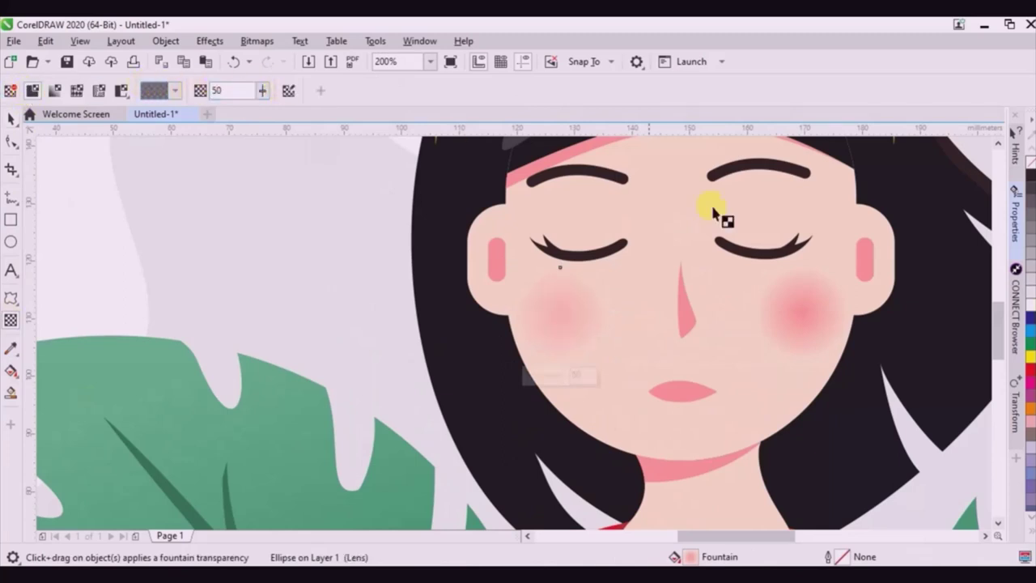
left_click(804, 314)
left_click(10, 90)
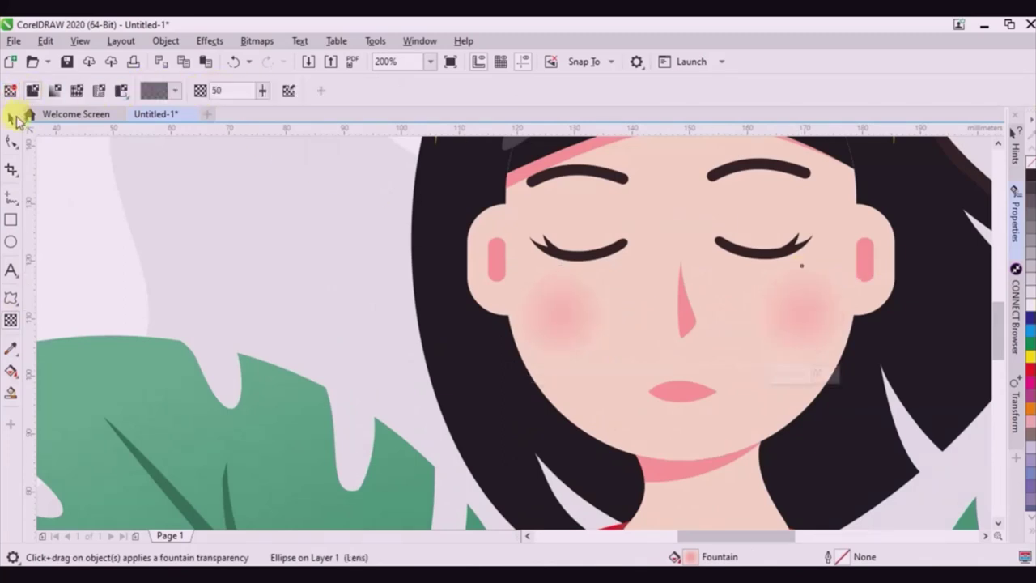
Resize the right cheek blush to about 16.4 mm and the left one to about 17 mm.
left_click(20, 118)
left_click_drag(854, 362, 856, 365)
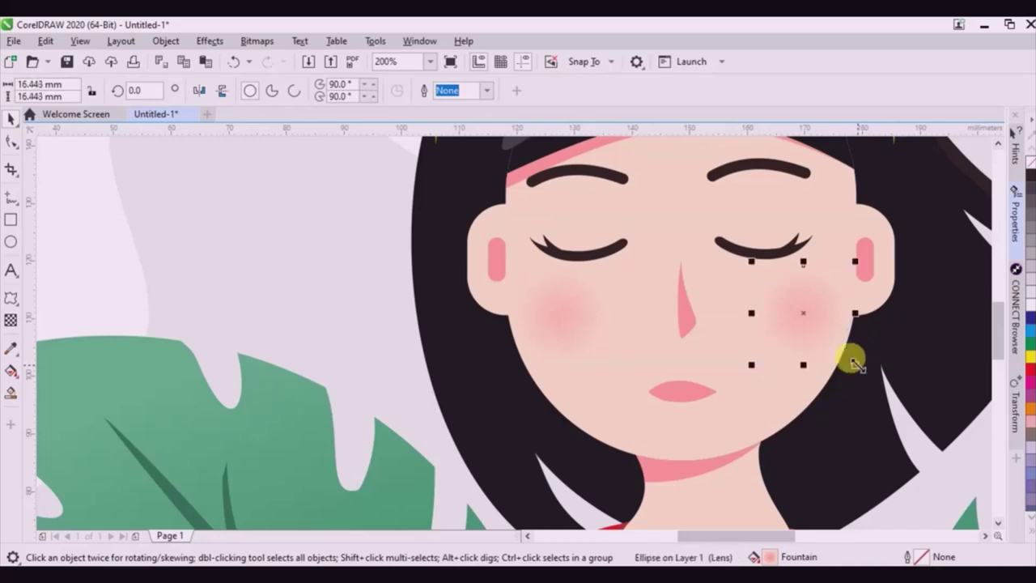
left_click(576, 321)
left_click_drag(609, 366, 603, 360)
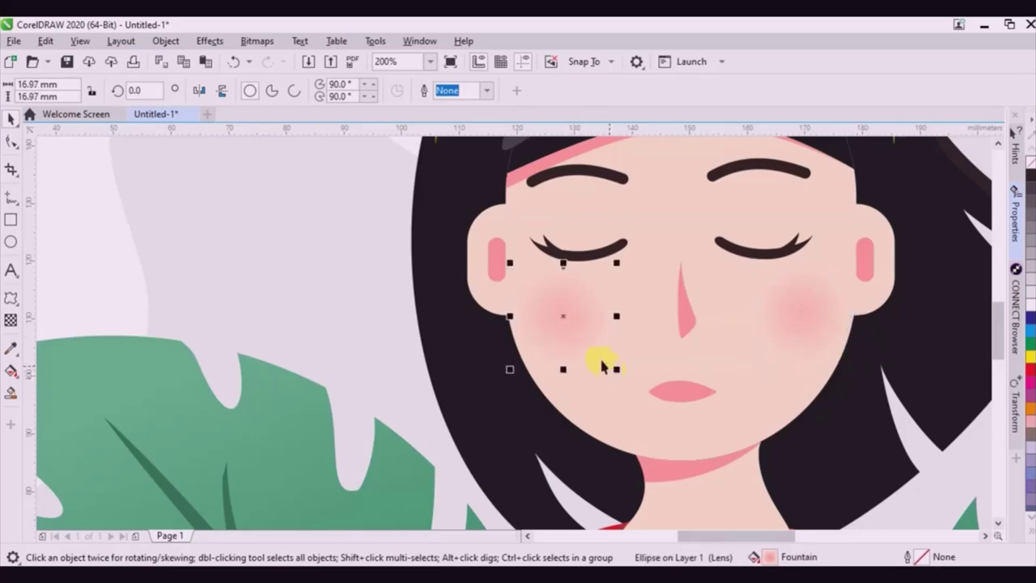
Place a copy of the light green swatch below the colour palette beside the page.
scroll(714, 302, "down", 1)
left_click(307, 277)
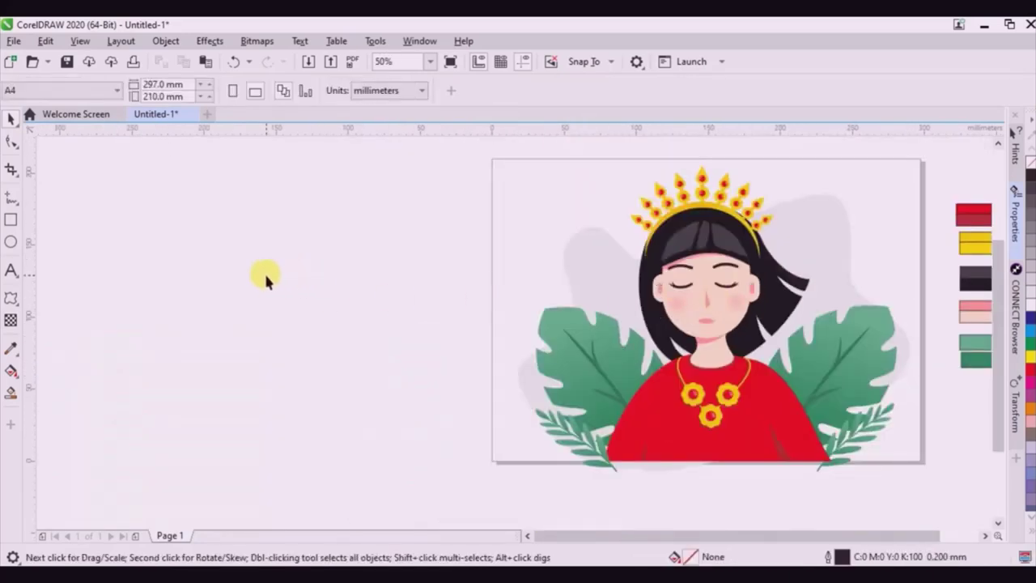
scroll(304, 271, "down", 1)
scroll(454, 247, "up", 1)
left_click(456, 249)
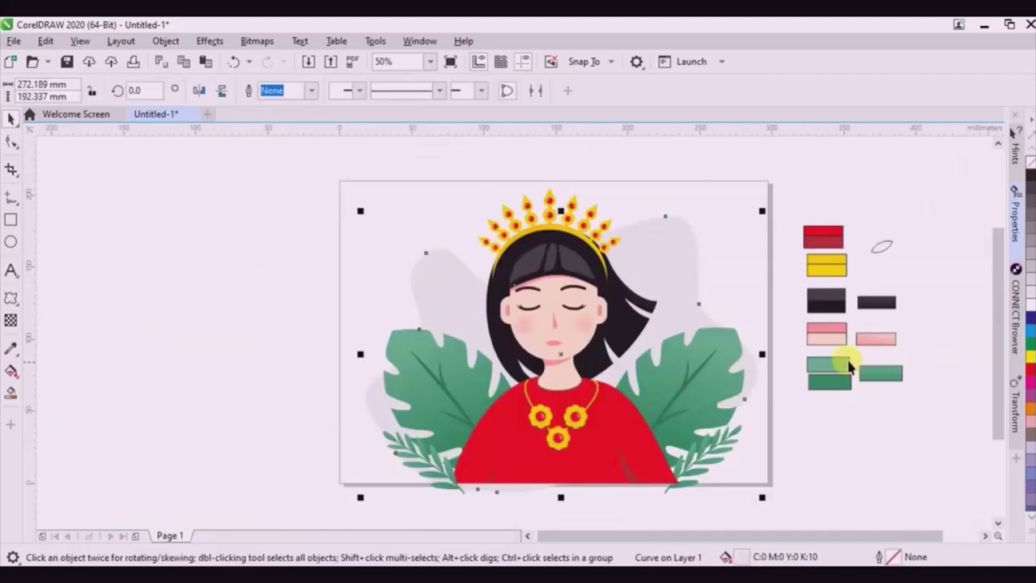
right_click(861, 429)
left_click_drag(848, 364, 859, 428)
Lighten the duplicated green swatch by gradually mixing in white until its colour is #E7F3ED.
left_click(1031, 312)
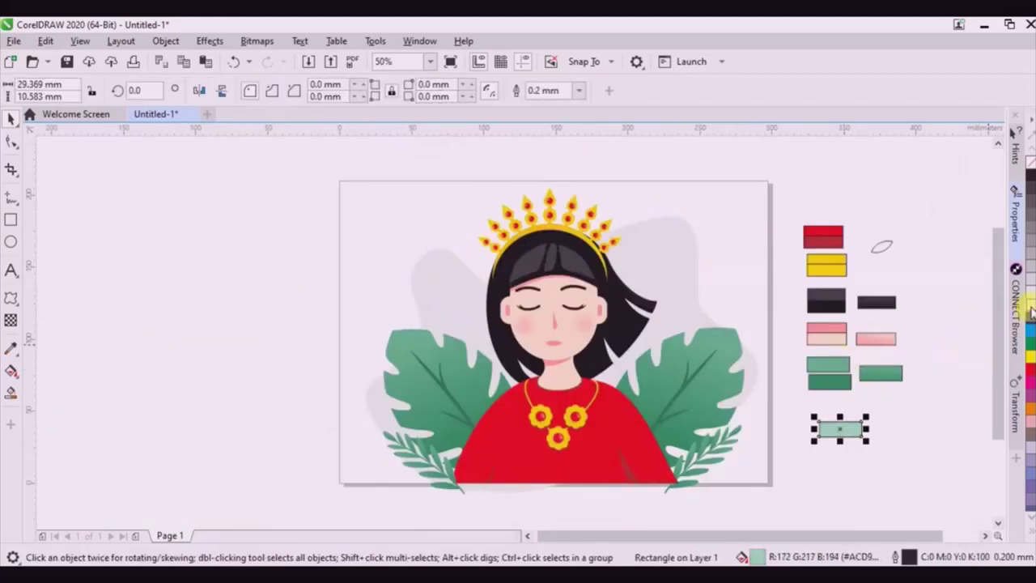
left_click(1032, 312)
key("ctrl+z")
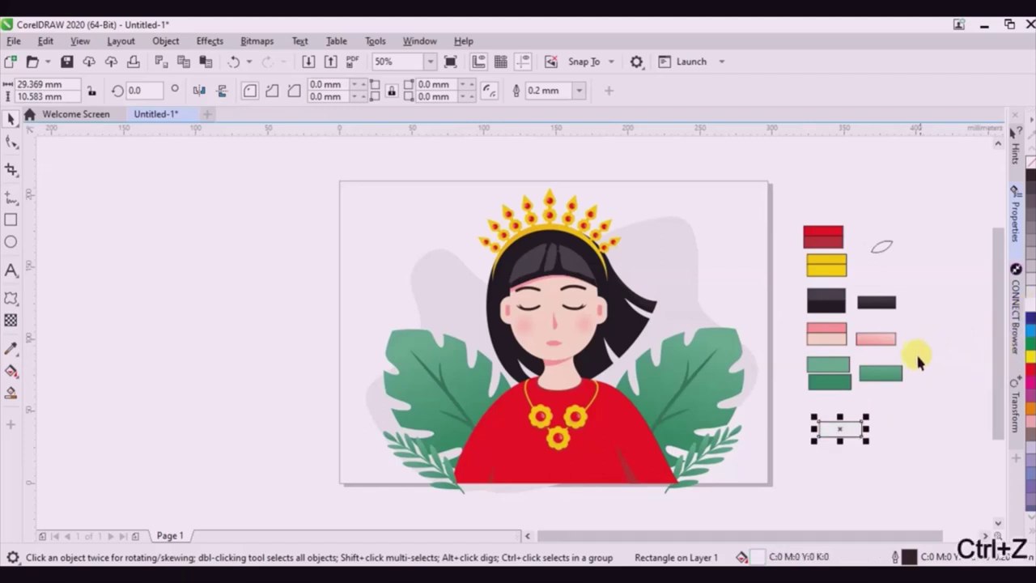
left_click(1032, 312, "ctrl")
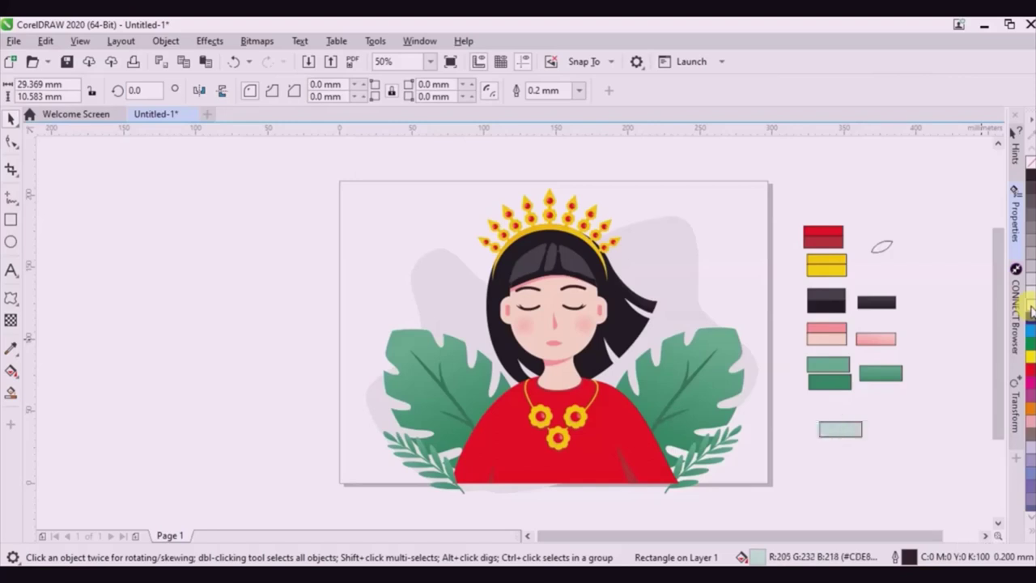
left_click(1032, 312, "ctrl")
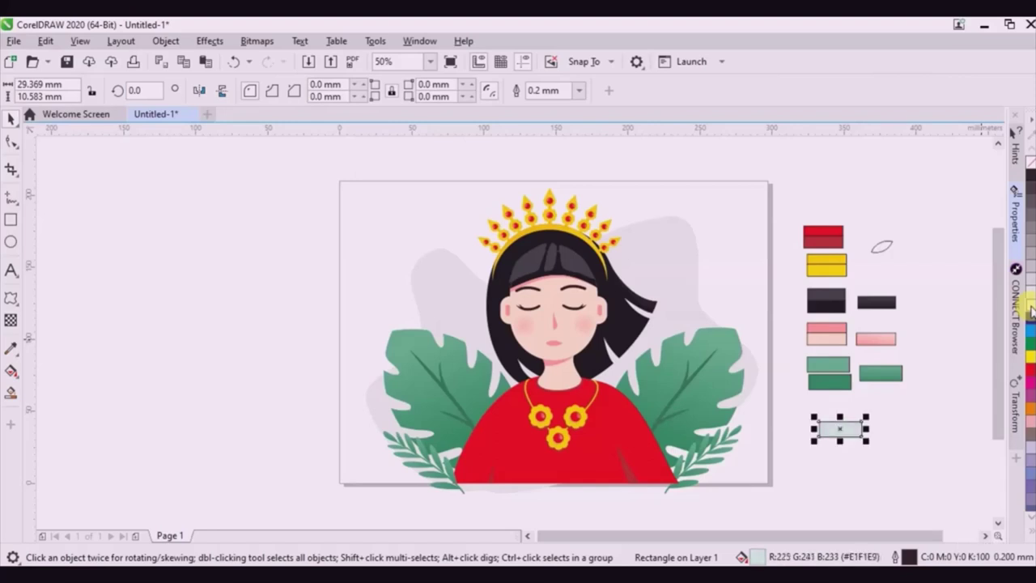
left_click(1032, 311, "ctrl")
Fill the background blob behind the woman with the pale green sampled from the lightened swatch.
left_click(10, 350)
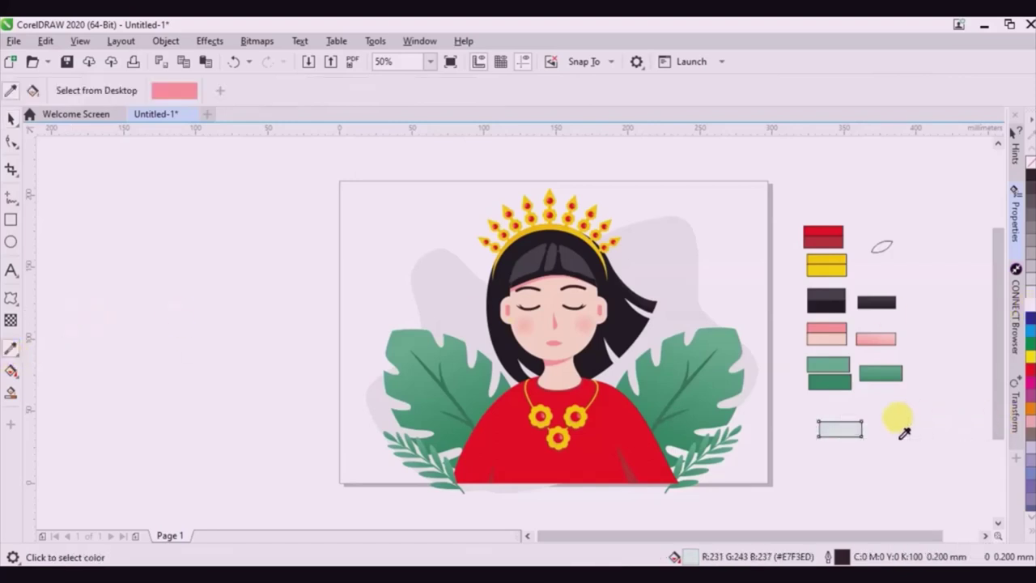
left_click(838, 424)
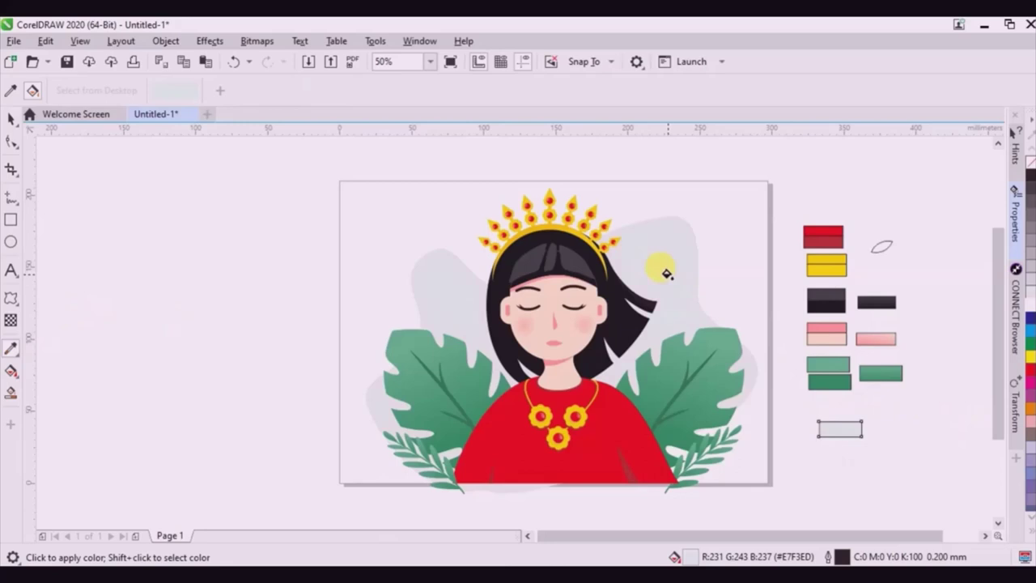
left_click(10, 118)
key("Escape")
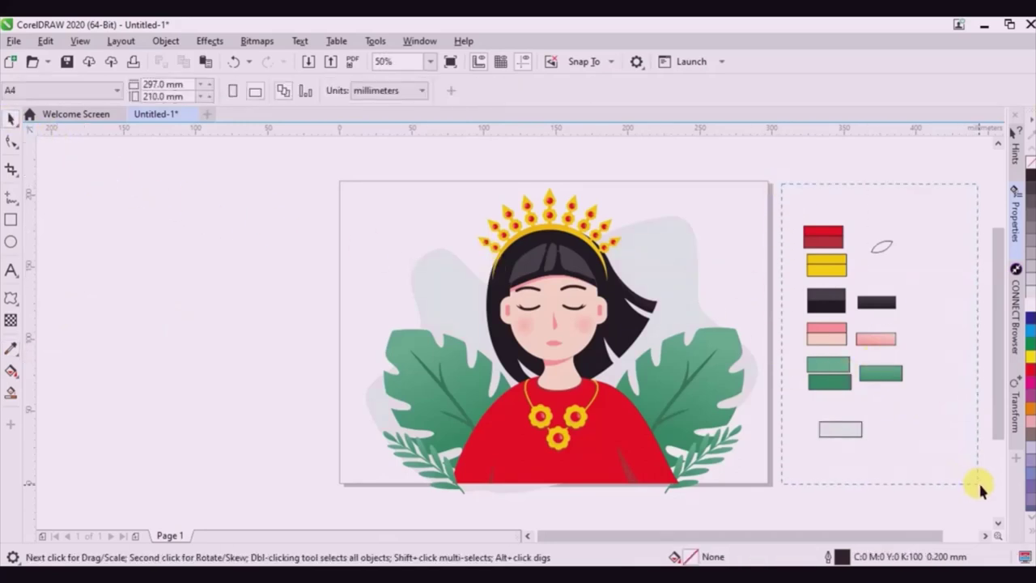
Delete all the colour swatches and the leftover leaf outline beside the page.
left_click_drag(978, 486, 977, 486)
key("Delete")
Select the whole illustration, including the leaves and the background blob, and group it.
left_click(664, 479)
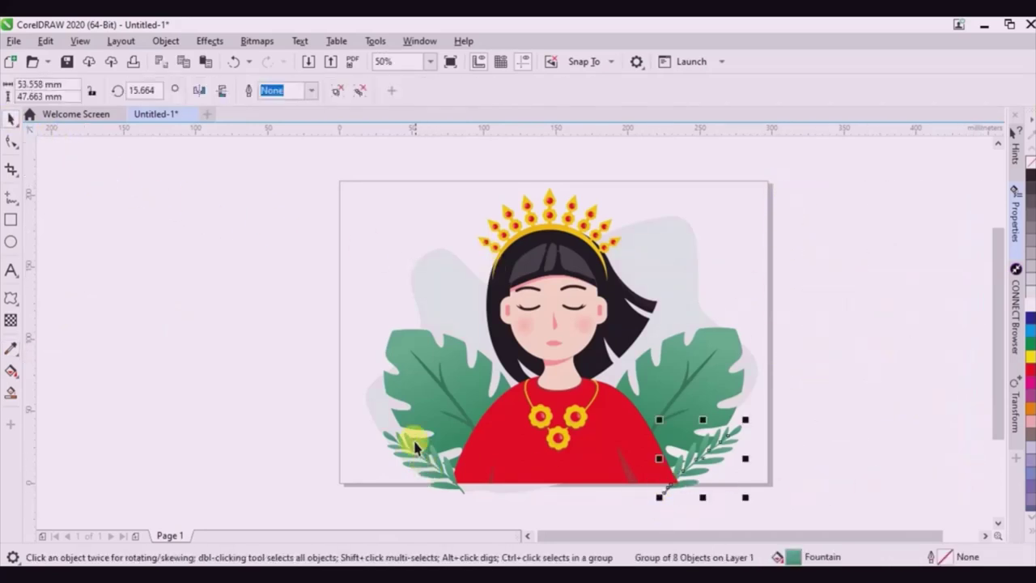
key("F3")
left_click_drag(330, 446, 606, 234)
key("ctrl+g")
Draw a rectangle about 292 mm wide and 34 mm high directly below the shirt's lower edge, covering the overhanging leaf stems and blob.
scroll(632, 279, "up", 2)
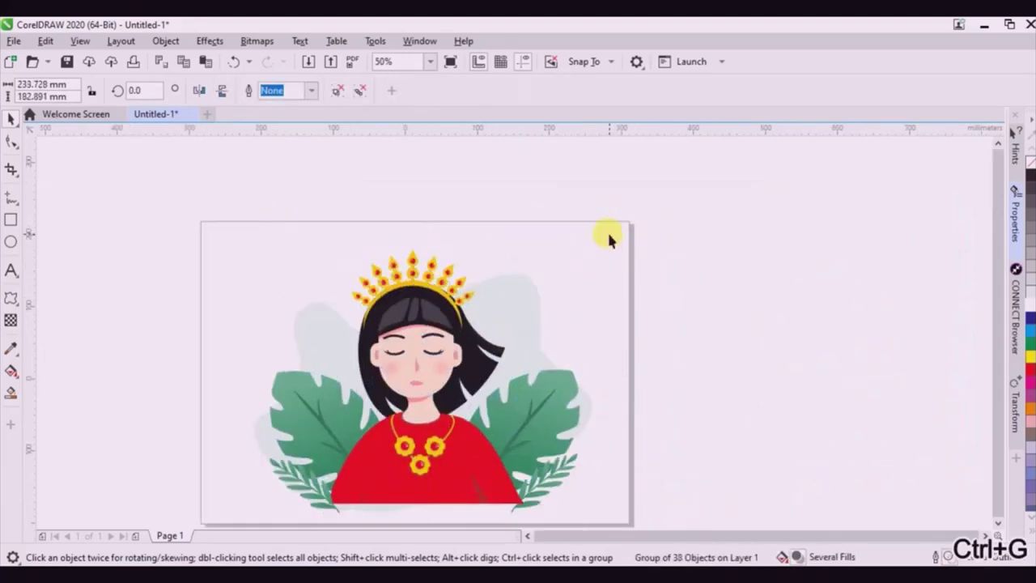
scroll(606, 234, "down", 2)
mouse_move(523, 370)
left_mouse_down()
mouse_move(523, 388)
mouse_move(518, 380)
mouse_move(225, 451)
mouse_move(219, 462)
left_mouse_up()
key("F6")
scroll(573, 323, "up", 2)
left_click_drag(547, 433, 648, 433)
left_click(11, 117)
Subtract the rectangle from the grouped illustration with Back Minus Front, trimming everything below the shirt's hem.
left_click(338, 317, "shift")
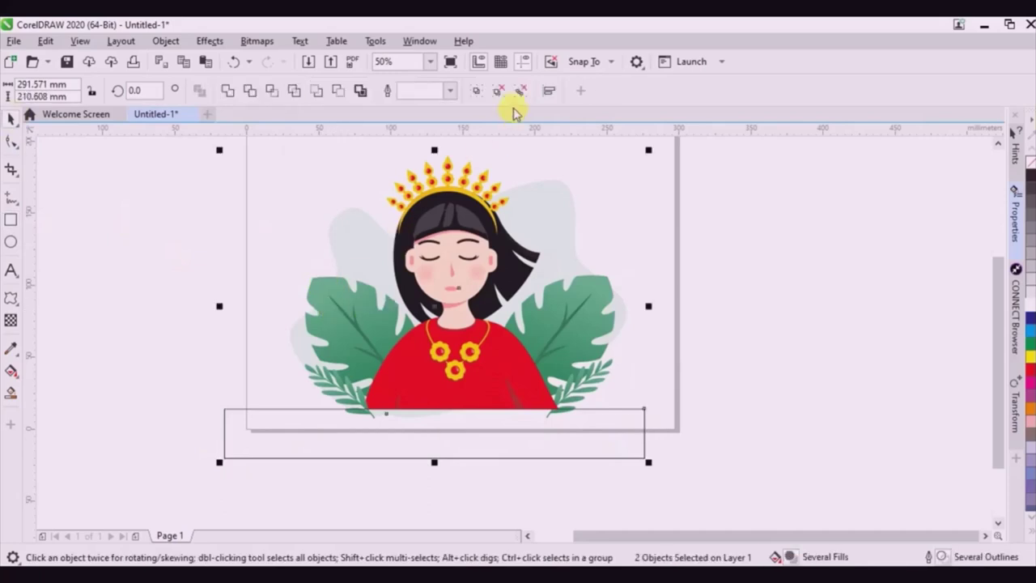
left_click(337, 91)
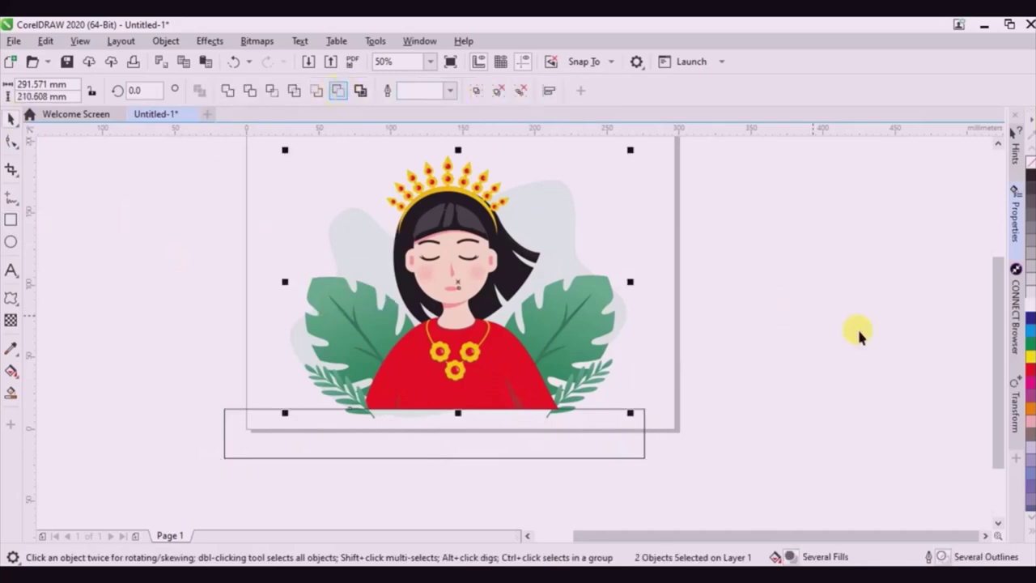
left_click(706, 345)
left_click(446, 359)
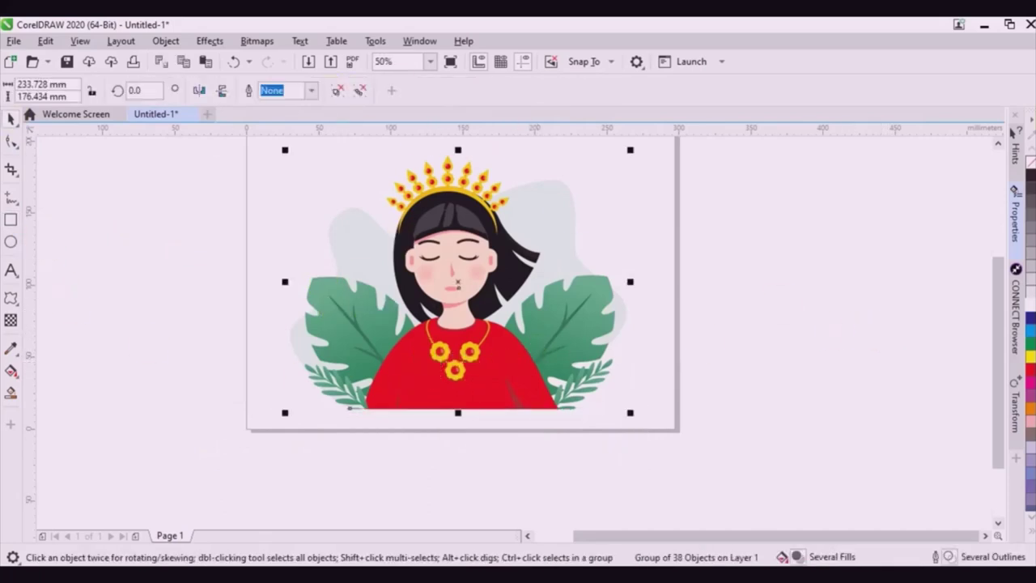
Add a page-sized 297 x 210 mm rectangle and move the illustration down so the shirt's hem rests on the page's lower edge.
double_click(11, 221)
left_click(11, 118)
left_click(385, 356)
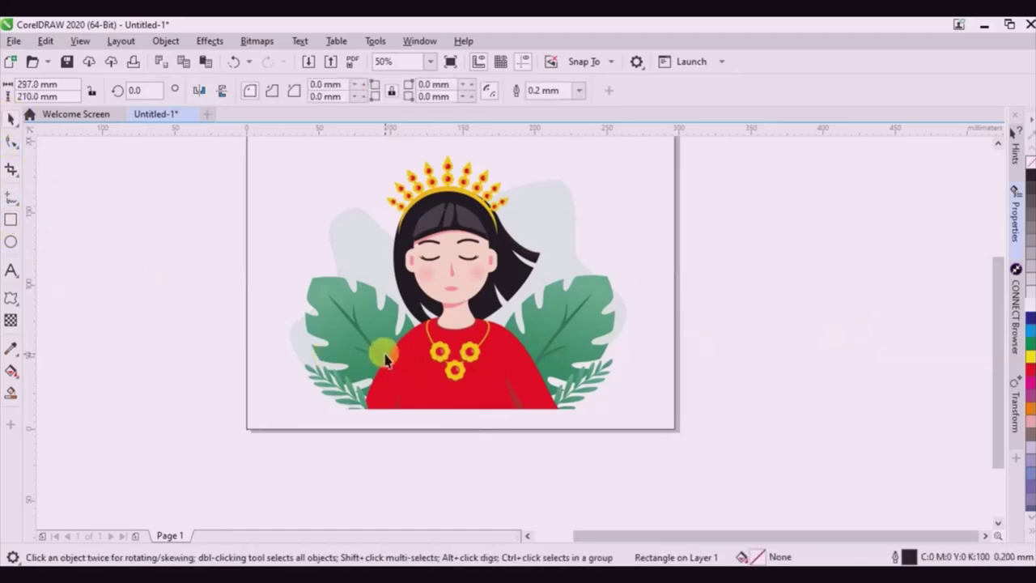
left_click_drag(474, 409, 482, 428)
left_click(754, 393)
scroll(587, 341, "down", 1)
scroll(534, 266, "up", 1)
left_click(680, 202)
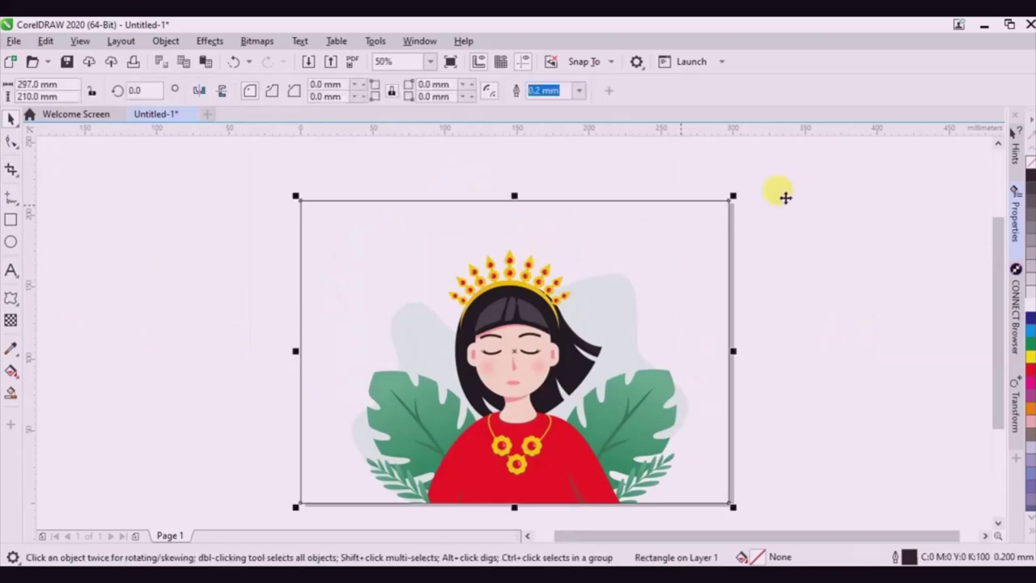
left_click(843, 266)
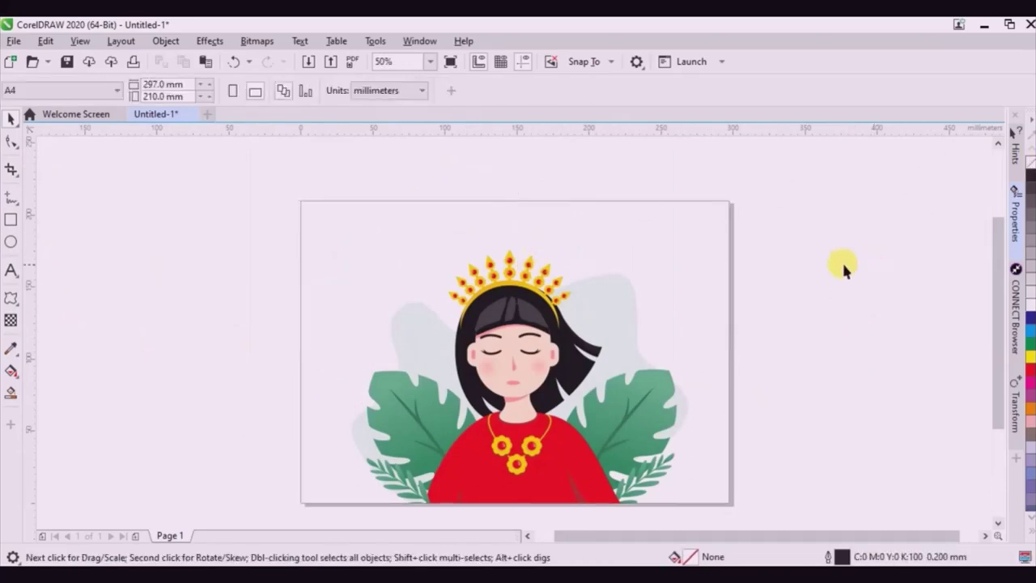